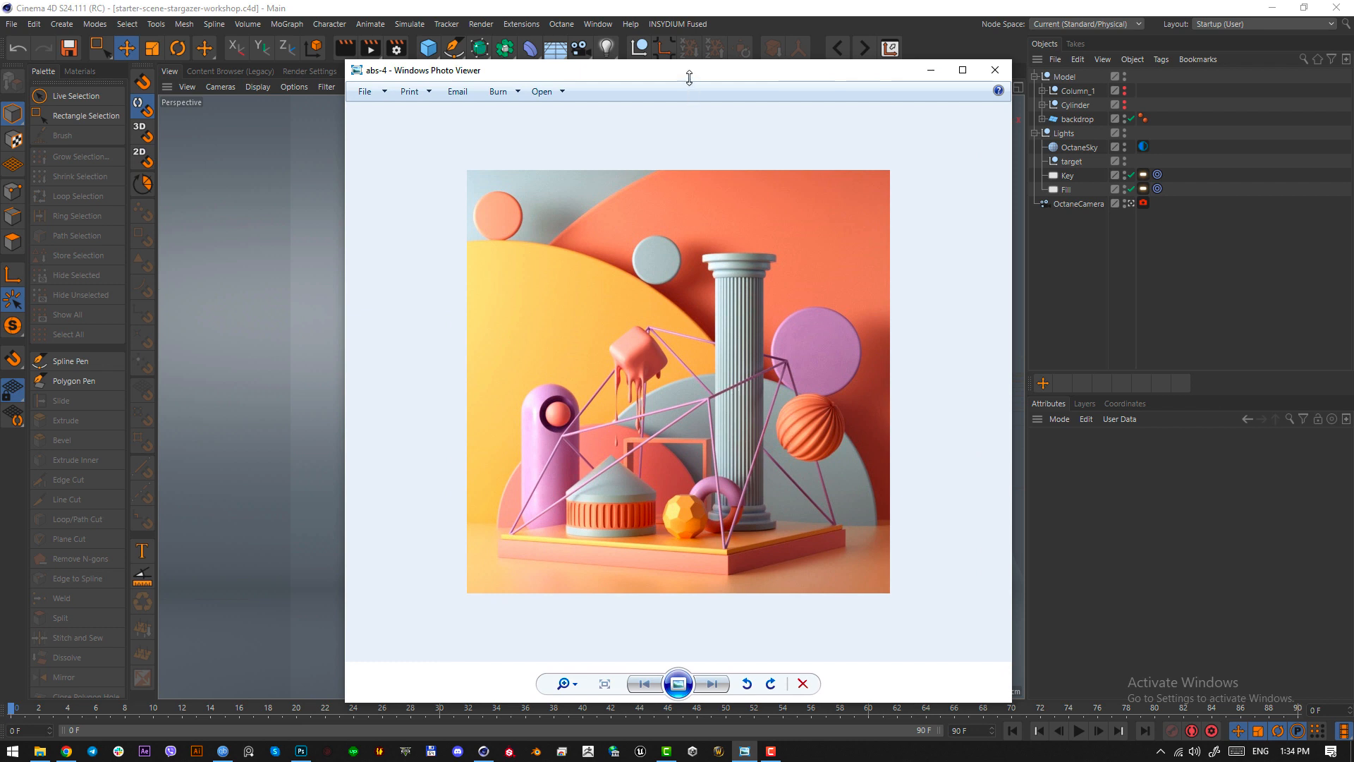
- Move the abs-4 reference image aside, switch to Chrome and view the Abstract Composition - Starter Scene product page
drag(689, 70, 715, 62)
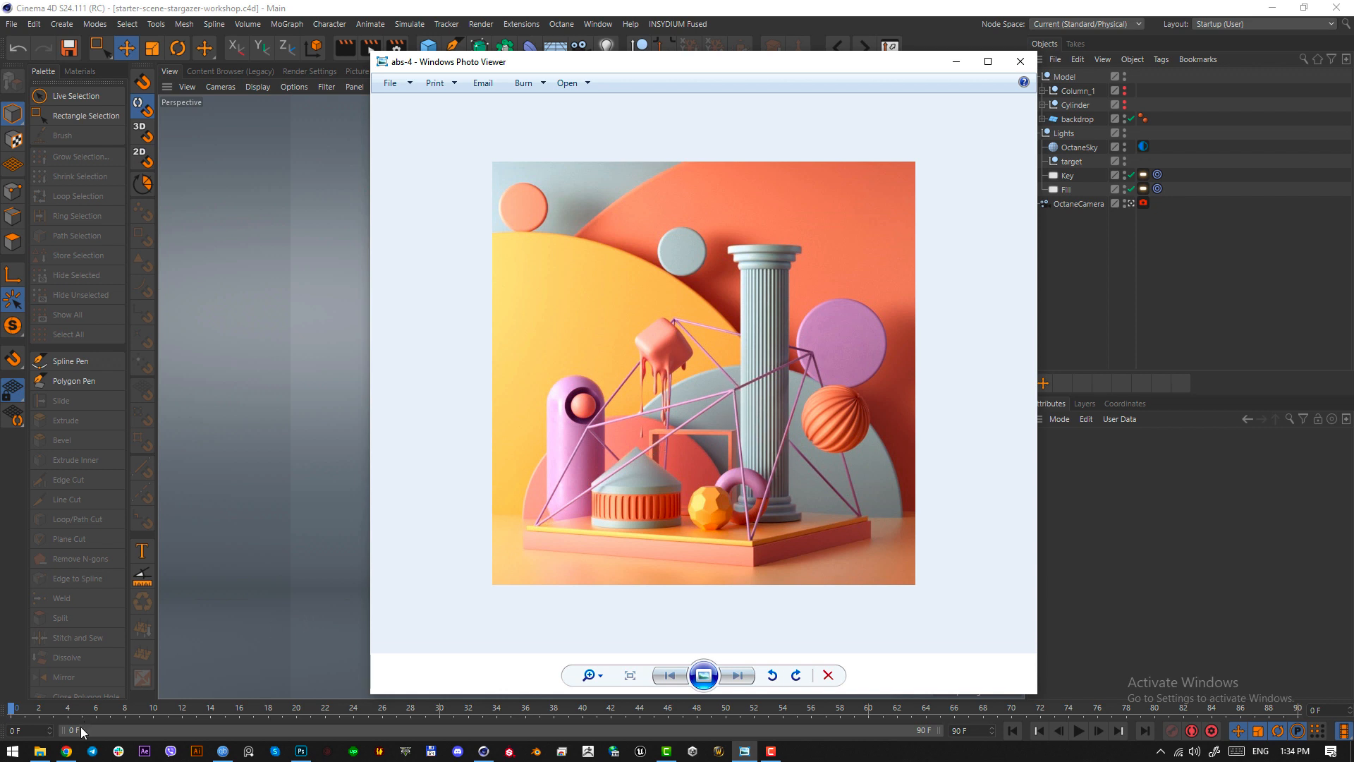
click(67, 751)
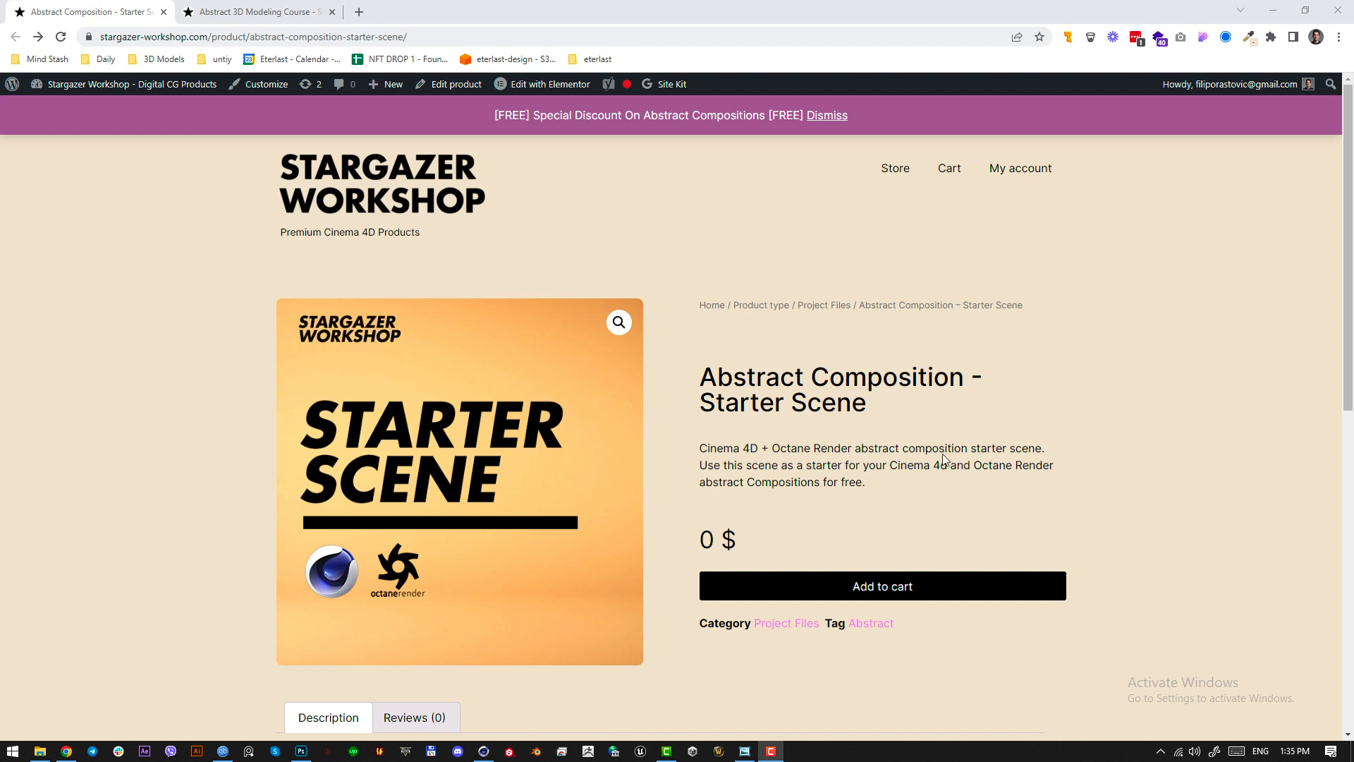
click(1157, 494)
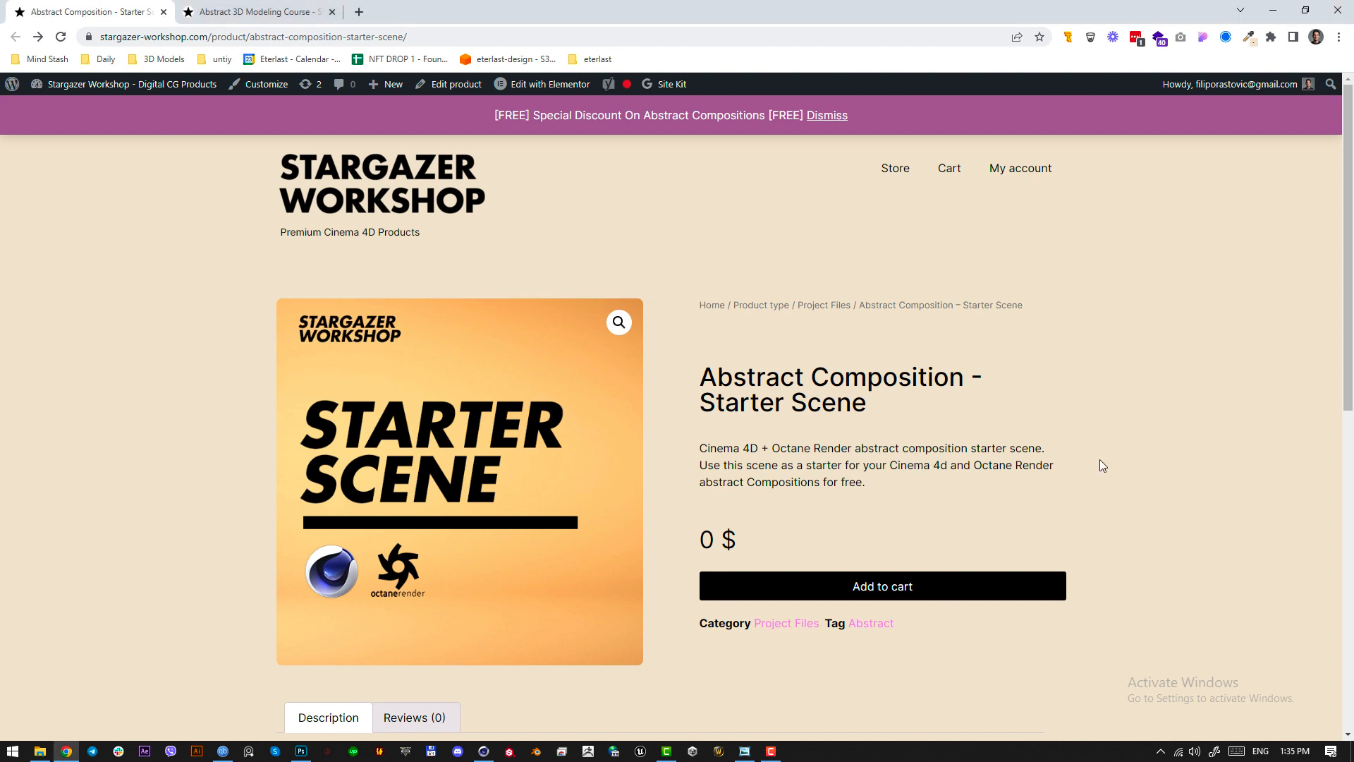
scroll(1103, 466, down, 3)
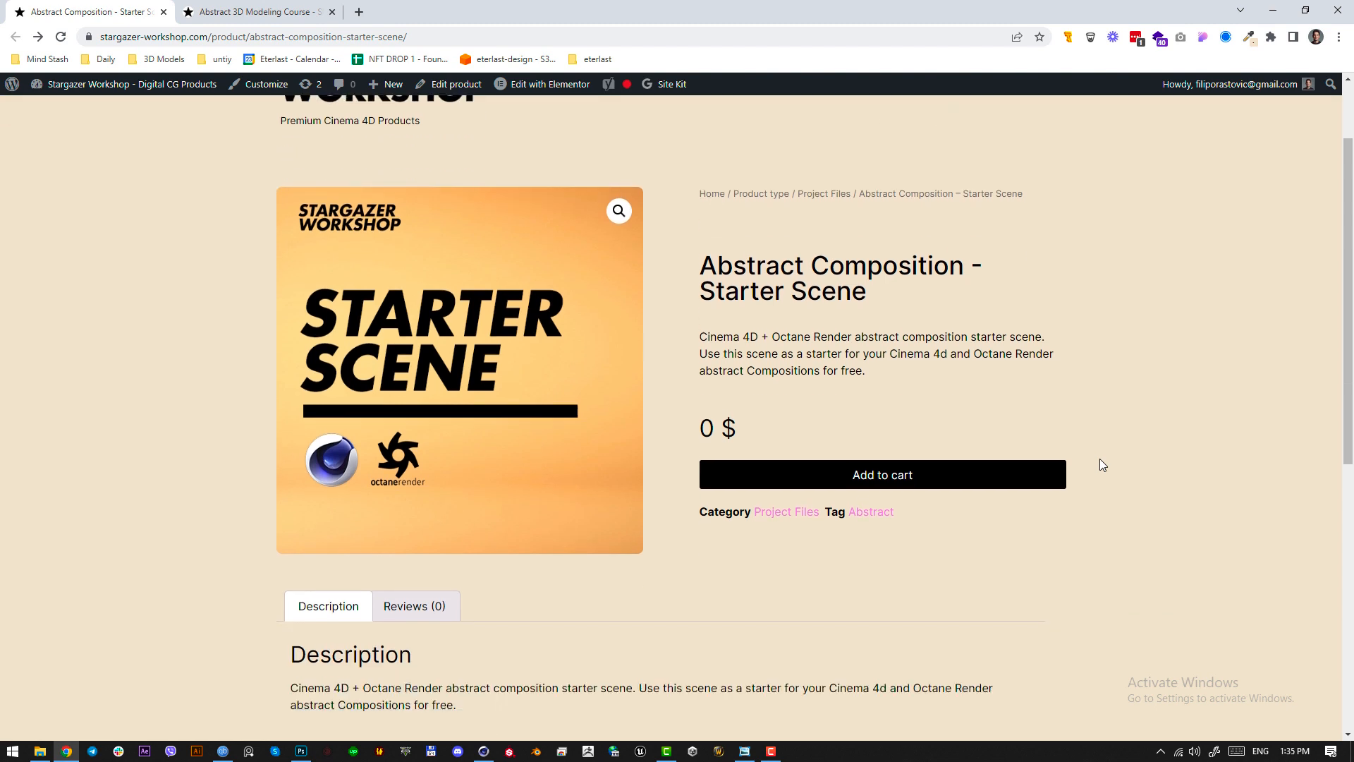
scroll(1103, 465, up, 2)
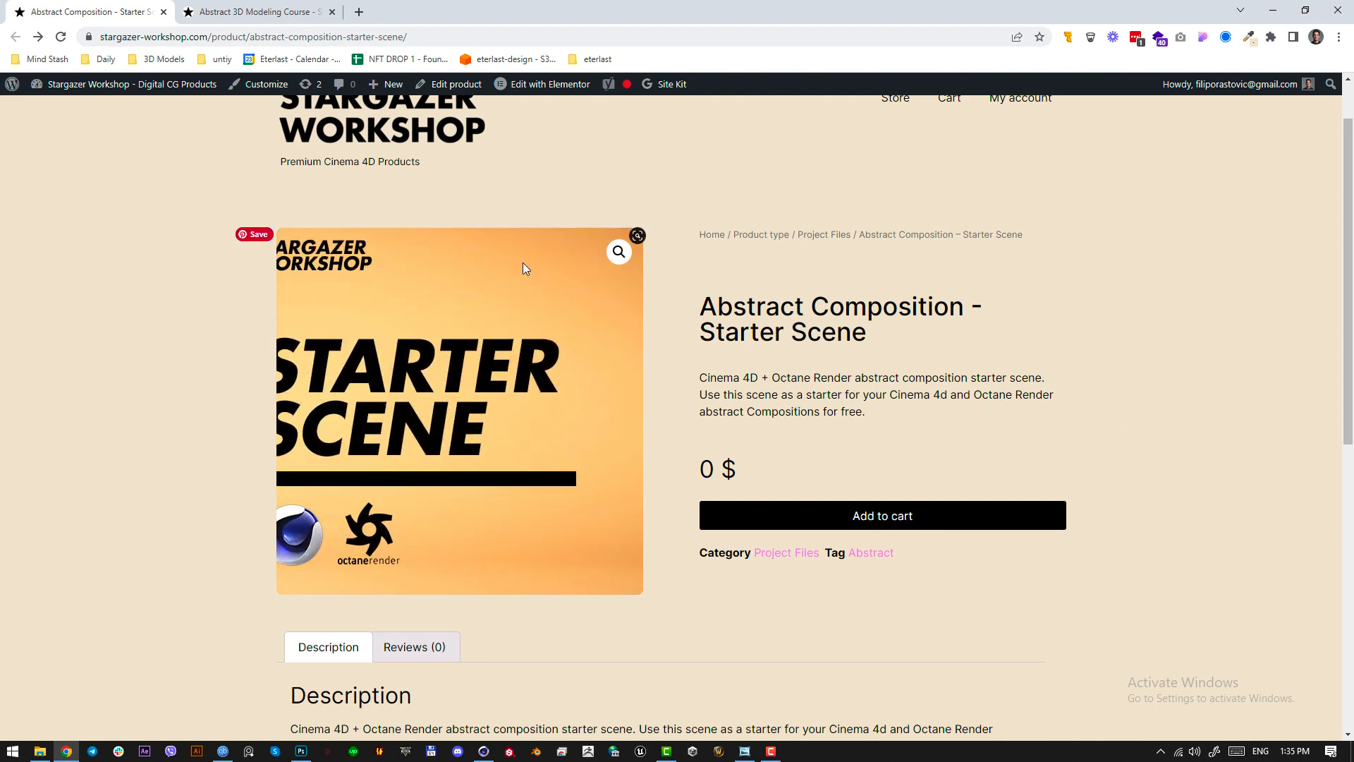
- Look through the Abstract 3D Modeling Course page and its gallery pictures, and return to the Starter Scene page
key(ctrl+Tab)
scroll(141, 431, down, 2)
scroll(141, 431, up, 1)
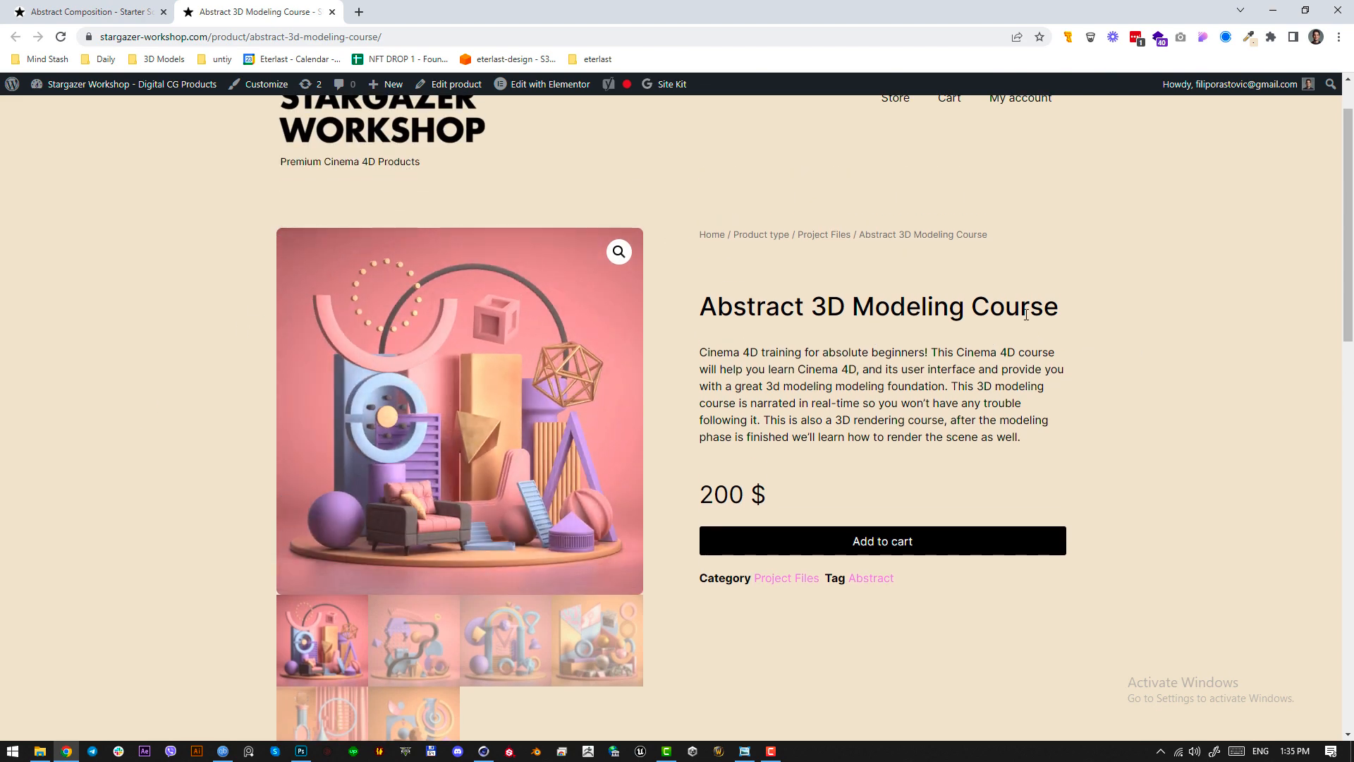
scroll(187, 575, down, 1)
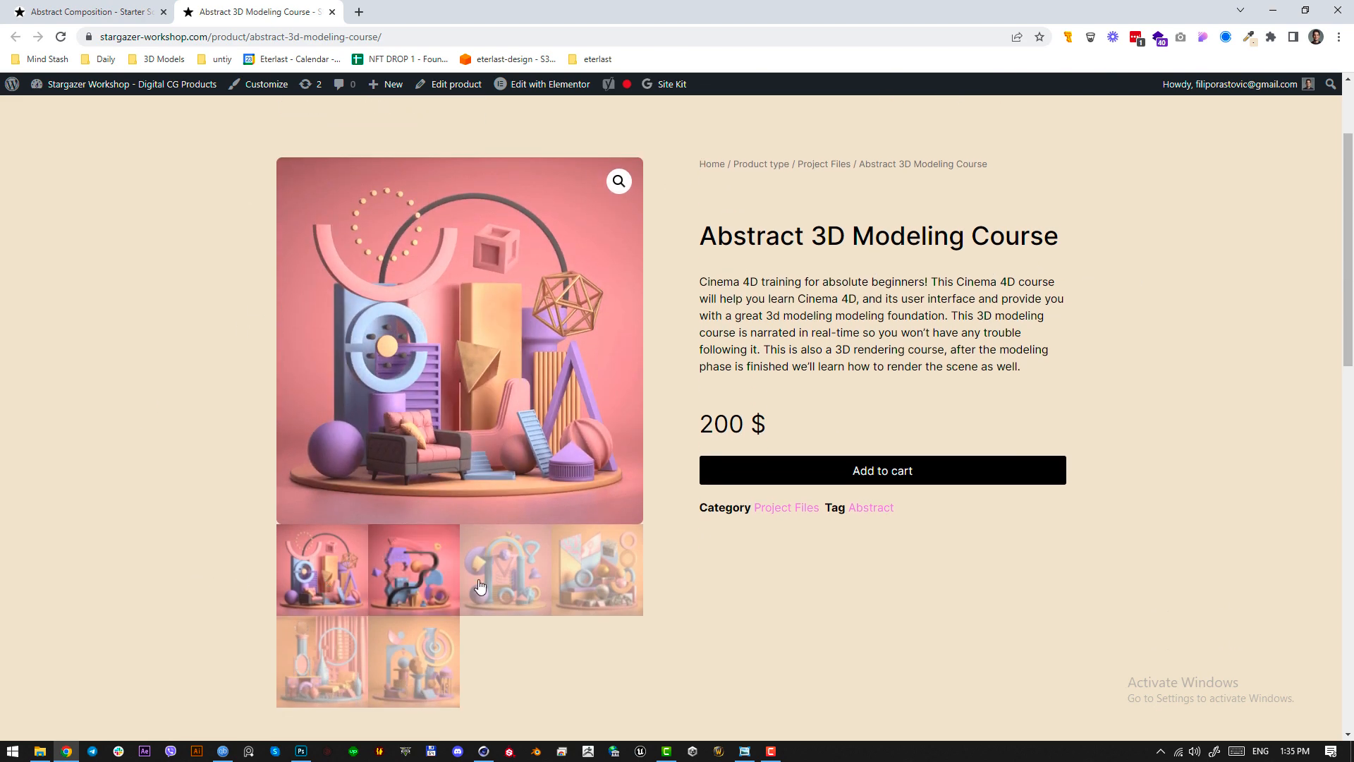
click(419, 590)
click(503, 586)
click(609, 584)
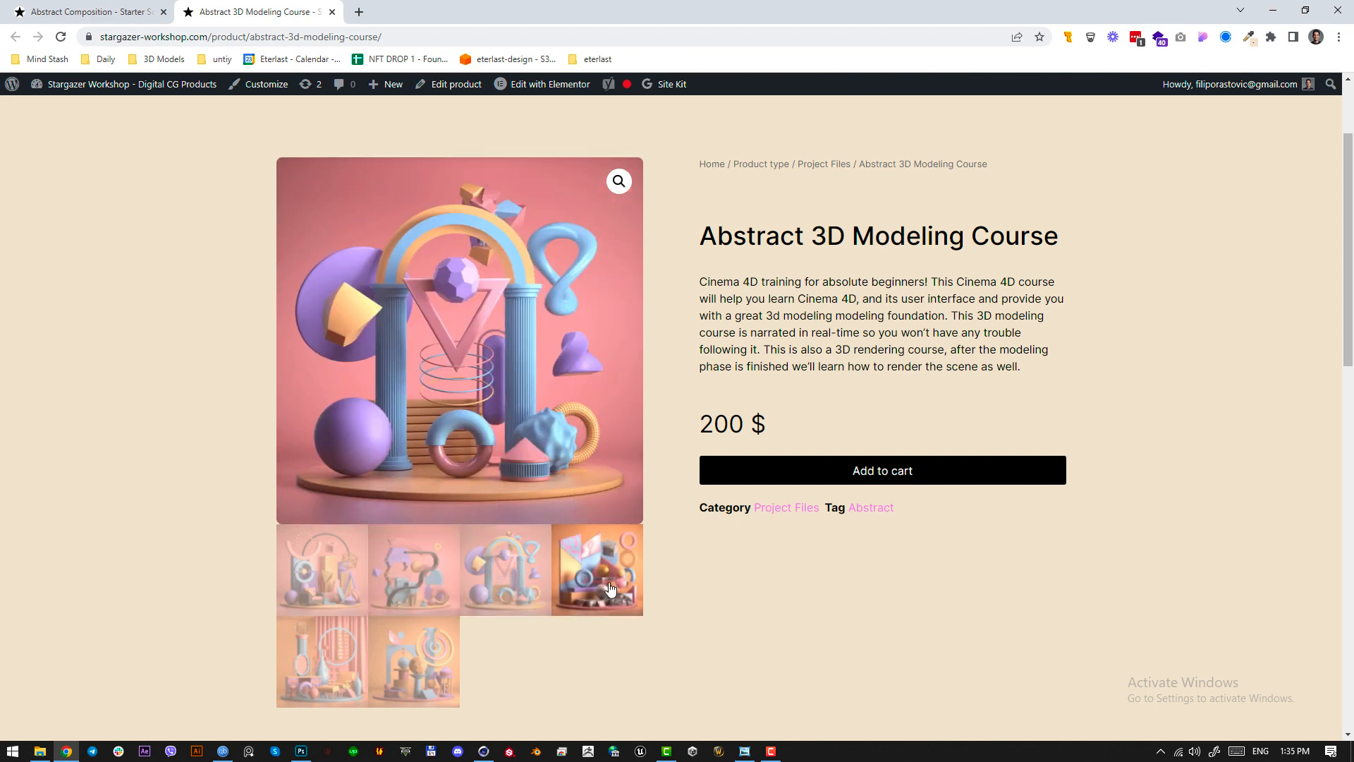
click(322, 663)
click(413, 667)
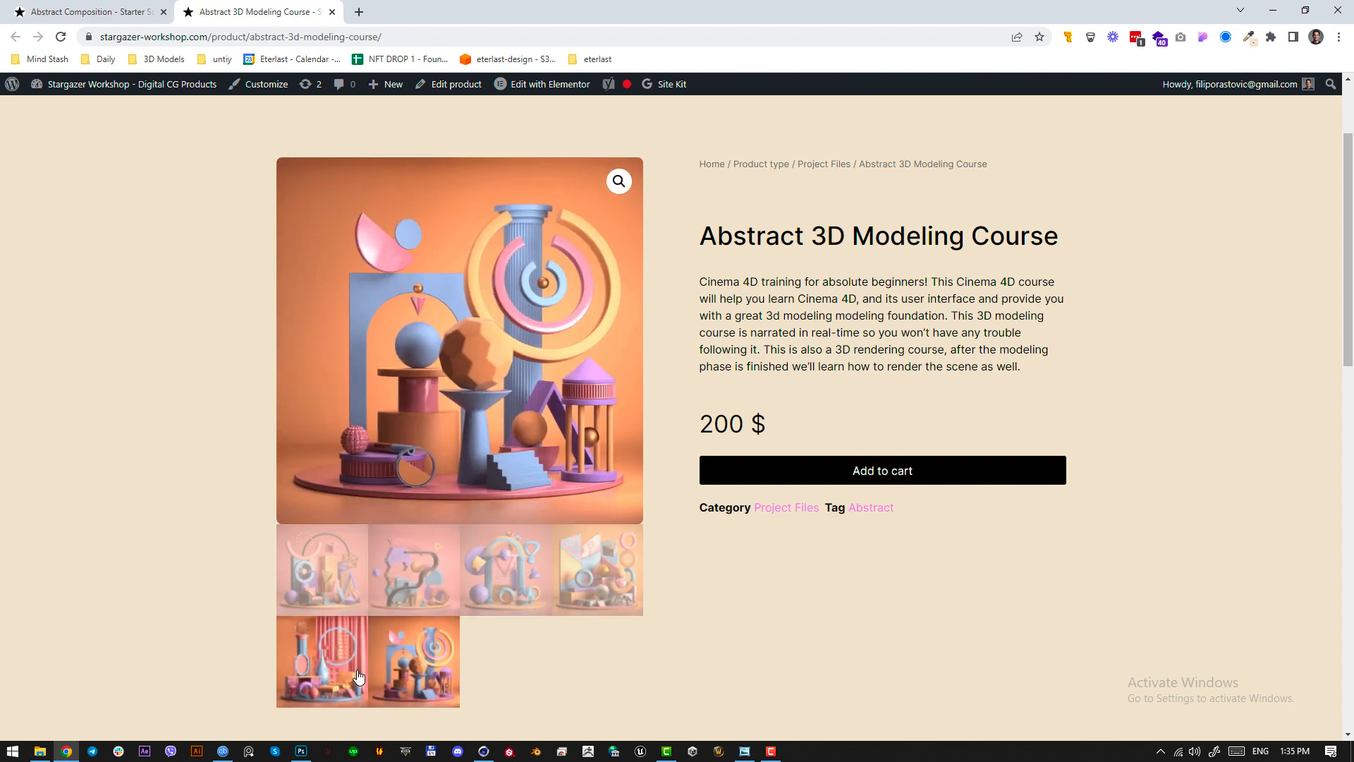
click(358, 677)
click(304, 591)
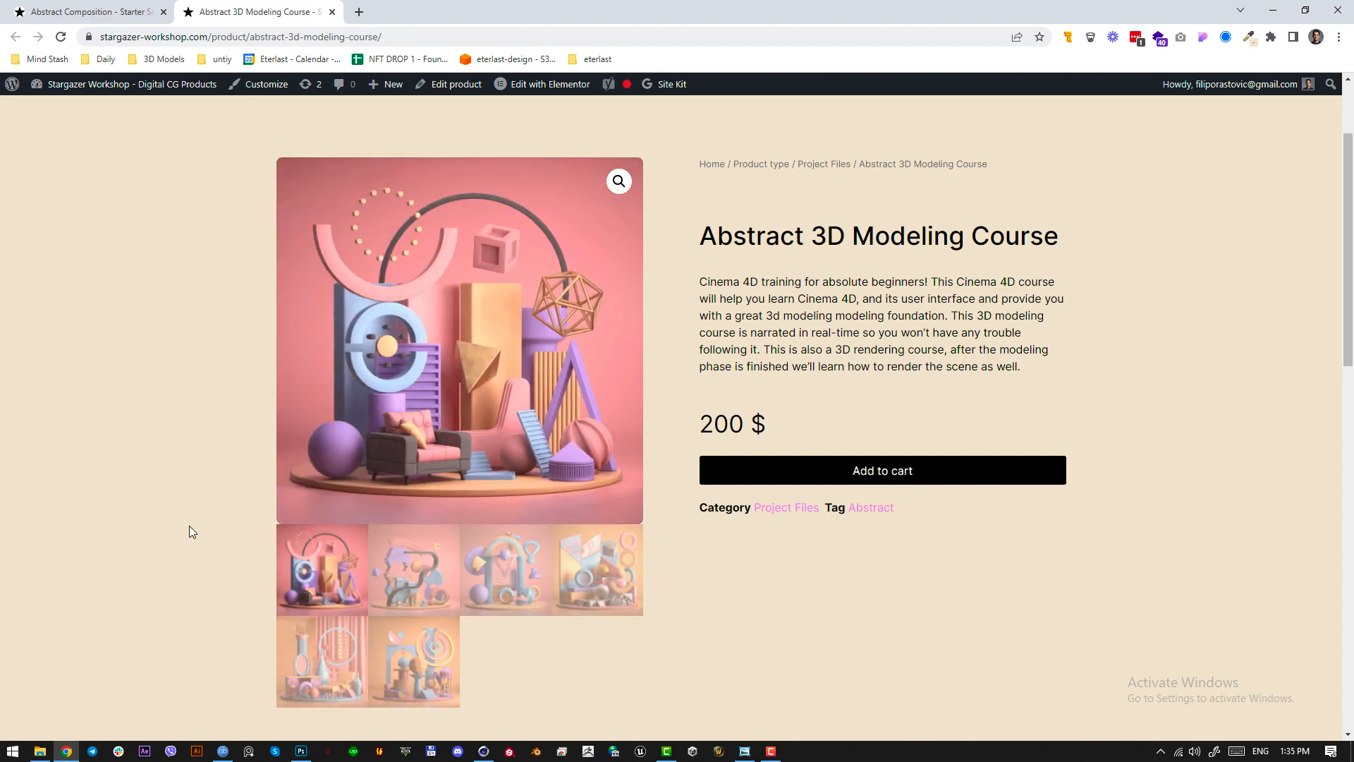
scroll(145, 511, up, 2)
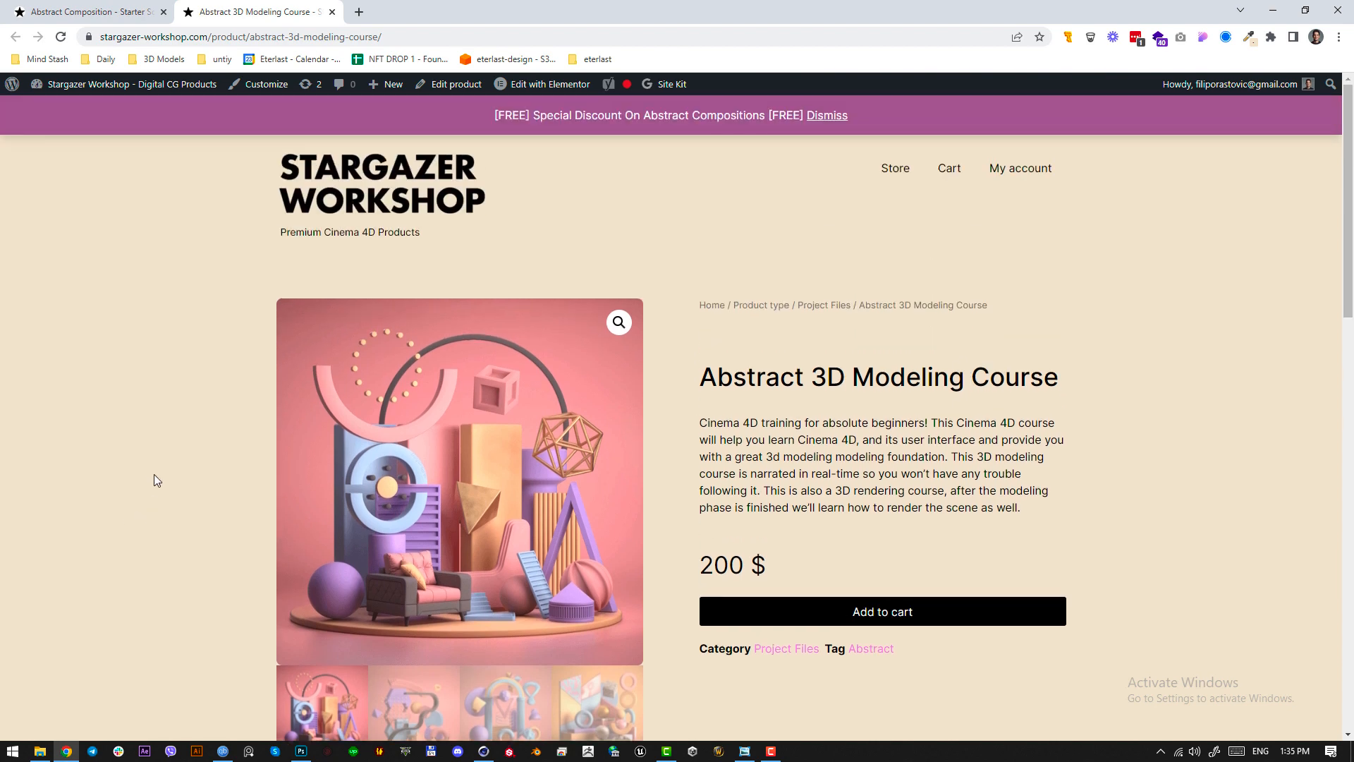
click(88, 11)
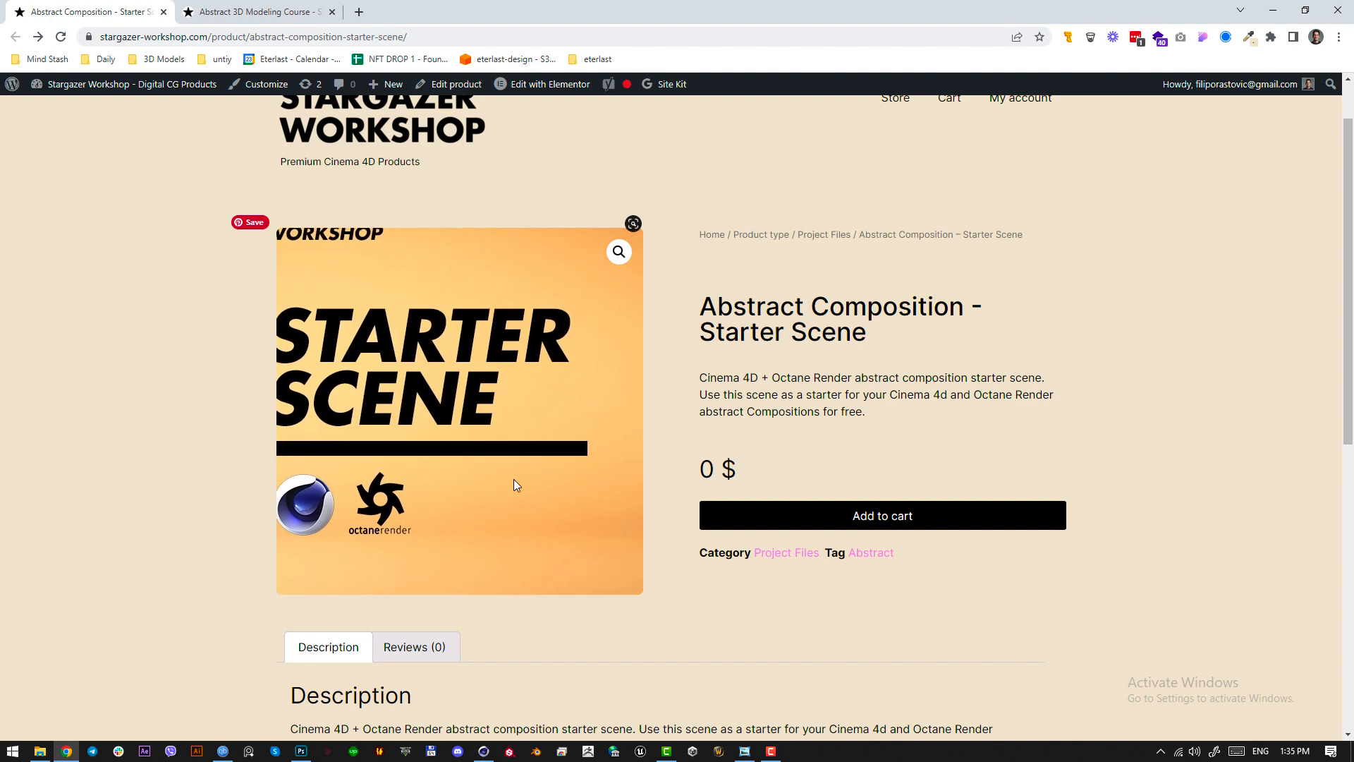
- Switch to Cinema 4D, leave the OctaneCamera view and inspect the backdrop plane and its Bend deformer
click(484, 751)
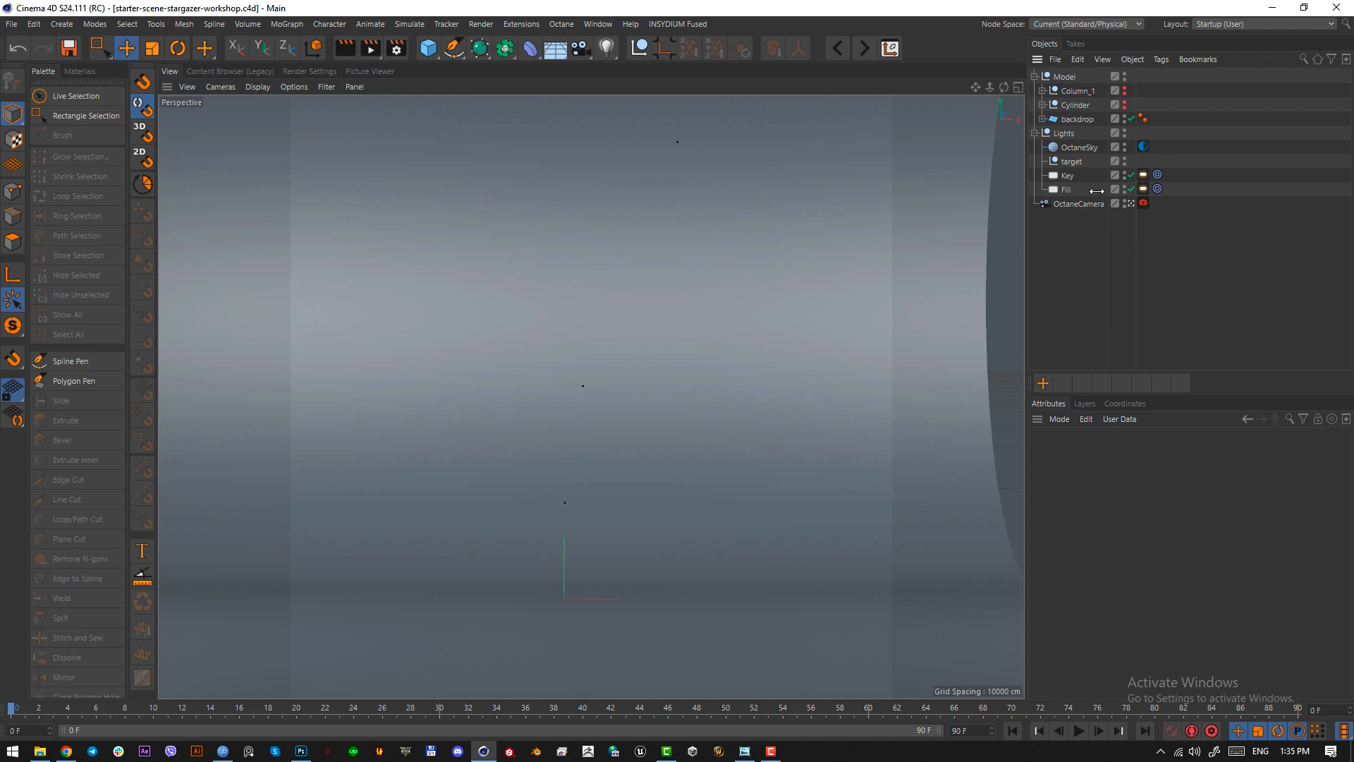
click(1131, 204)
click(1131, 203)
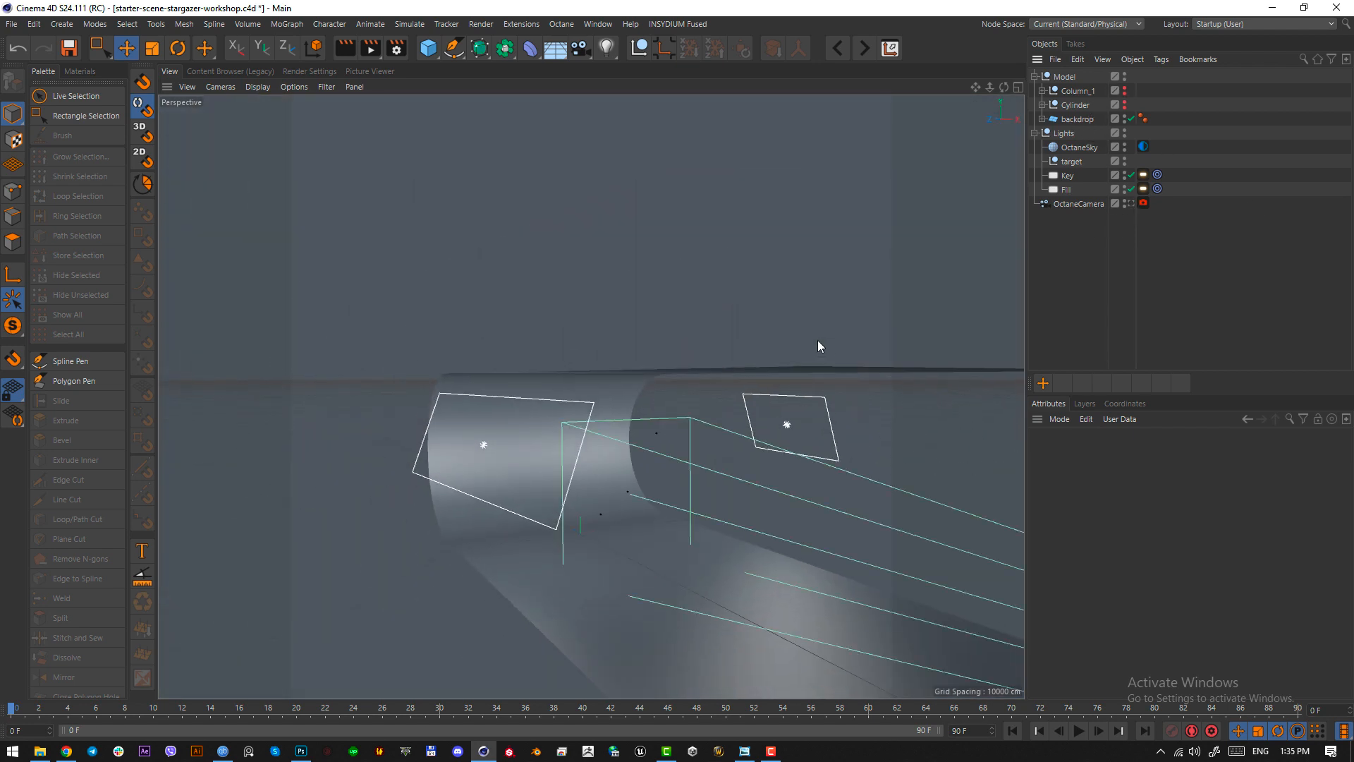
alt+drag(663, 528, 641, 408)
click(525, 488)
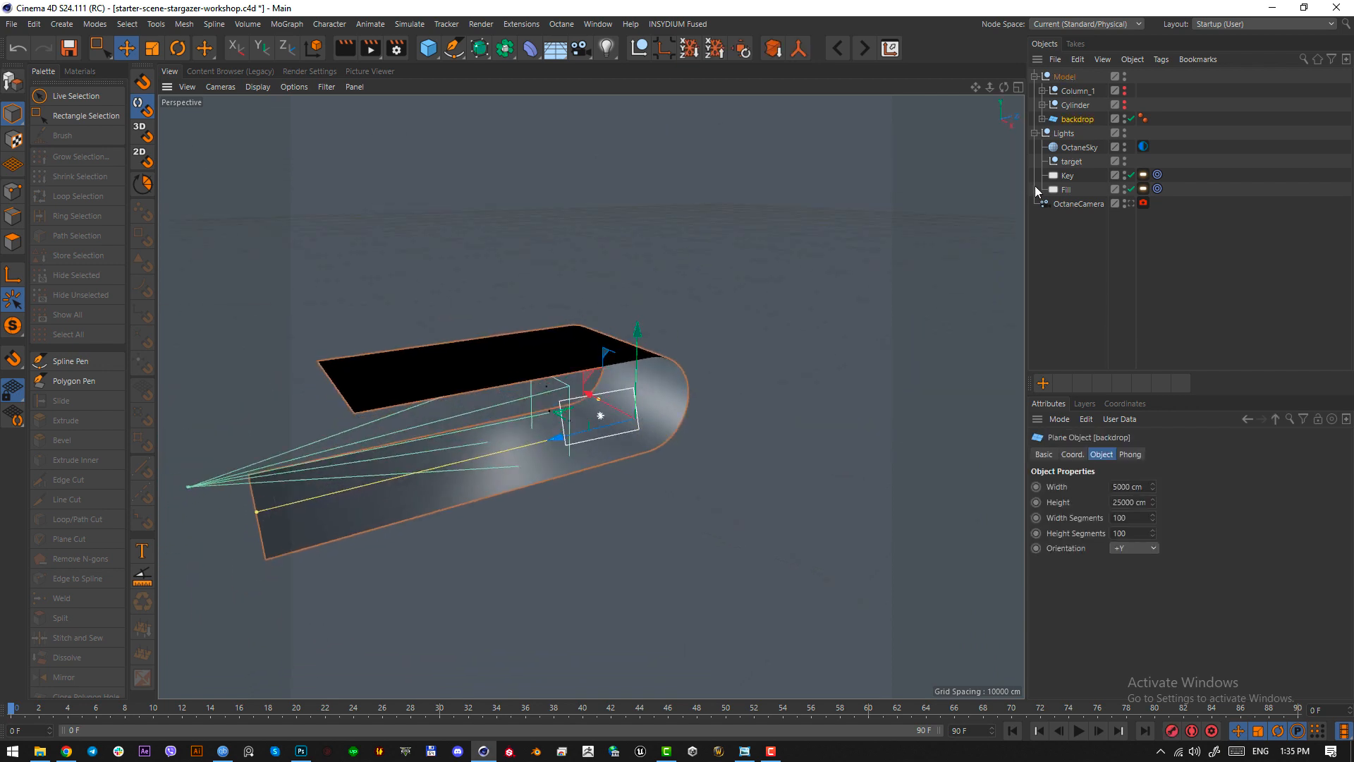
click(1042, 120)
click(1072, 134)
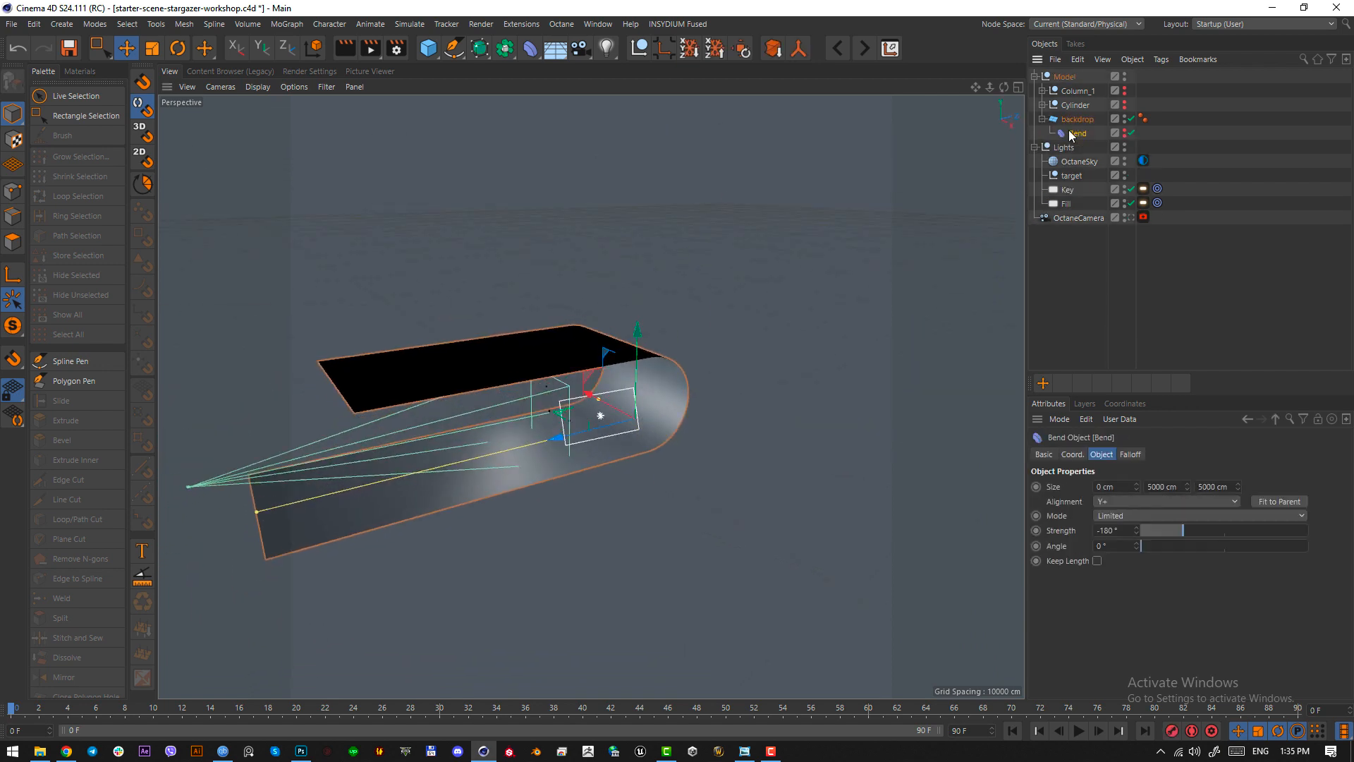
- Clear the selection, examine the backdrop and light setup from outside, and return to the OctaneCamera view
click(1074, 281)
alt+drag(495, 459, 611, 385)
alt+drag(398, 482, 586, 459)
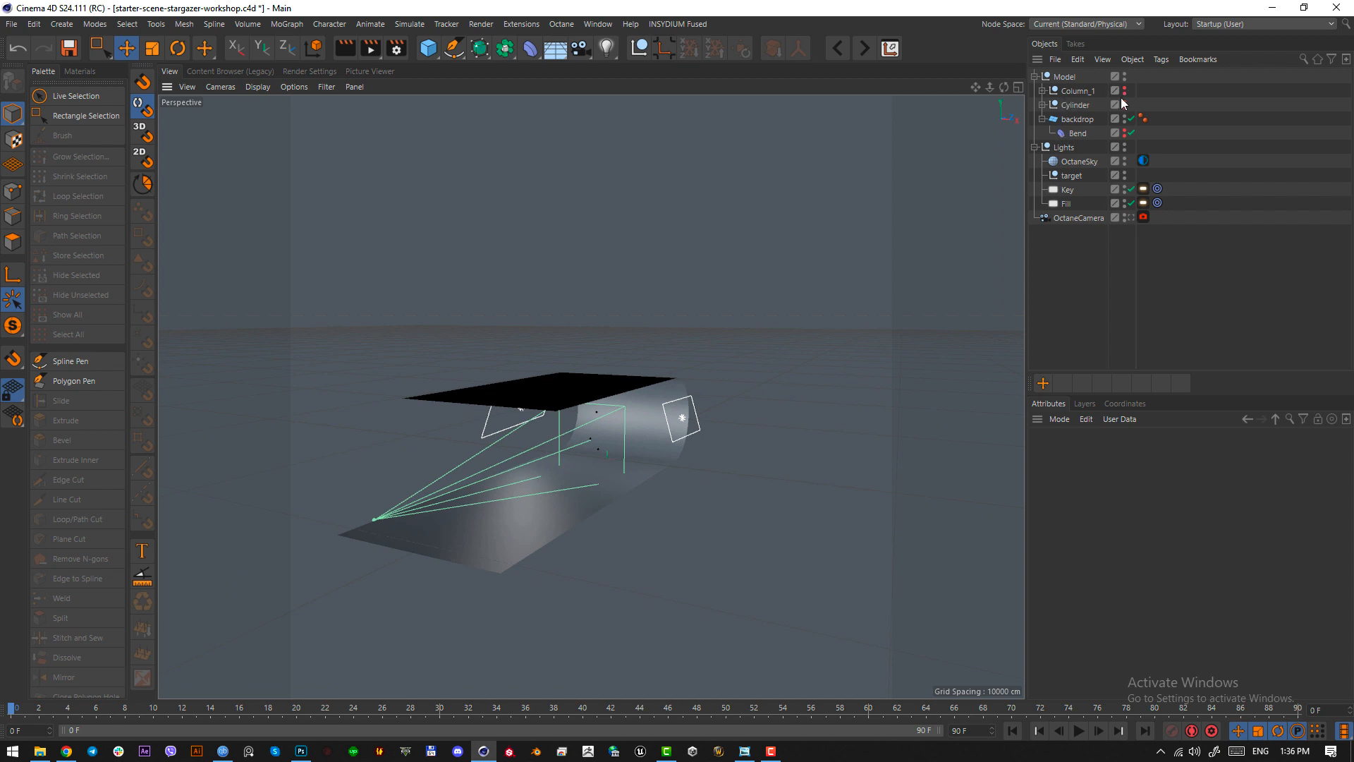
click(1130, 217)
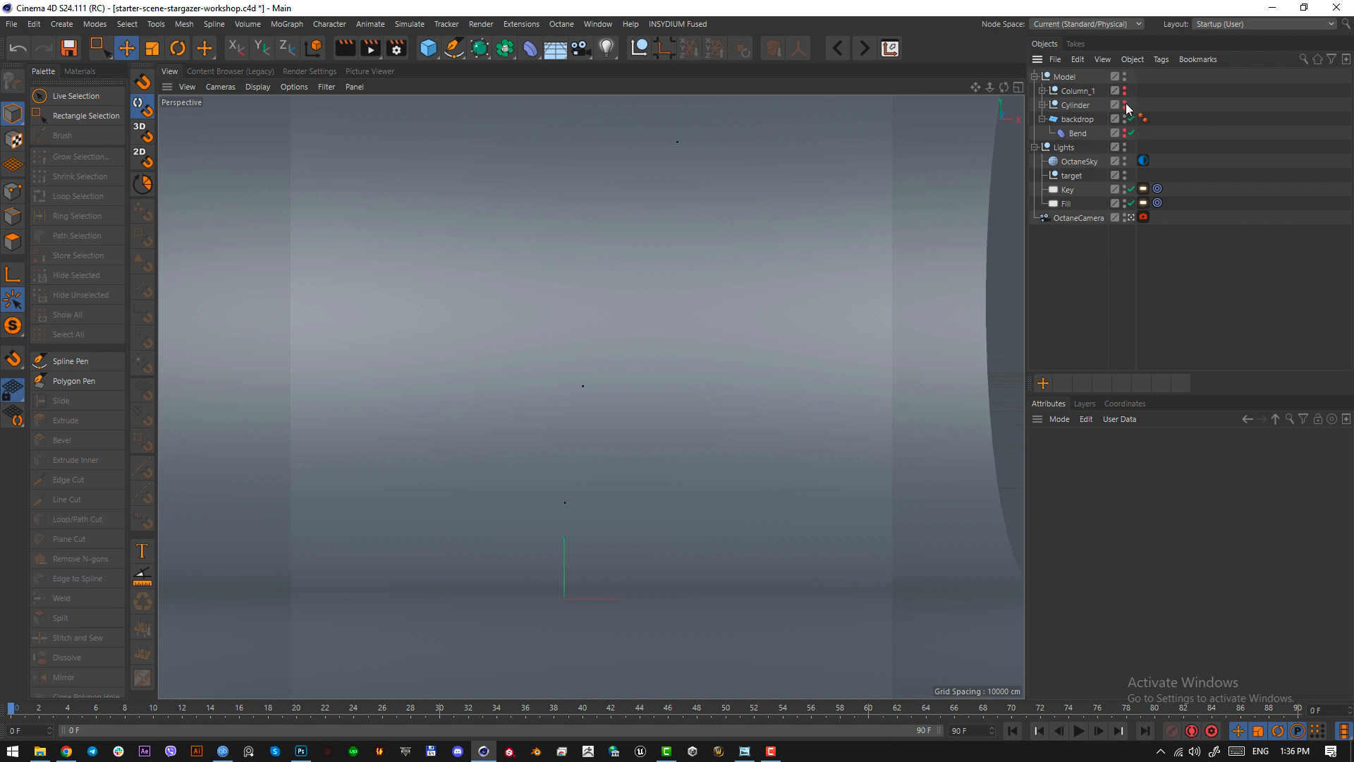
- Show the Cylinder and Column_1 models for a look and hide both again
click(1125, 103)
click(1125, 89)
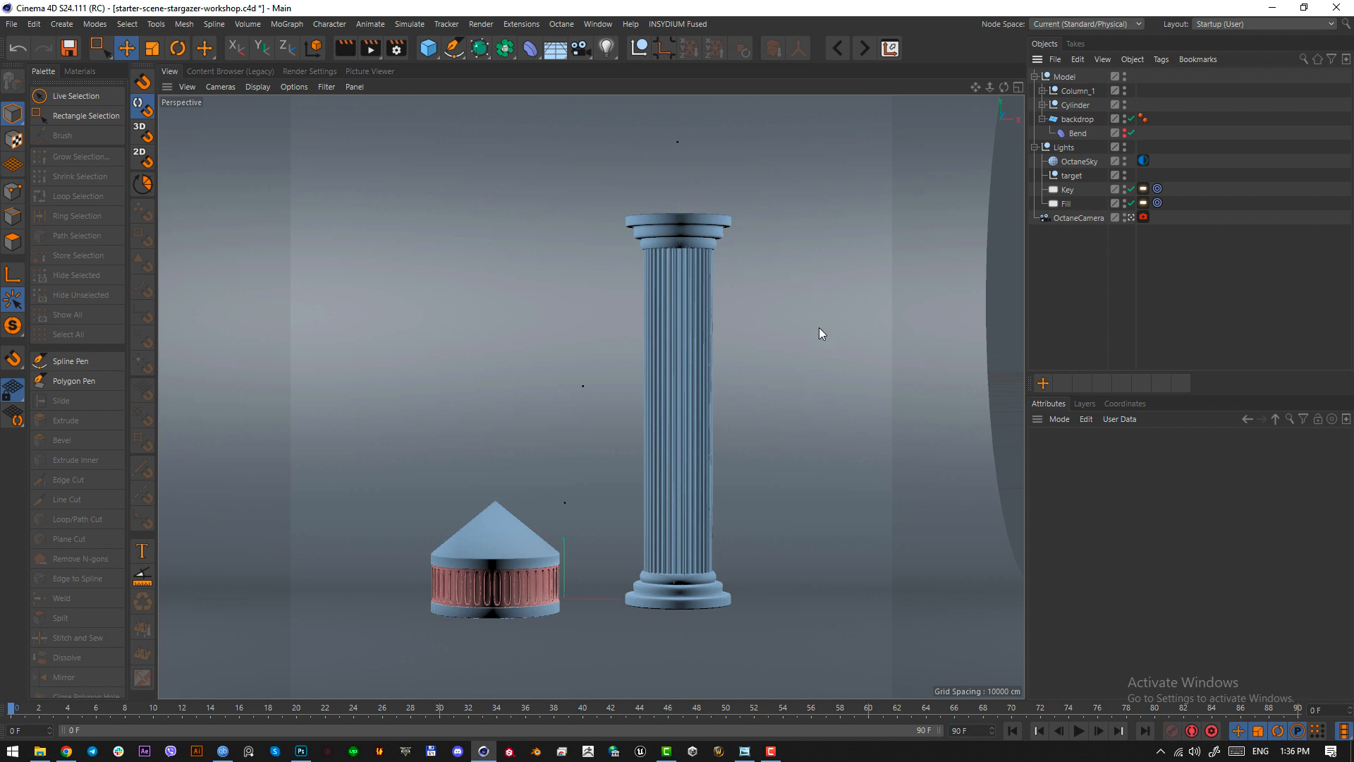
click(1125, 88)
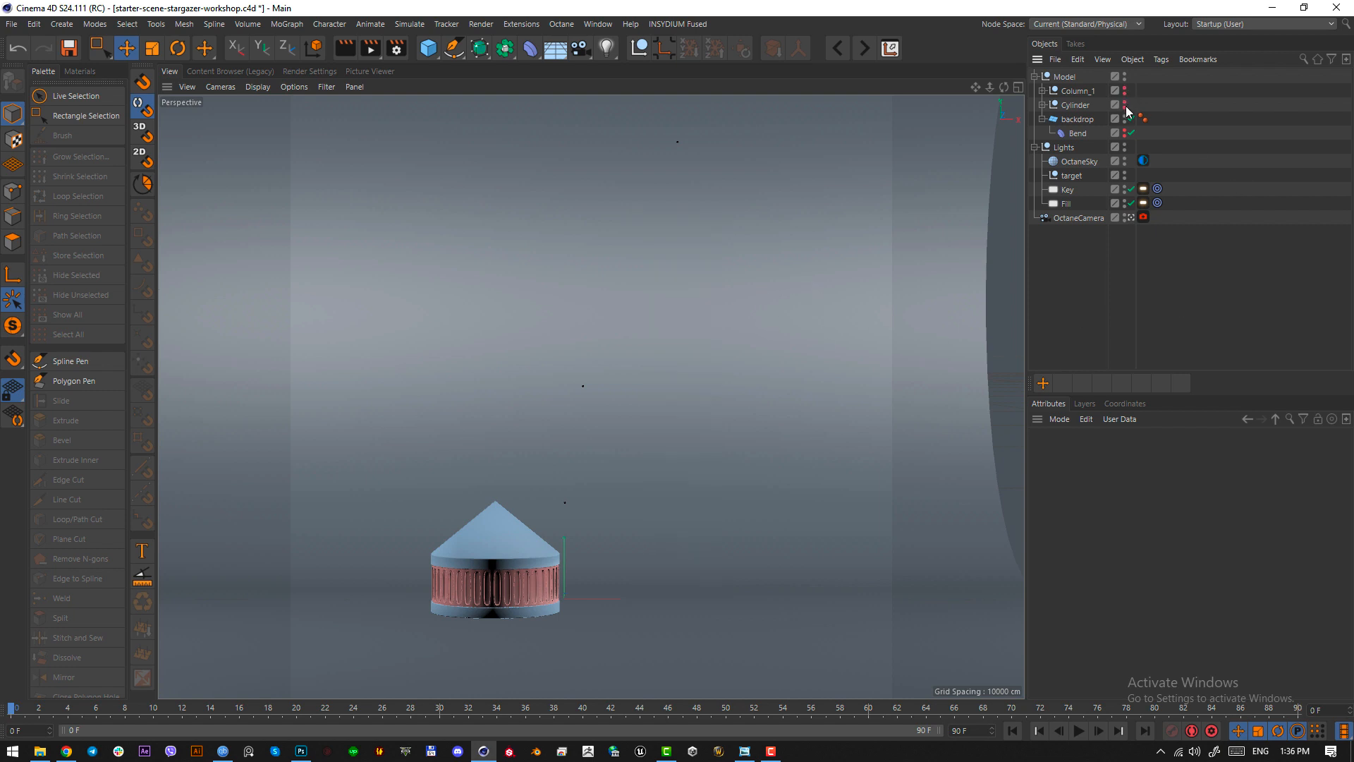
click(1125, 102)
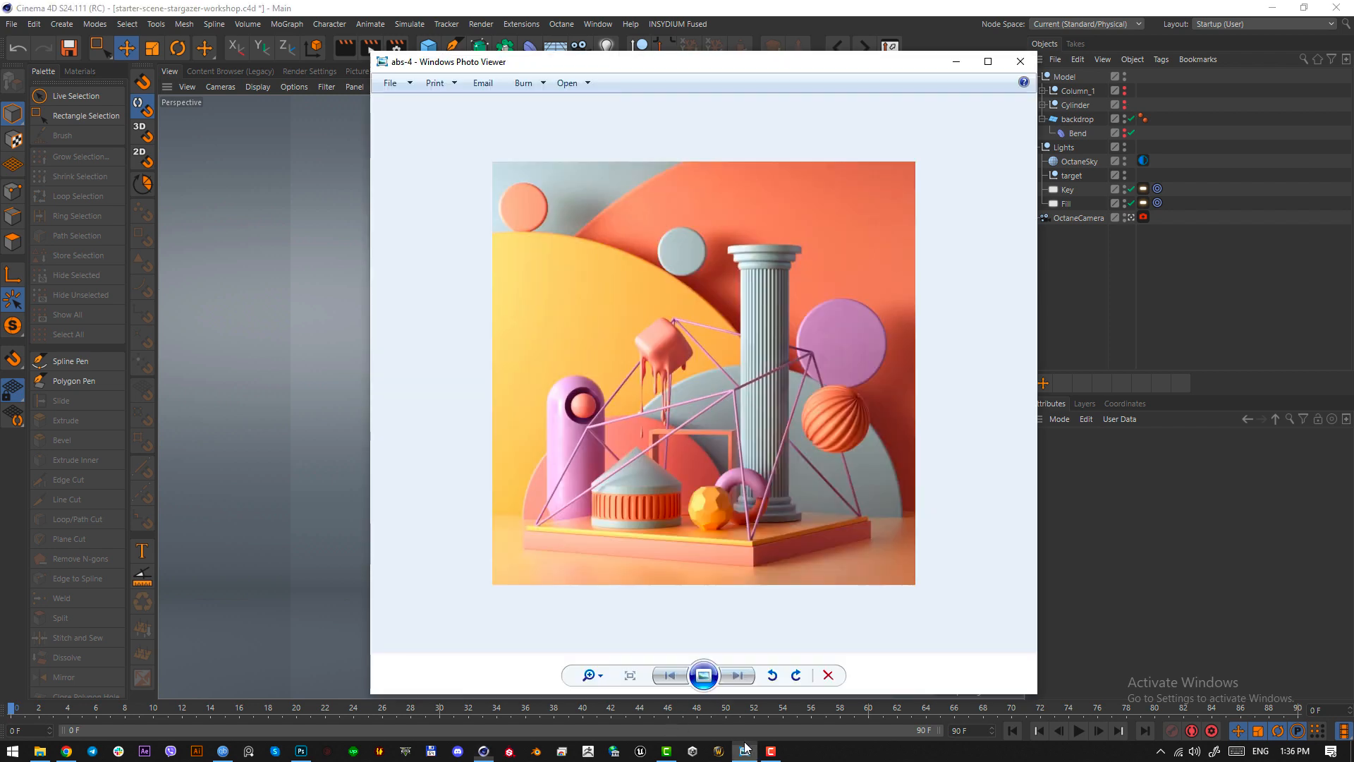
- Bring up the abs-4 reference image and examine its floor, background shapes and object groups with temporary screenshot region selections
click(744, 751)
key(Print)
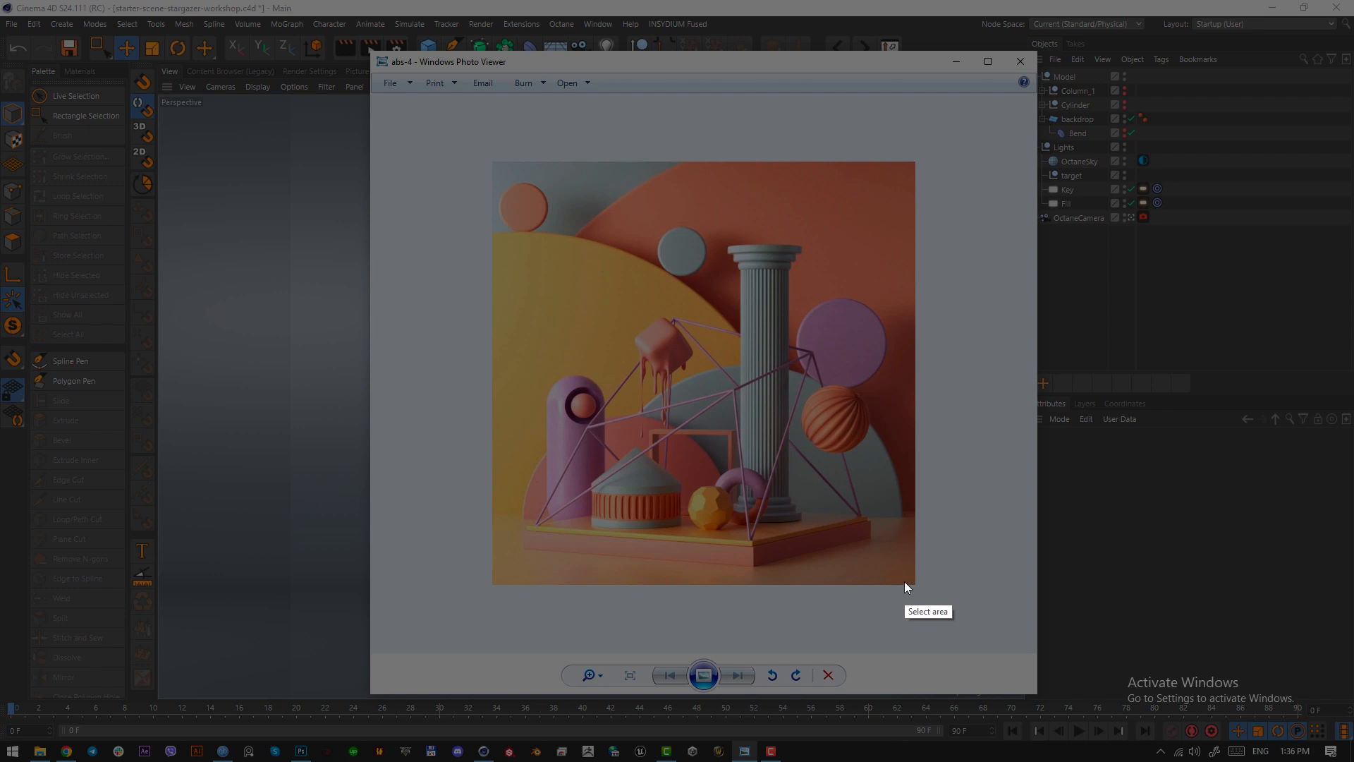
drag(905, 582, 666, 567)
click(598, 562)
drag(502, 523, 916, 582)
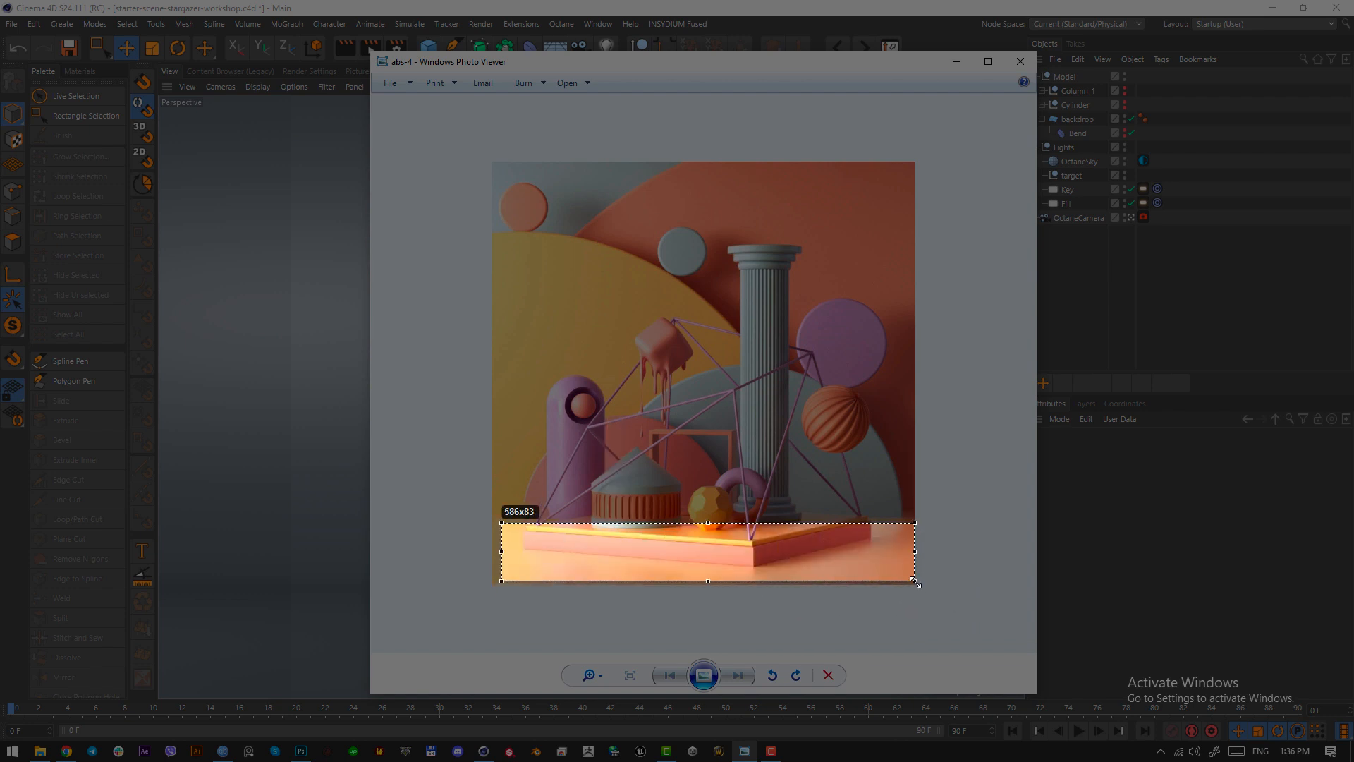
drag(521, 164, 879, 226)
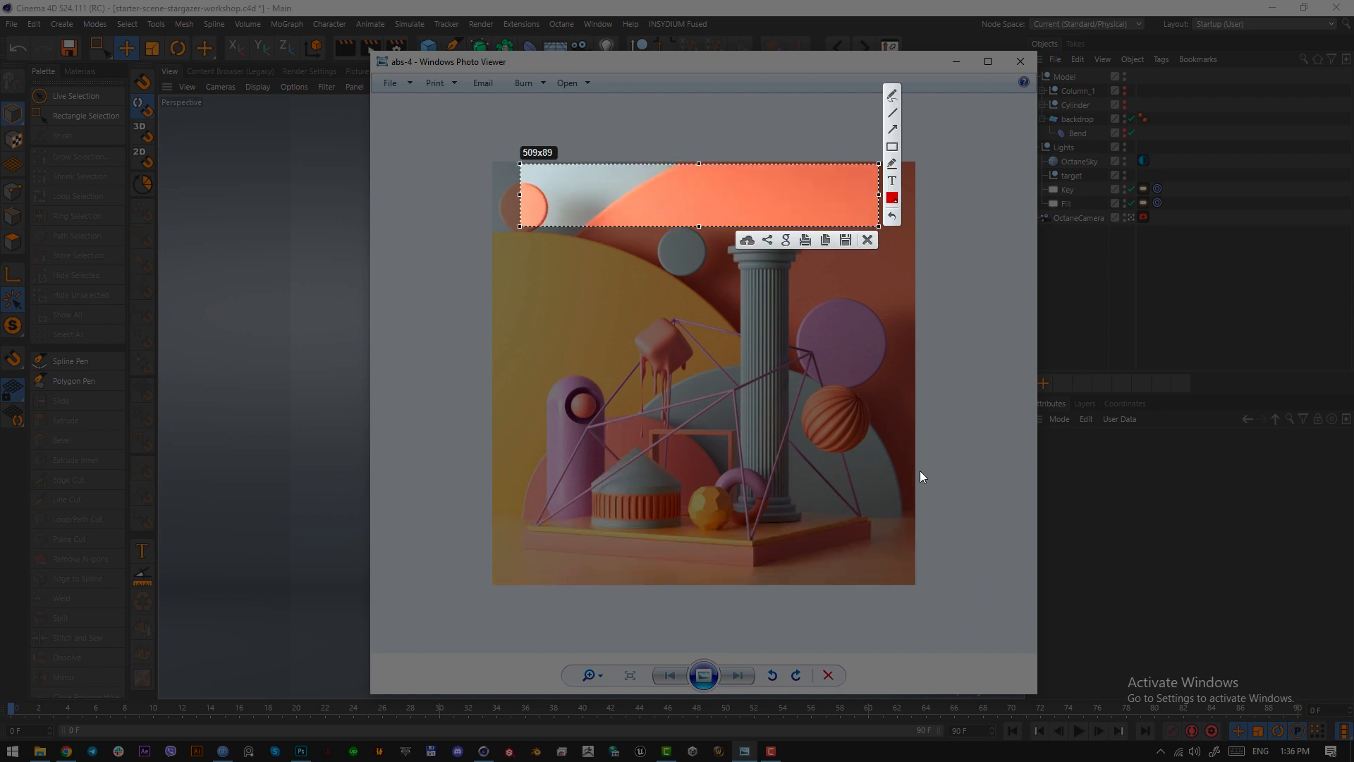
mouse_move(898, 523)
mouse_down()
mouse_move(727, 427)
mouse_move(656, 367)
mouse_up()
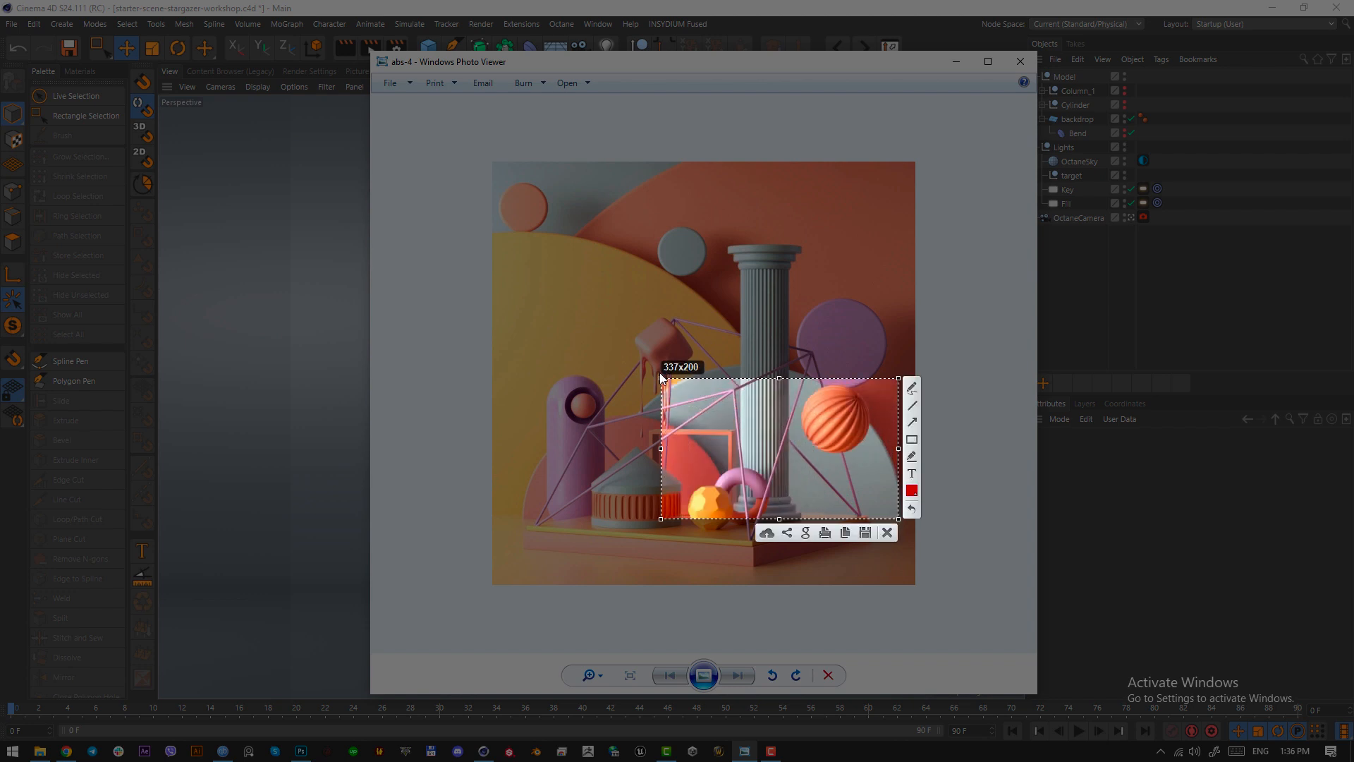
mouse_move(502, 243)
mouse_down()
mouse_move(484, 230)
mouse_move(771, 532)
mouse_up()
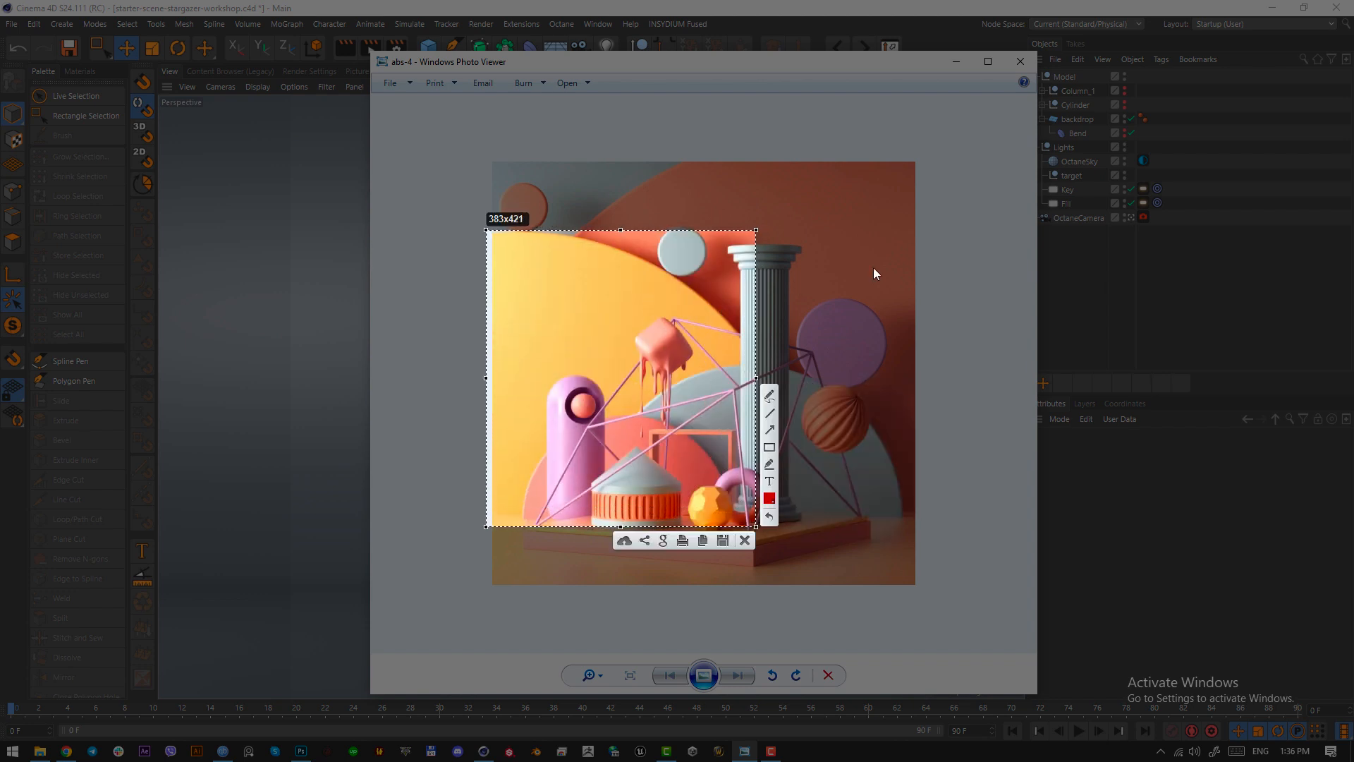
mouse_move(604, 186)
mouse_down()
mouse_move(734, 244)
mouse_move(991, 536)
mouse_up()
drag(460, 133, 663, 246)
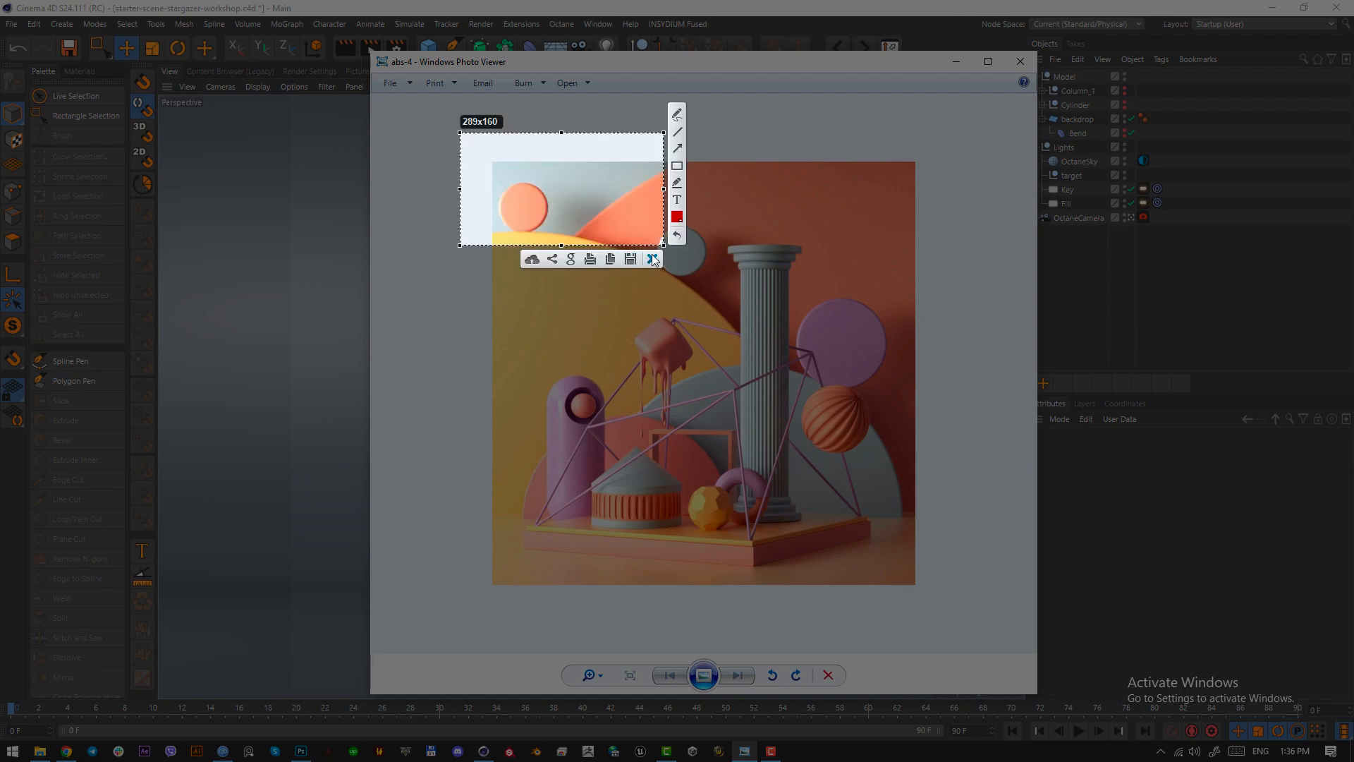
click(652, 259)
- Examine the overall composition above the podium and the floor area of the reference image, and reposition its window
key(Print)
drag(476, 145, 921, 511)
drag(925, 596, 481, 508)
click(917, 610)
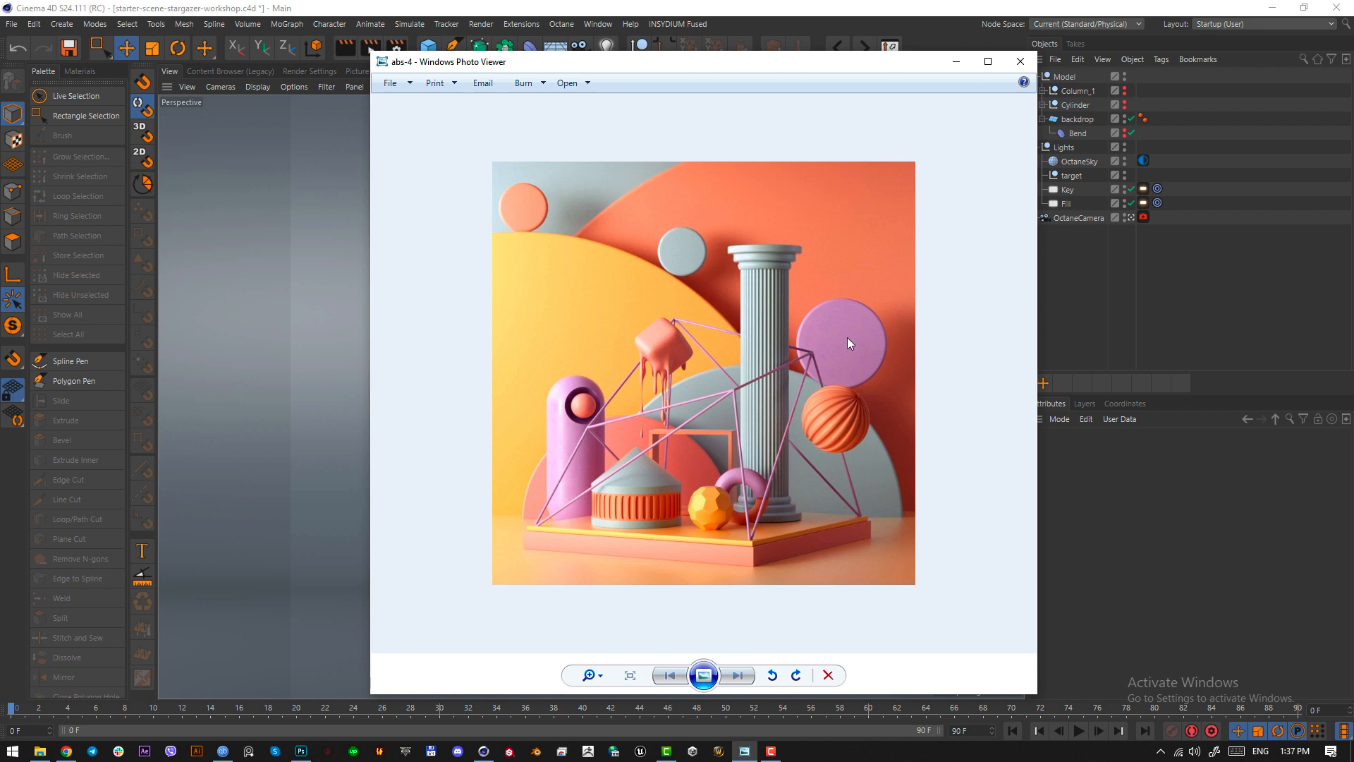
drag(704, 68, 688, 62)
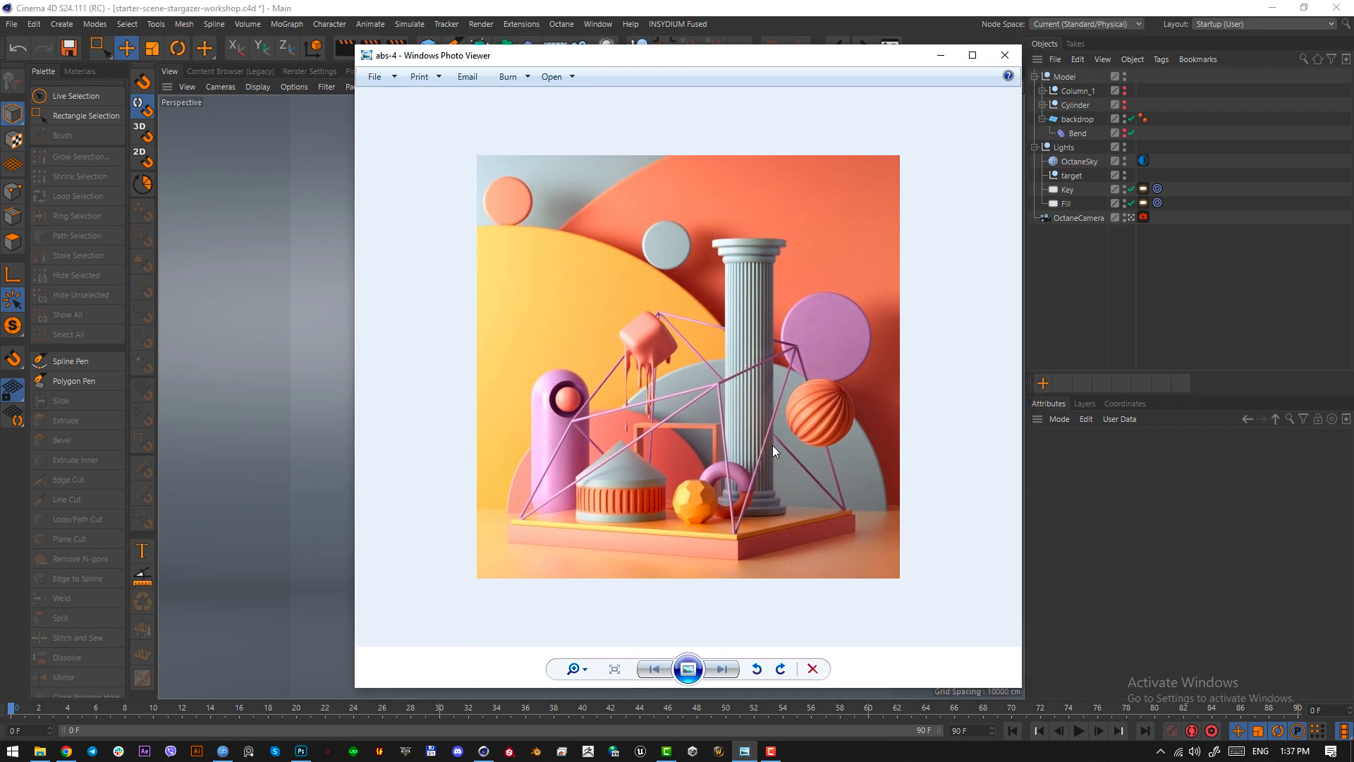
- Examine the reference image's podium and its front corner with temporary screenshot region selections
key(Print)
drag(497, 509, 865, 561)
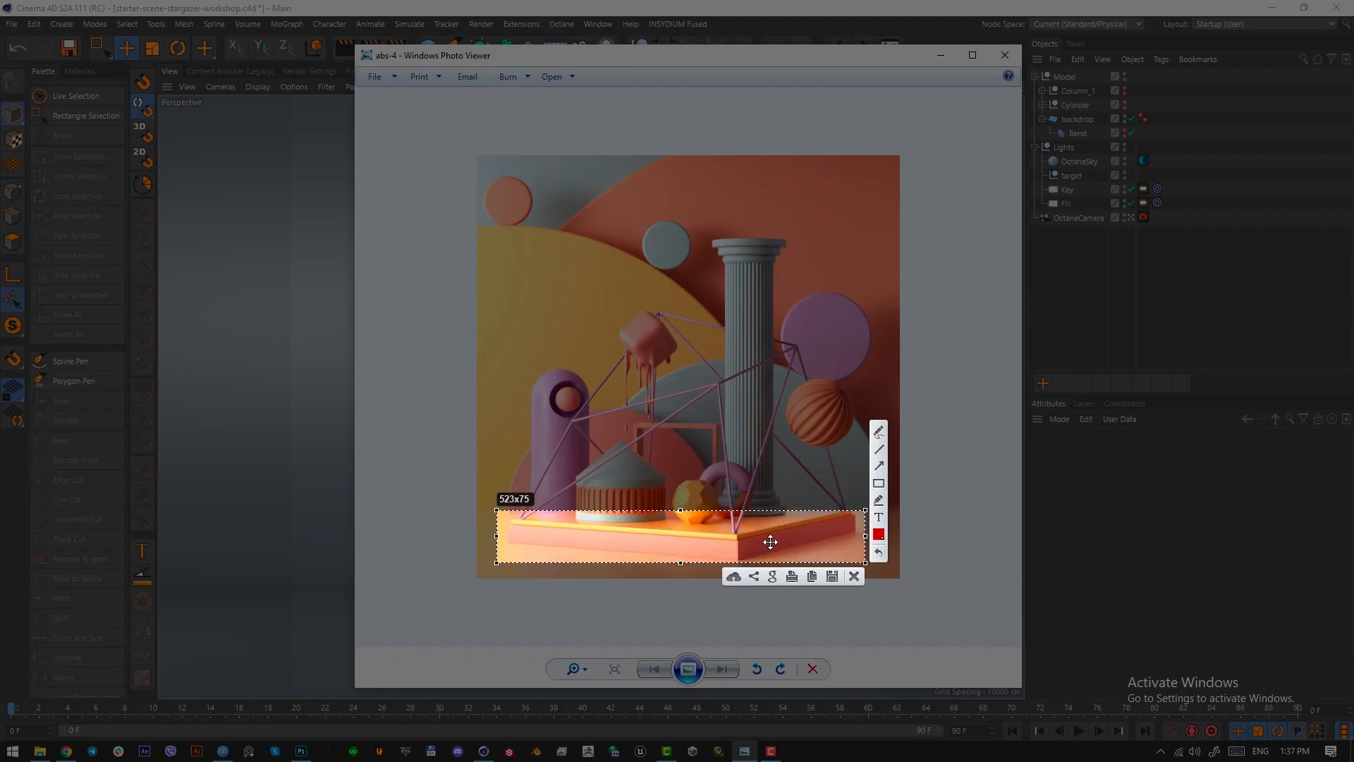
click(854, 575)
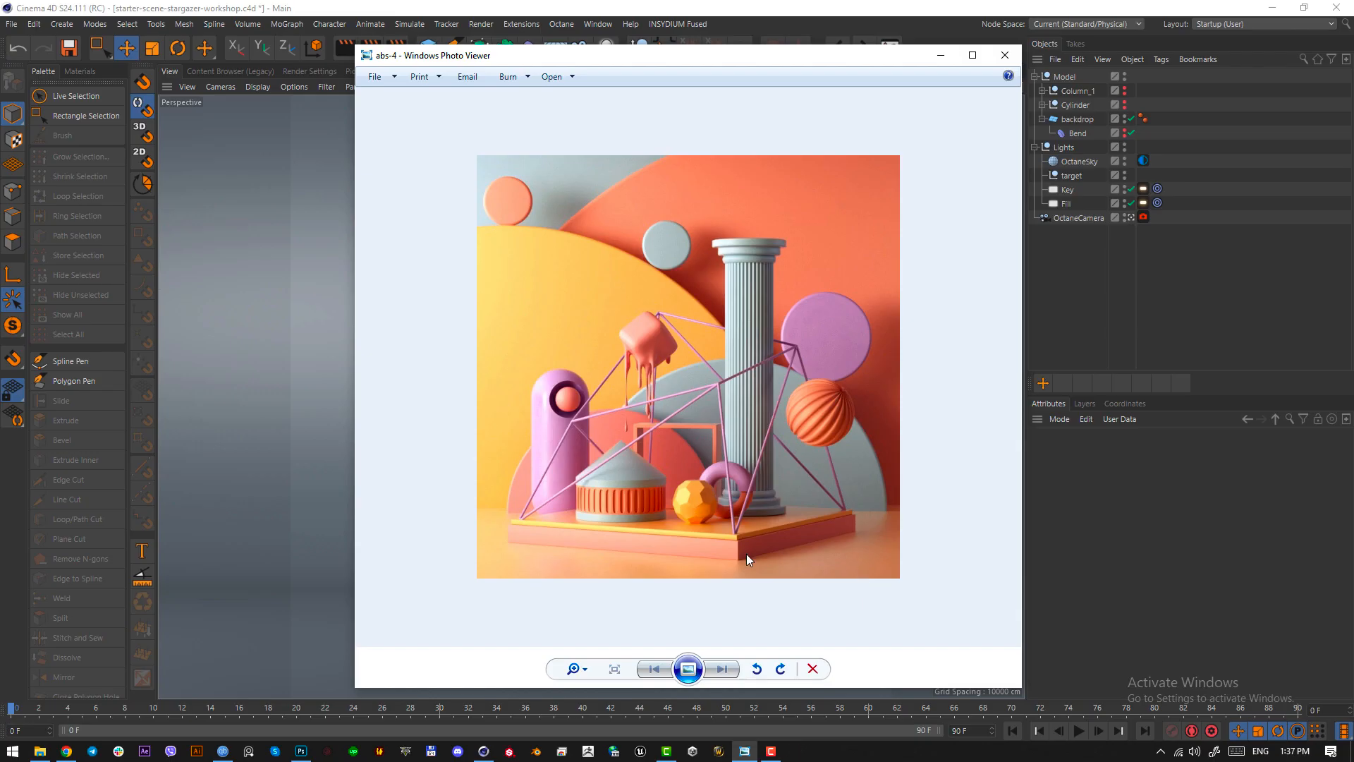
key(Print)
drag(733, 538, 747, 565)
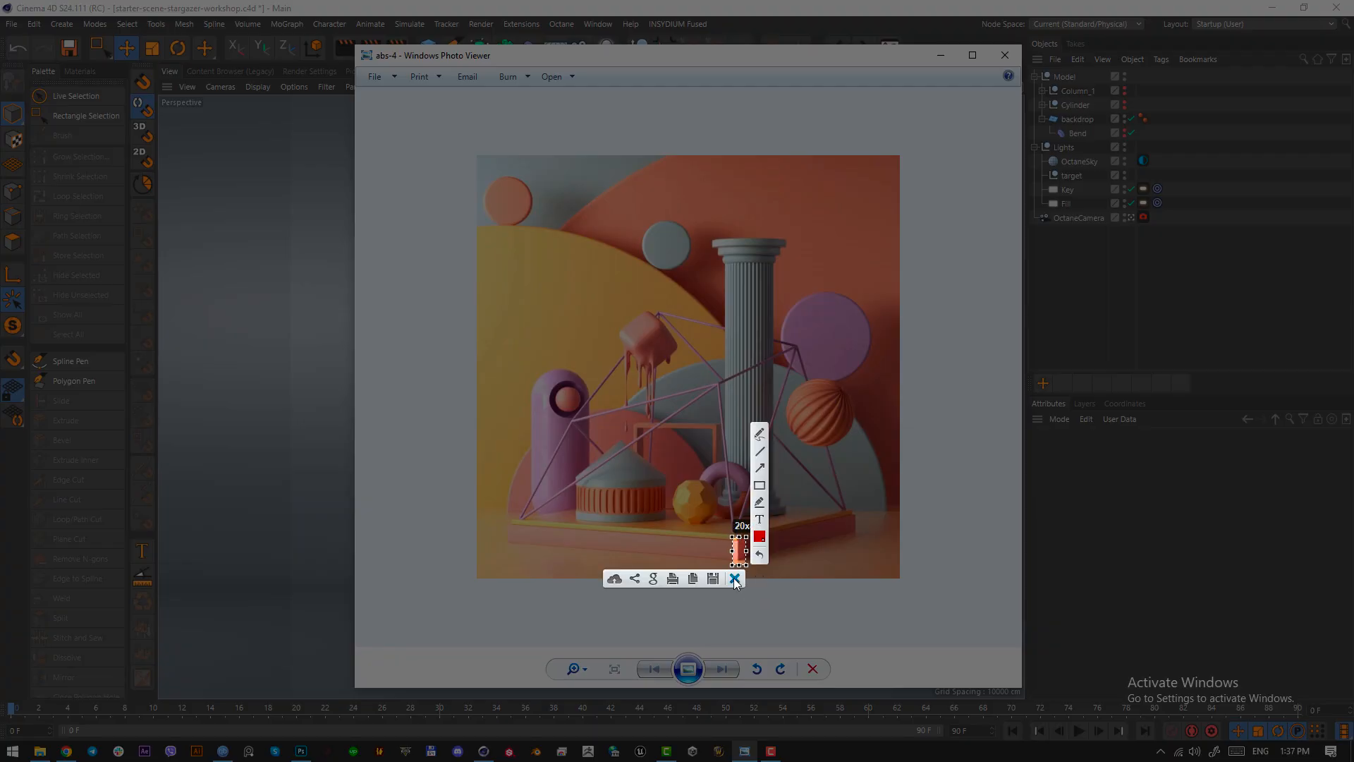
click(735, 578)
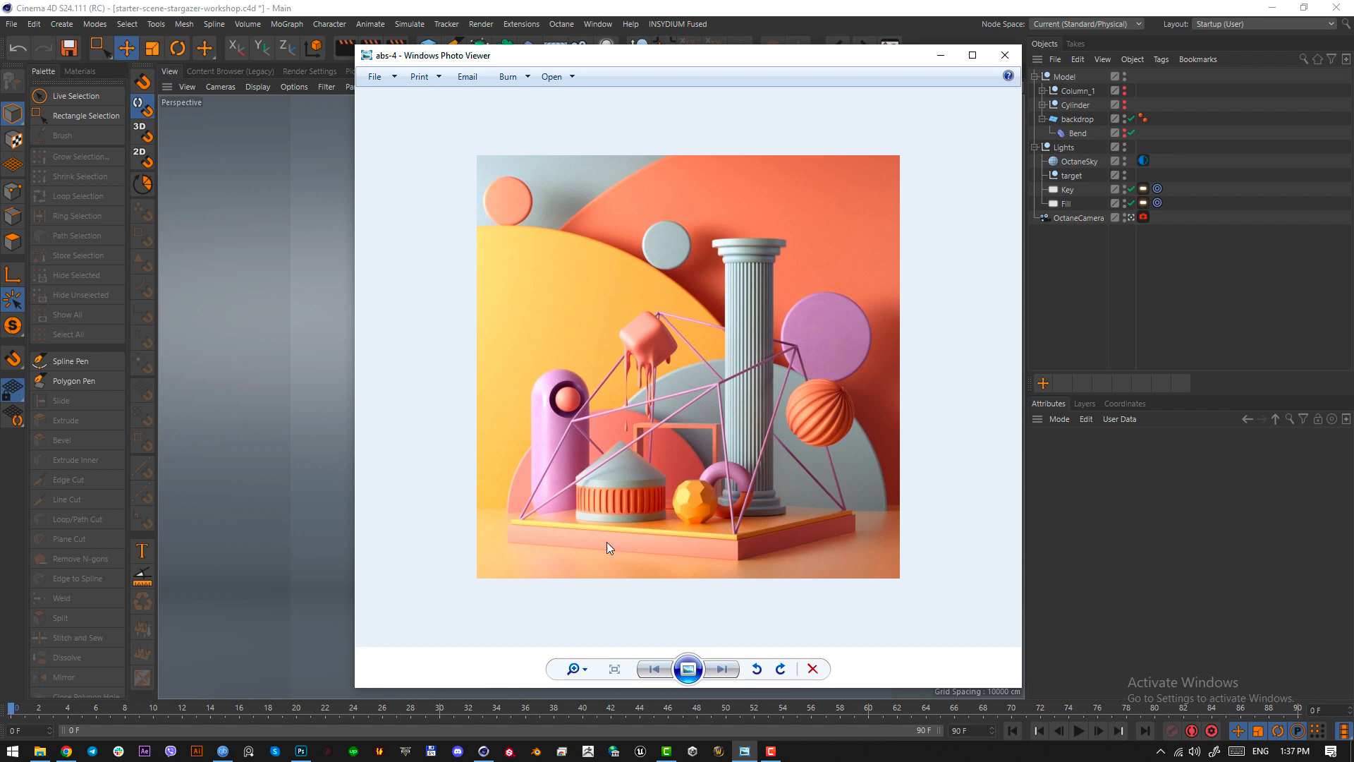
- Close the abs-4 reference image and look over the available generator objects
click(1005, 55)
drag(480, 48, 487, 120)
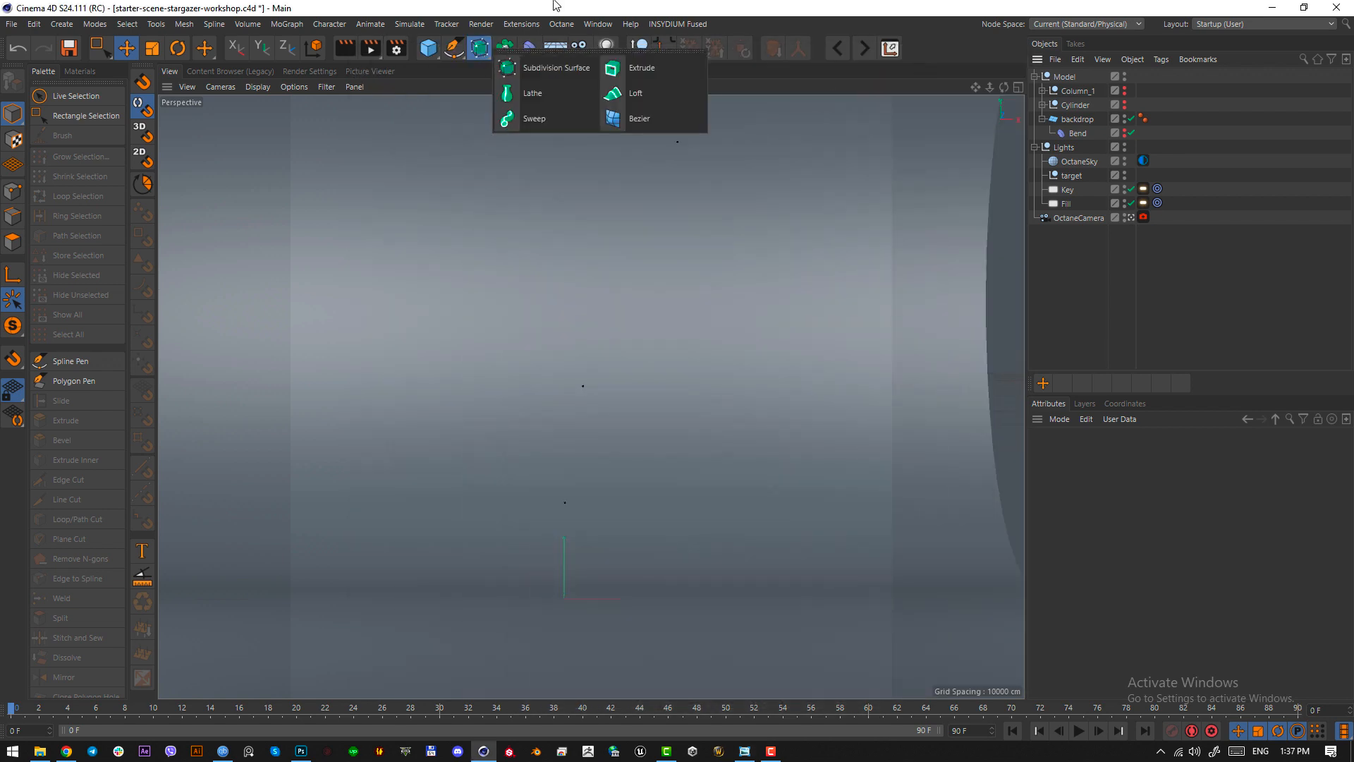
click(505, 48)
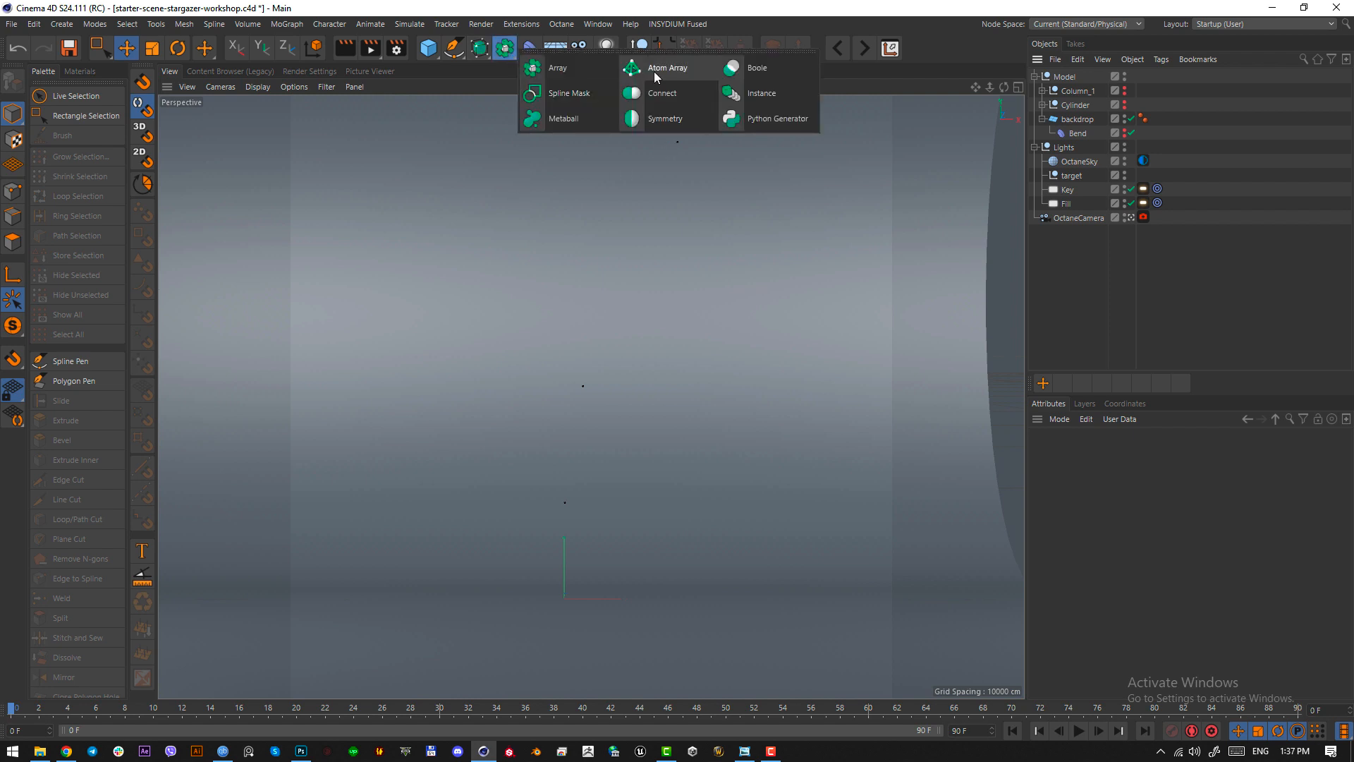
click(1135, 352)
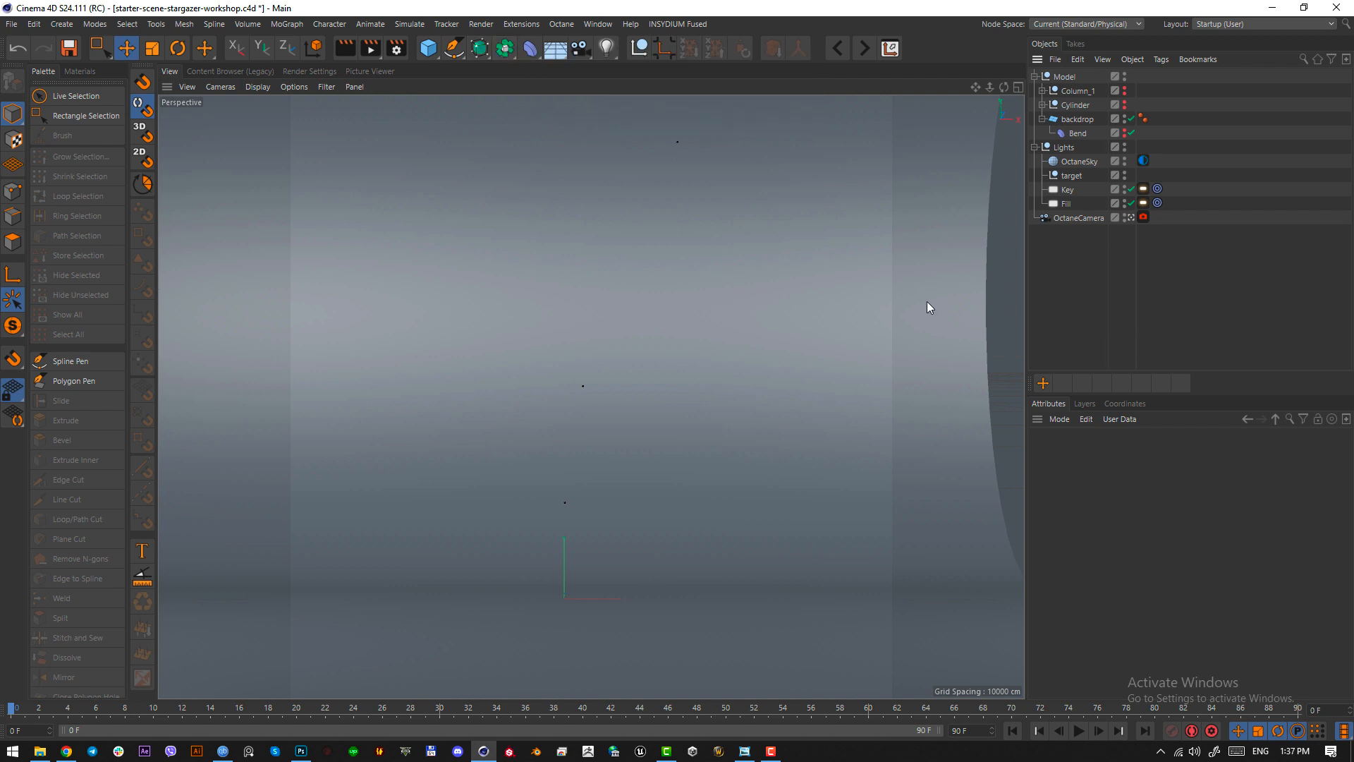
- Add a Cube primitive to the scene and set the viewport display to Constant Shading (Lines)
click(431, 50)
click(554, 68)
click(257, 87)
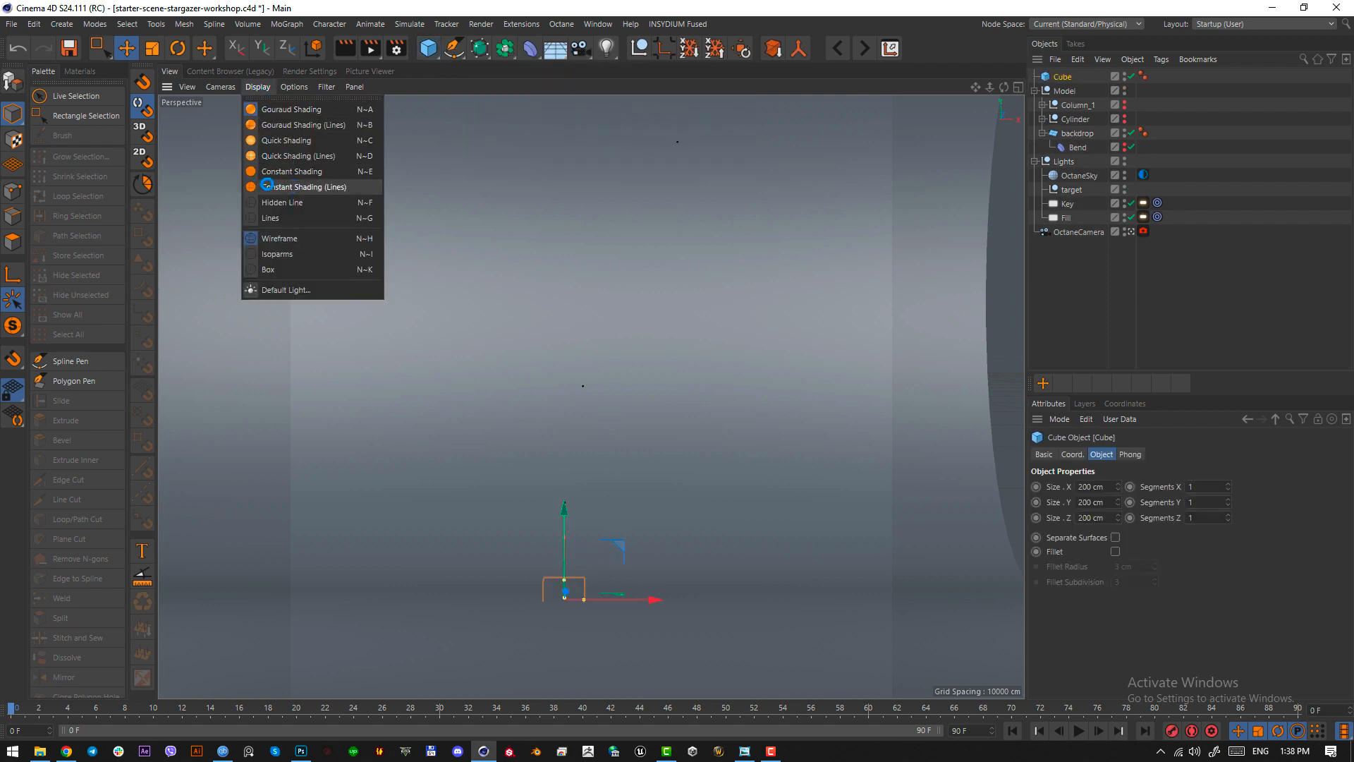
click(303, 187)
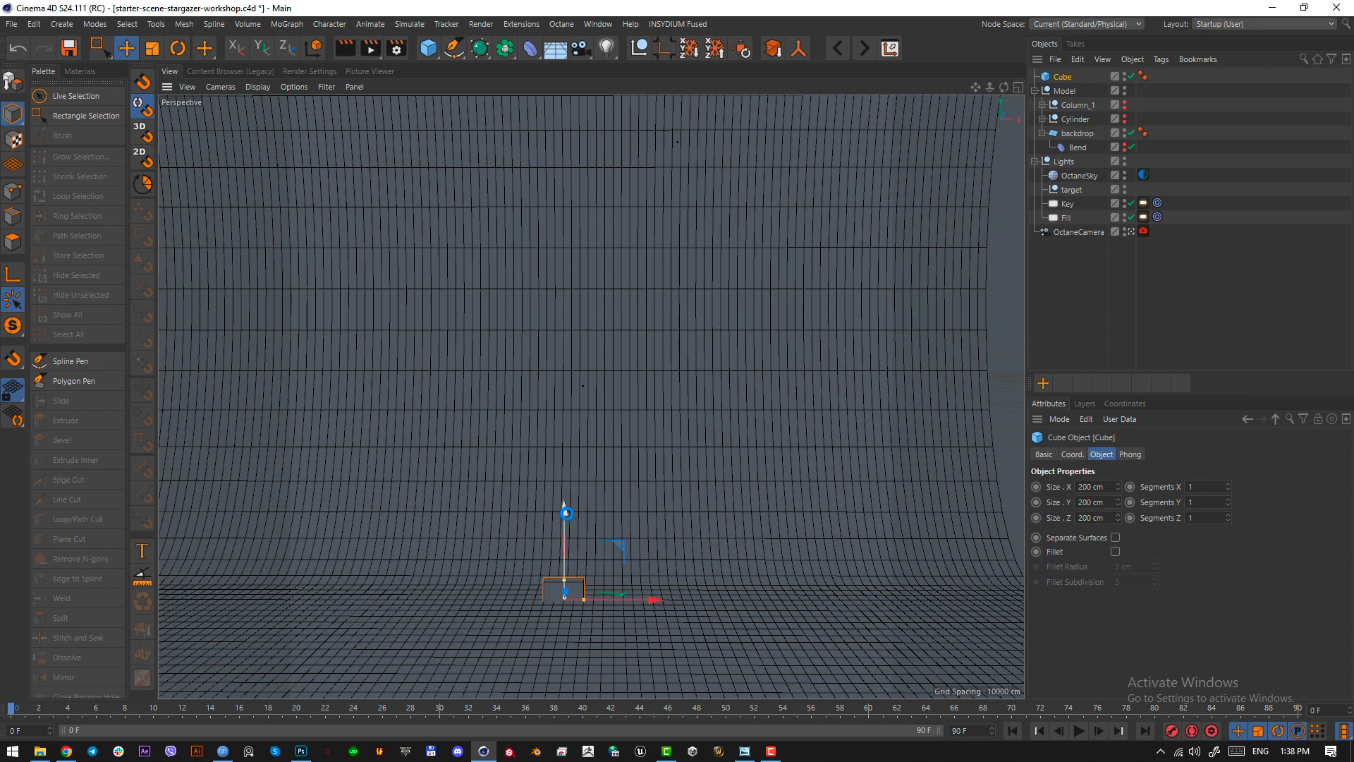
- In the Top view, move the cube forward to the middle of the wide end of the camera's view cone
key(F2)
scroll(565, 494, up, 5)
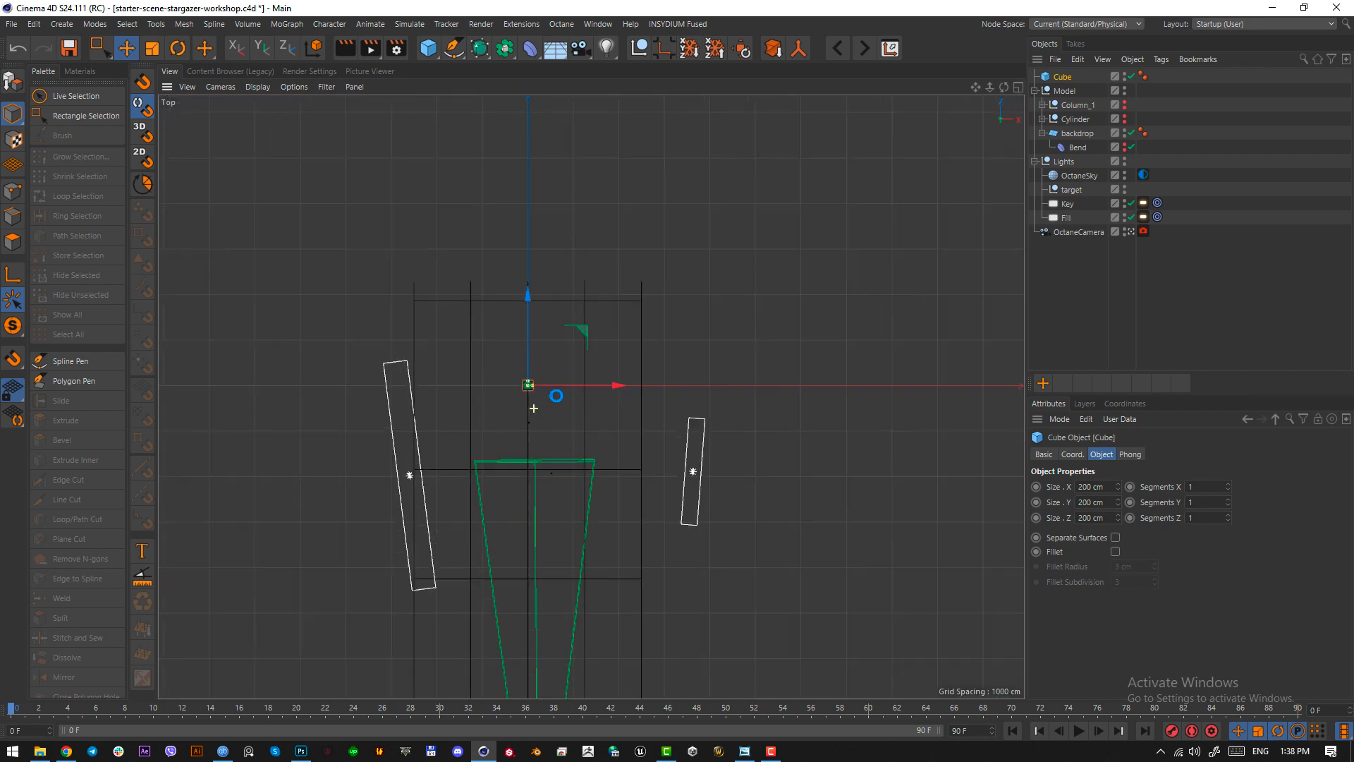
scroll(559, 469, down, 1)
alt+middle_drag(558, 469, 586, 402)
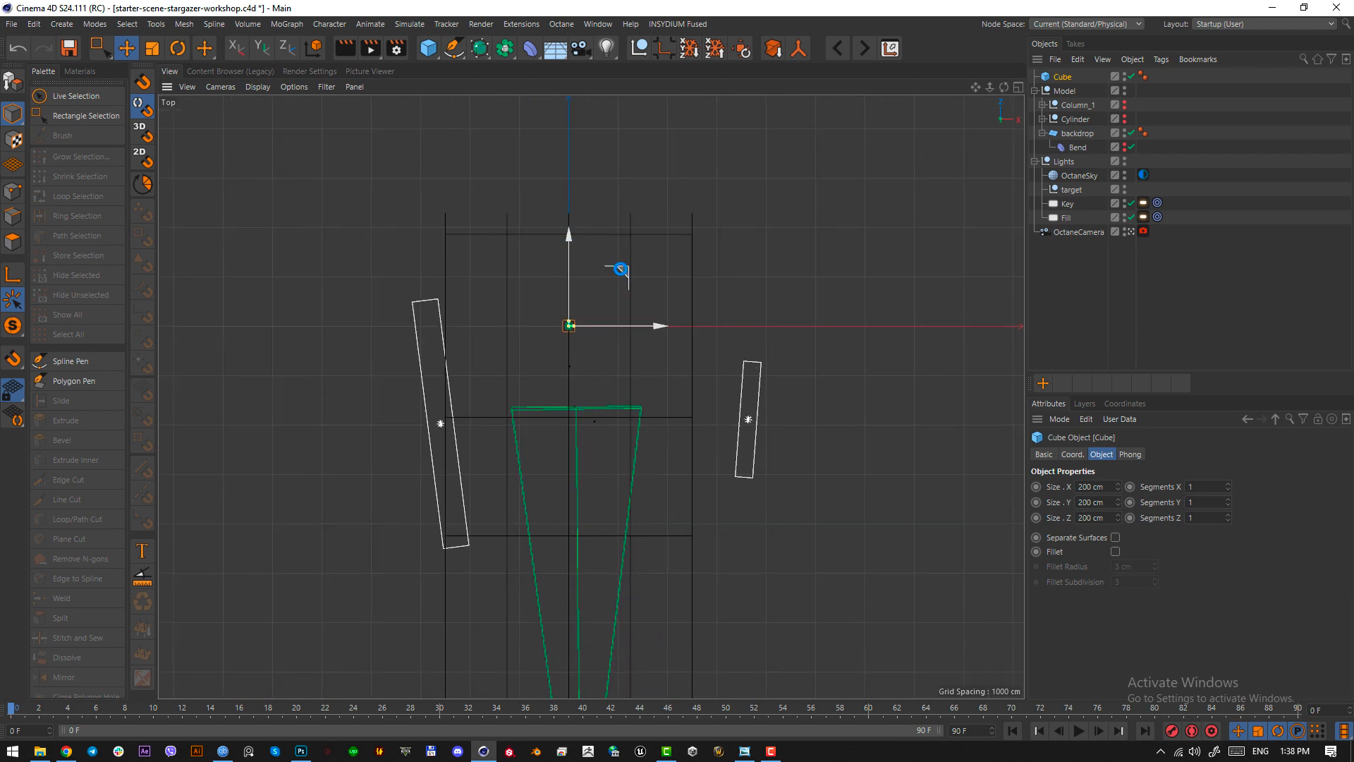
drag(620, 268, 609, 367)
scroll(628, 359, up, 4)
scroll(607, 360, down, 1)
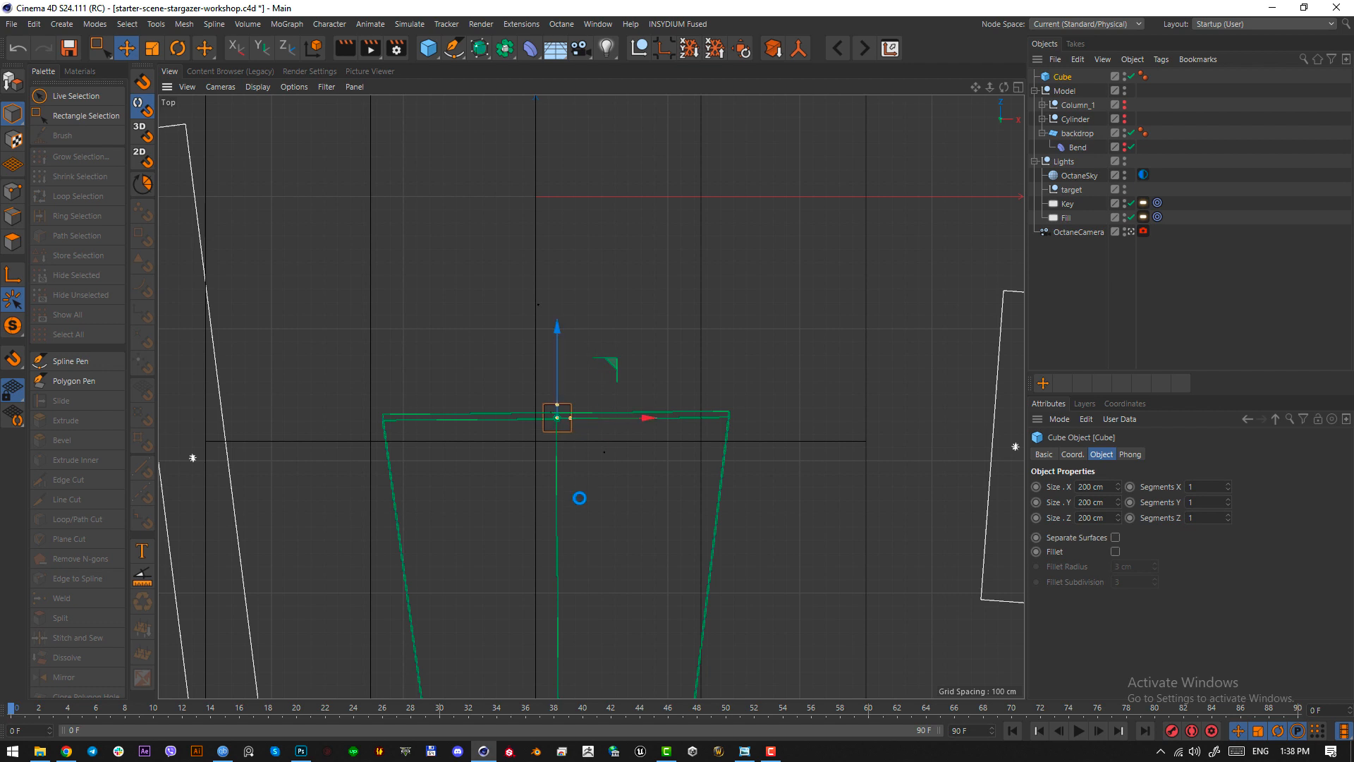
- Scale the cube up uniformly in the Top view to about half the width of the camera frame
key(t)
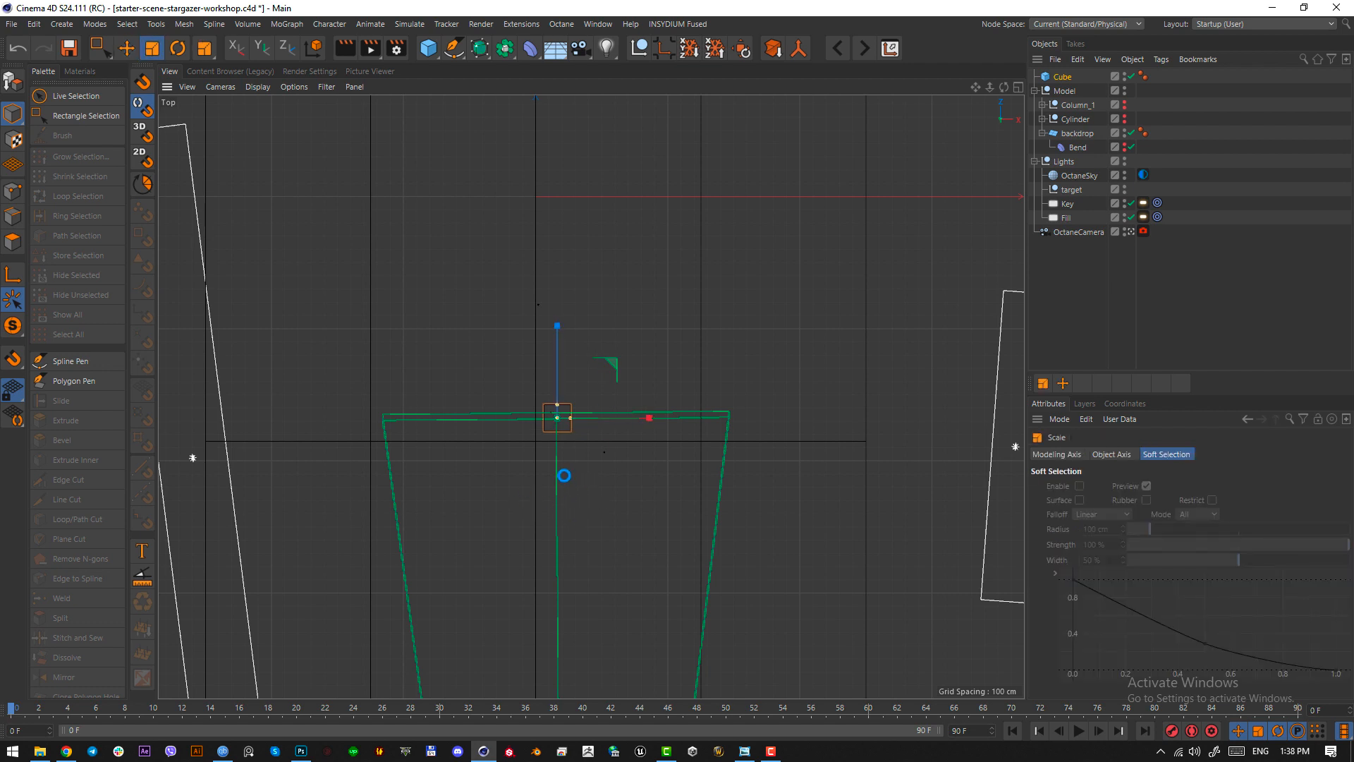
scroll(572, 454, down, 3)
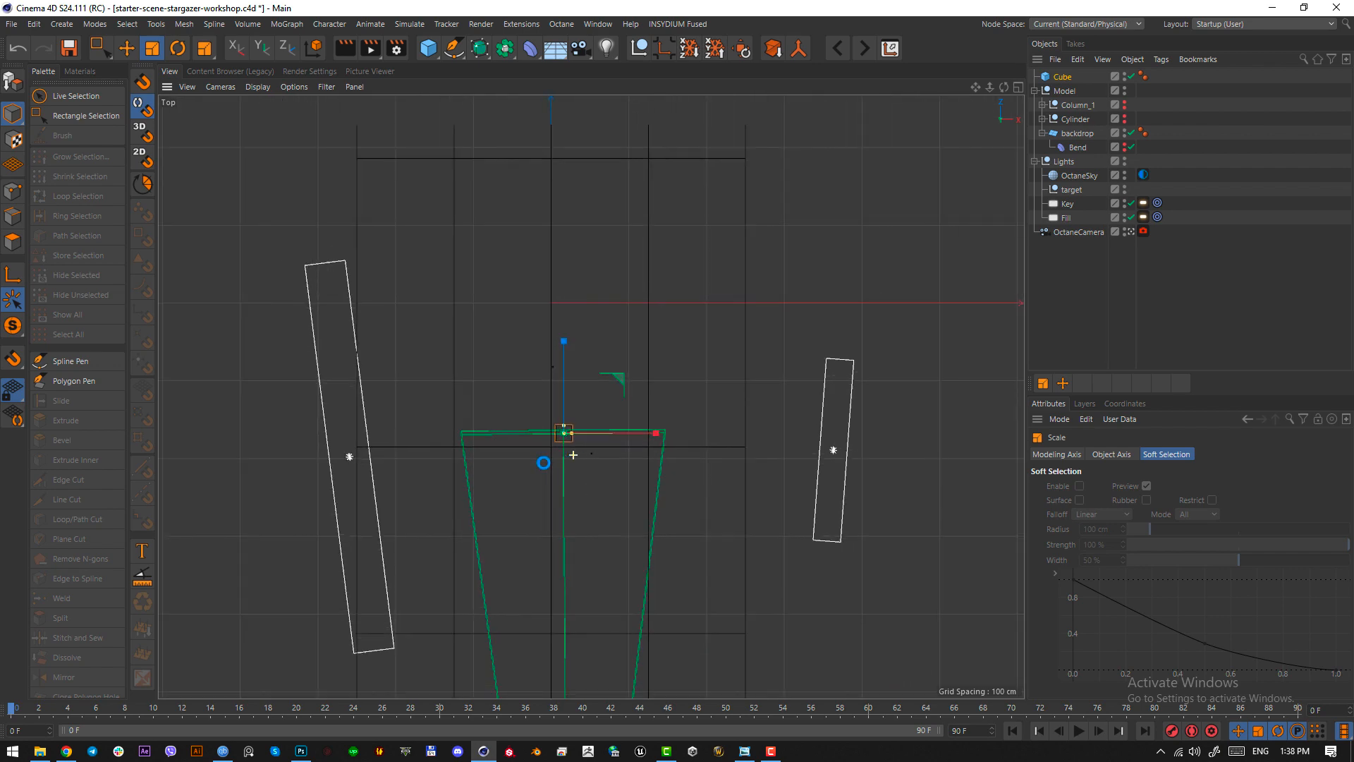
scroll(561, 475, up, 3)
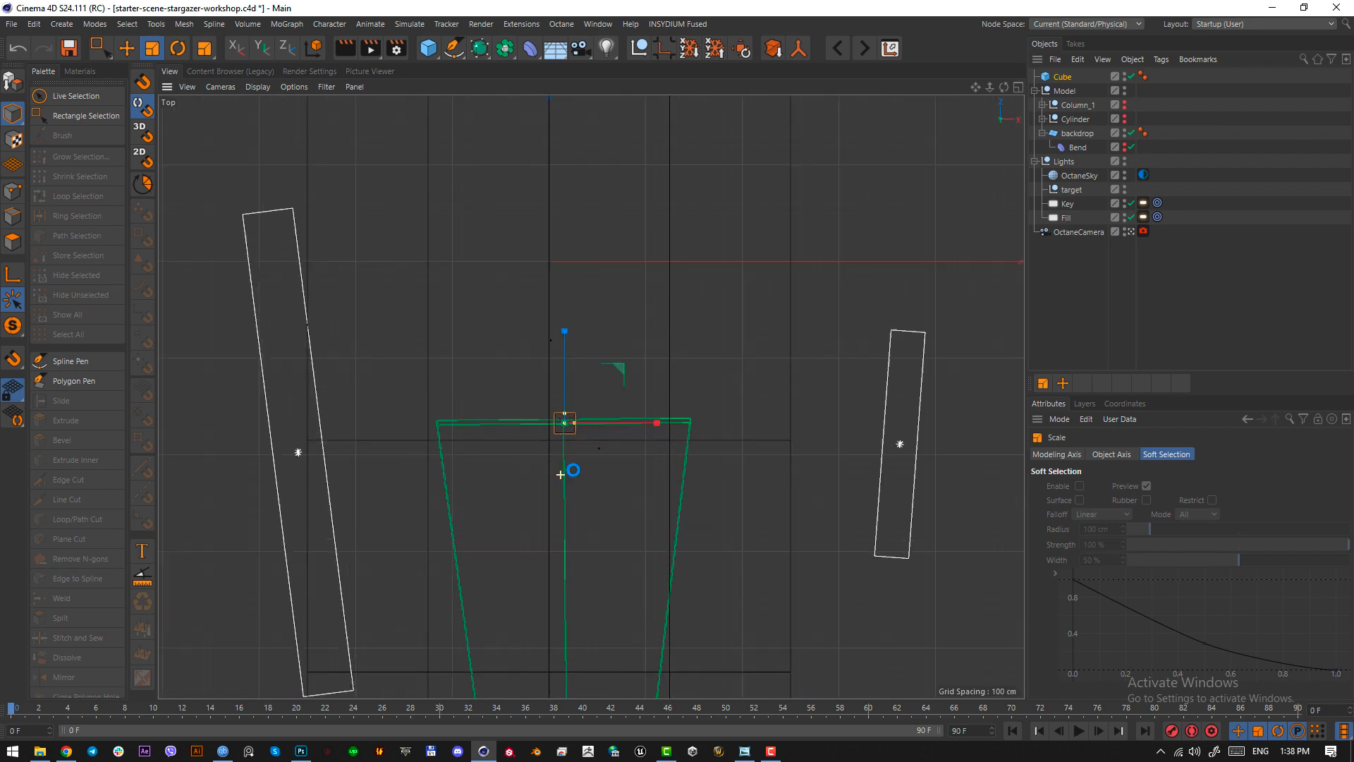
scroll(561, 475, down, 5)
scroll(561, 475, up, 5)
scroll(561, 475, down, 4)
scroll(562, 474, up, 3)
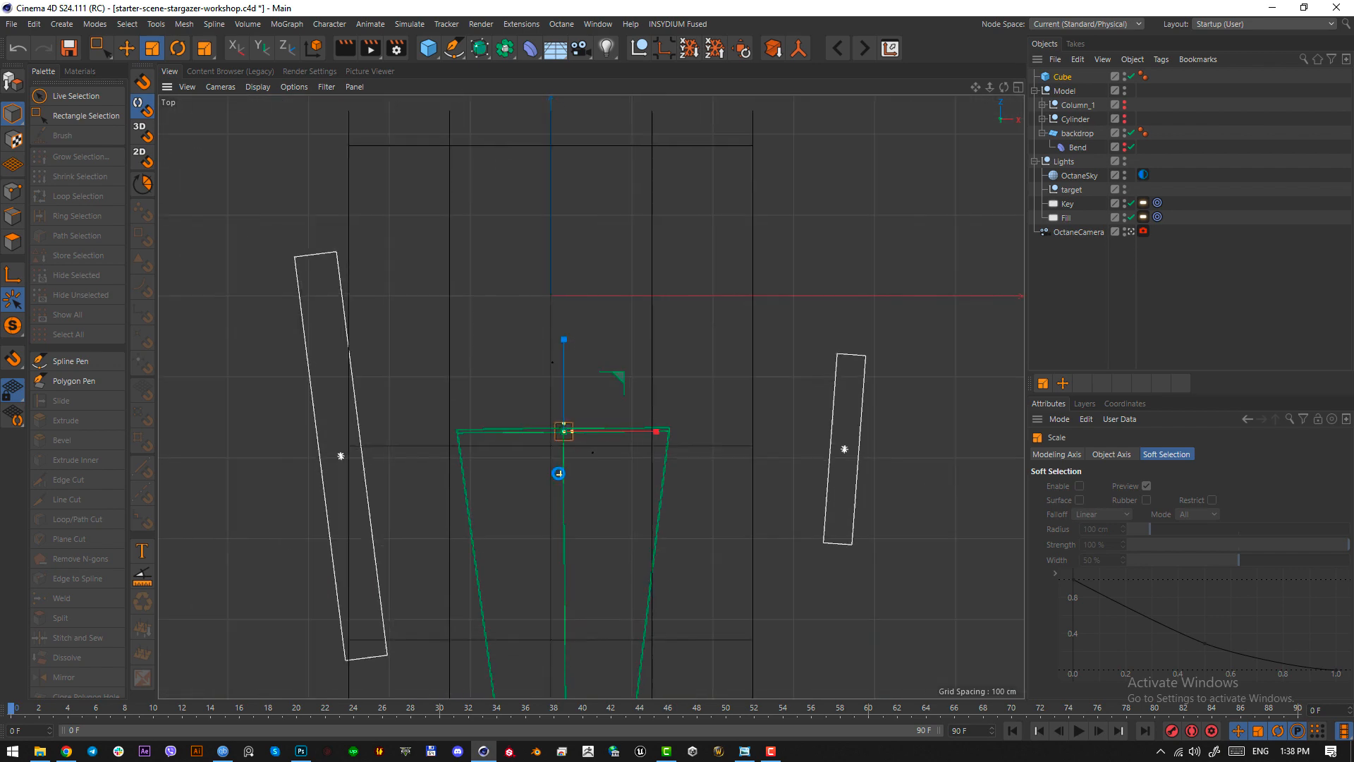
scroll(563, 467, down, 1)
scroll(567, 444, up, 3)
scroll(568, 430, up, 2)
scroll(570, 416, down, 4)
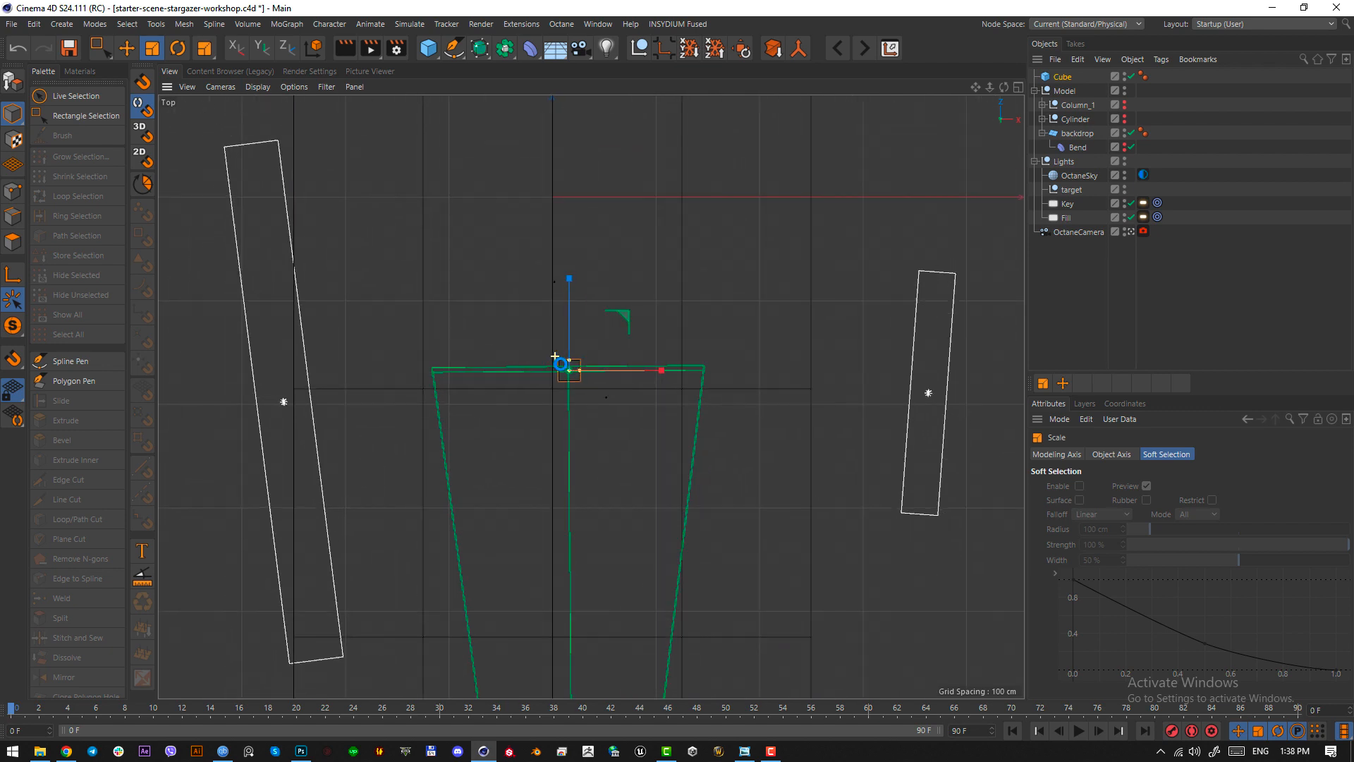
scroll(573, 398, up, 3)
scroll(573, 398, down, 2)
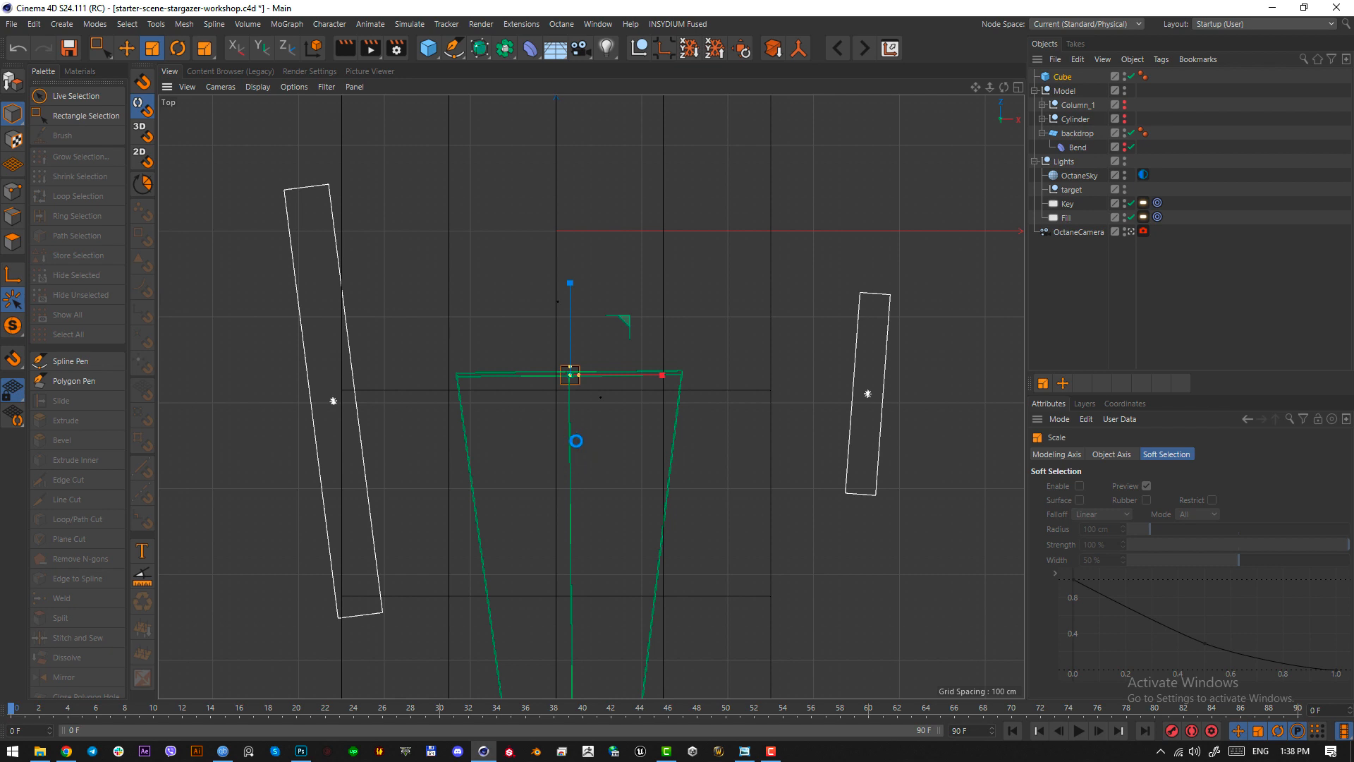
scroll(575, 444, down, 2)
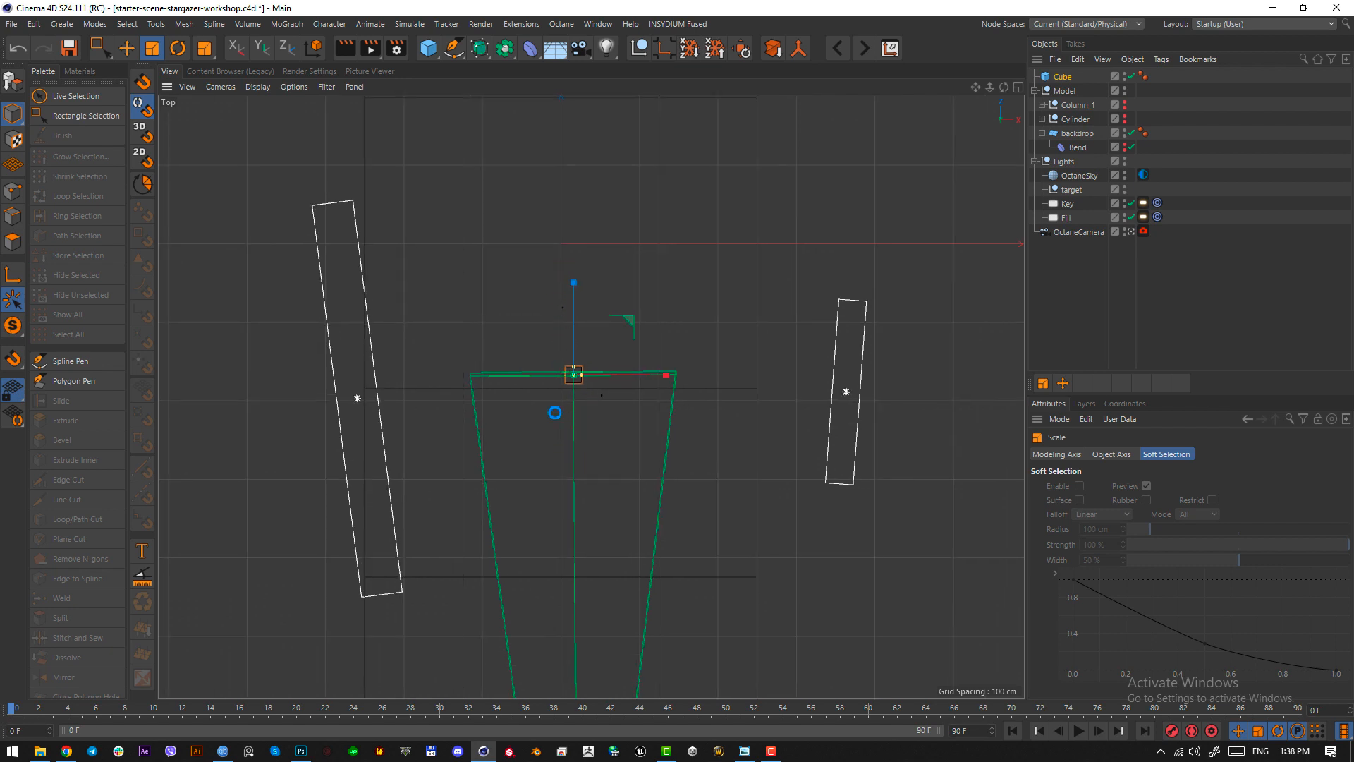
drag(455, 442, 684, 442)
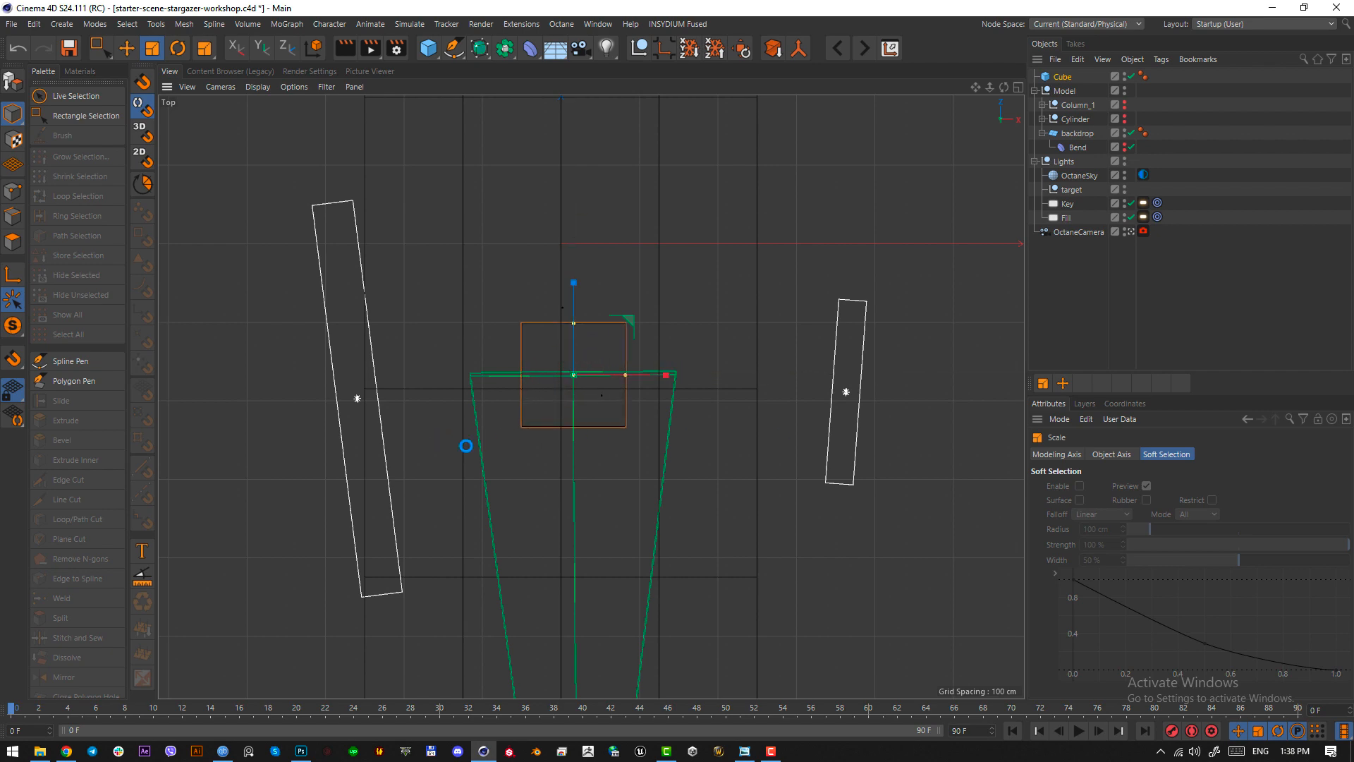
- Check the reference image's podium and enlarge the cube uniformly to about three quarters of the camera frame's width
click(745, 749)
click(744, 749)
drag(634, 402, 833, 527)
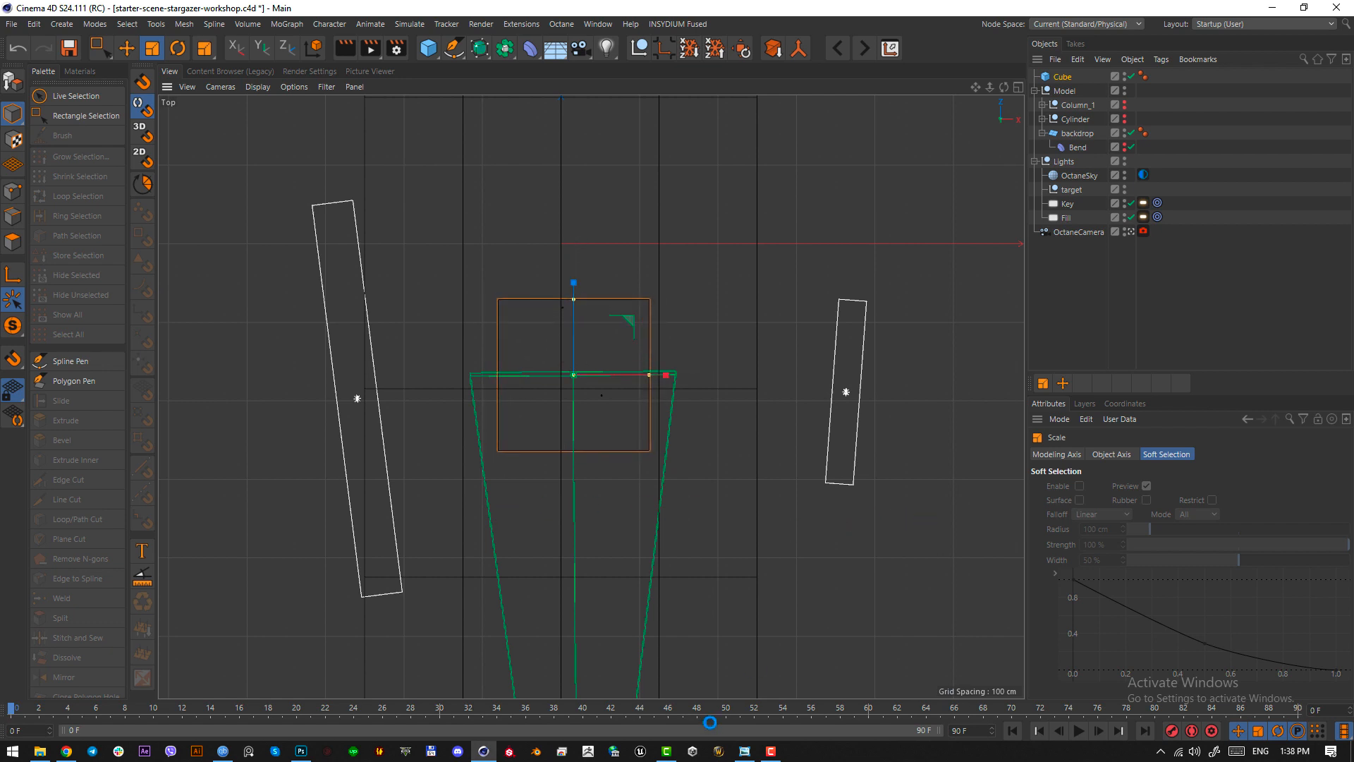
- Rotate the cube about its vertical axis so one corner faces the camera, following the podium in the reference image
click(741, 750)
click(738, 752)
key(r)
drag(599, 414, 584, 429)
key(ctrl+z)
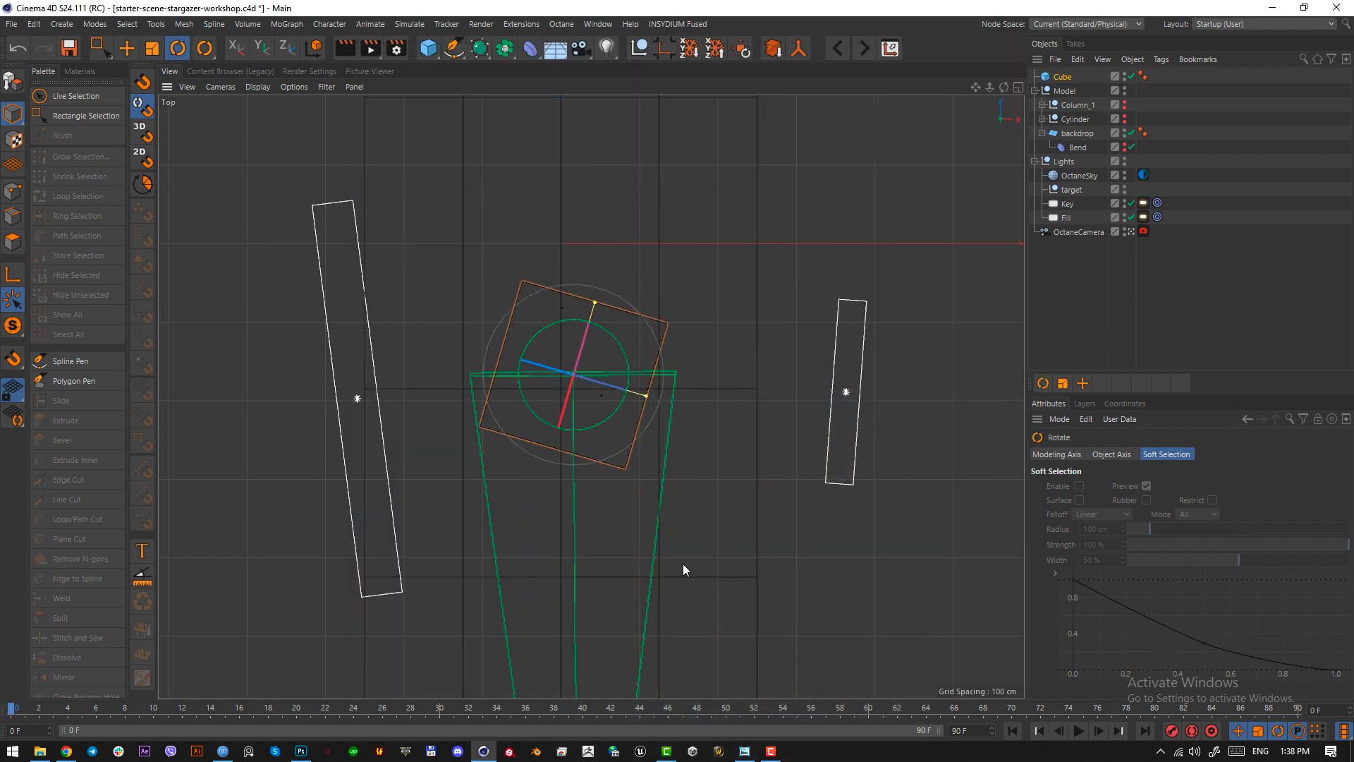
click(746, 751)
click(745, 750)
drag(599, 430, 600, 485)
- In the Perspective view, flatten the cube into a low slab and scale it down uniformly to about 1641 × 106 × 1641 cm
key(F1)
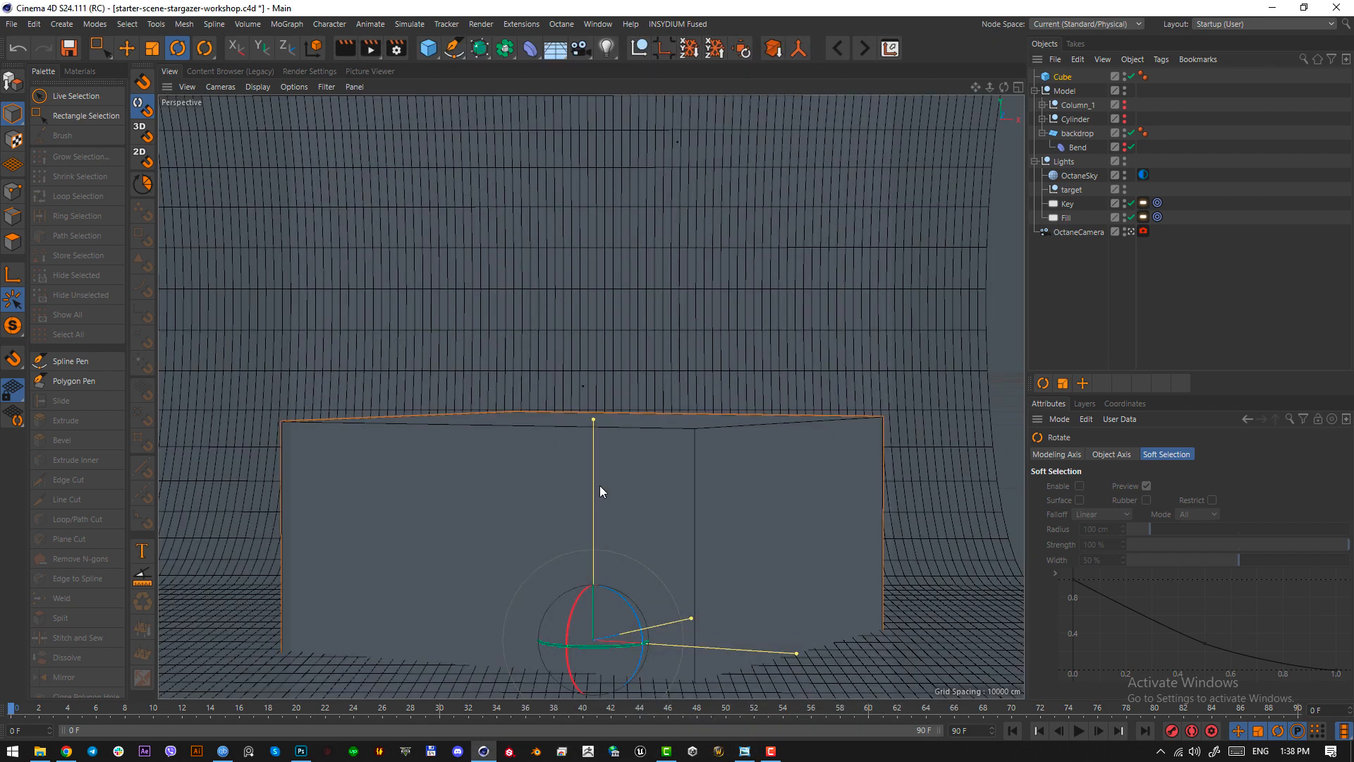
drag(595, 422, 595, 586)
key(e)
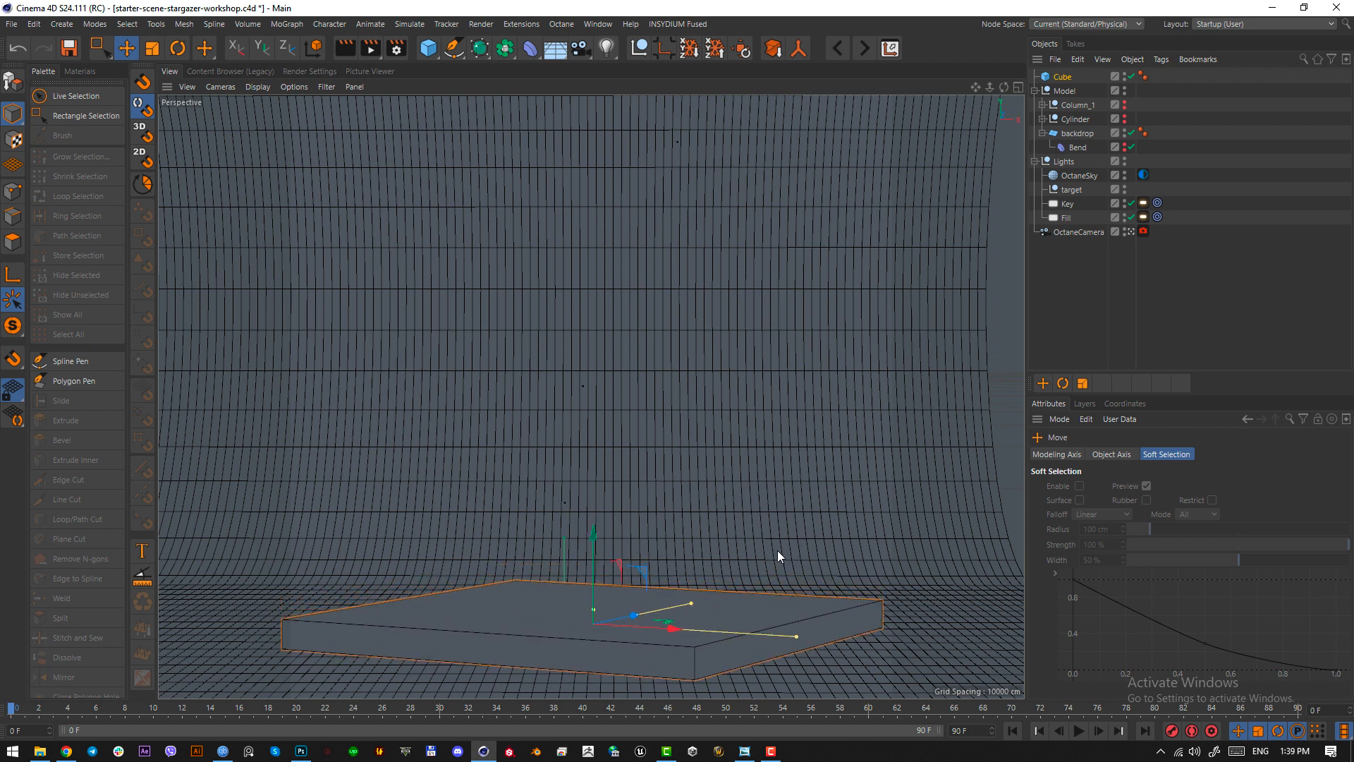
key(t)
drag(788, 541, 601, 549)
key(e)
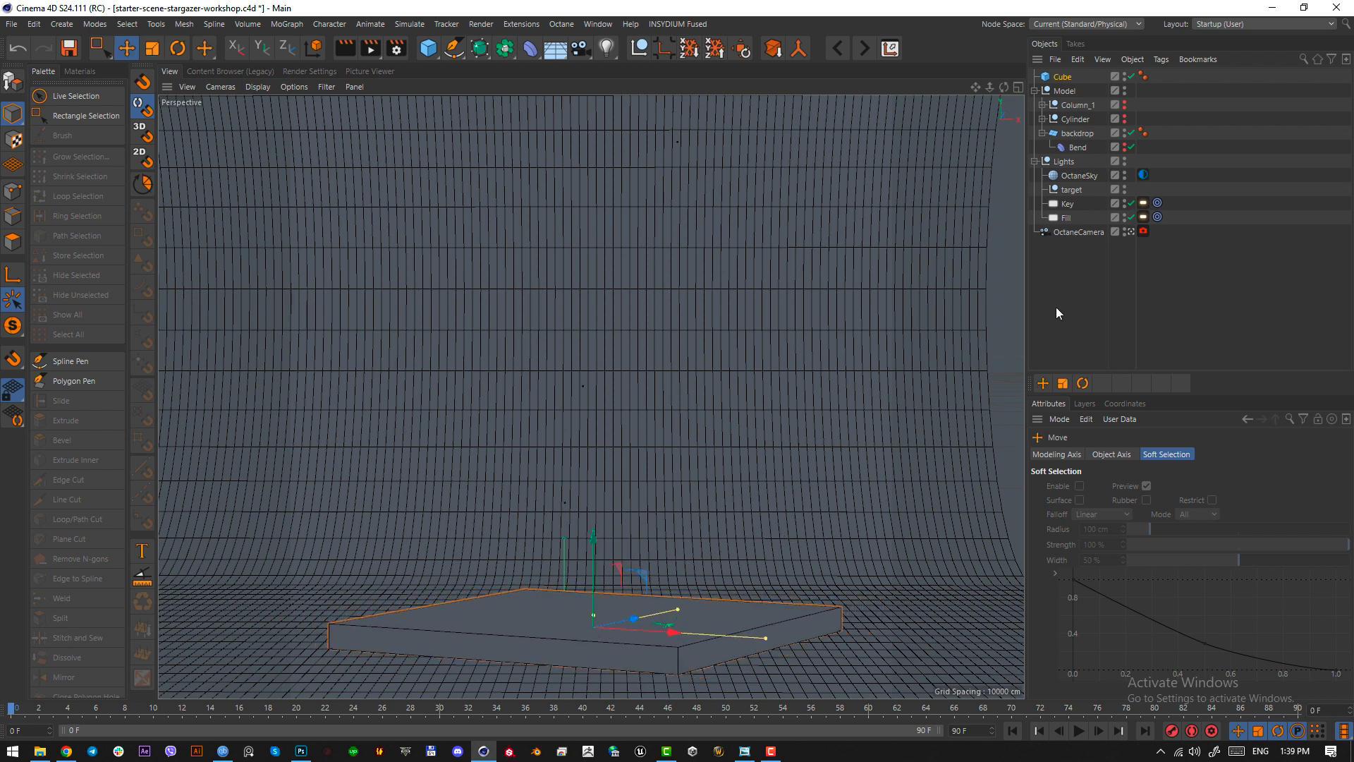
- Enable Fillet on the podium cube with a Fillet Radius of 10 cm
click(1045, 82)
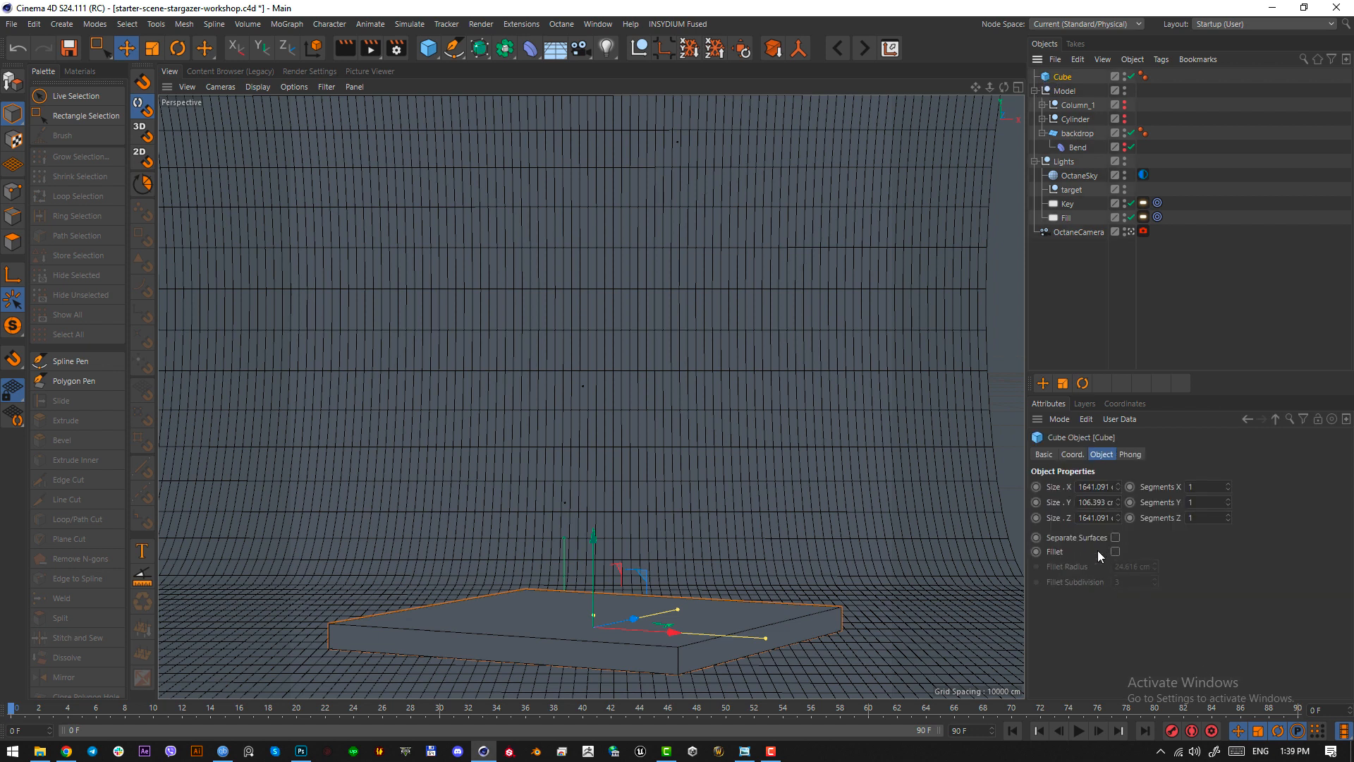
click(1116, 552)
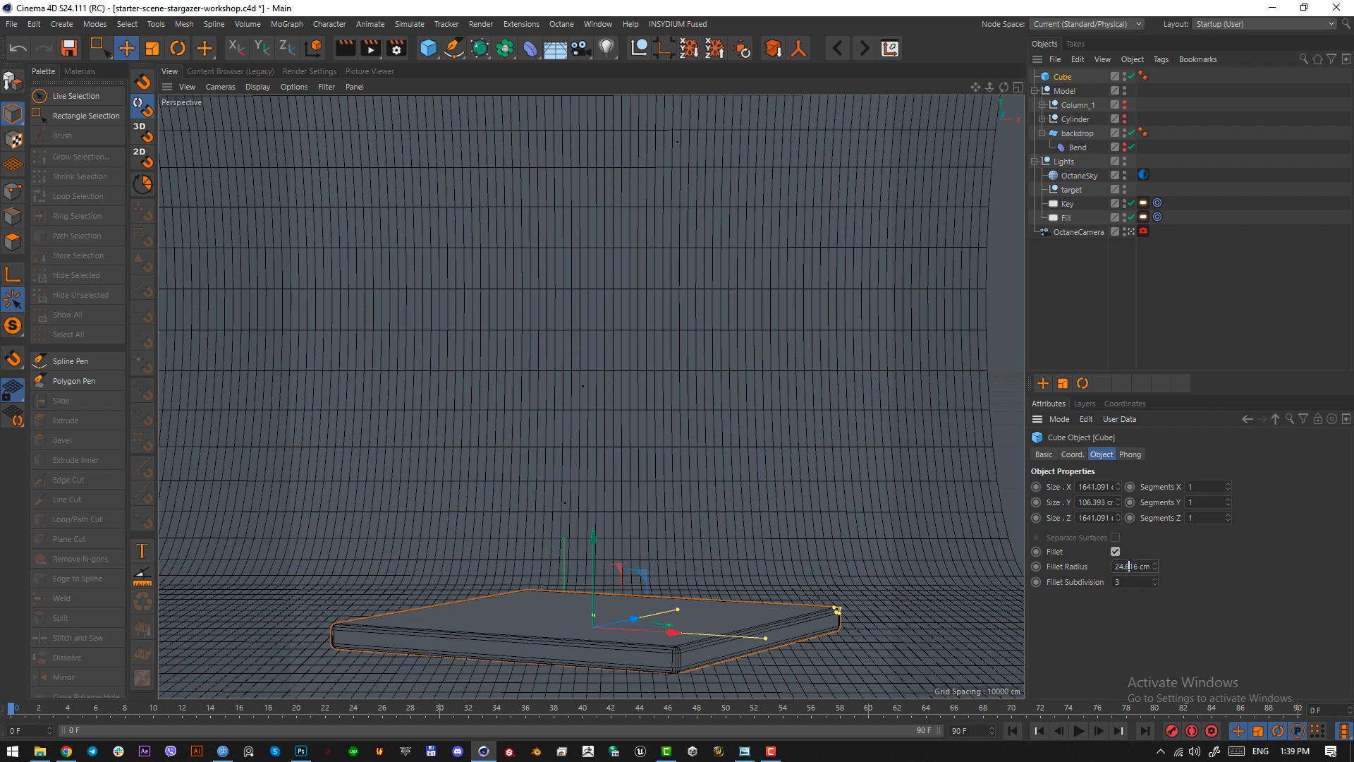
double_click(1140, 568)
text(10)
key(Return)
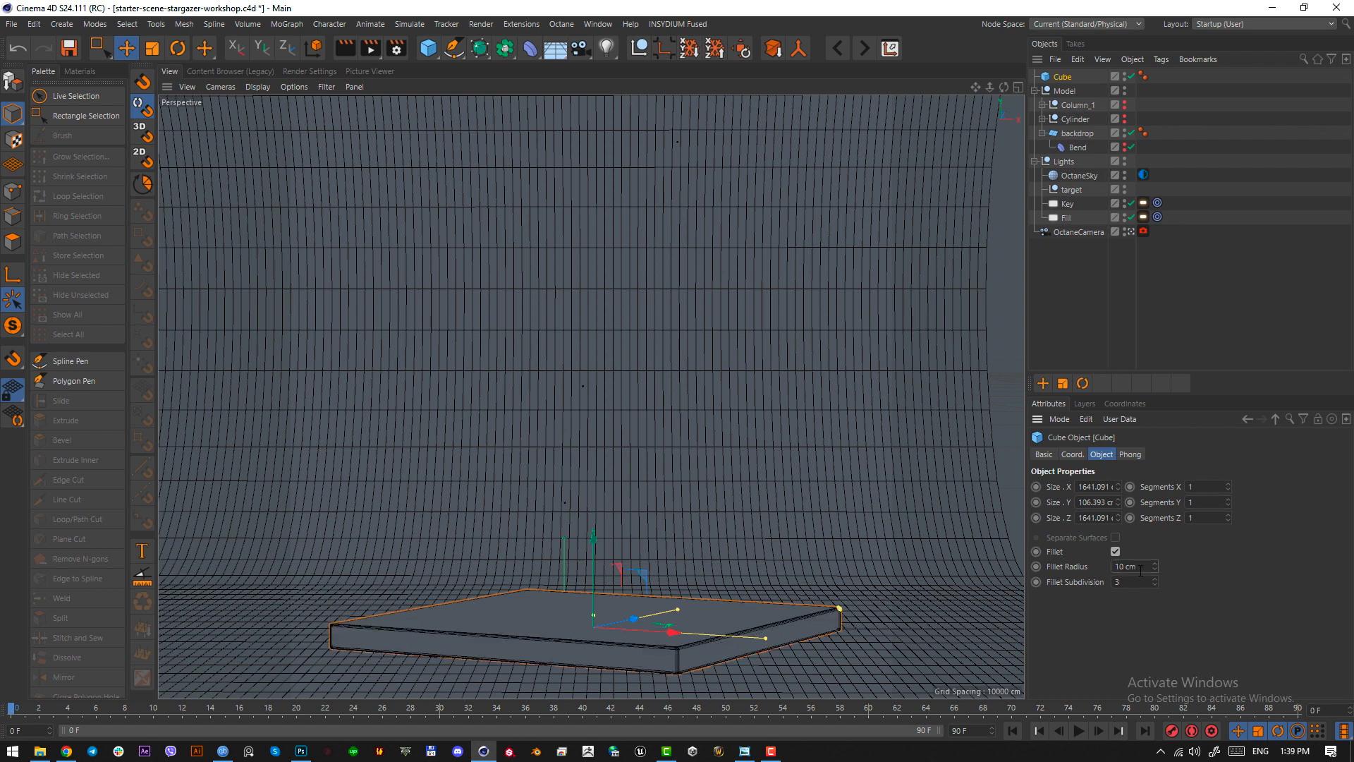
- Compare the podium edges with the reference image, reducing the Fillet Radius to 5 cm and finally to 4 cm
click(745, 752)
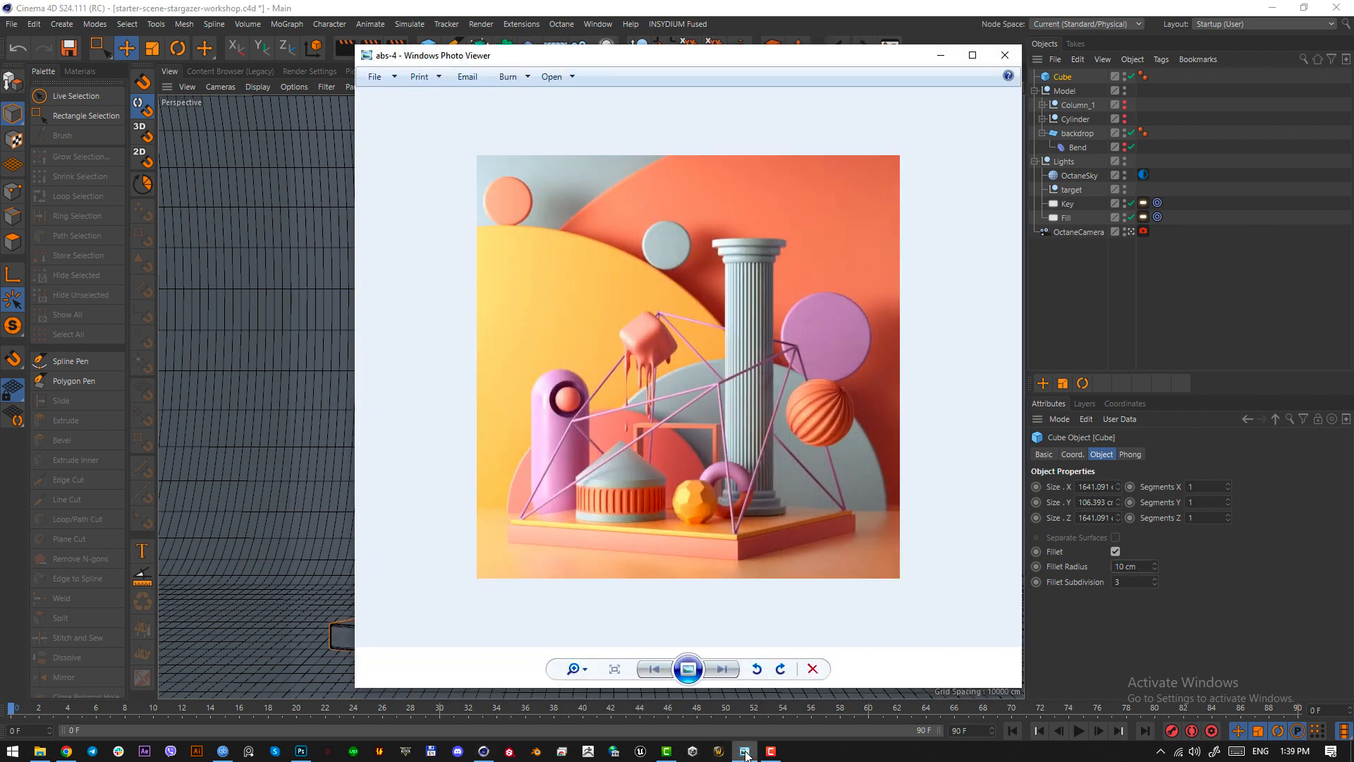
click(745, 751)
text(5)
key(Return)
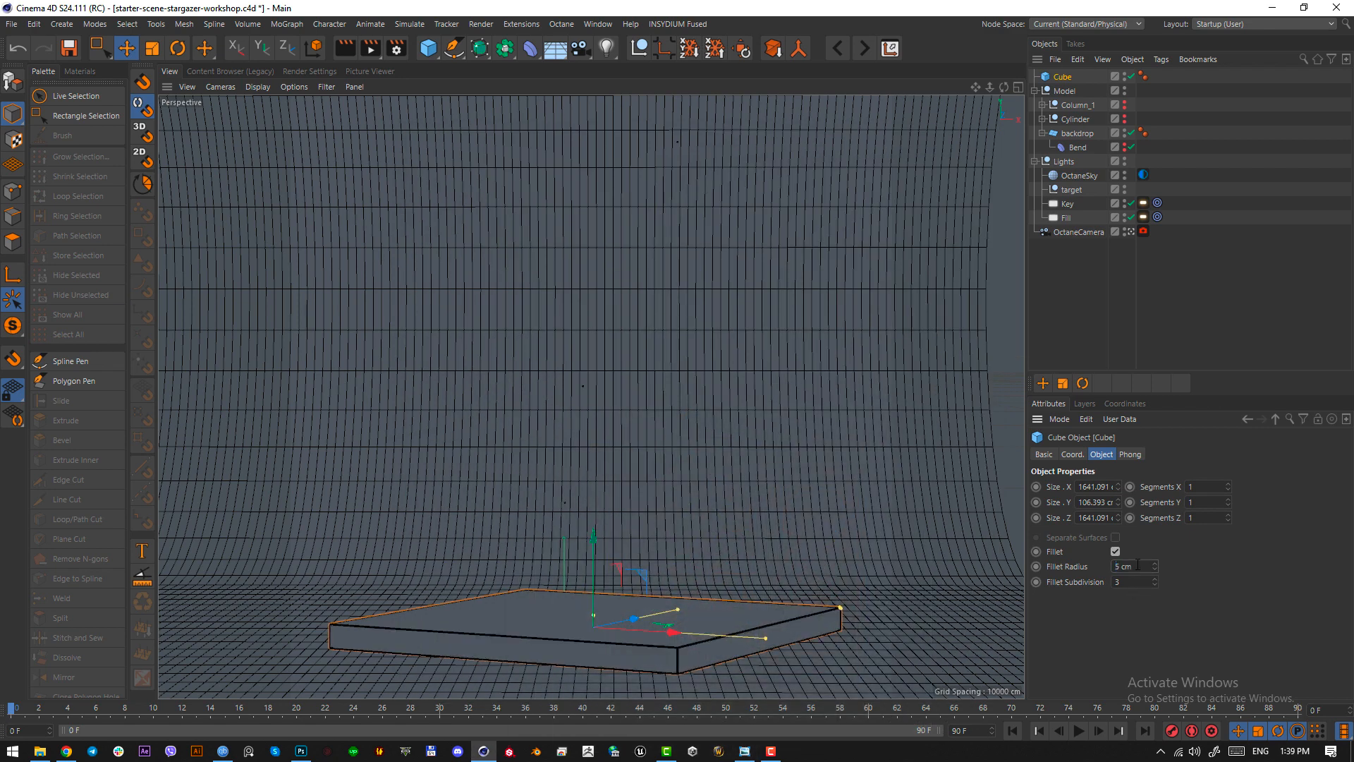
click(746, 752)
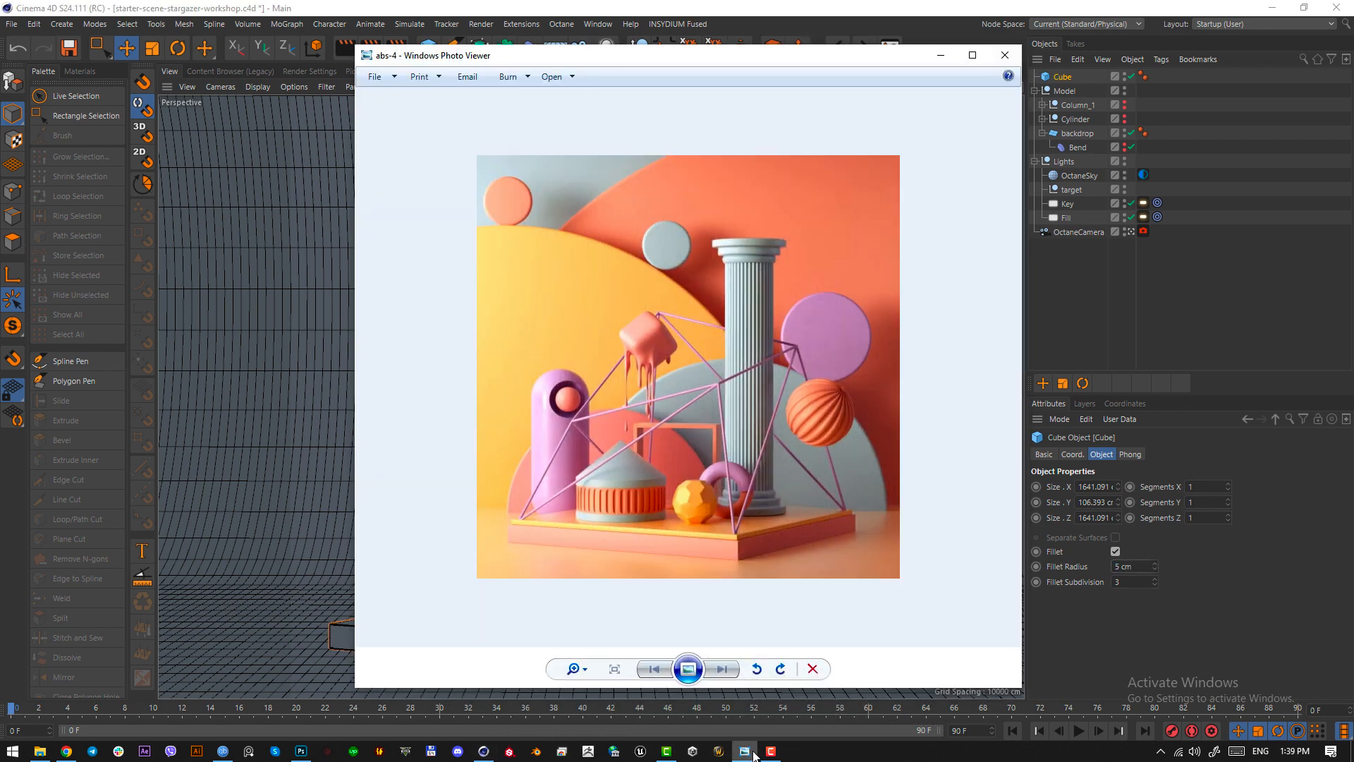
click(752, 754)
text(4)
key(Return)
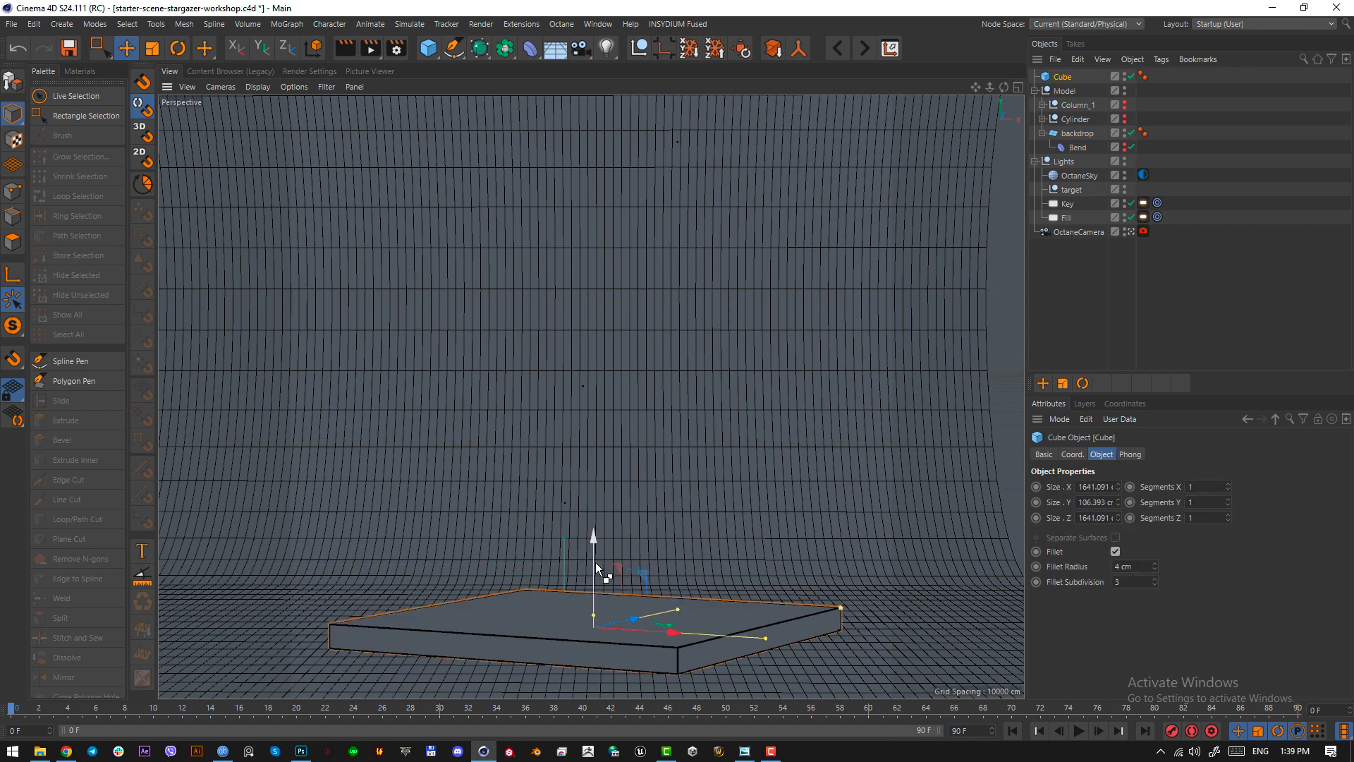
- Duplicate the podium slab upward and thin the copy to about 33 cm high
mouse_move(595, 577)
ctrl+mouse_down()
mouse_move(595, 549)
mouse_move(600, 595)
ctrl+mouse_up()
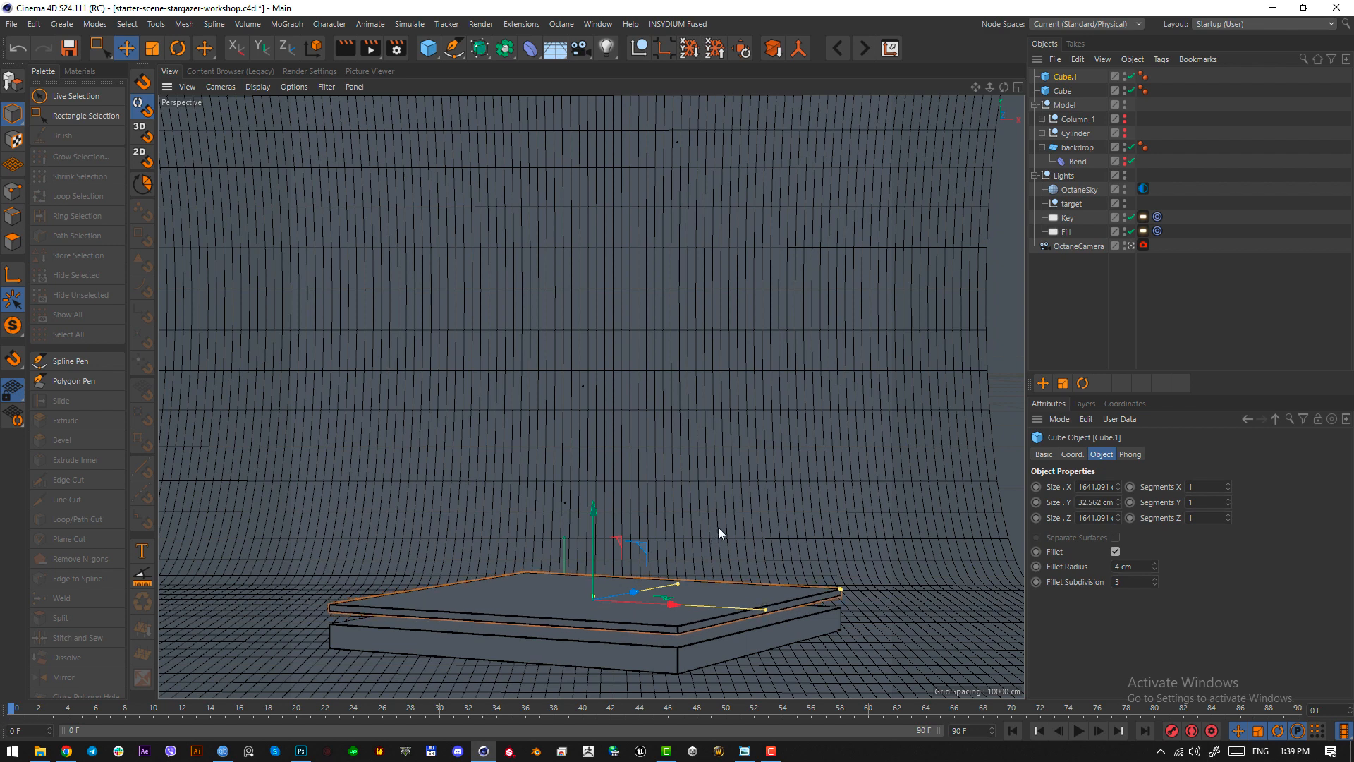
- Try scaling the upper slab slightly smaller and lowering it onto the base, compare with the reference image, and undo the changes
key(t)
drag(764, 502, 730, 506)
key(e)
drag(593, 515, 598, 527)
click(743, 750)
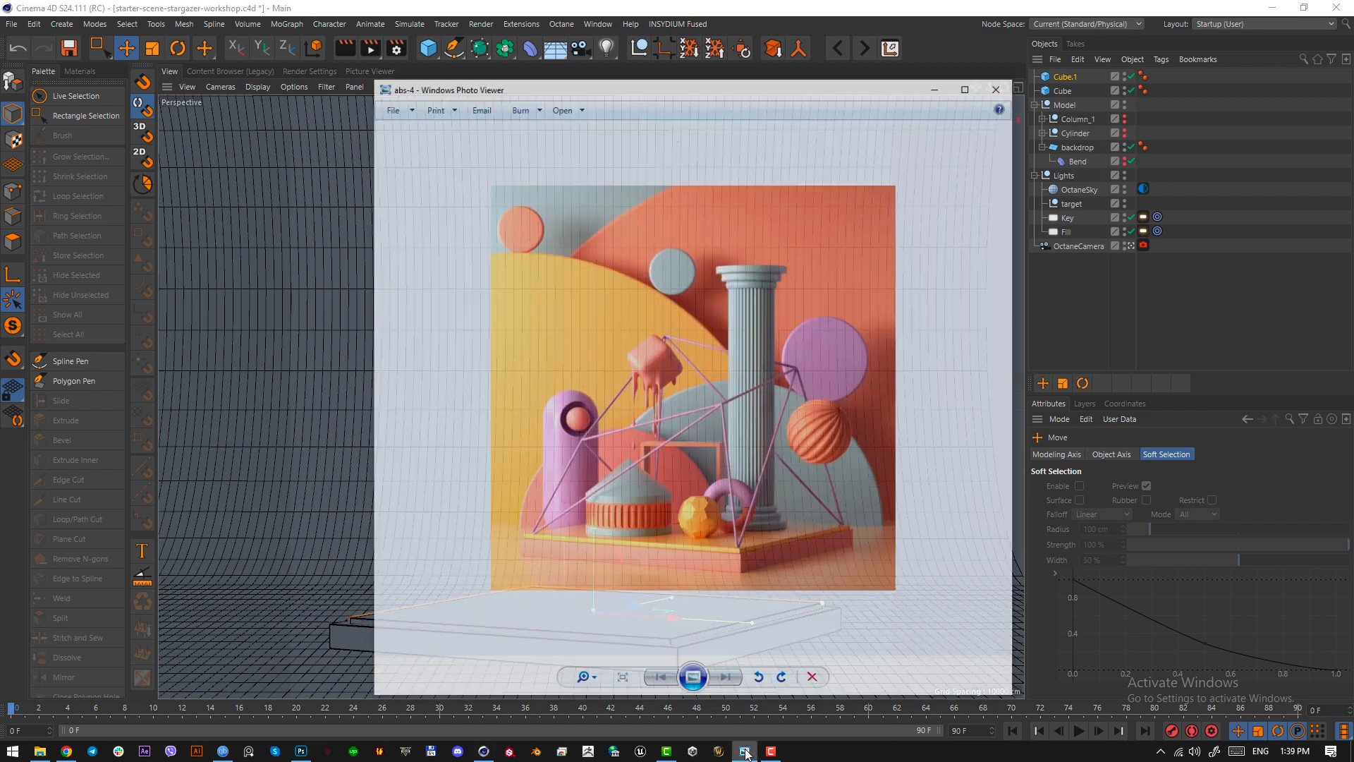
click(743, 750)
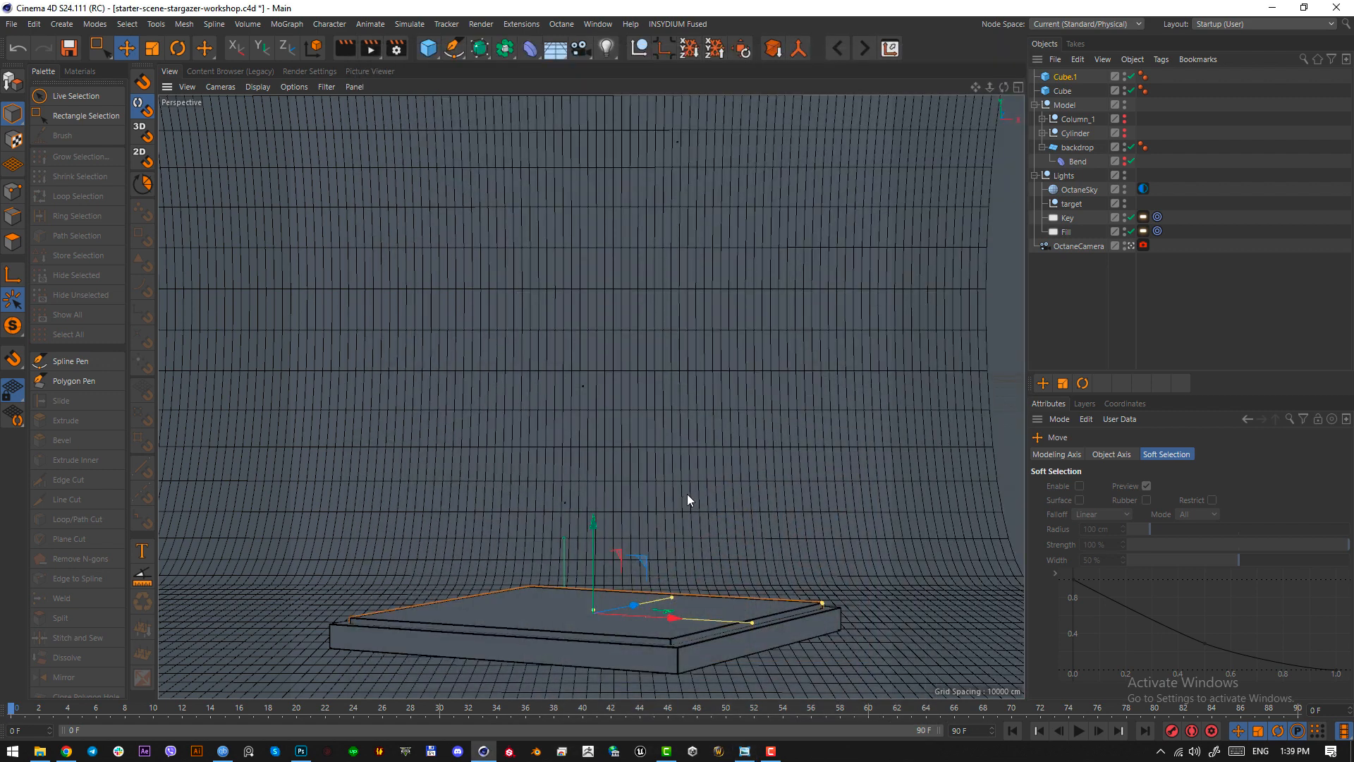
key(ctrl+z)
key(ctrl+z)
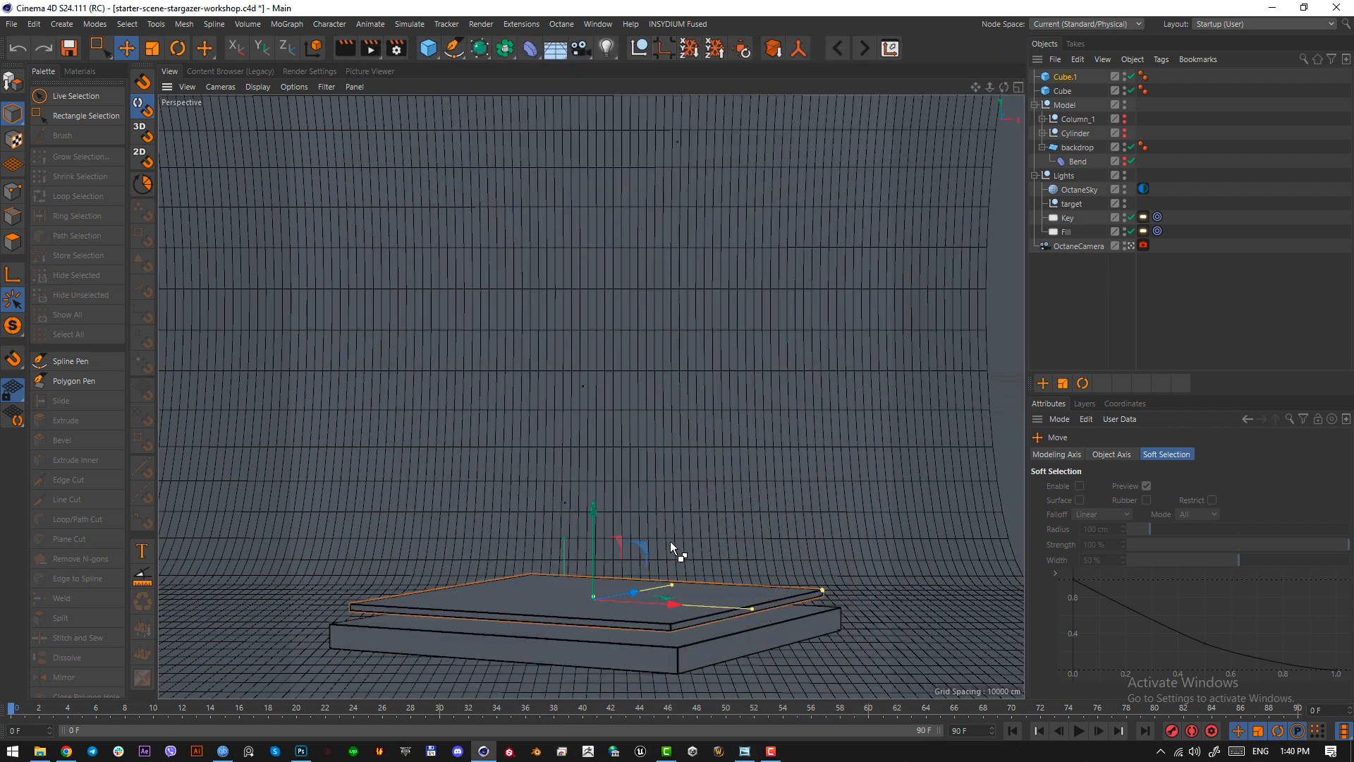
- Lower the thin upper slab onto the podium base, refining its height in the right side view so the layers meet
drag(595, 519, 598, 529)
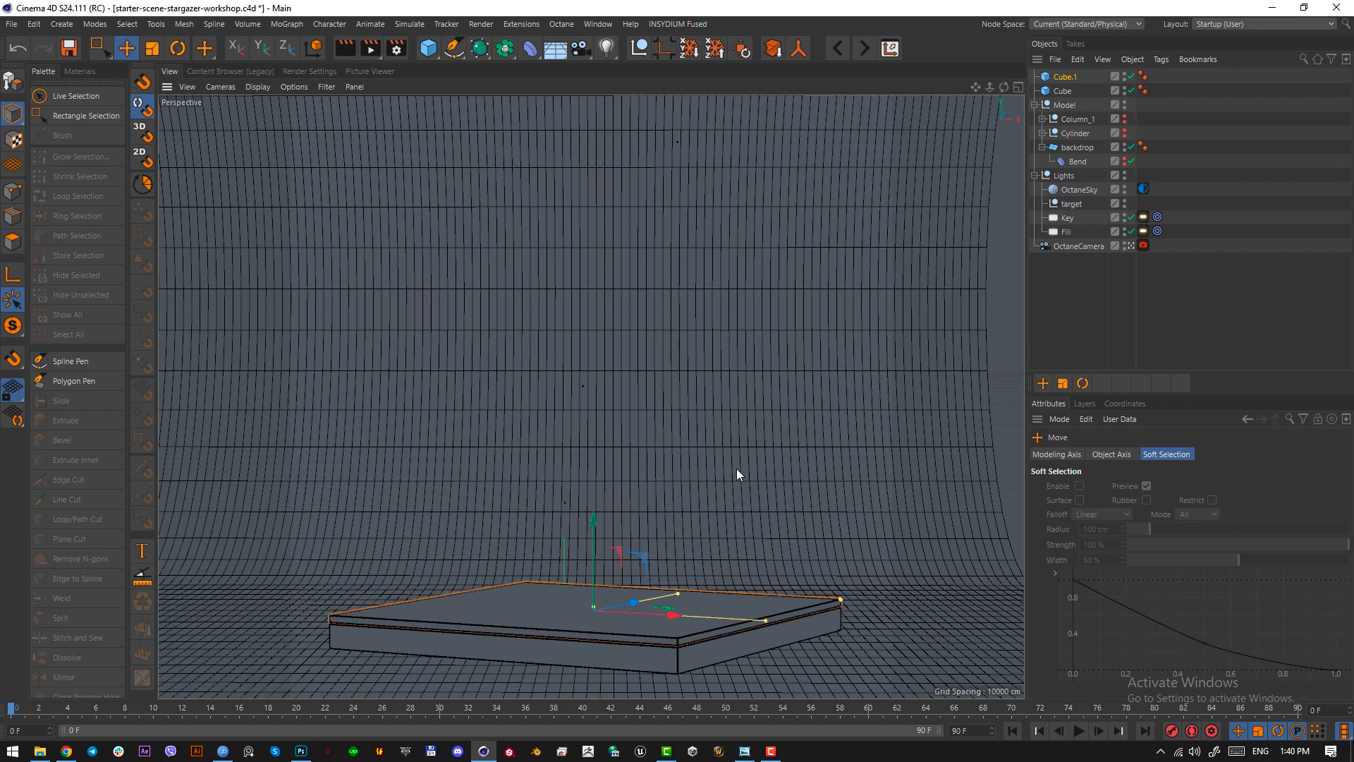
key(F3)
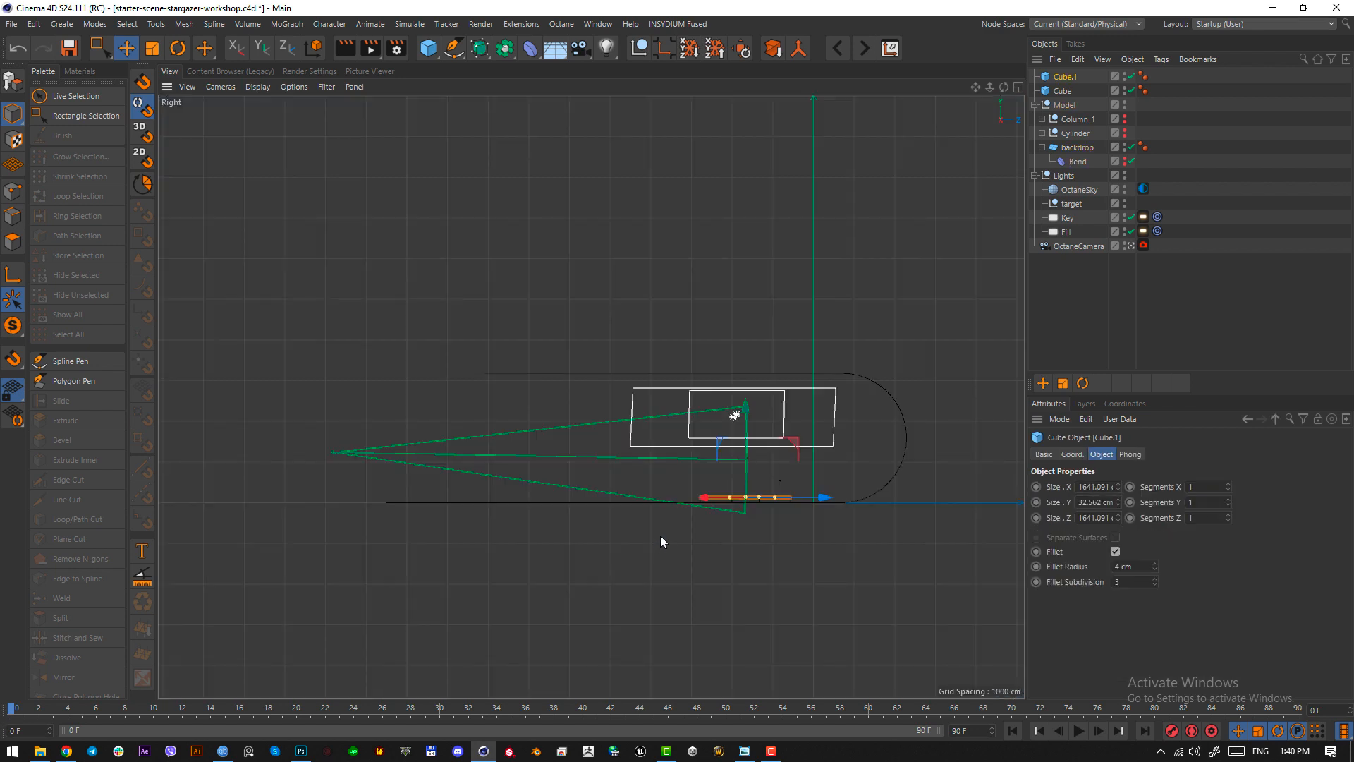
scroll(762, 499, up, 10)
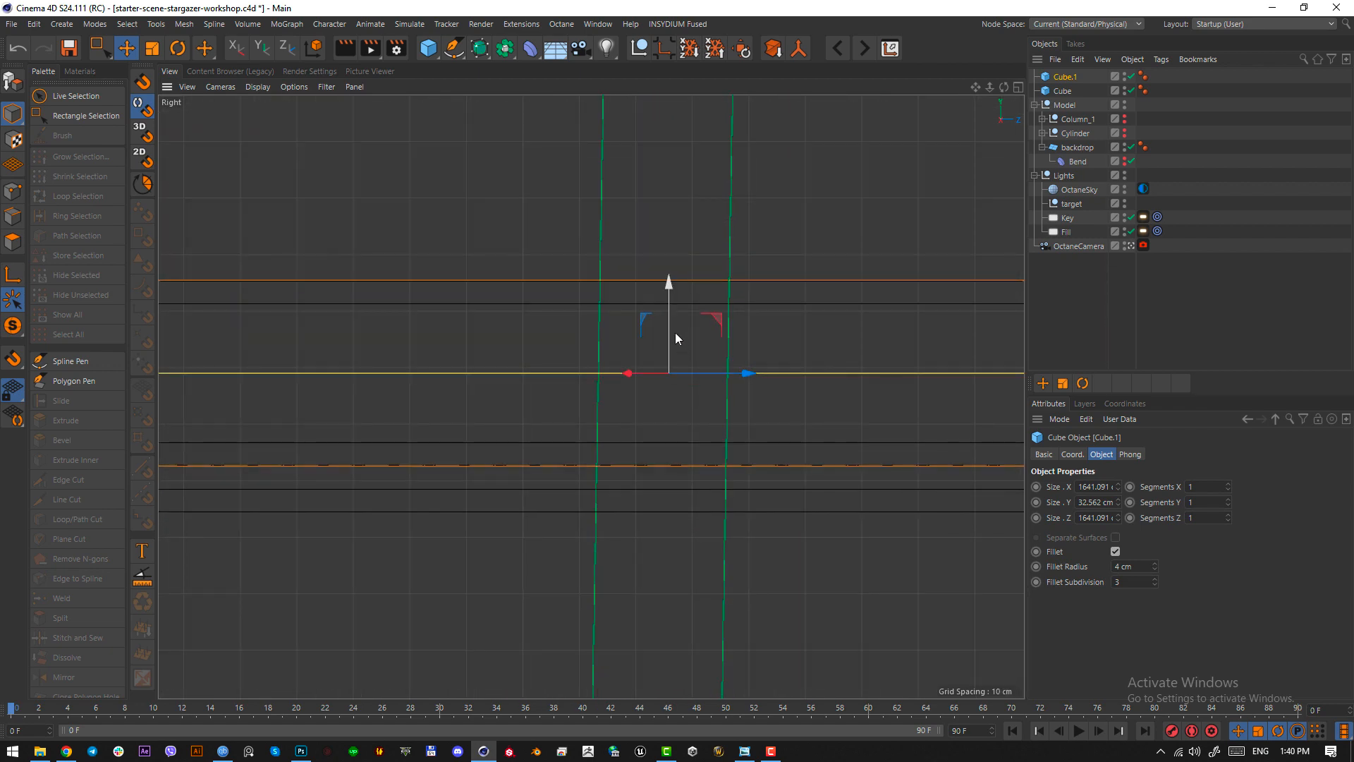
mouse_move(675, 332)
mouse_down()
mouse_move(667, 291)
mouse_move(667, 349)
mouse_up()
key(F1)
- Compare the stacked podium with the abs-4 reference image and return to the scene with the upper slab selected
click(685, 661)
click(759, 465)
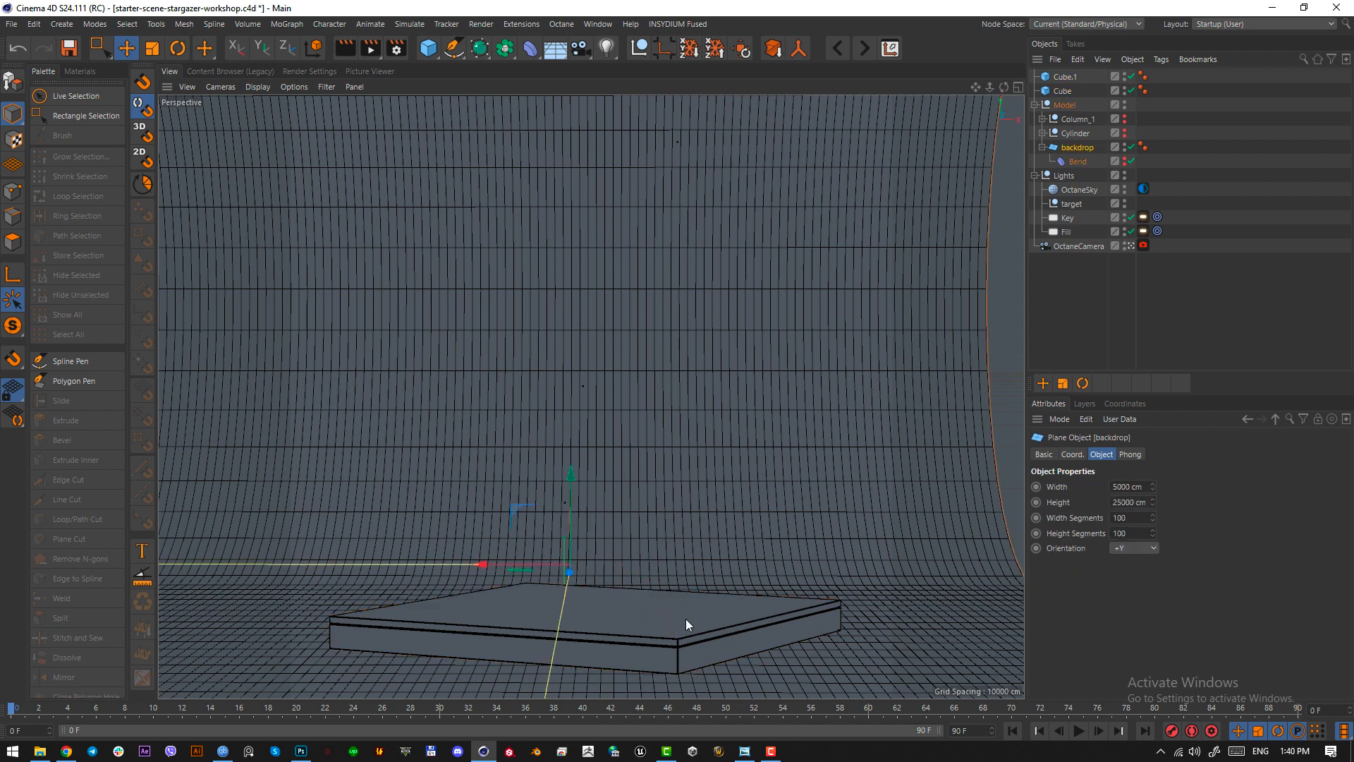
click(685, 622)
click(751, 754)
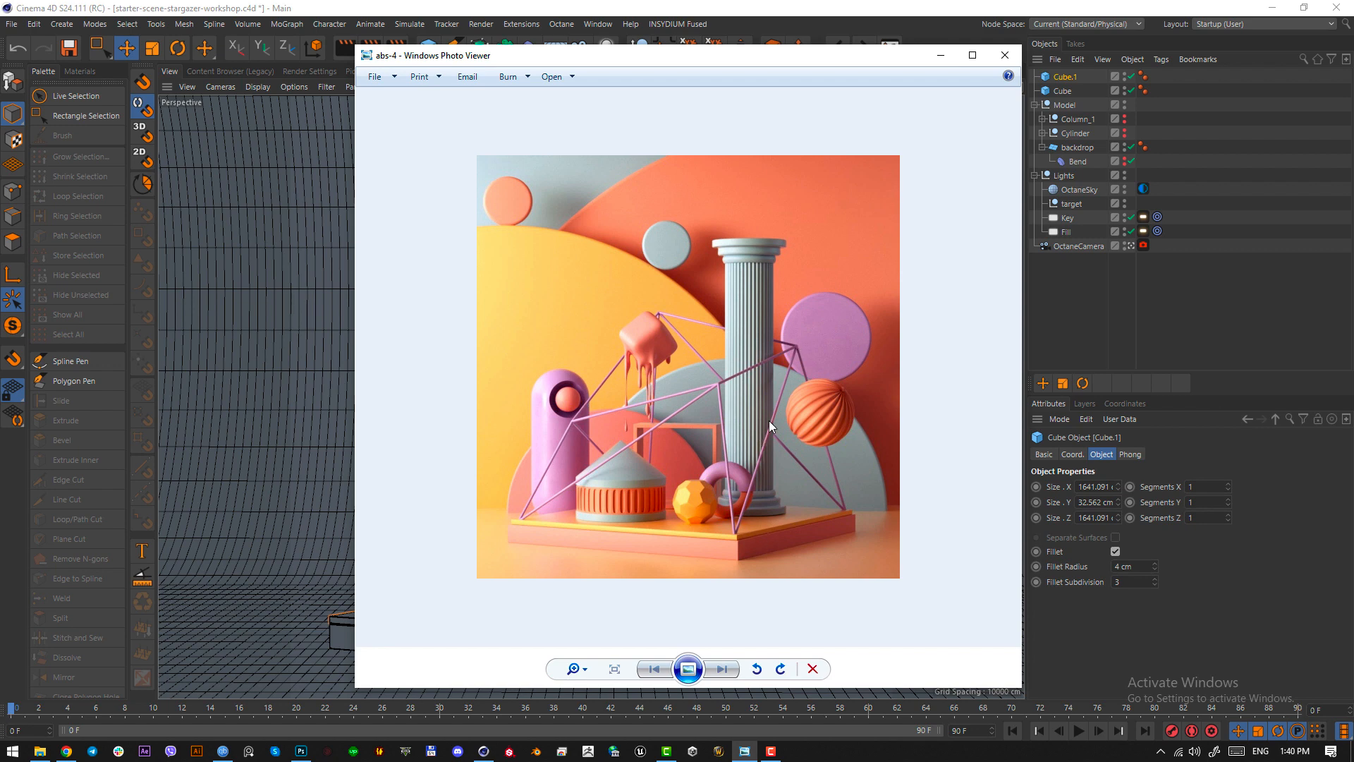
click(941, 54)
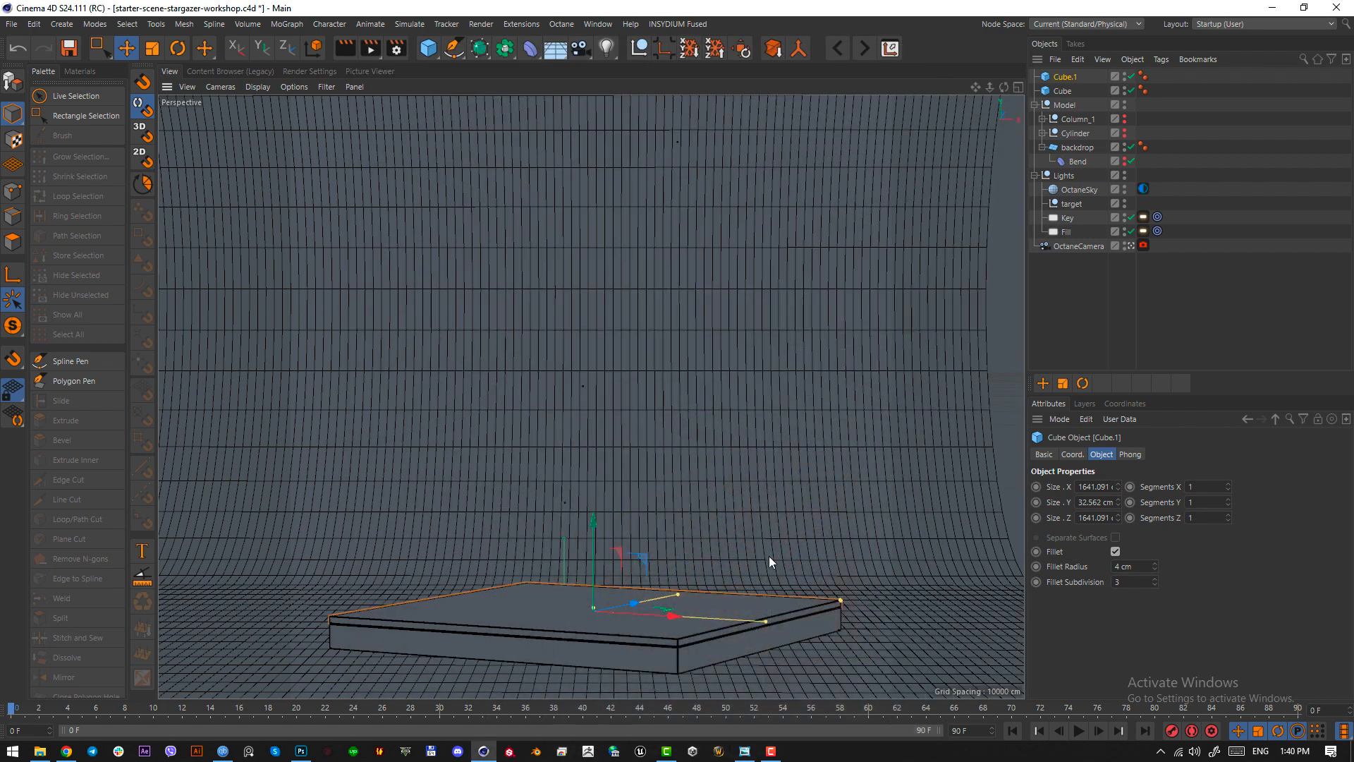
- Move the thick slab onto the thin one and convert it to an editable polygon object with Fillet disabled
click(687, 667)
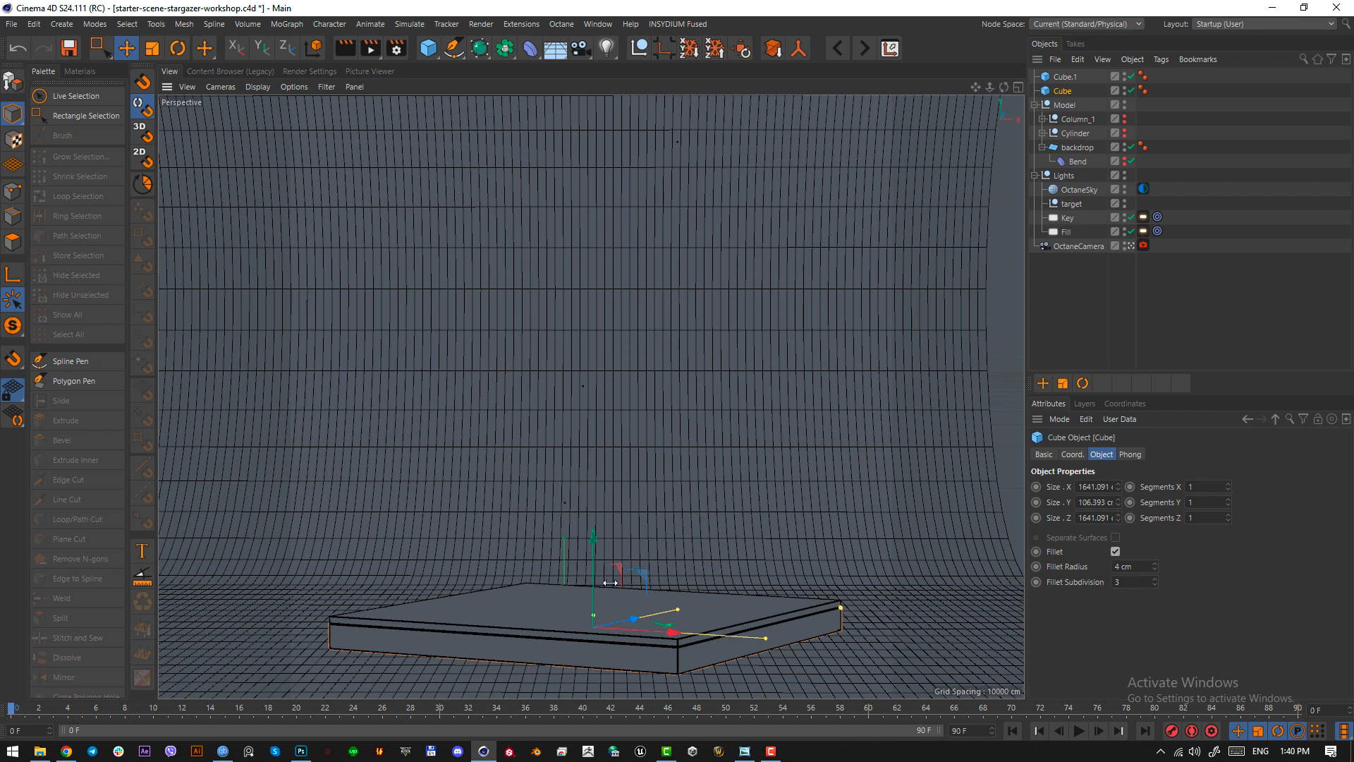
drag(611, 583, 610, 519)
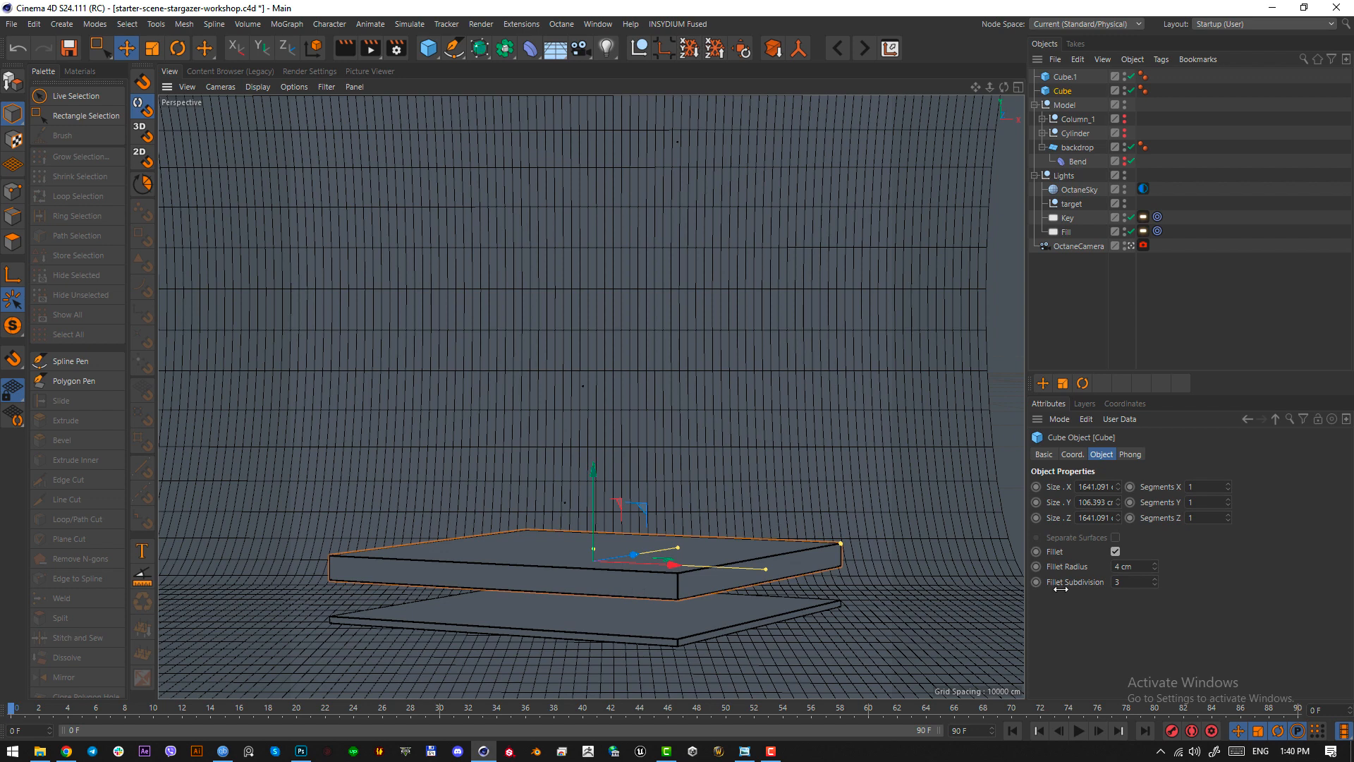
click(1115, 552)
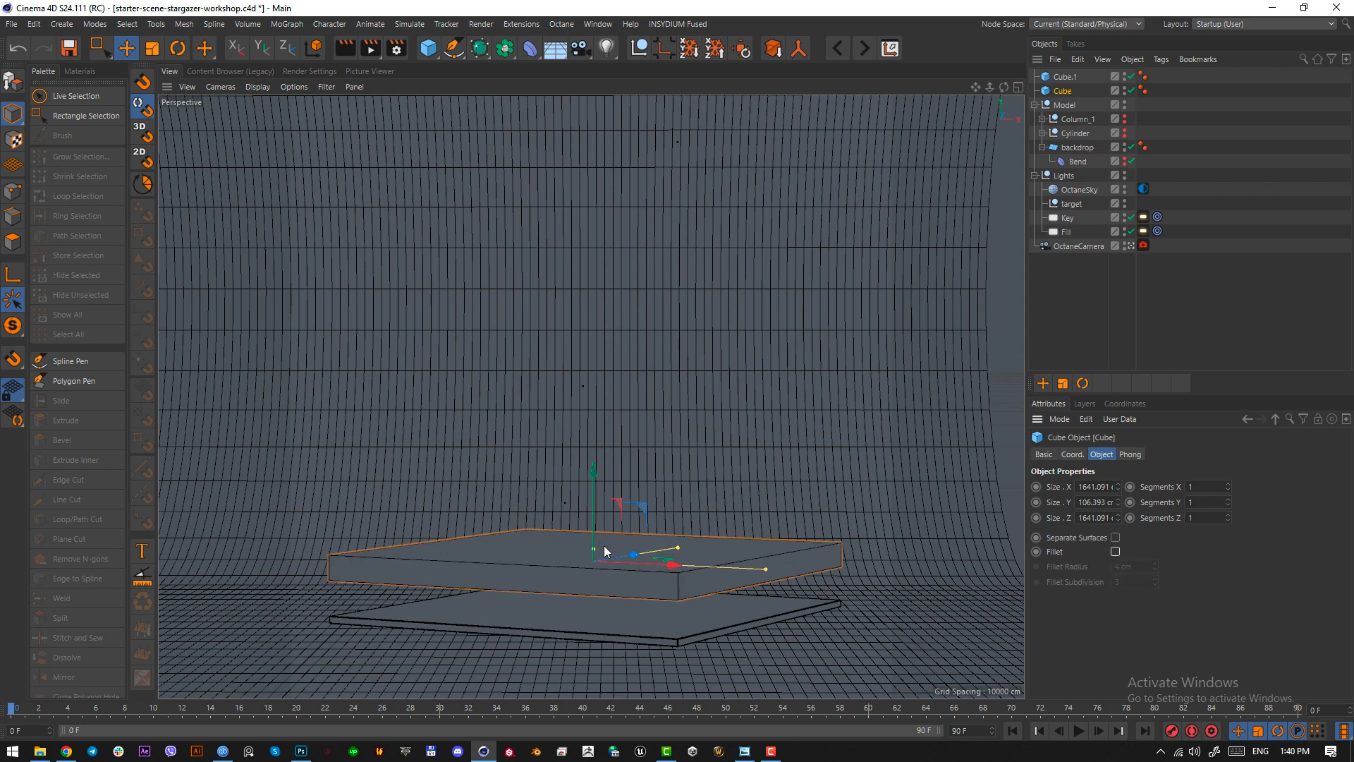
key(c)
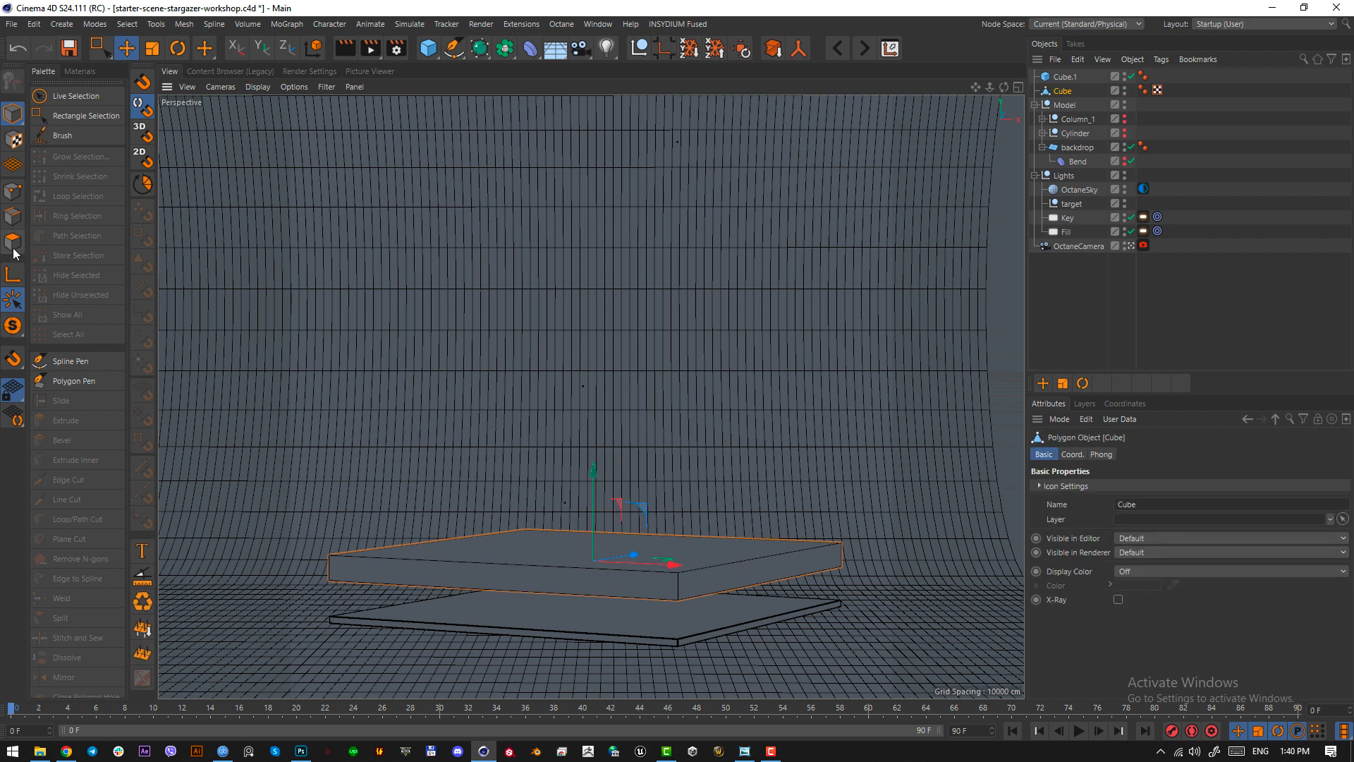
drag(594, 495, 595, 535)
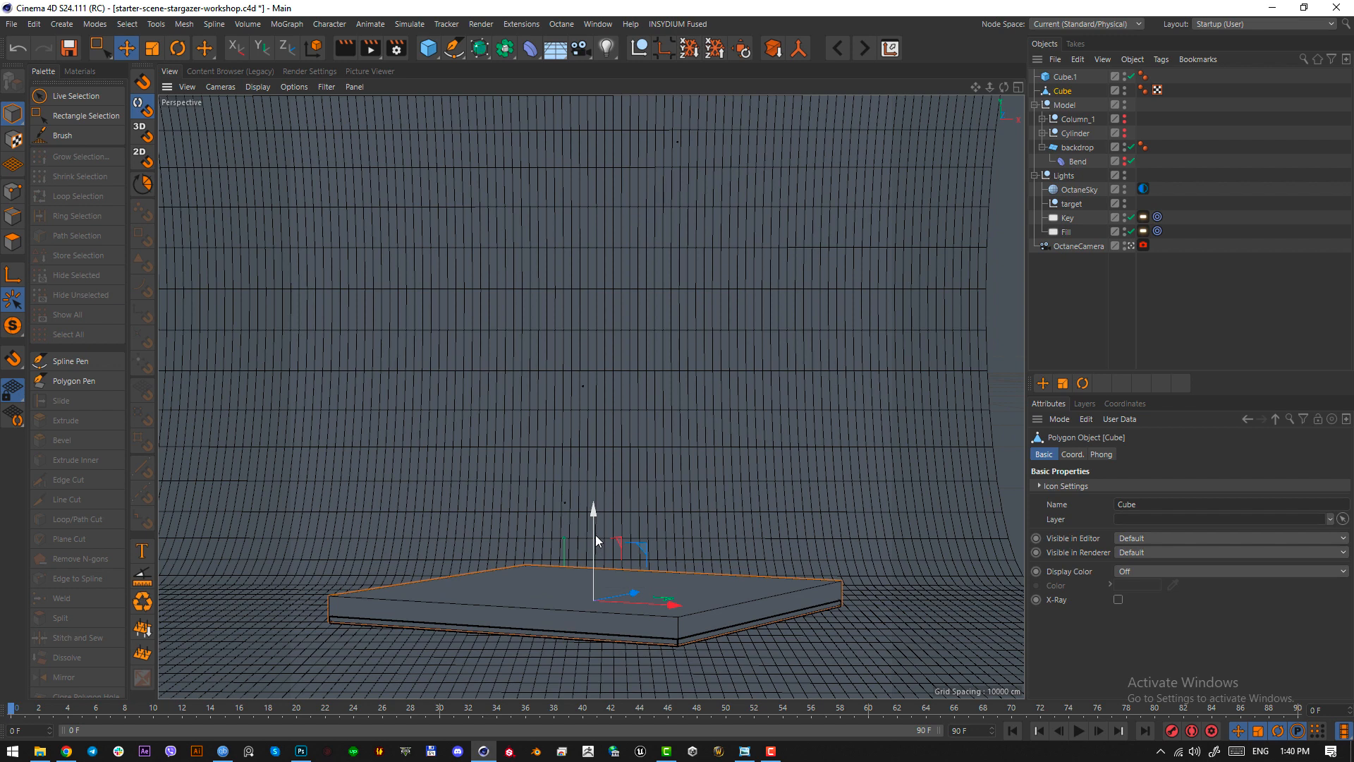
- Raise the thick slab's top polygon to form a tall block, checking the height against the reference image
click(12, 242)
click(562, 574)
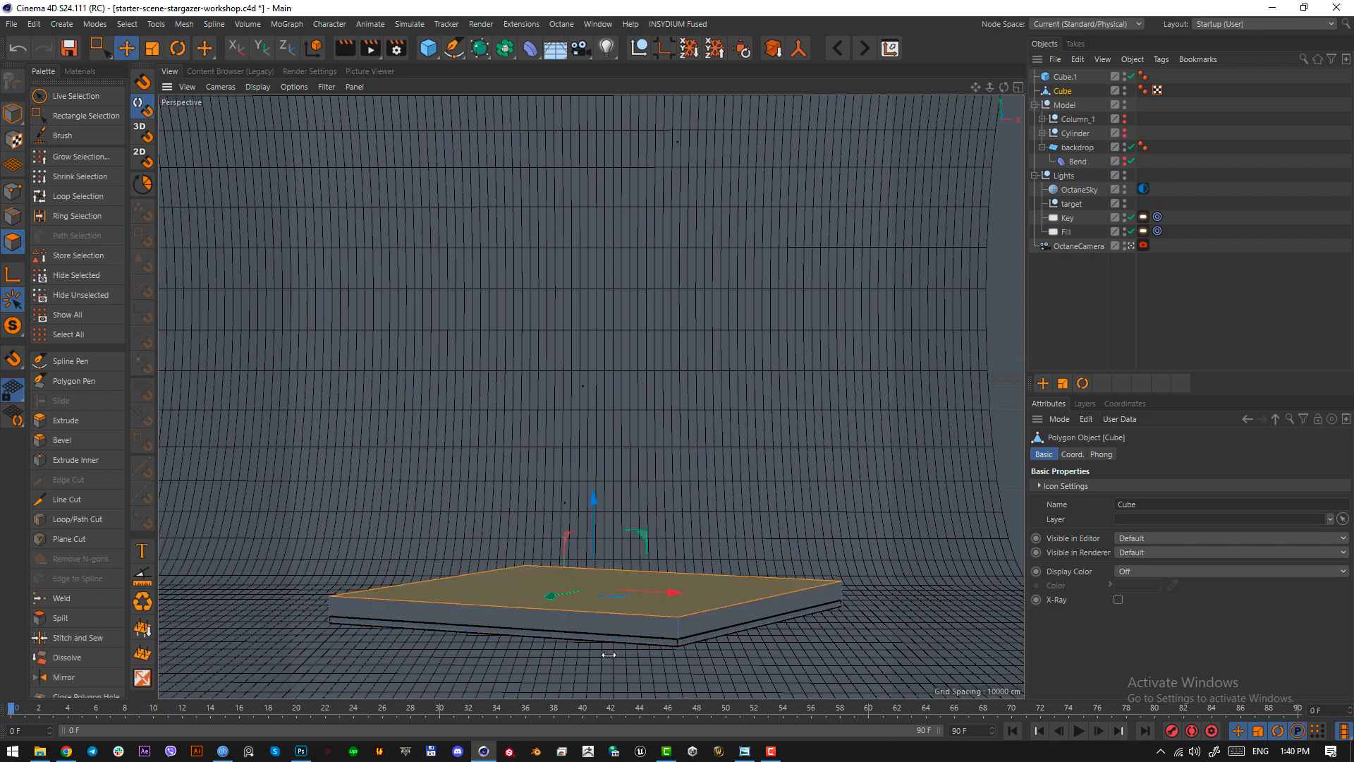
drag(595, 508, 598, 497)
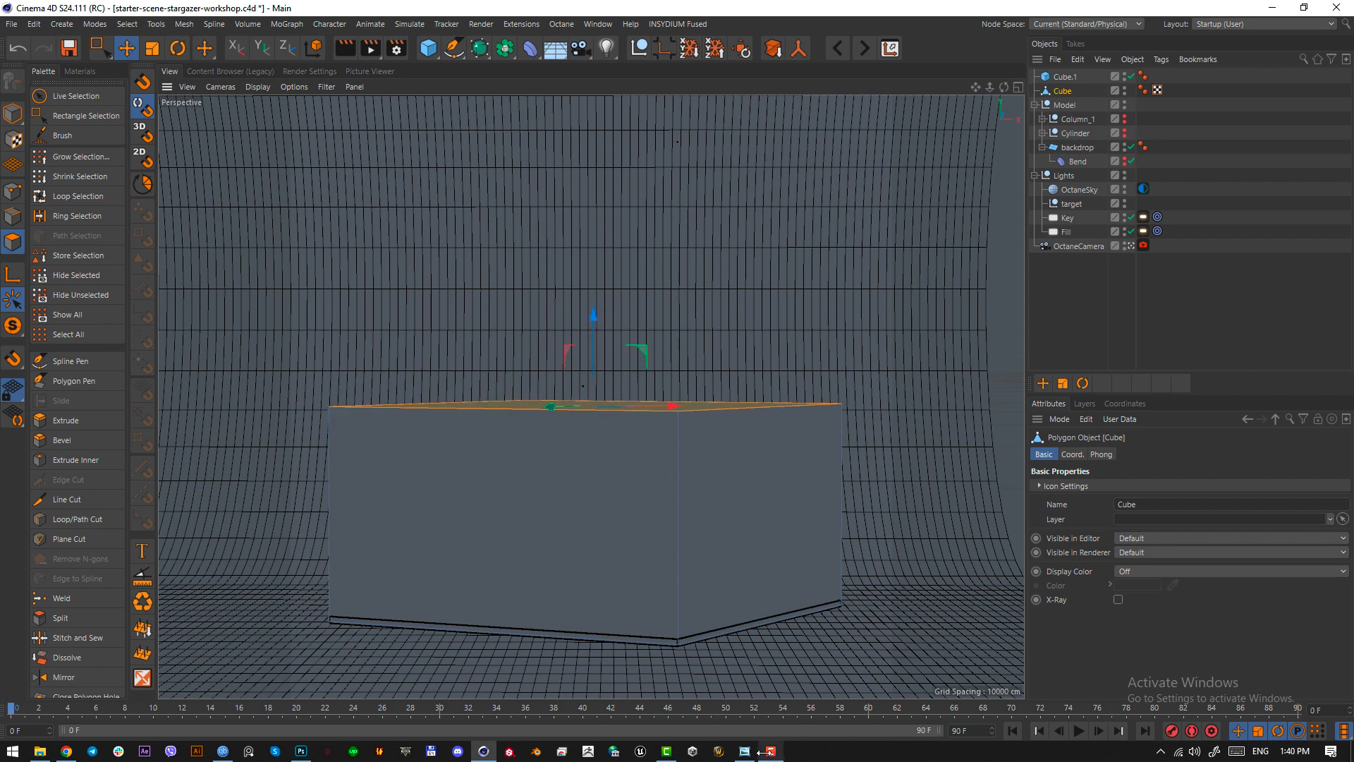
click(748, 750)
click(745, 751)
- Scale down the block's top polygon to taper the sides, and raise it further
key(t)
drag(831, 330, 571, 351)
click(745, 751)
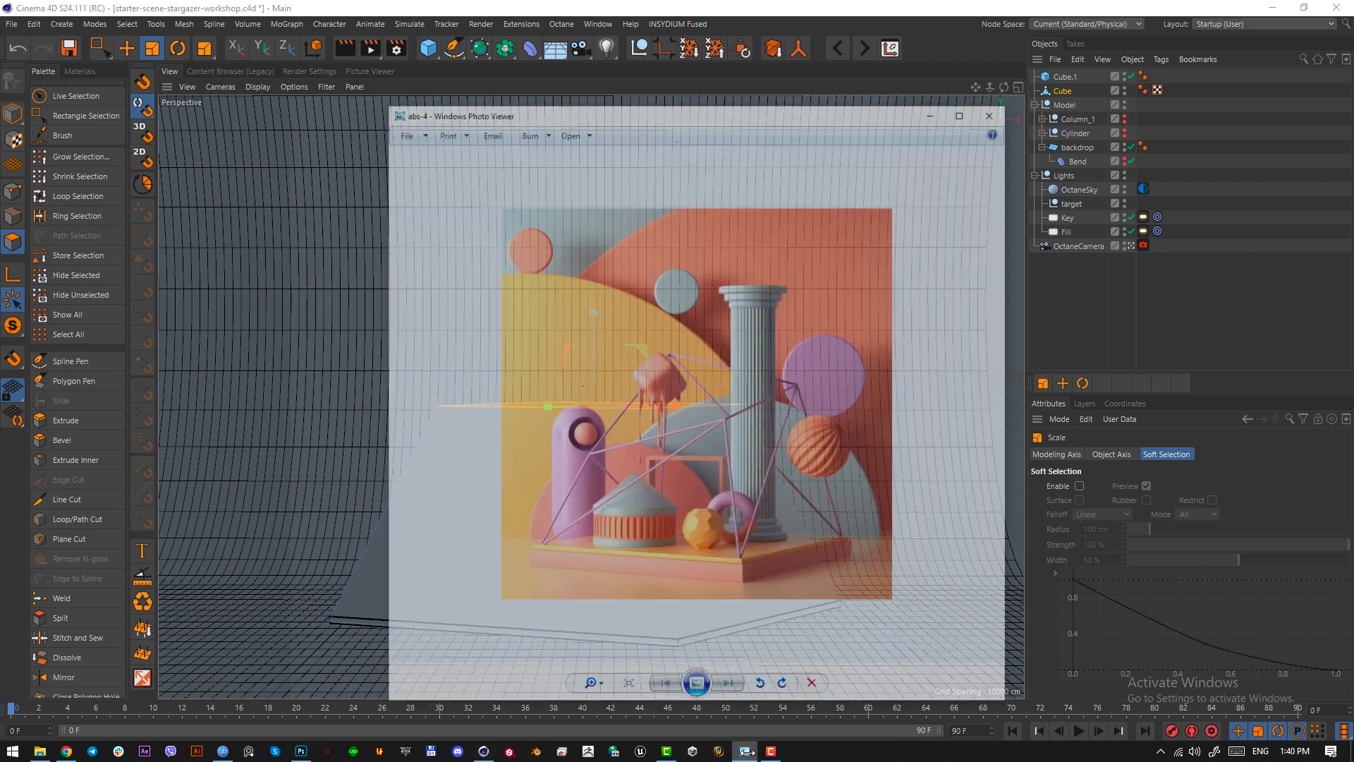
click(745, 751)
key(e)
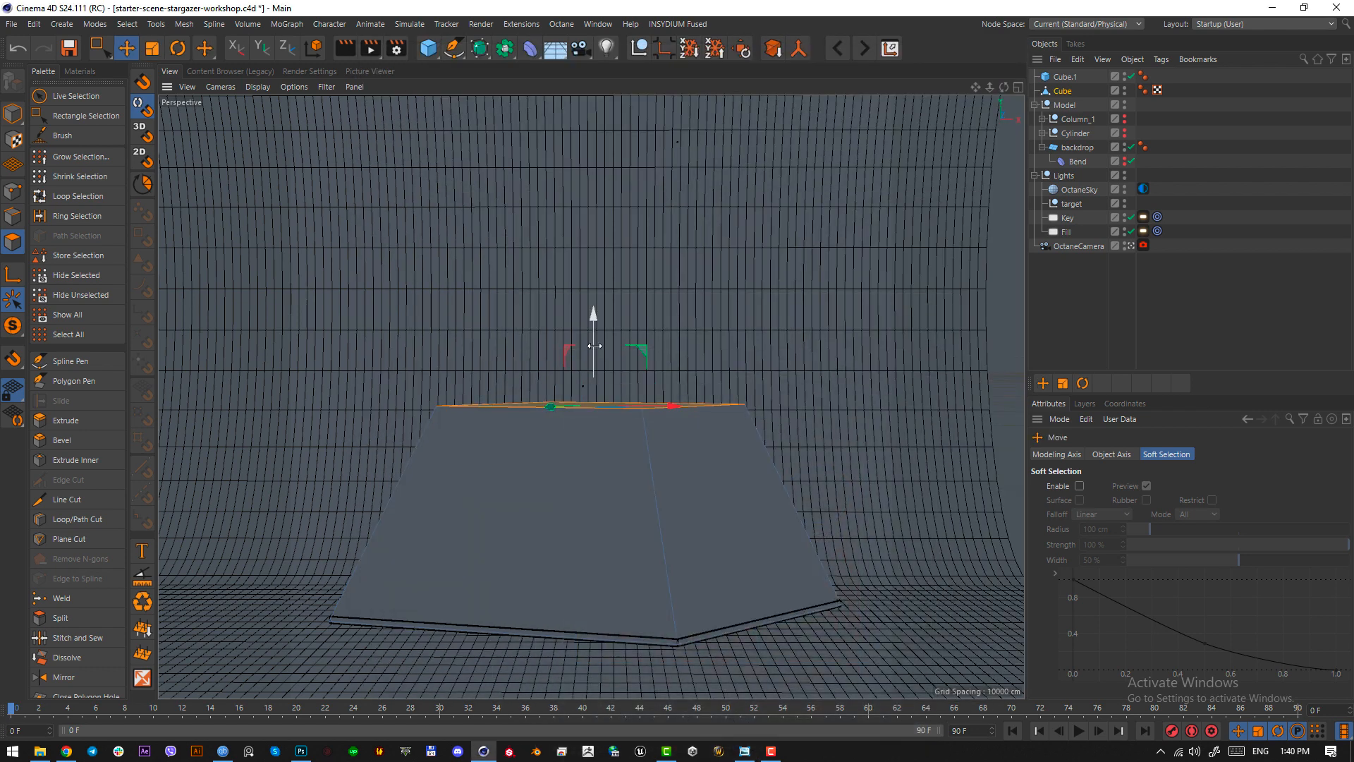
drag(595, 345, 595, 280)
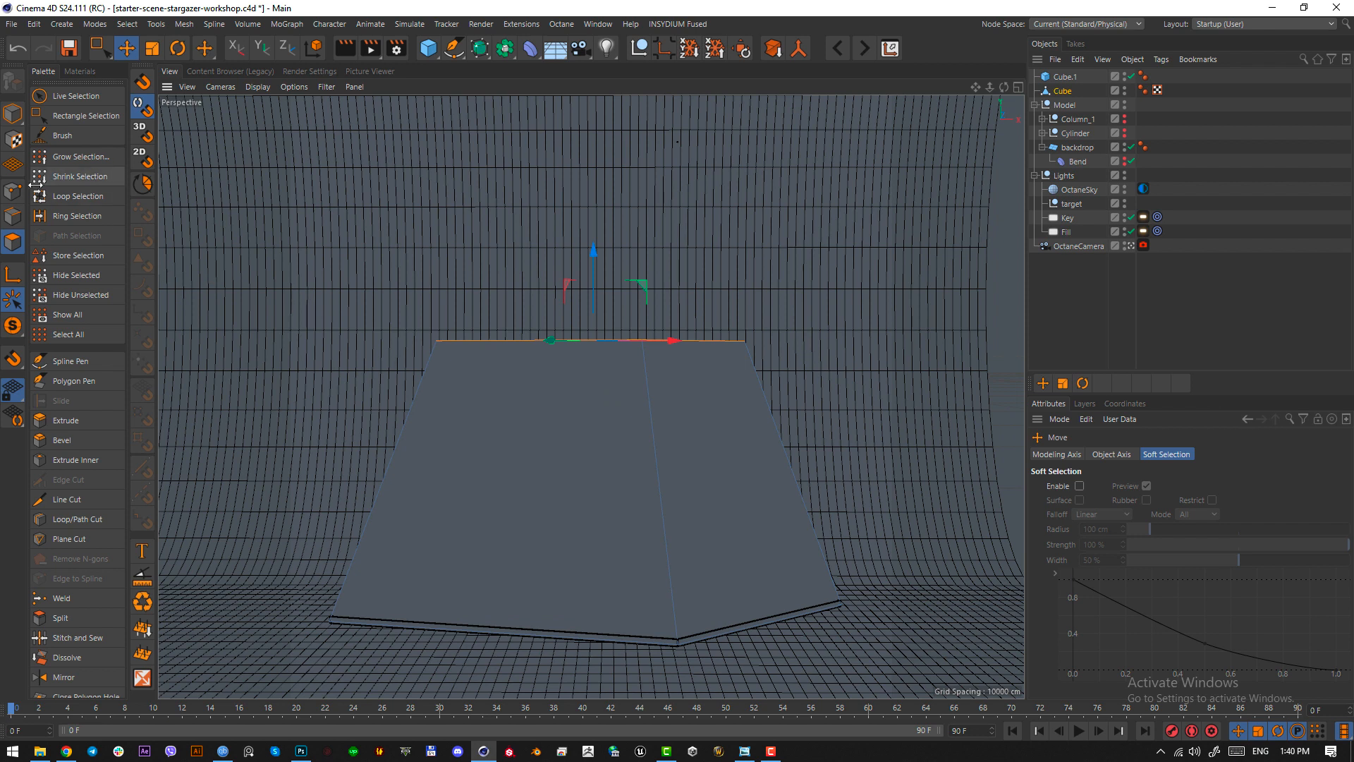
- In point mode, lower the tapered block's front top corner point and compare it with the reference wireframe
click(12, 190)
drag(101, 48, 148, 66)
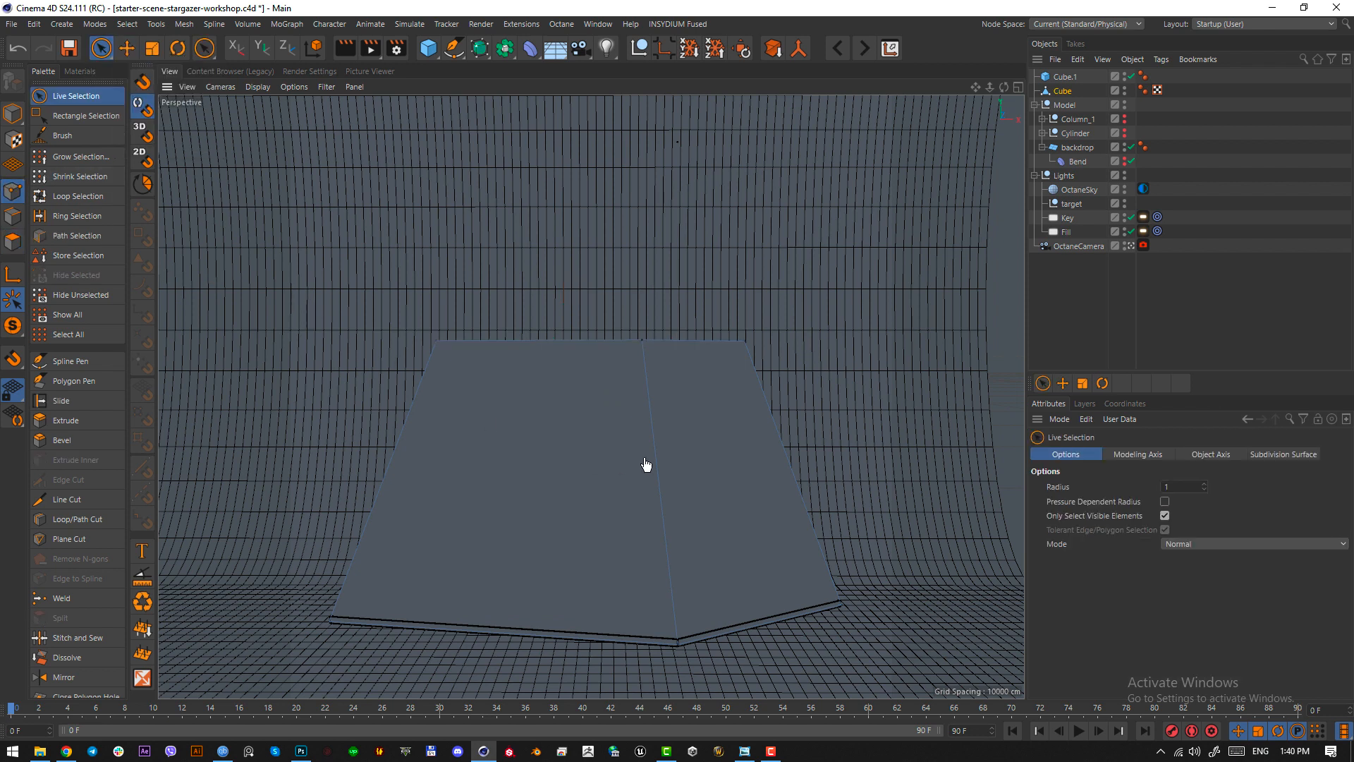
mouse_move(608, 450)
middle_down()
mouse_move(625, 454)
mouse_move(566, 470)
middle_up()
click(643, 367)
drag(646, 269, 648, 373)
click(745, 752)
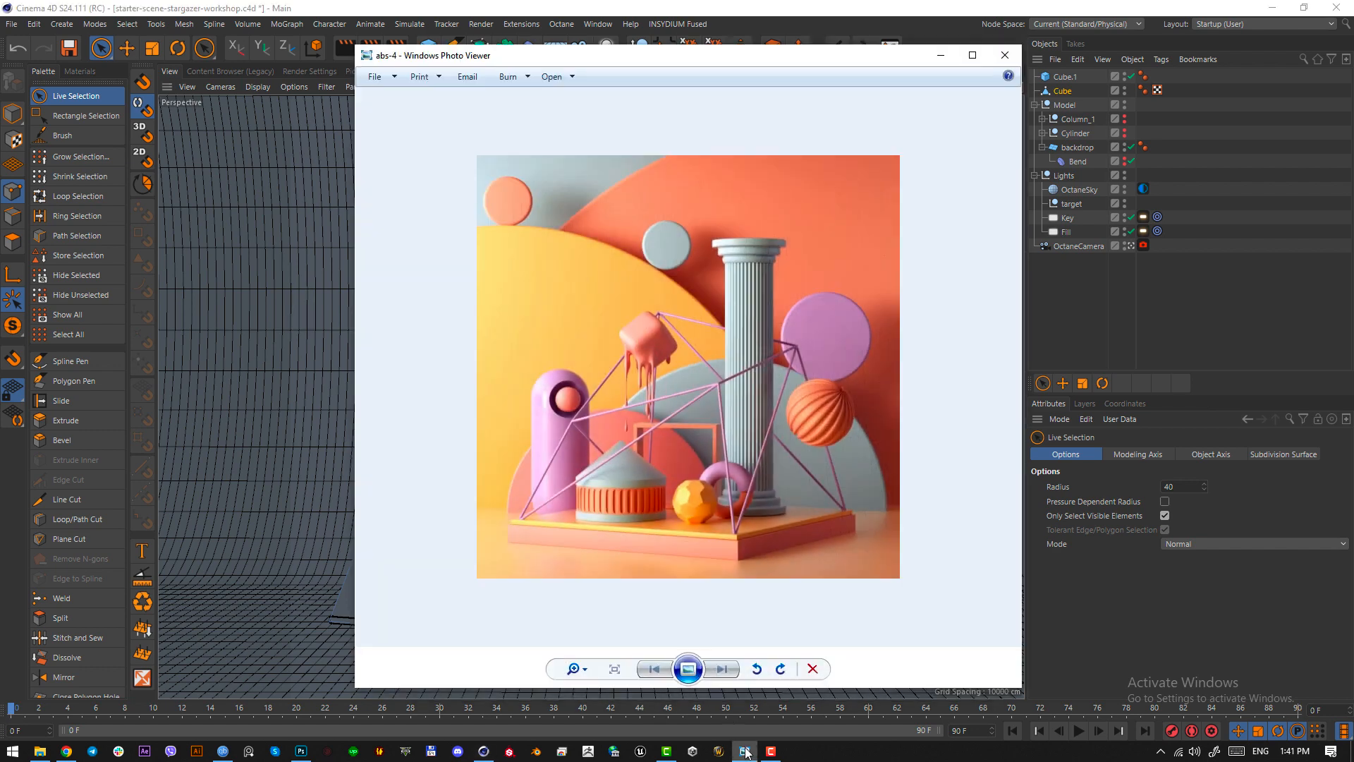
click(745, 752)
- Lower the block's left top corner point well below the front one, checking it against the reference image
click(435, 348)
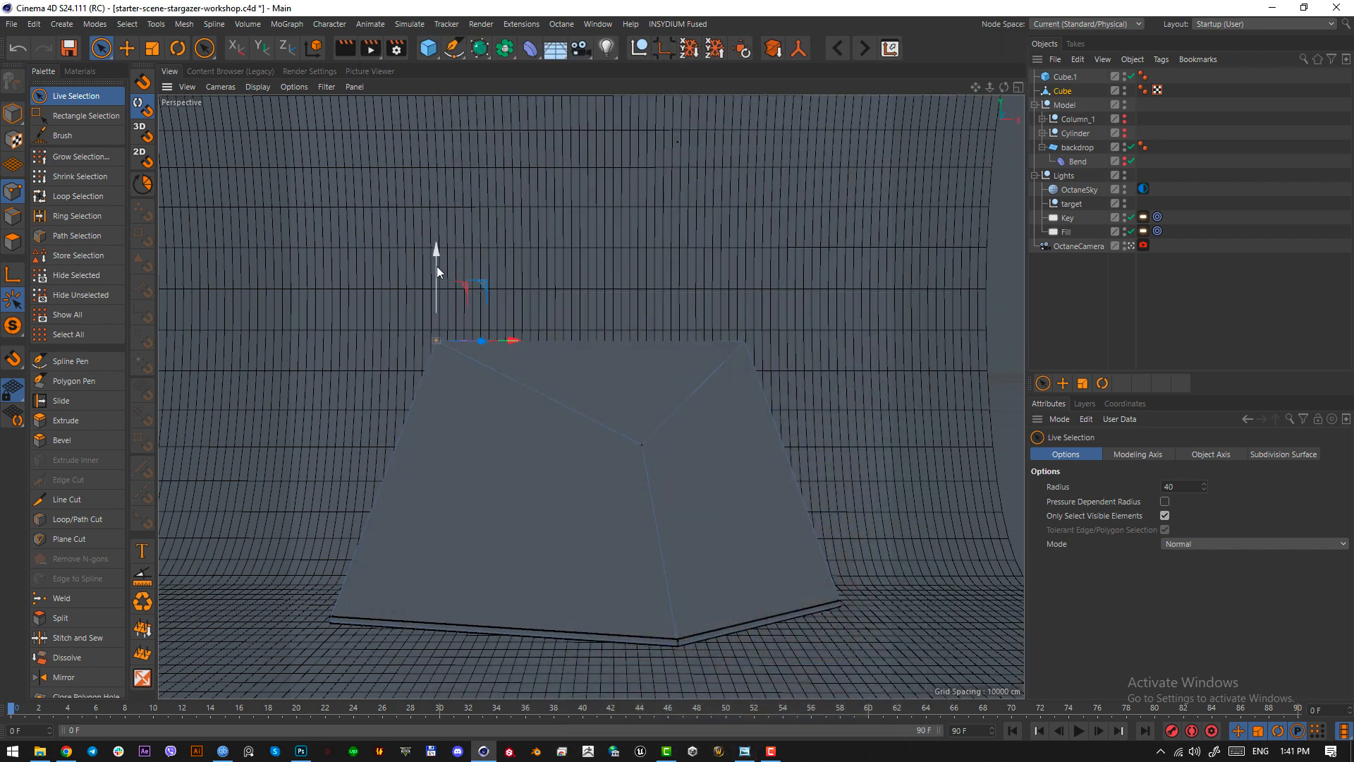
drag(437, 265, 447, 434)
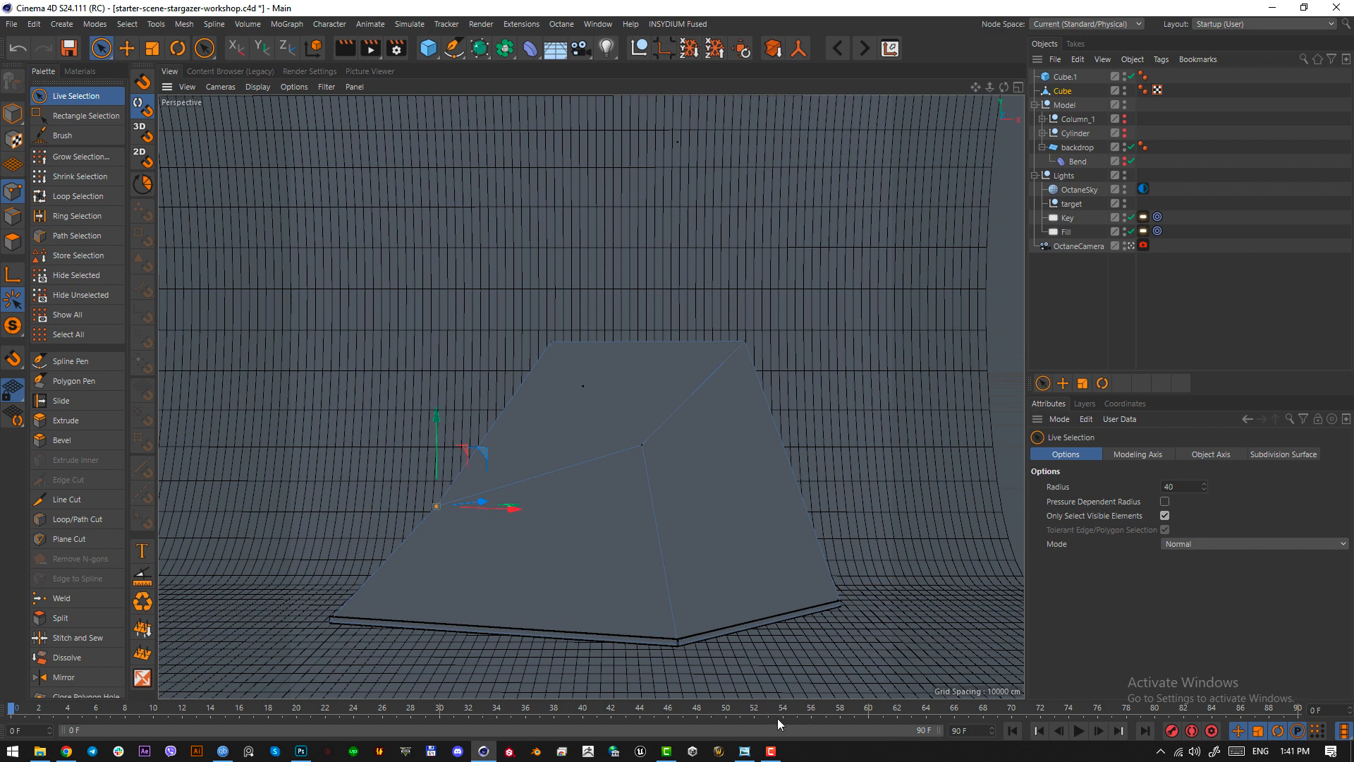
click(746, 752)
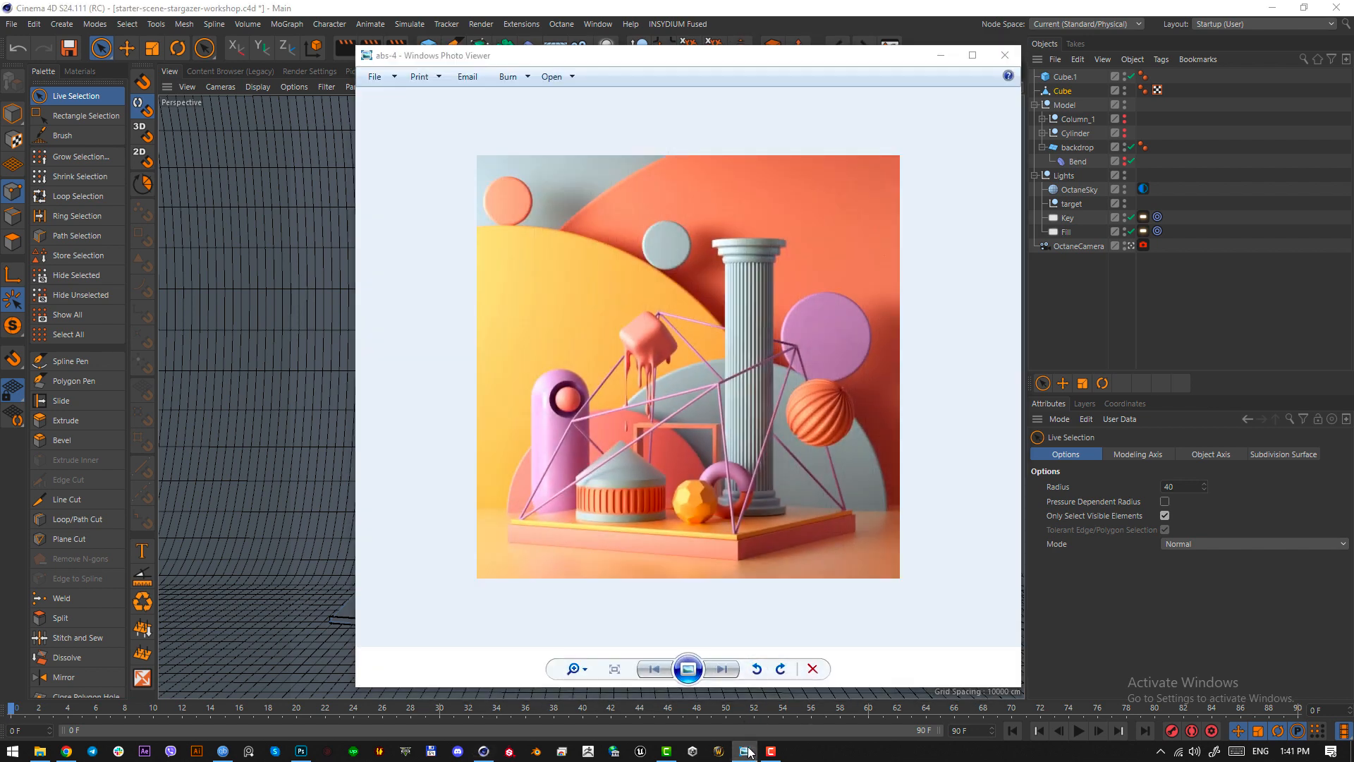
click(745, 752)
- Raise the block's back top corner point and slightly lower the right one, following the reference wireframe
click(551, 342)
drag(557, 280, 547, 212)
click(746, 752)
click(746, 752)
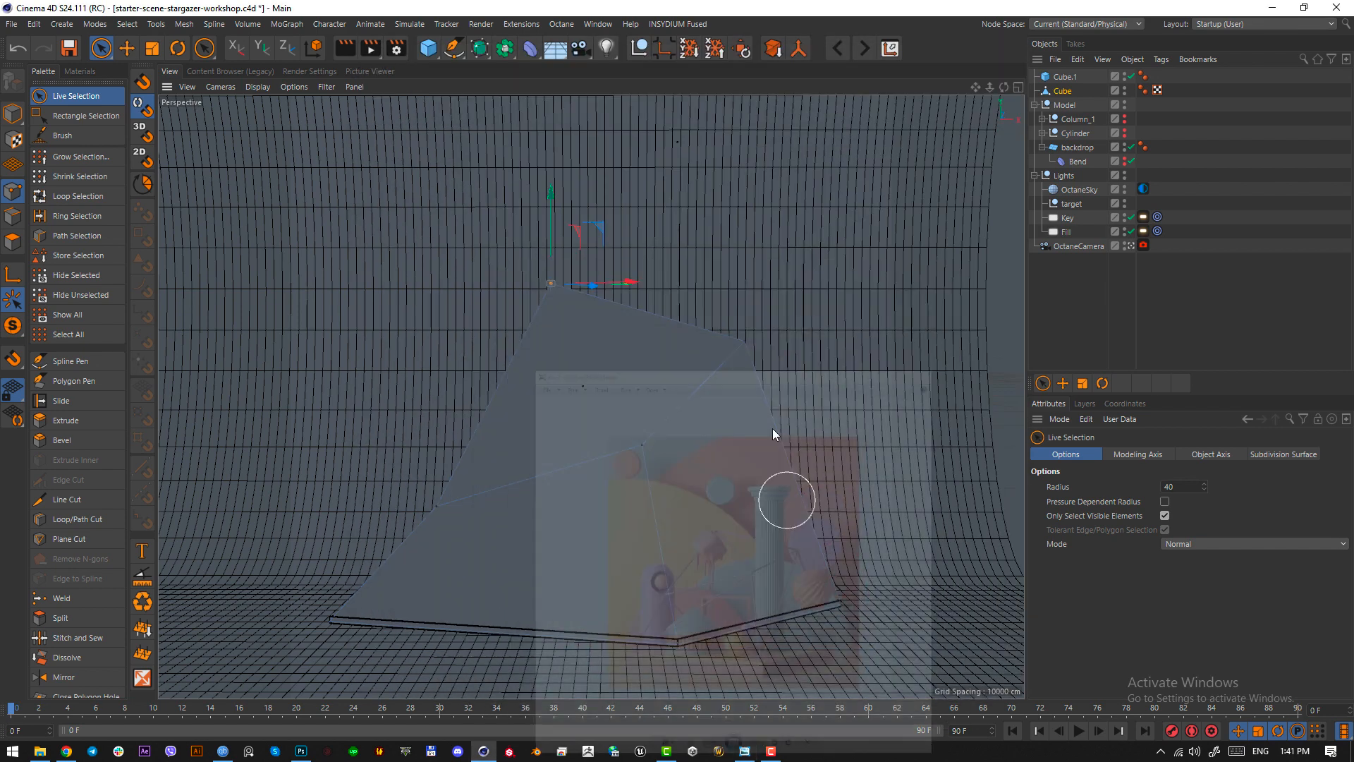
click(747, 347)
click(745, 752)
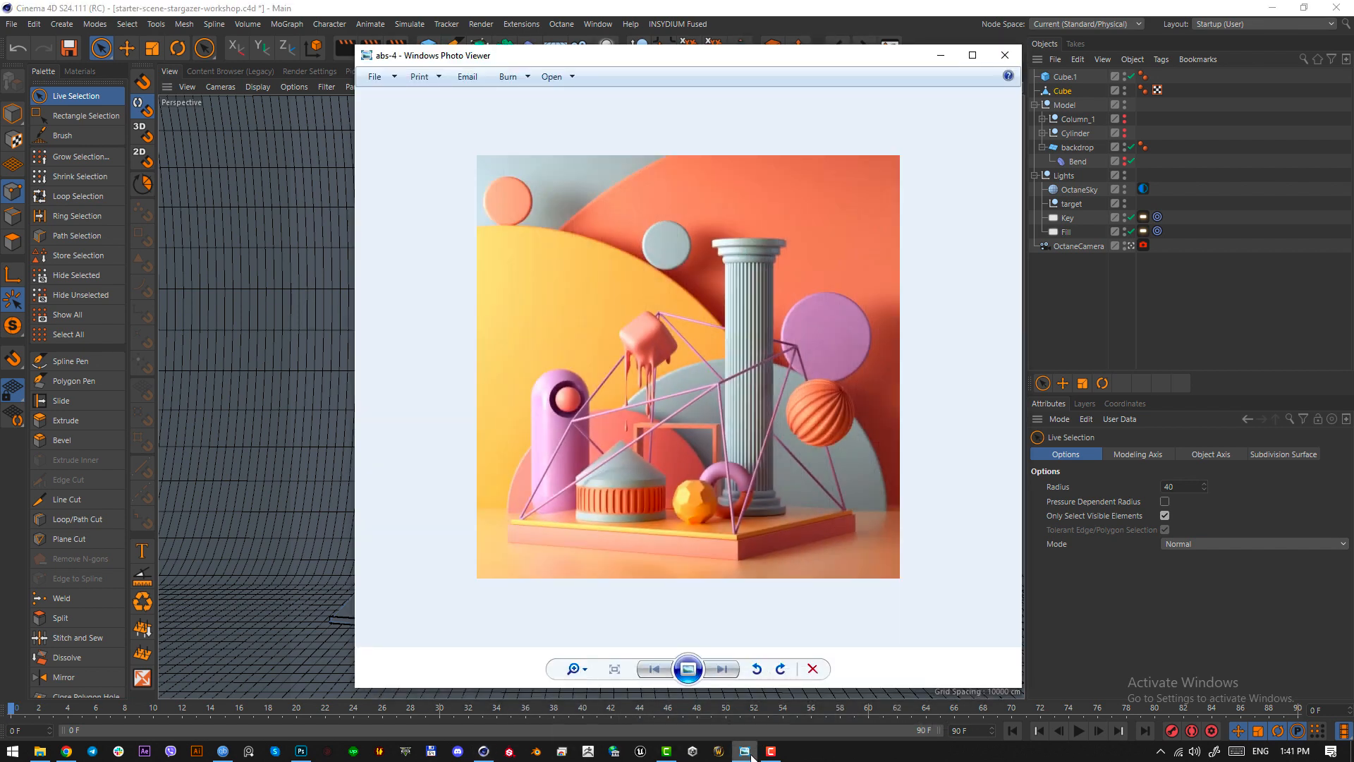
click(745, 752)
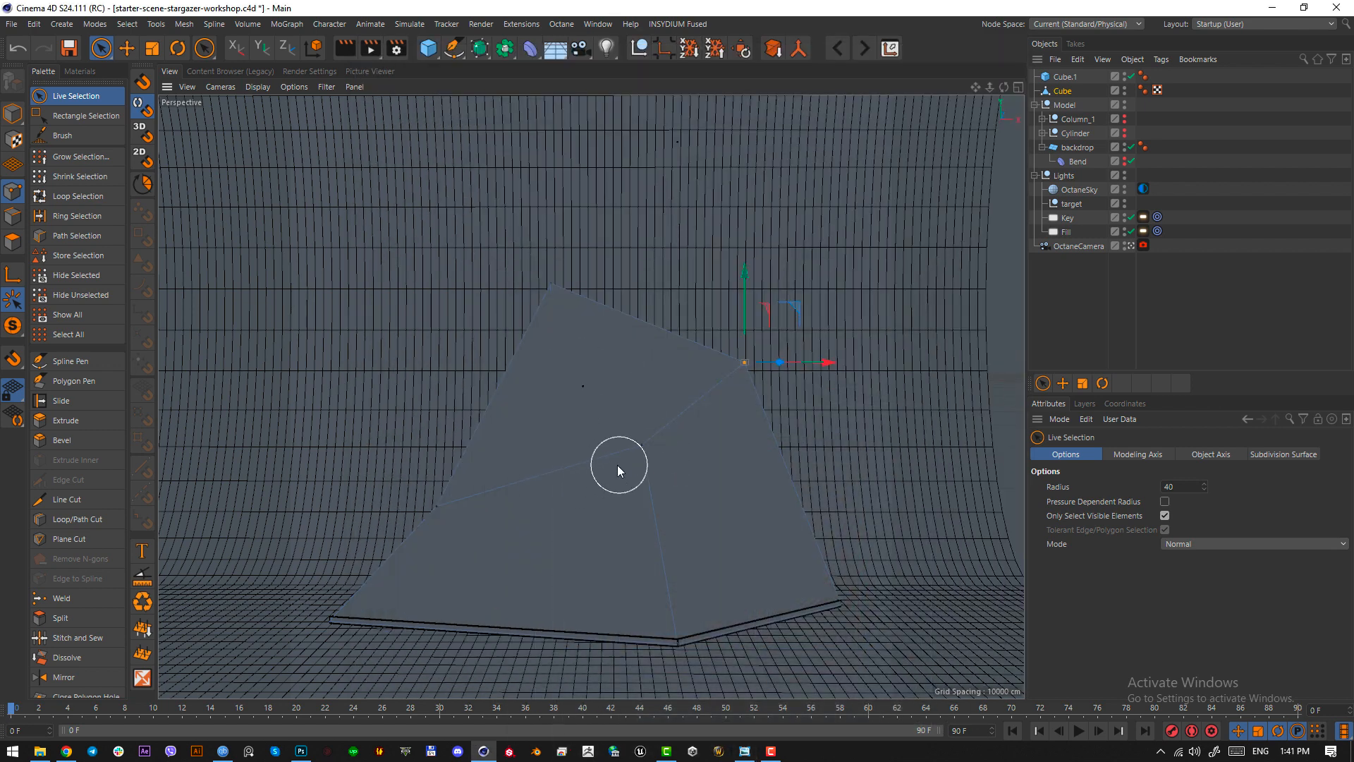
- Line Cut the left face from the front top point to the left base corner, and check the reference image
key(k)
key(k)
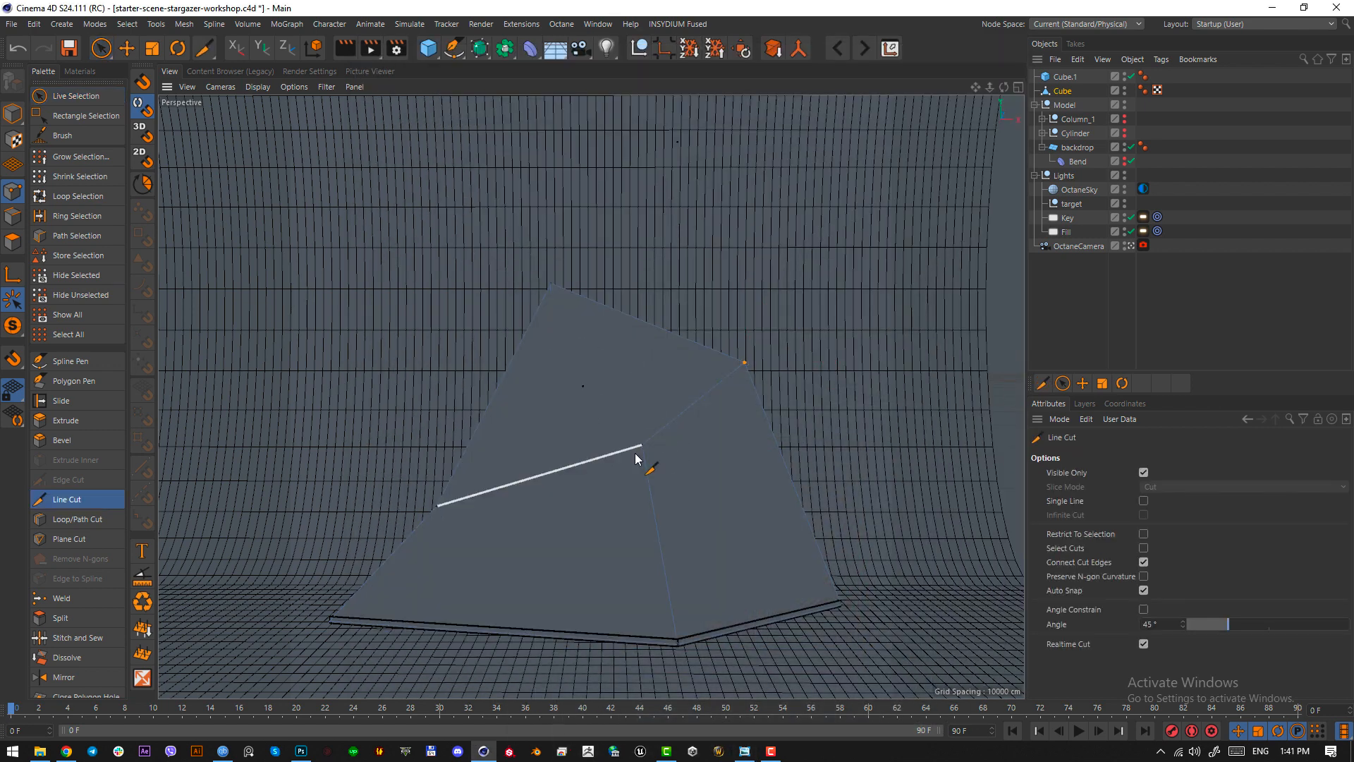
click(642, 445)
click(329, 620)
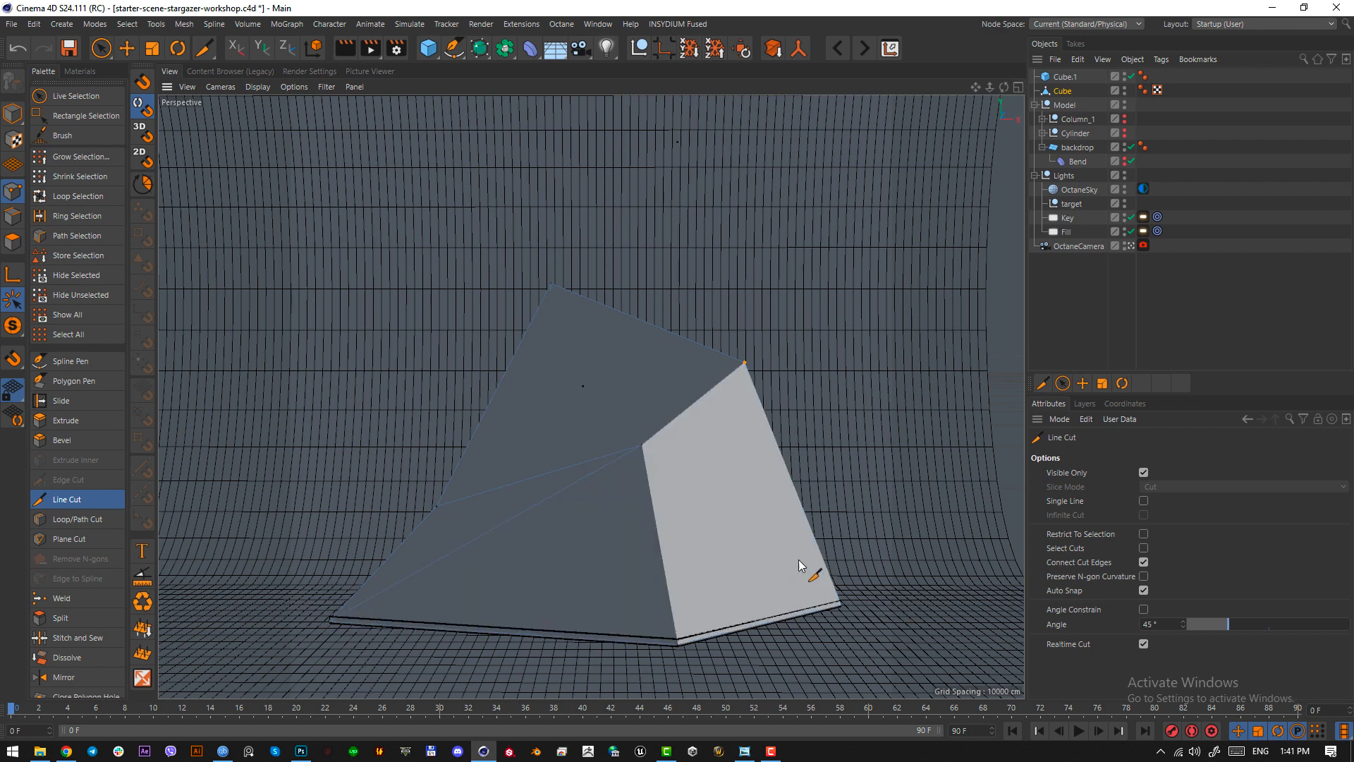
click(746, 751)
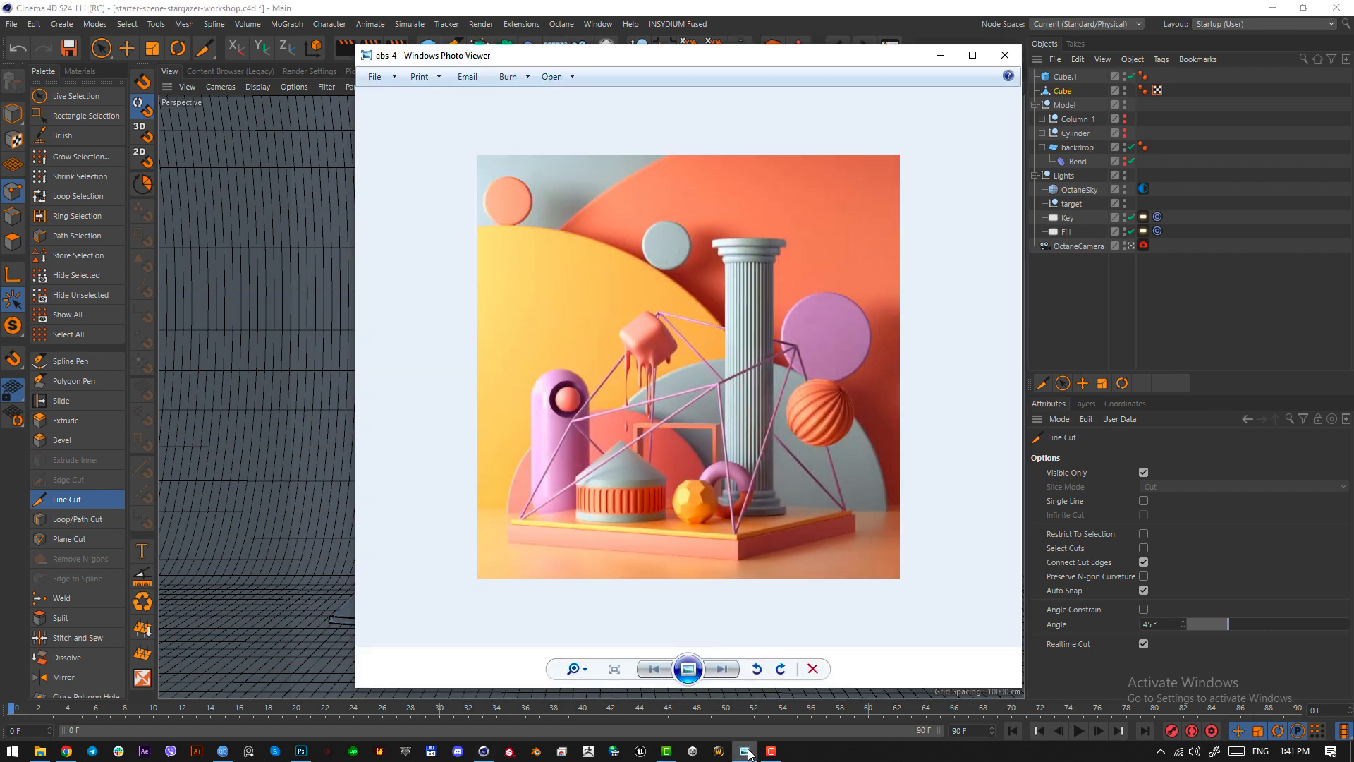
click(745, 751)
- Try to Line Cut the right face between the front base corner and the right top point
click(679, 644)
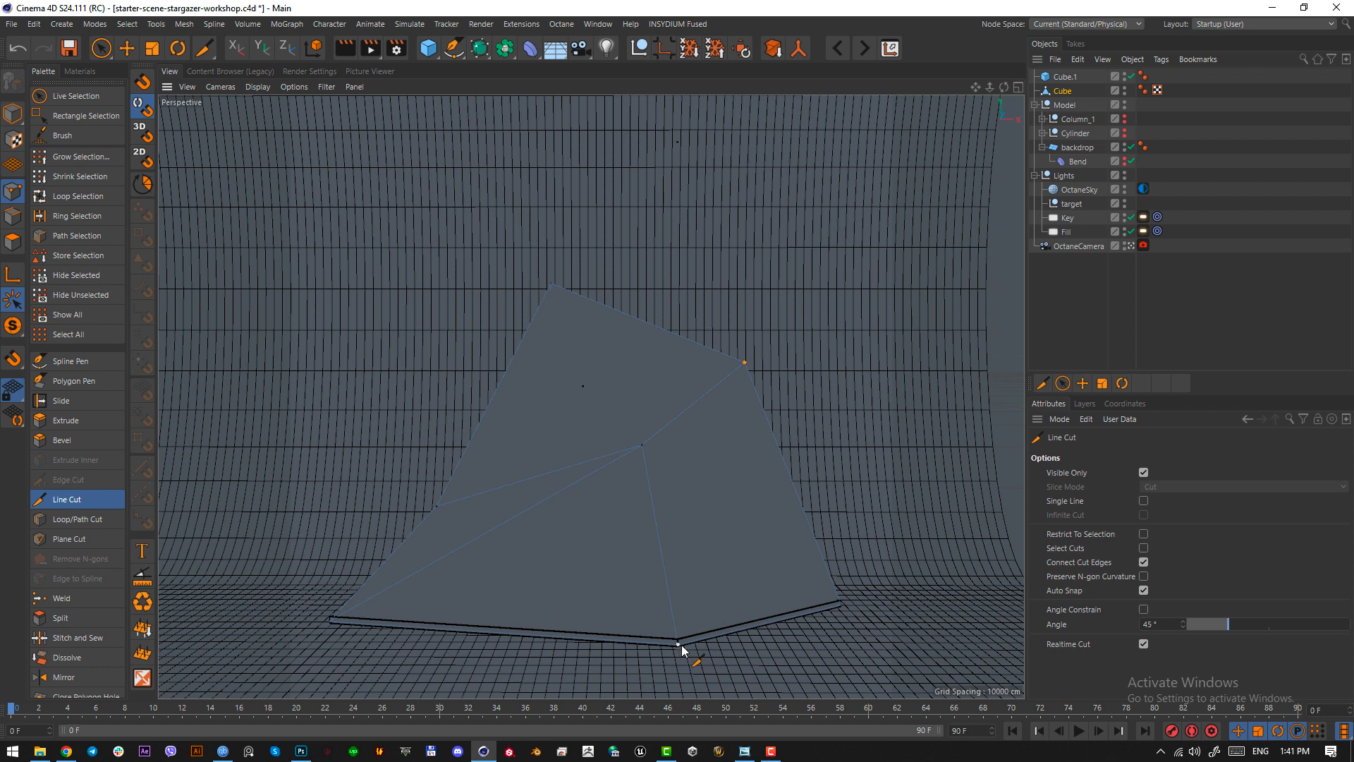
click(747, 362)
click(682, 639)
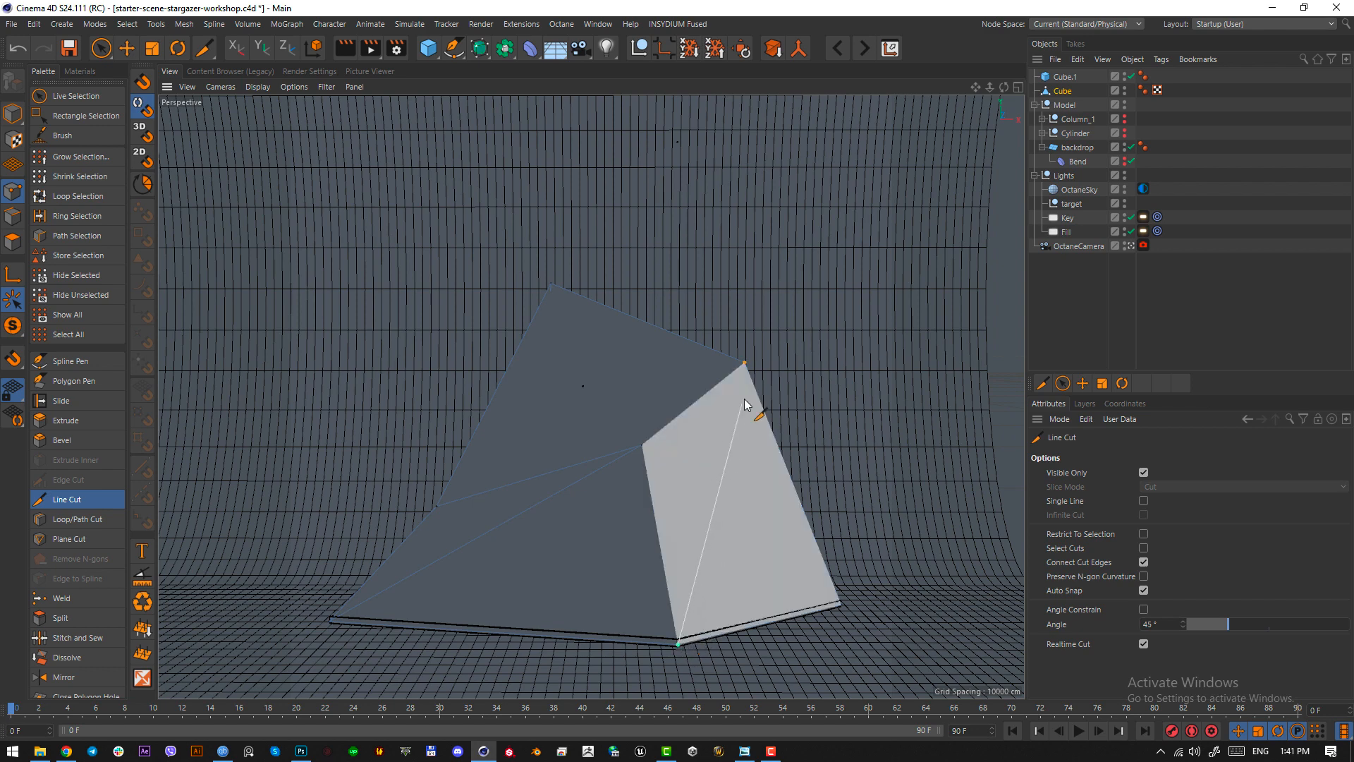
click(745, 363)
key(Escape)
click(681, 641)
click(744, 363)
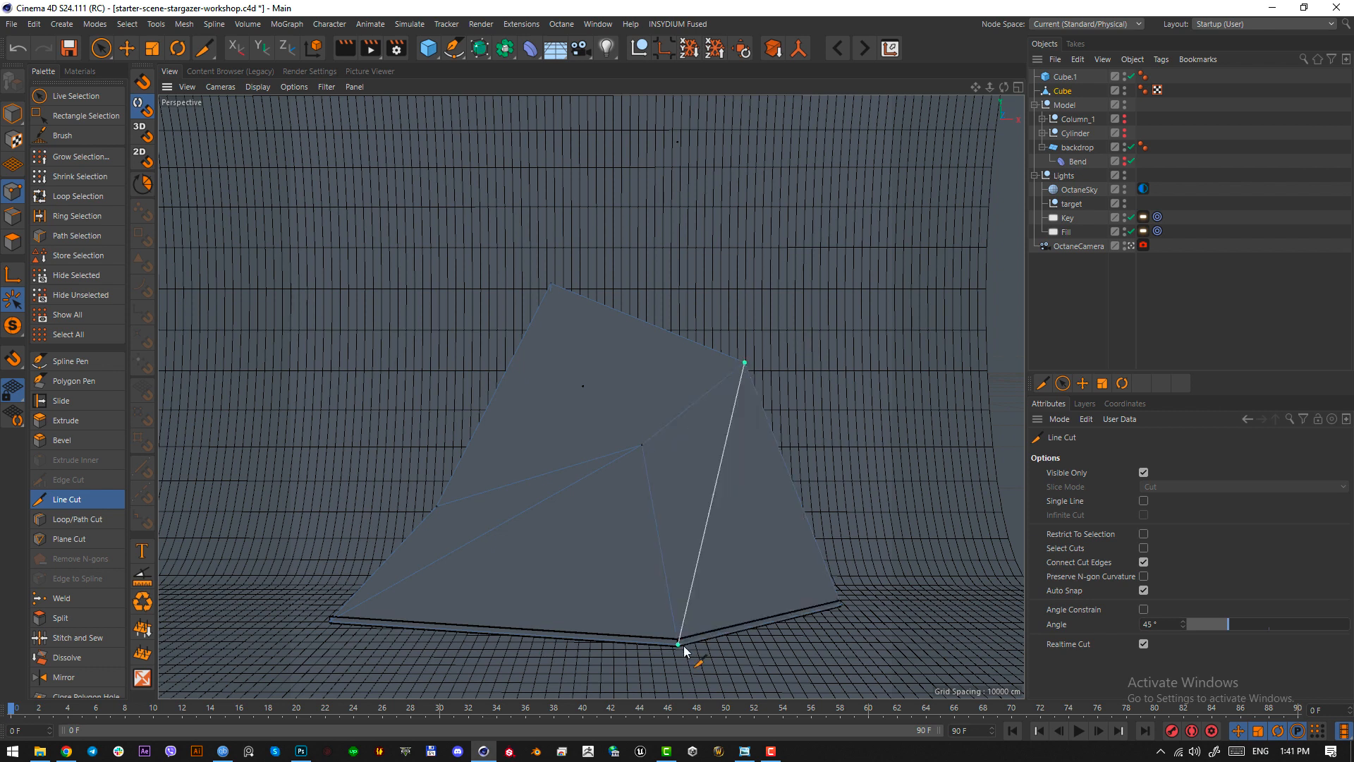
key(Escape)
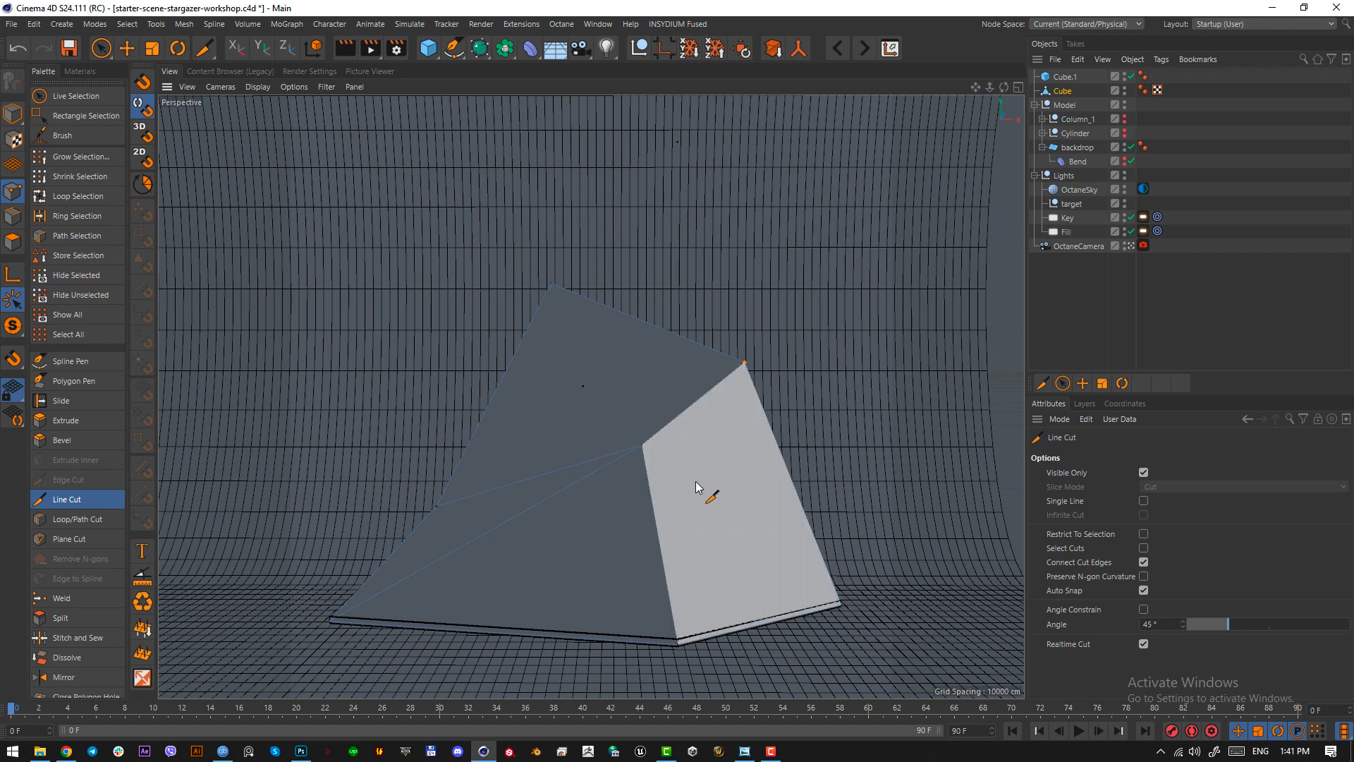
- Line Cut the block's back right face from the back base corner to the right top point
click(1130, 246)
scroll(678, 441, up, 5)
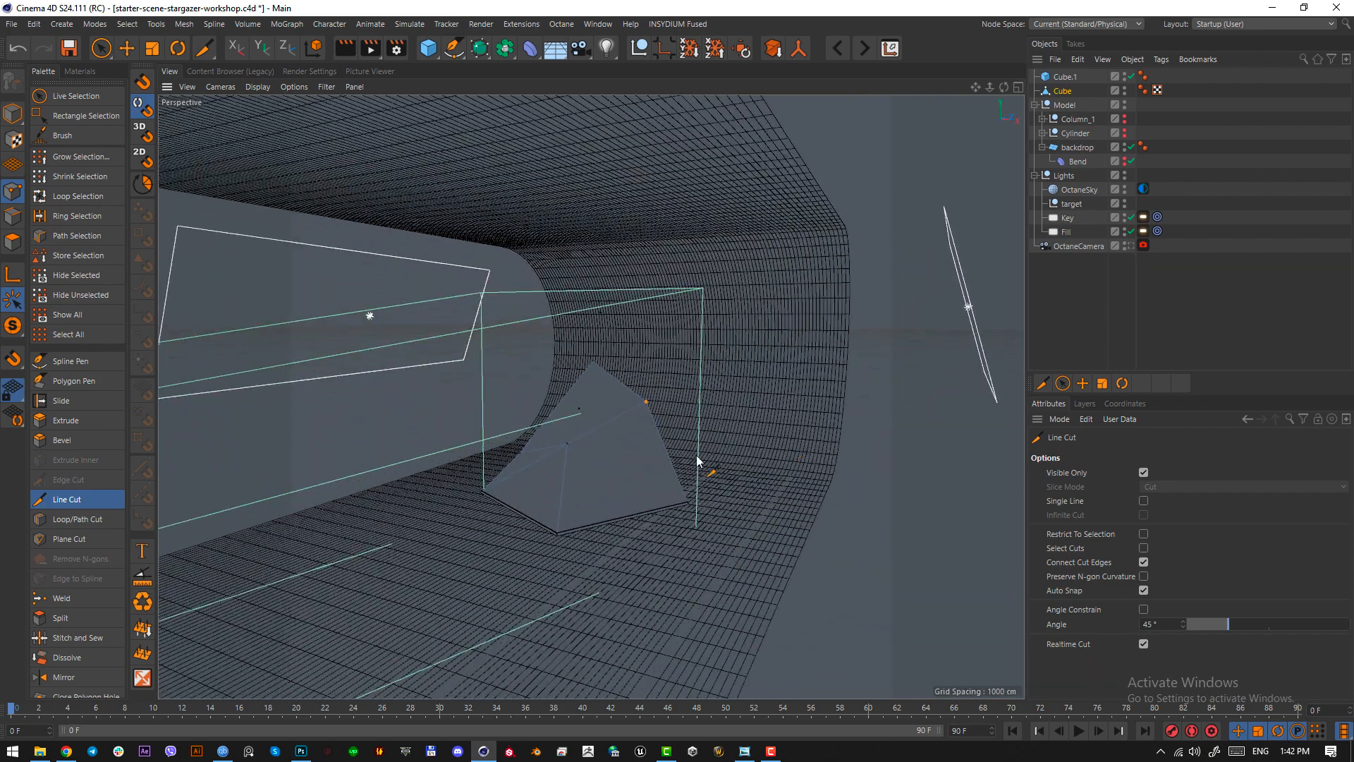
scroll(697, 460, up, 10)
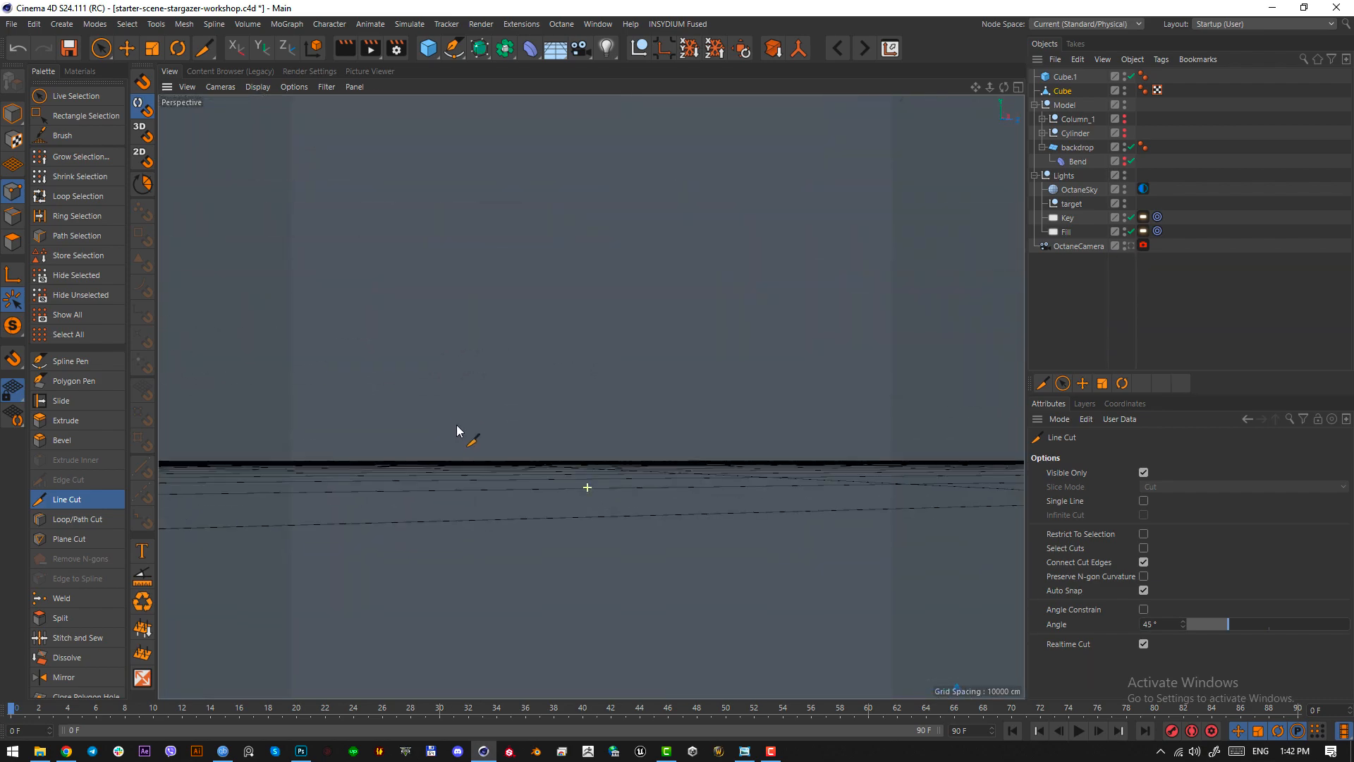
scroll(603, 381, down, 3)
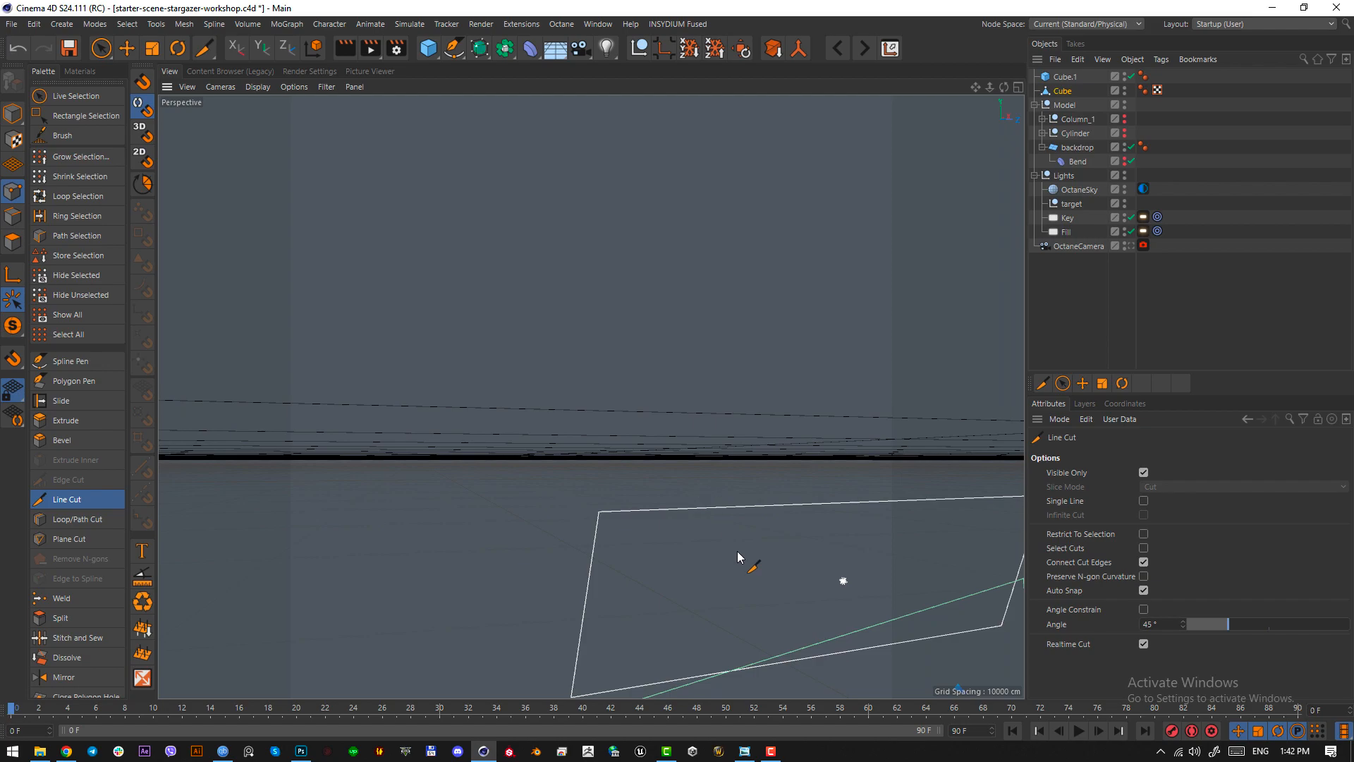
scroll(766, 574, up, 4)
scroll(732, 540, up, 5)
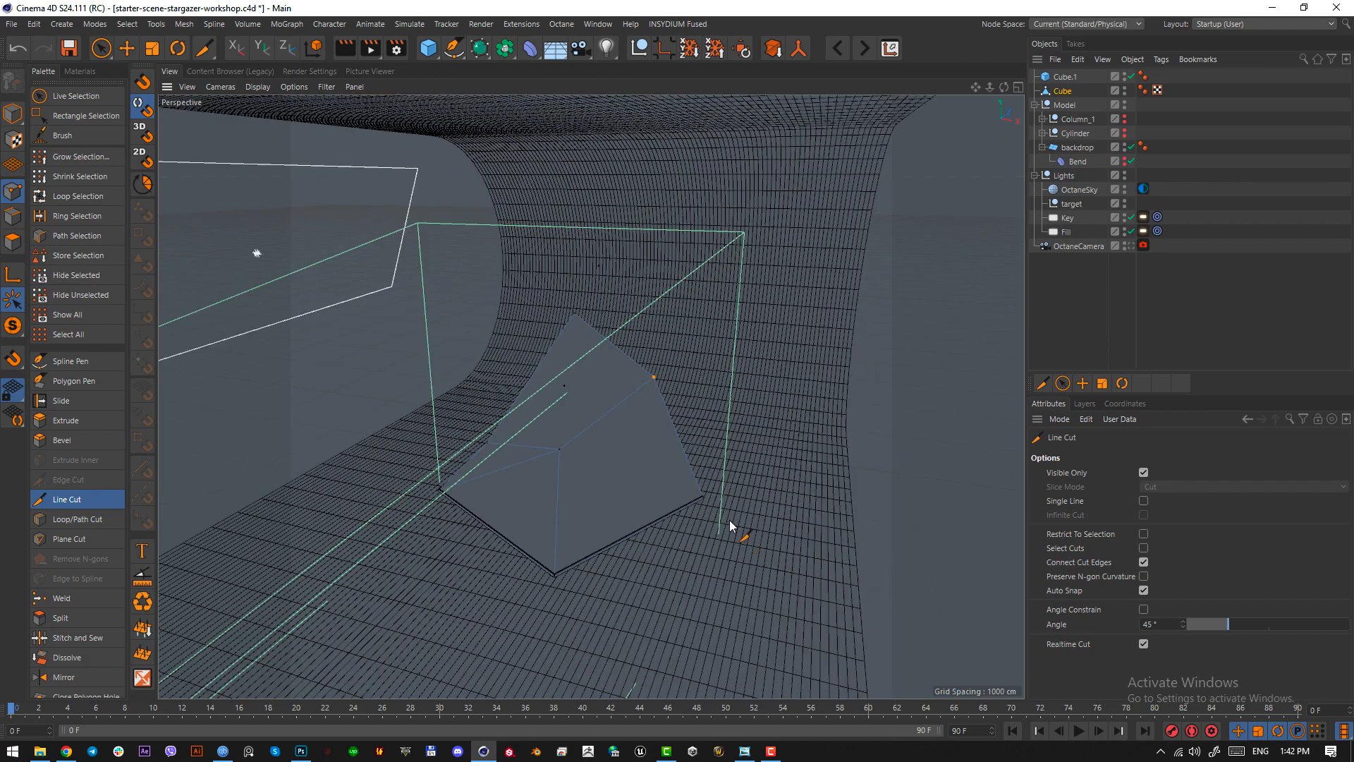
alt+drag(729, 519, 671, 514)
click(684, 510)
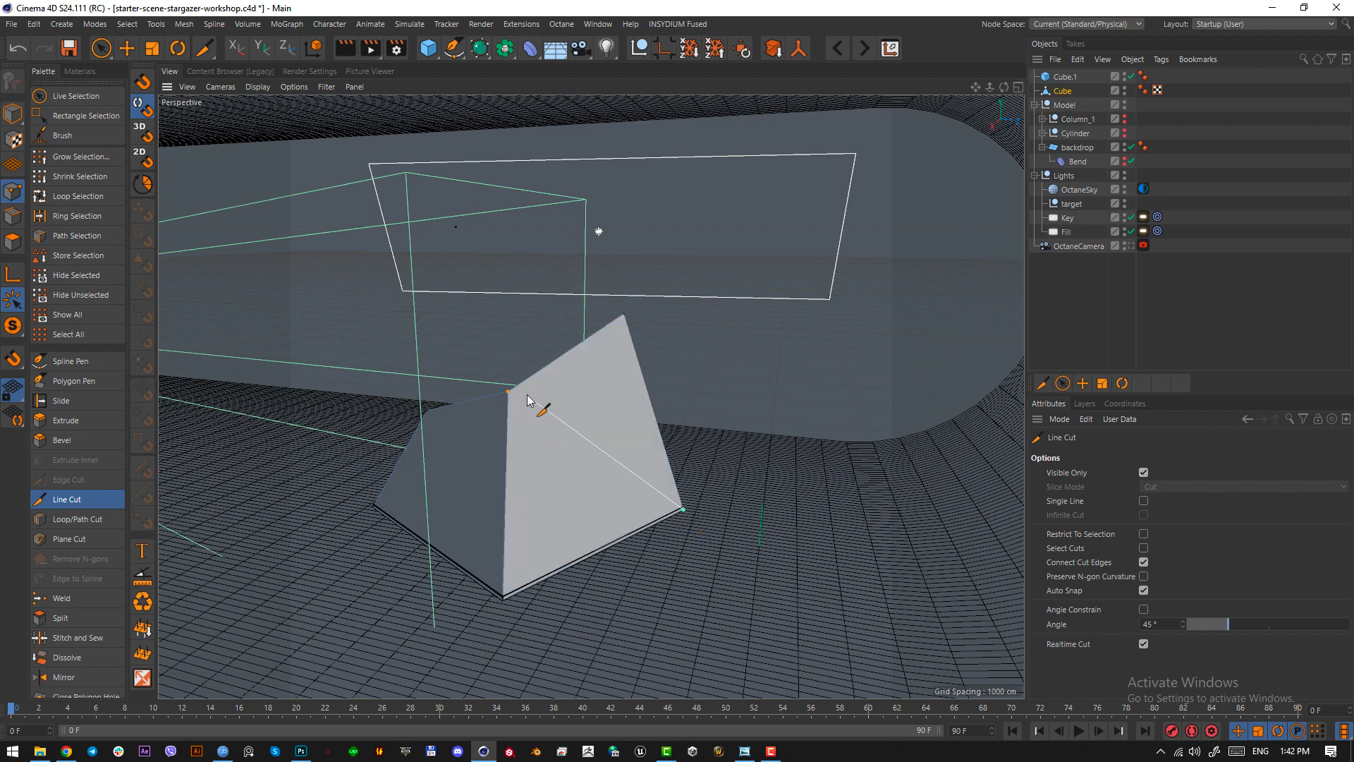
click(509, 391)
- Try to Line Cut the back left face from the back top point to the left base corner
alt+drag(647, 503, 618, 488)
click(481, 327)
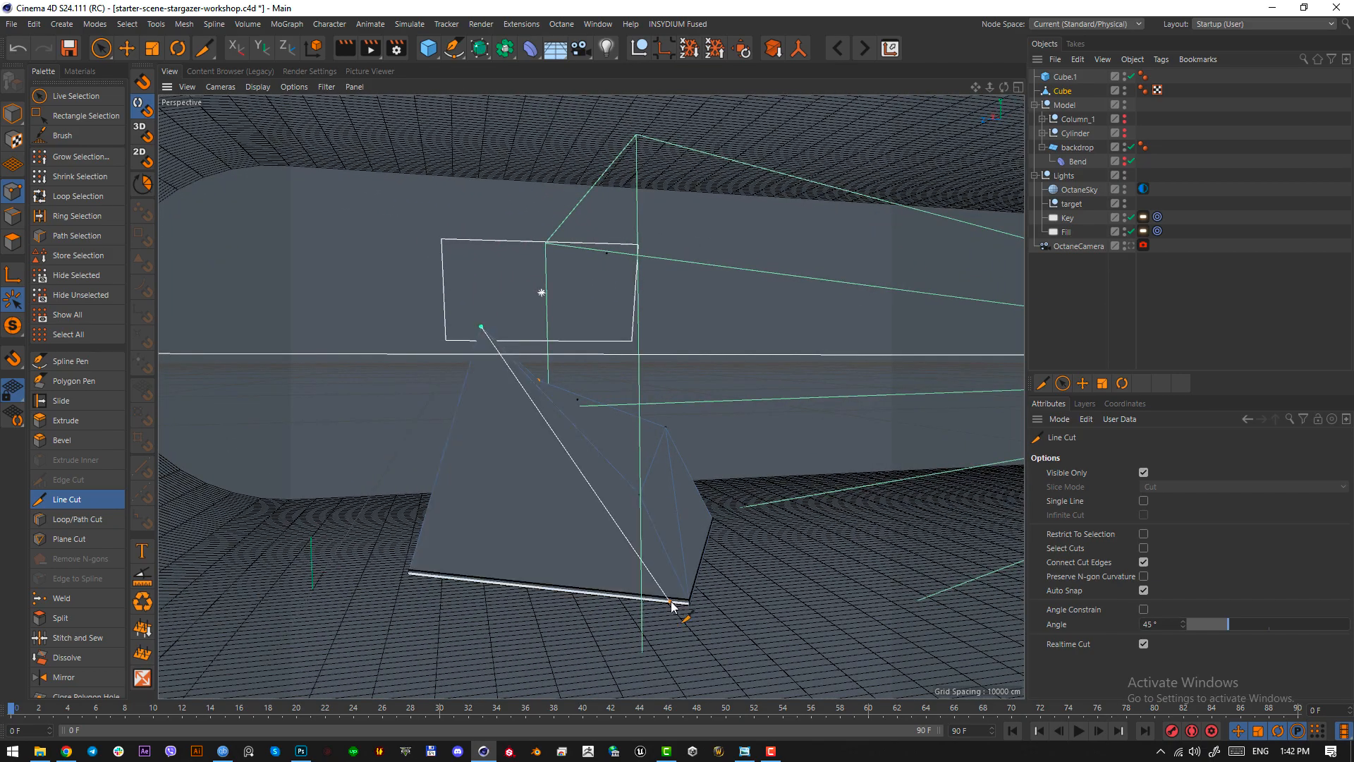
alt+drag(686, 601, 695, 542)
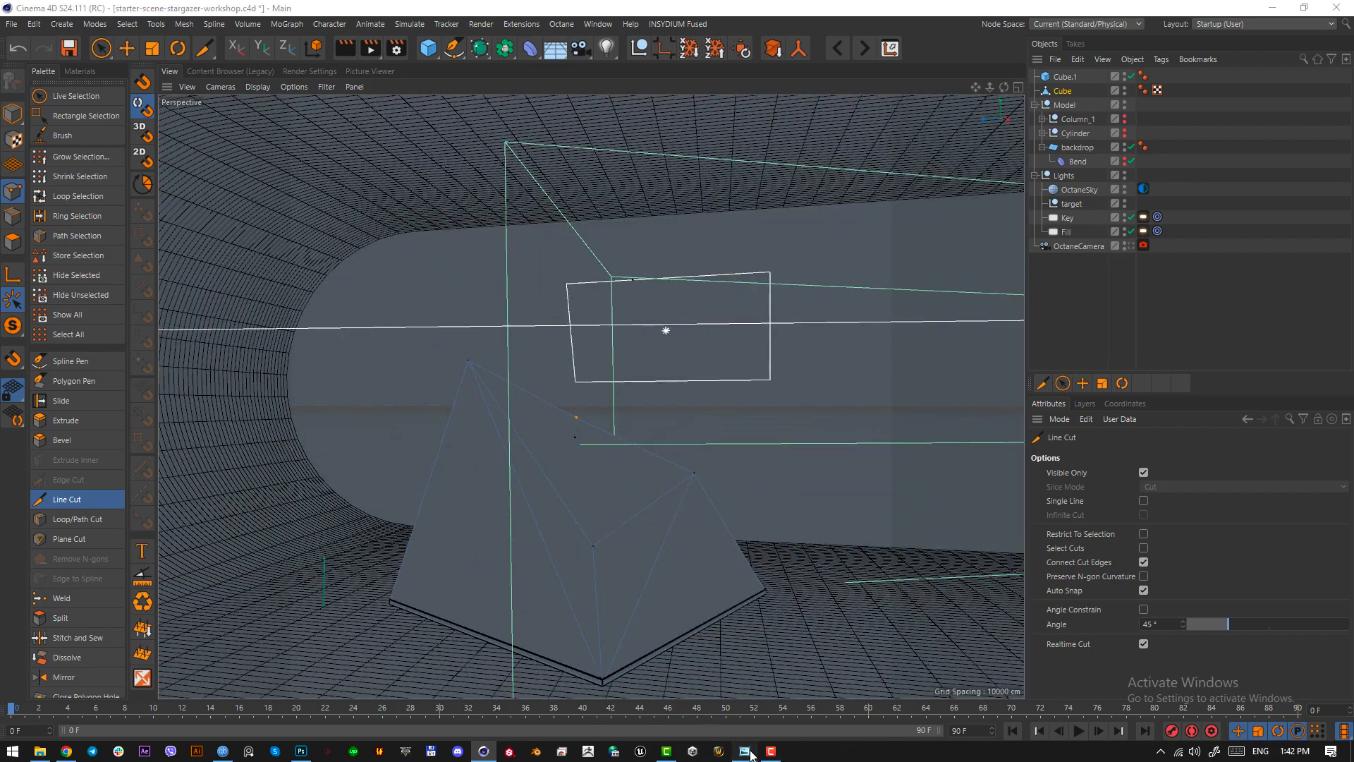
- Check the reference image and Line Cut the back left face from the left top point to the back base corner
click(746, 752)
click(750, 756)
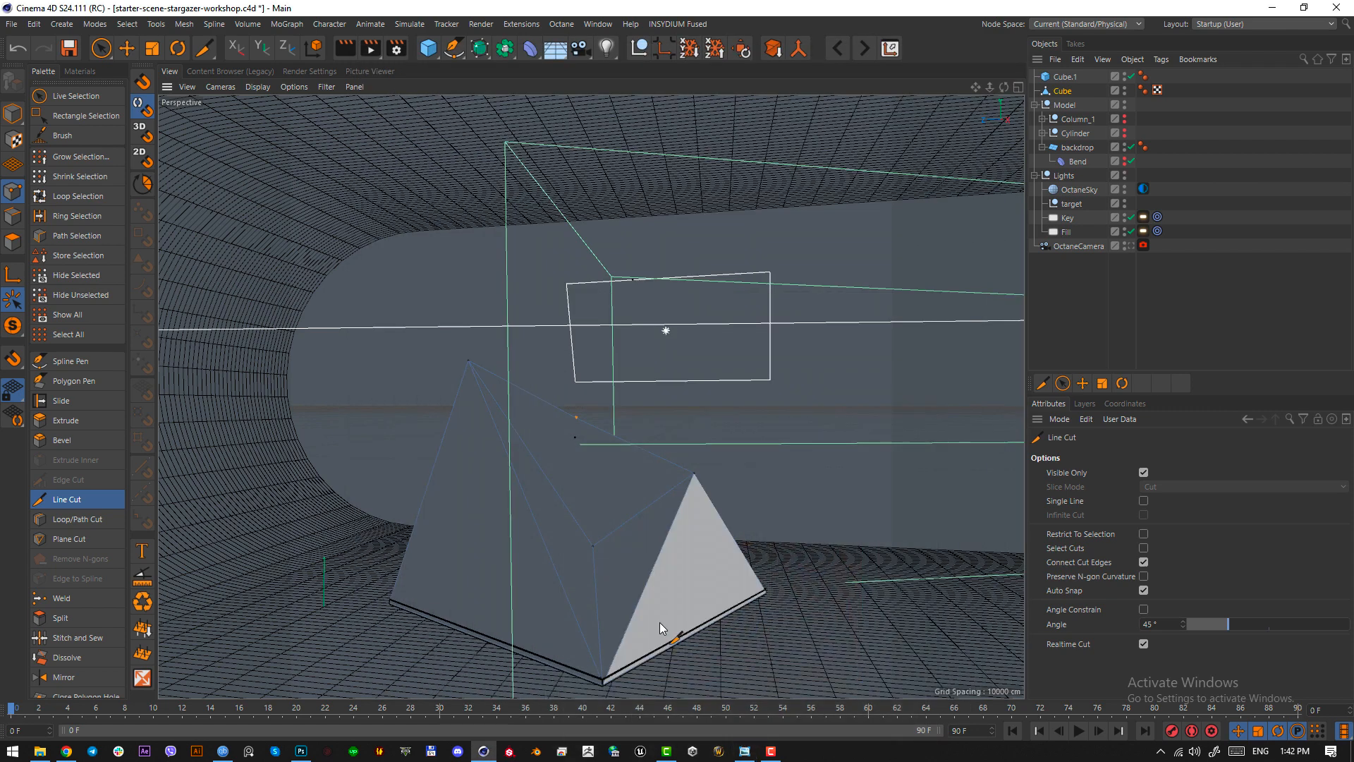
click(593, 546)
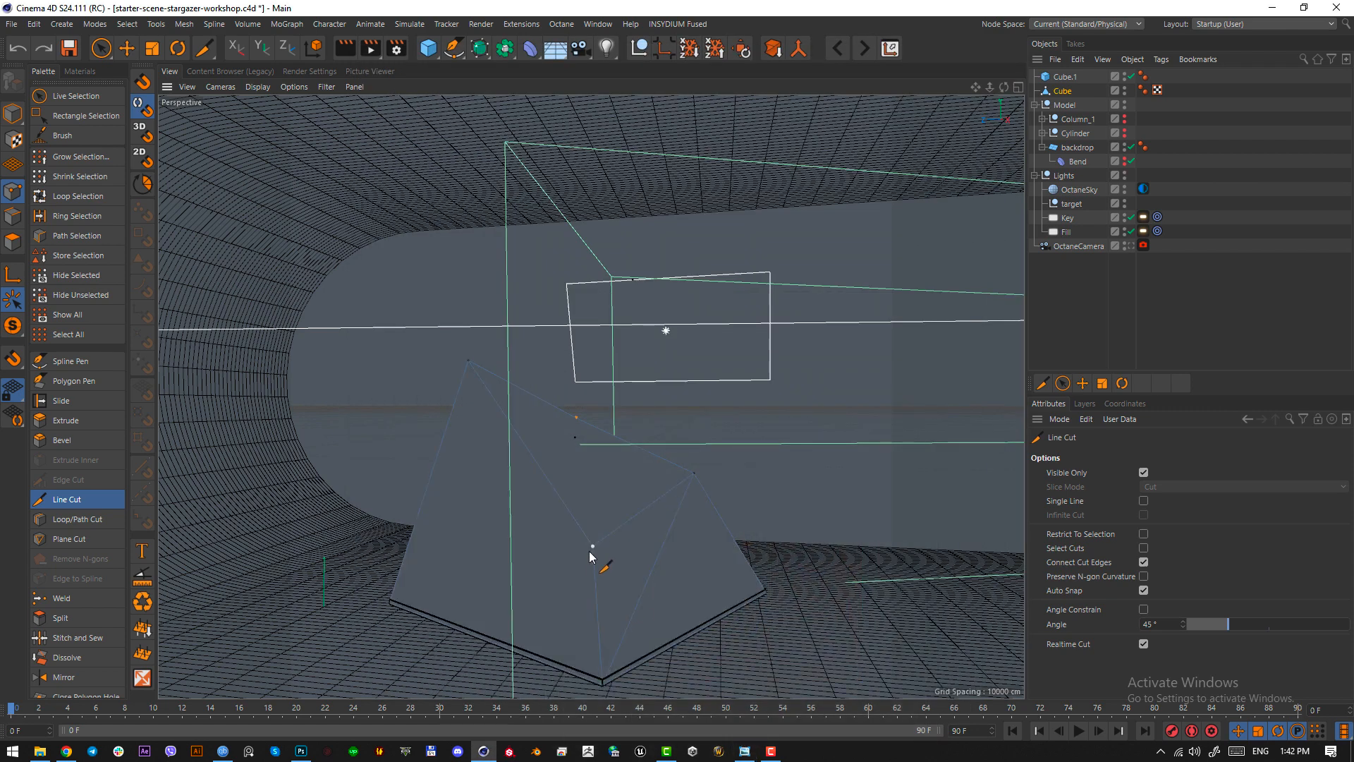
click(390, 603)
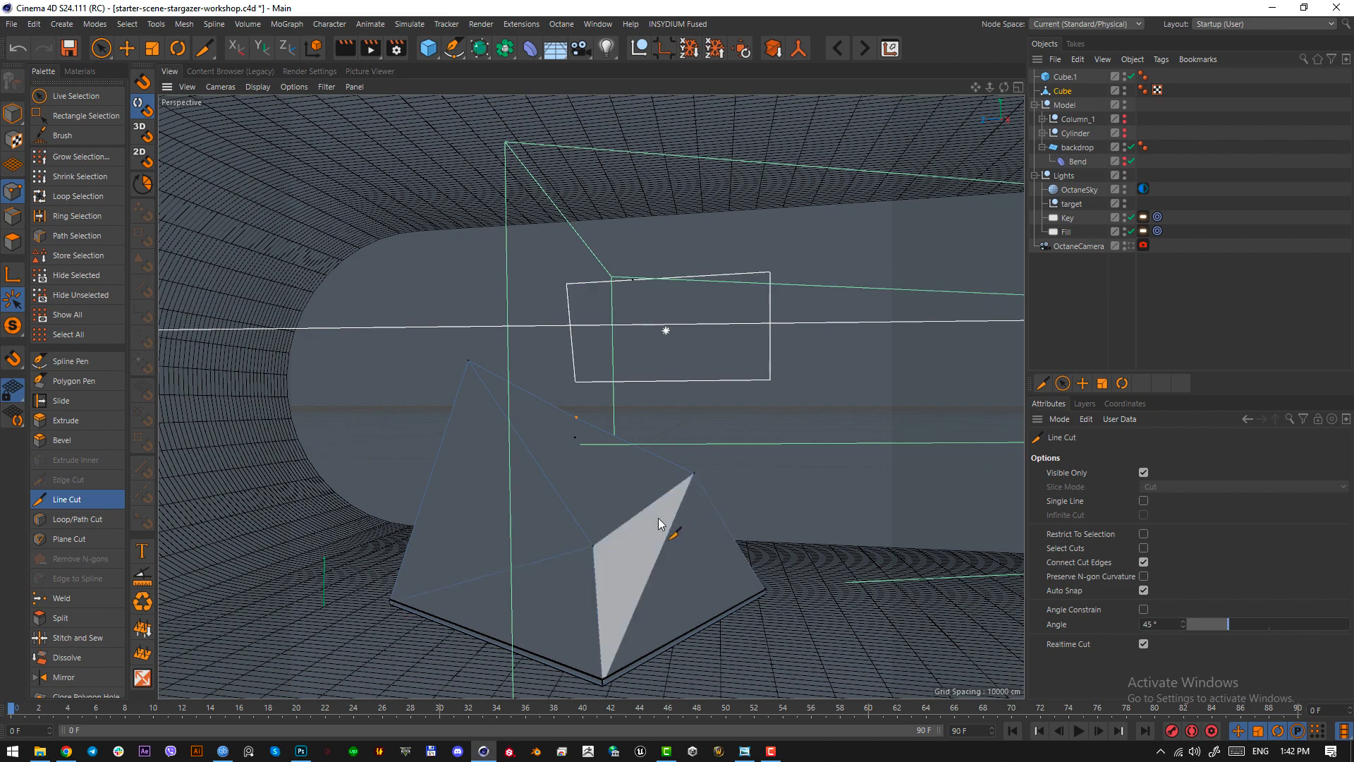
- Line Cut the front right face from the front base corner to the right top point, then return to the OctaneCamera view
alt+drag(658, 518, 740, 553)
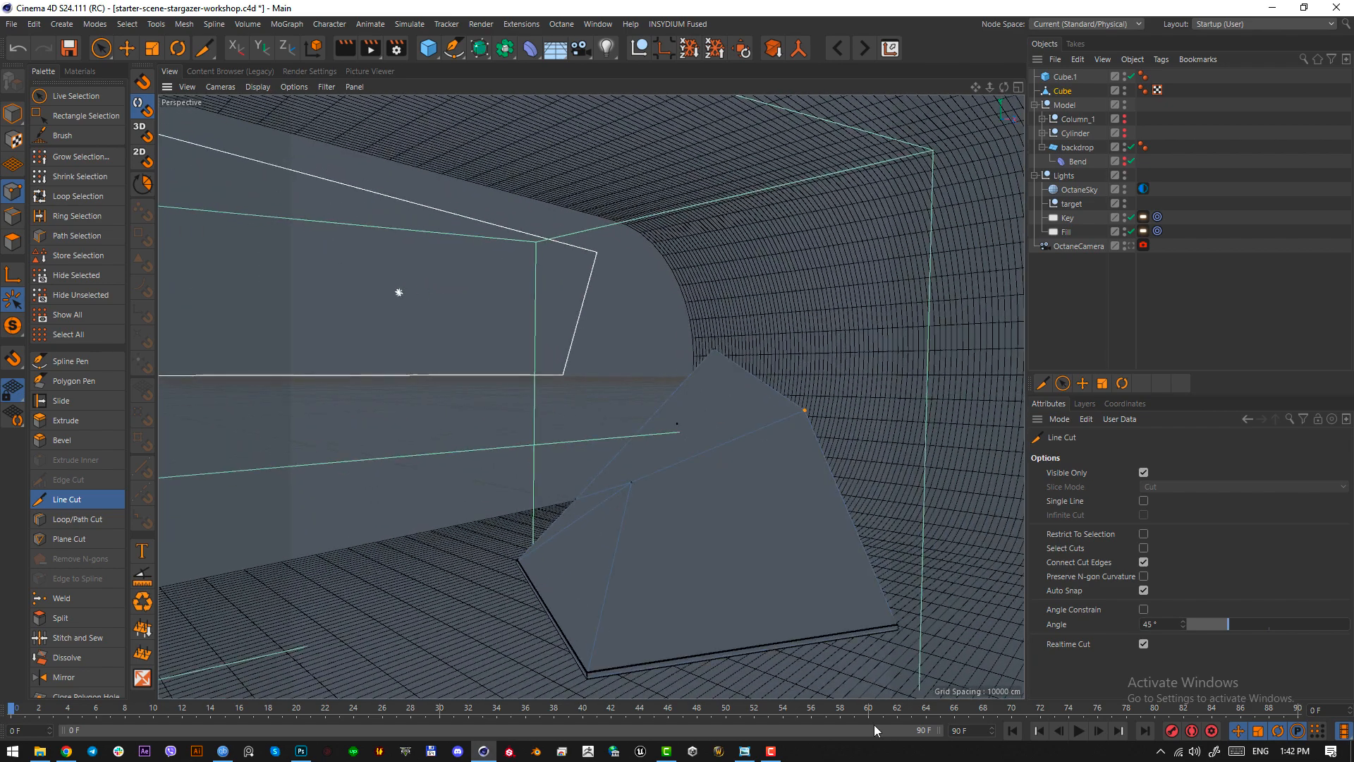
click(745, 752)
click(745, 752)
click(587, 675)
click(805, 410)
click(1131, 245)
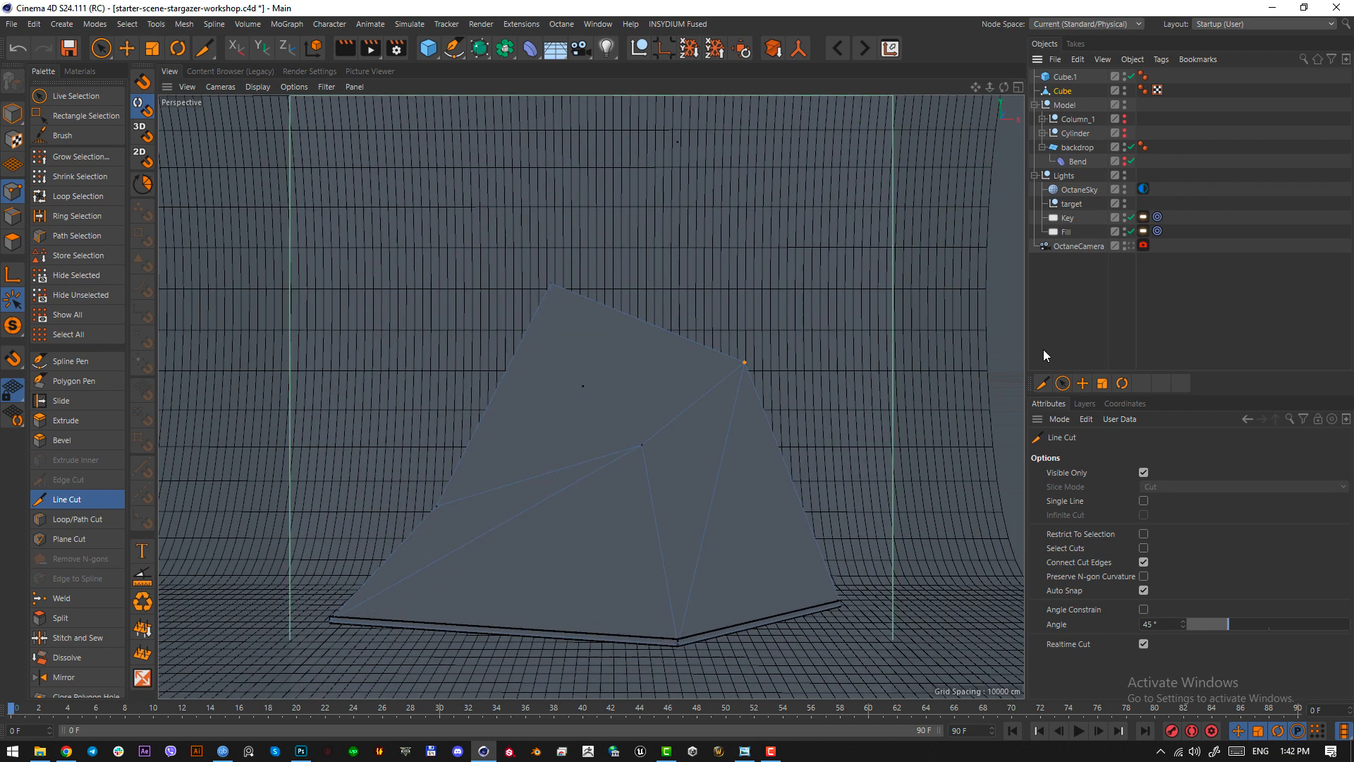
- Put the faceted Cube inside an Atom Array generator to turn its edges into a wireframe
click(1056, 92)
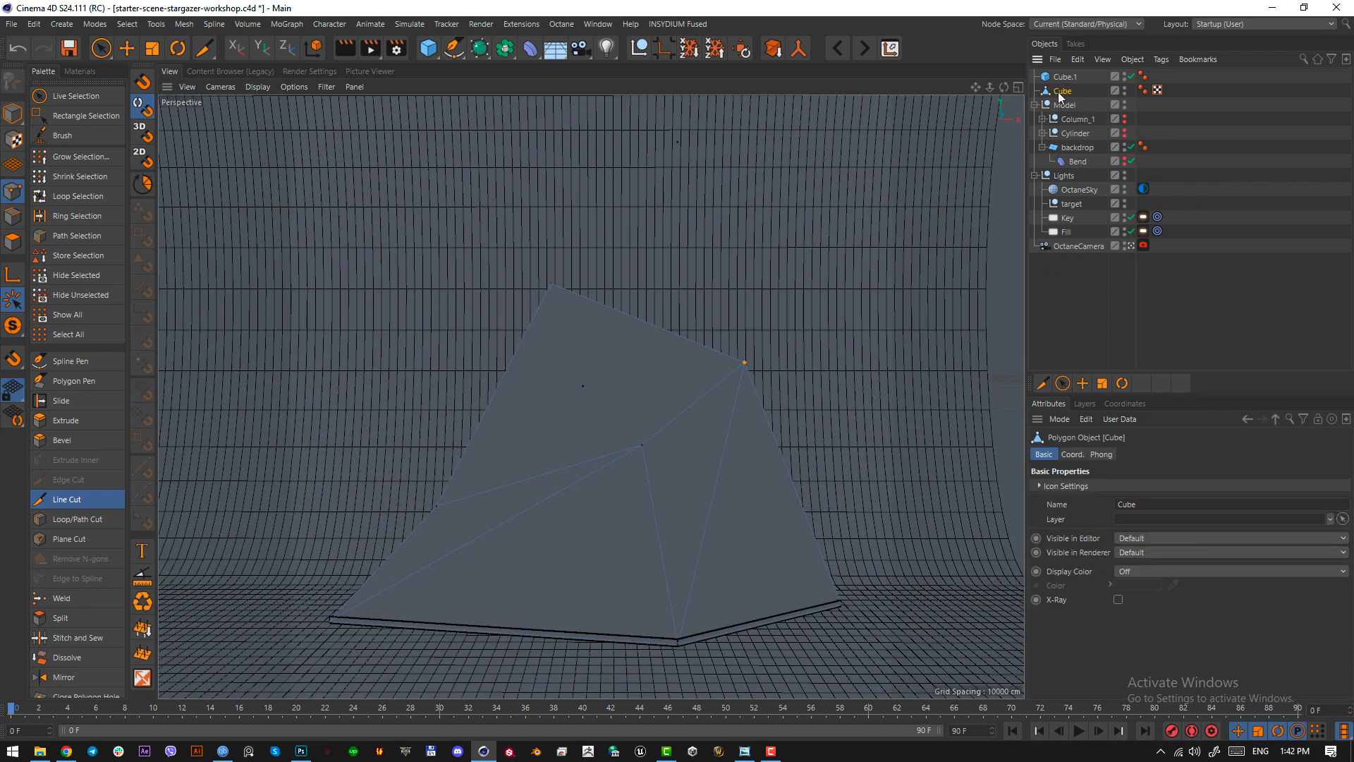
click(16, 115)
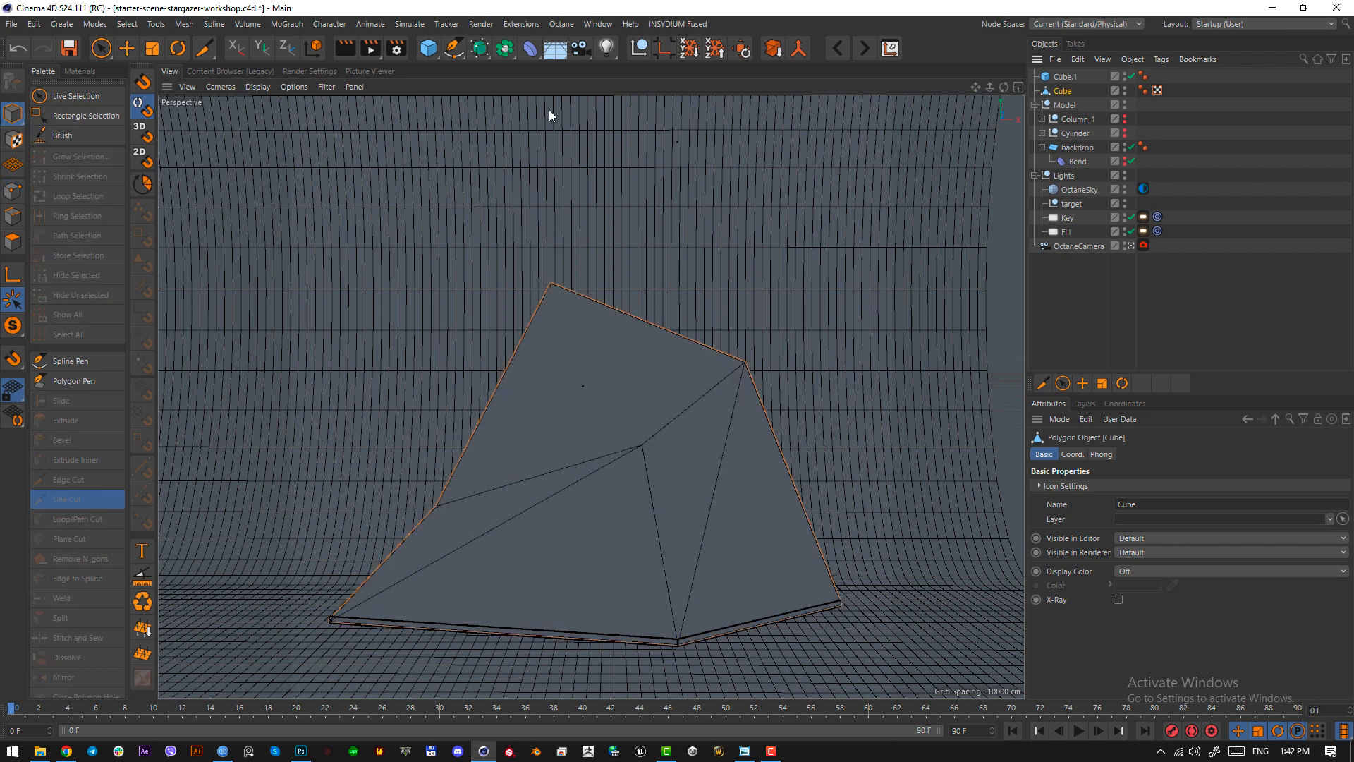
click(505, 48)
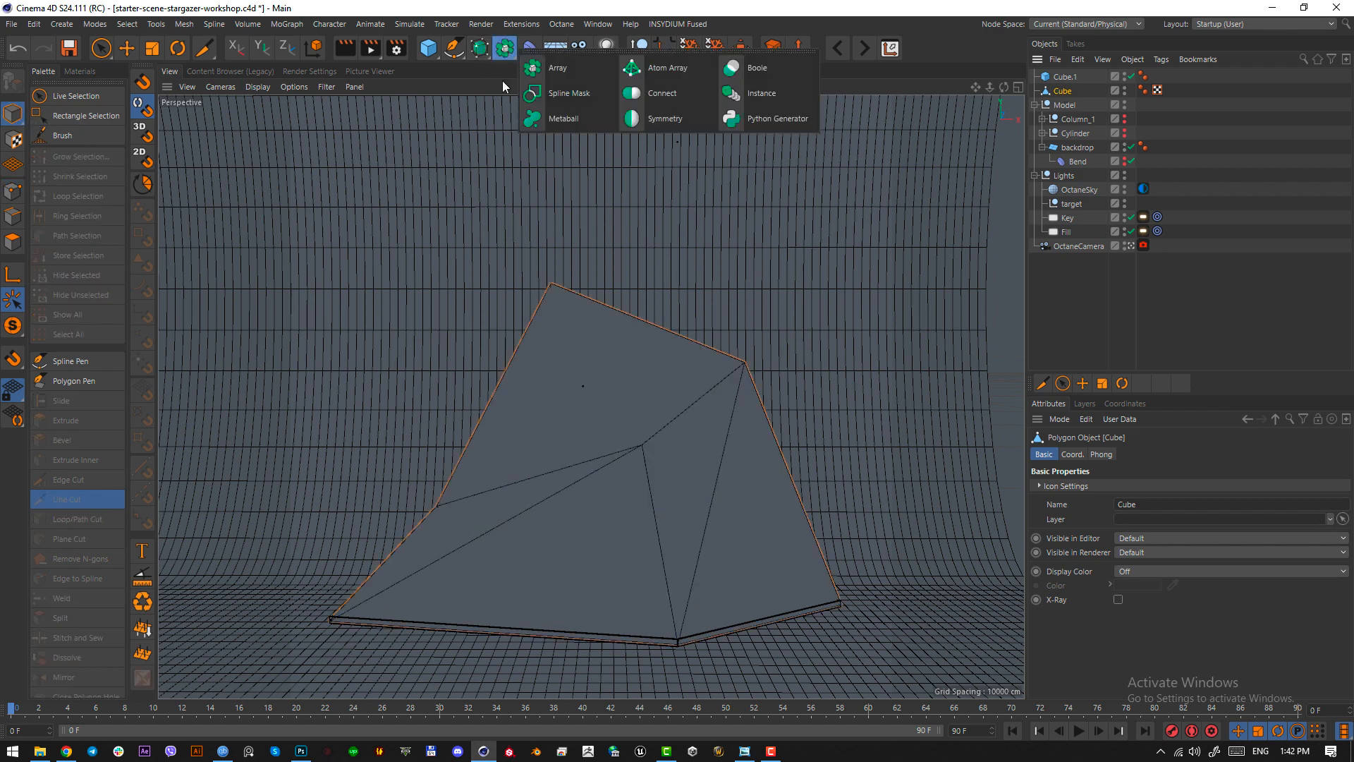
click(658, 69)
click(1118, 333)
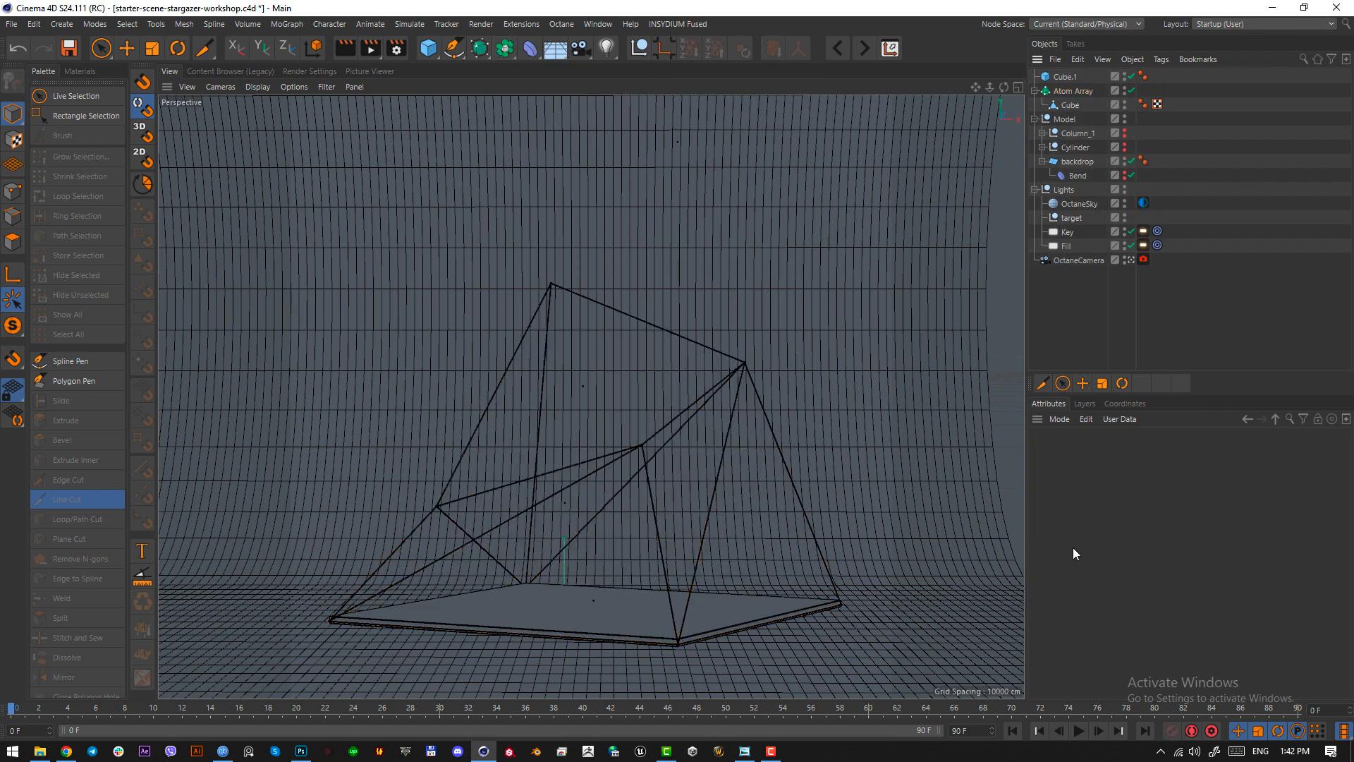
- Set the Atom Array's sphere radius and cylinder radius to 3 cm each
click(1072, 91)
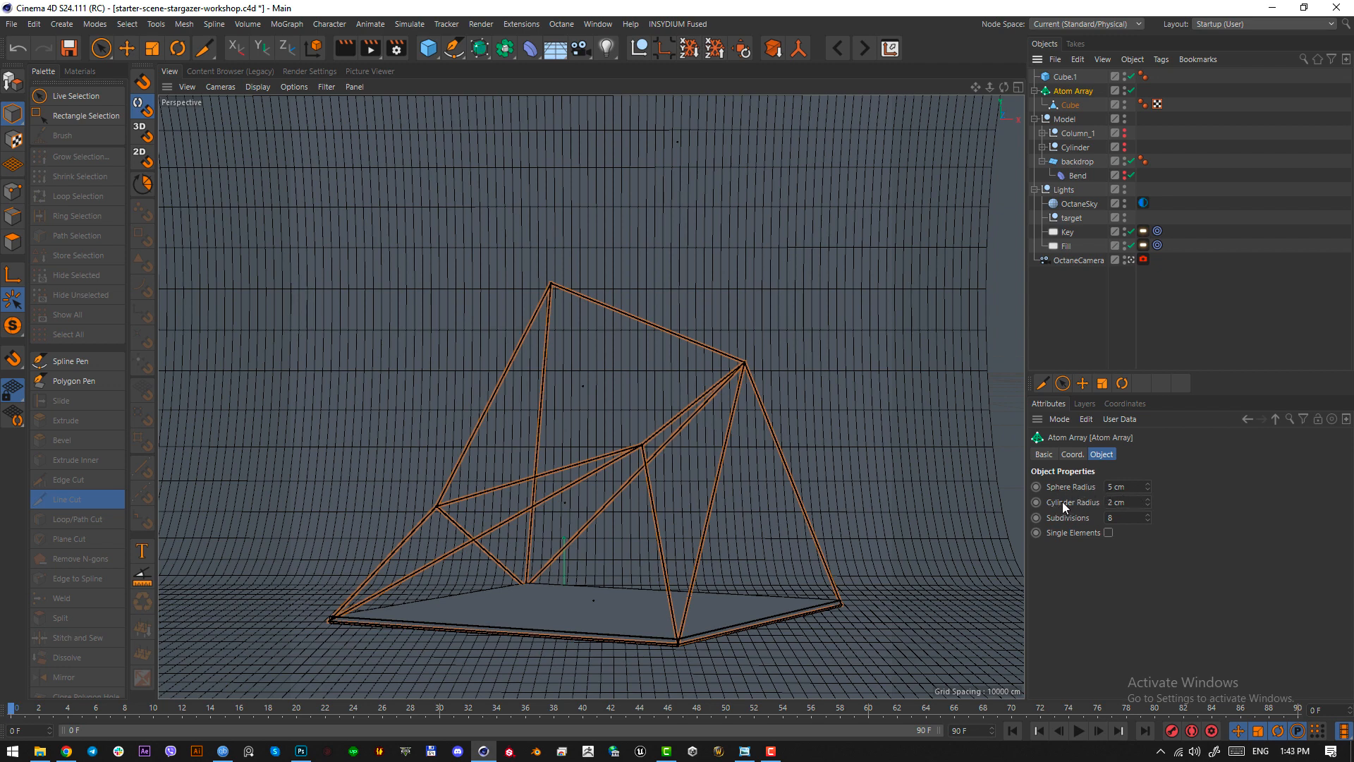
drag(1129, 486, 1100, 486)
text(3)
key(Tab)
text(3)
key(Return)
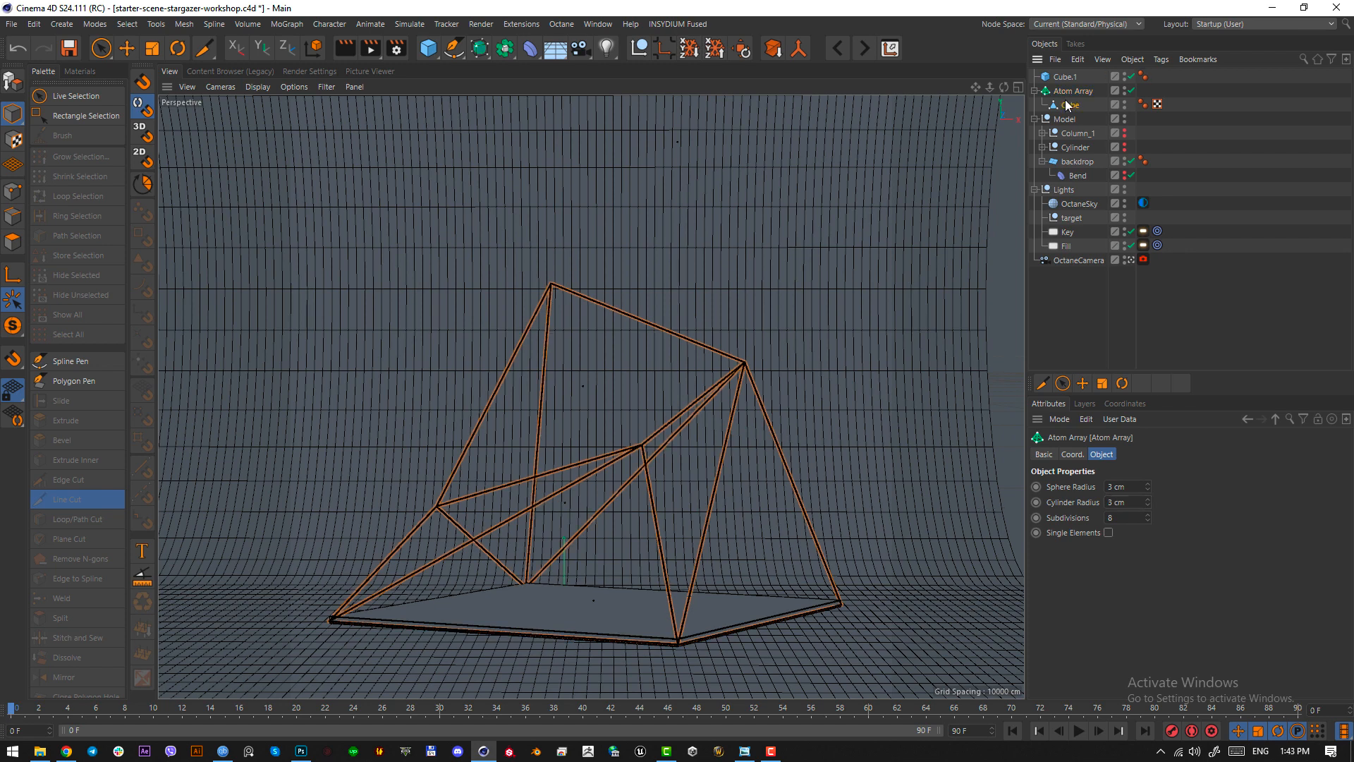
- Lower the wireframe Cube's back top corner point to just above the right top point's height, comparing it with the reference image
click(1070, 104)
click(16, 189)
drag(101, 48, 151, 94)
click(551, 283)
drag(553, 211, 553, 249)
click(746, 753)
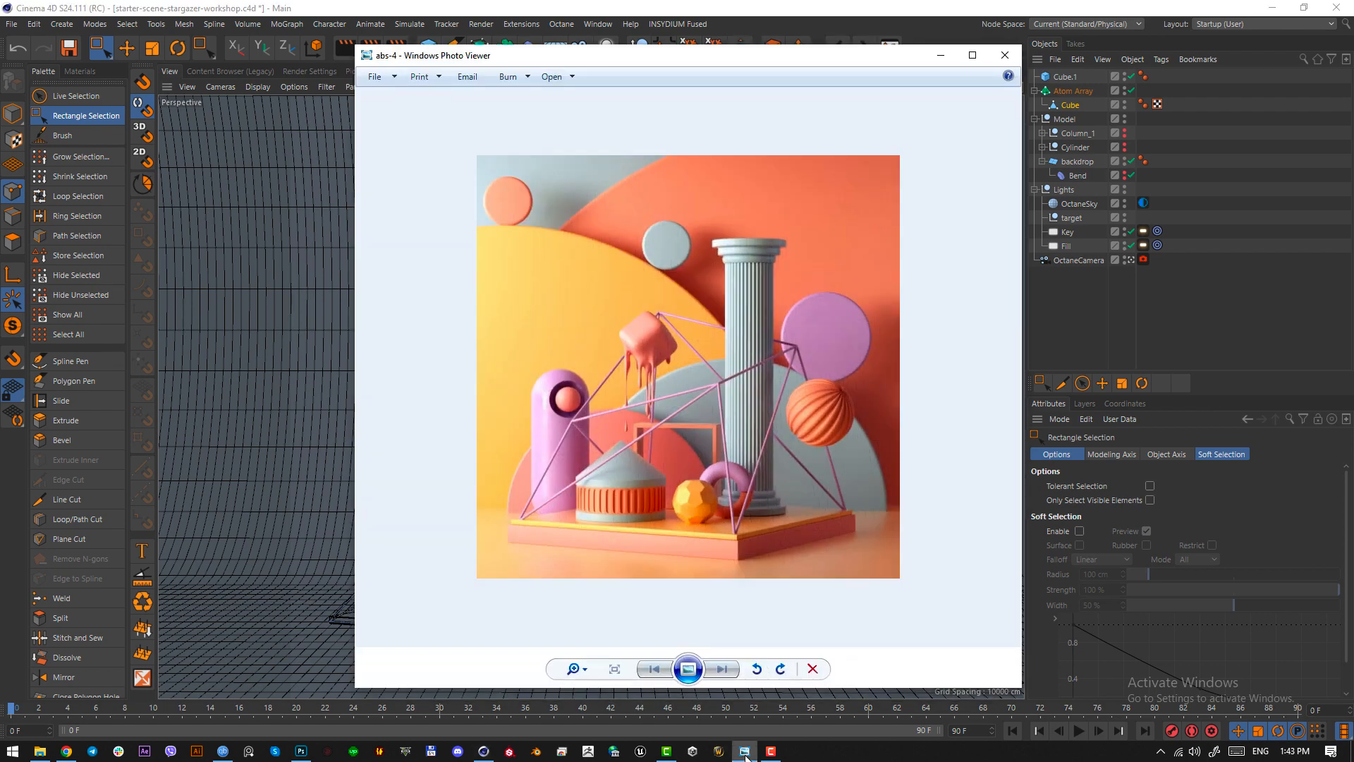
click(745, 754)
click(746, 753)
click(745, 753)
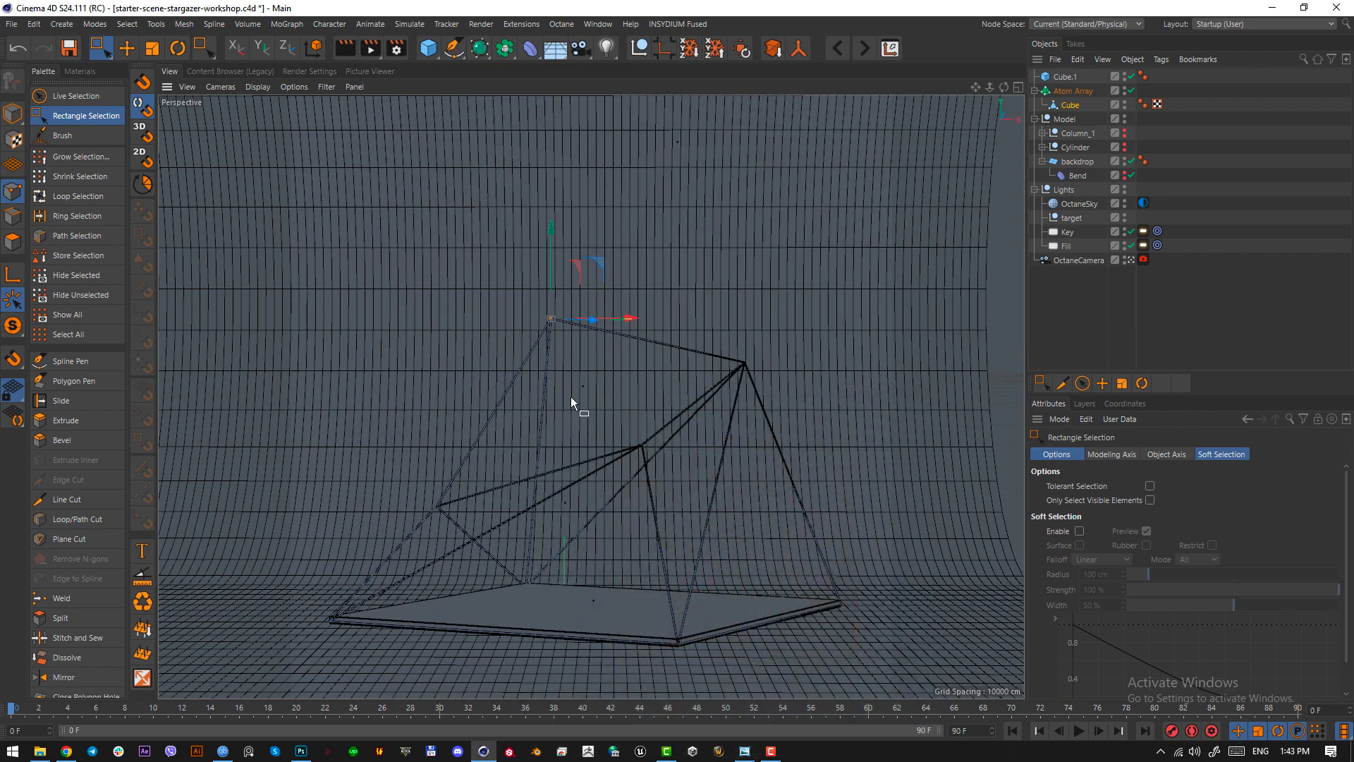
drag(592, 342, 549, 270)
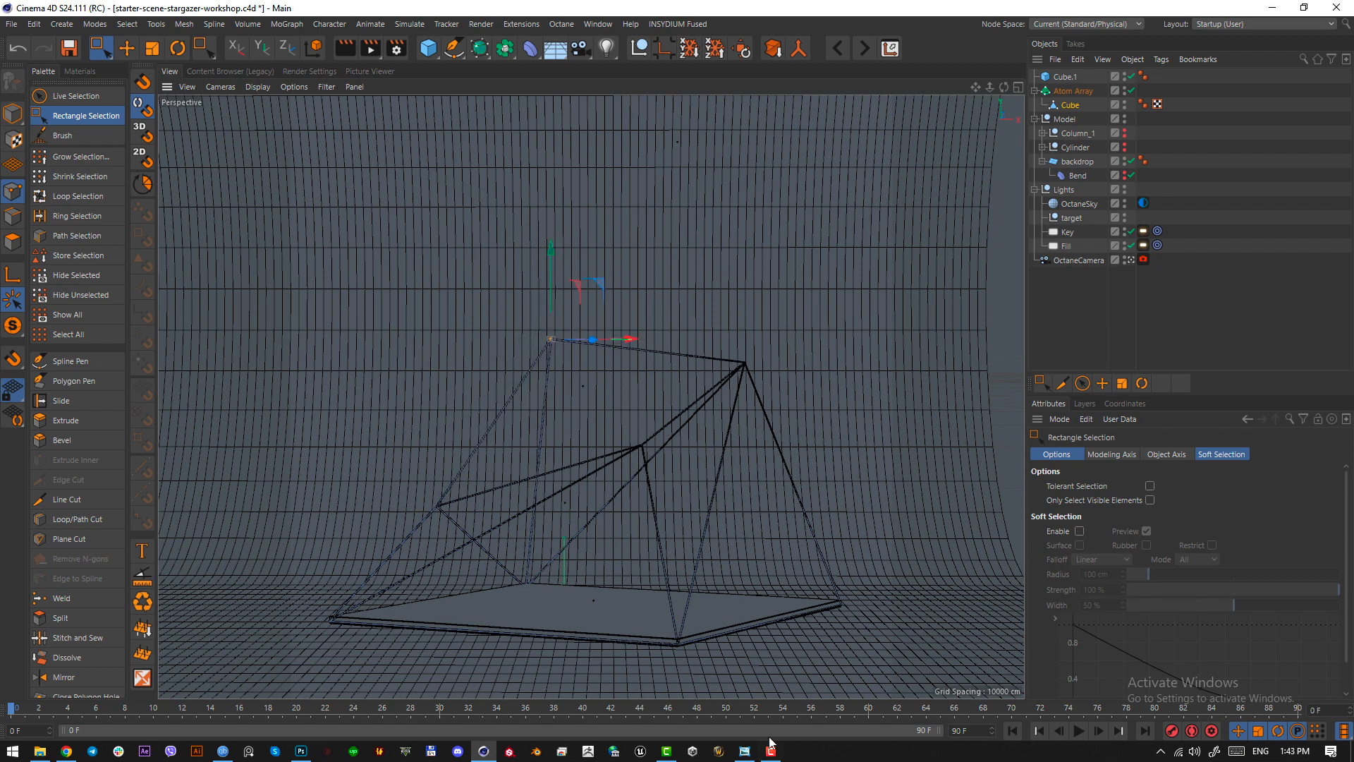
click(745, 754)
click(745, 753)
click(1149, 318)
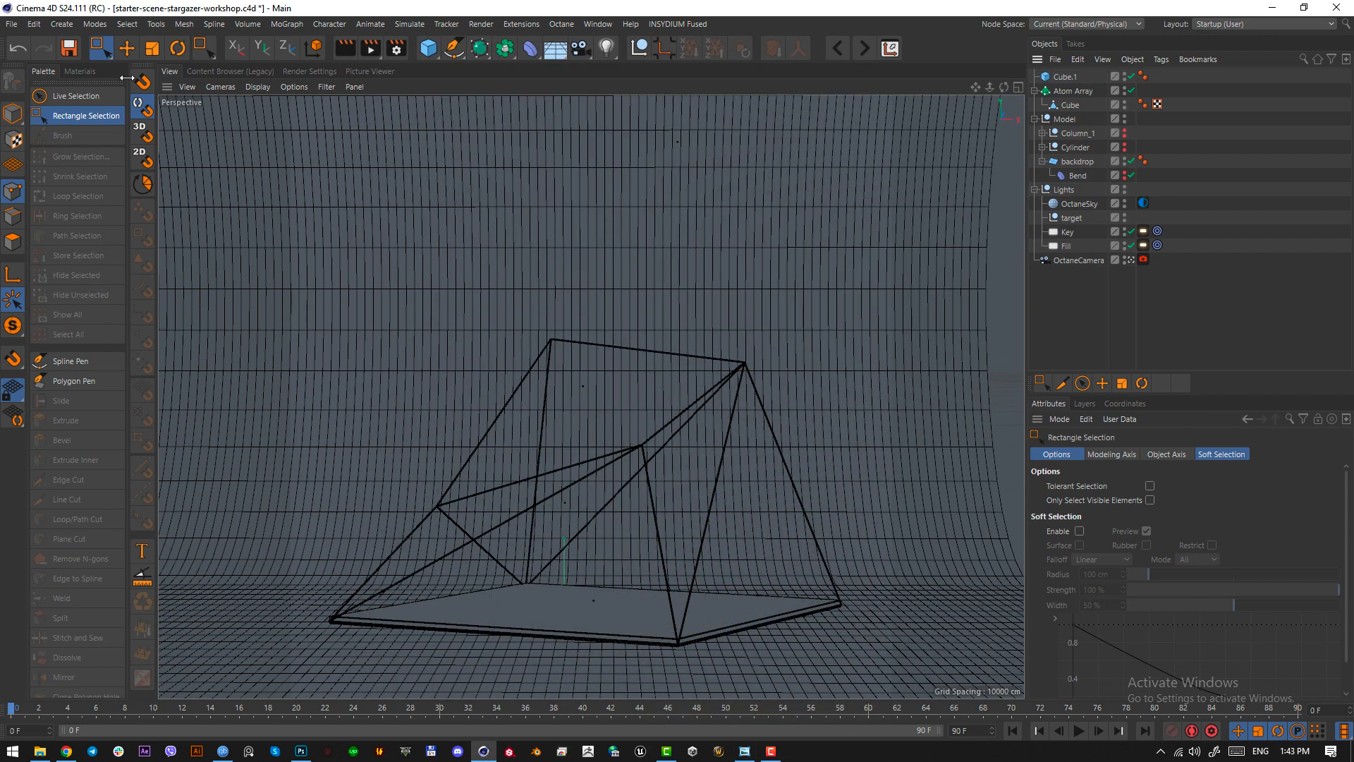
- Try to raise the thin podium slab Cube.1 in the Right view, and undo the move
click(12, 113)
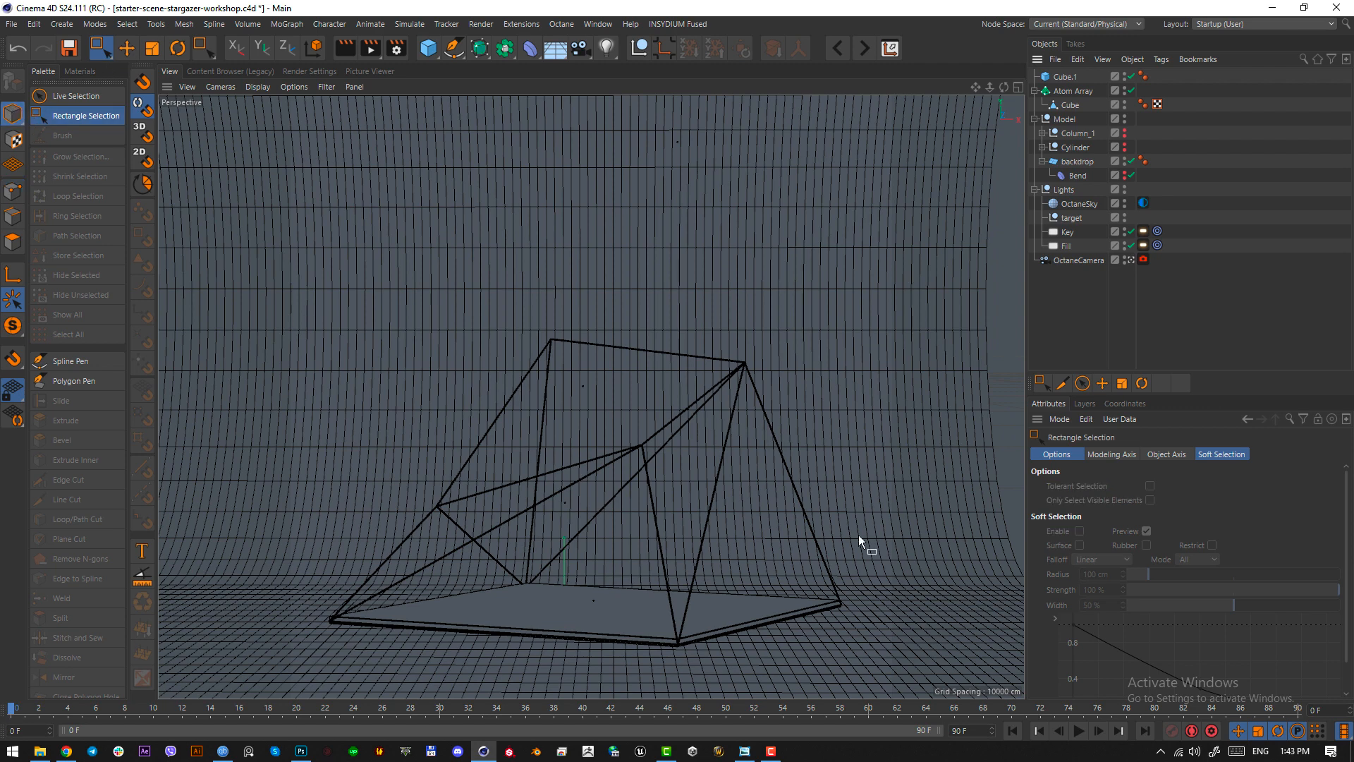
click(128, 48)
click(600, 578)
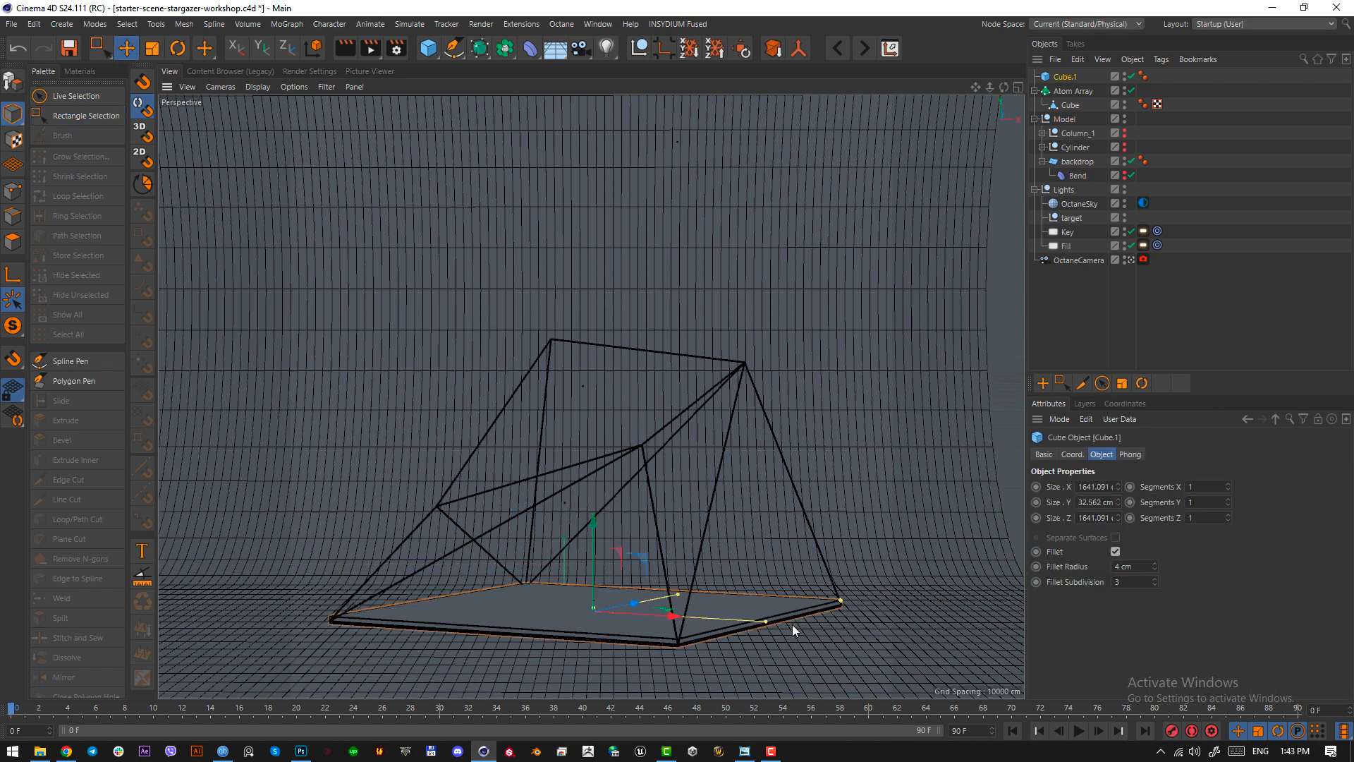
key(F3)
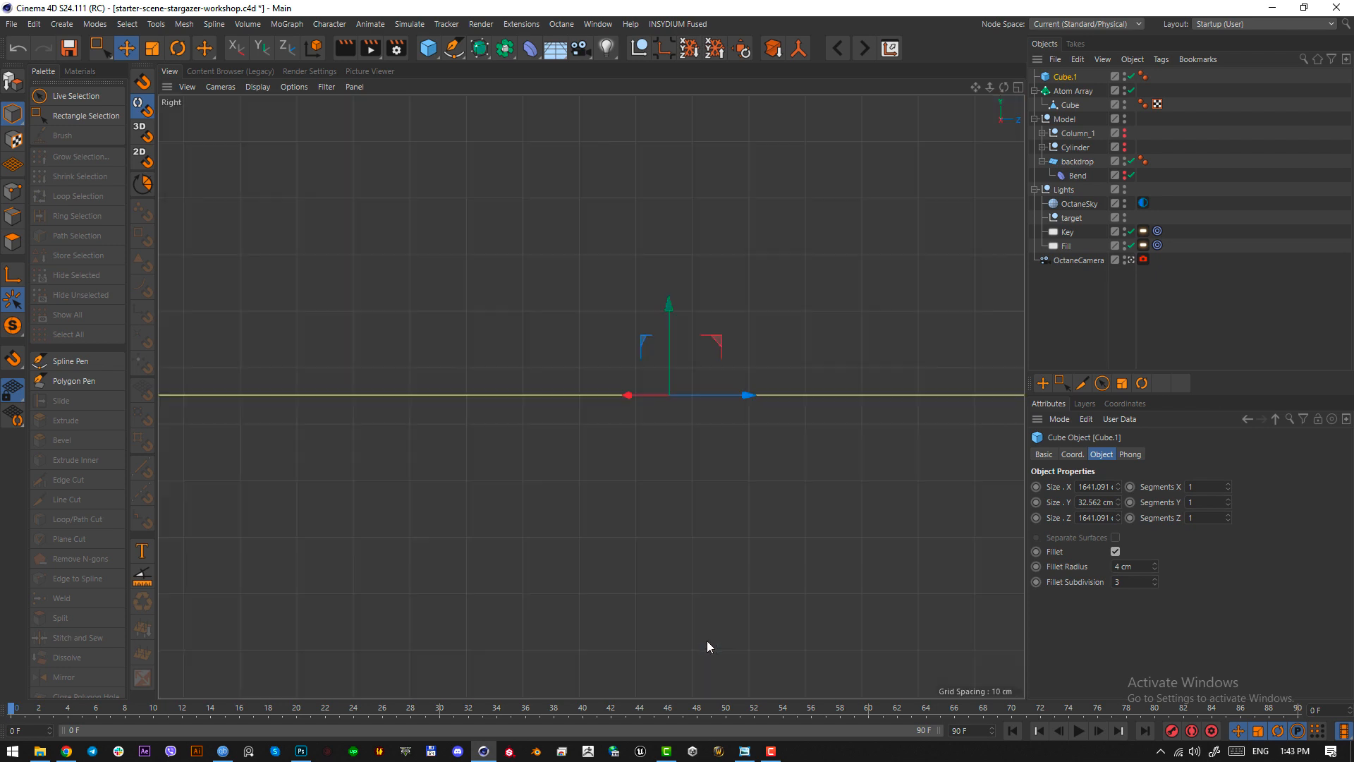
scroll(675, 510, up, 8)
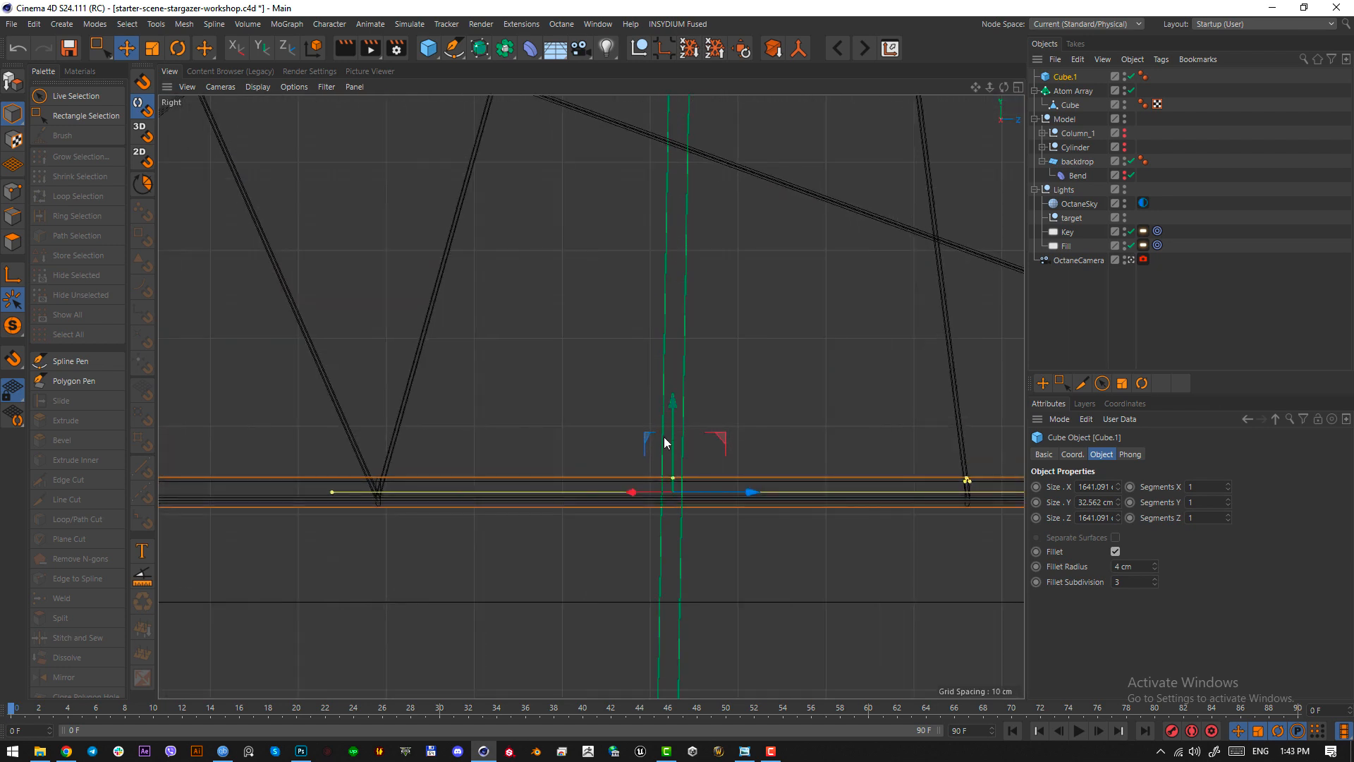
mouse_move(667, 445)
mouse_down()
mouse_move(670, 411)
mouse_move(682, 446)
mouse_up()
key(ctrl+y)
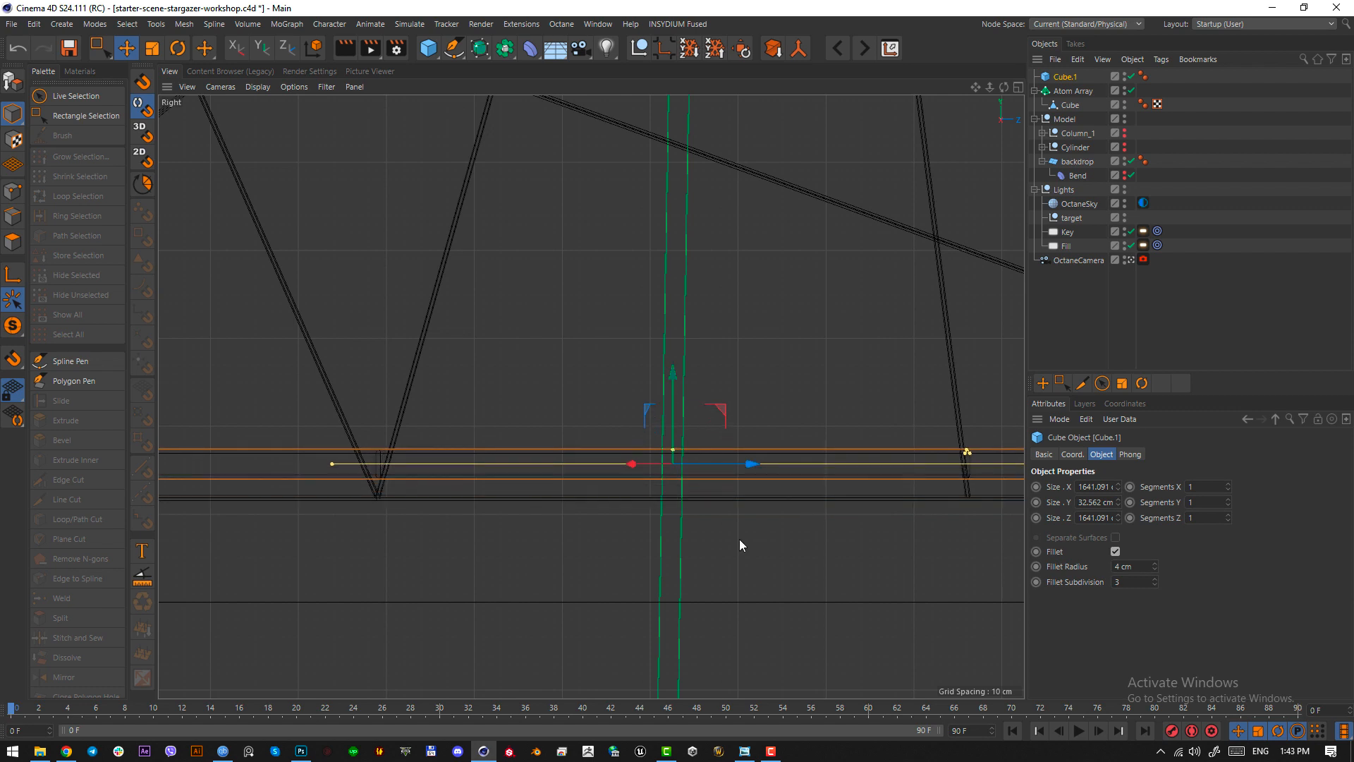
key(ctrl+z)
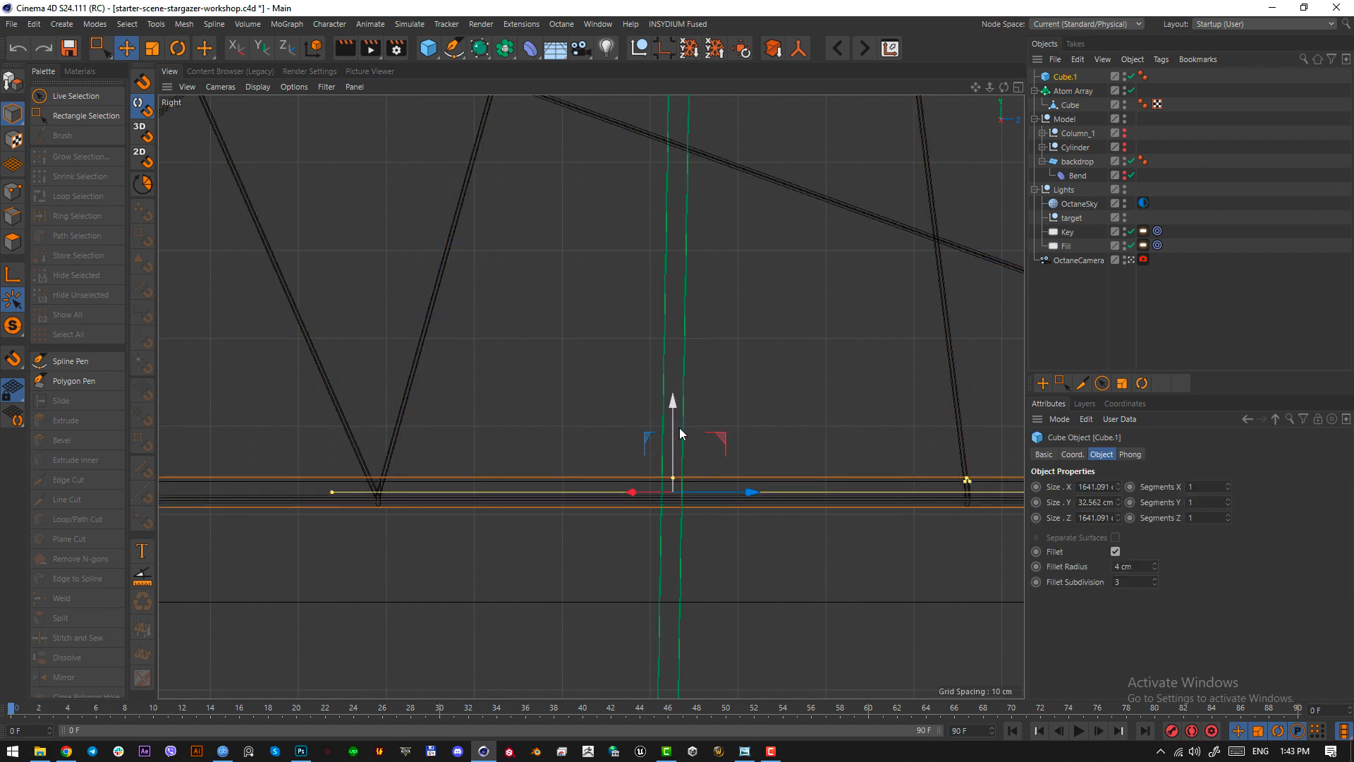
key(F1)
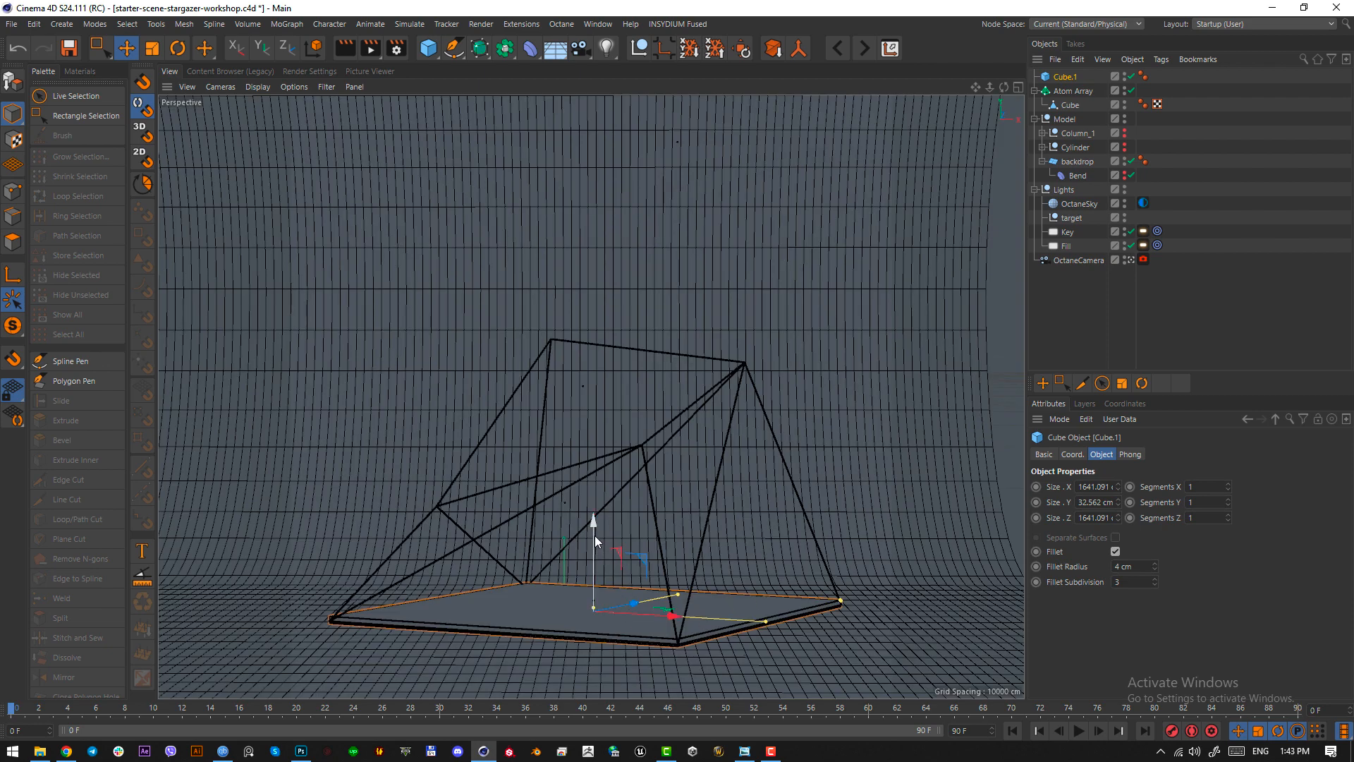
- Duplicate the thin podium slab directly below itself in the Right view and thicken the copy to about 112 cm high
key(F3)
drag(680, 401, 675, 462)
mouse_move(673, 536)
mouse_down()
mouse_move(669, 476)
mouse_move(676, 519)
mouse_up()
key(F1)
click(826, 538)
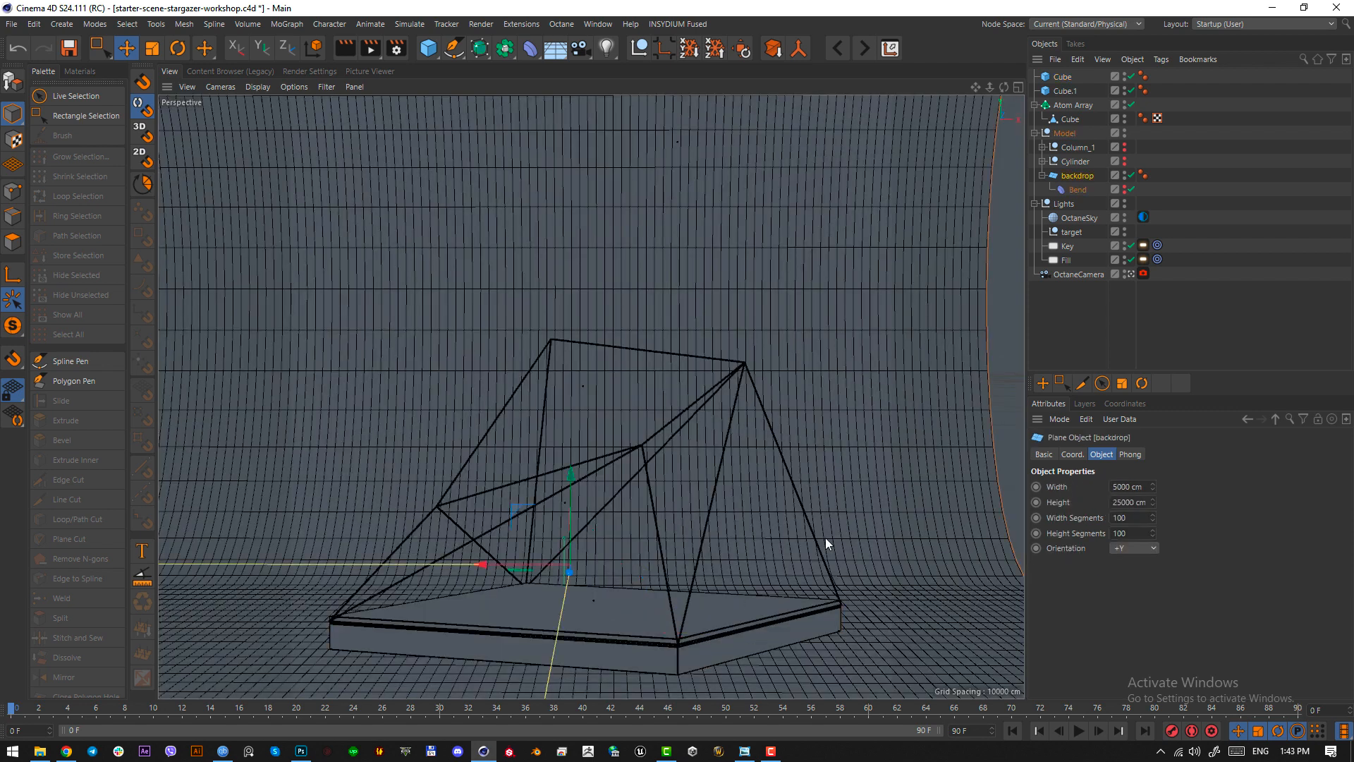
- Try to raise the Atom Array wireframe slightly above the podium, and undo the move
click(709, 656)
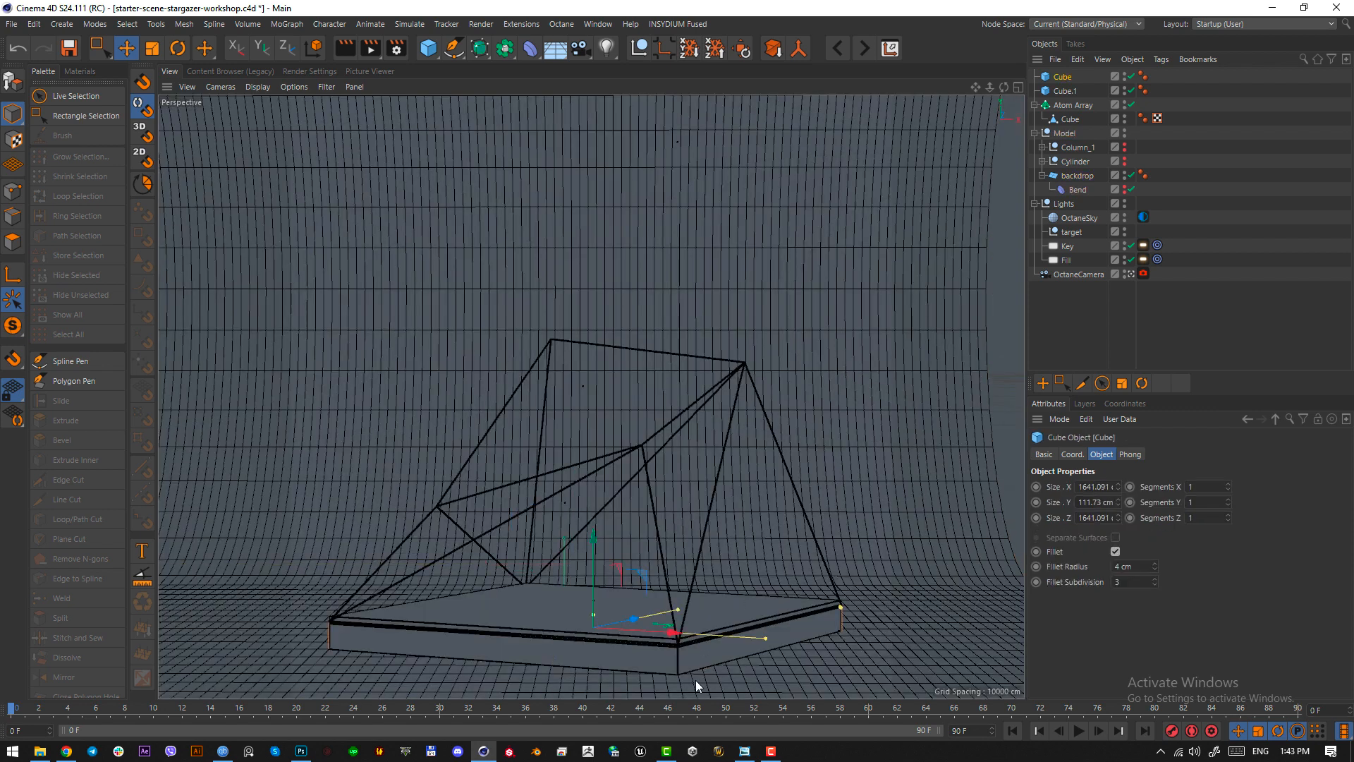
click(805, 611)
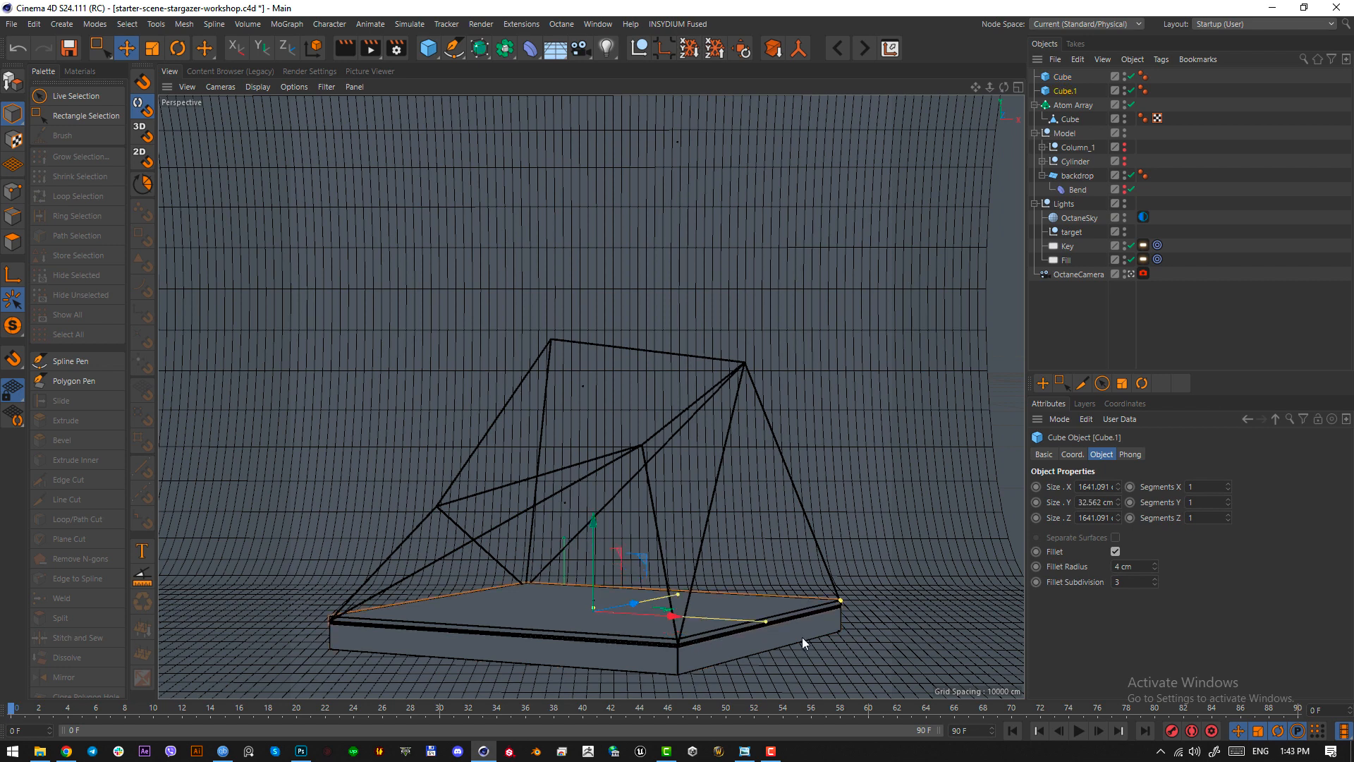
click(699, 646)
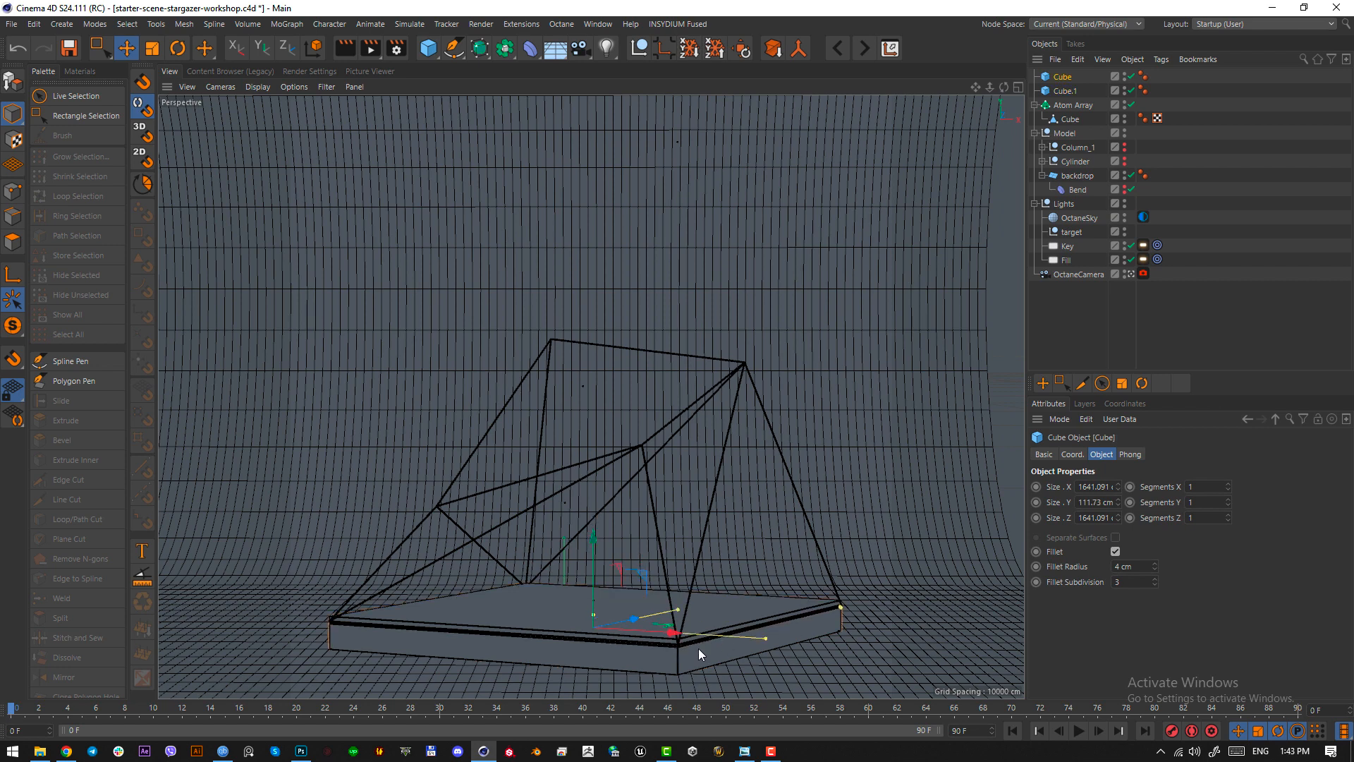
click(715, 481)
drag(594, 545, 595, 526)
key(ctrl+z)
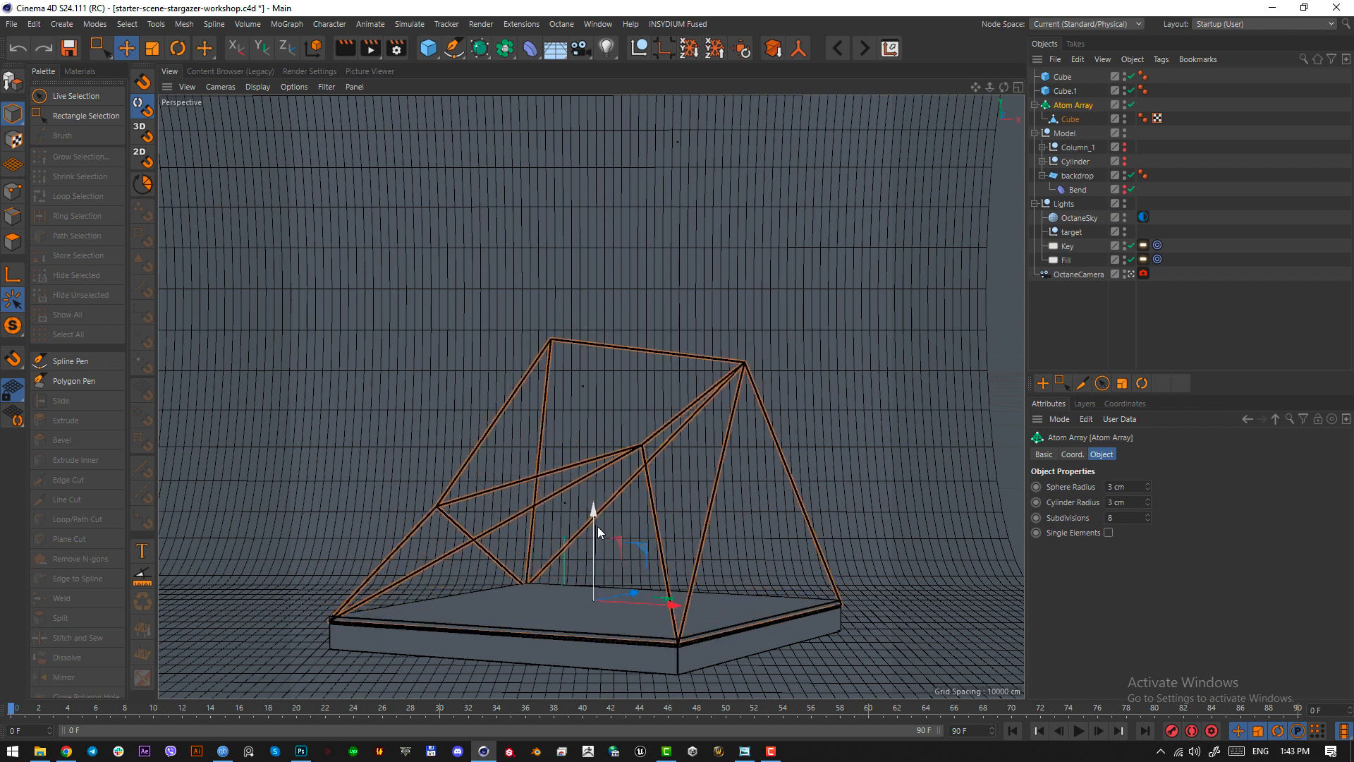
- Select the base points of the wireframe Cube in the Right view and scale them slightly inward from the podium's edges
click(1070, 119)
key(F3)
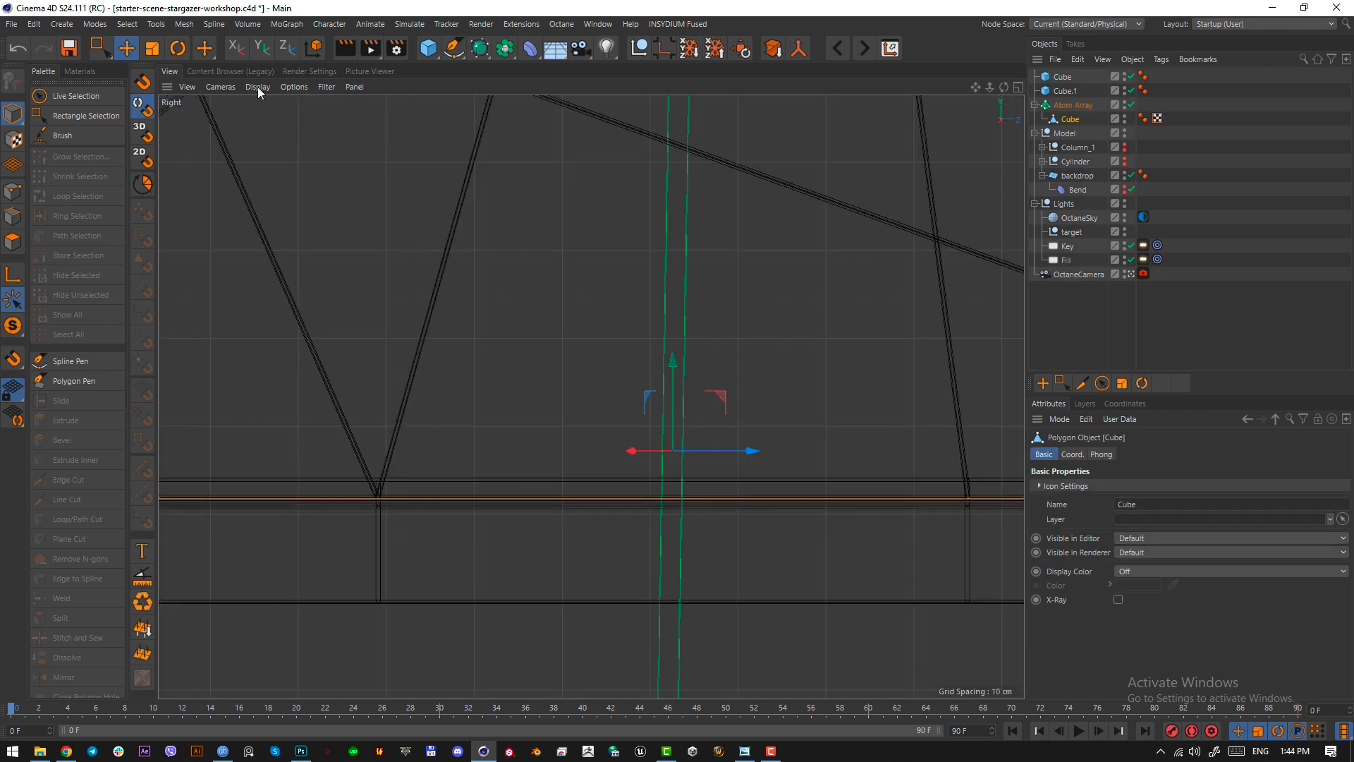
drag(97, 53, 153, 91)
click(153, 91)
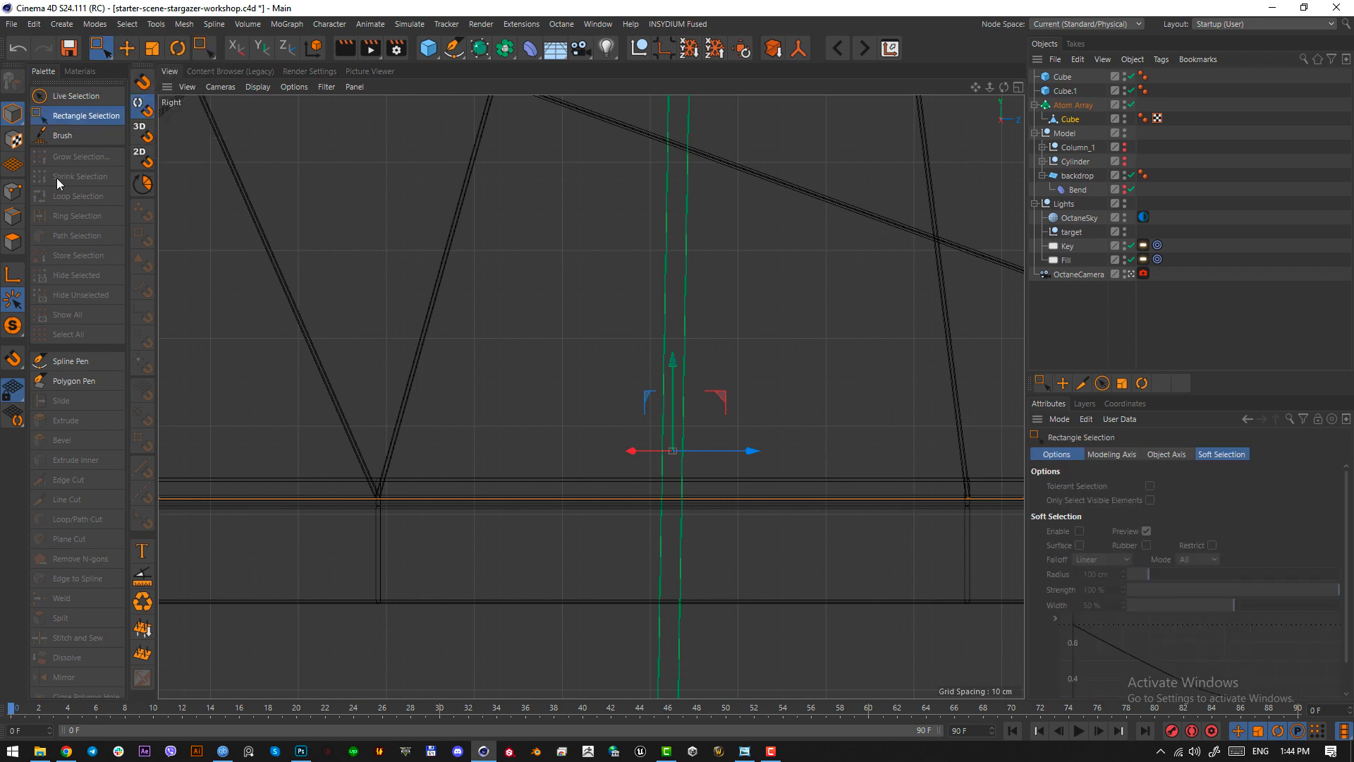
click(12, 191)
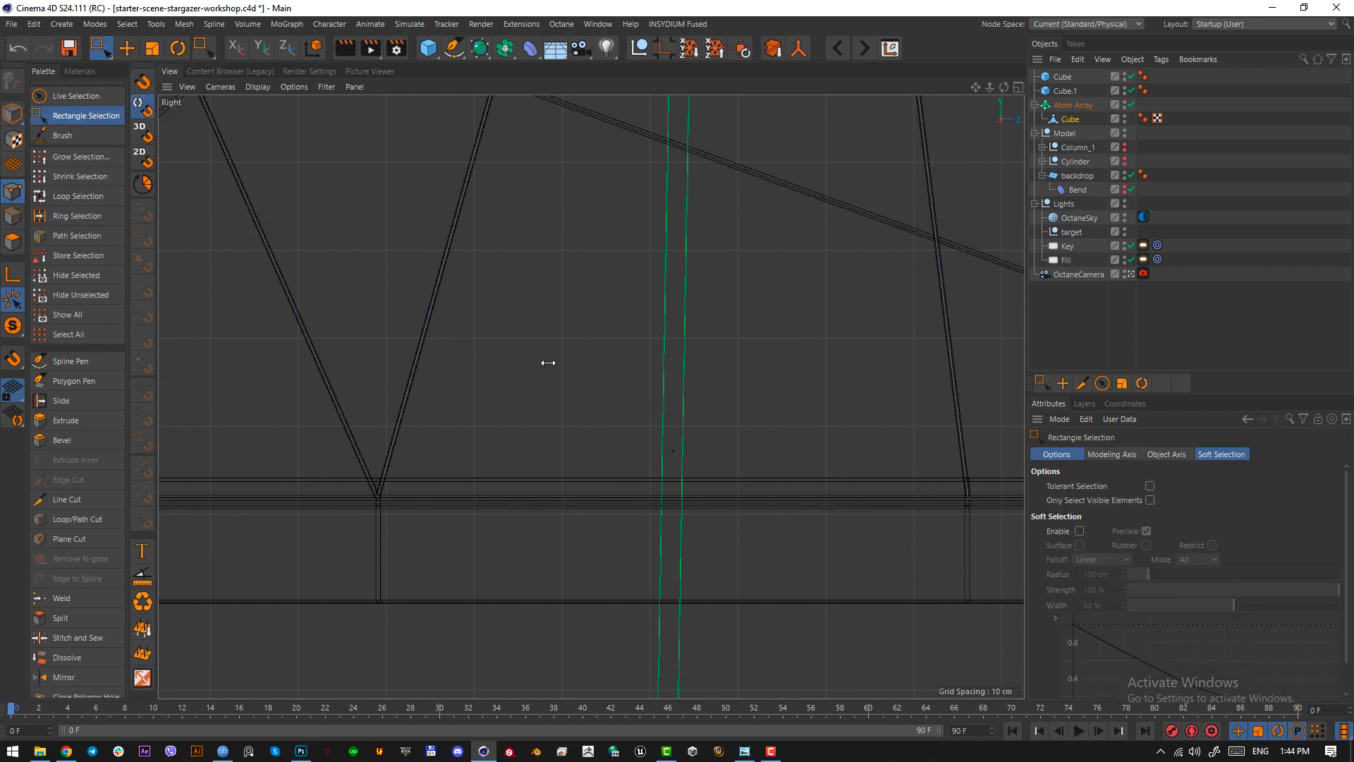
scroll(573, 355, down, 10)
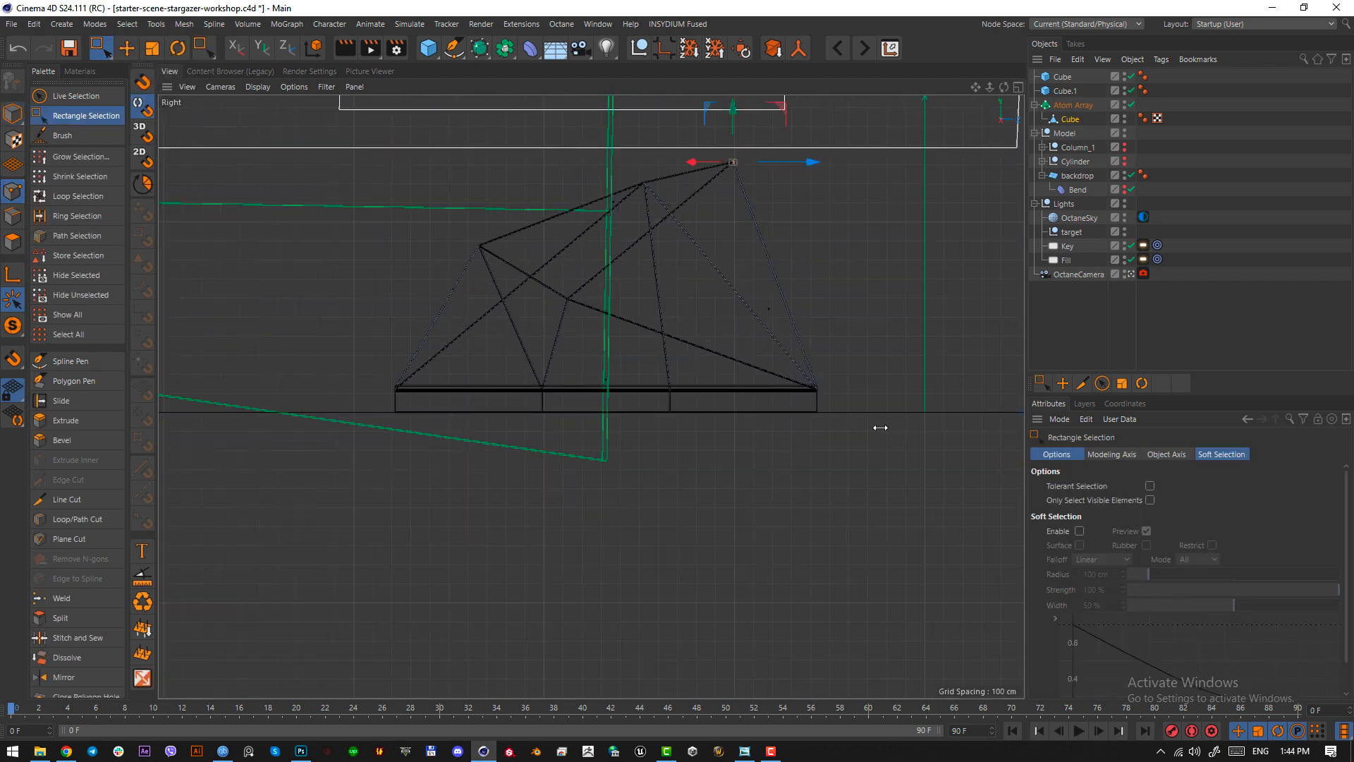
drag(867, 421, 281, 372)
key(t)
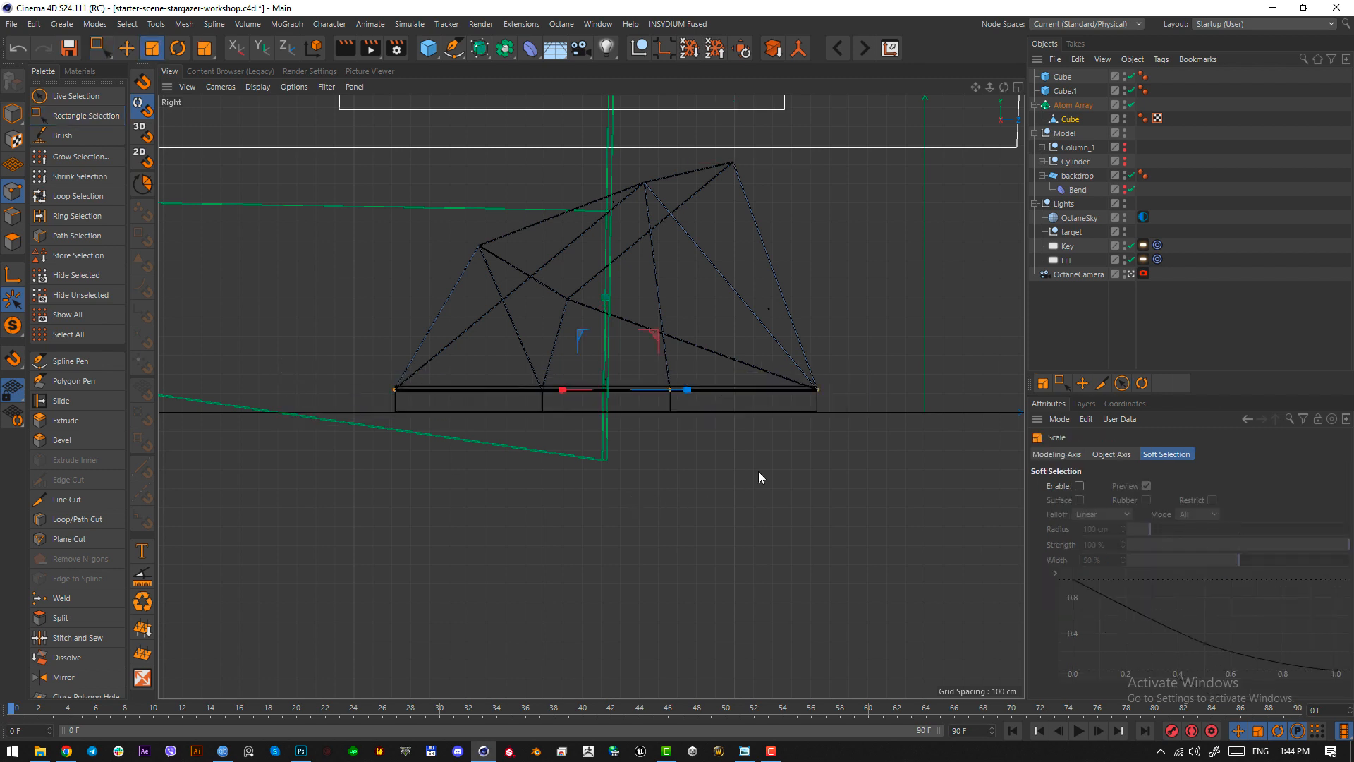
drag(759, 472, 745, 468)
key(F1)
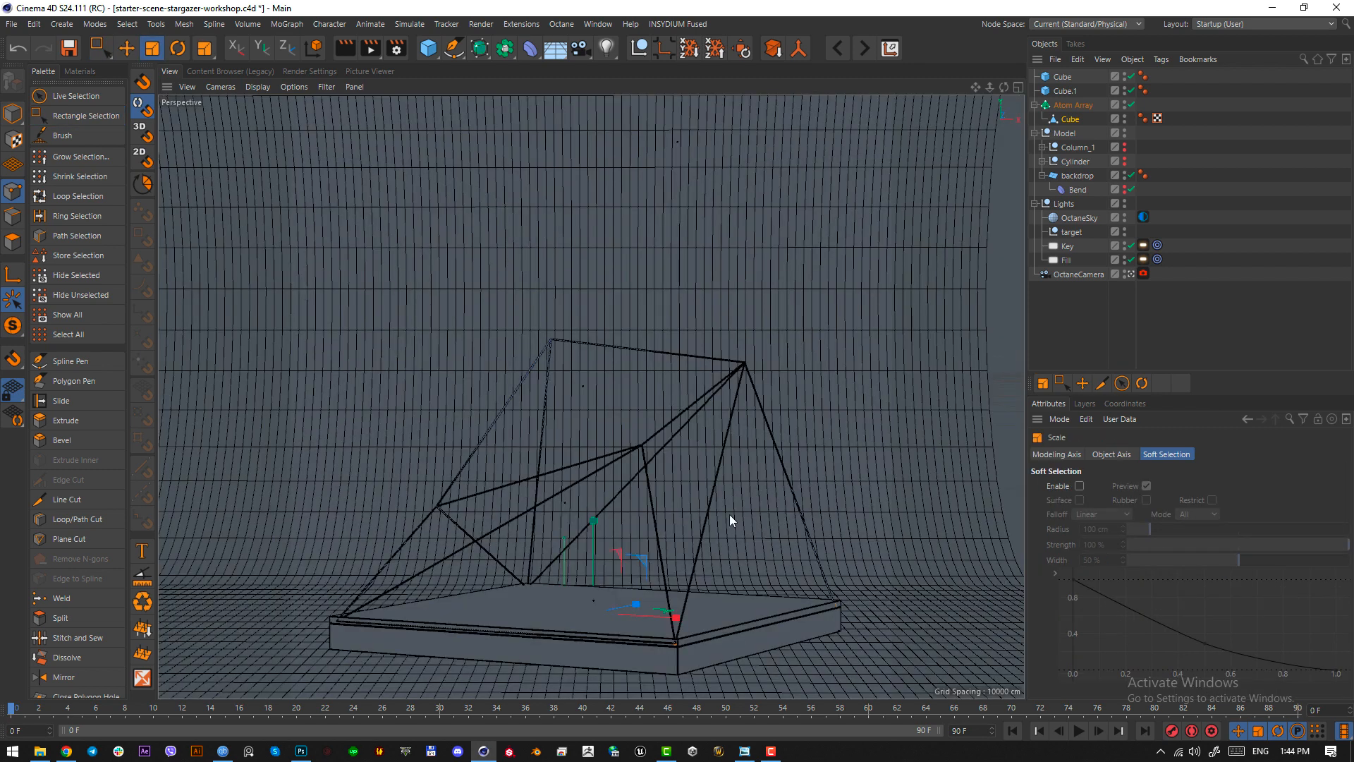
drag(847, 629, 832, 625)
click(13, 113)
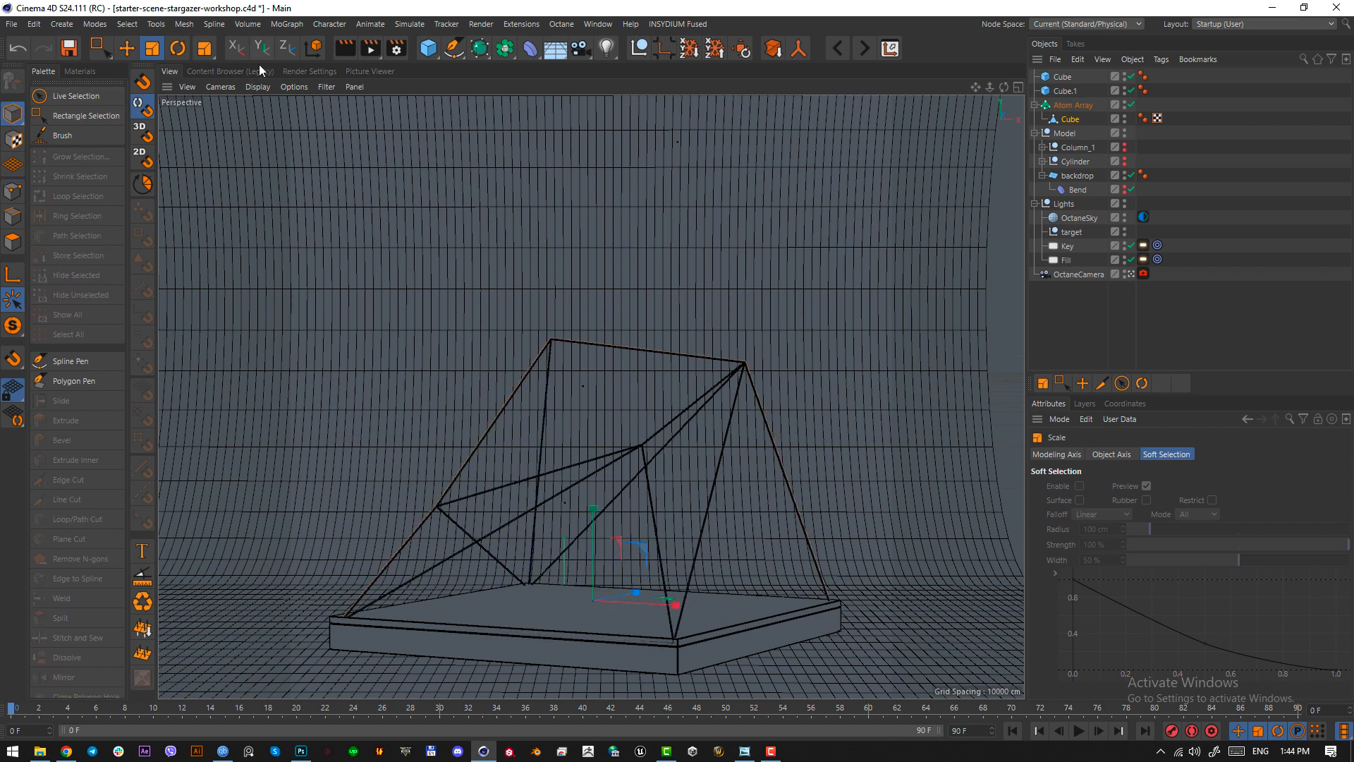
- Save the scene and compare the wireframe on the podium with the reference image
click(127, 48)
key(ctrl+s)
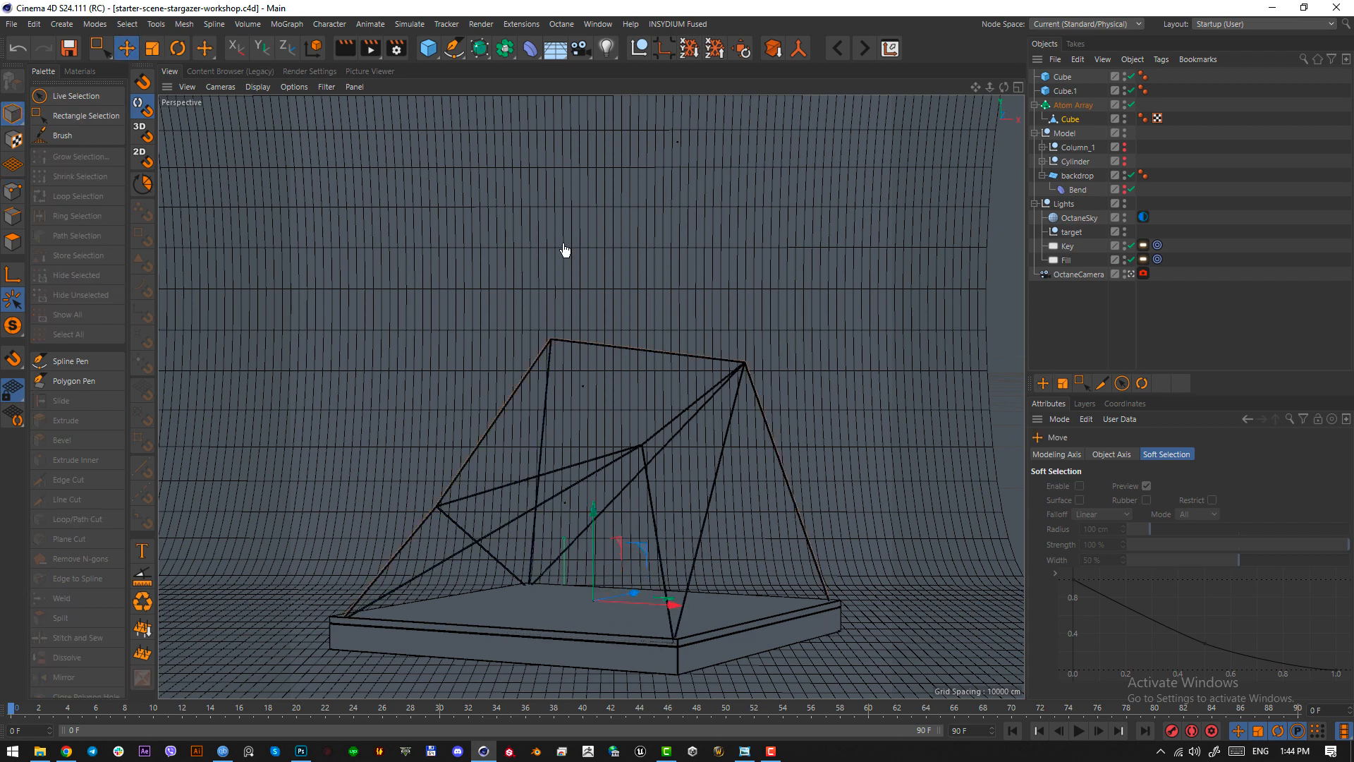
click(752, 752)
click(753, 753)
click(750, 756)
click(749, 757)
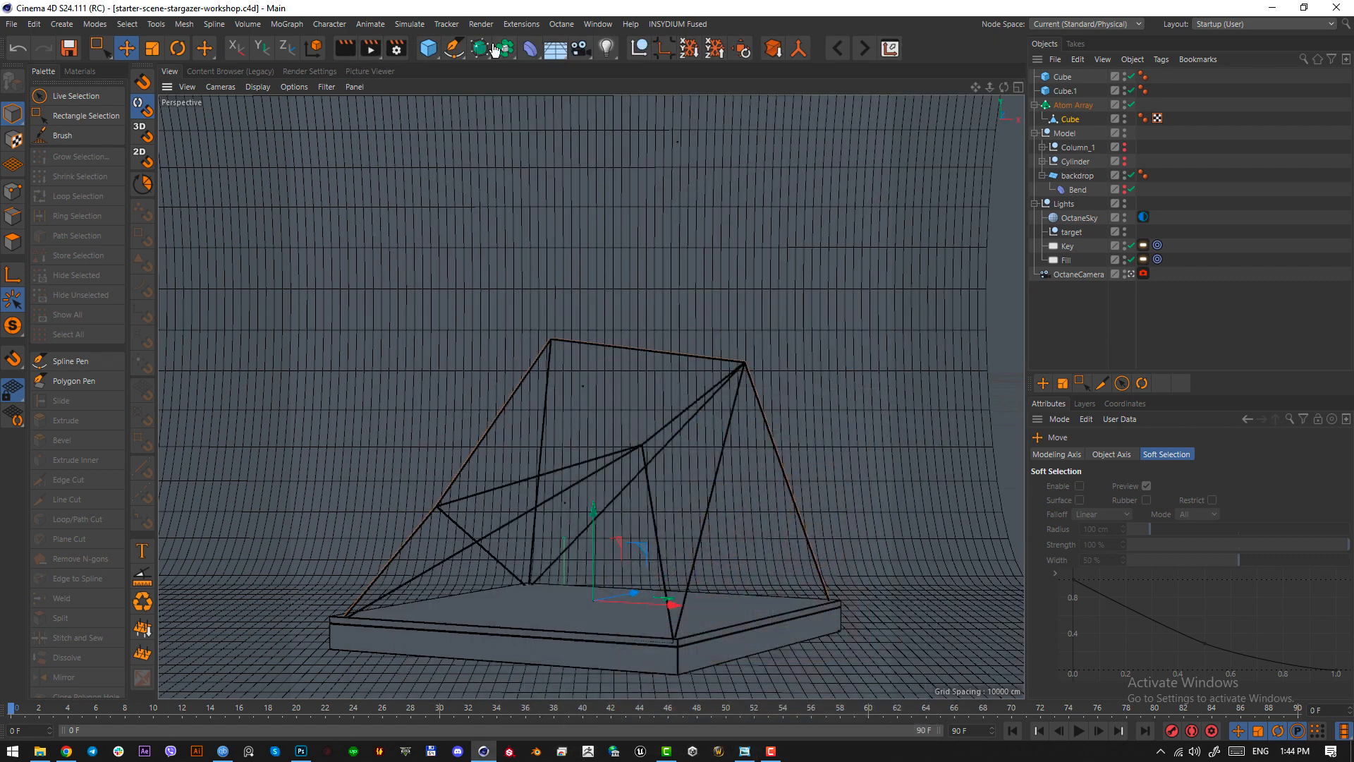
- Add a Platonic primitive and place it on top of the podium, near the wireframe's front corner
click(429, 48)
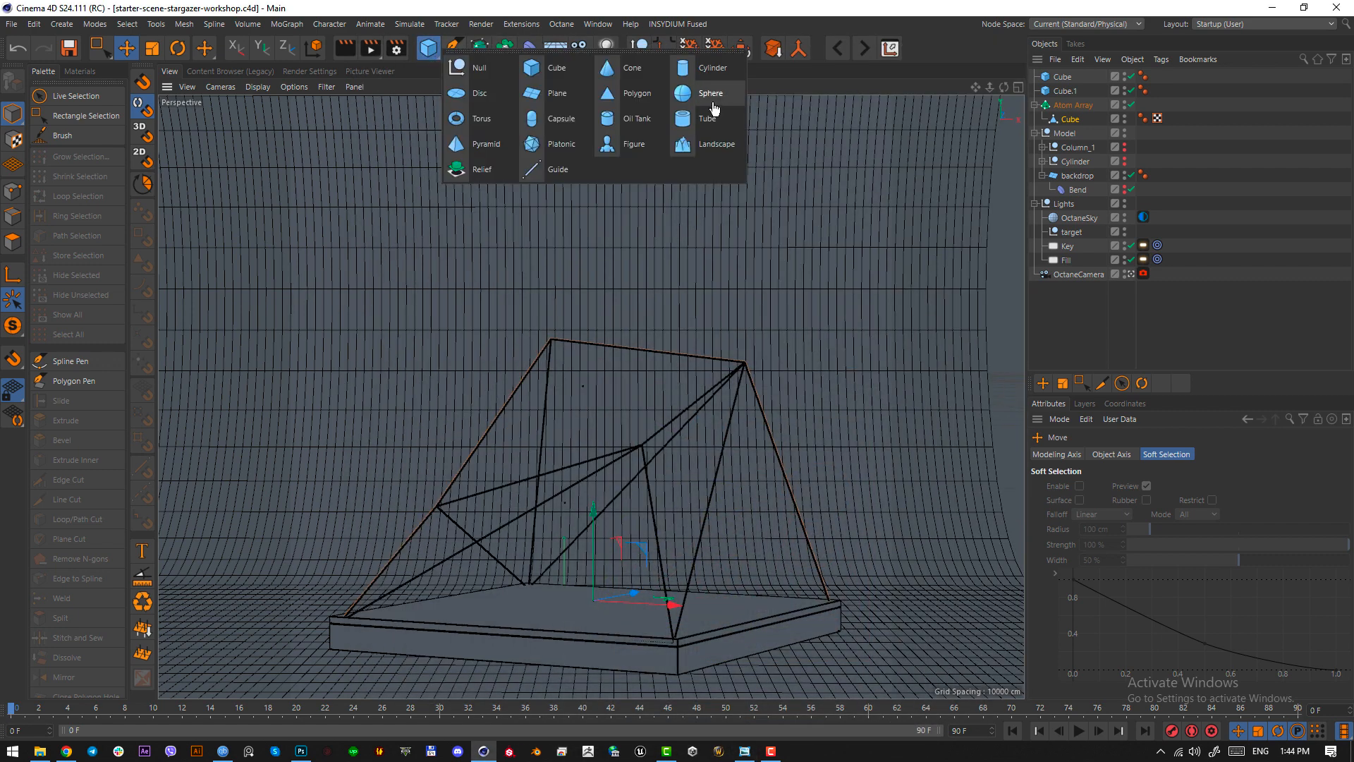
click(550, 144)
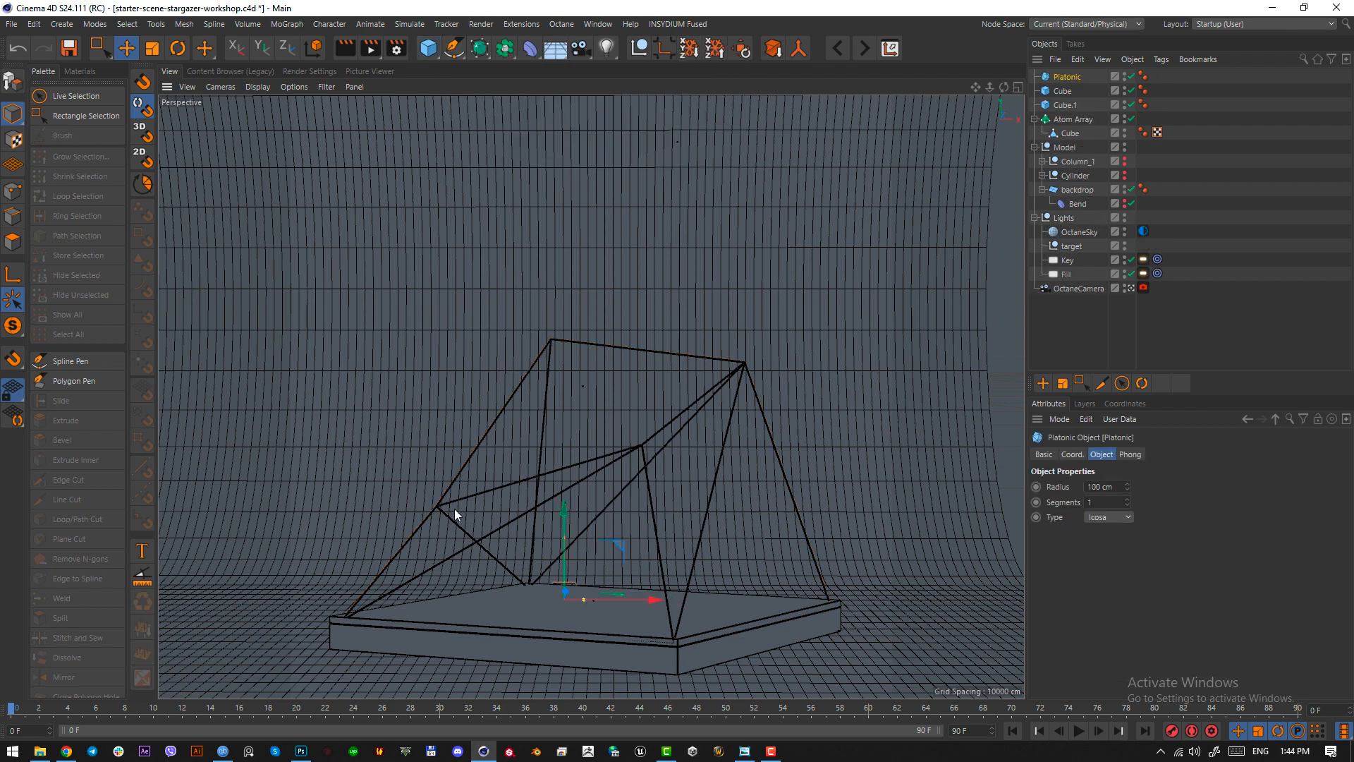
key(F2)
scroll(662, 495, up, 2)
drag(563, 255, 609, 511)
key(F1)
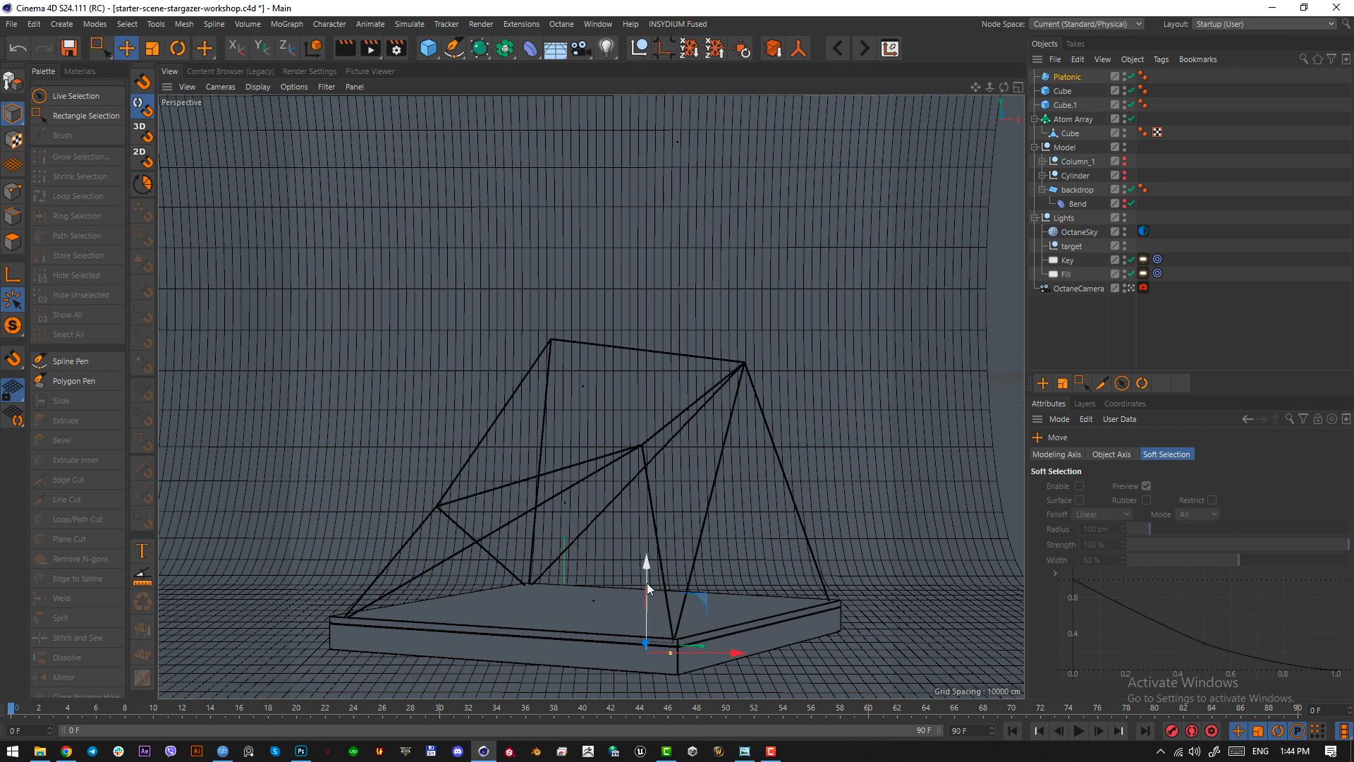
drag(646, 582, 644, 527)
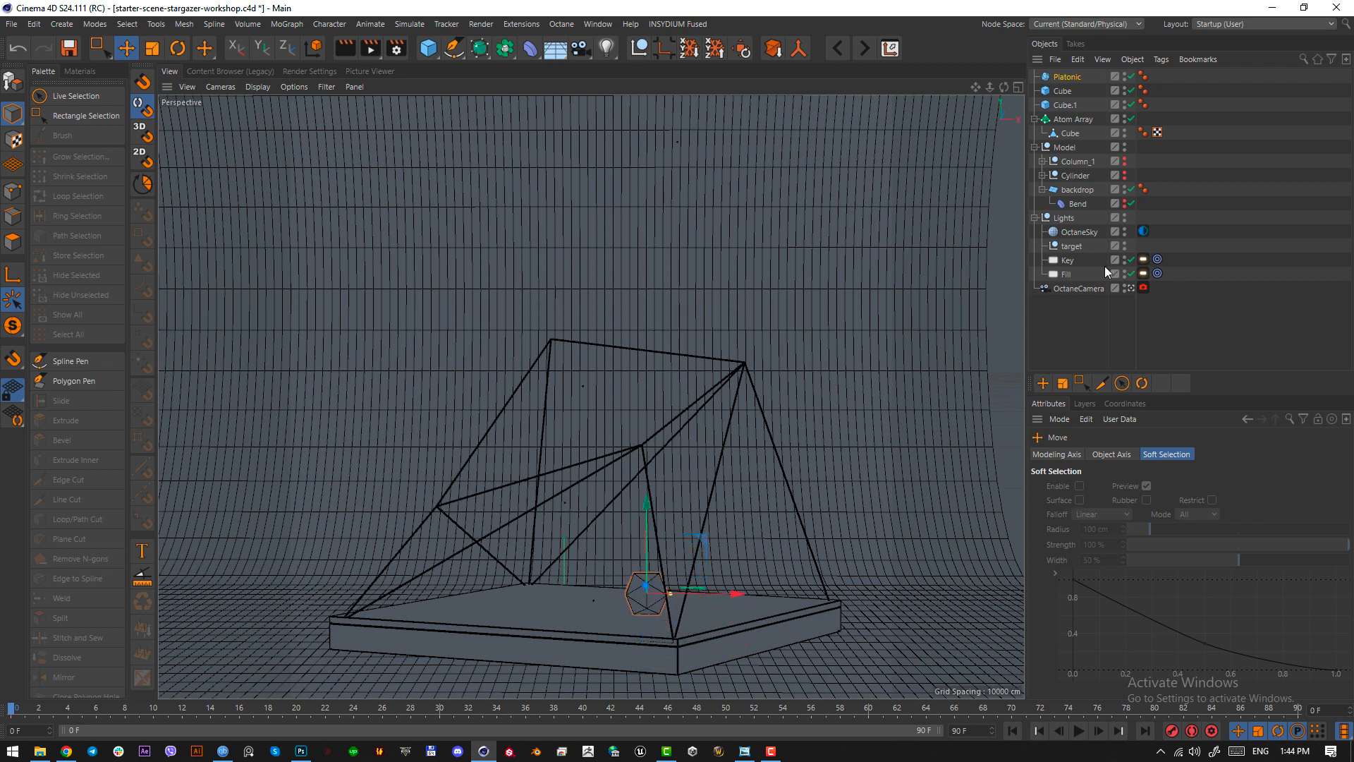
- Move the Platonic, Cube, Cube.1 and Atom Array objects into the Model null and collapse the Lights group
click(1070, 79)
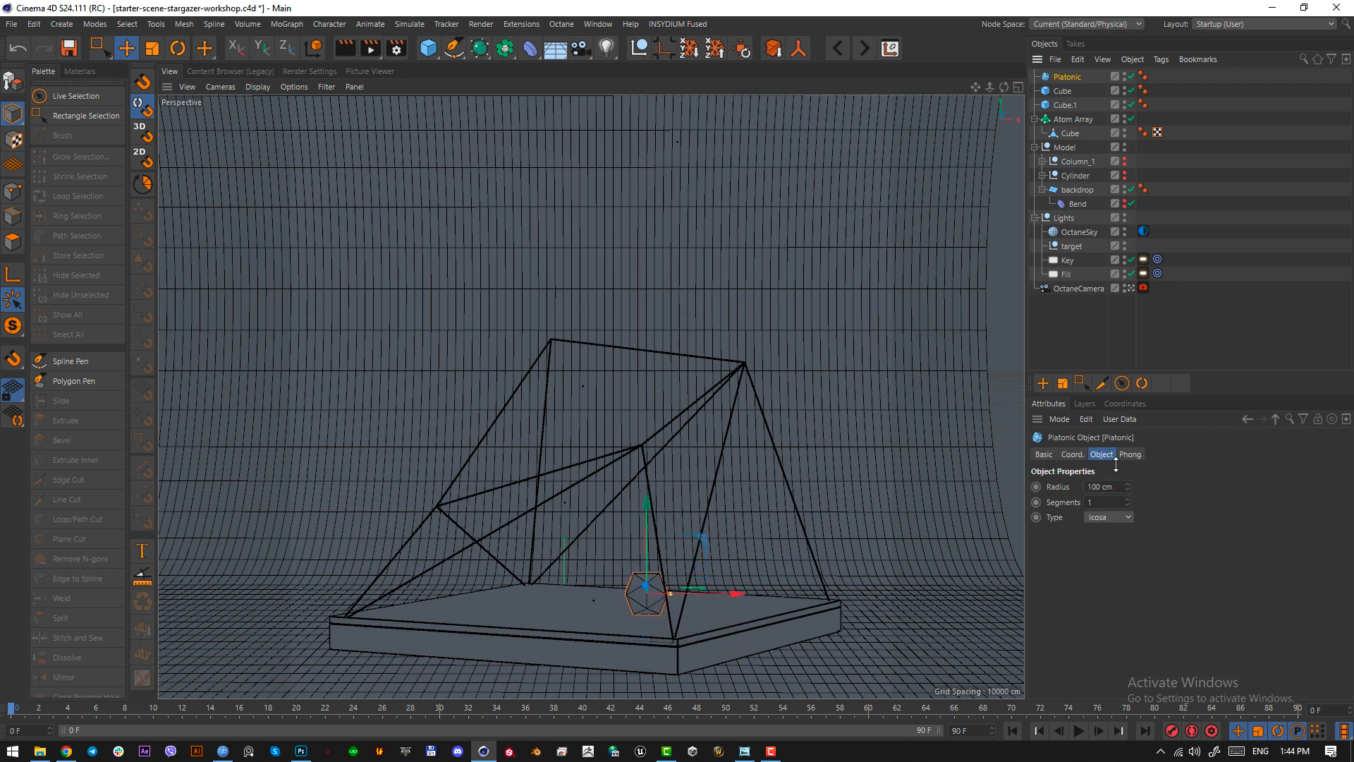
click(1034, 119)
drag(1157, 121, 1053, 63)
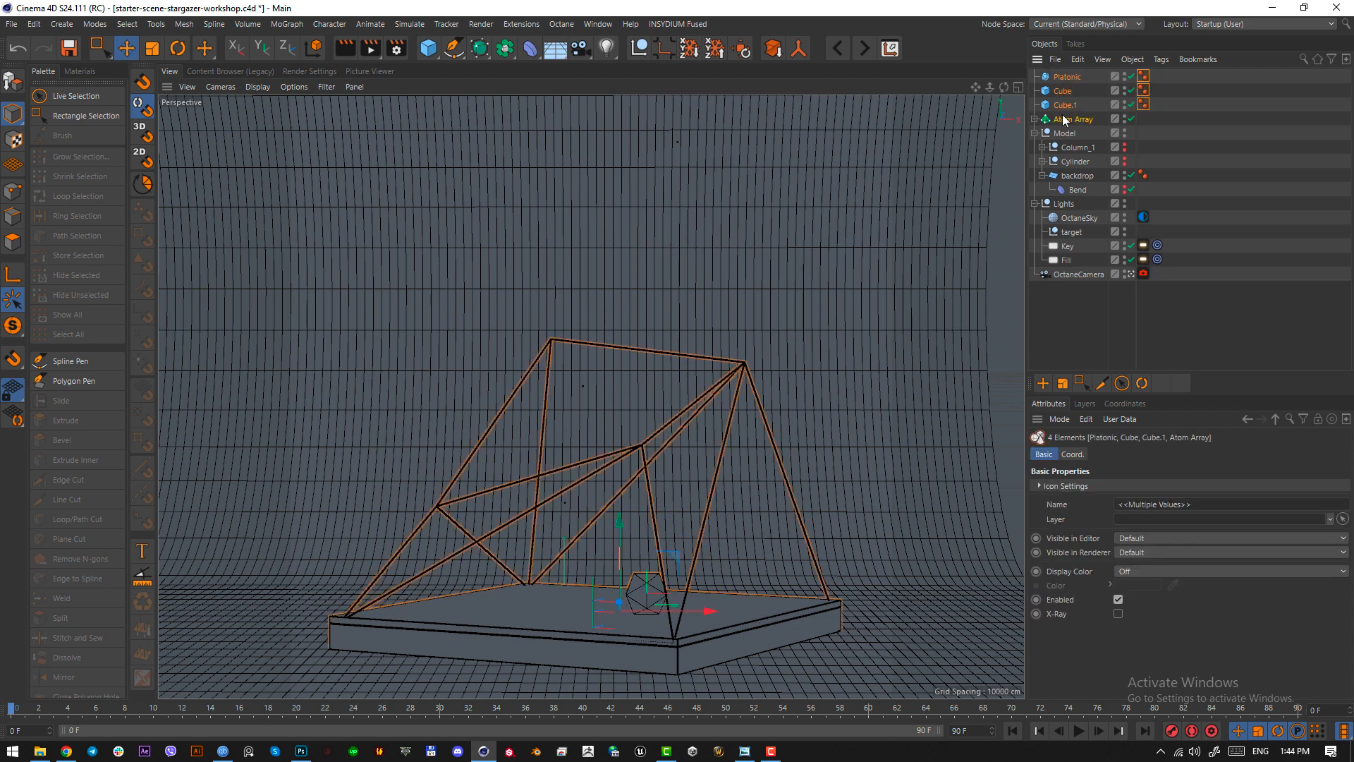
drag(1066, 119, 1065, 134)
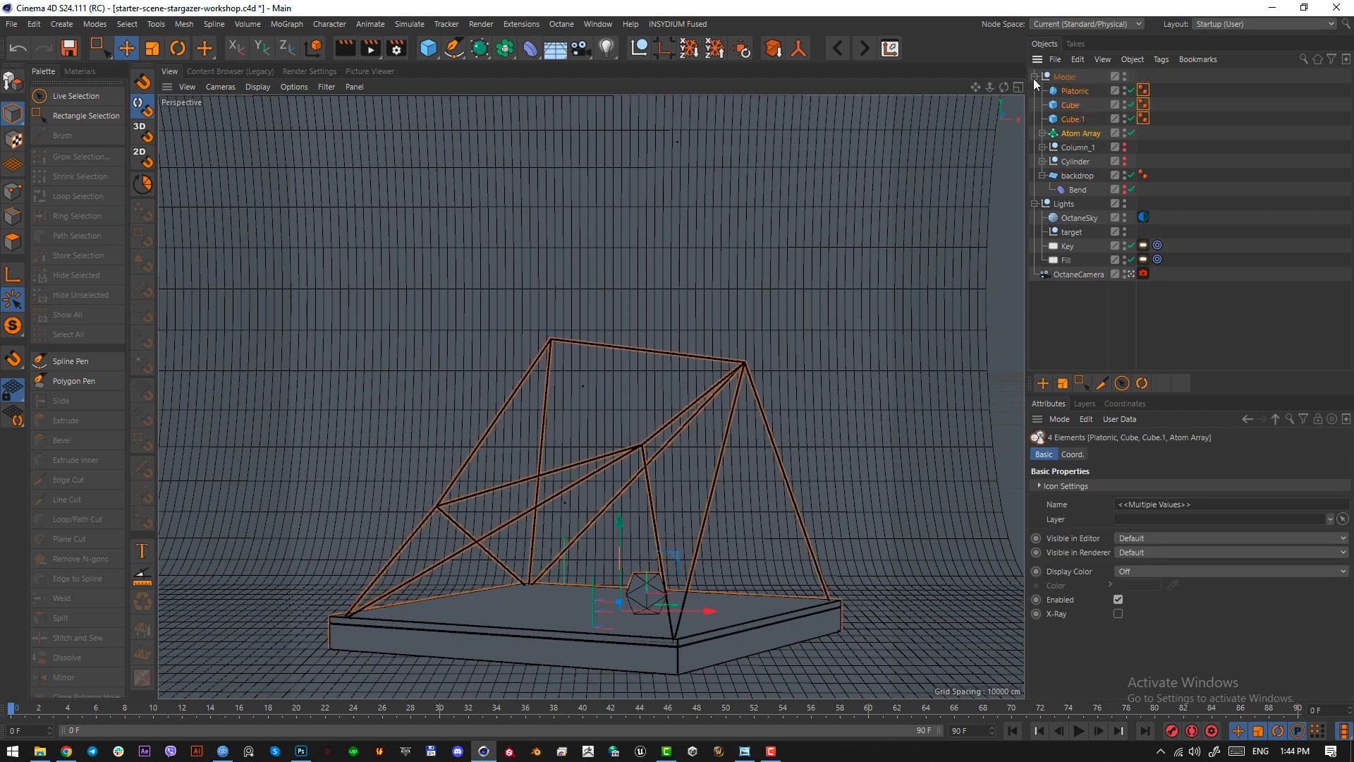
click(1035, 76)
click(1035, 90)
click(1089, 216)
click(1067, 92)
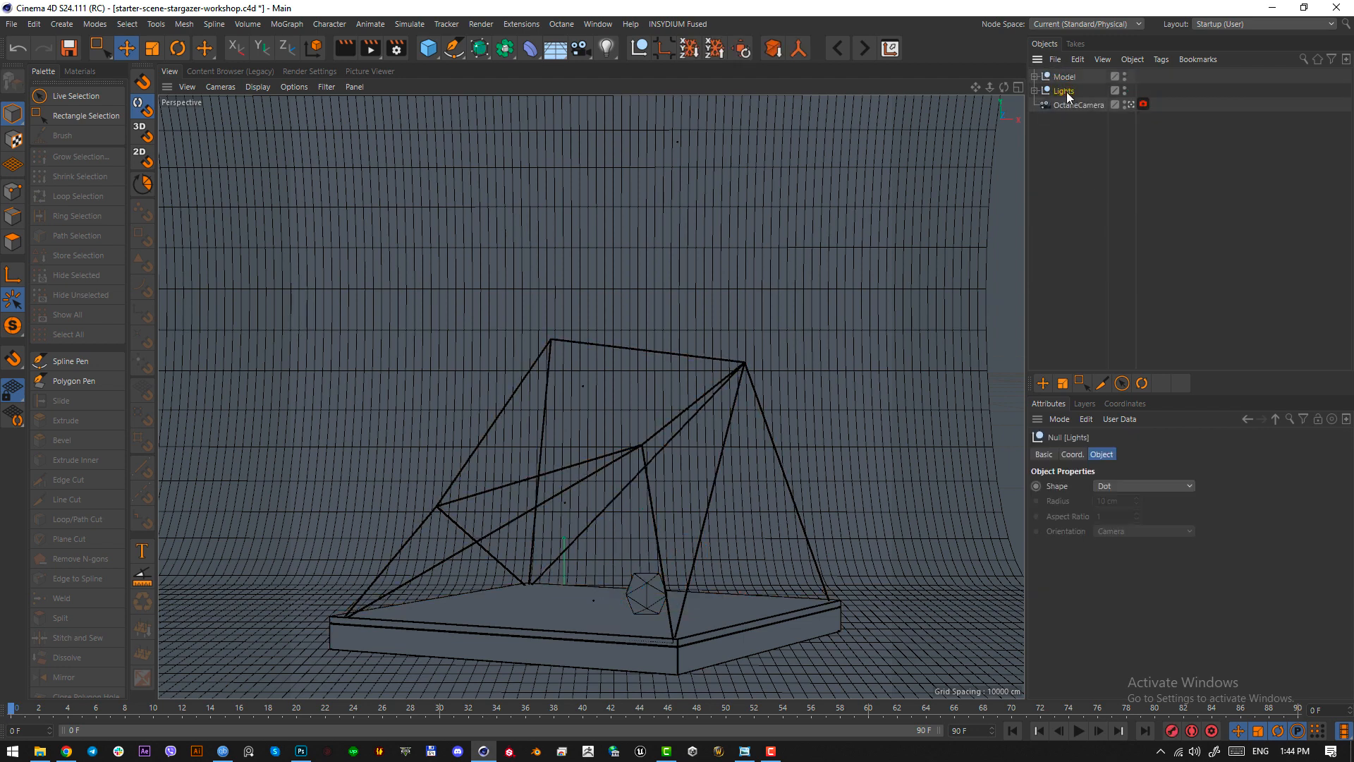
click(1065, 76)
click(1034, 76)
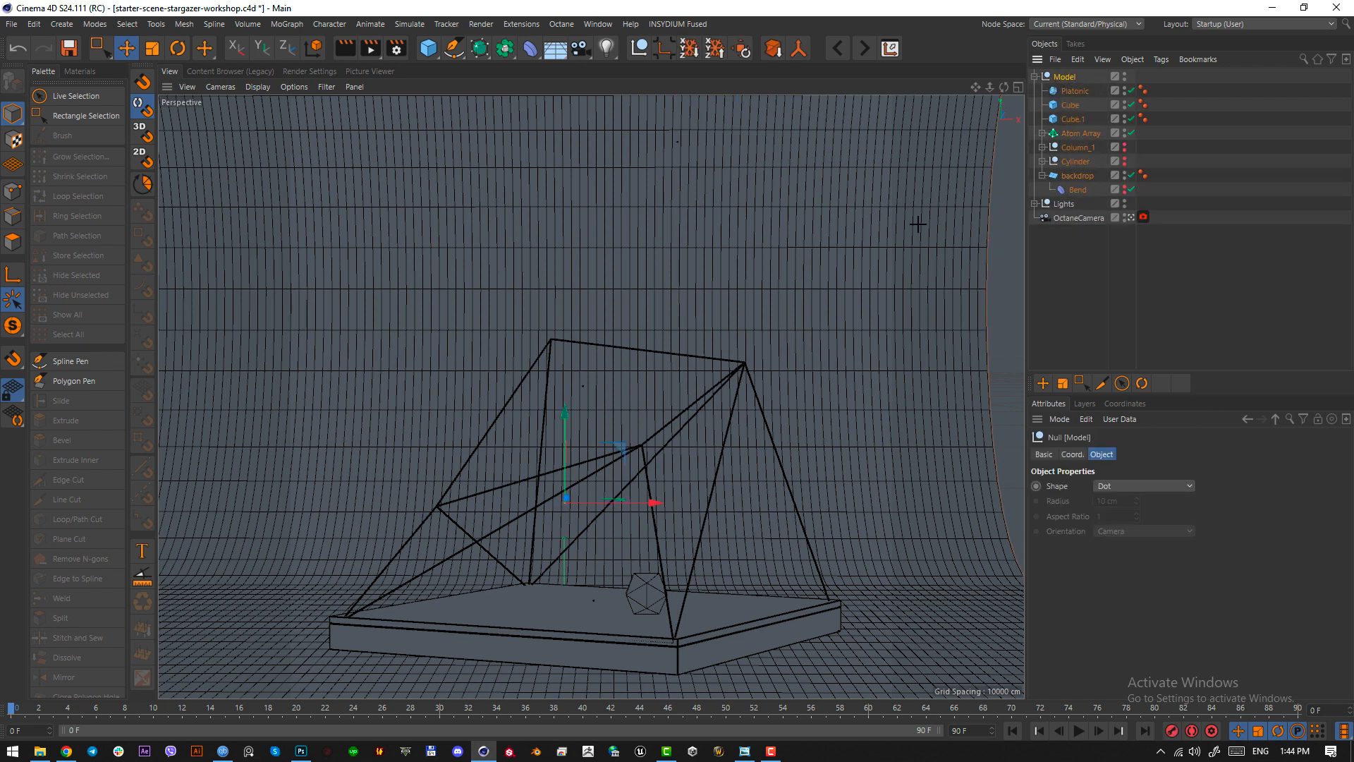
- Change the Platonic object's type to Bucky
click(644, 592)
click(1108, 517)
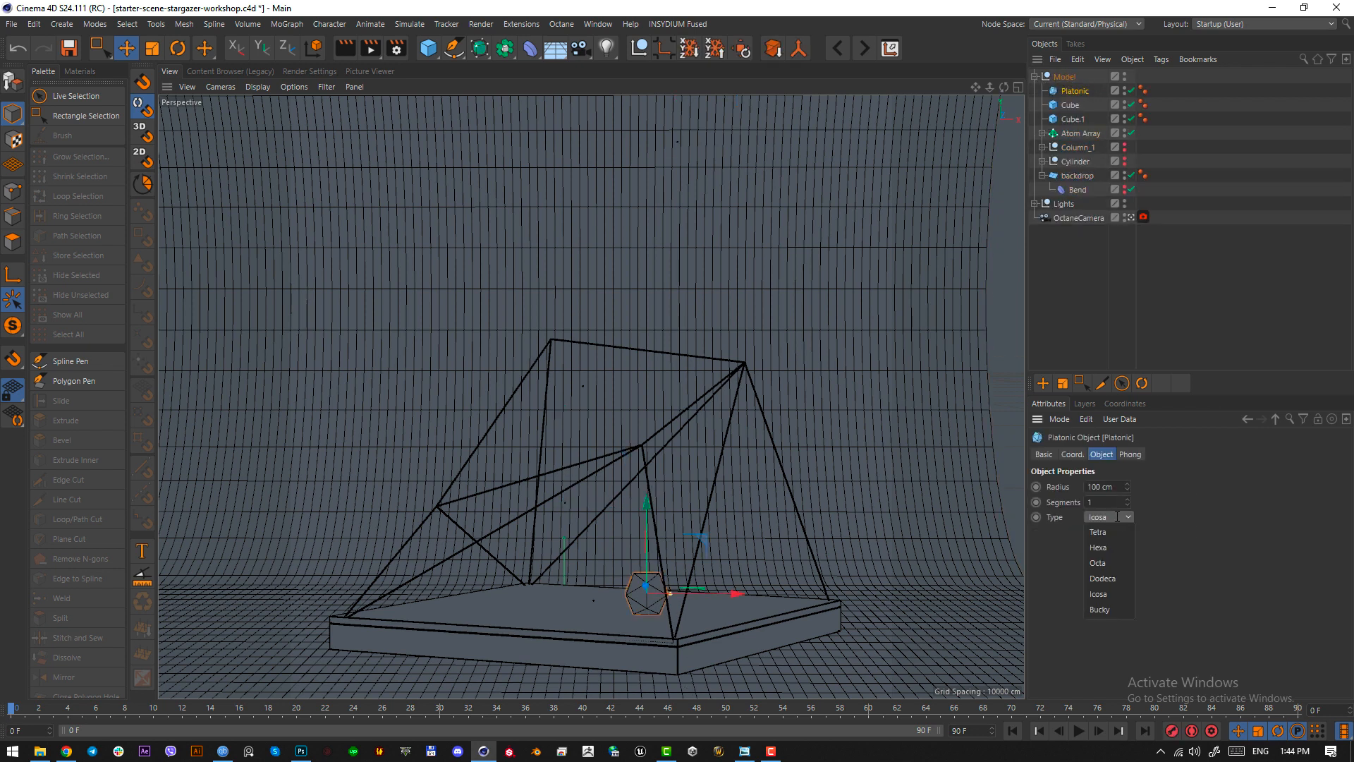
click(1109, 609)
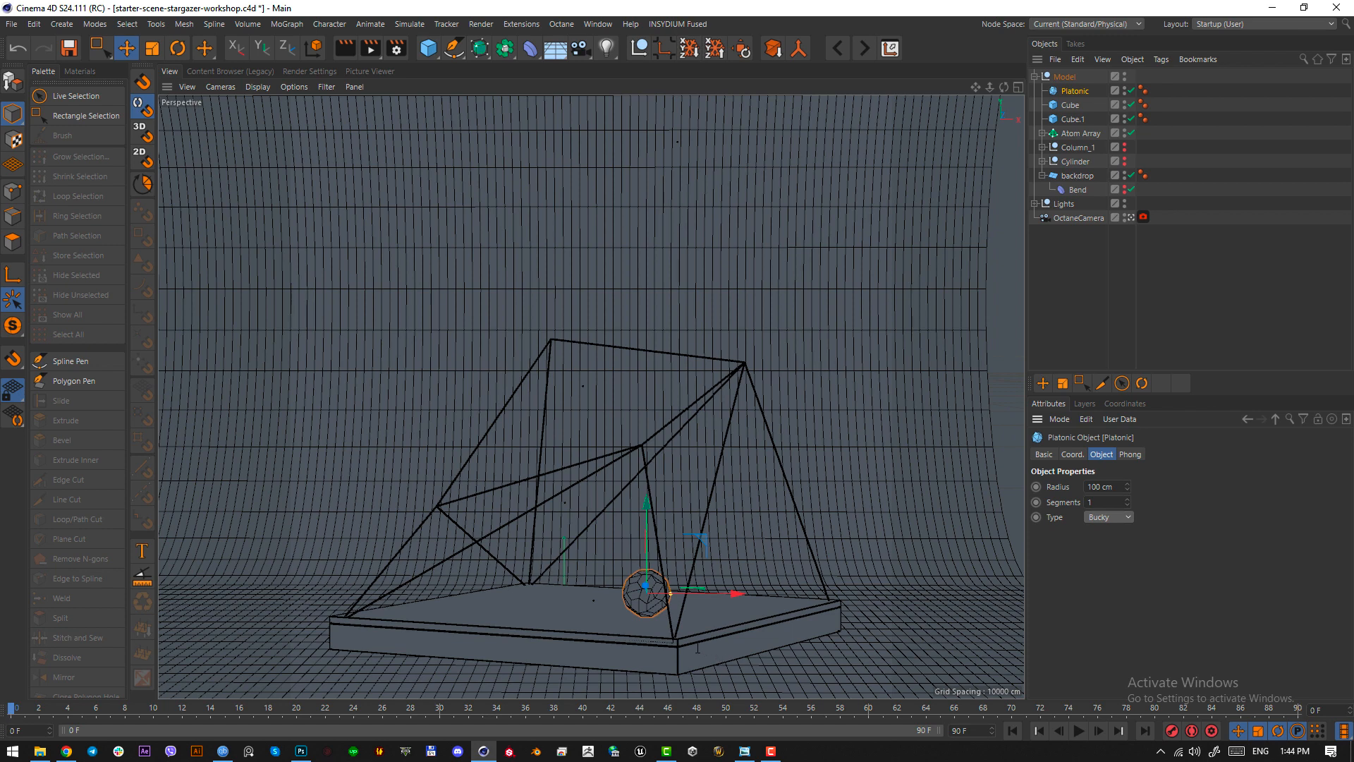
- Scale the Platonic ball up to a radius of about 145 cm and shift it slightly left along the podium
key(t)
drag(697, 648, 655, 520)
key(e)
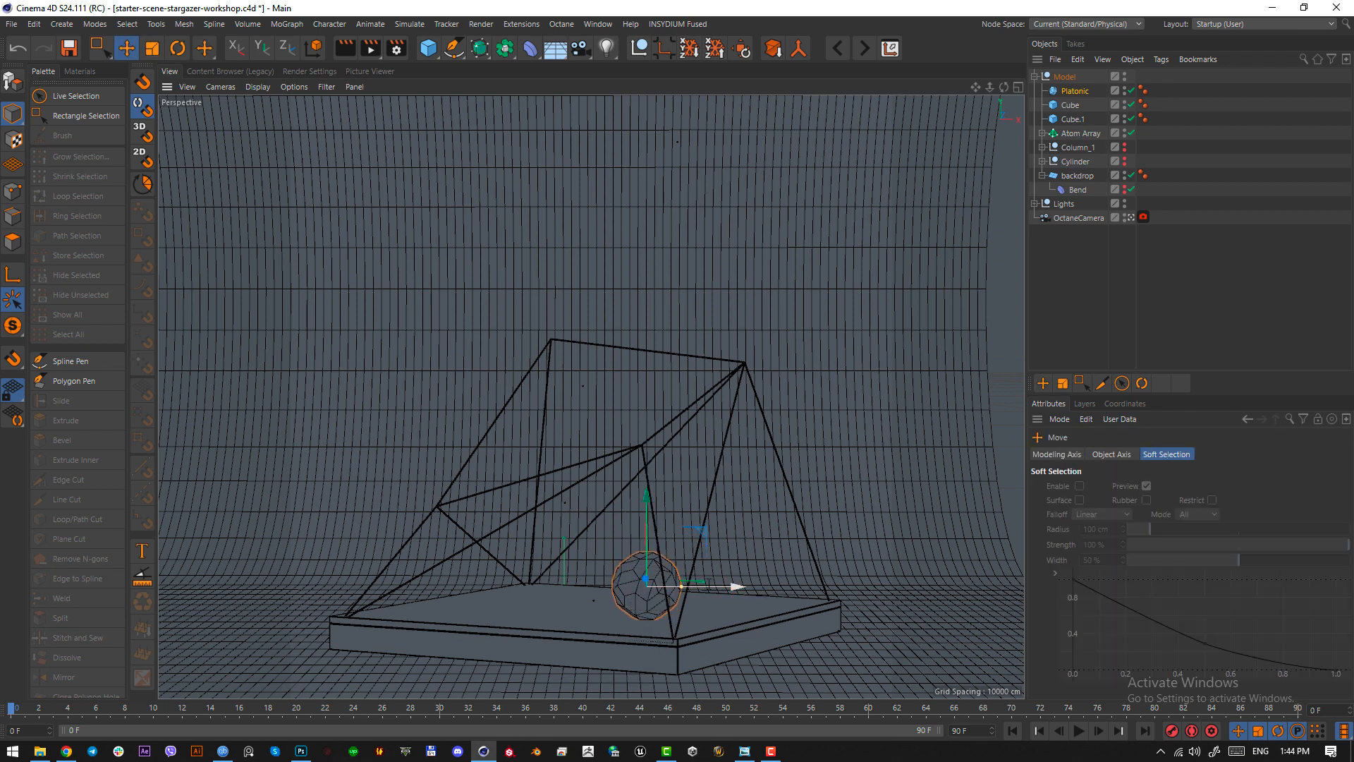
drag(705, 586, 688, 586)
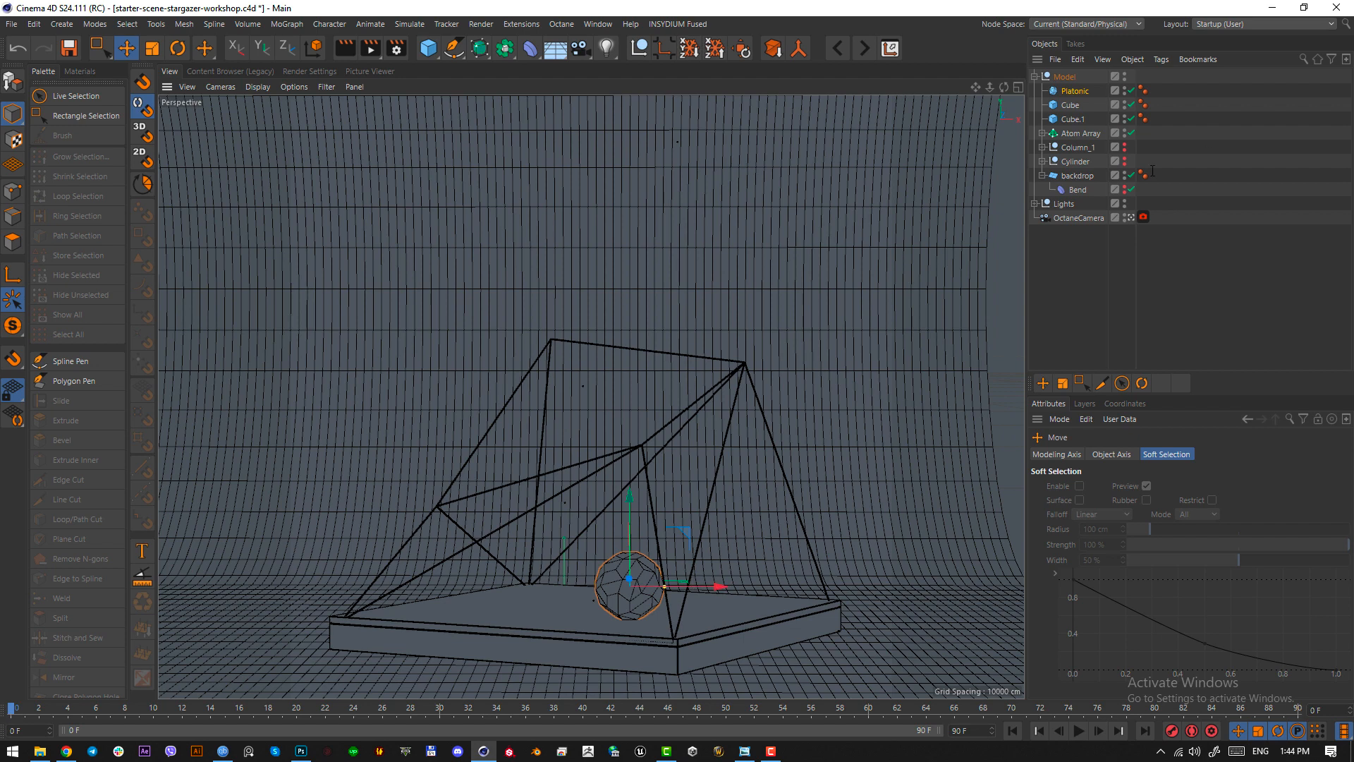
- Try a Bevel deformer on the Platonic ball with 3 cm offset and 2 subdivisions, inspect the edges closely, and delete the deformer
click(1068, 92)
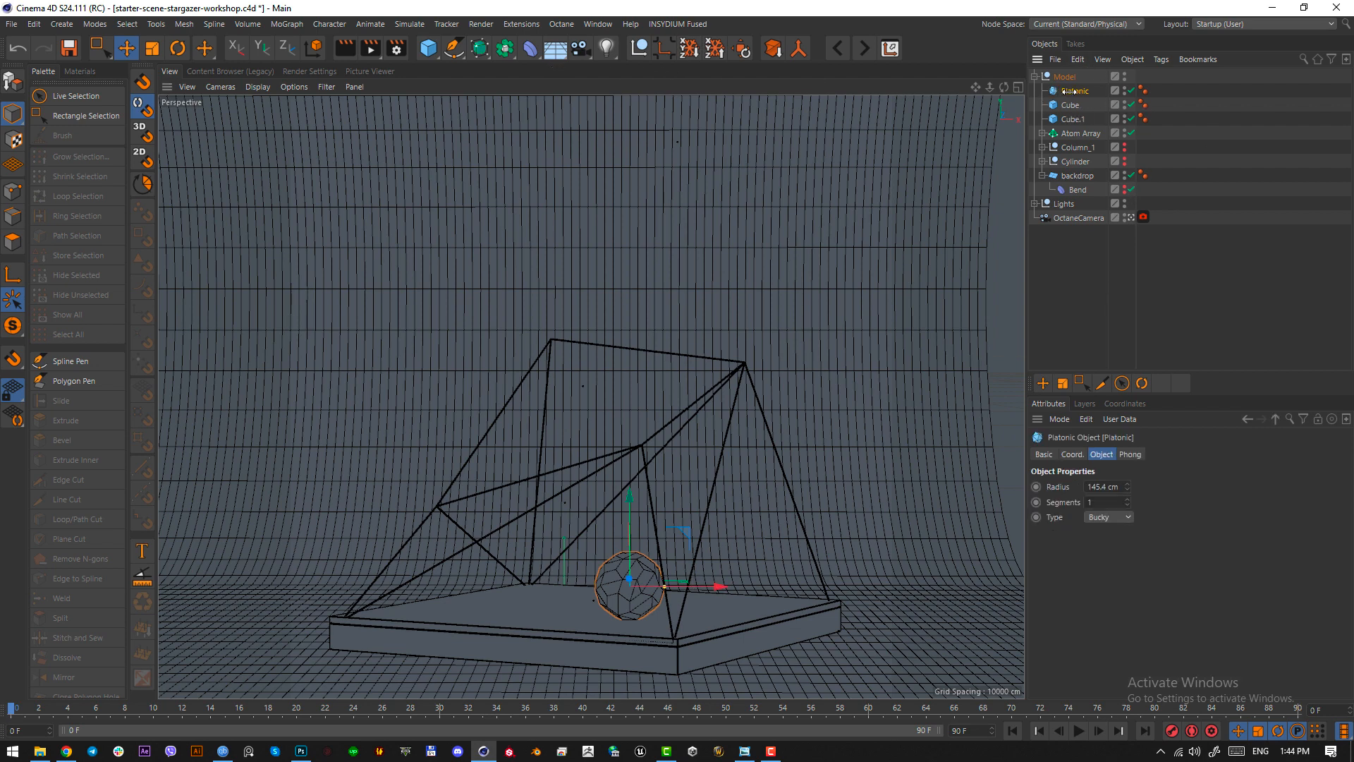
click(530, 48)
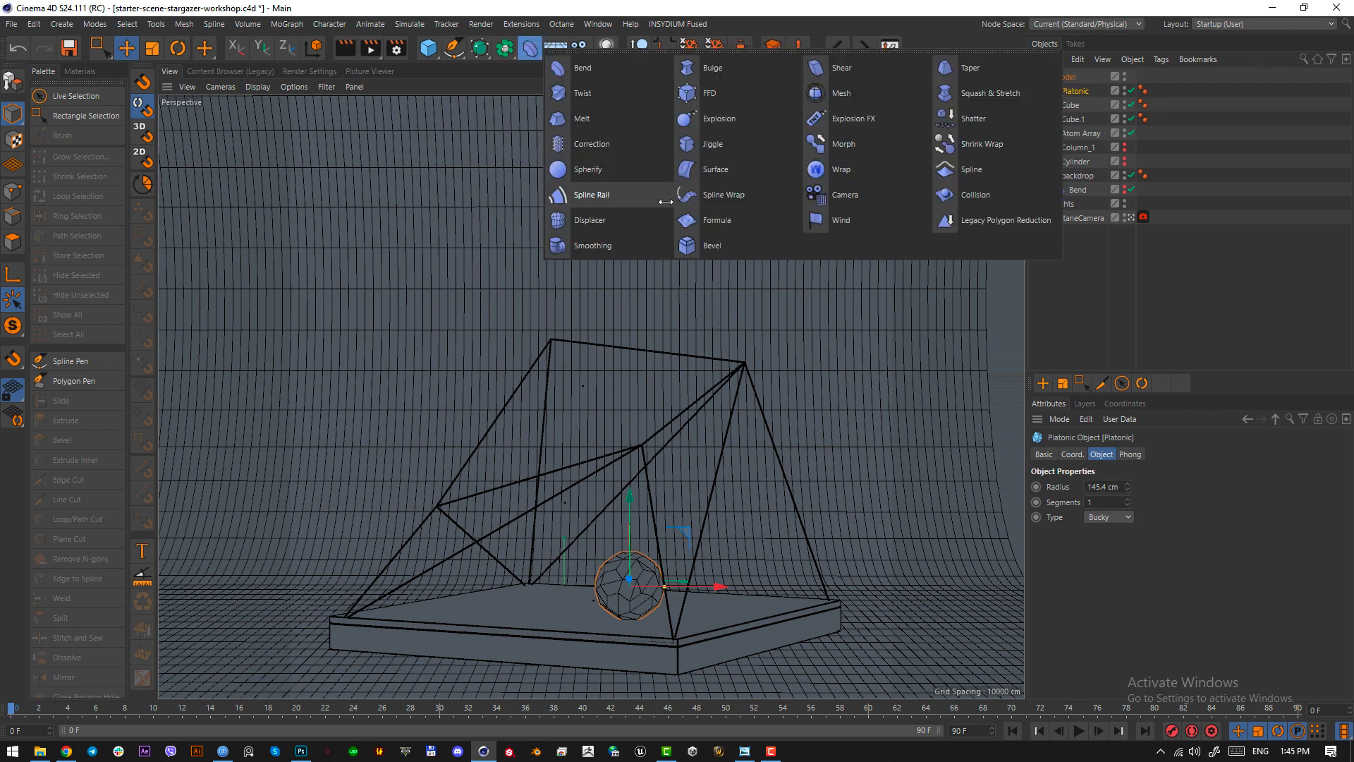
click(708, 244)
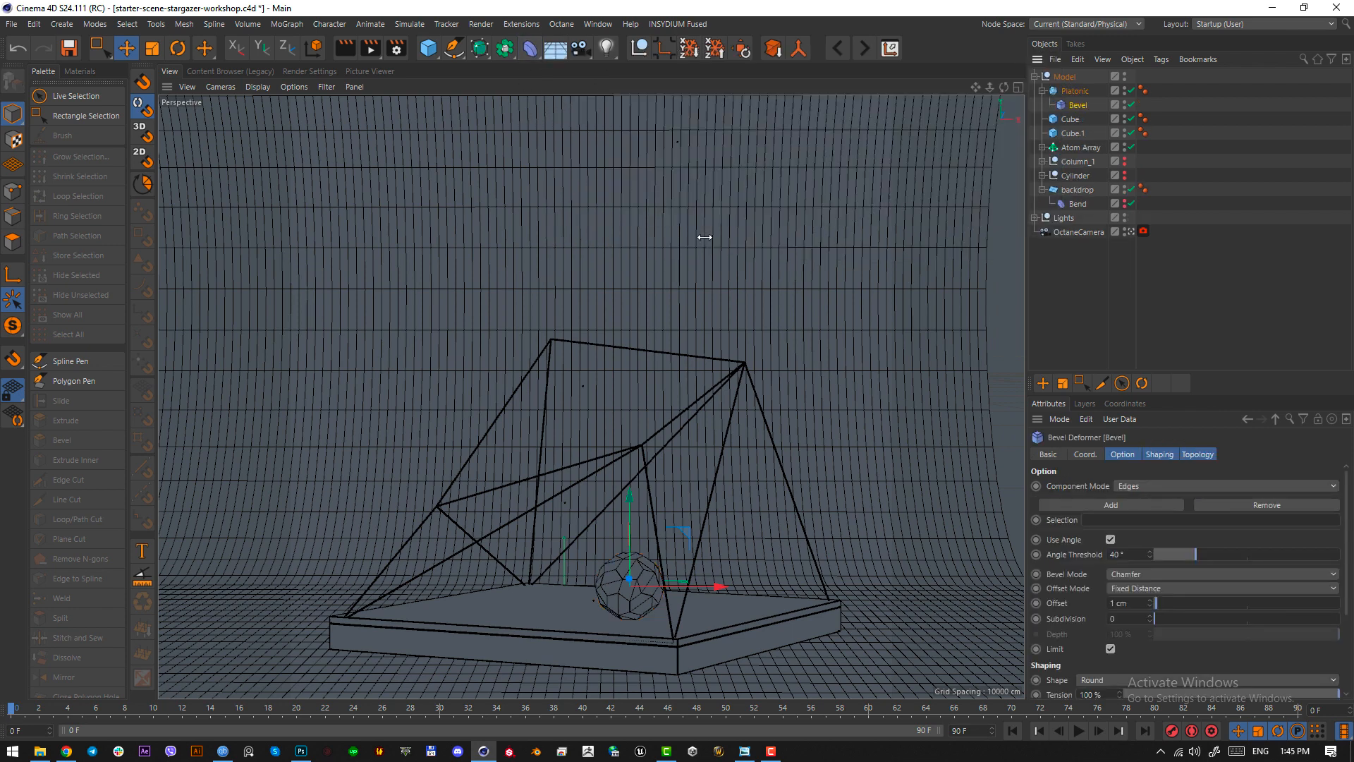
click(1151, 615)
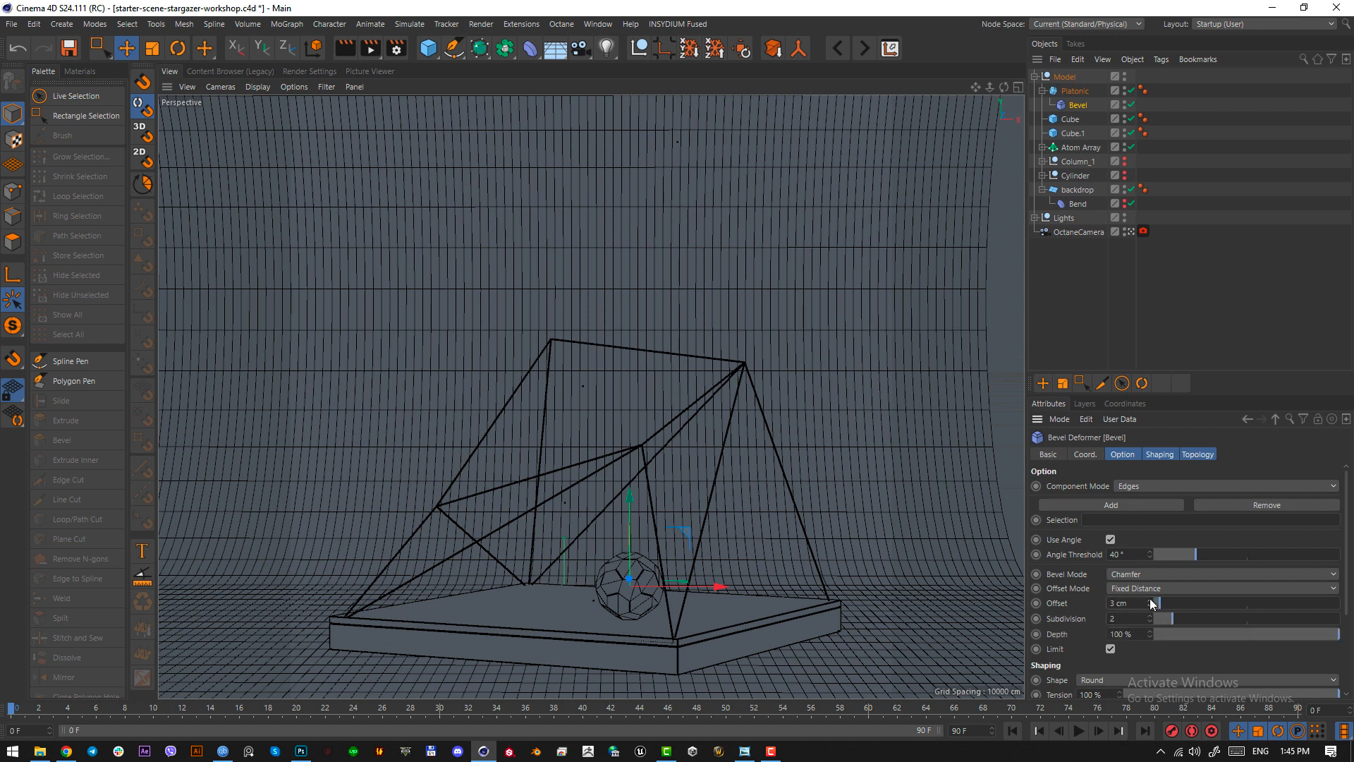
click(1130, 232)
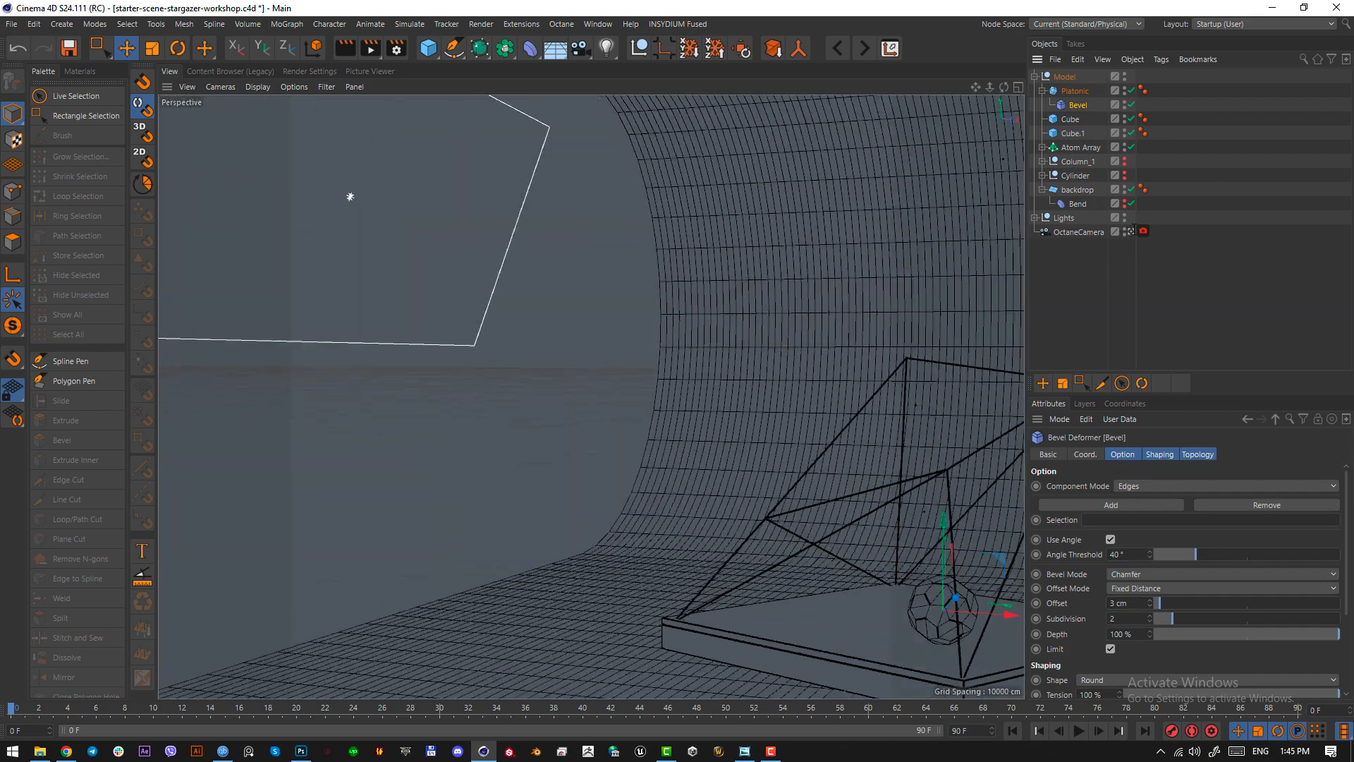
alt+right_drag(643, 605, 928, 563)
alt+drag(696, 511, 802, 515)
scroll(607, 510, up, 3)
alt+drag(608, 509, 617, 448)
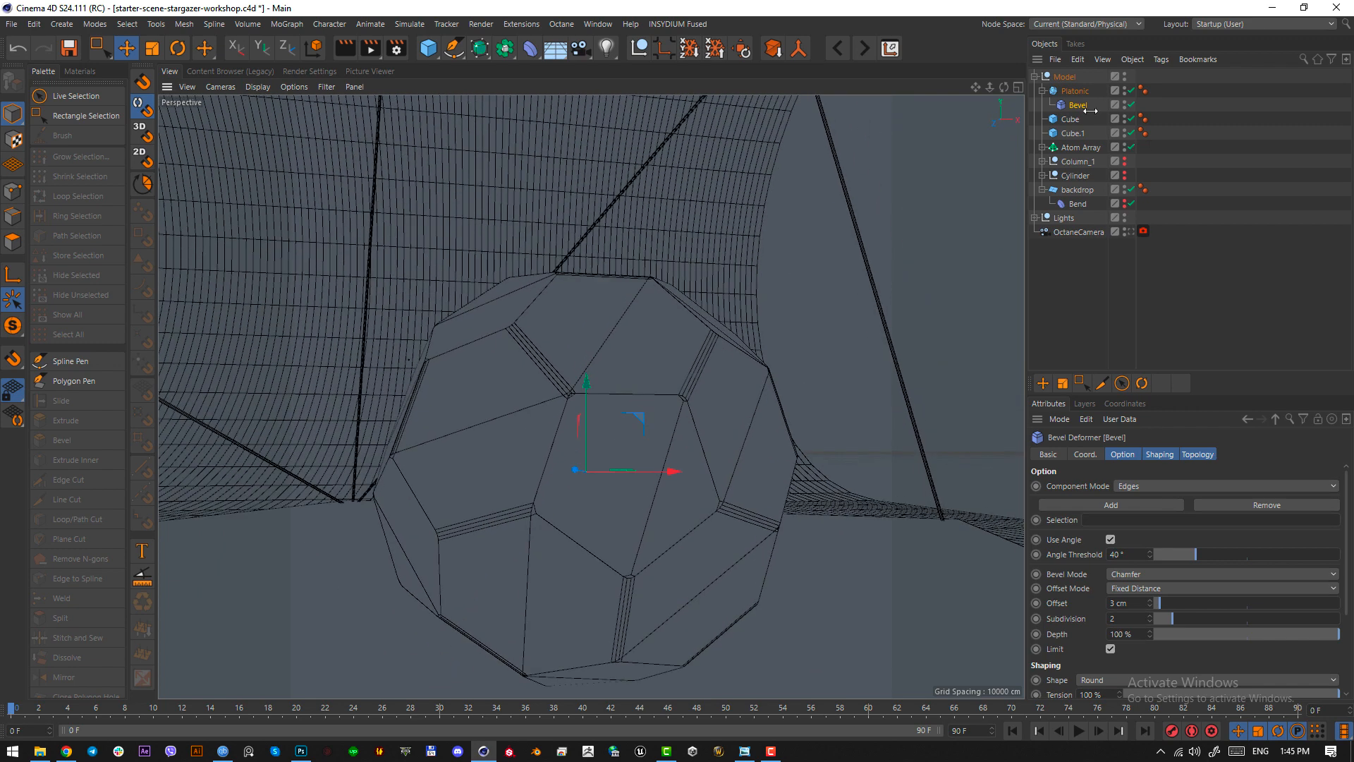
key(Delete)
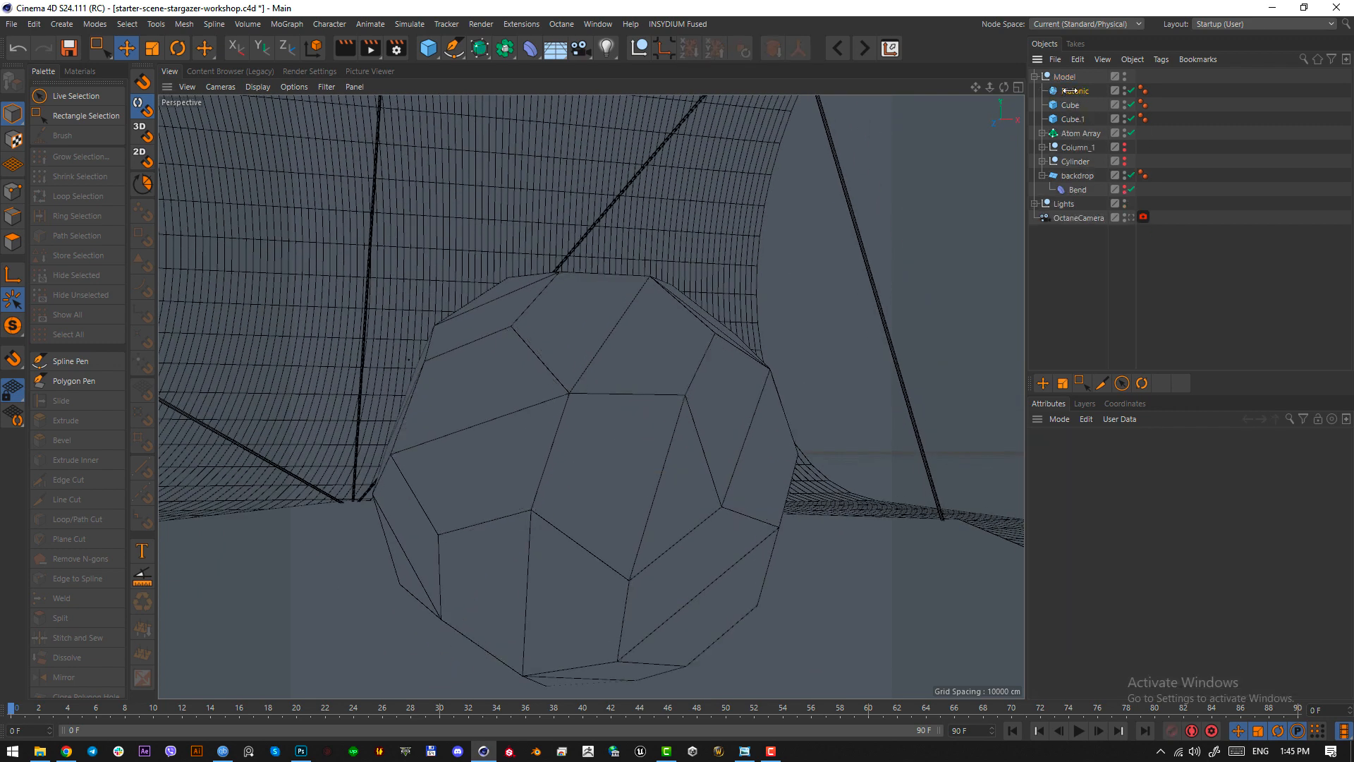
- Make the Platonic ball editable, bevel all its edges with a 1 cm offset, and return to the OctaneCamera view
click(1067, 91)
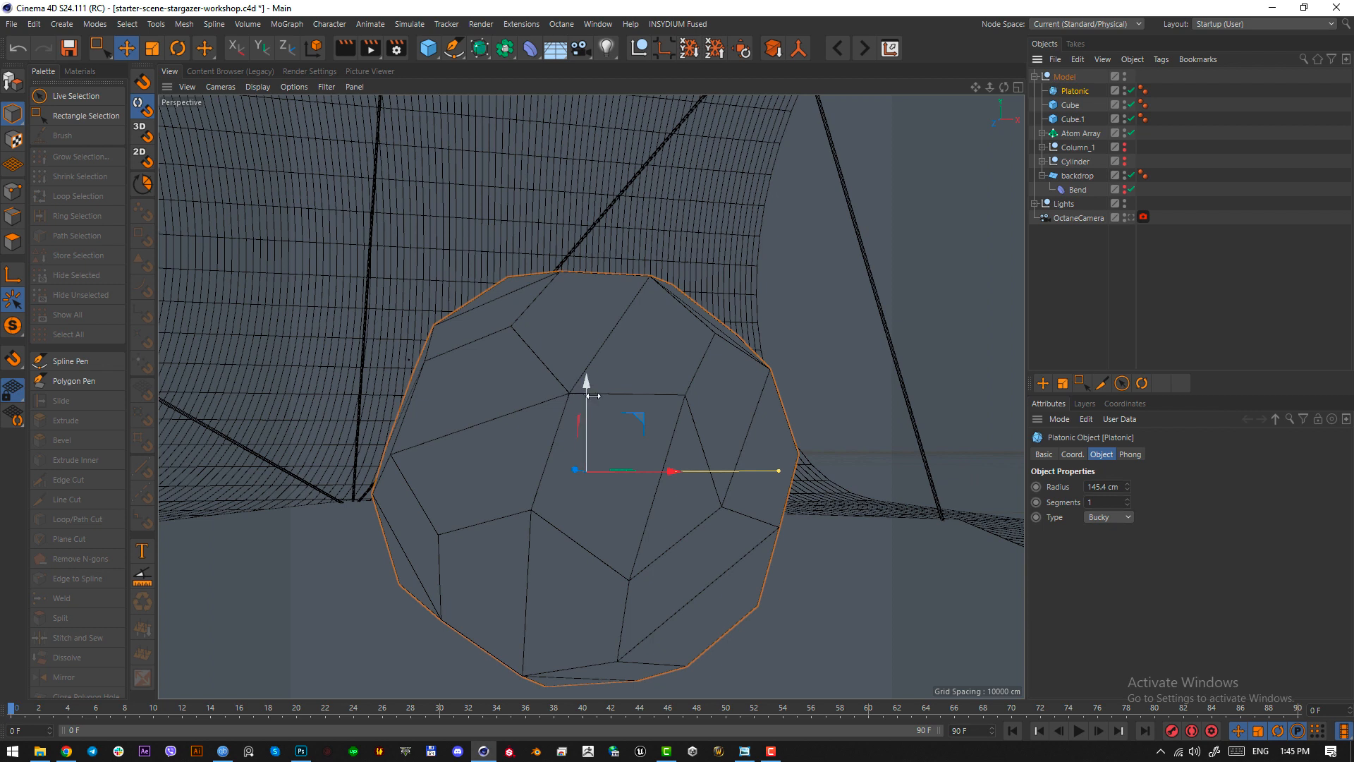
key(c)
click(14, 215)
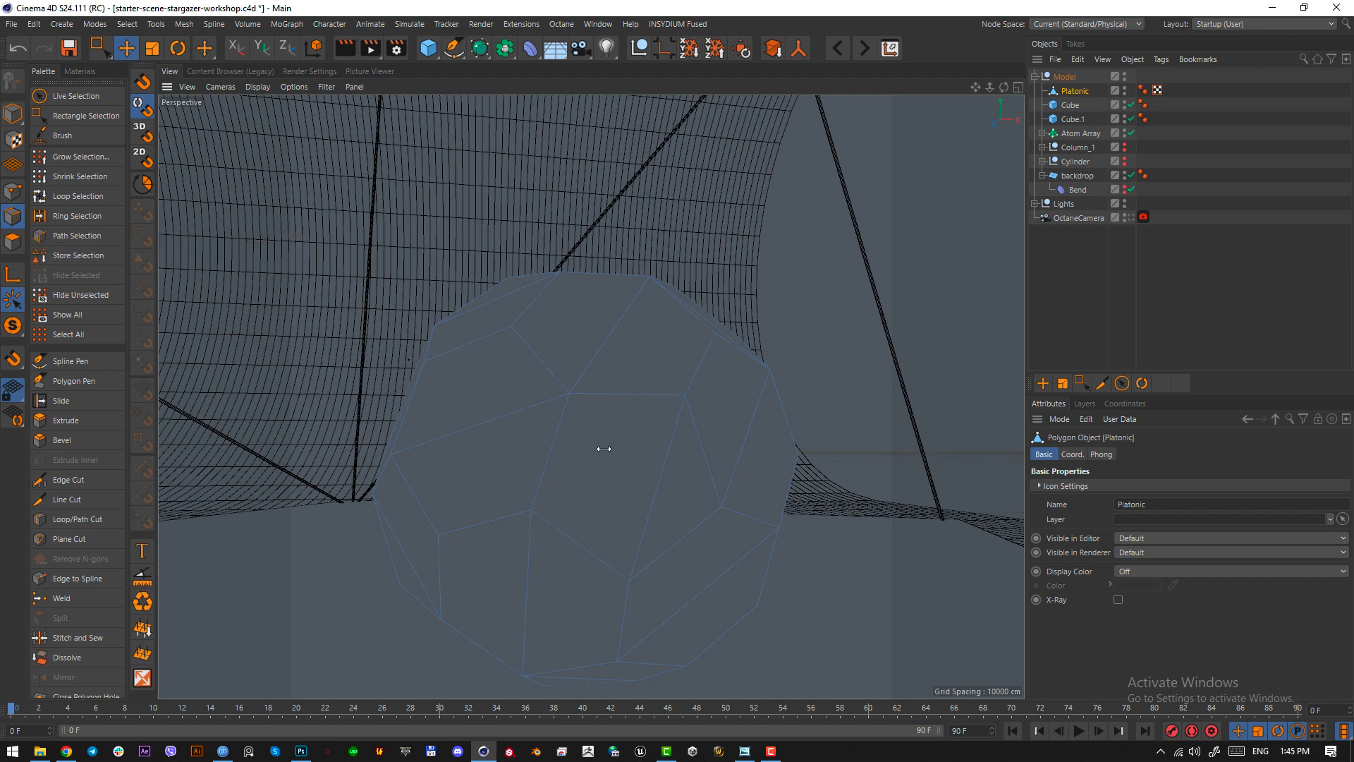
key(ctrl+a)
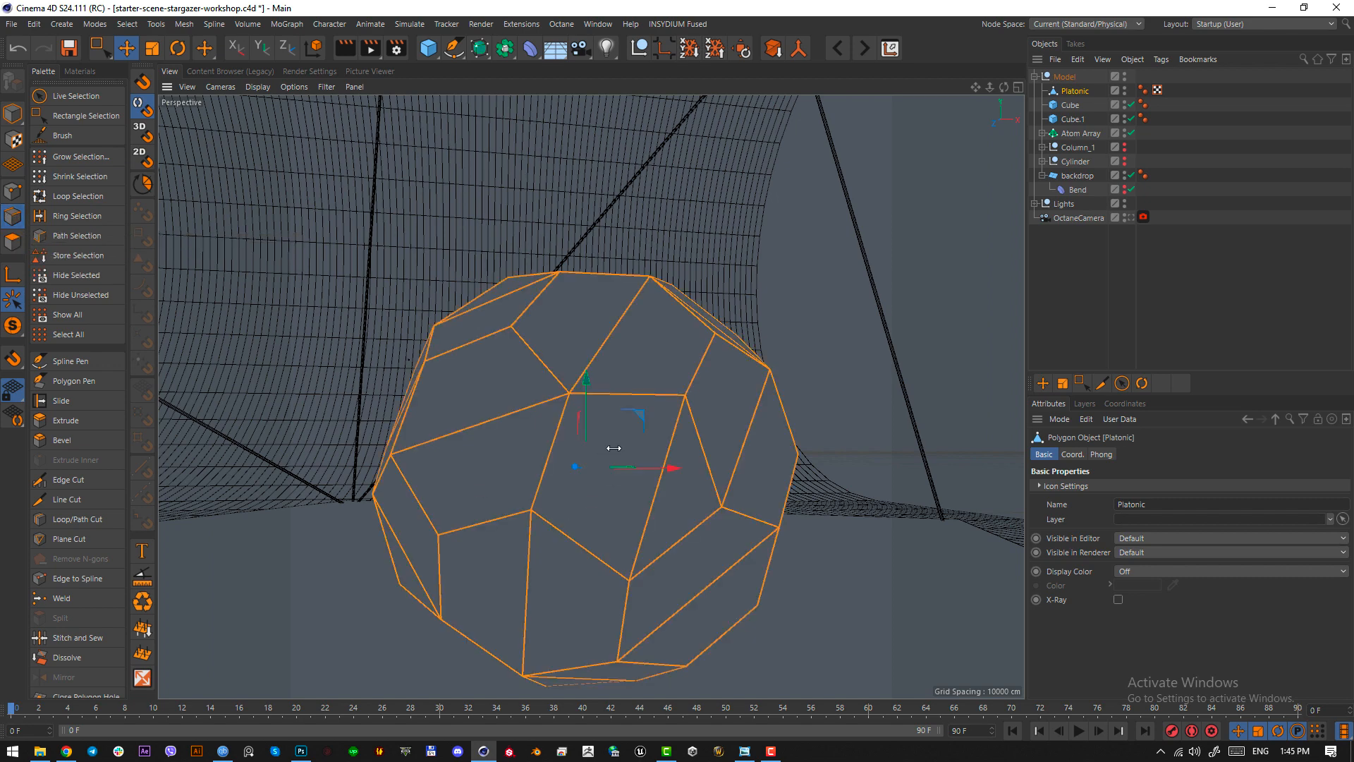
key(m)
key(s)
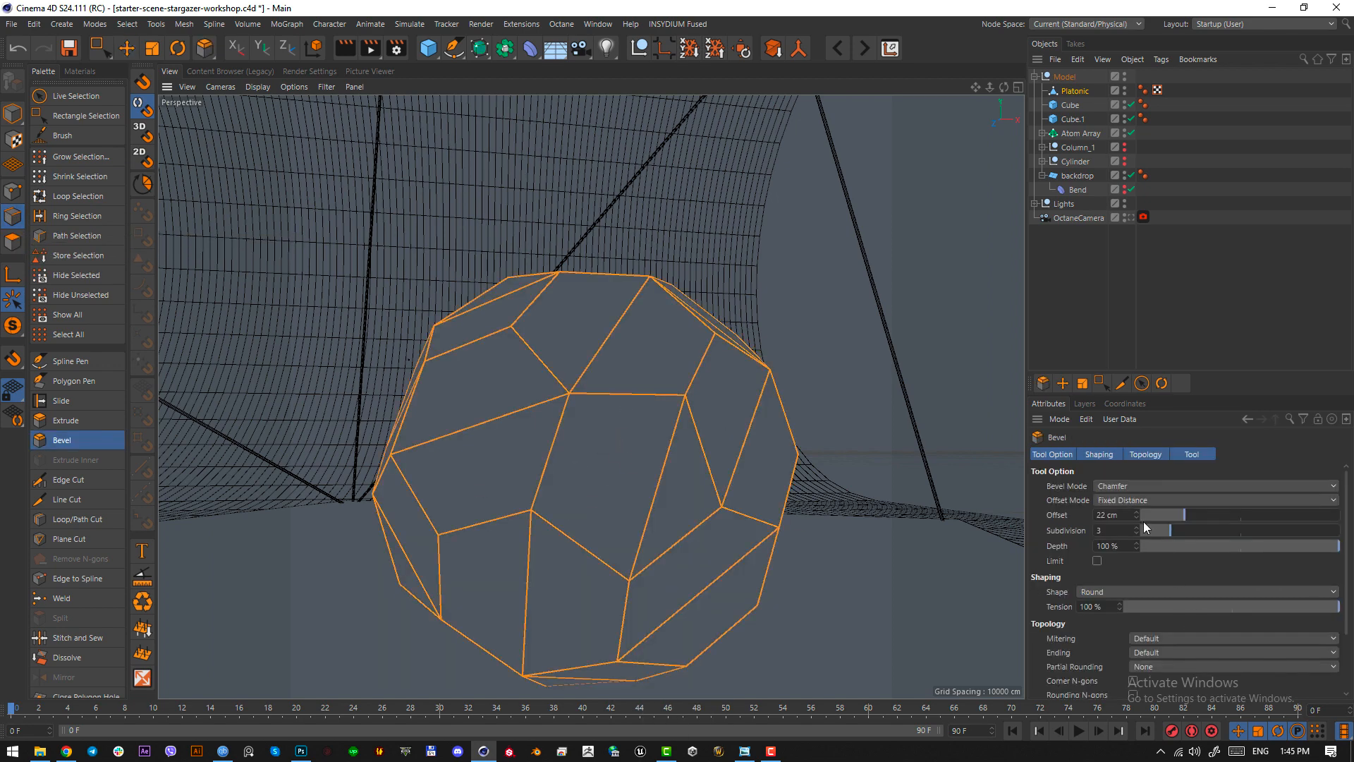
click(1127, 515)
text(1)
key(Return)
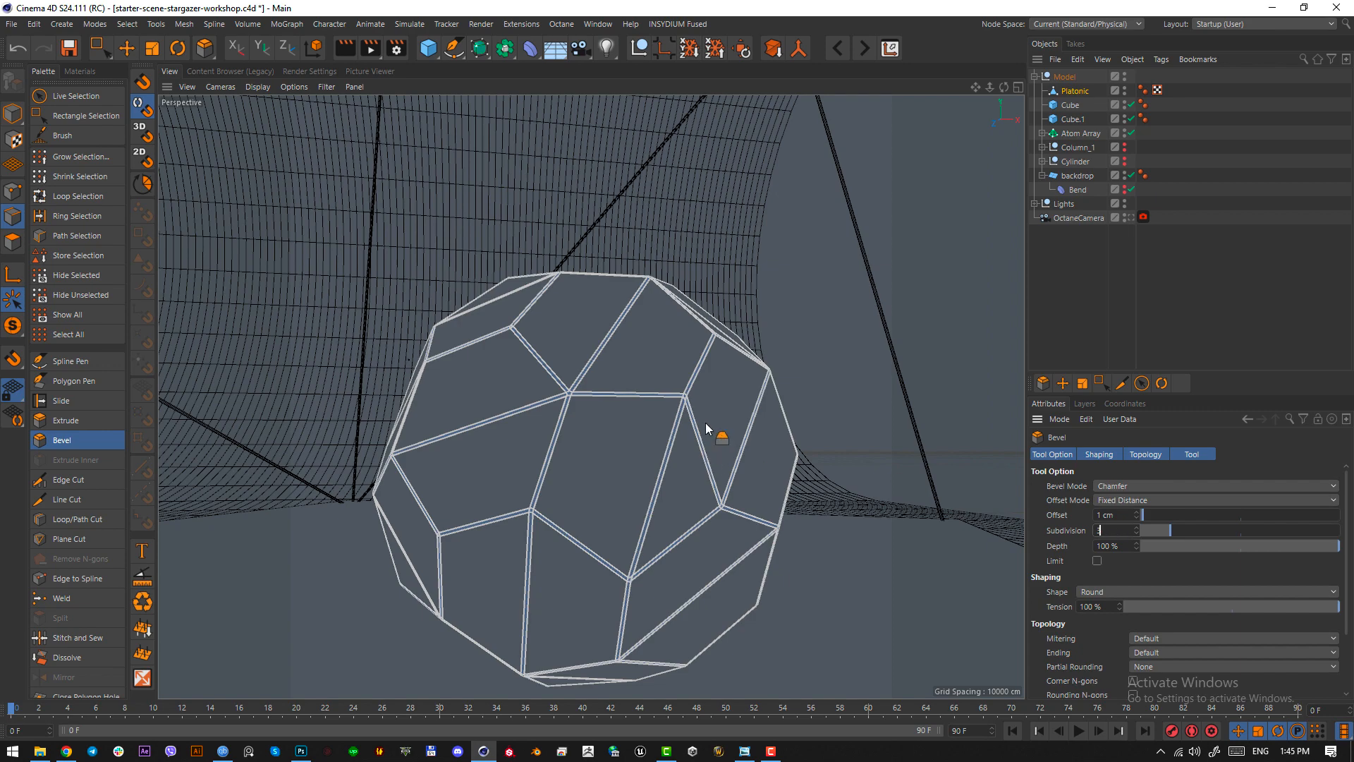
click(1169, 273)
click(1129, 217)
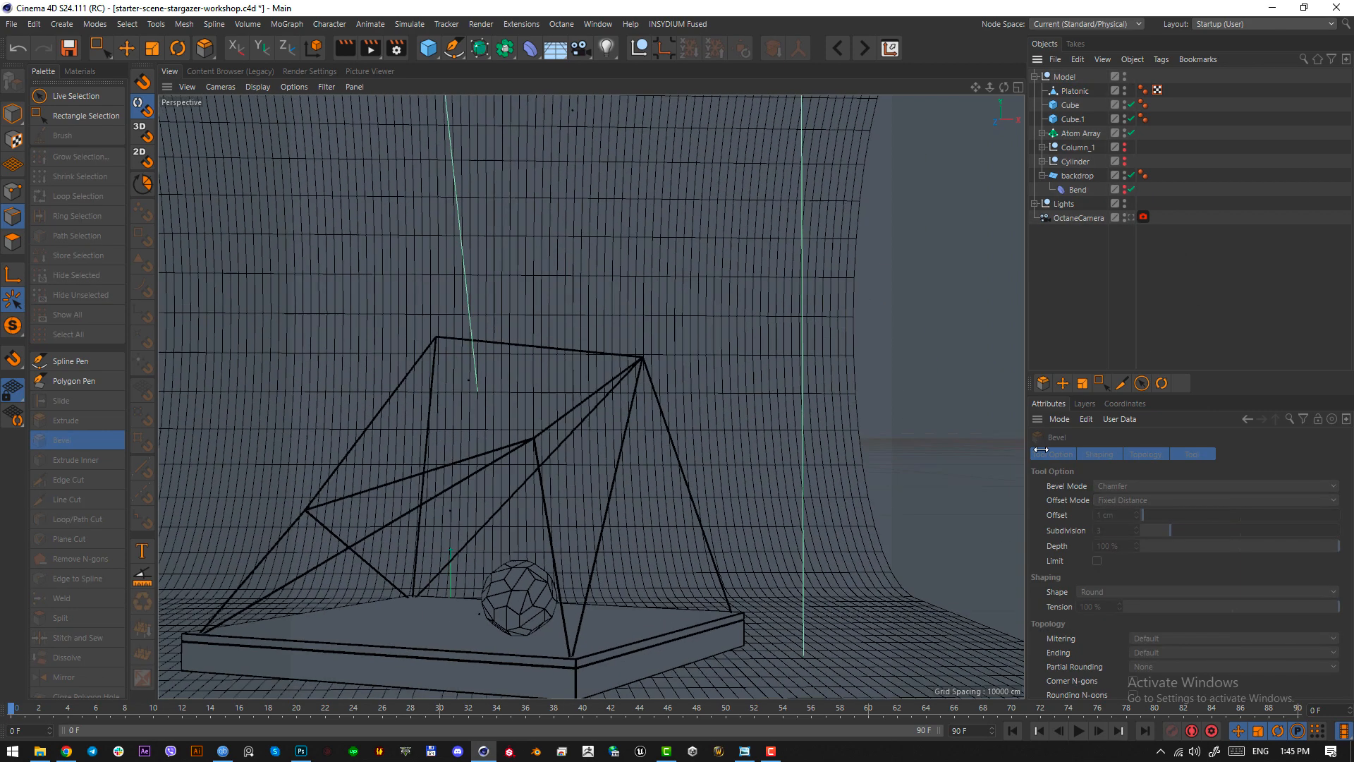
- Check the abs-4 reference image and move the Platonic ball slightly left along the podium
click(744, 752)
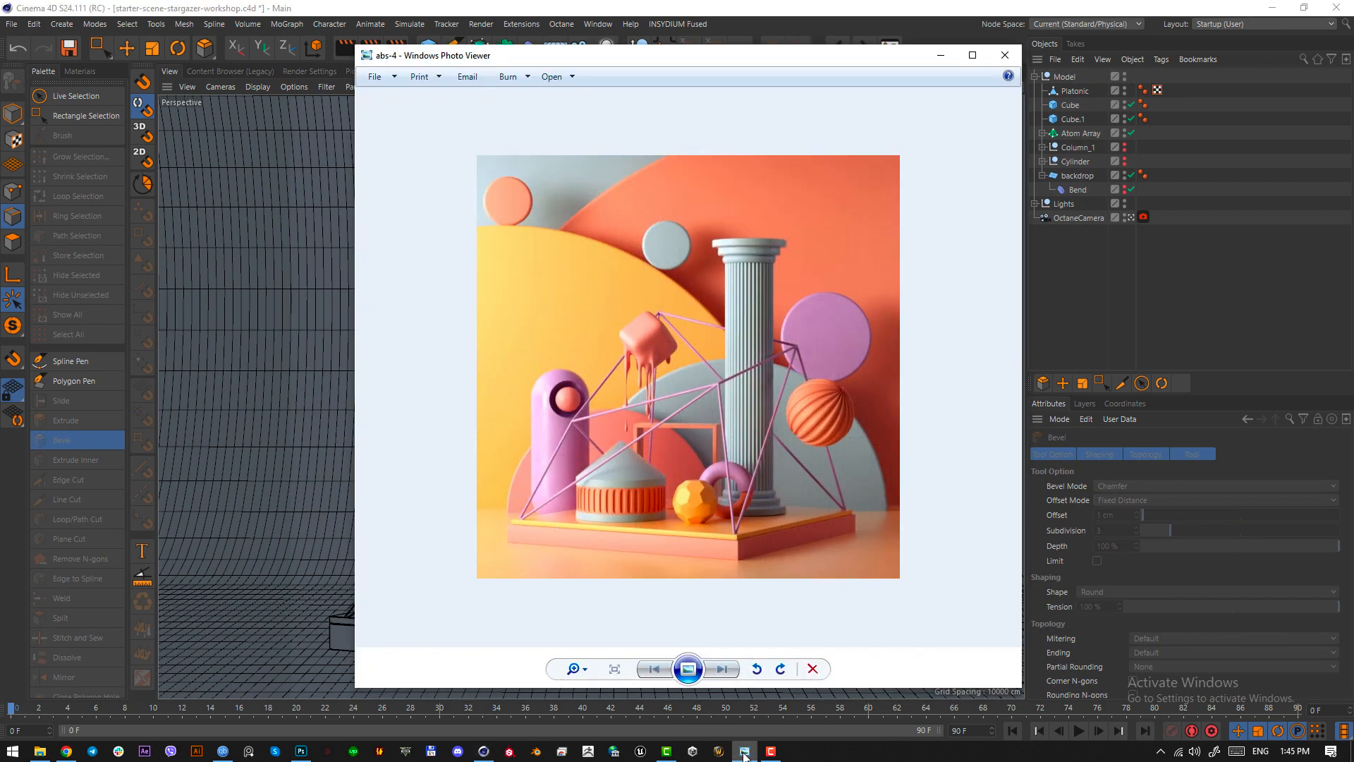
click(744, 752)
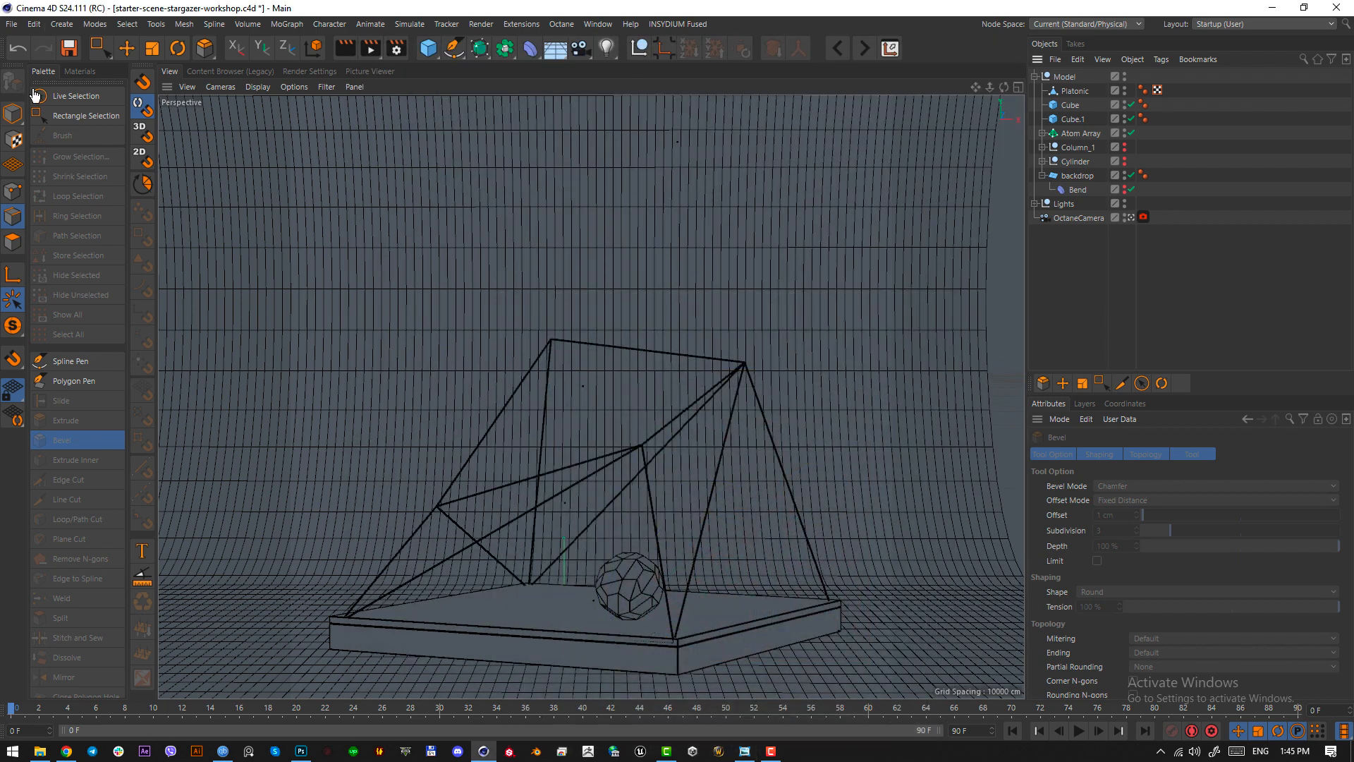
click(128, 49)
click(630, 589)
drag(680, 589, 653, 590)
- Add a torus primitive and move it on the podium behind the Platonic ball, slightly to its right, working from the top view
click(428, 48)
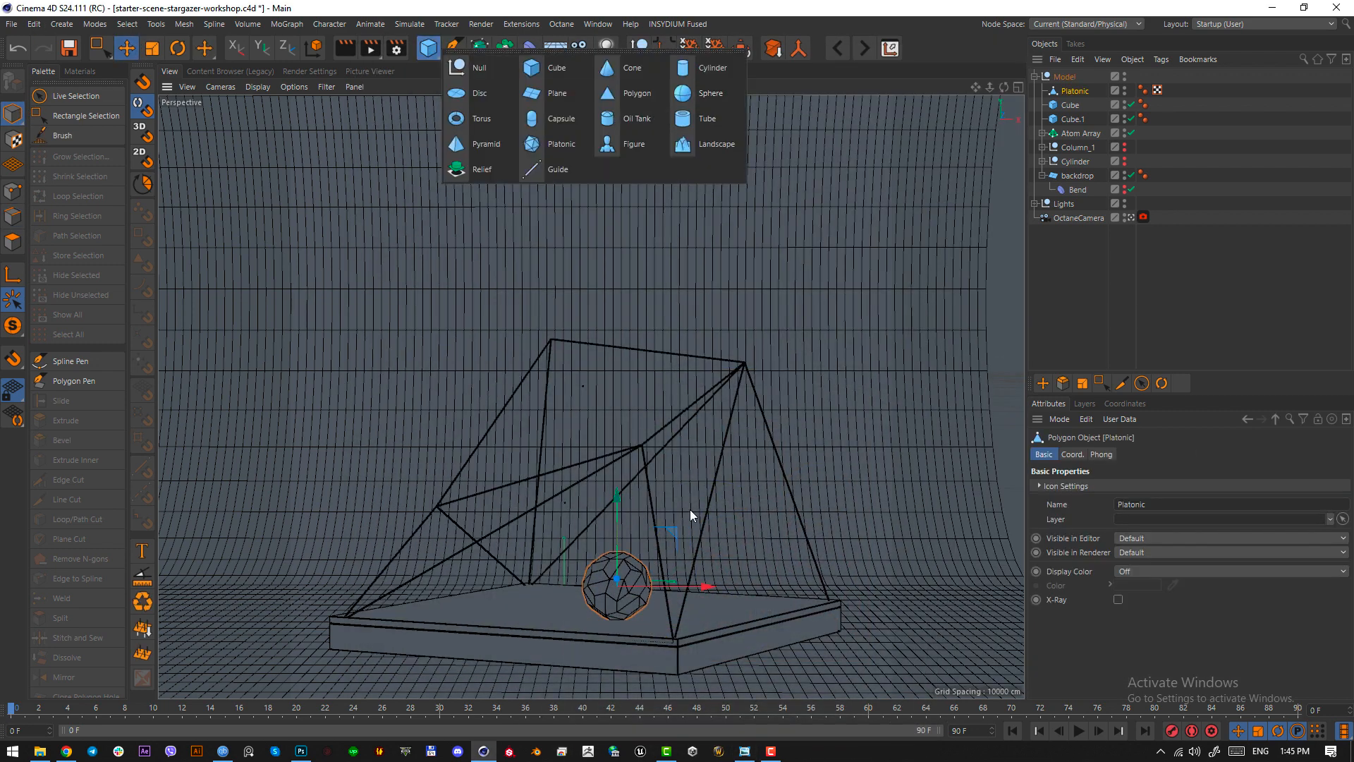
click(428, 48)
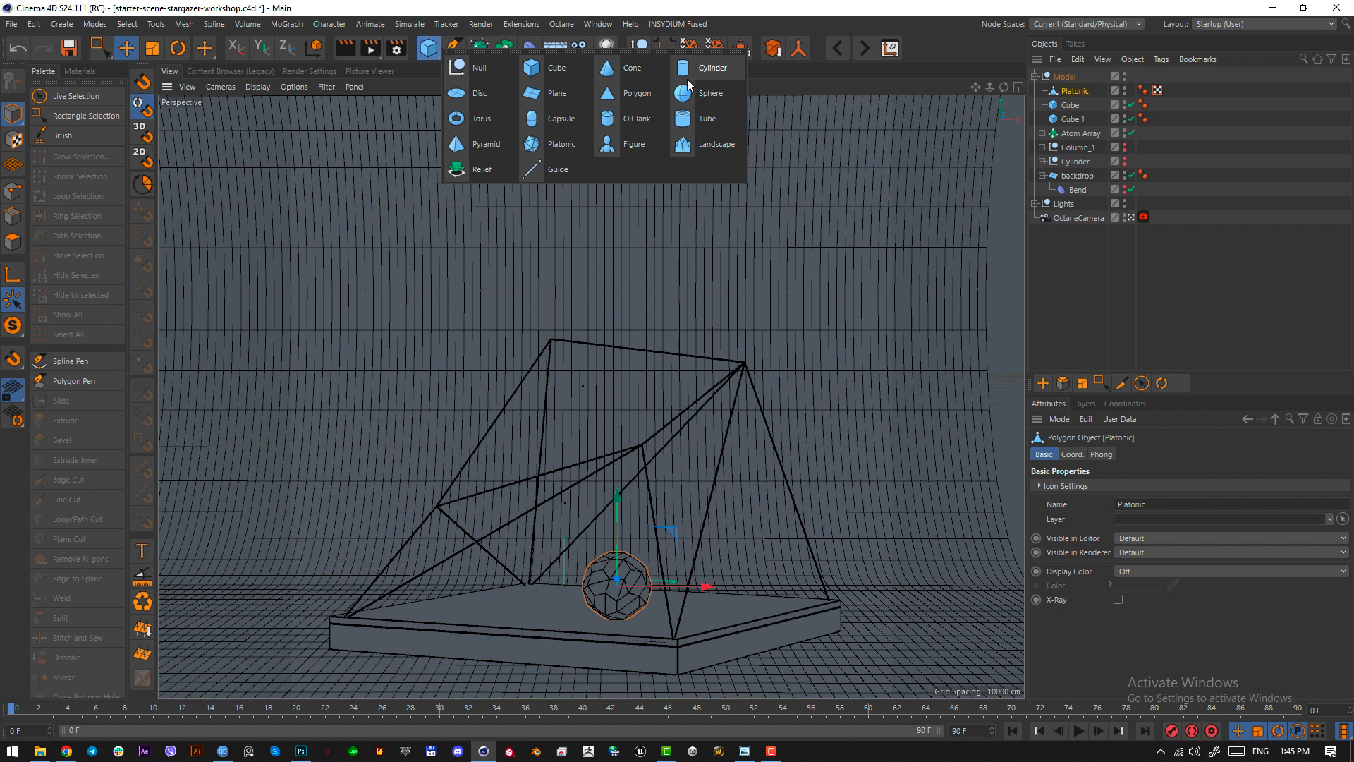
click(493, 124)
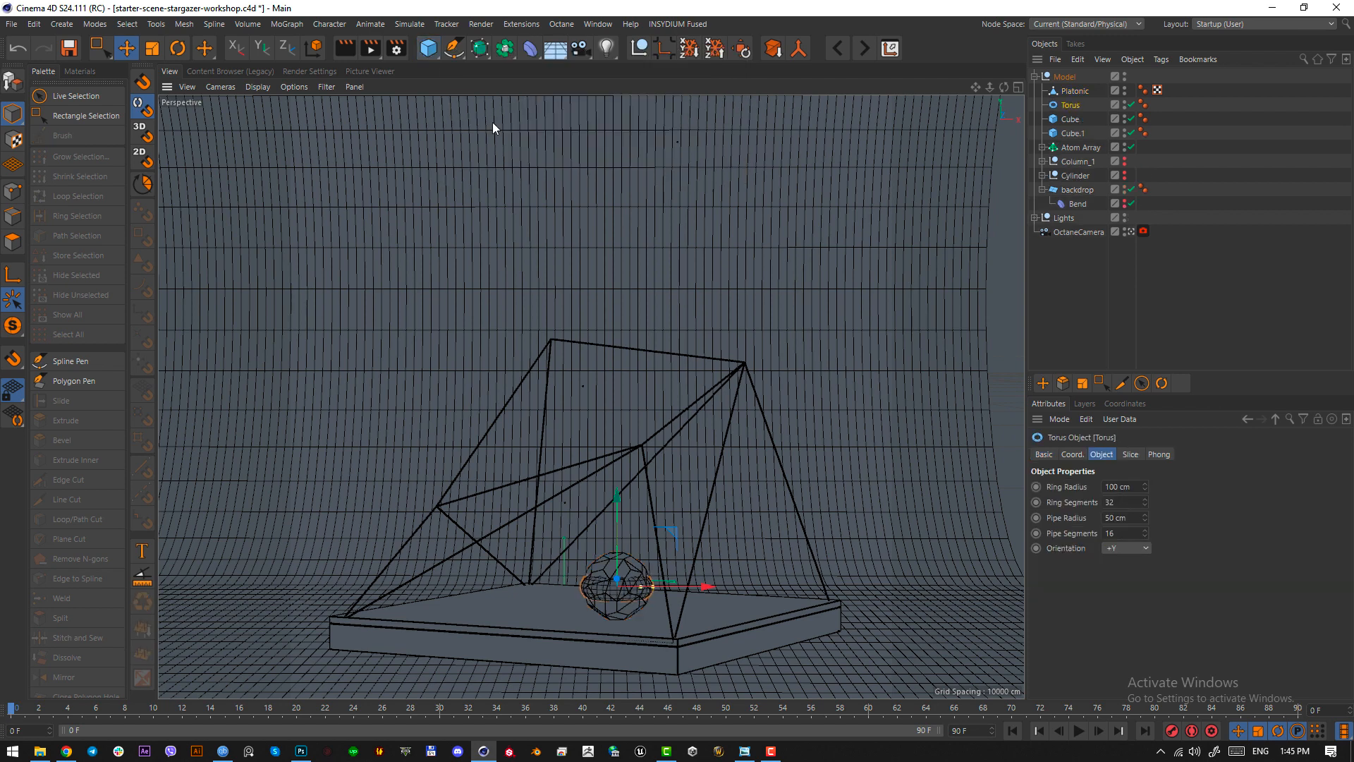
key(F2)
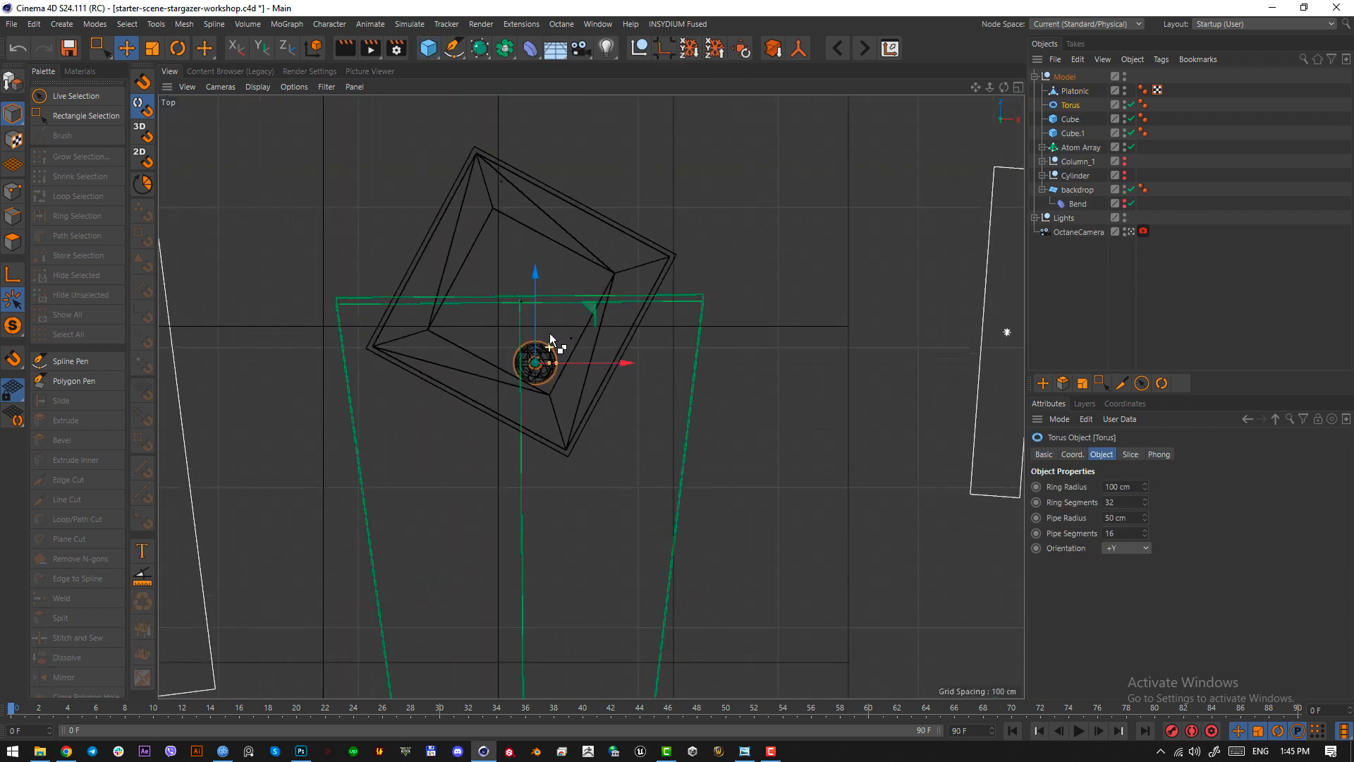
scroll(550, 343, up, 10)
drag(719, 501, 812, 312)
scroll(613, 289, down, 1)
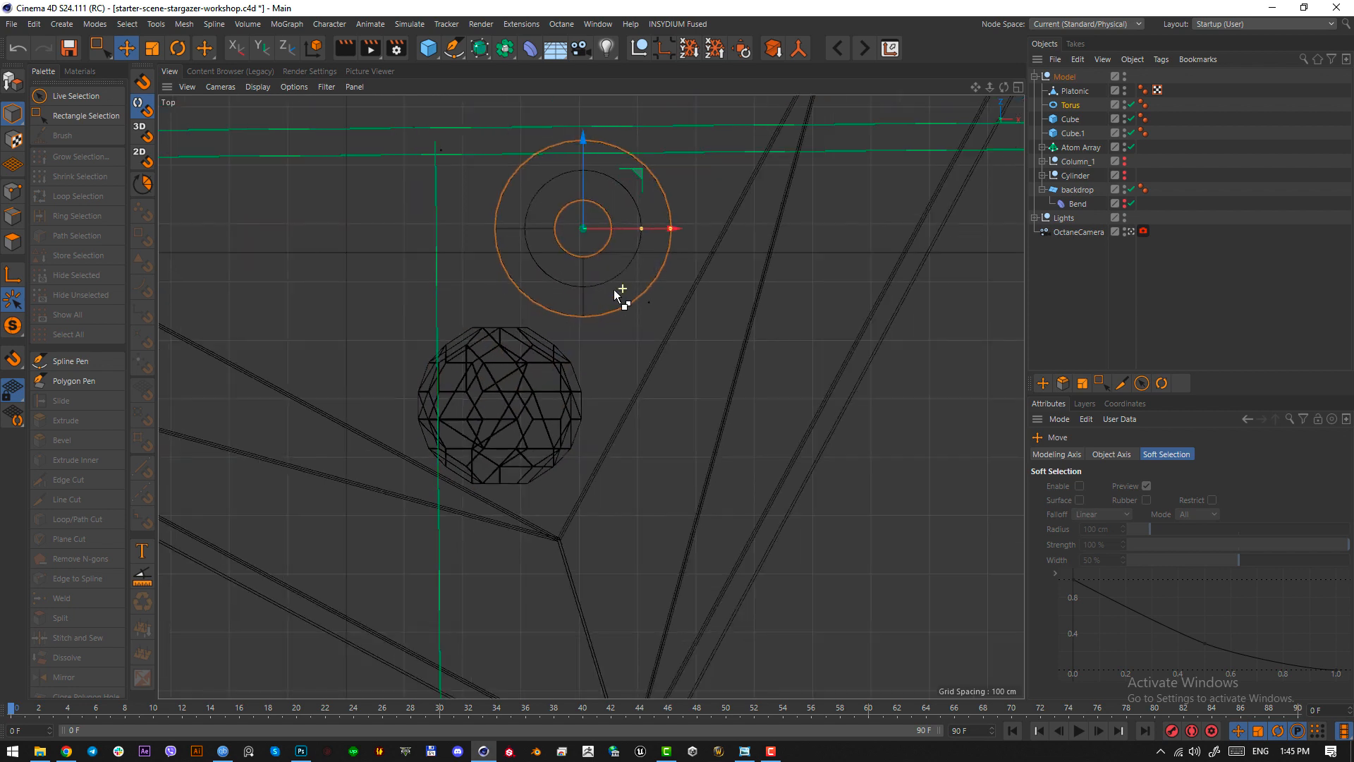
alt+middle_drag(614, 289, 638, 494)
- Rotate the torus 90° so it stands upright facing the camera
key(r)
drag(608, 442, 610, 599)
key(F1)
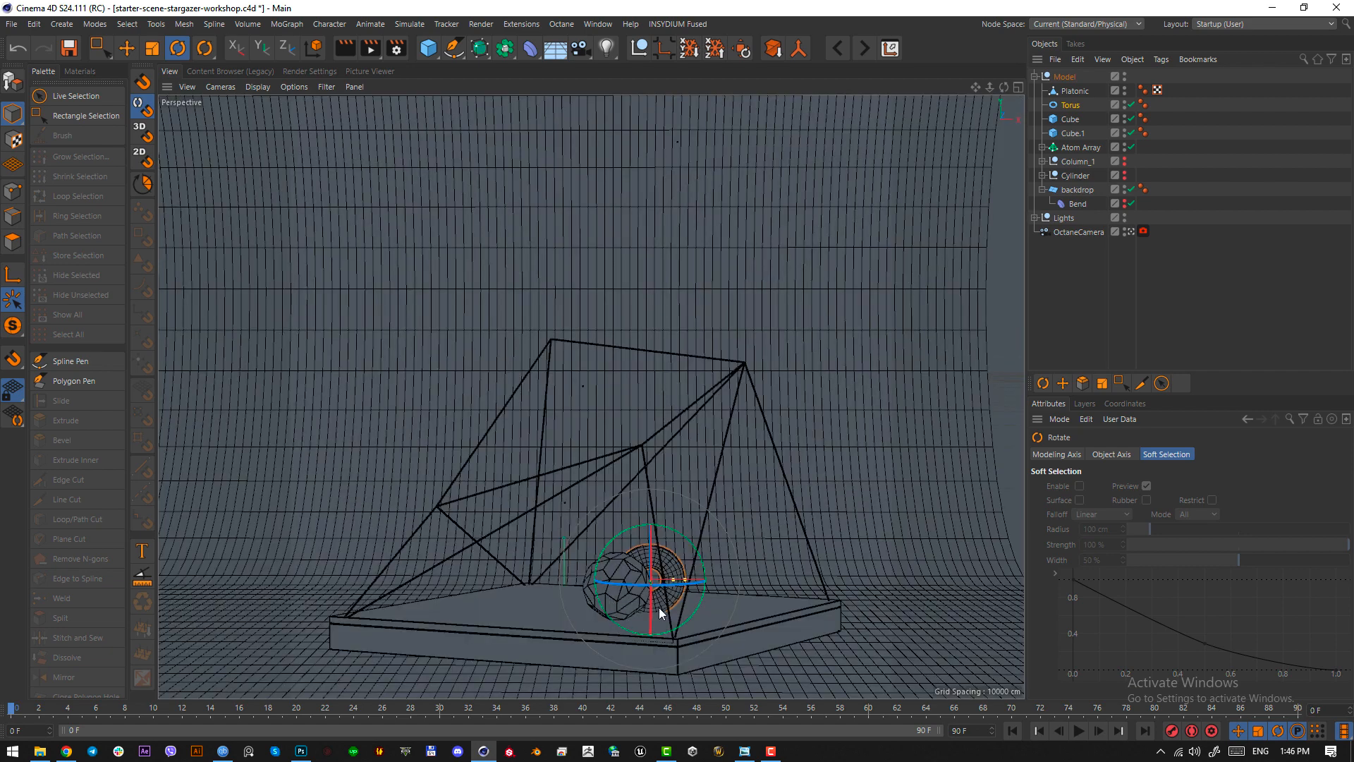
- Shift the upright torus farther back from the Platonic ball and fine-tune its height above the podium in the side view
key(F2)
key(e)
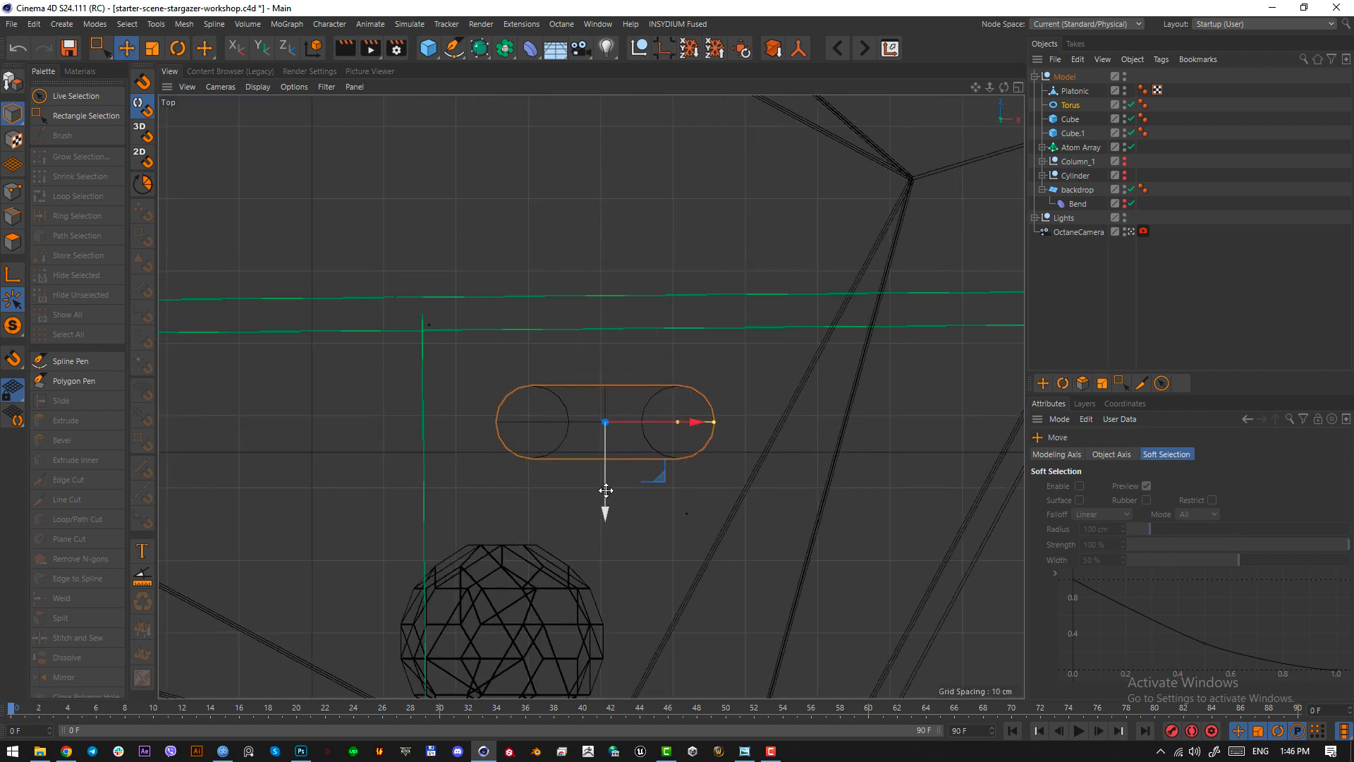
drag(605, 494, 605, 438)
key(F3)
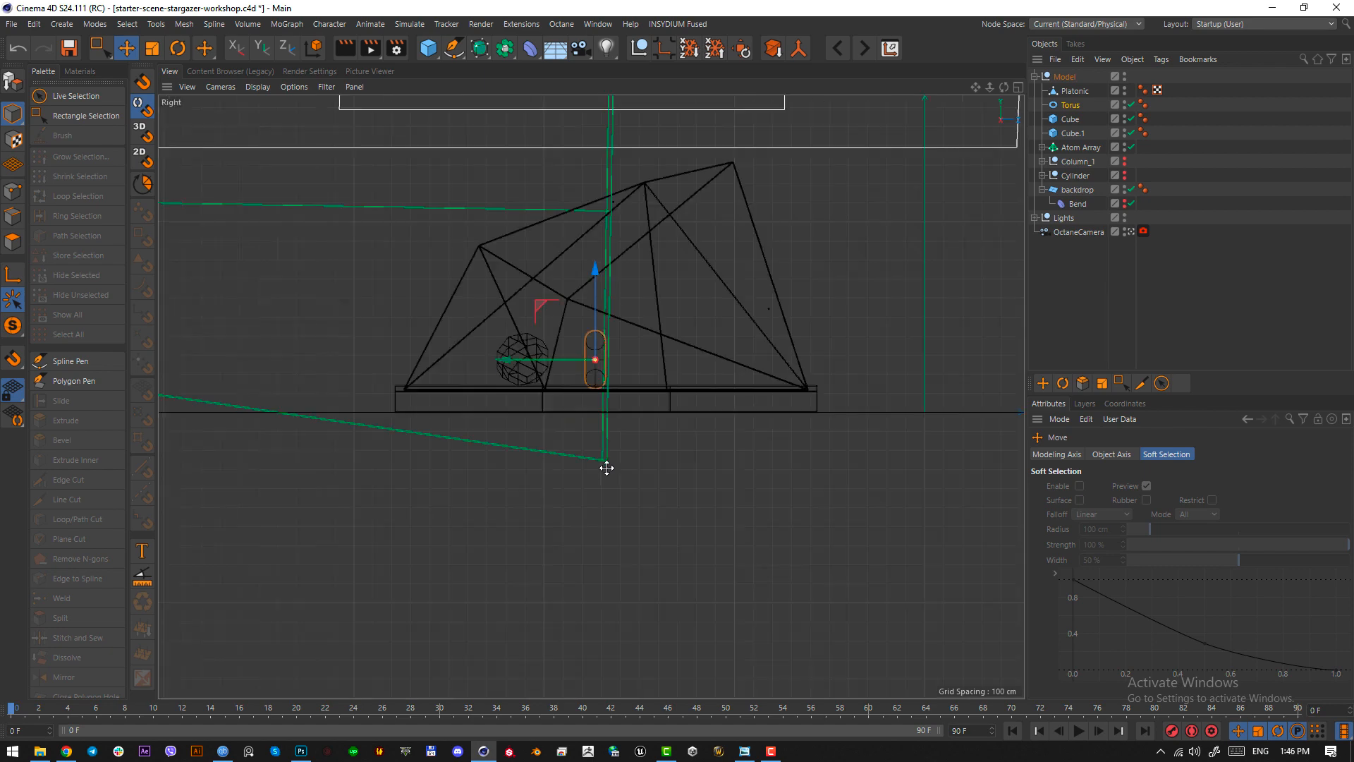
scroll(596, 332, up, 5)
drag(596, 408, 595, 413)
key(F1)
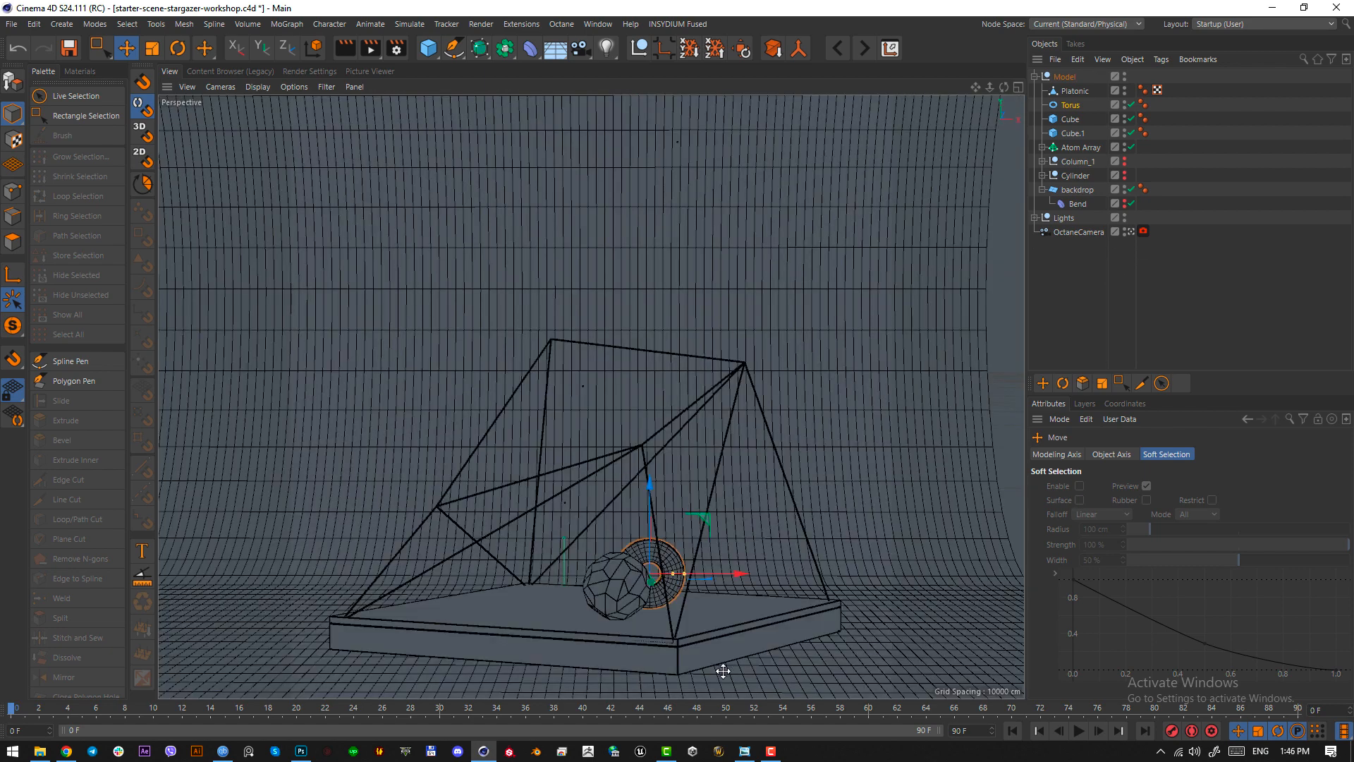
- Scale the torus up to a ring radius of about 133 cm and raise it slightly
key(t)
key(e)
mouse_move(650, 499)
mouse_down()
mouse_move(649, 474)
mouse_move(648, 487)
mouse_up()
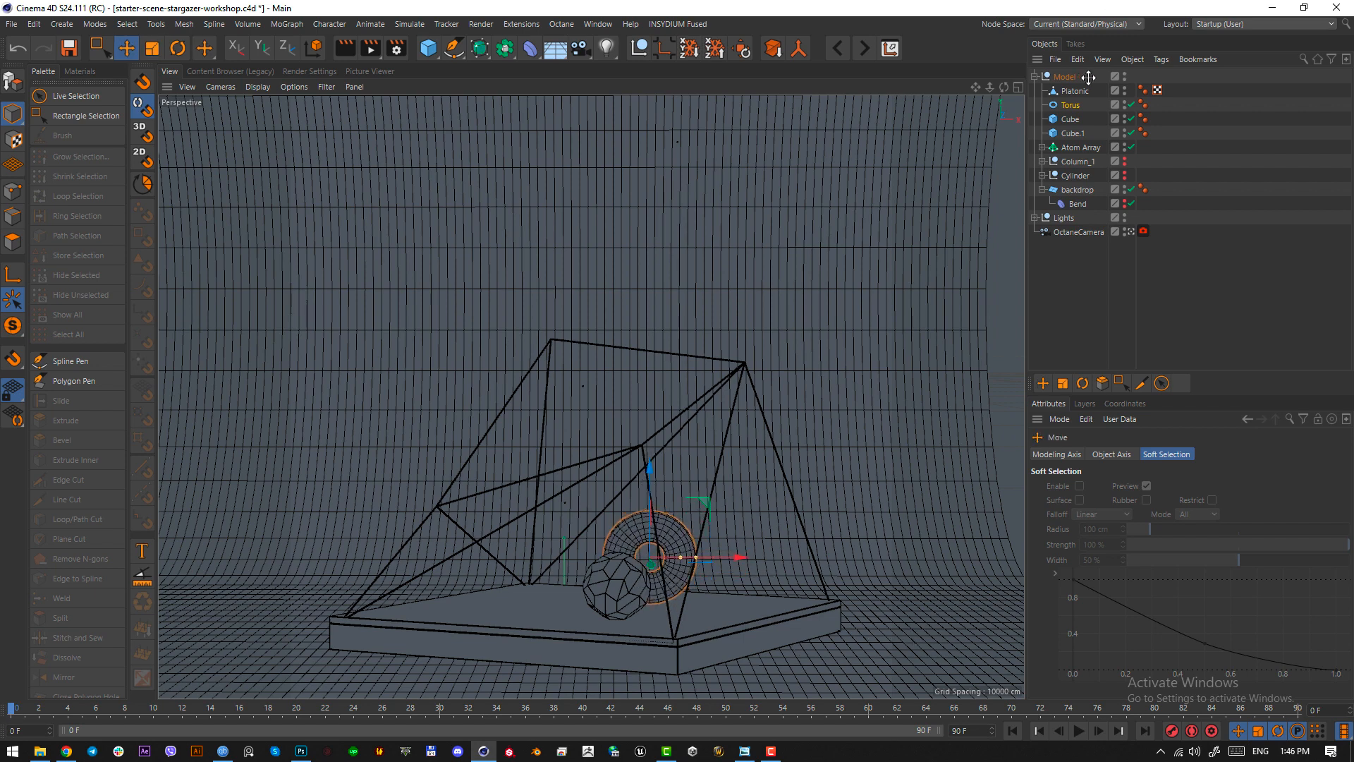
- Enable slicing on the torus from 0° to 180° to keep only its upper half
click(1069, 104)
click(1130, 454)
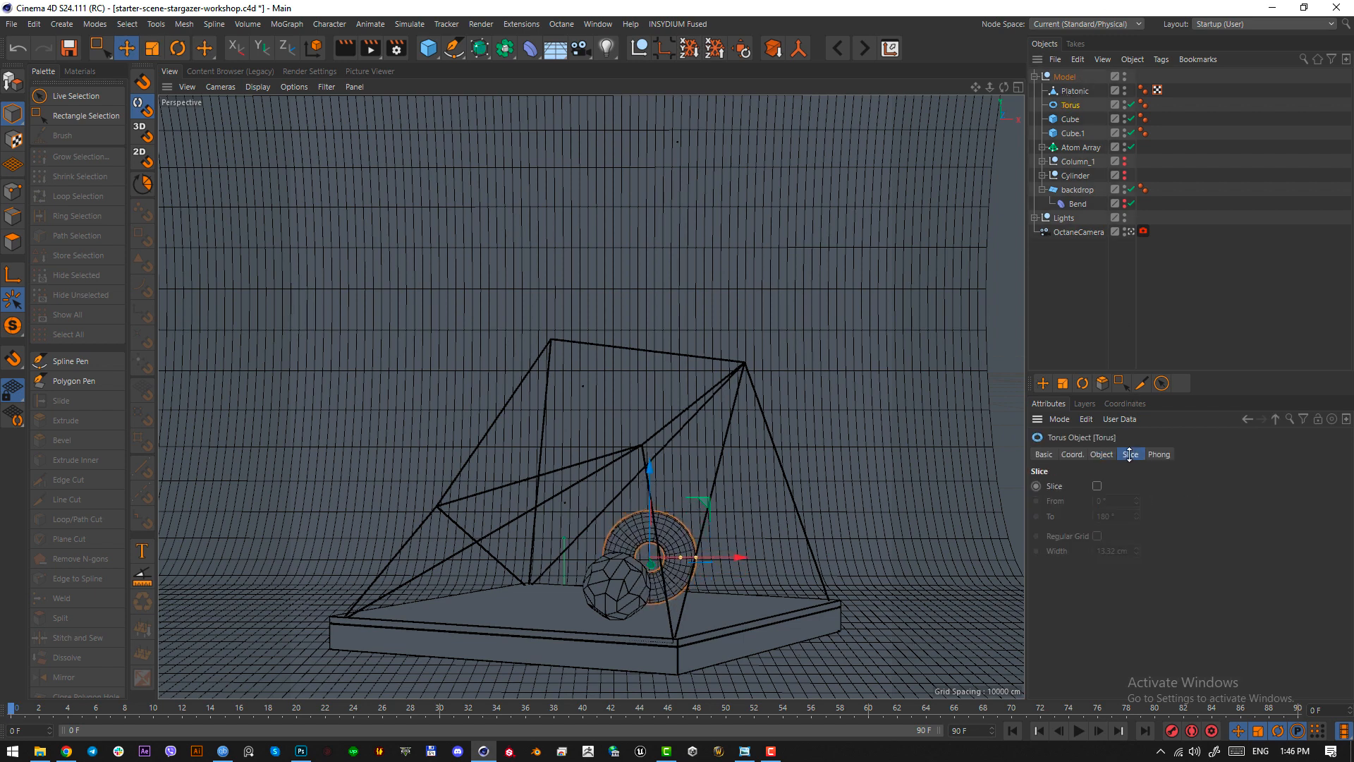
click(1097, 486)
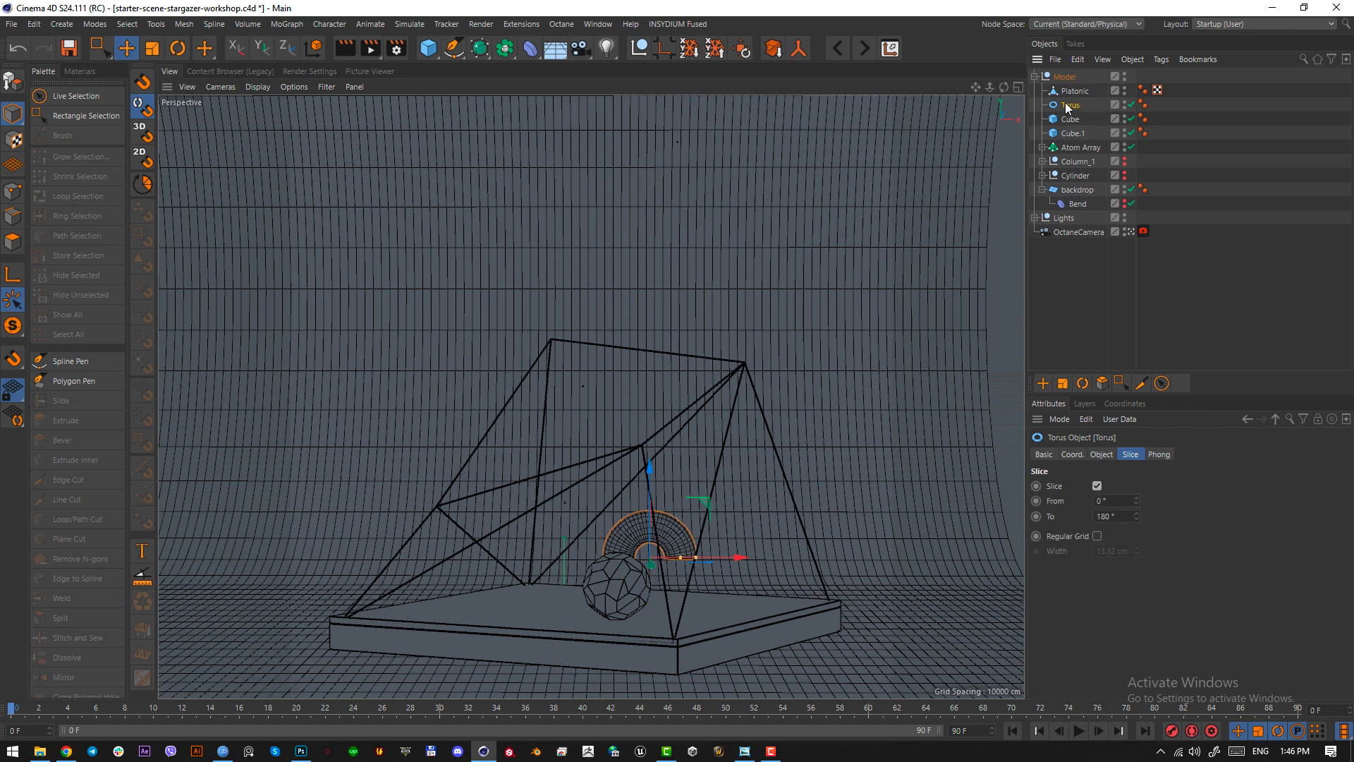
- Duplicate the half torus within the Model group and rotate the copy 180° to form the lower half of the ring
key(ctrl+c)
key(ctrl+v)
drag(1060, 79, 1067, 113)
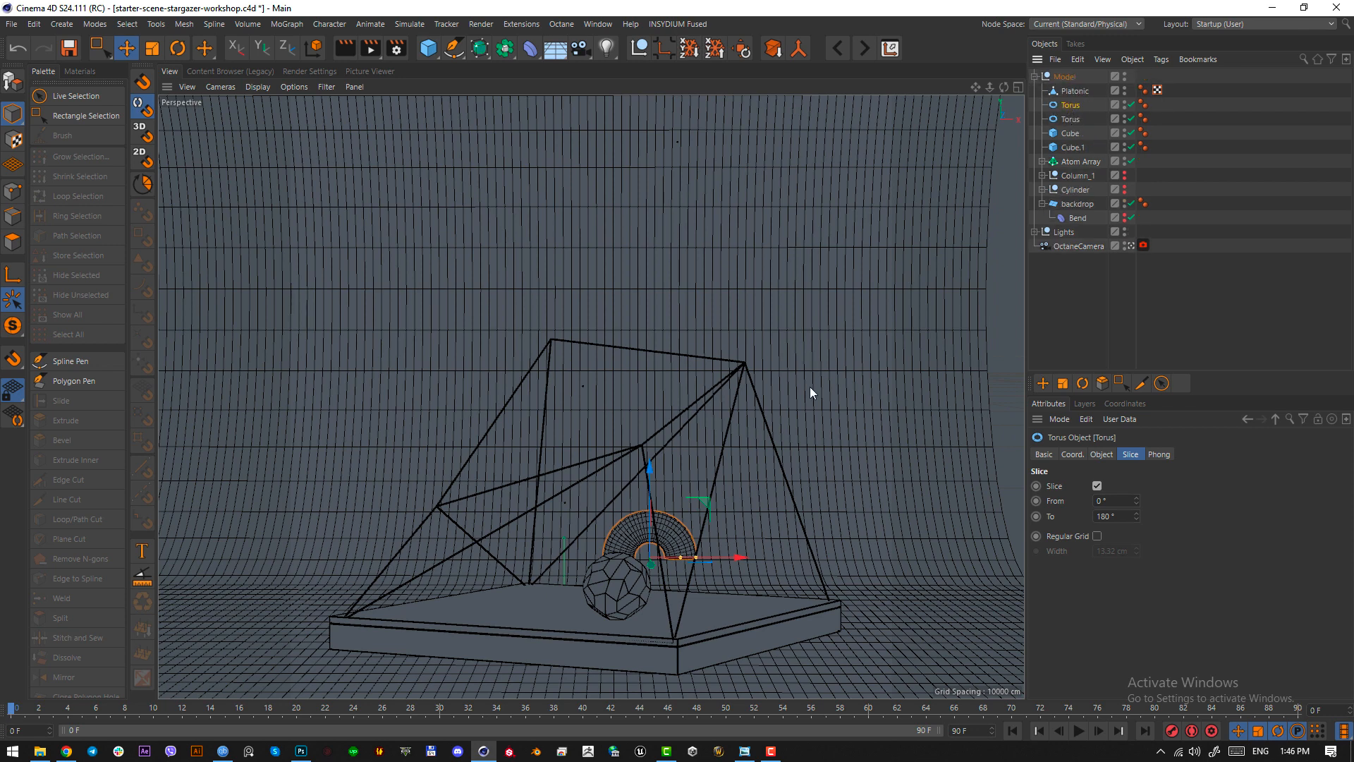
key(r)
drag(696, 523, 581, 611)
- Thin the lower torus half by reducing its pipe radius to 50 cm and slightly below
click(1068, 105)
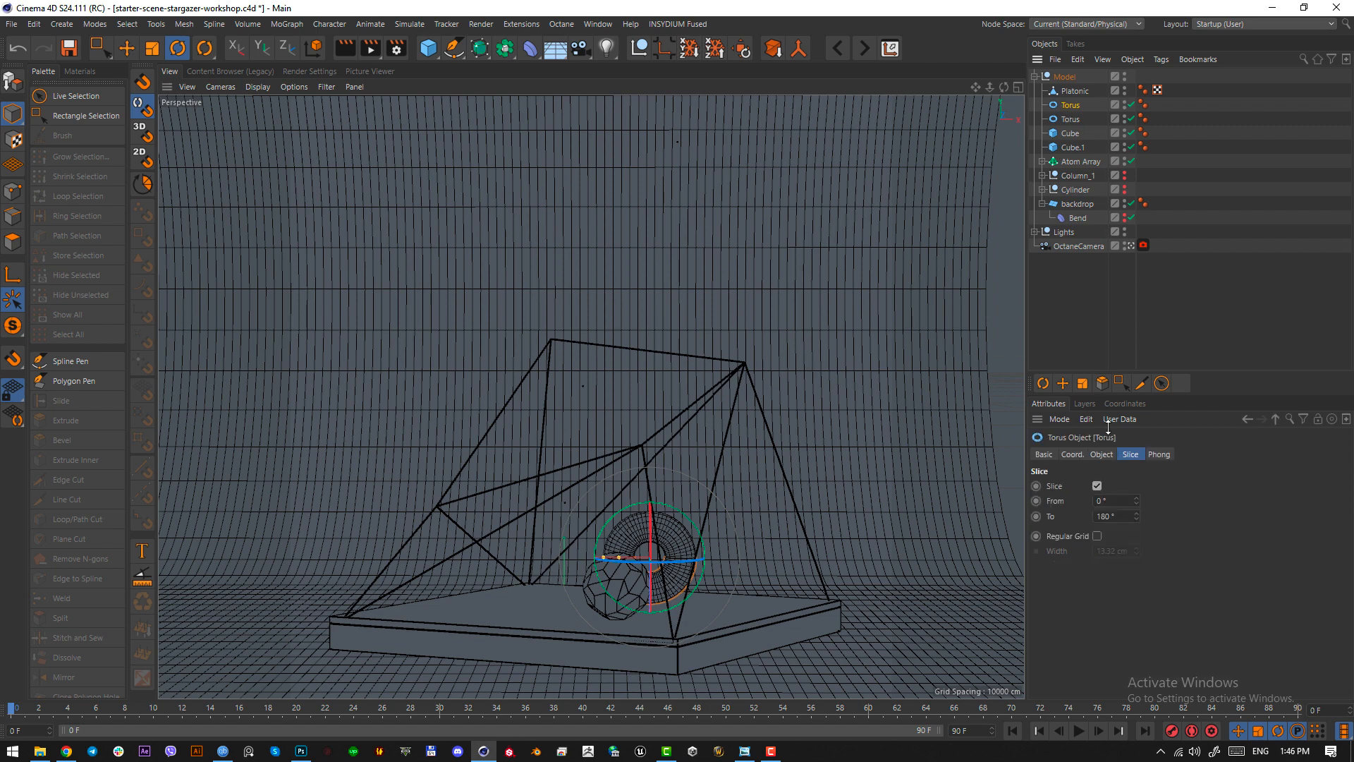
click(1102, 455)
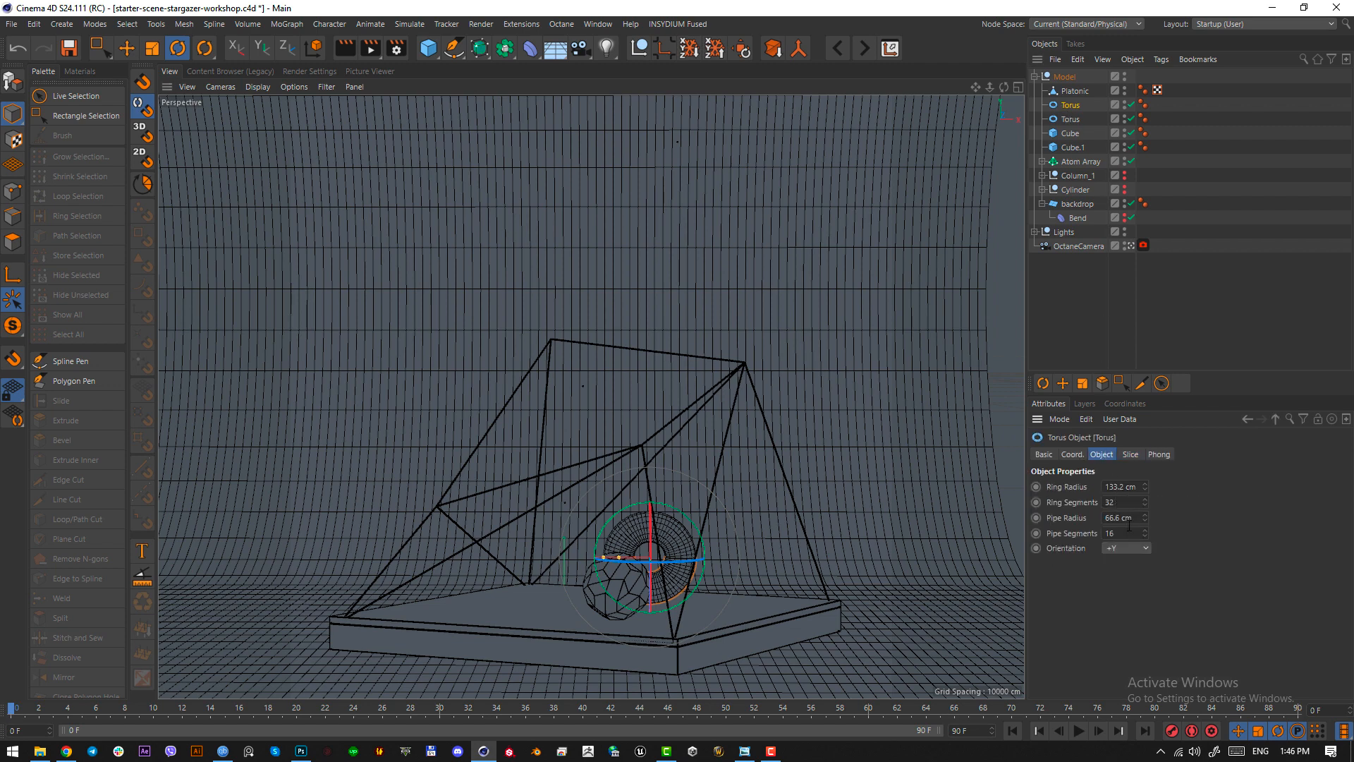
click(1134, 519)
text(50)
key(Return)
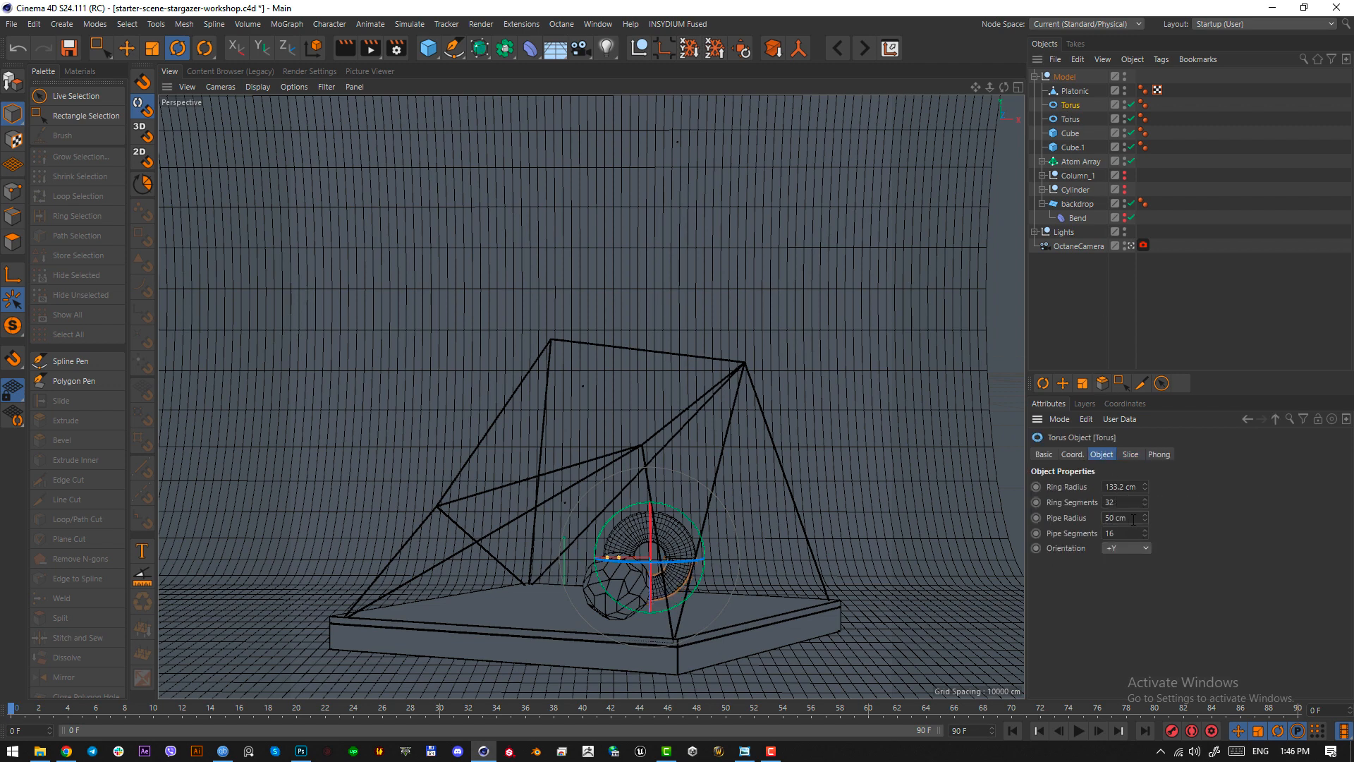
click(1134, 520)
key(Return)
click(914, 597)
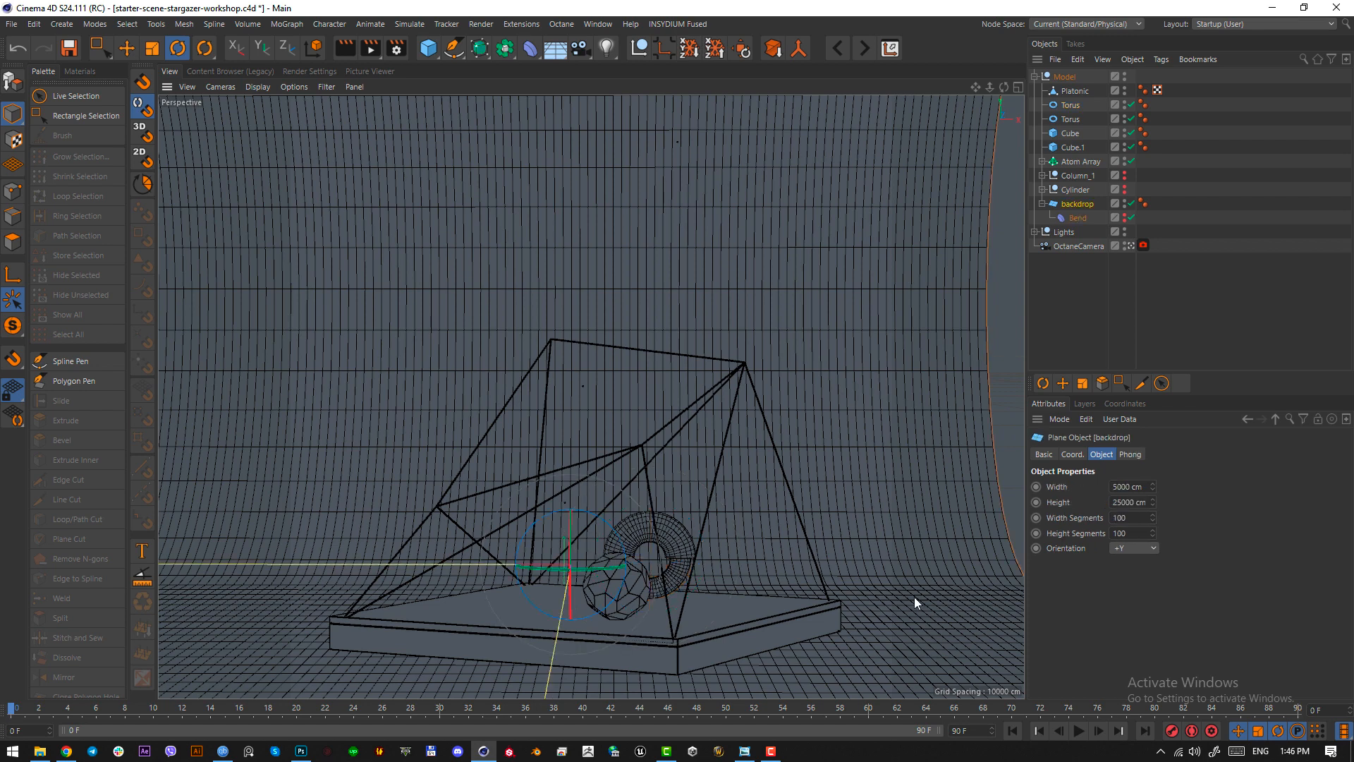
- Select both torus halves and lower them together toward the podium surface in the side view
click(676, 578)
key(F3)
key(e)
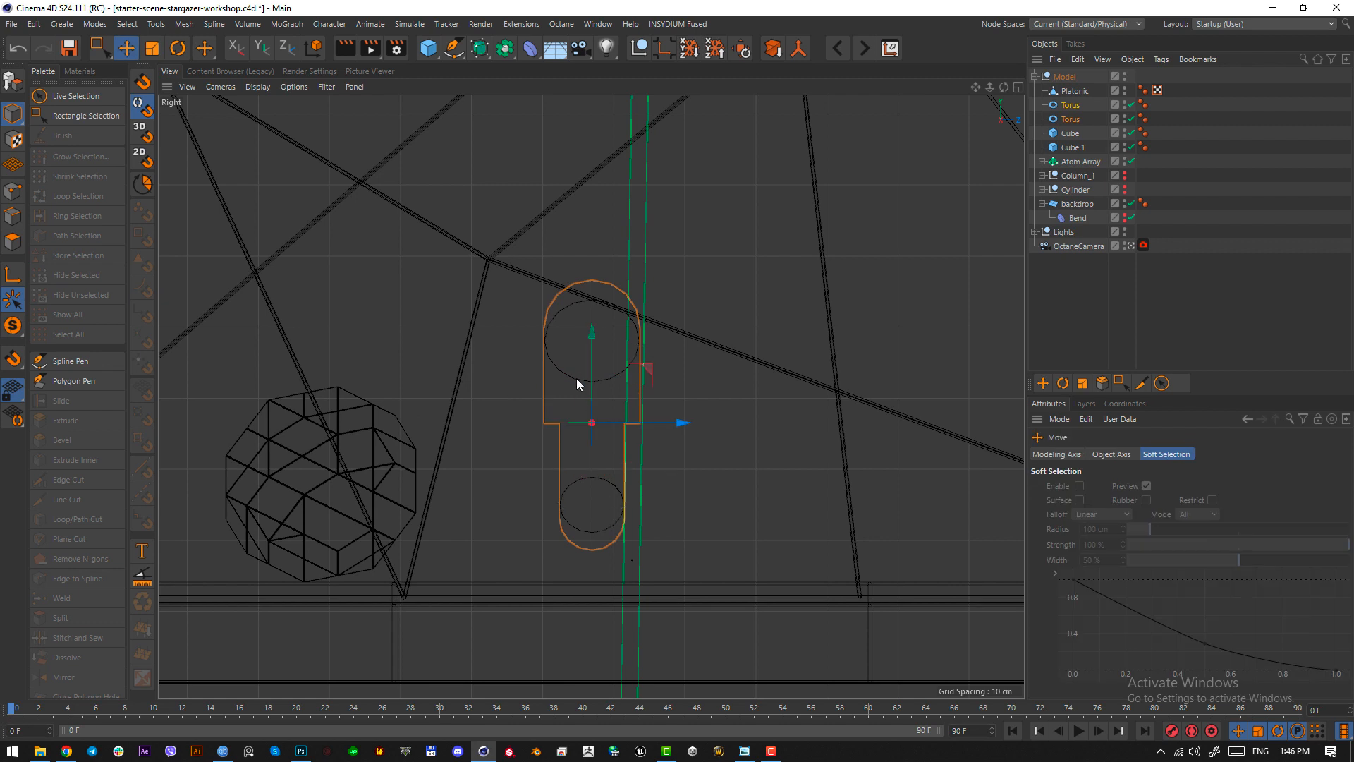
drag(592, 356, 590, 387)
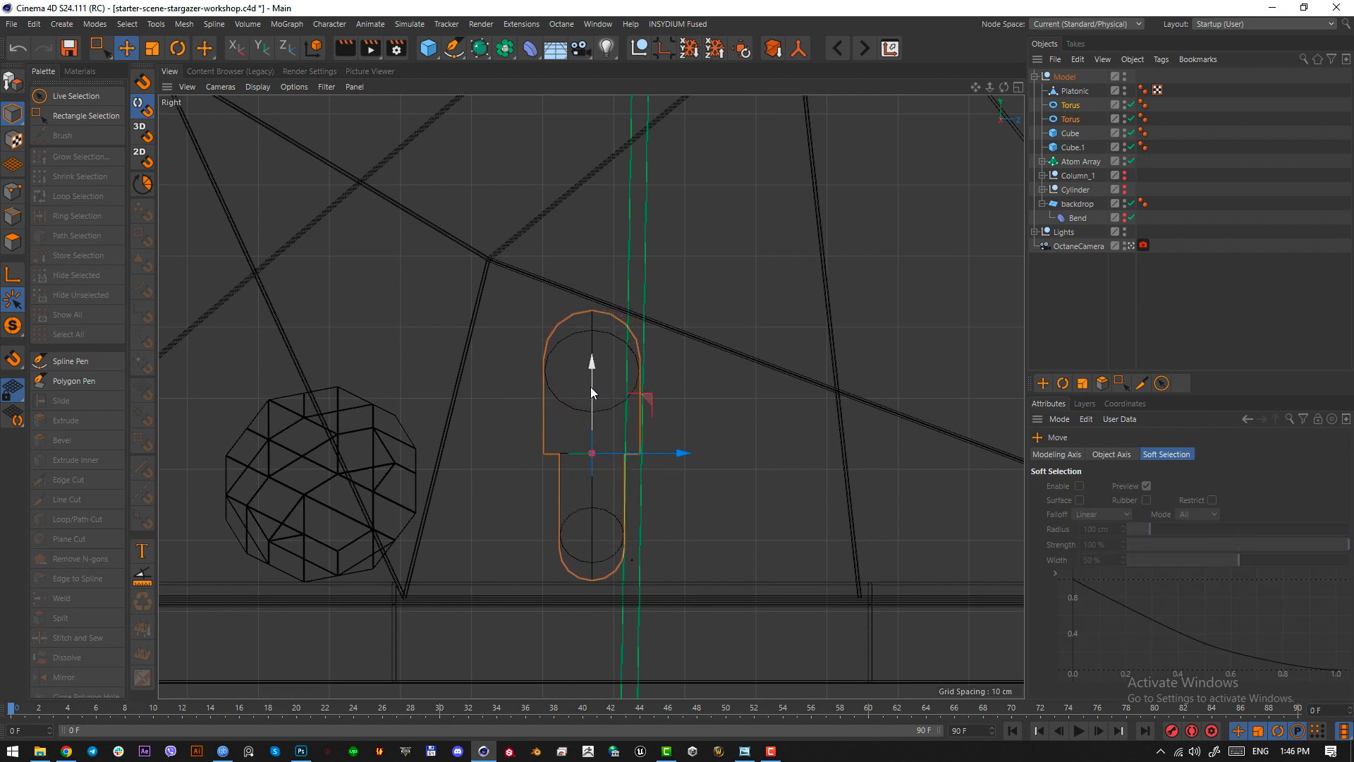
- Increase the ring segments of both torus halves for a smoother ring, and return to the camera view
click(1056, 111)
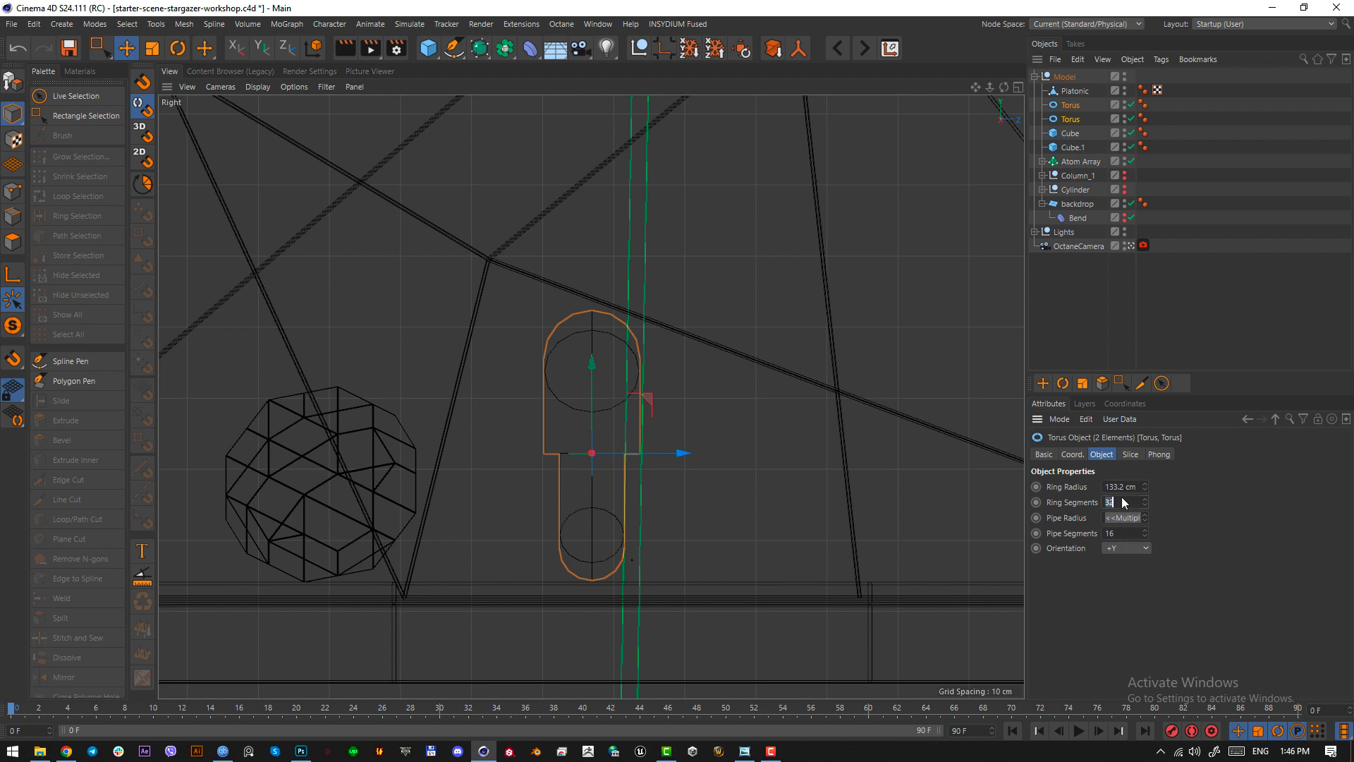
key(F1)
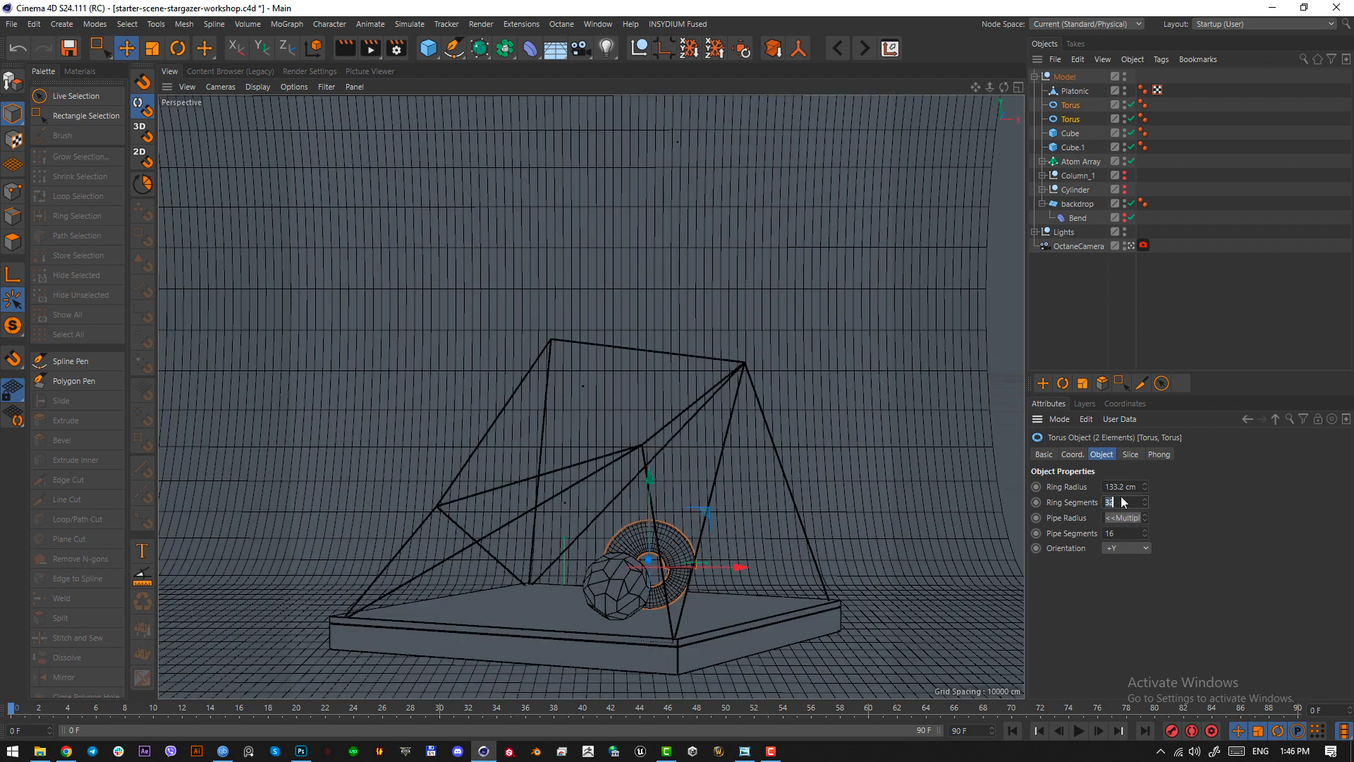
click(792, 297)
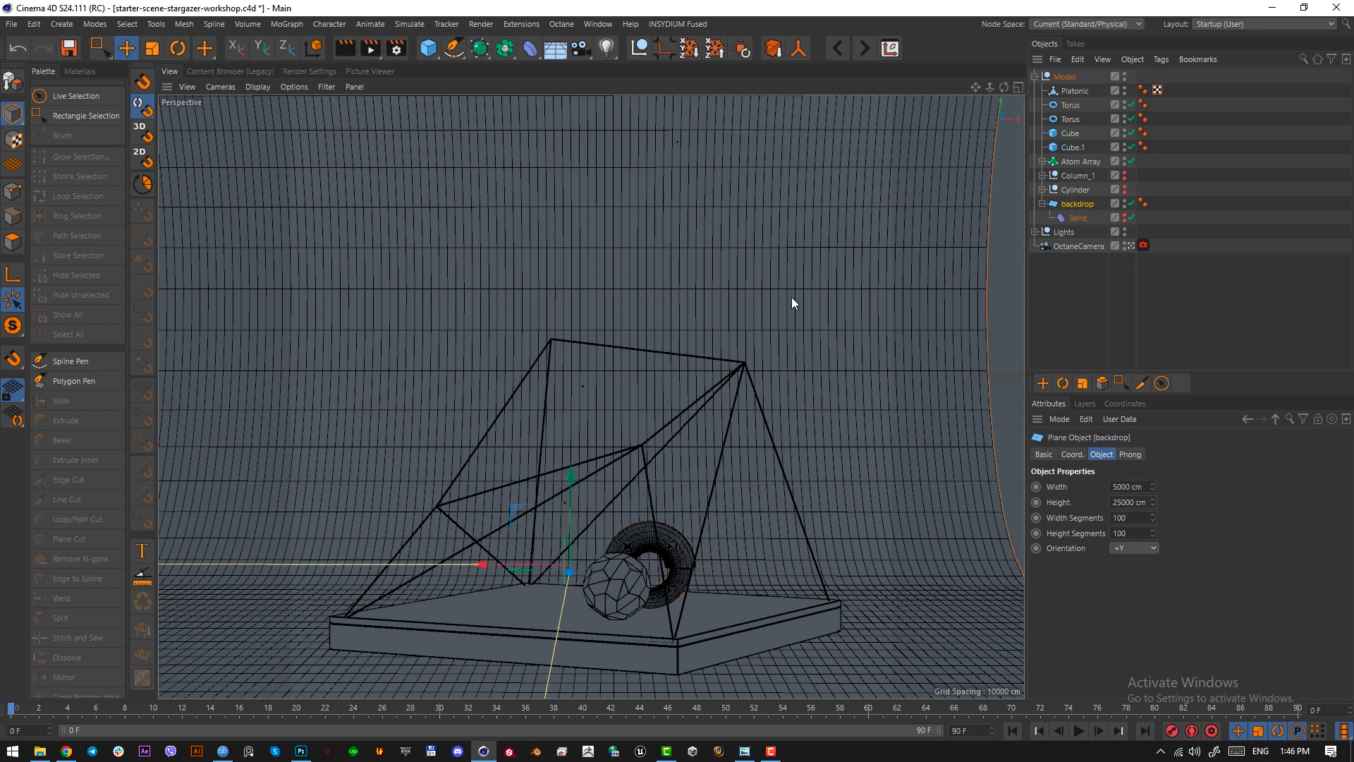
- Check the reference image, add a 400 × 400 cm rectangle spline in the XY plane and raise it above the podium
click(750, 752)
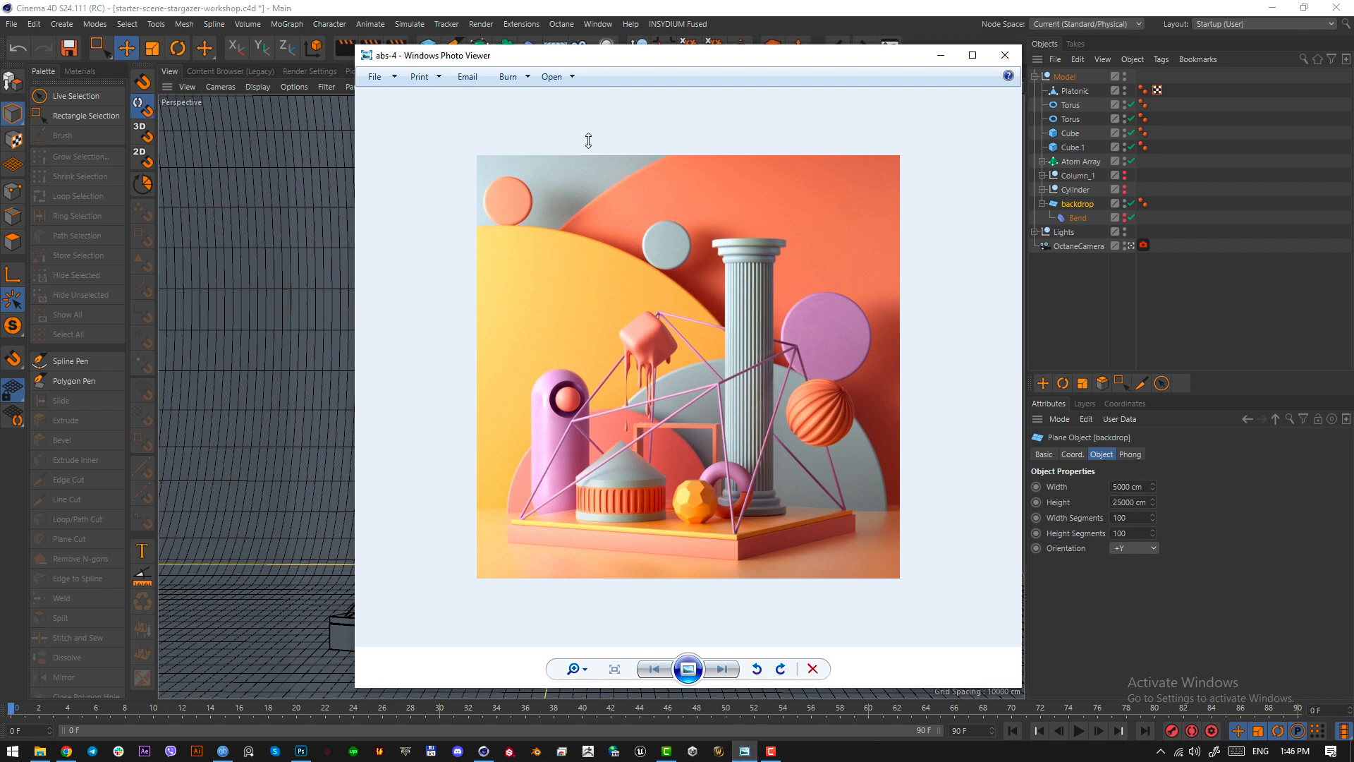
click(744, 752)
click(478, 44)
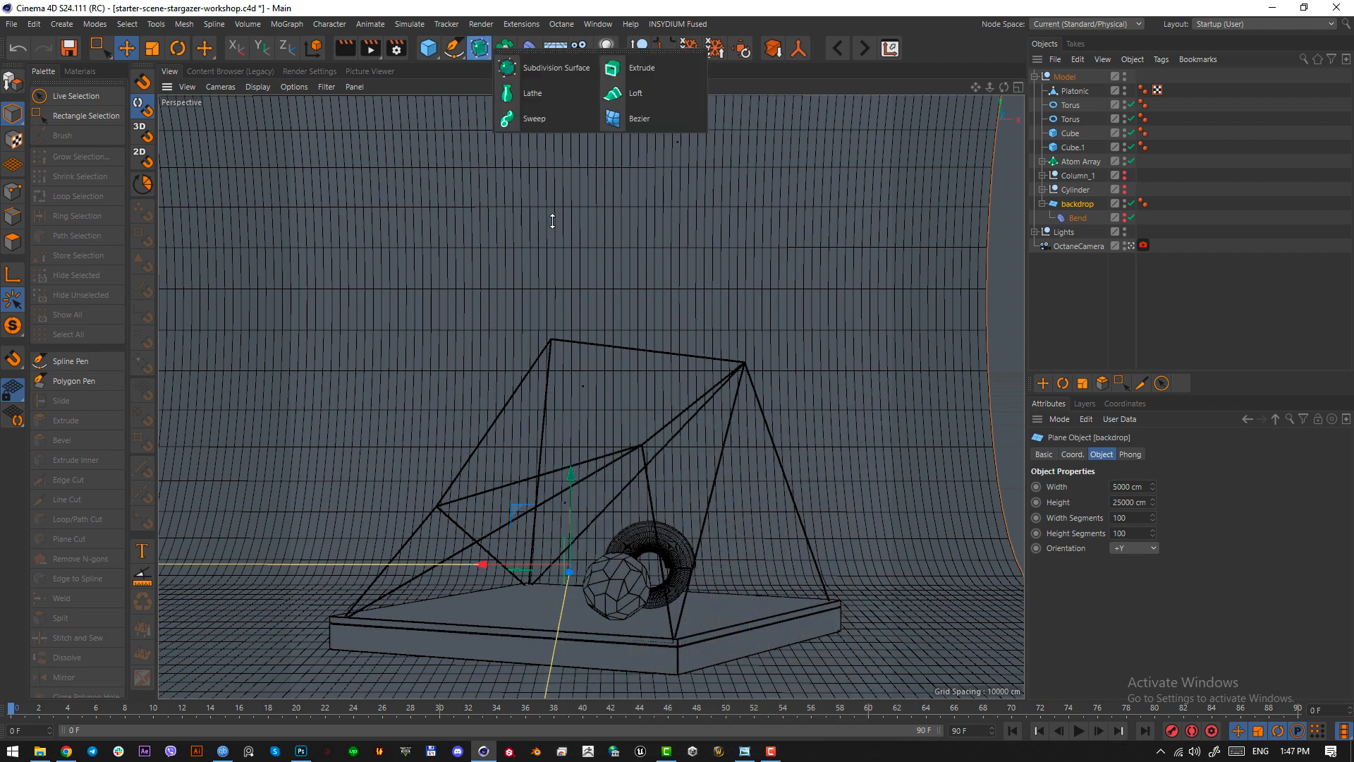
click(455, 49)
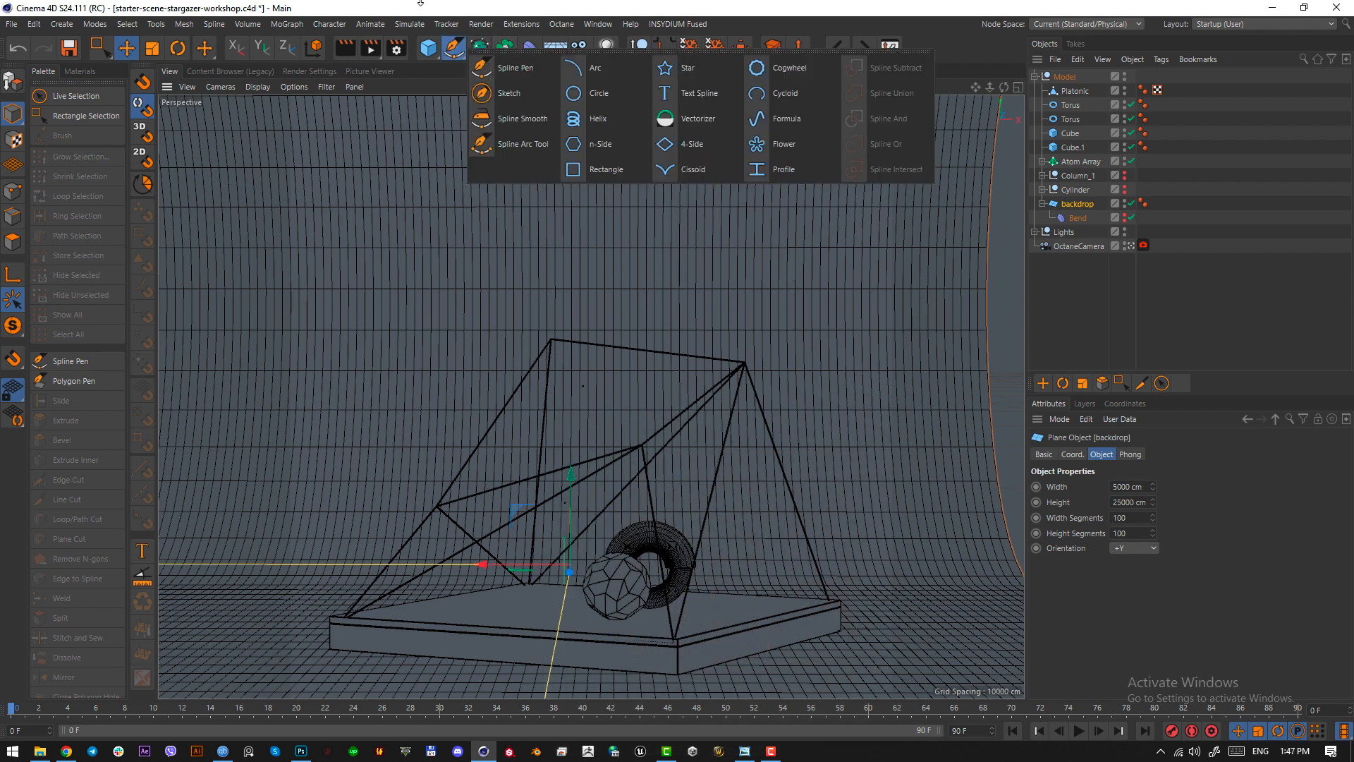
click(592, 170)
drag(565, 514, 565, 319)
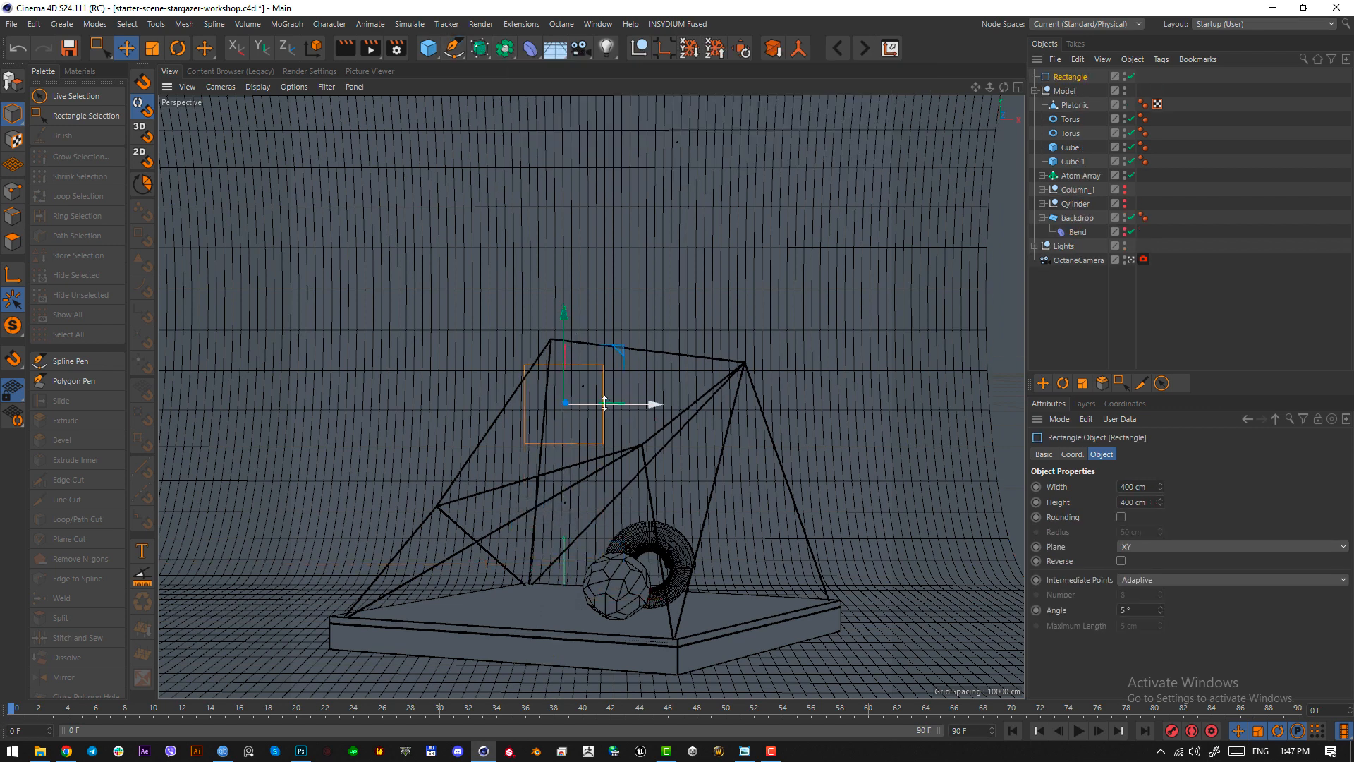
- Duplicate the rectangle spline and scale the copy down to about half size
key(ctrl+c)
key(ctrl+v)
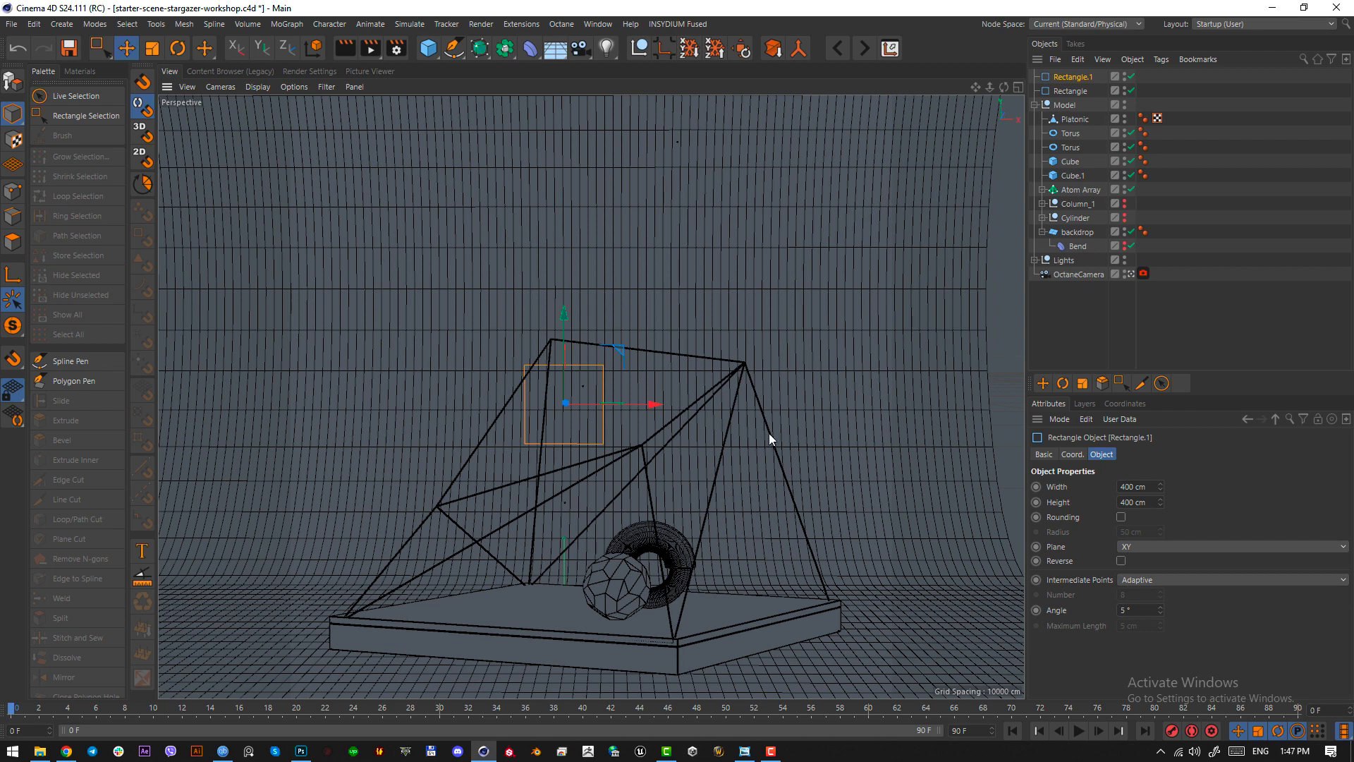
key(t)
drag(739, 391, 374, 472)
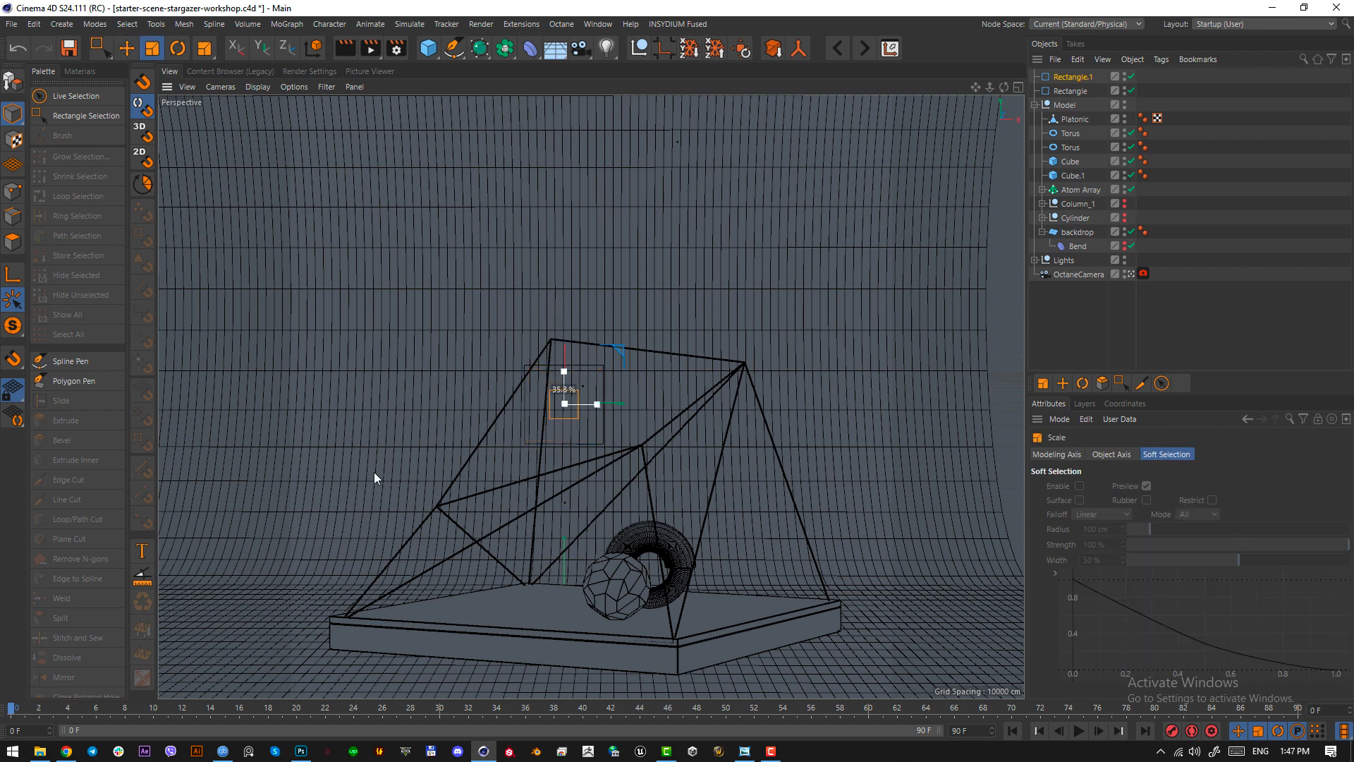
- Make the smaller rectangle spline editable and rotate it 90° so it lies flat, perpendicular to the larger one
key(F4)
scroll(656, 450, up, 3)
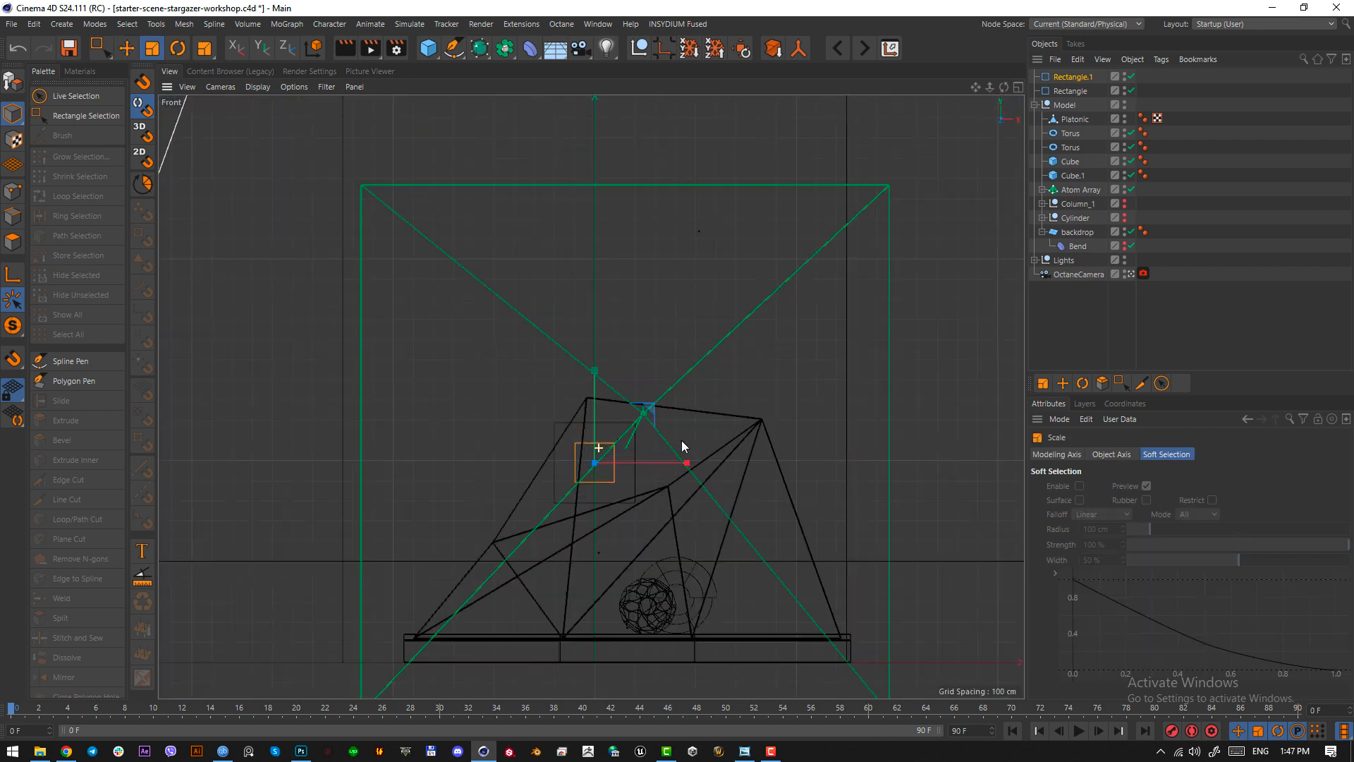
scroll(681, 446, up, 3)
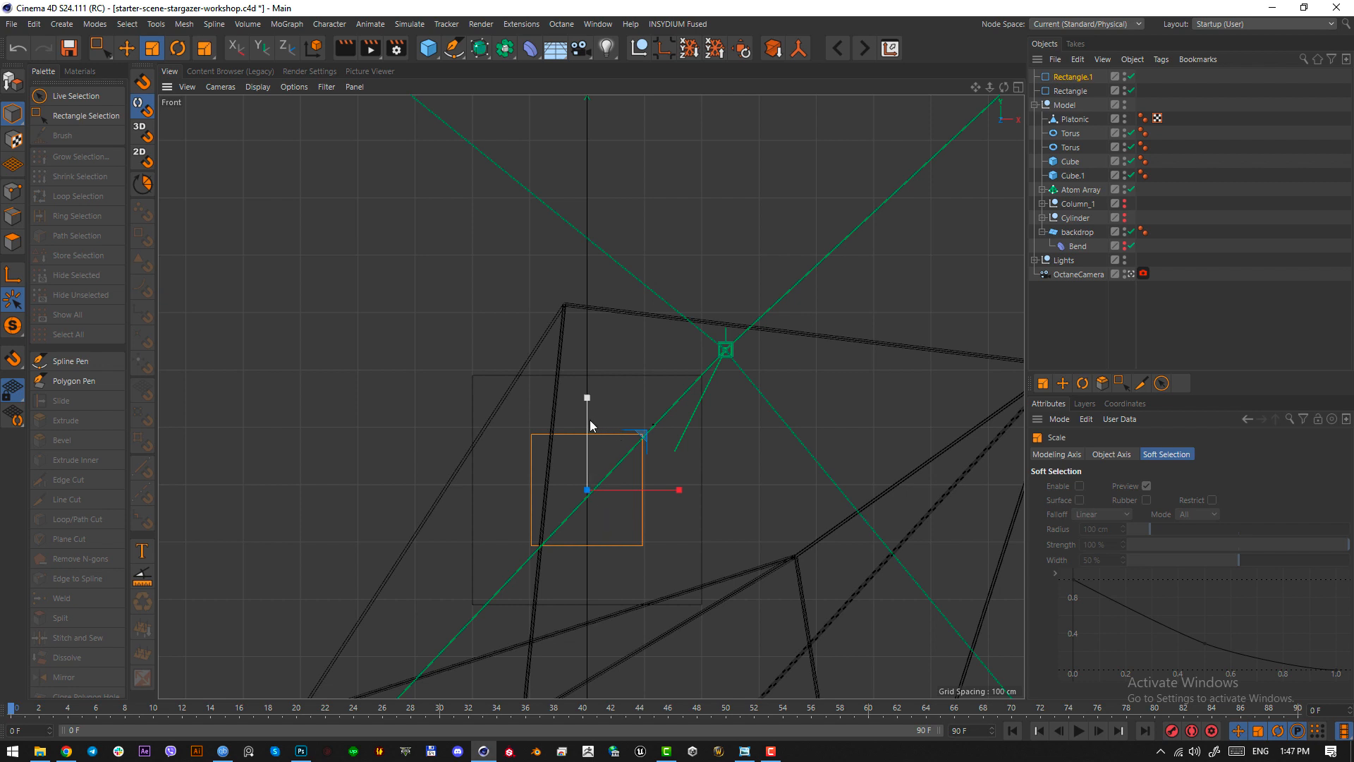
key(c)
drag(587, 398, 586, 354)
key(r)
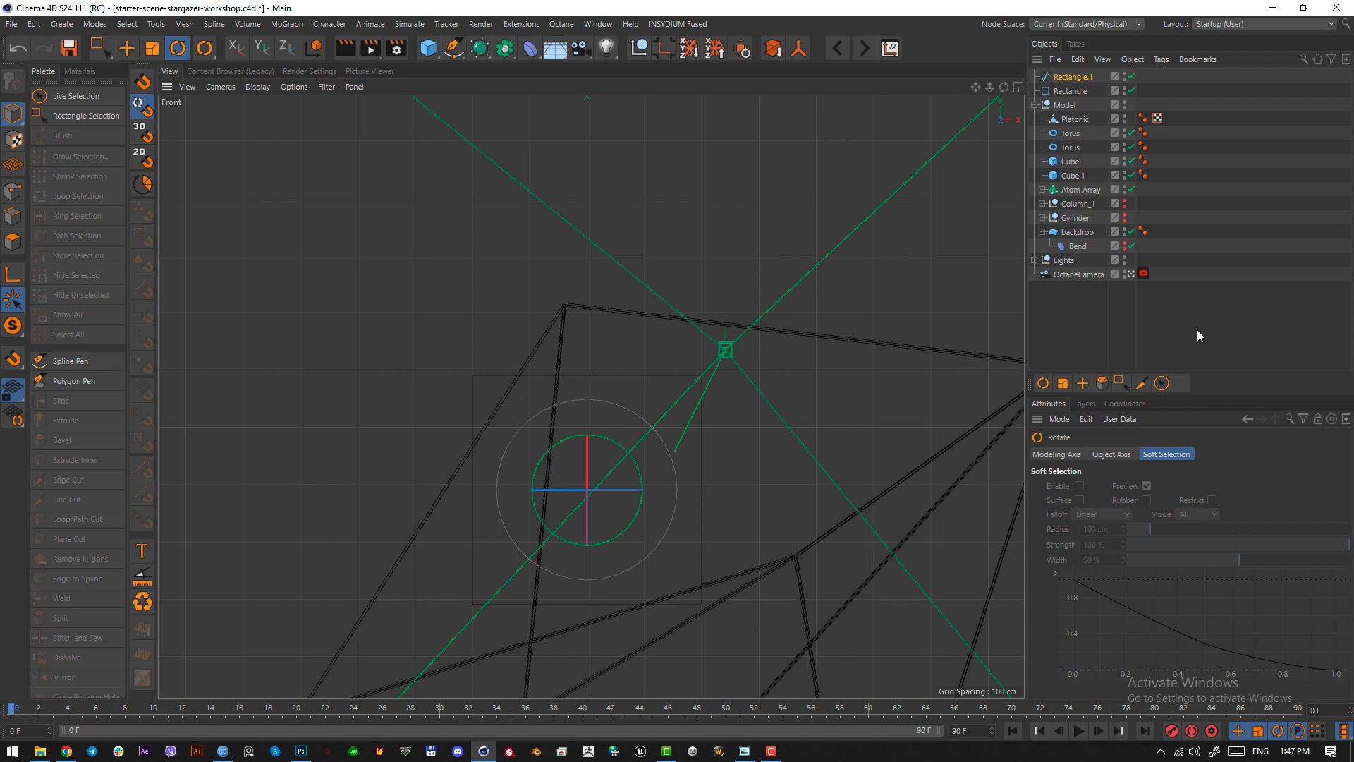
- Create a Sweep generator and nest both rectangle splines under it, with Rectangle above Rectangle.1
click(482, 49)
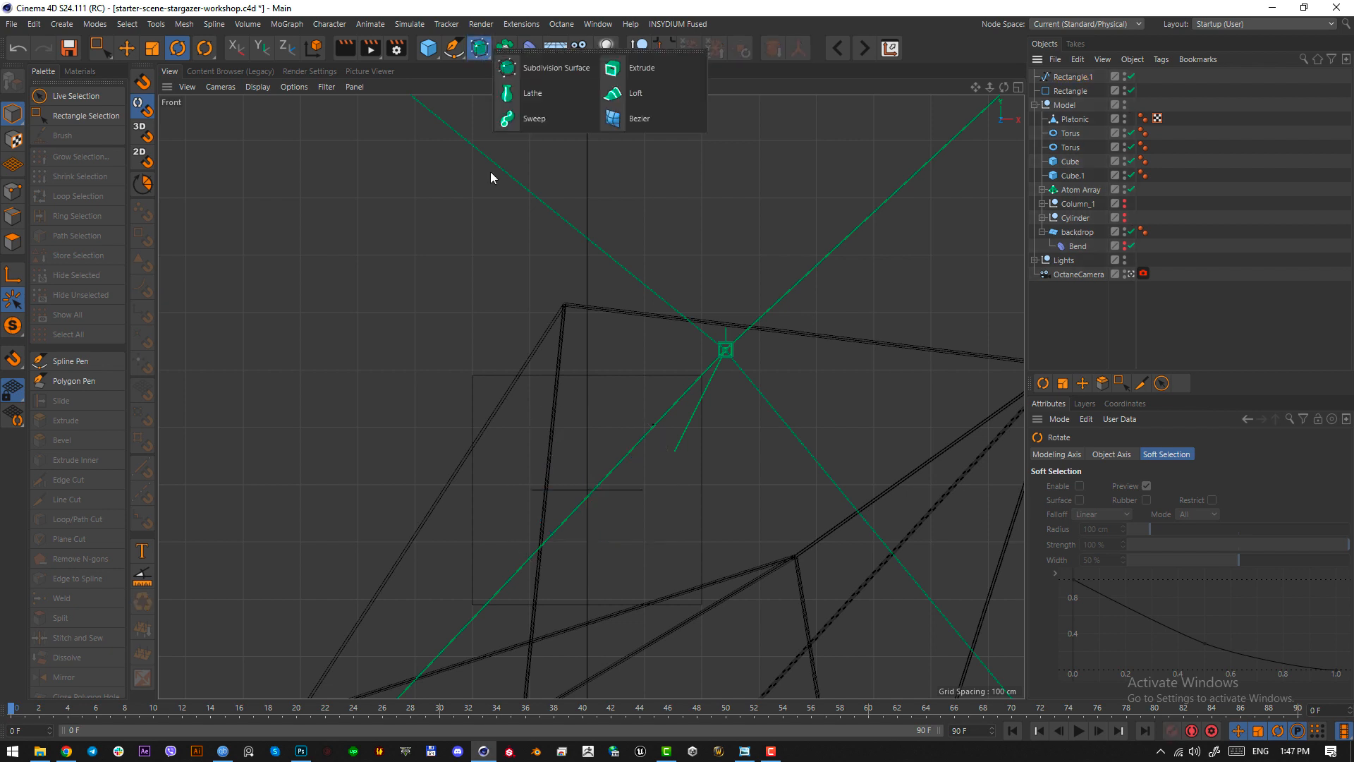
click(522, 119)
drag(1064, 90, 1065, 78)
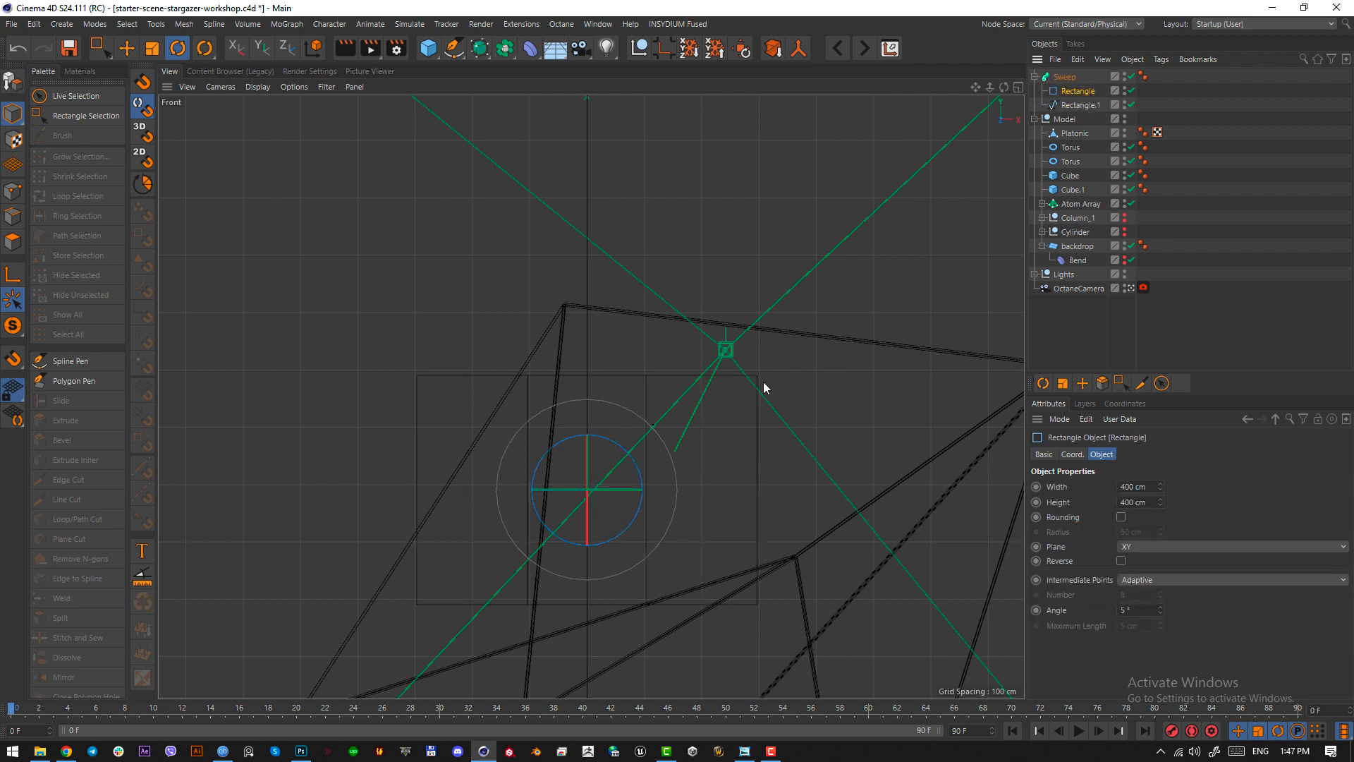
- Reorder the Sweep's children so Rectangle.1 sits above Rectangle as the profile, and scale it down for a thin frame
key(F1)
click(1074, 104)
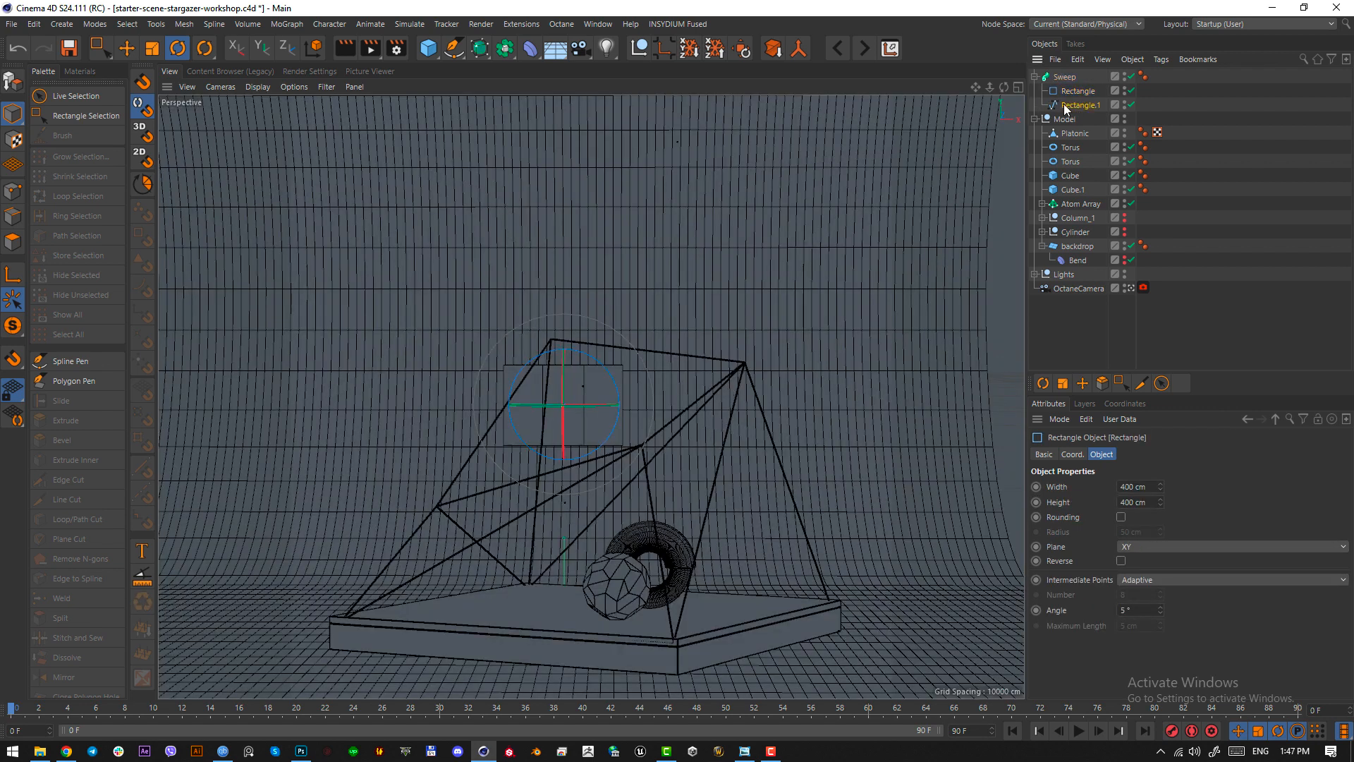
drag(1071, 105, 1074, 88)
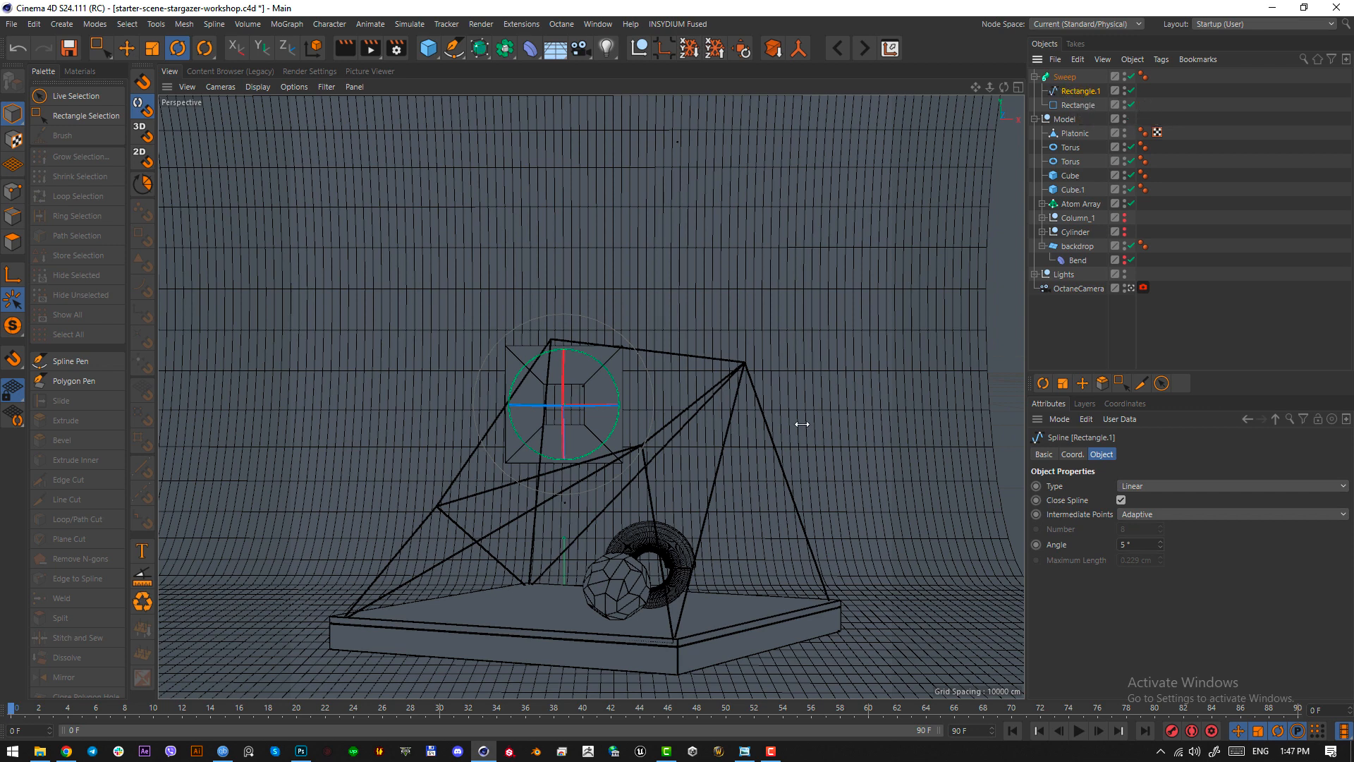
key(t)
drag(836, 367, 308, 472)
key(F2)
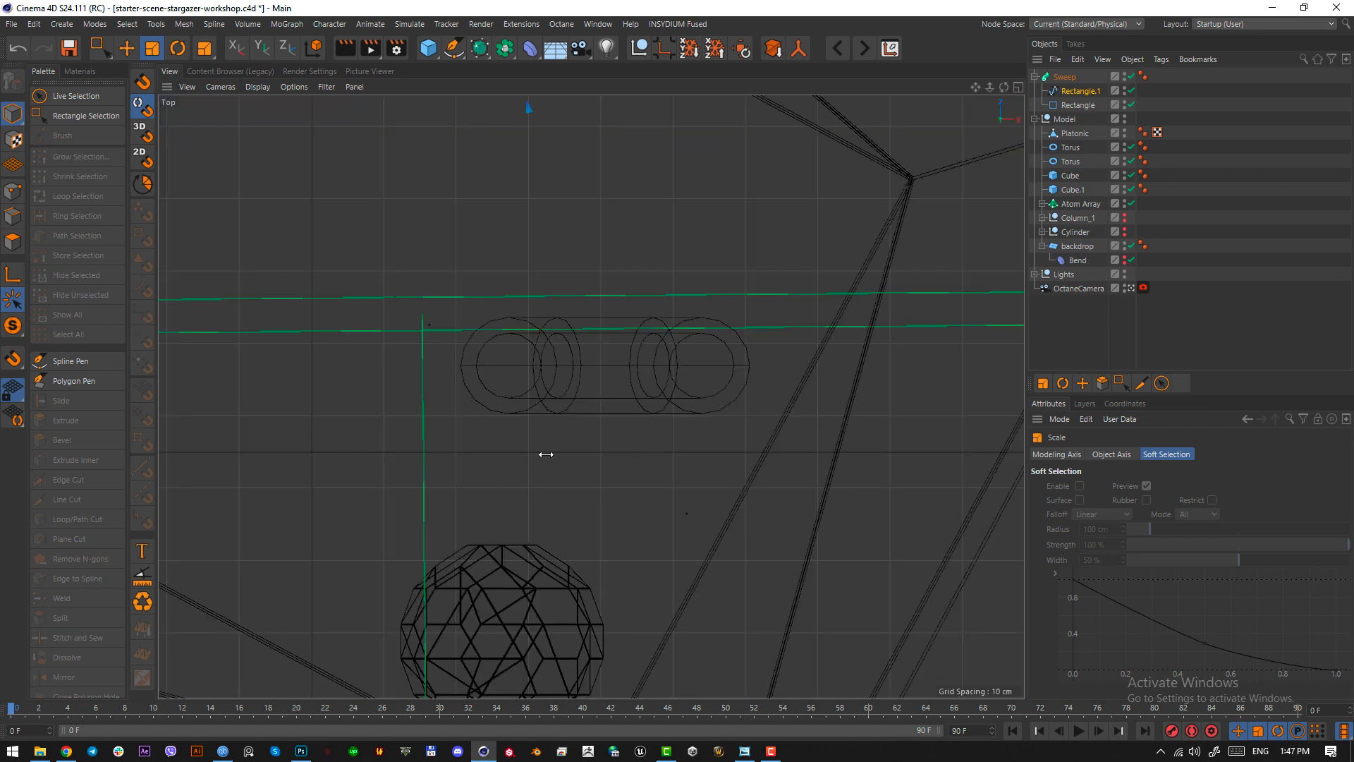
mouse_move(552, 392)
alt+right_down()
mouse_move(520, 408)
mouse_move(559, 396)
alt+right_up()
key(F1)
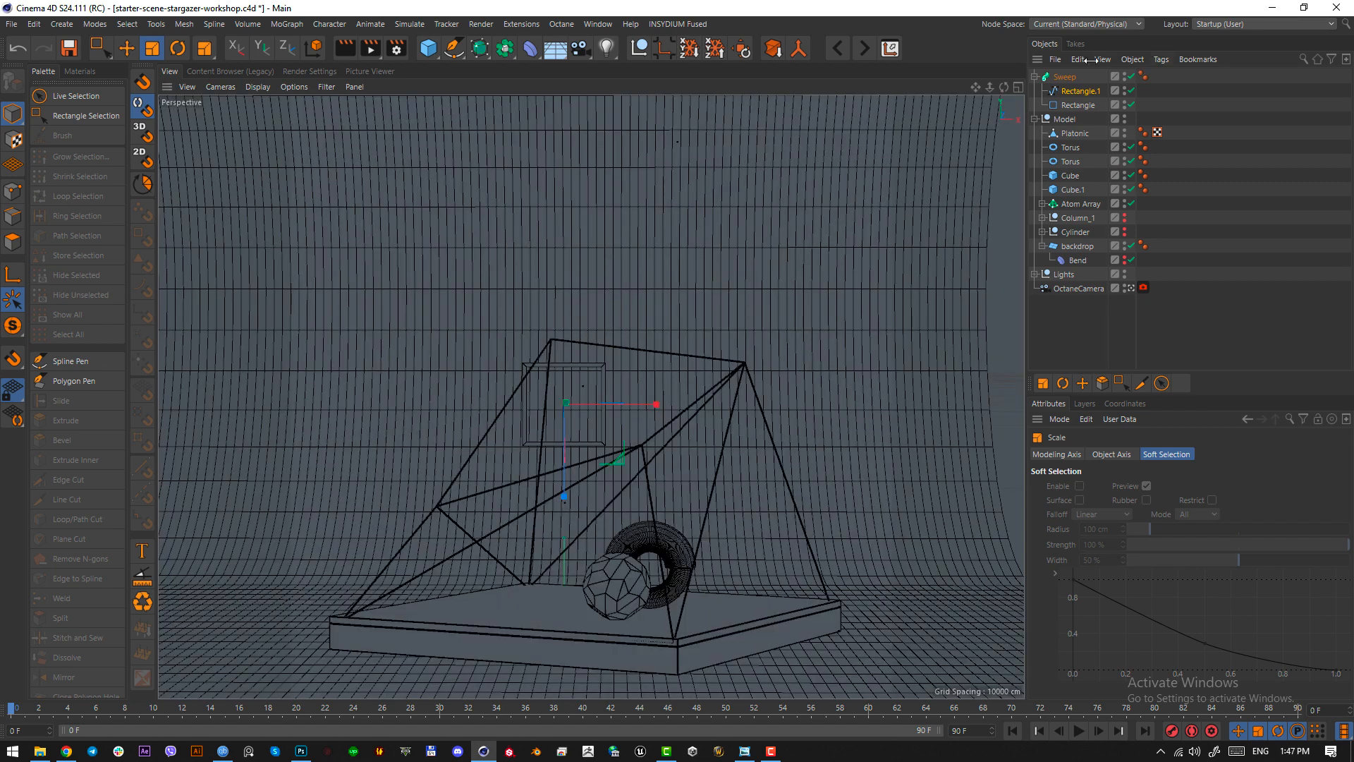
- Leave the OctaneCamera view and stretch Rectangle.1 along the frame's depth to make the swept frame deeper
click(1131, 287)
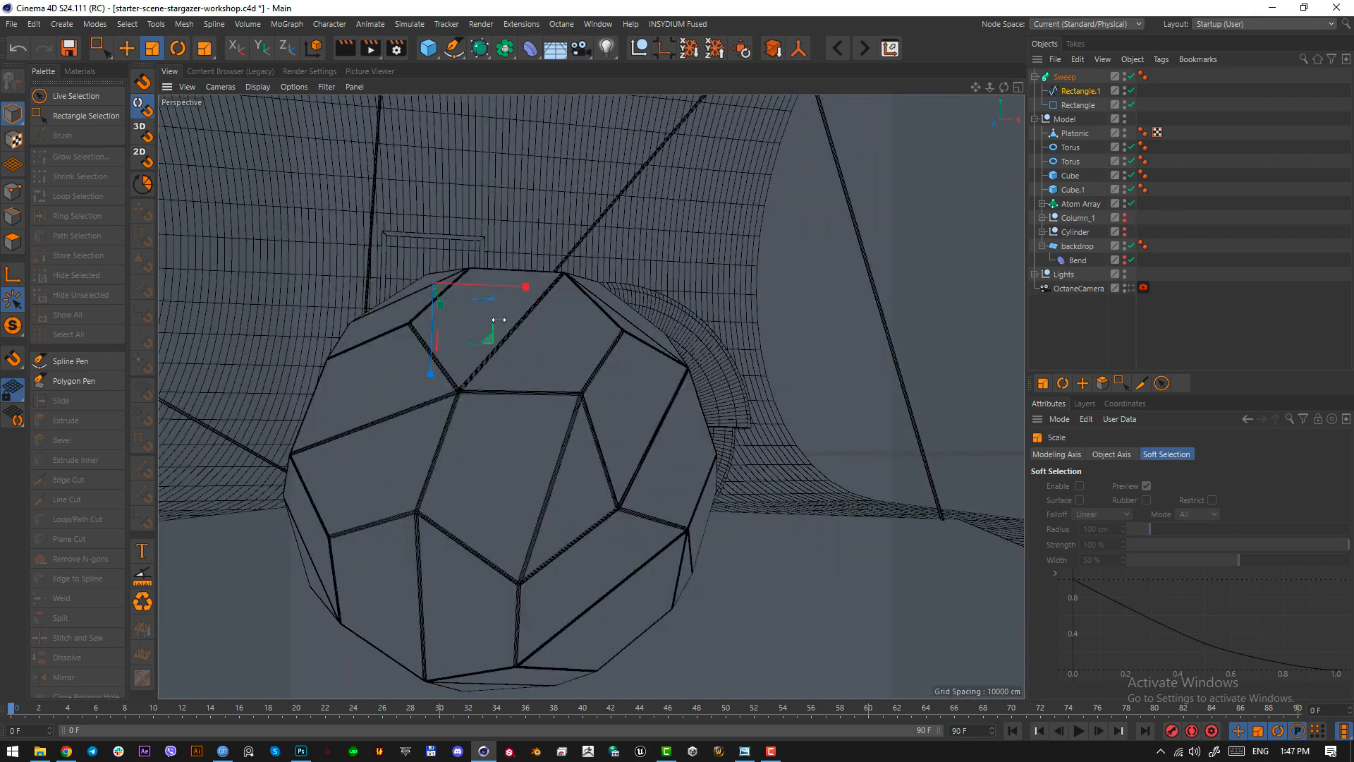
alt+drag(496, 320, 545, 509)
scroll(494, 369, up, 8)
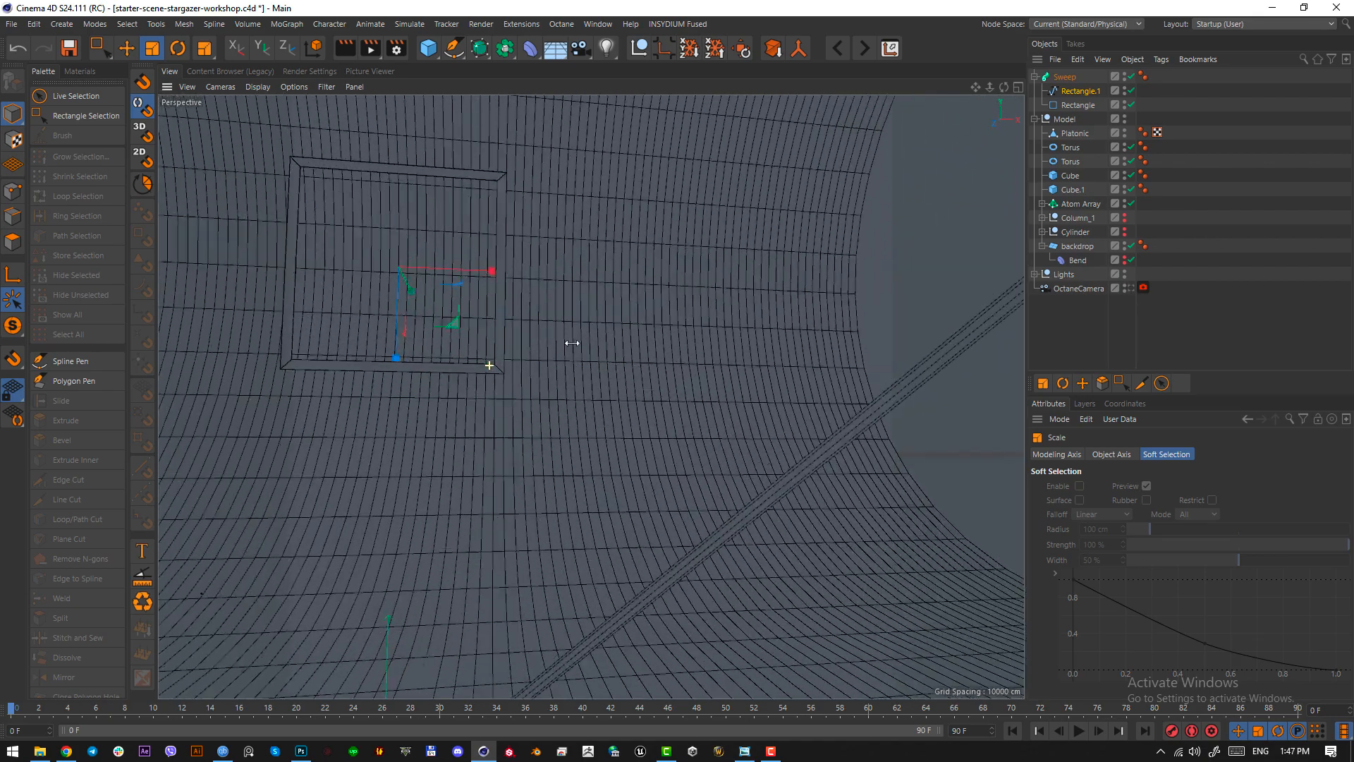
scroll(495, 362, down, 4)
scroll(504, 269, down, 6)
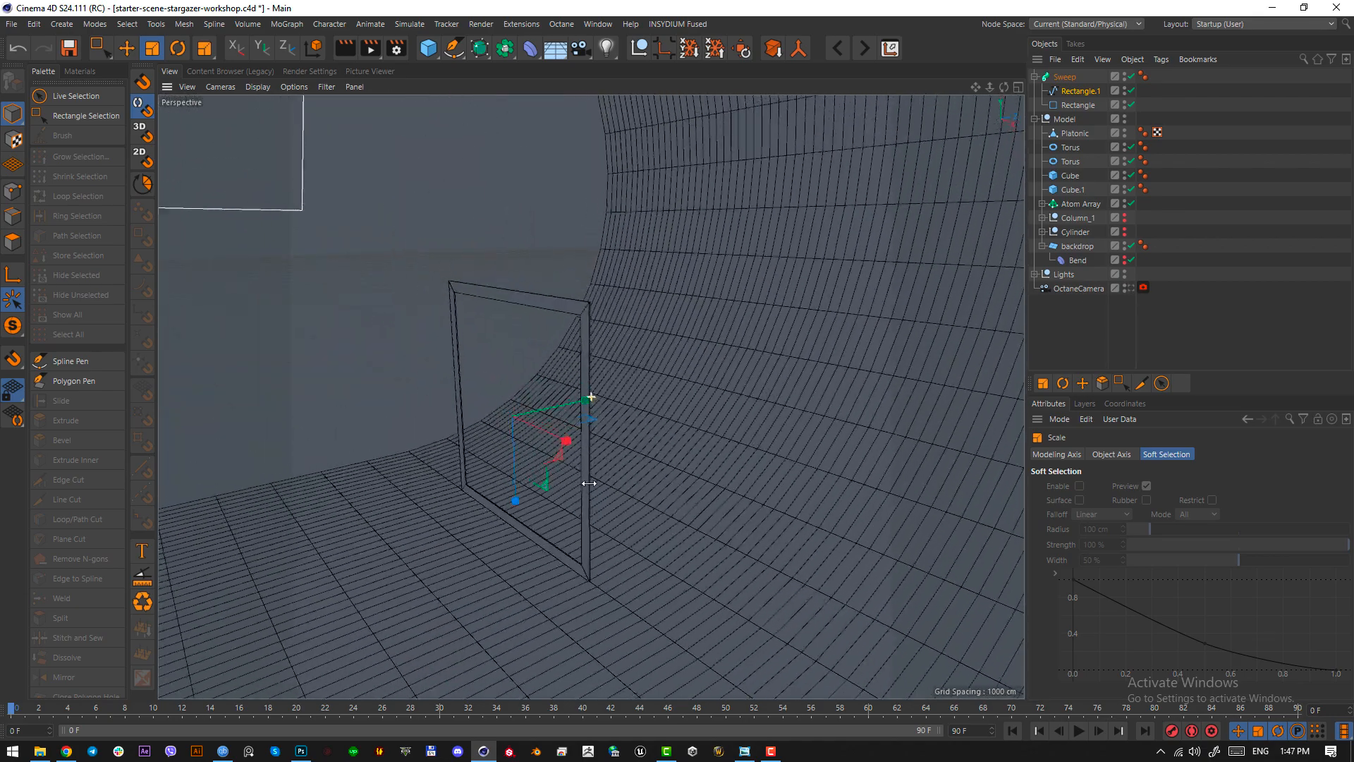
alt+drag(576, 304, 550, 326)
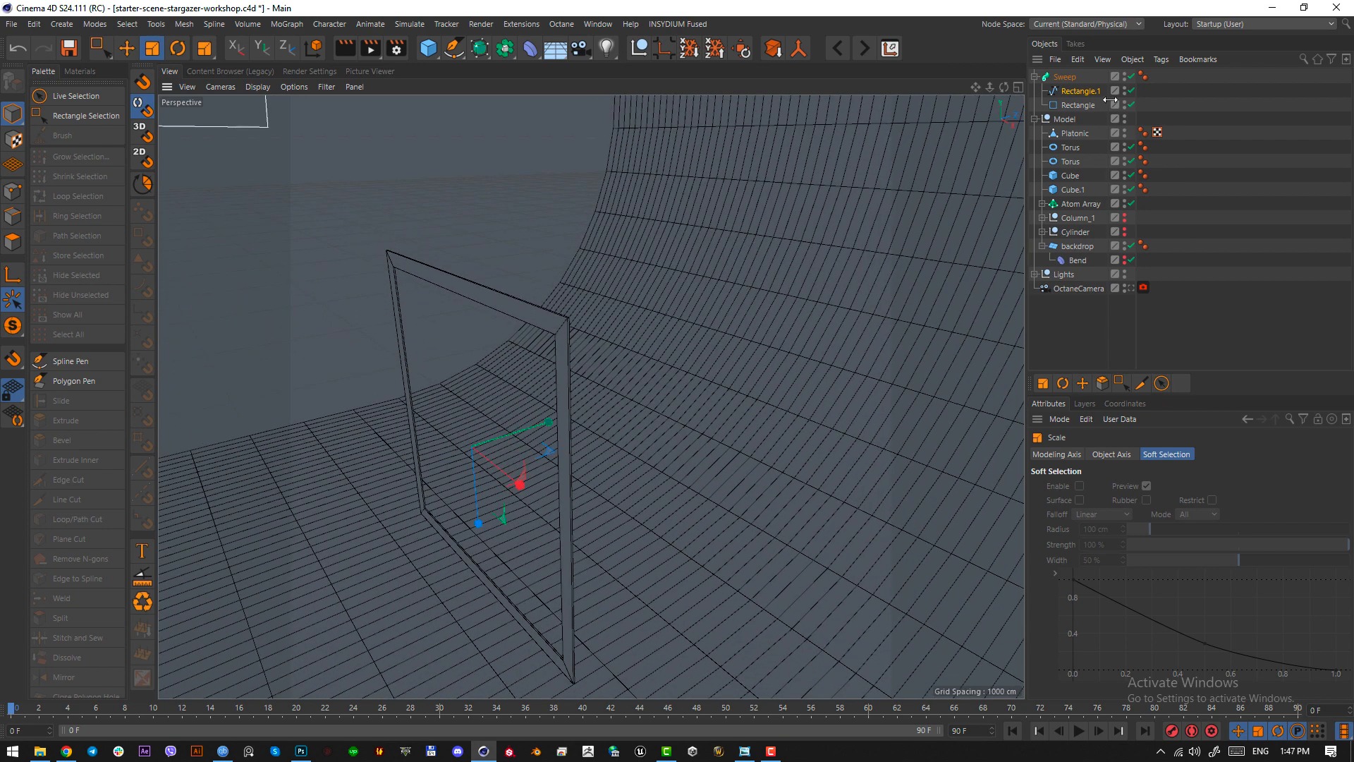
click(1086, 91)
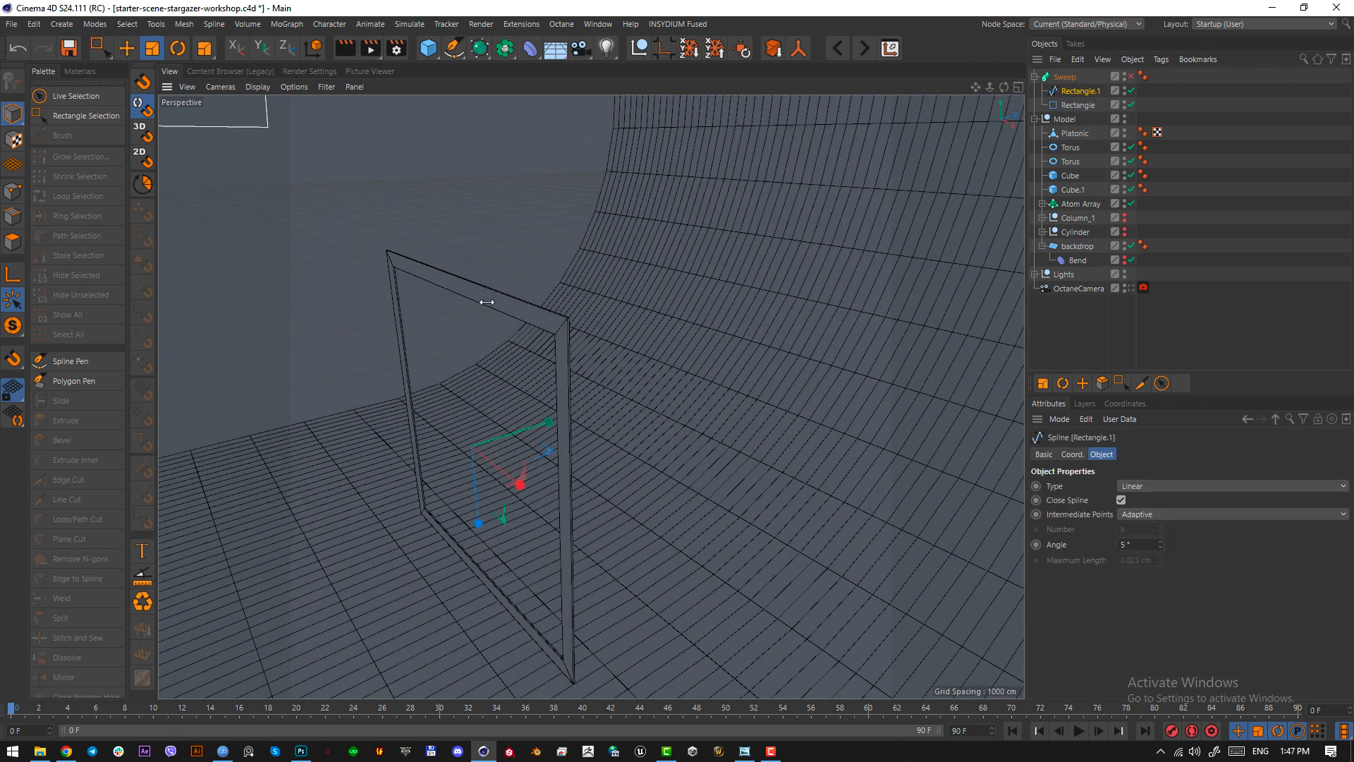
key(q)
drag(479, 477, 562, 427)
key(q)
mouse_move(507, 475)
mouse_down()
mouse_move(489, 459)
mouse_move(477, 520)
mouse_move(498, 460)
mouse_move(548, 423)
mouse_move(510, 434)
mouse_move(517, 426)
mouse_move(538, 423)
mouse_move(520, 474)
mouse_move(502, 470)
mouse_up()
click(1090, 346)
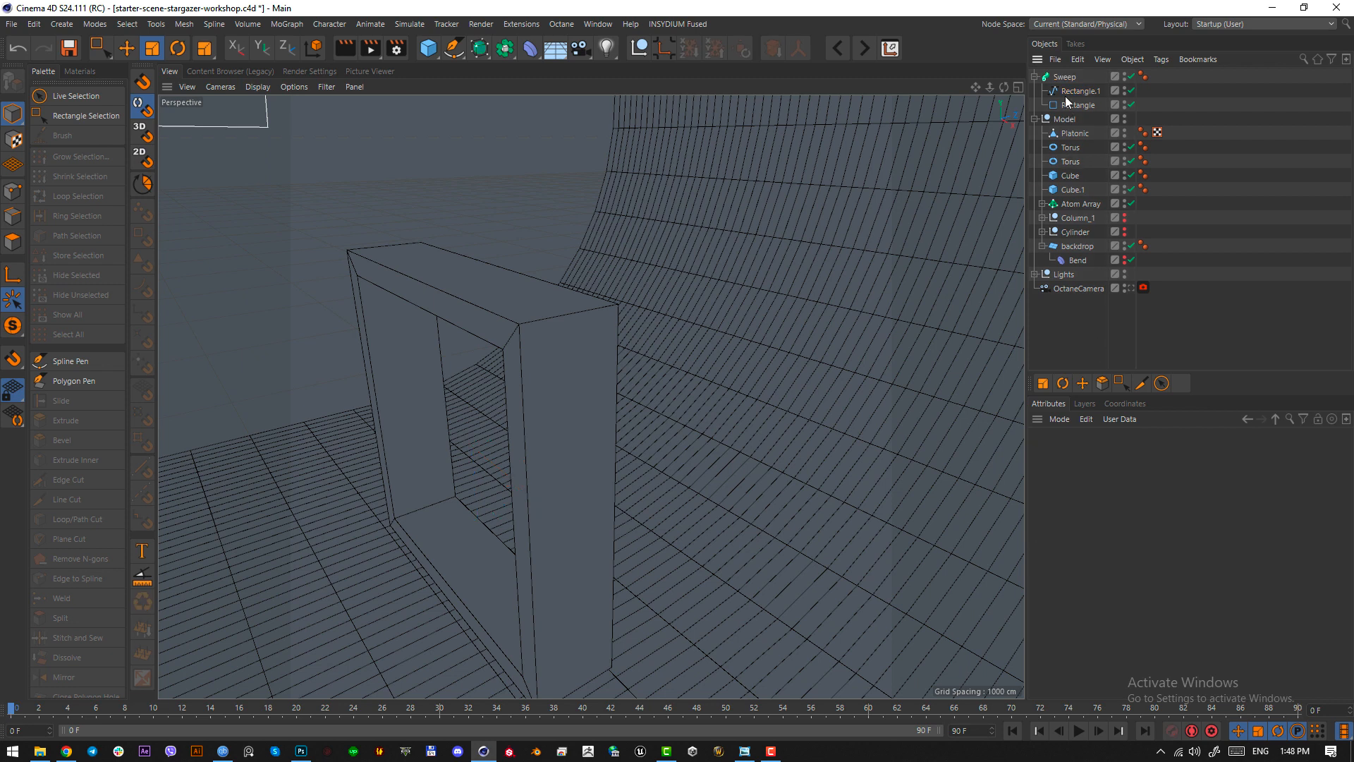
- Chamfer all points of the Rectangle.1 profile spline with a radius of about 4.46 cm
click(1069, 91)
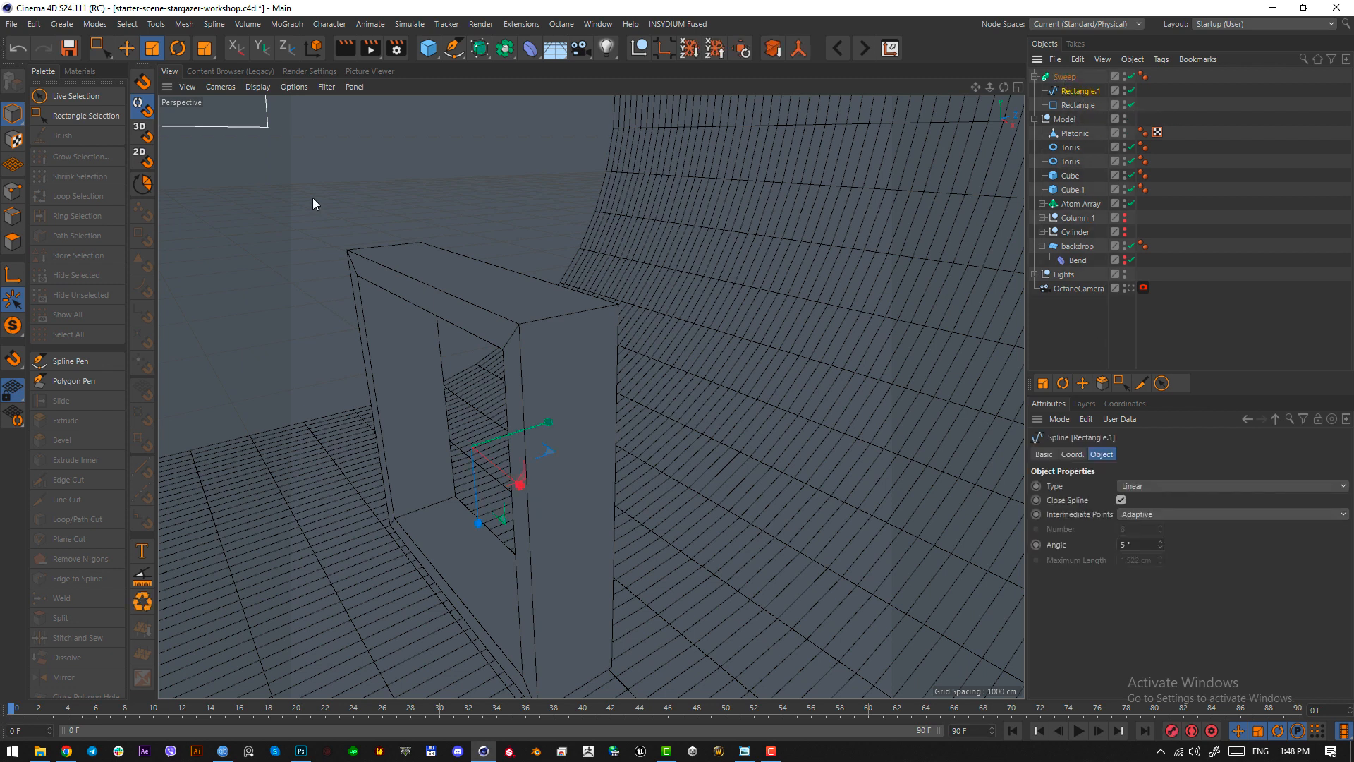
click(17, 193)
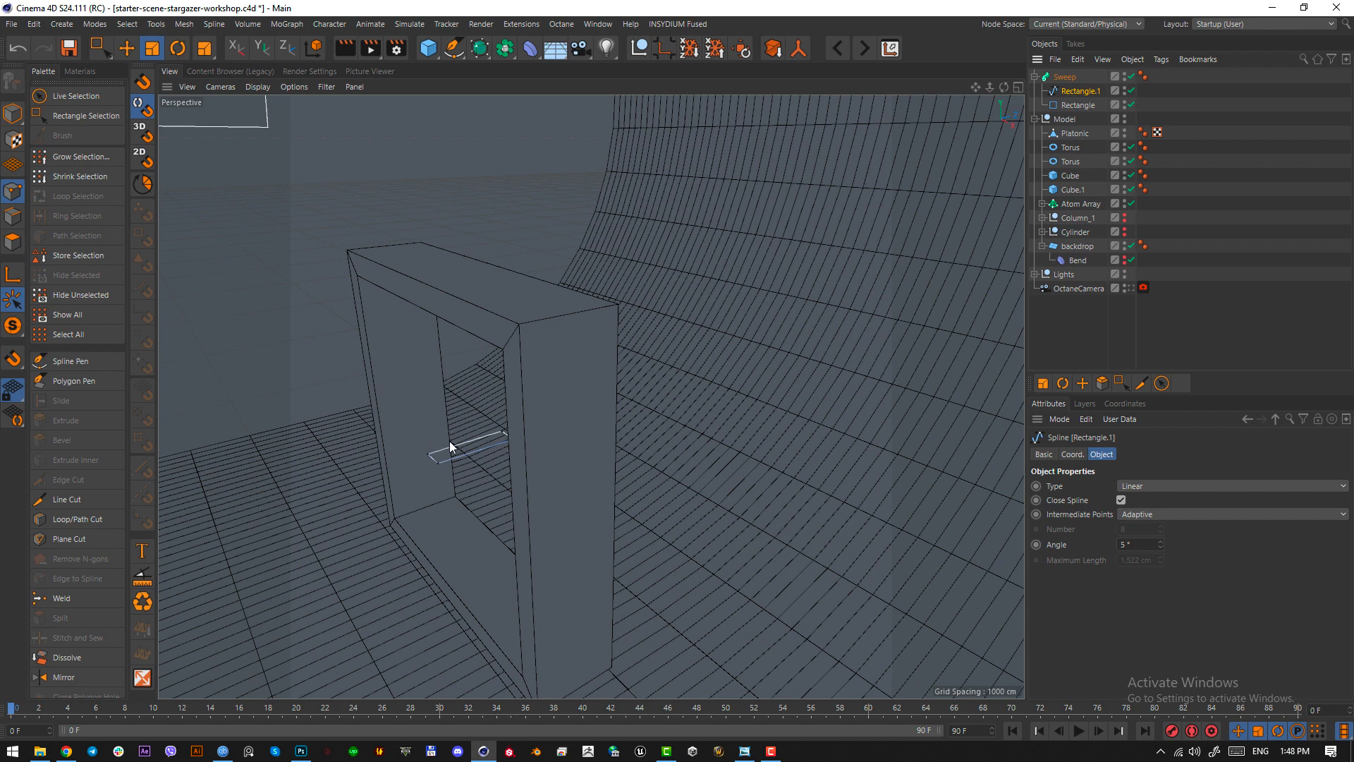
key(ctrl+a)
alt+drag(456, 457, 485, 469)
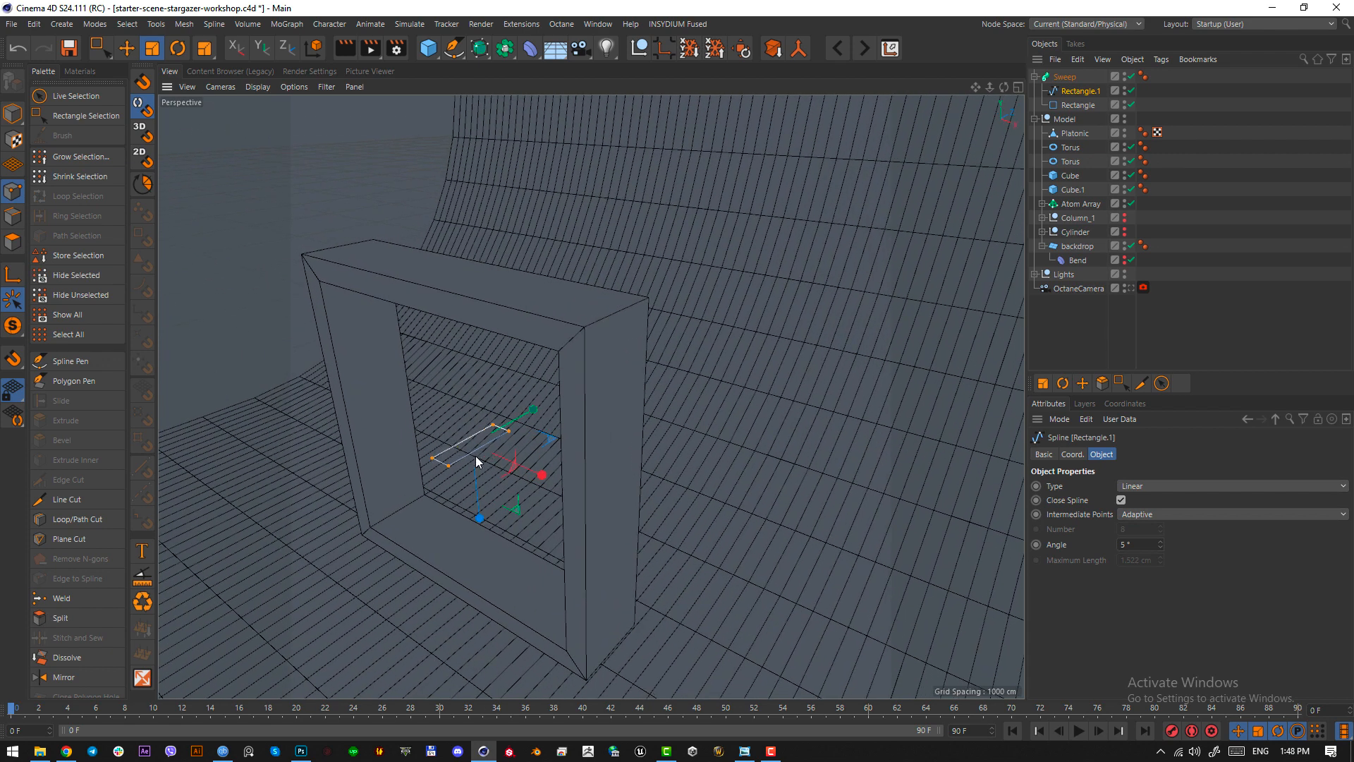
right_click(530, 575)
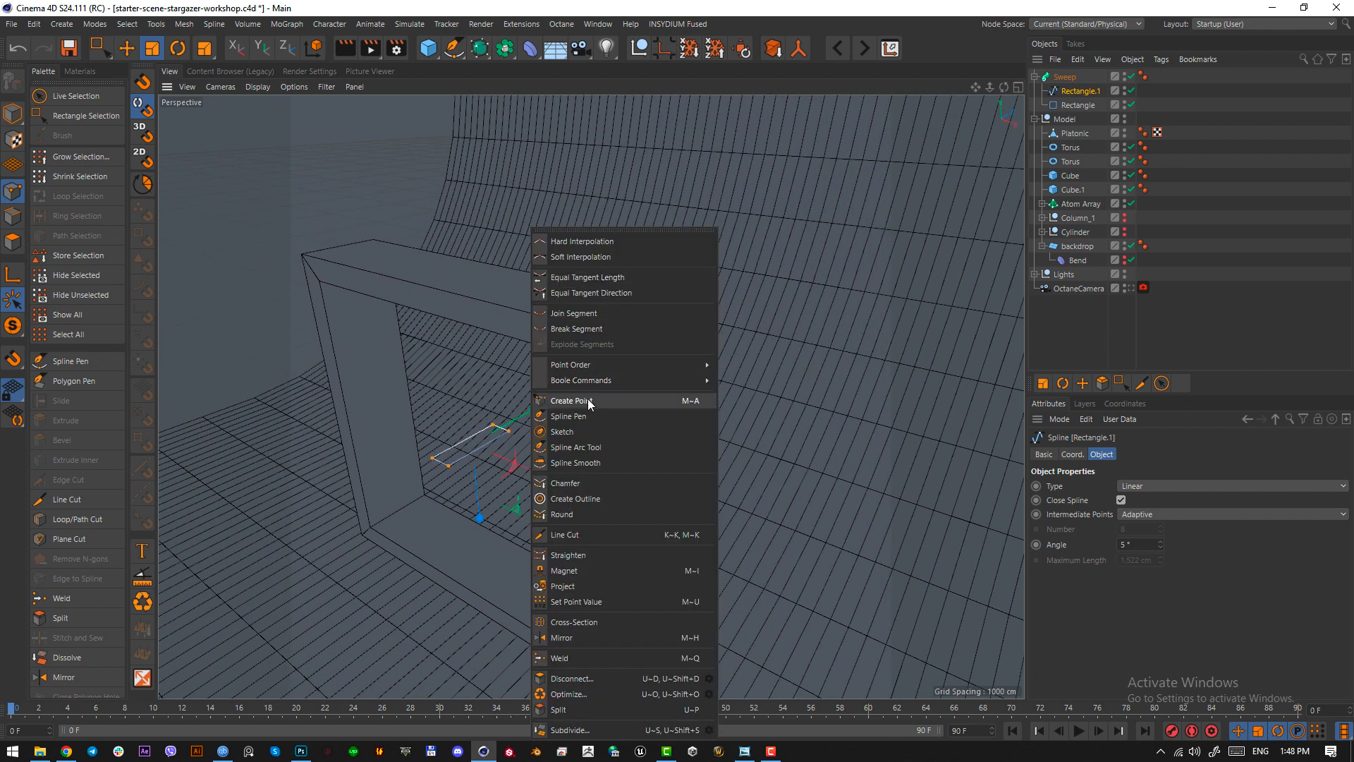
click(578, 484)
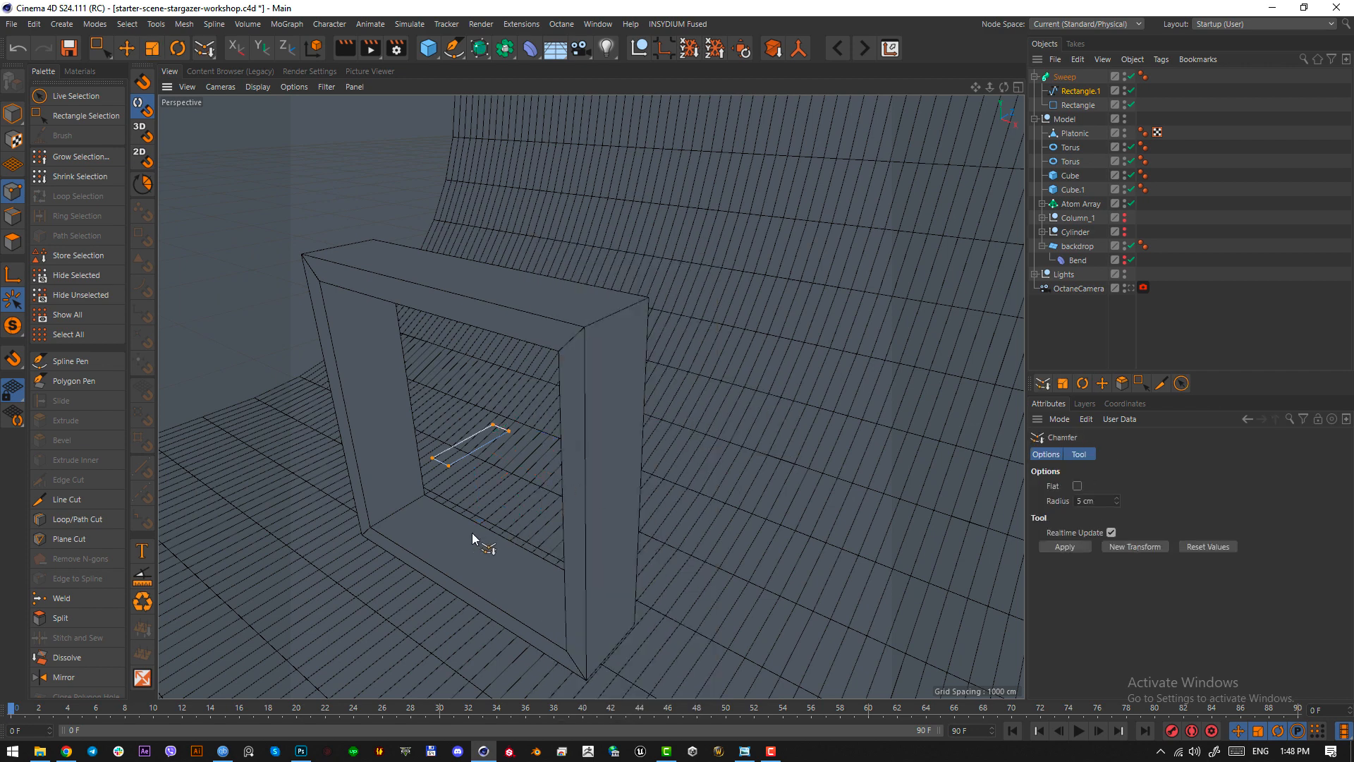
drag(472, 534, 512, 532)
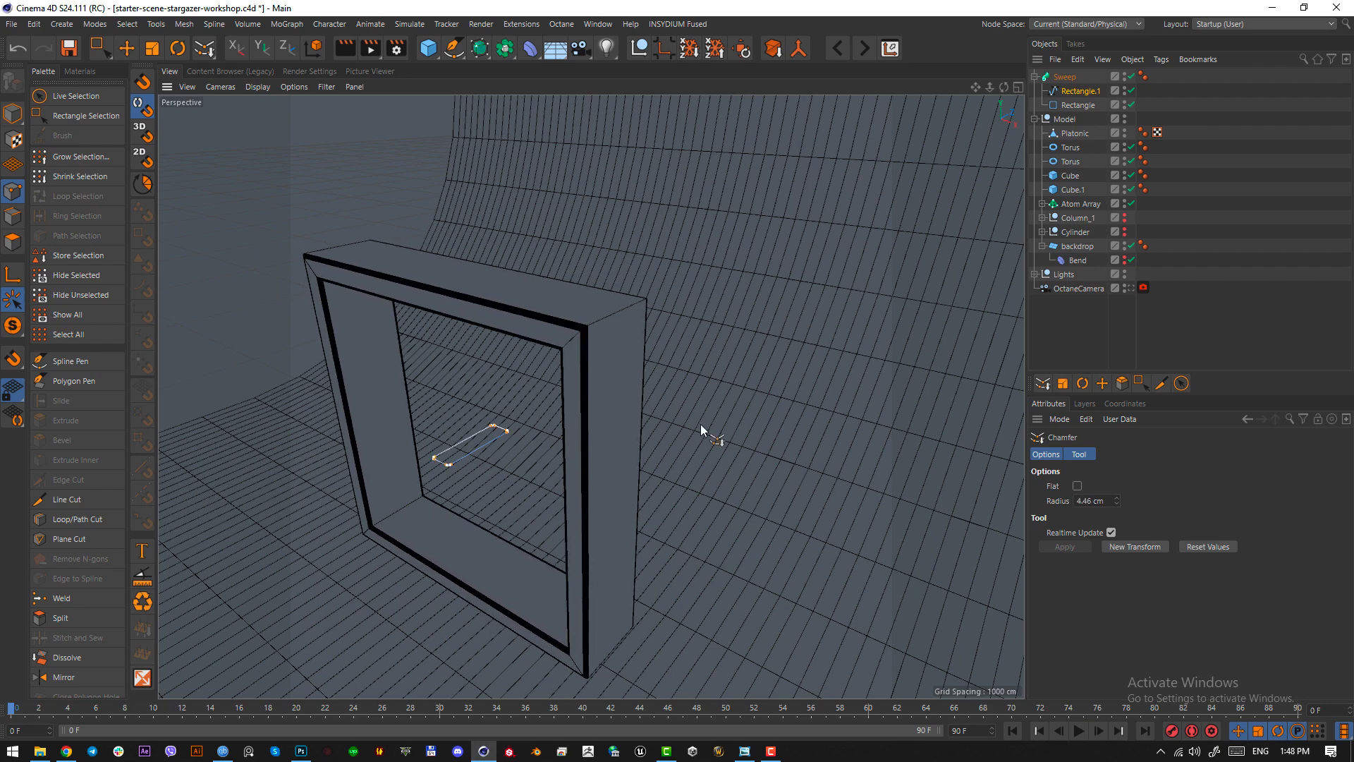
- Return to the OctaneCamera view and move the whole Sweep down onto the podium, behind the Platonic and torus
click(1140, 288)
click(24, 115)
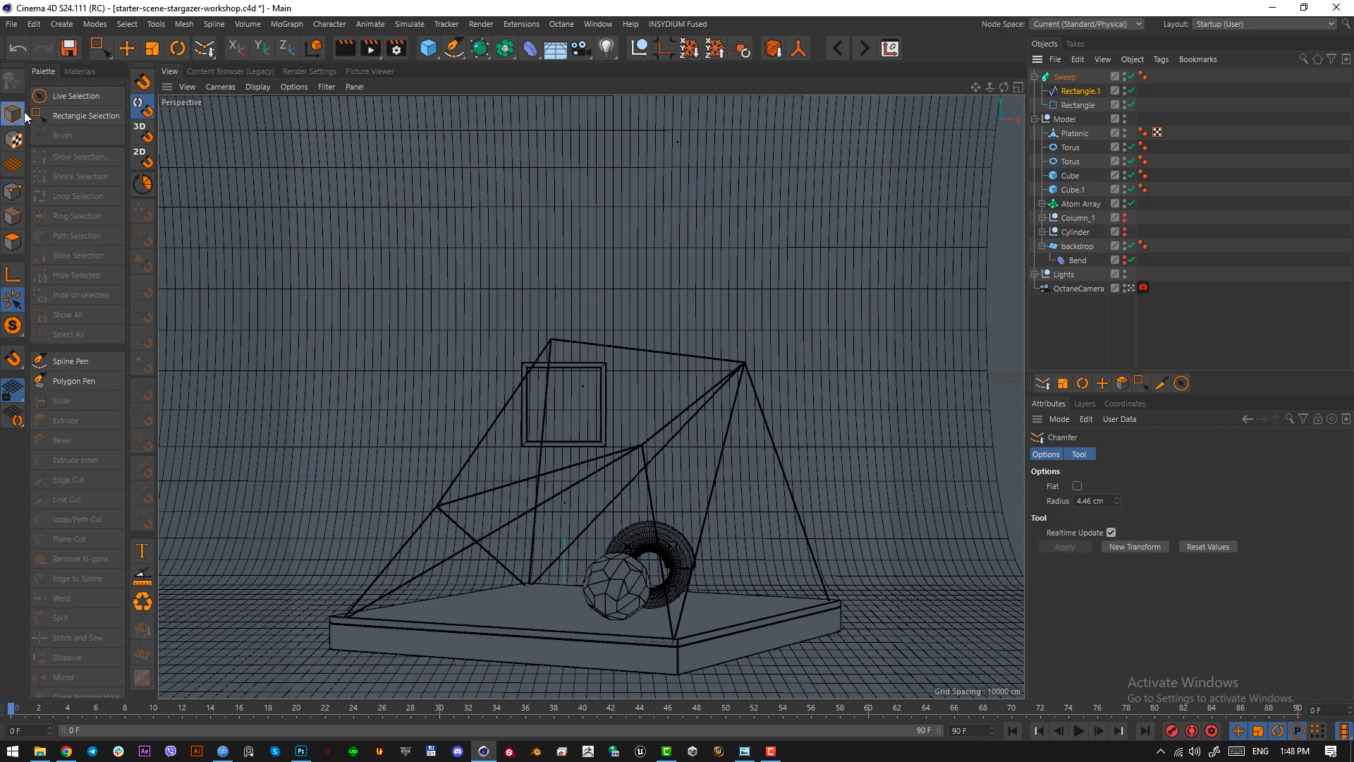
click(127, 48)
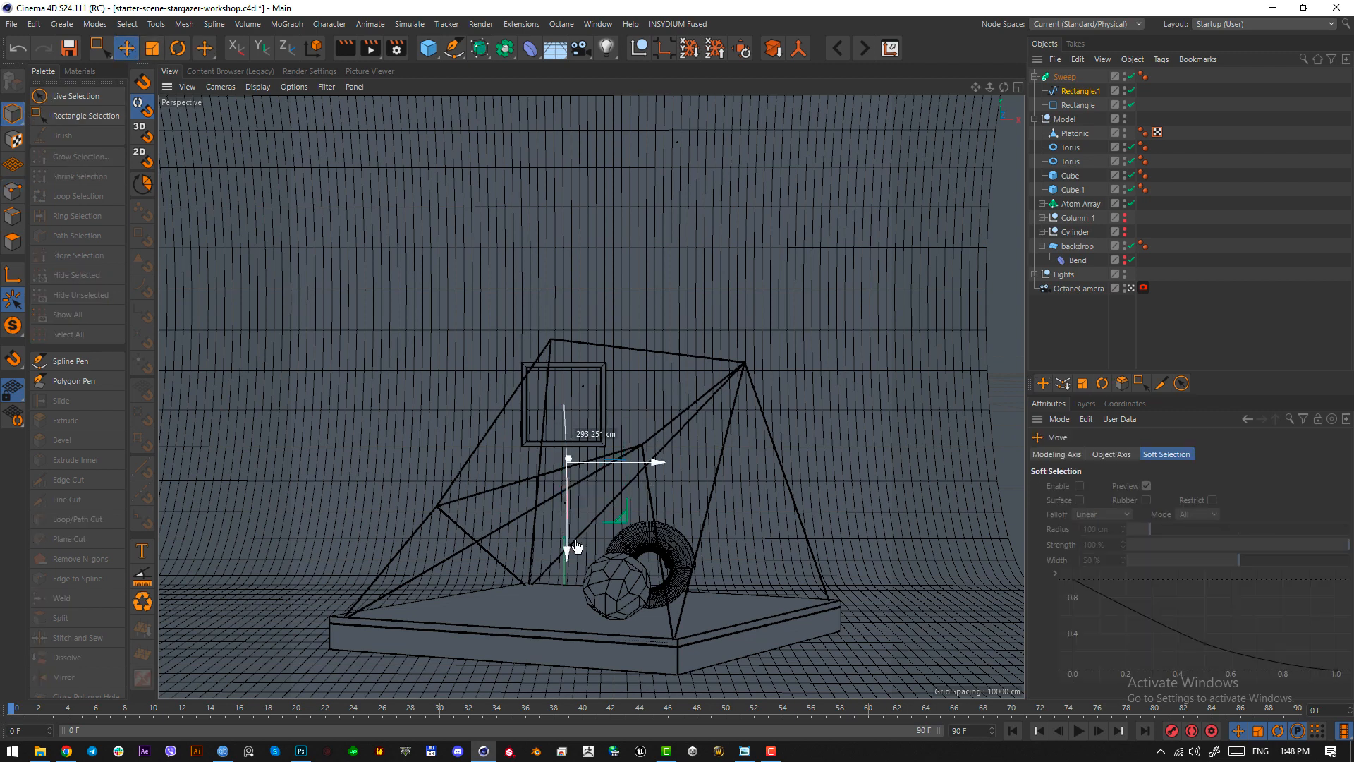
click(1062, 77)
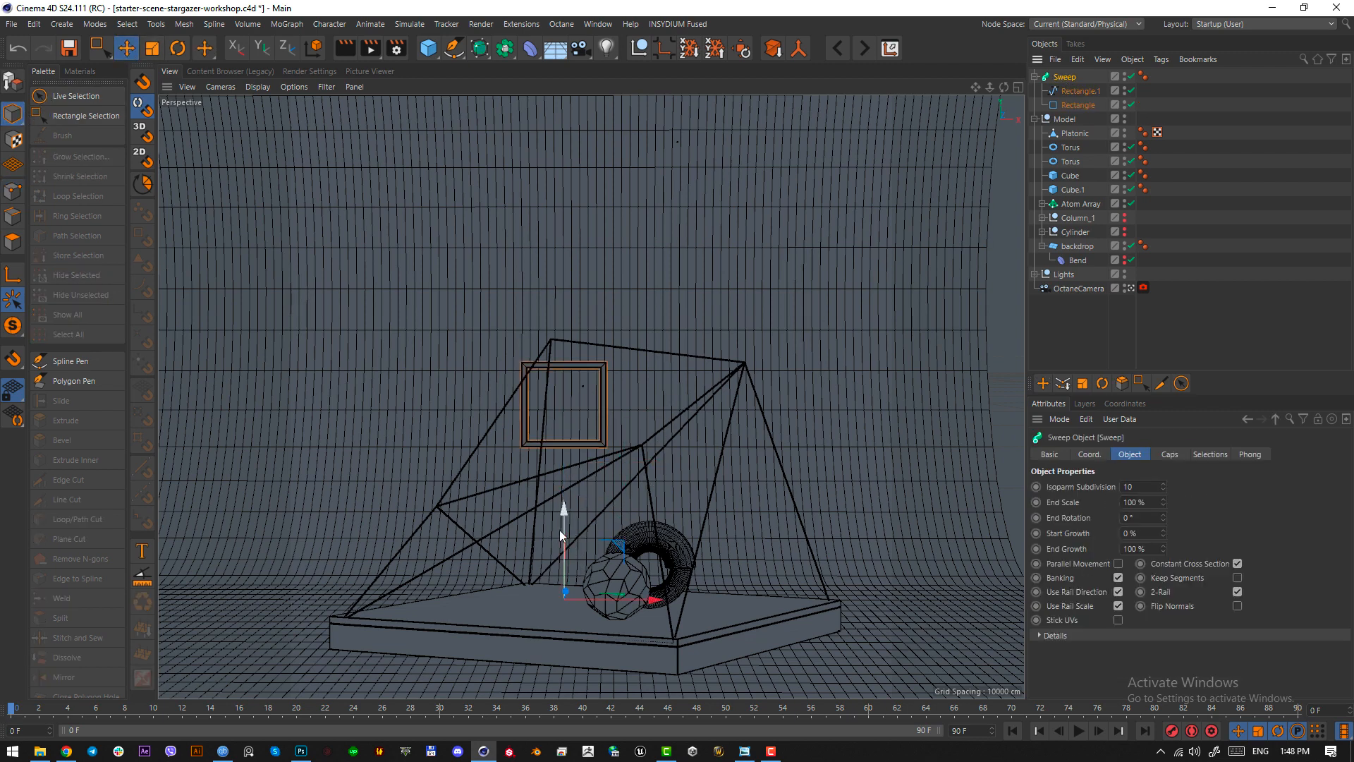
drag(561, 533, 561, 659)
key(F2)
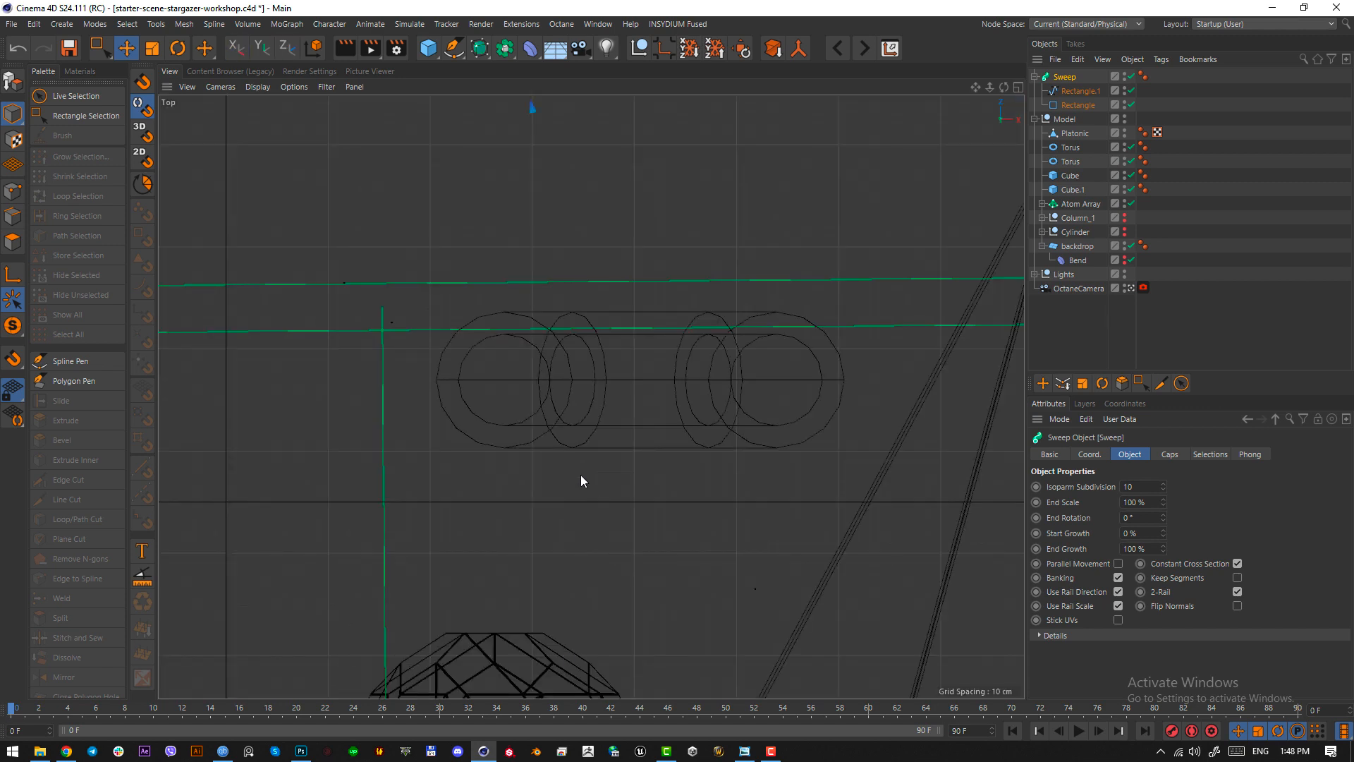
scroll(582, 481, down, 5)
drag(519, 560, 668, 611)
key(F1)
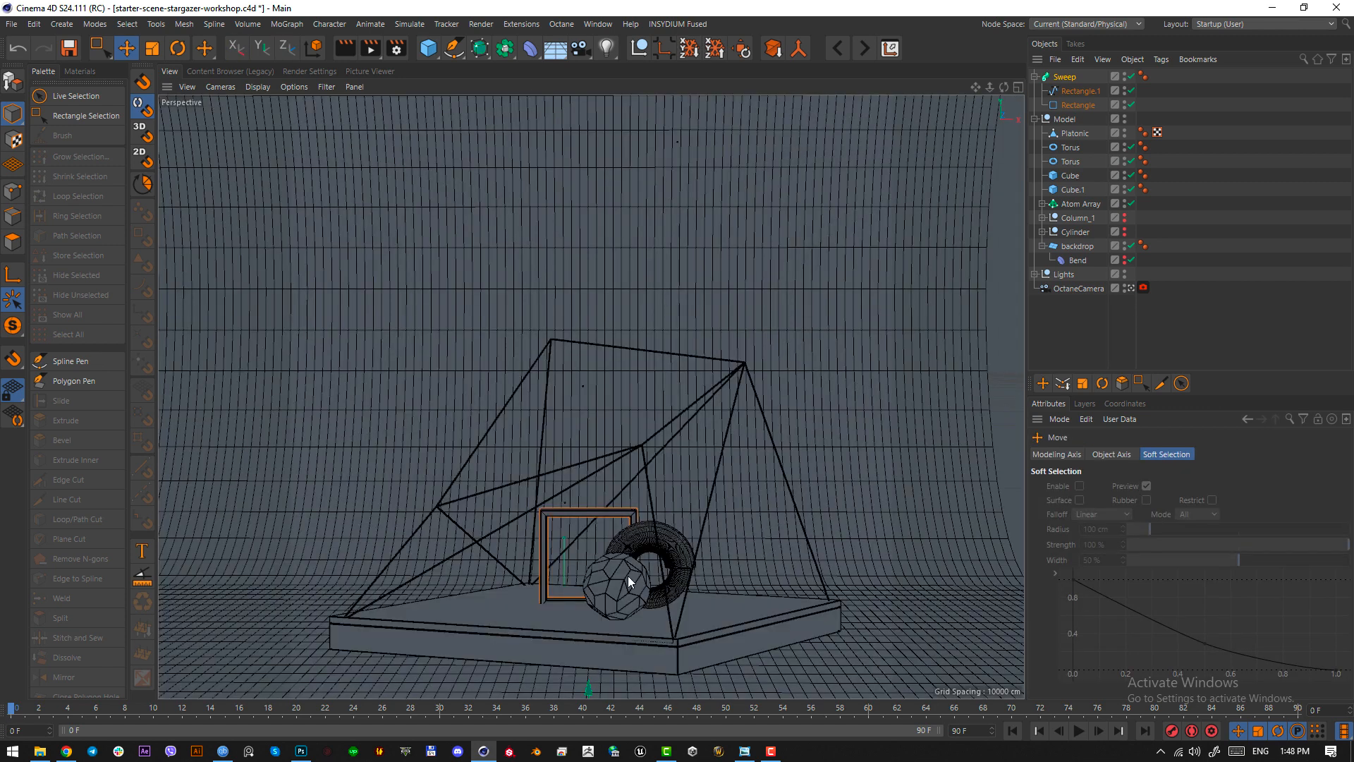
drag(590, 686, 591, 681)
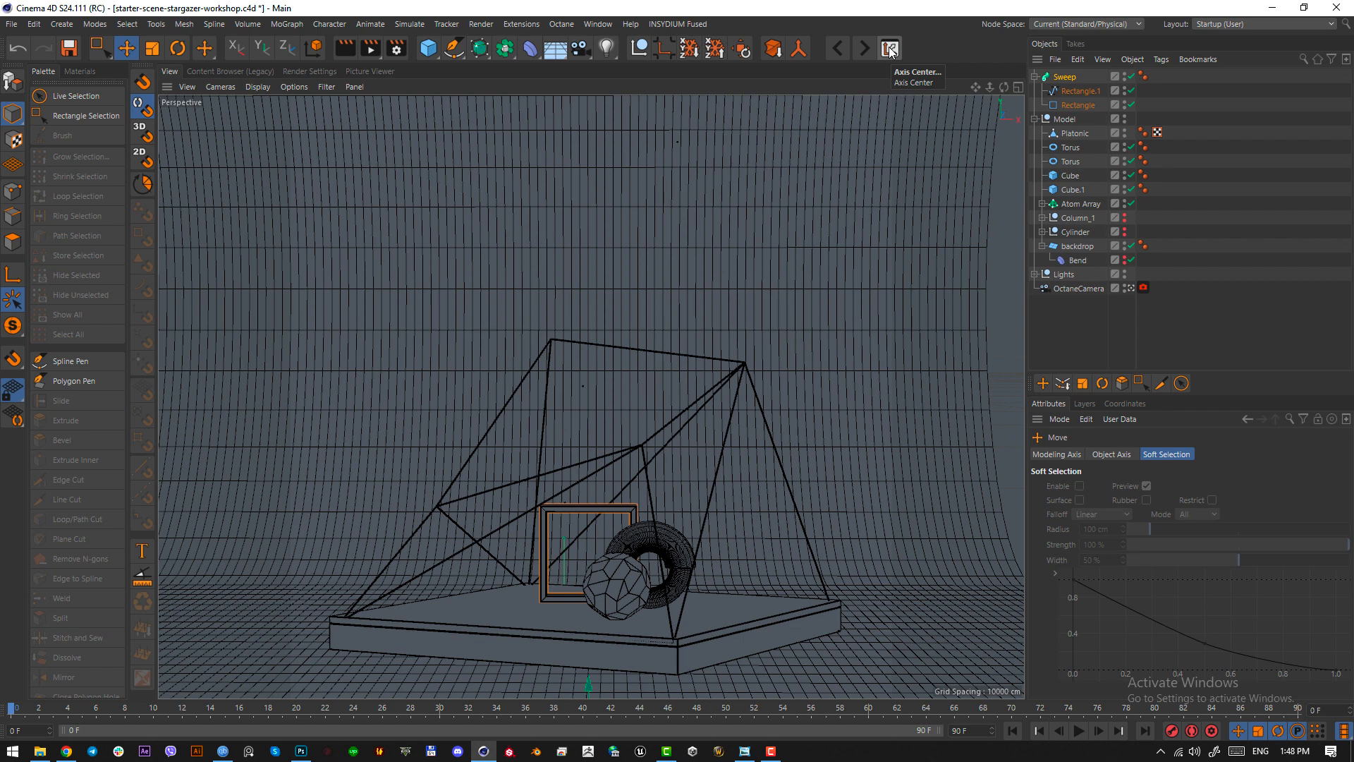
- Try to center the Sweep generator's axis with Axis Center and Center Axis to
key(shift+c)
text(ax)
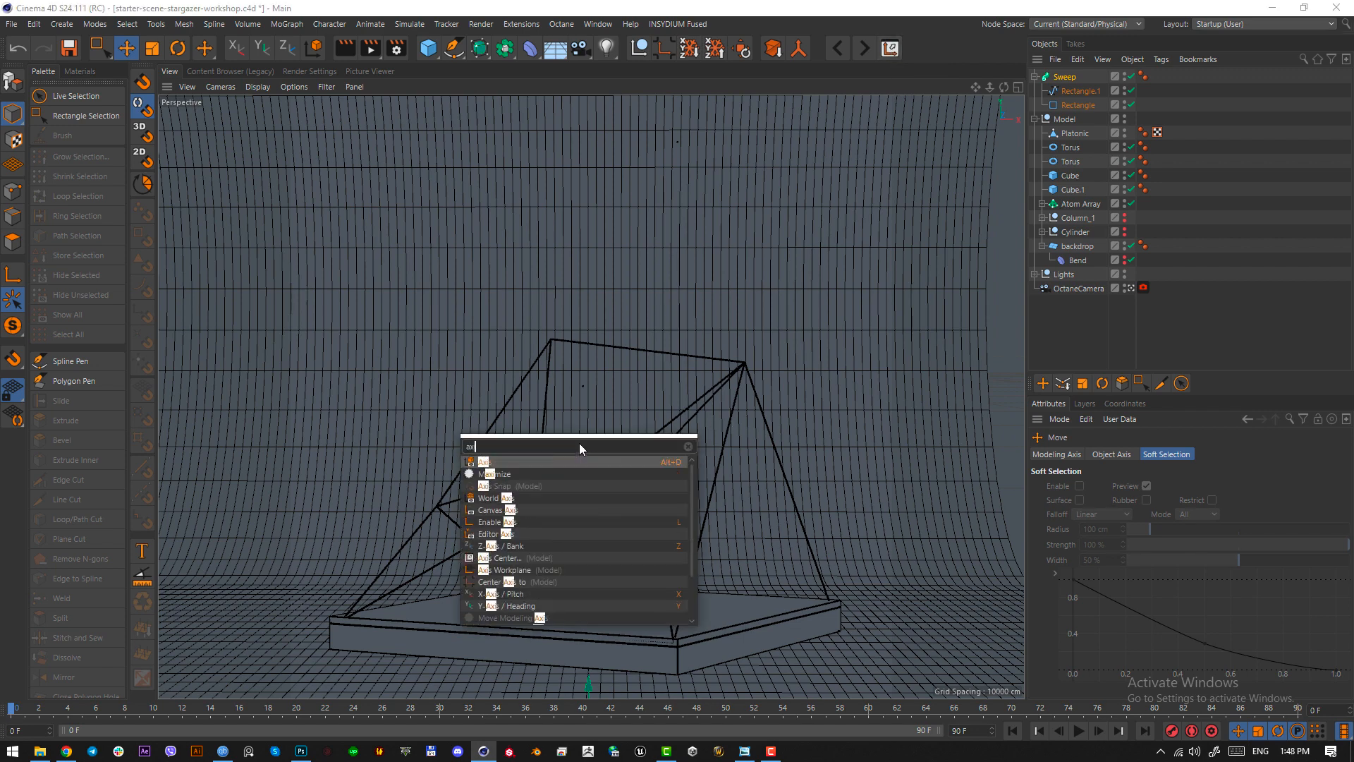
text(is cen)
key(Return)
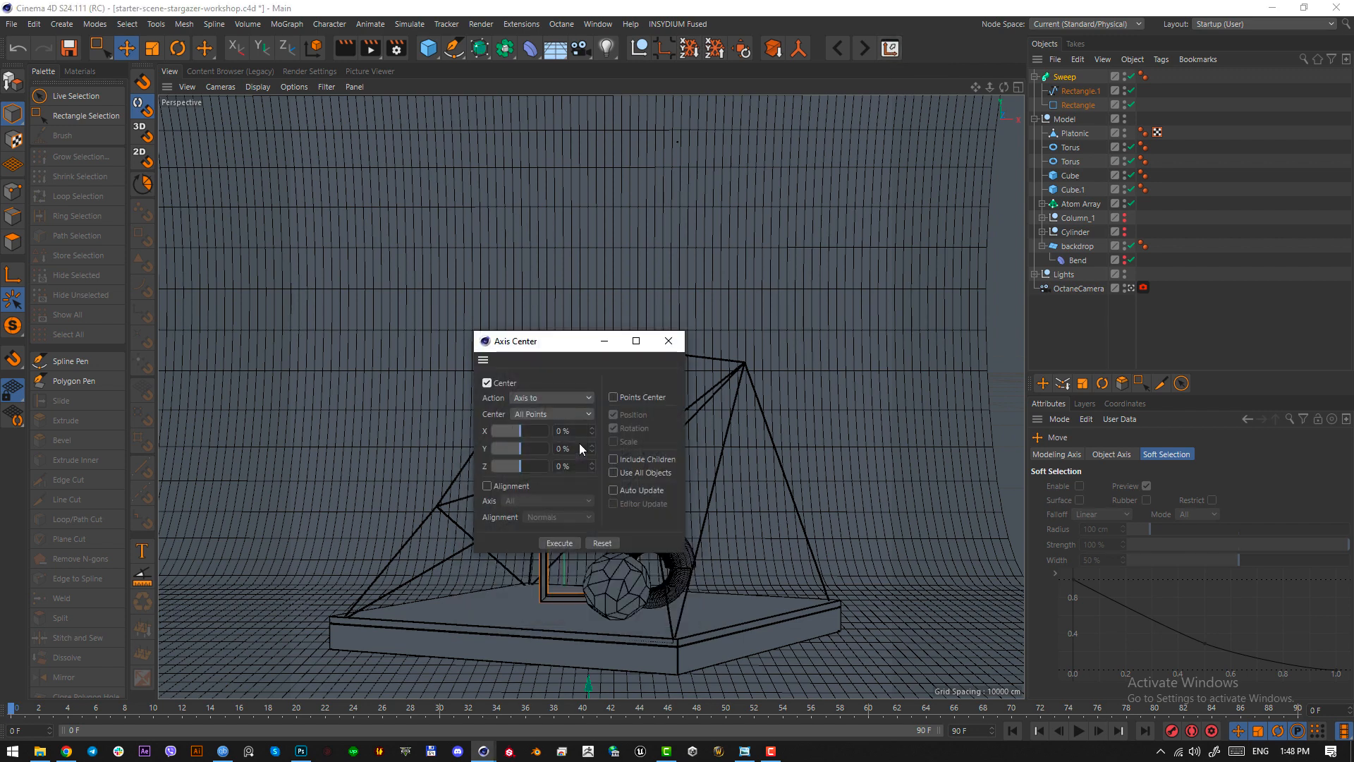
click(670, 346)
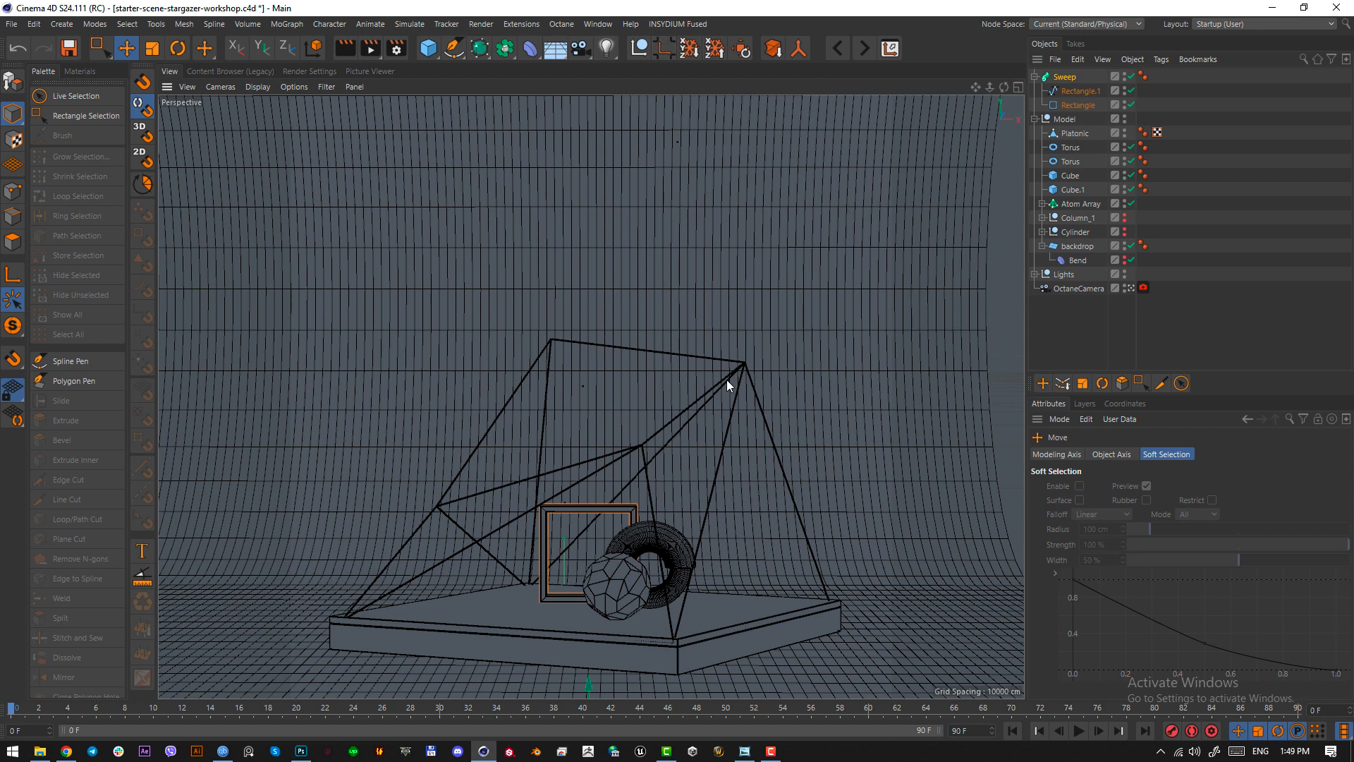
key(shift+c)
text(cente)
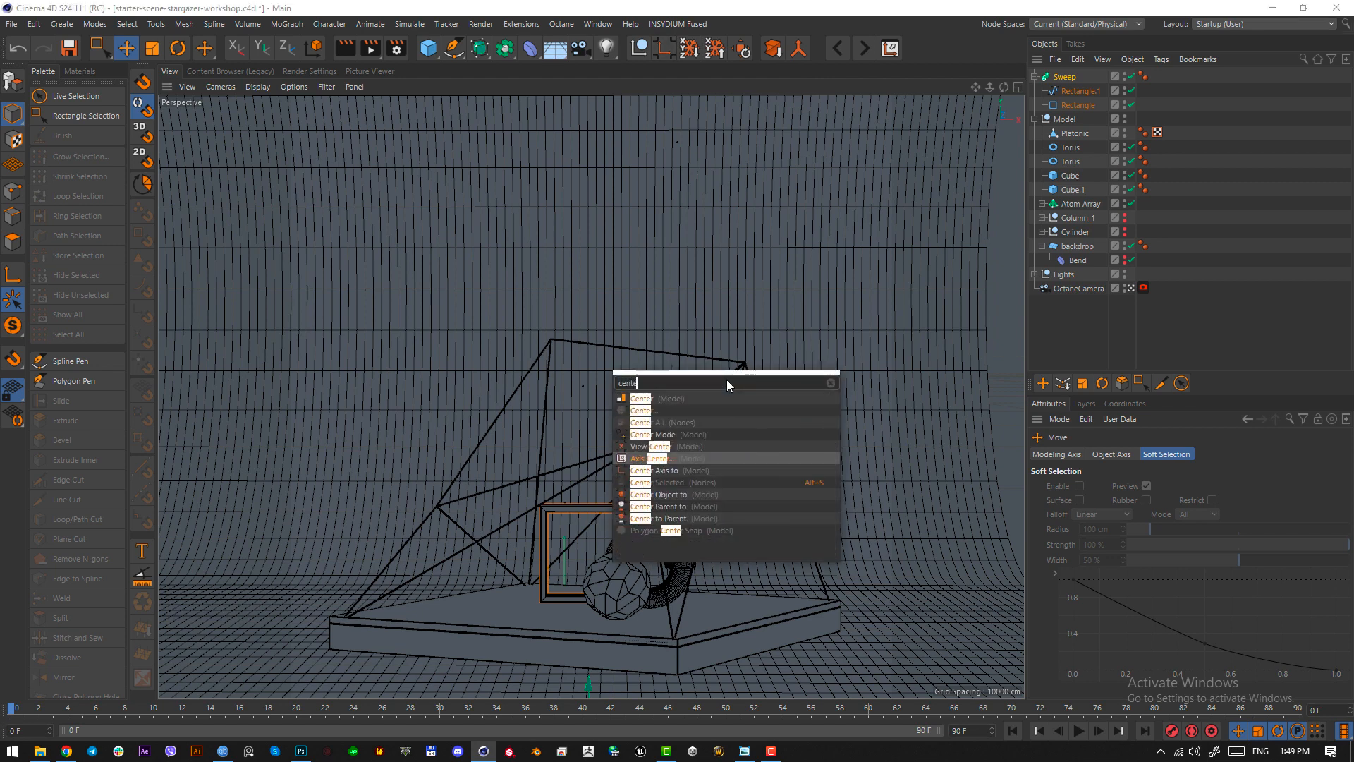
text(r axis to)
key(Return)
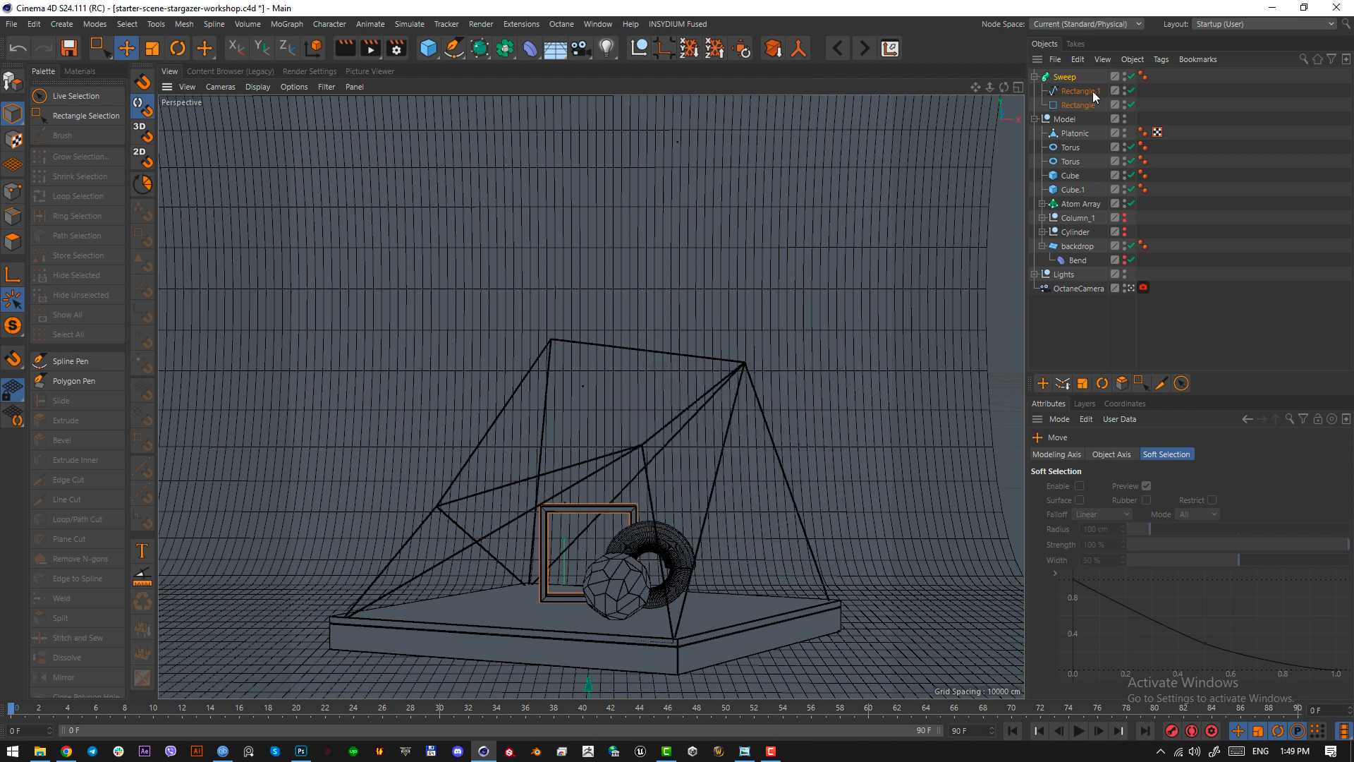
- Merge the Sweep and both child splines into one polygon object with Connect Objects + Delete
click(1057, 79)
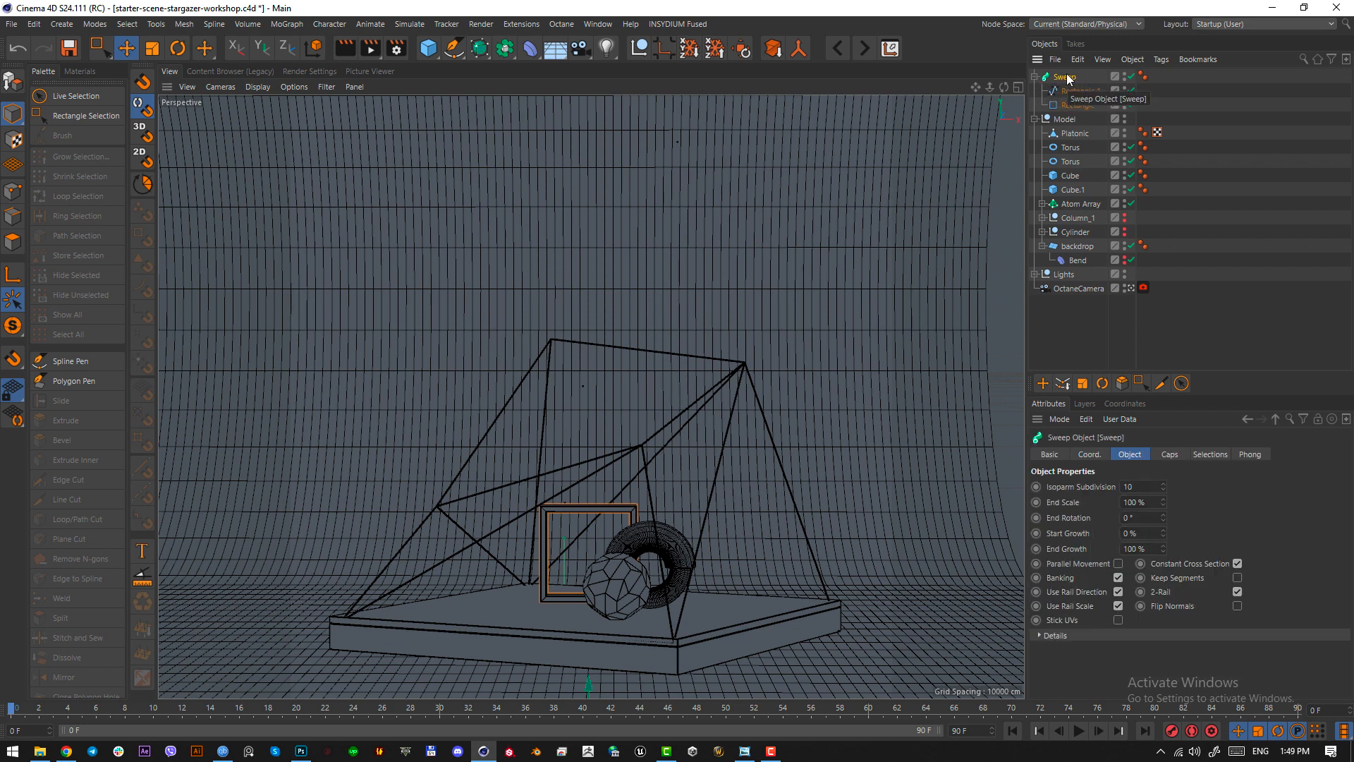
middle_click(1069, 80)
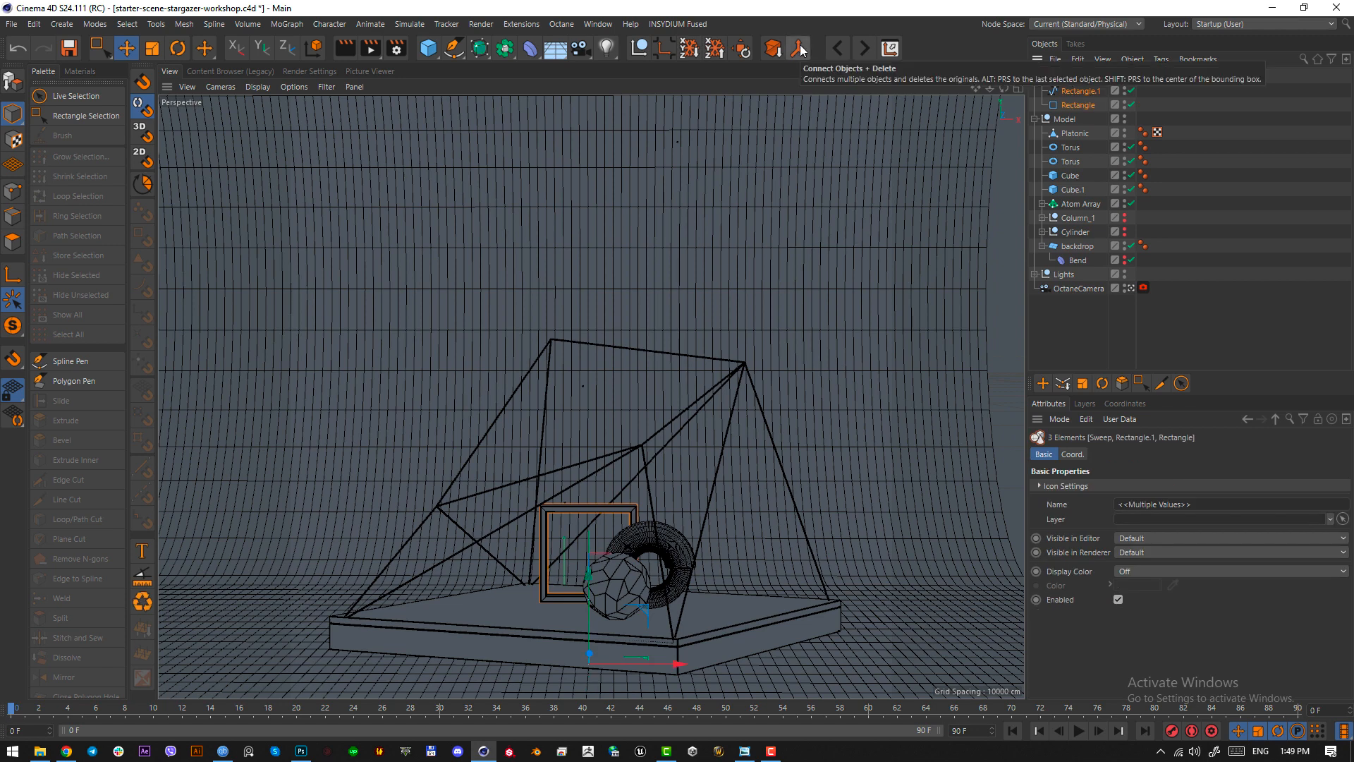
key(shift+c)
text(con)
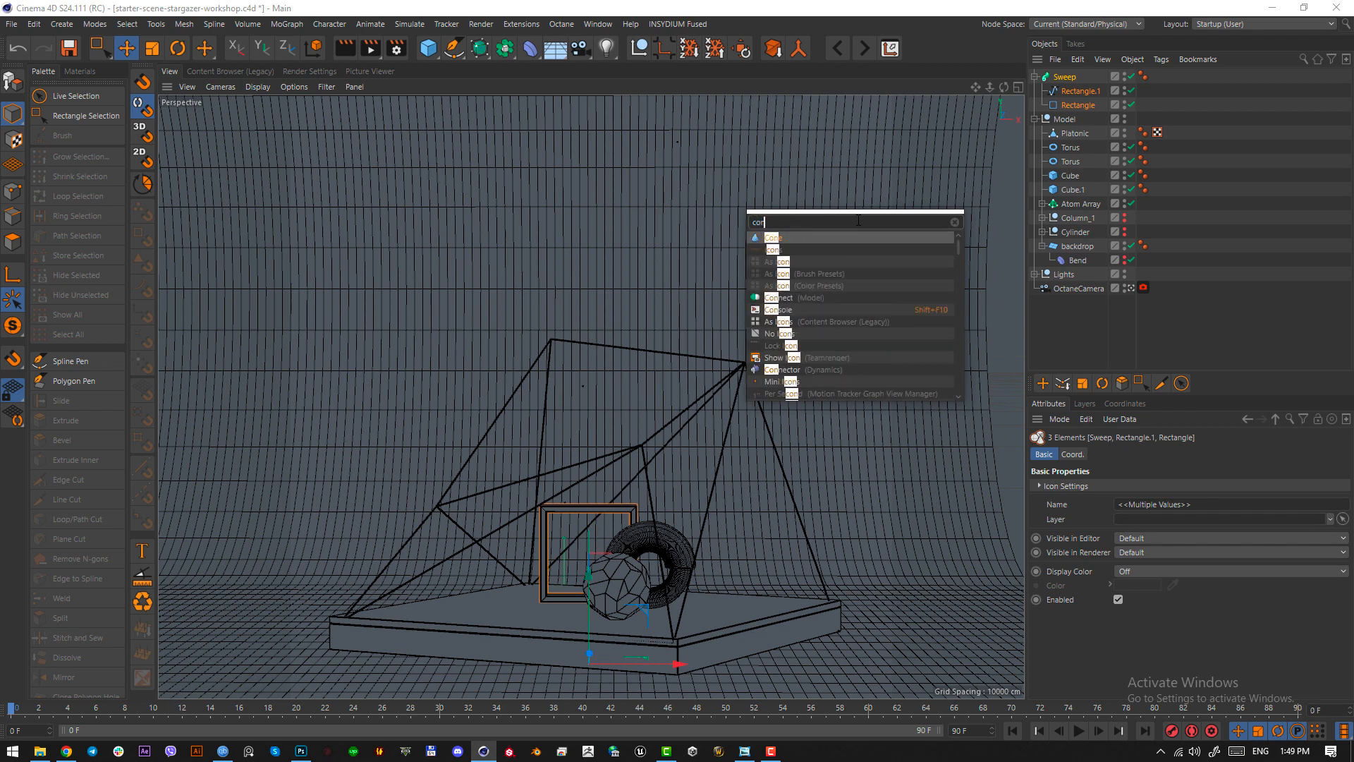
text(nect object)
key(Down)
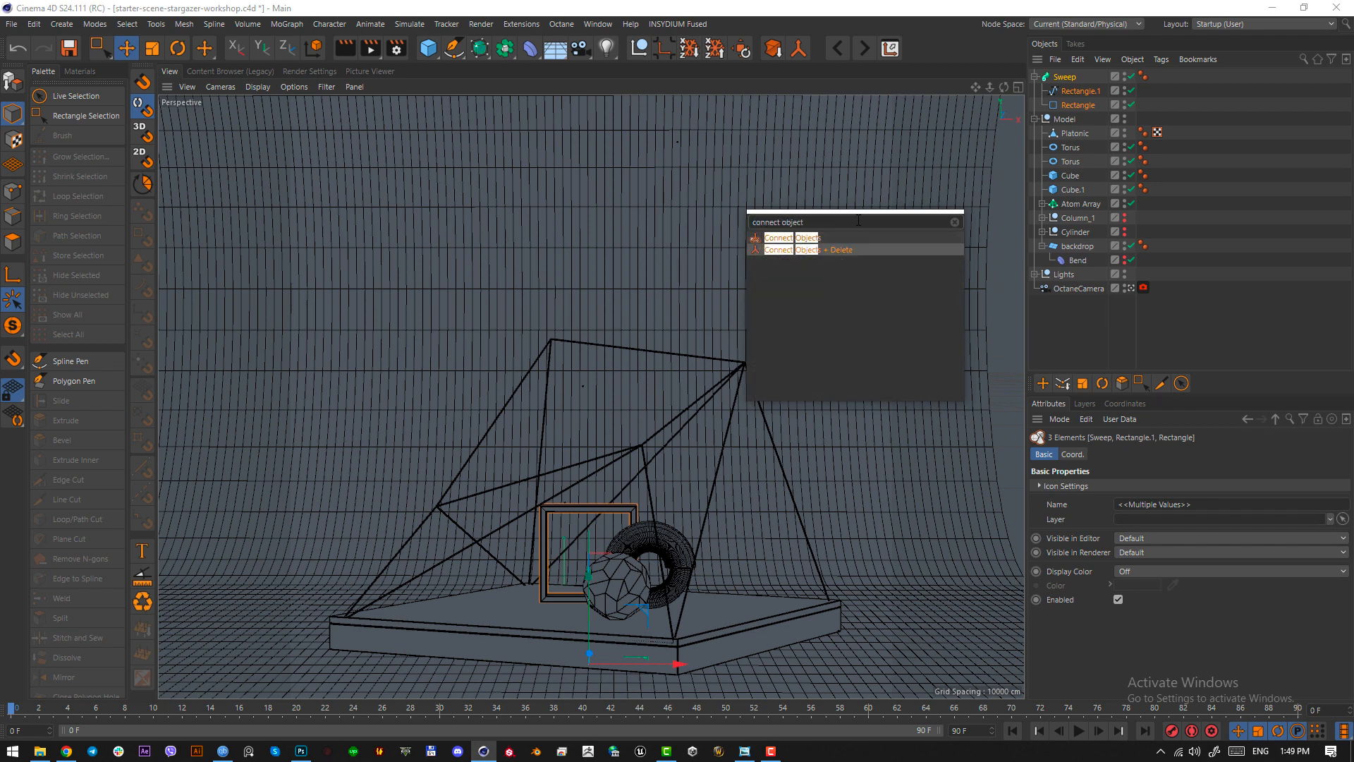
key(Return)
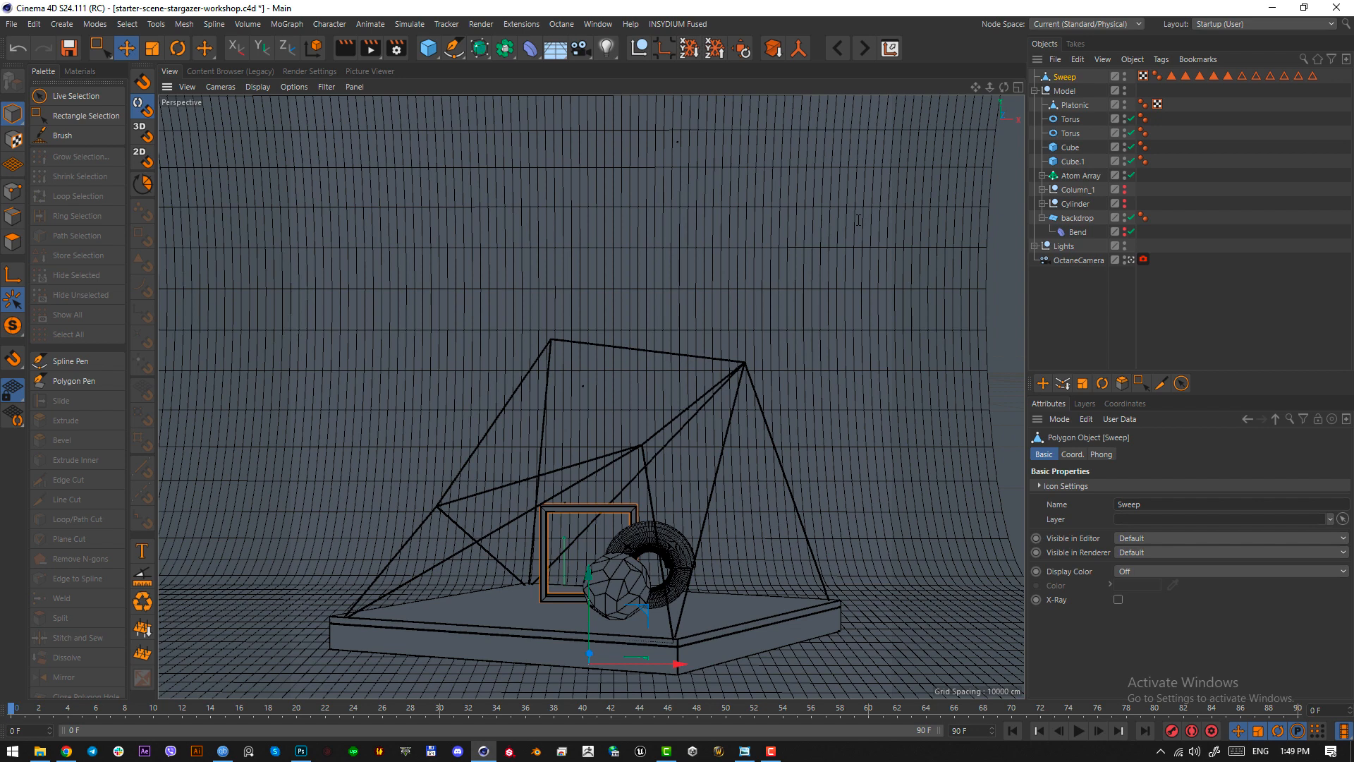
- Center the axis of the merged Sweep object on its geometry with Center Axis to
key(shift+c)
text(center axis t)
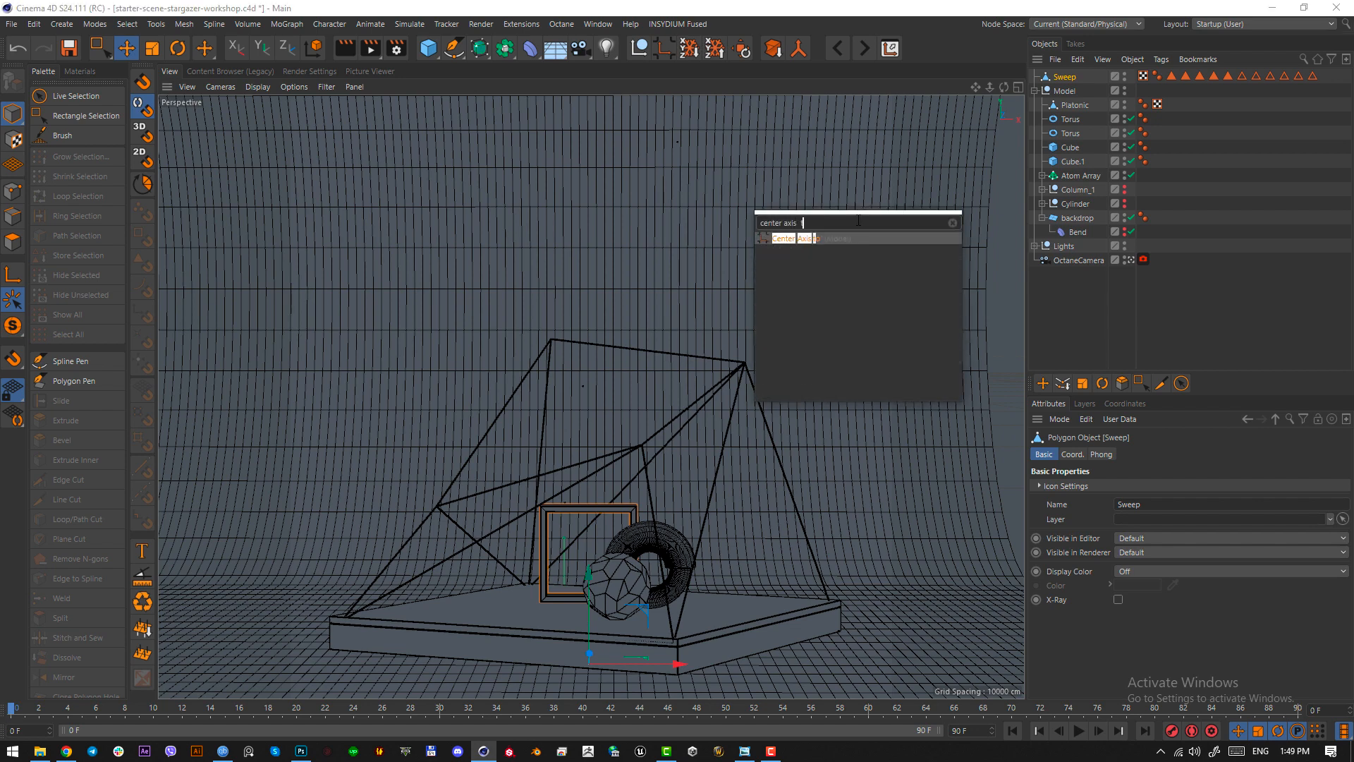
key(Return)
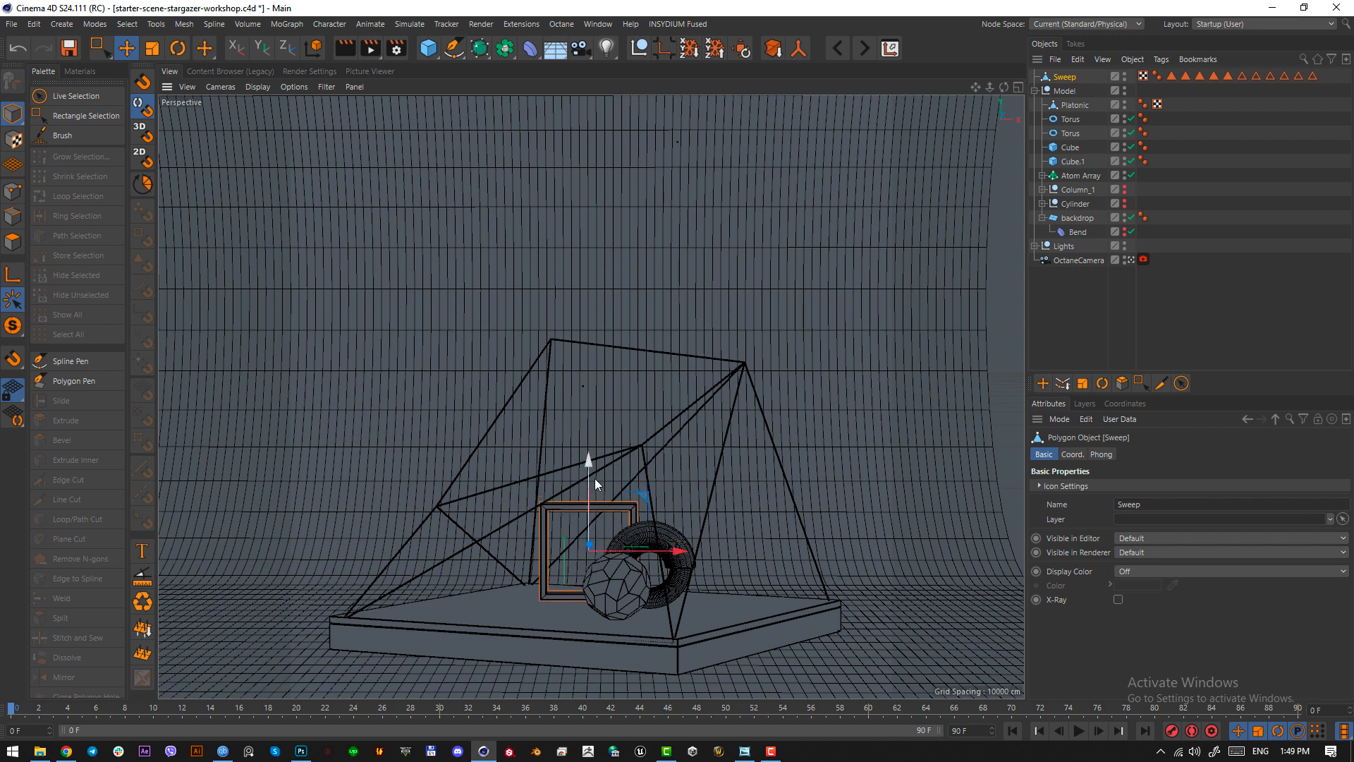
- Raise the merged frame slightly above the podium and scale it up uniformly a little
drag(595, 478, 594, 470)
key(t)
drag(814, 520, 868, 498)
key(r)
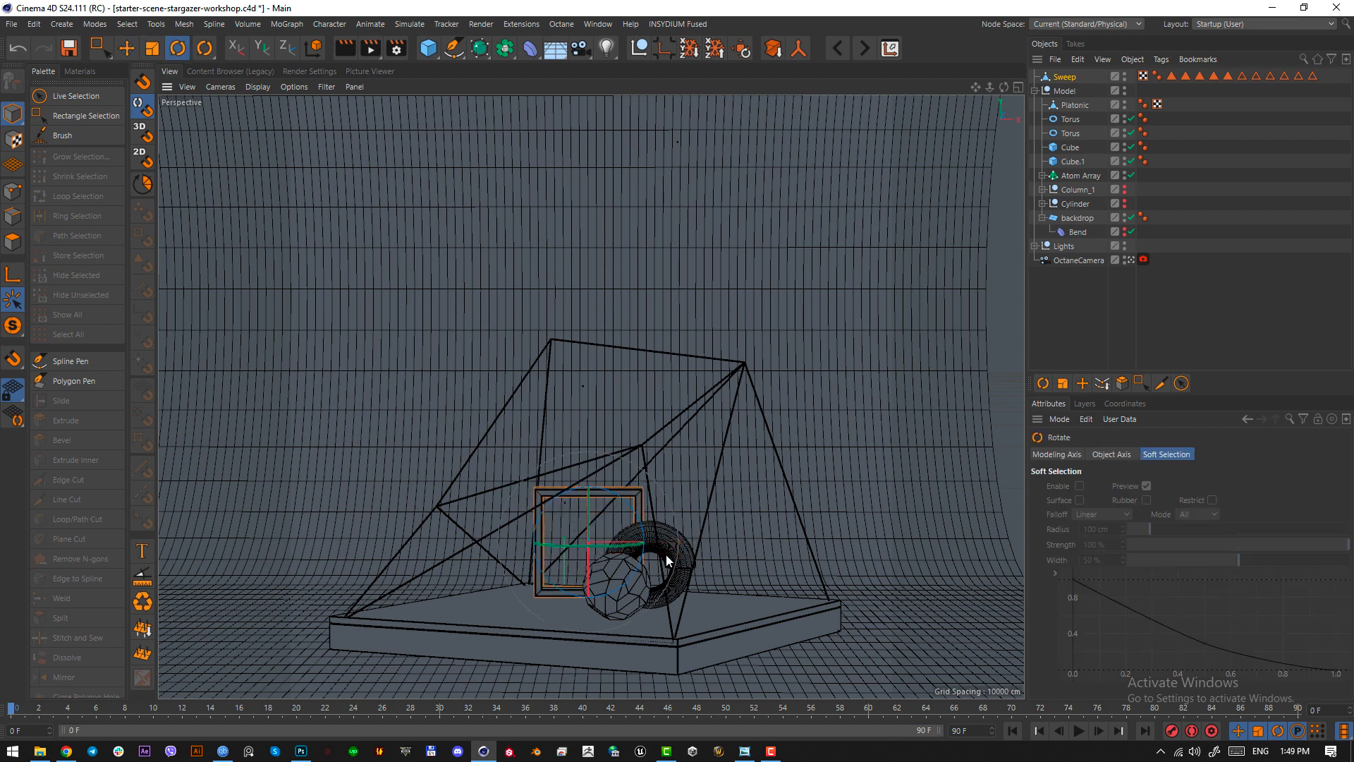
- Rotate the frame slightly around its vertical axis and lower it onto the podium, comparing its placement with the abs-4 reference image
drag(612, 549, 575, 550)
key(e)
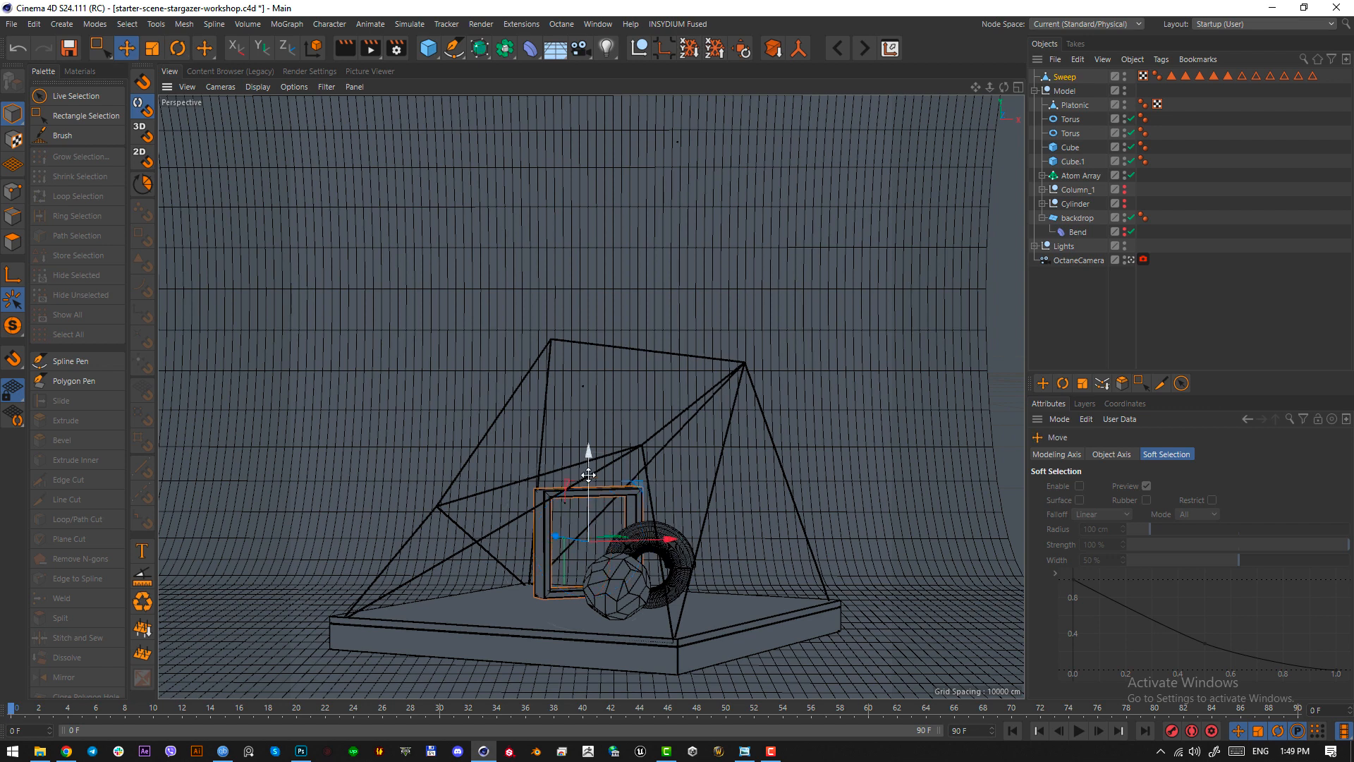
drag(588, 474, 589, 487)
click(746, 752)
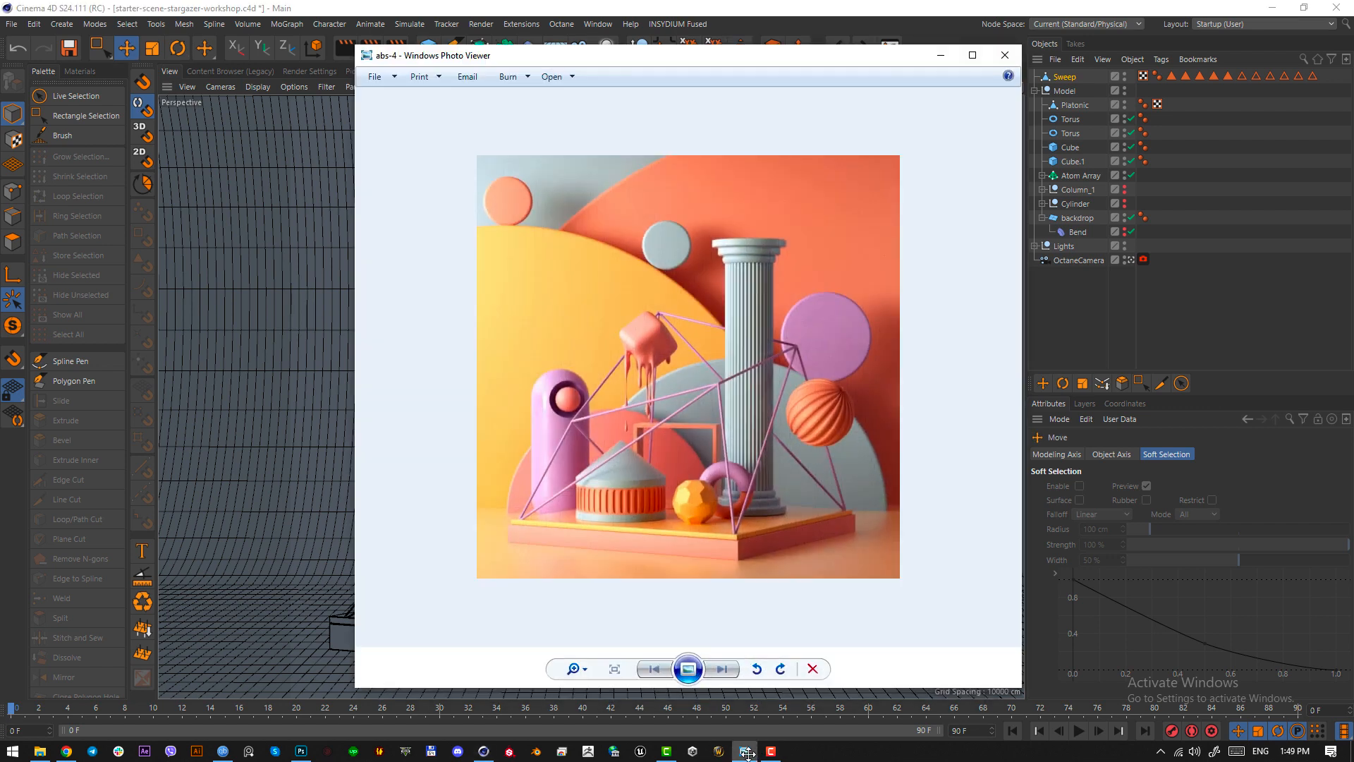
click(747, 751)
key(r)
drag(621, 550, 542, 550)
key(e)
drag(590, 498, 590, 503)
click(1190, 308)
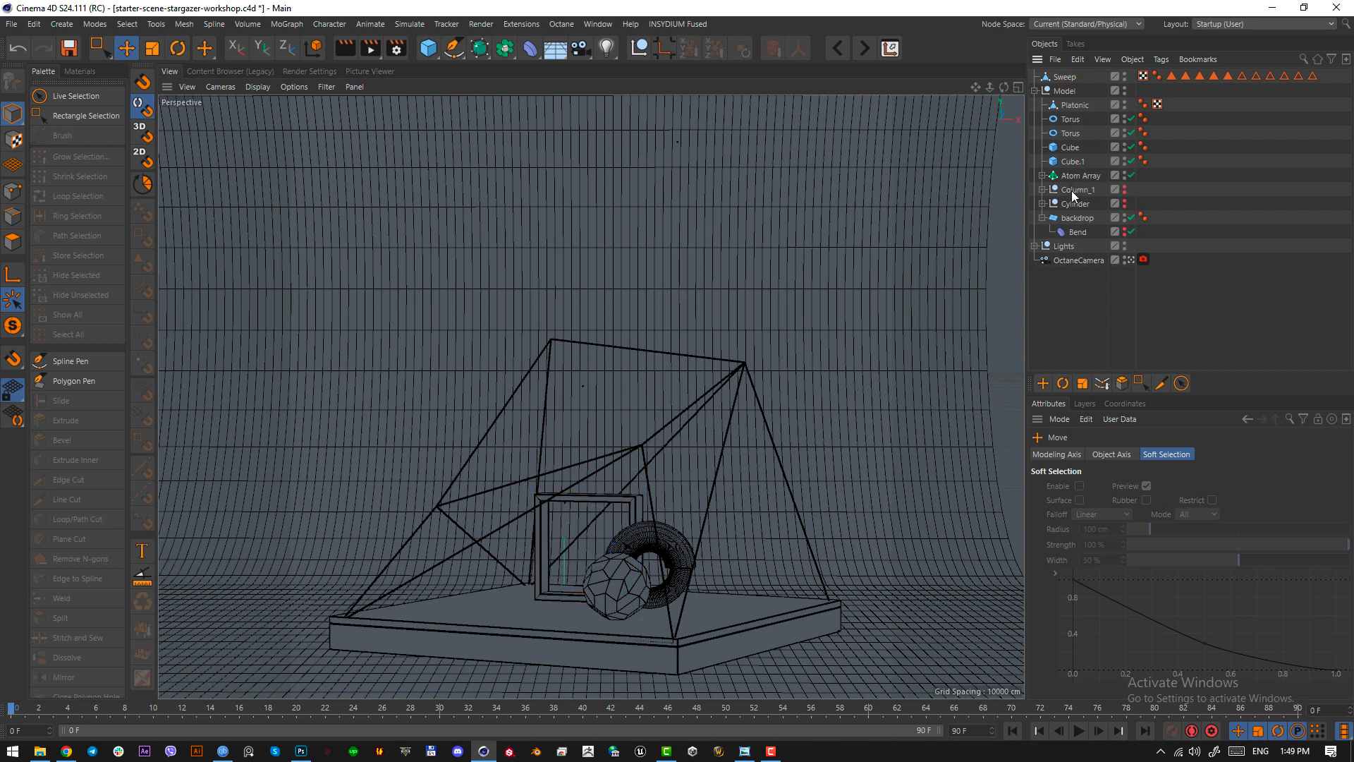
- Make Column_1 and Cylinder visible again in the viewport and shift the frame slightly left behind the cone-topped cylinder
click(1072, 191)
click(1073, 206)
click(1136, 205)
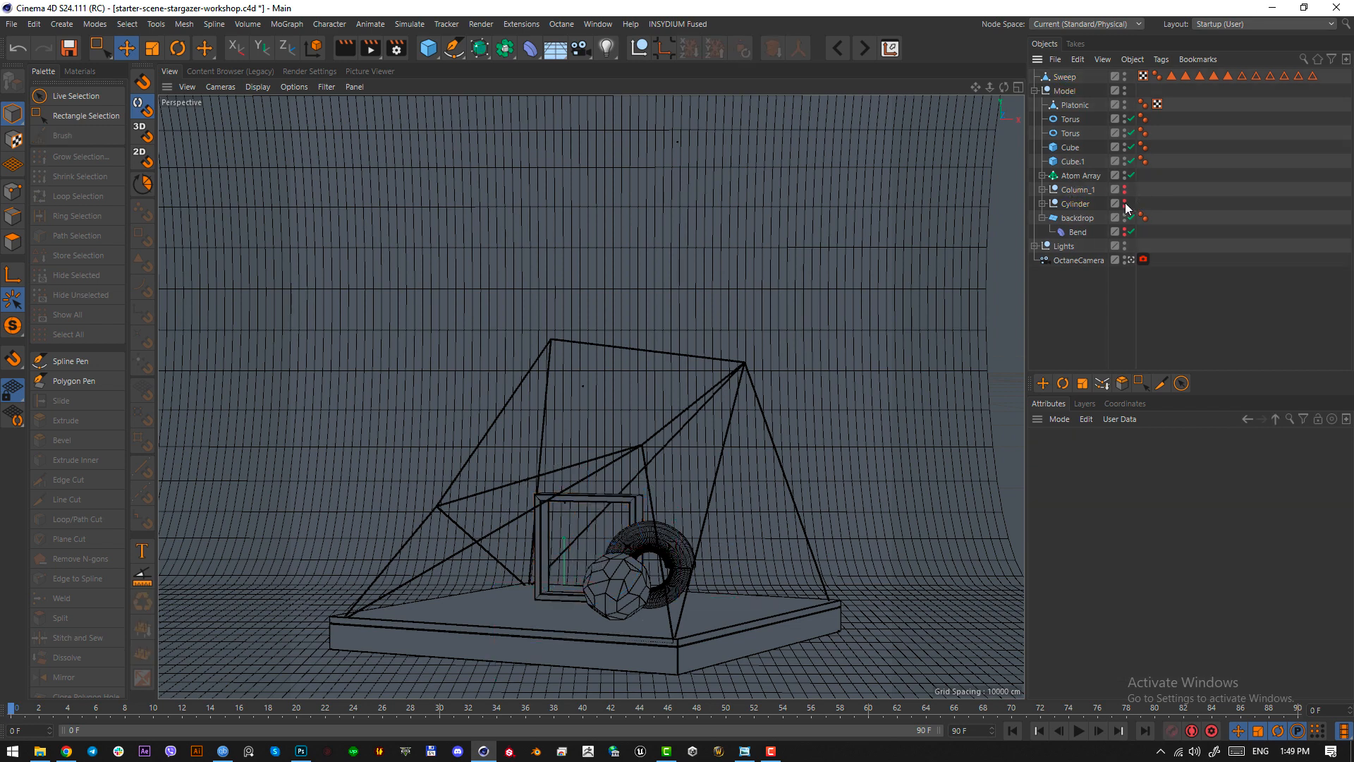
click(1125, 201)
click(1125, 188)
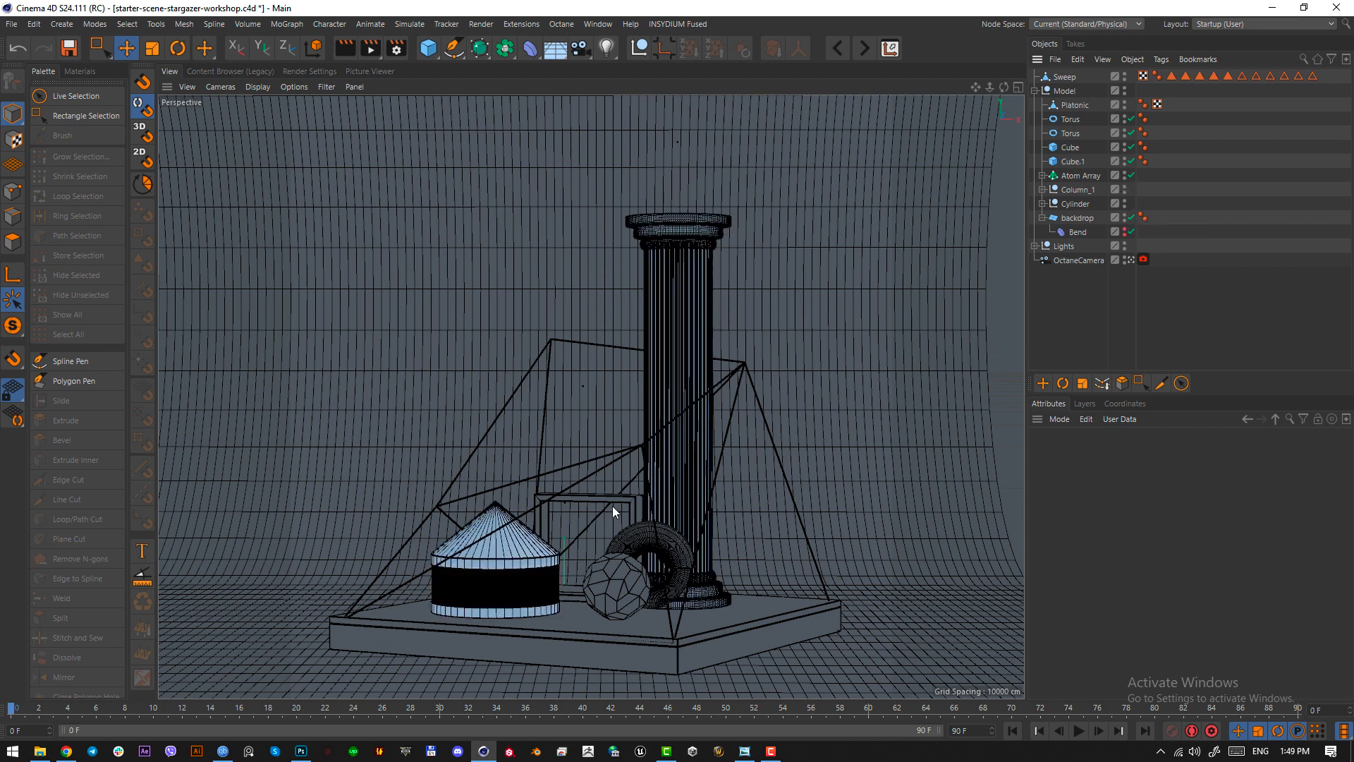
click(634, 506)
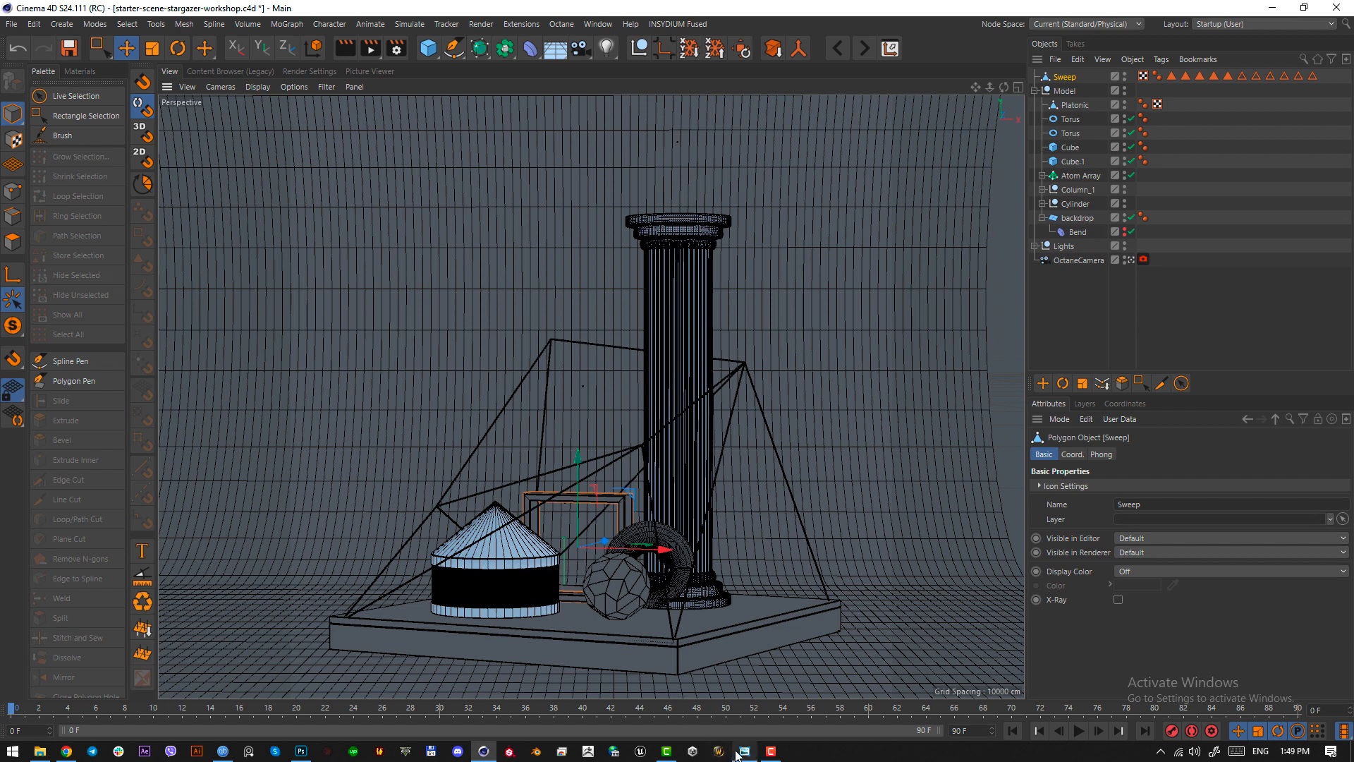
- Mark out the purple rounded pillar in the abs-4 reference image with a screenshot selection to examine its shape
click(742, 752)
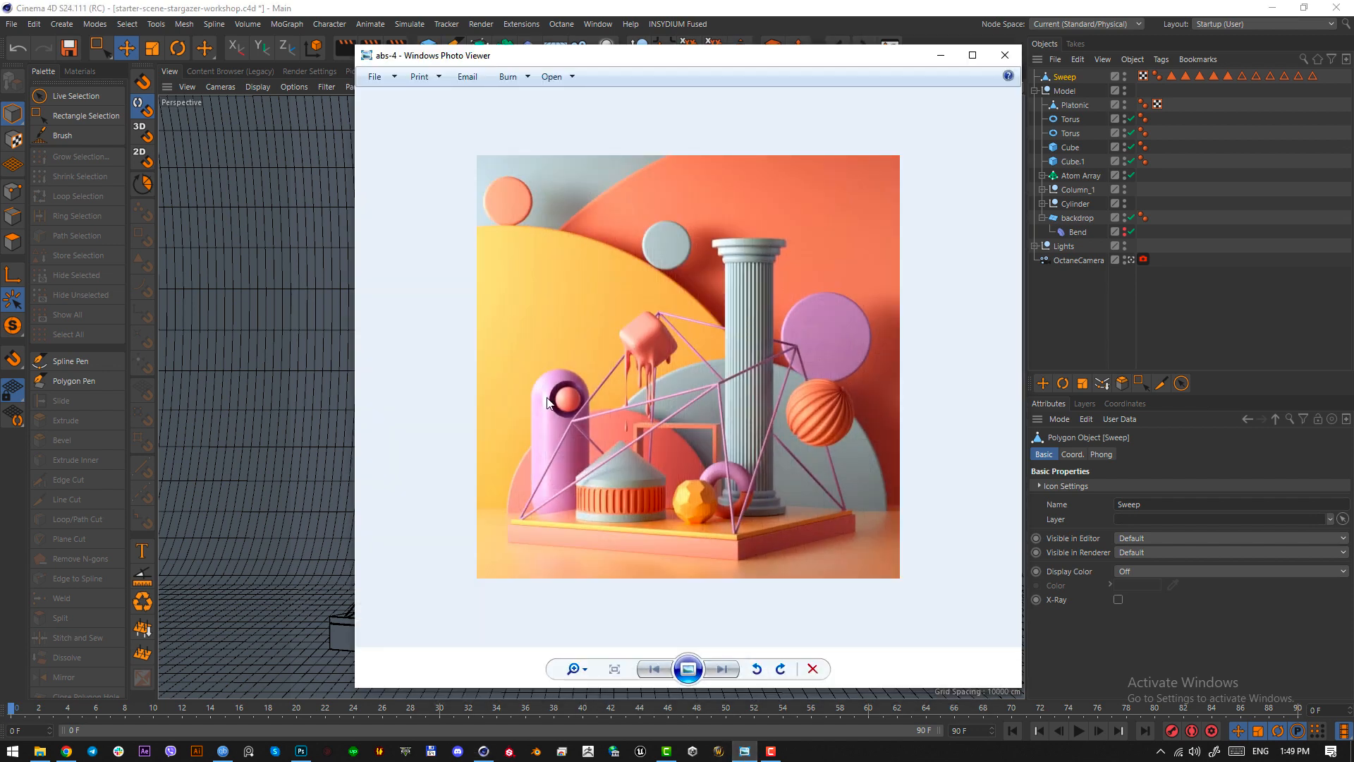
key(Print)
drag(532, 371, 589, 527)
click(577, 541)
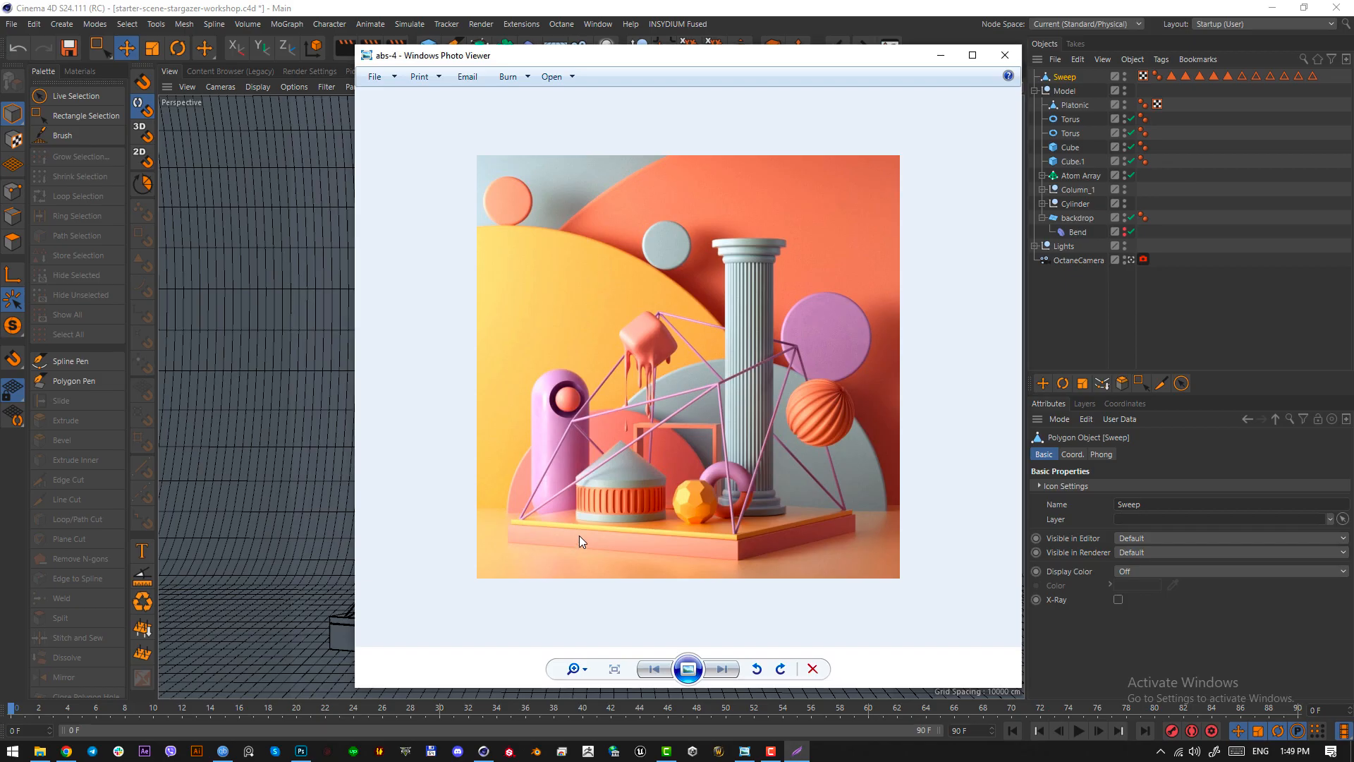
click(941, 56)
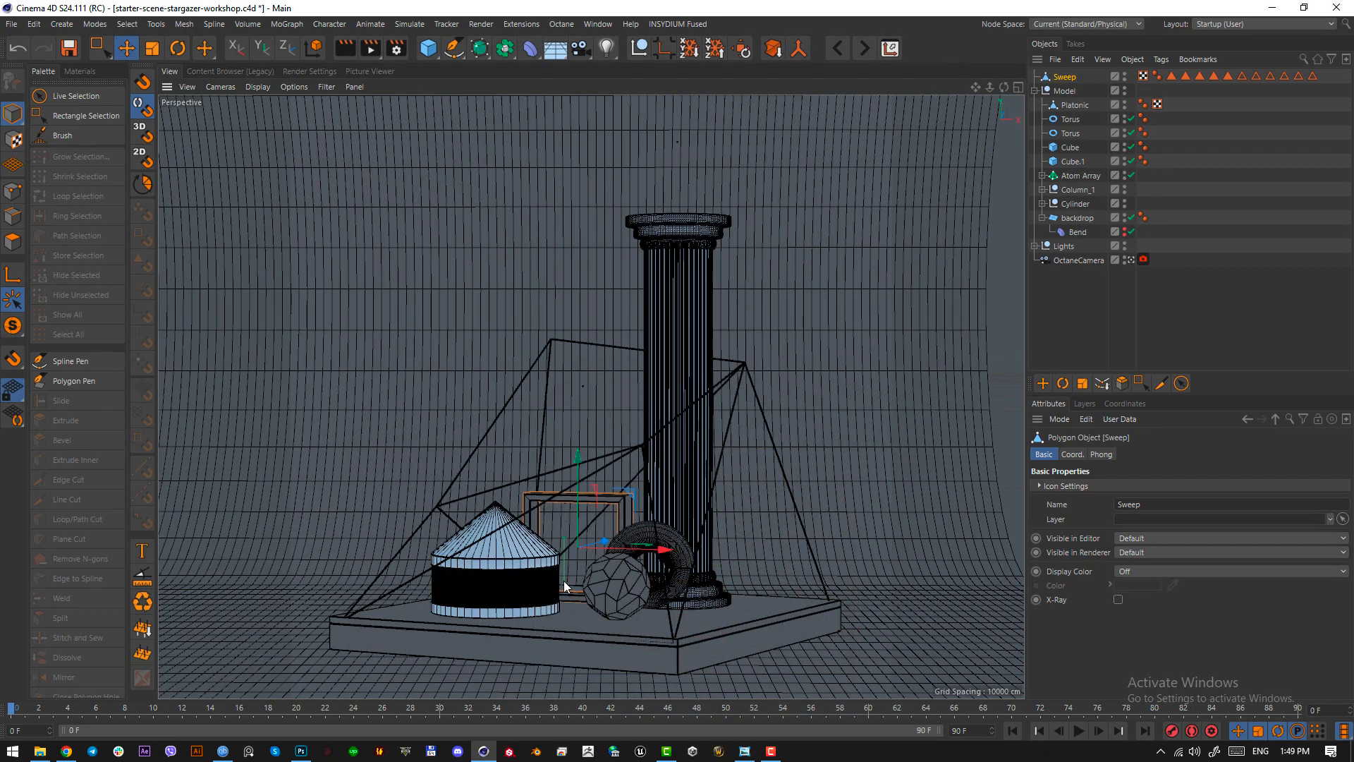
- Check the abs-4 reference image again and add a Capsule primitive for the purple rounded pillar
click(749, 748)
click(749, 750)
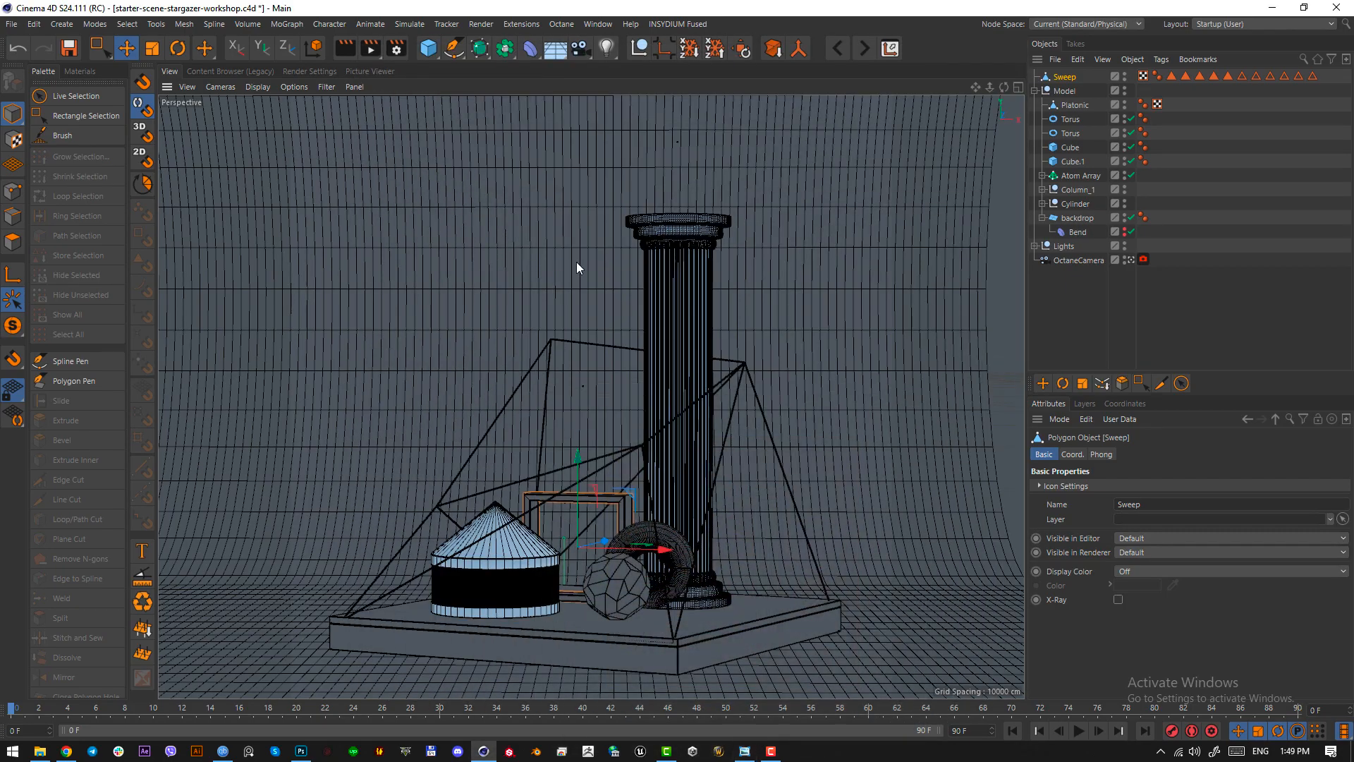
click(435, 55)
click(590, 121)
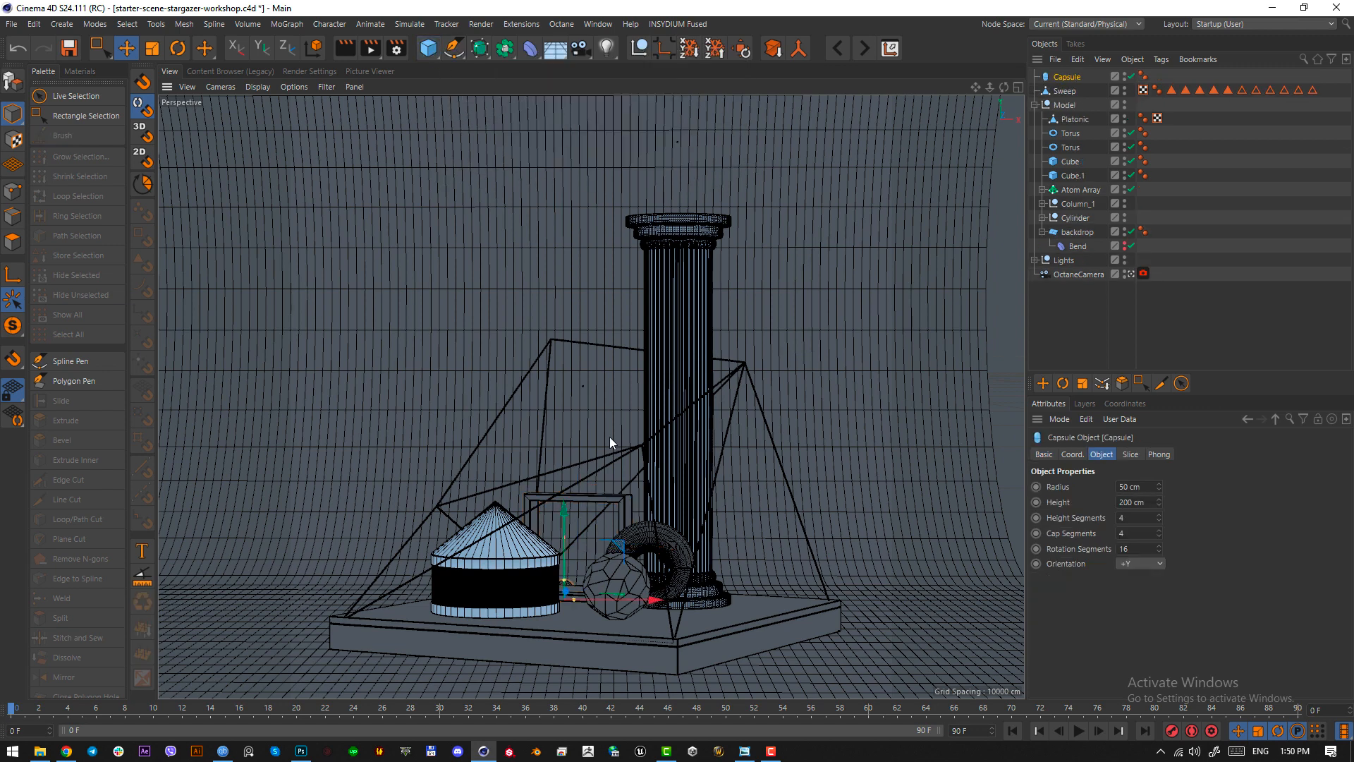
- Move the capsule to the rear left of the platform and raise it above the base
key(F2)
drag(603, 392, 515, 549)
key(F1)
drag(417, 540, 411, 403)
- Scale the capsule up to about 212 cm radius and adjust its height so it stands behind the cone-roofed cylinder
key(t)
drag(362, 628, 443, 466)
drag(416, 393, 414, 351)
key(e)
drag(411, 433, 411, 421)
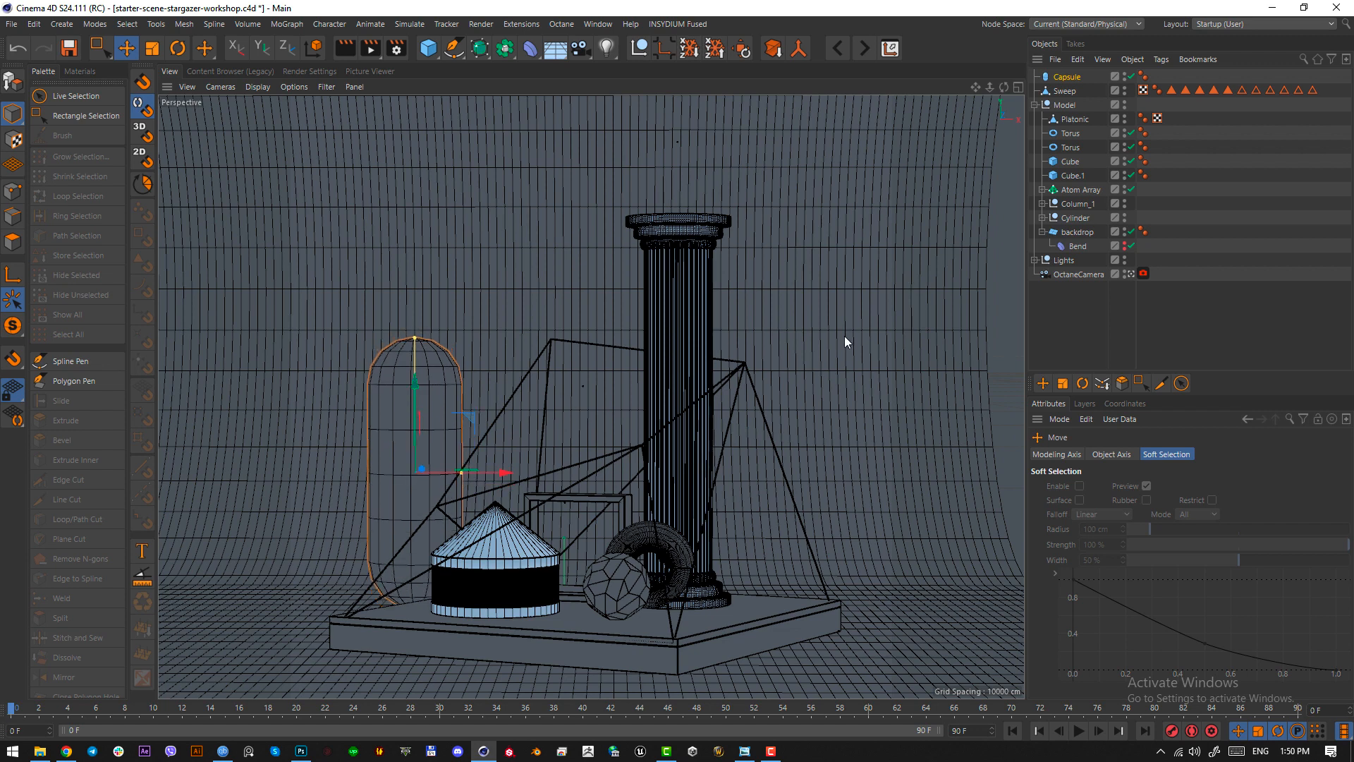
- Set the capsule's rotation segments to 60 and its cap segments to 36
click(1066, 76)
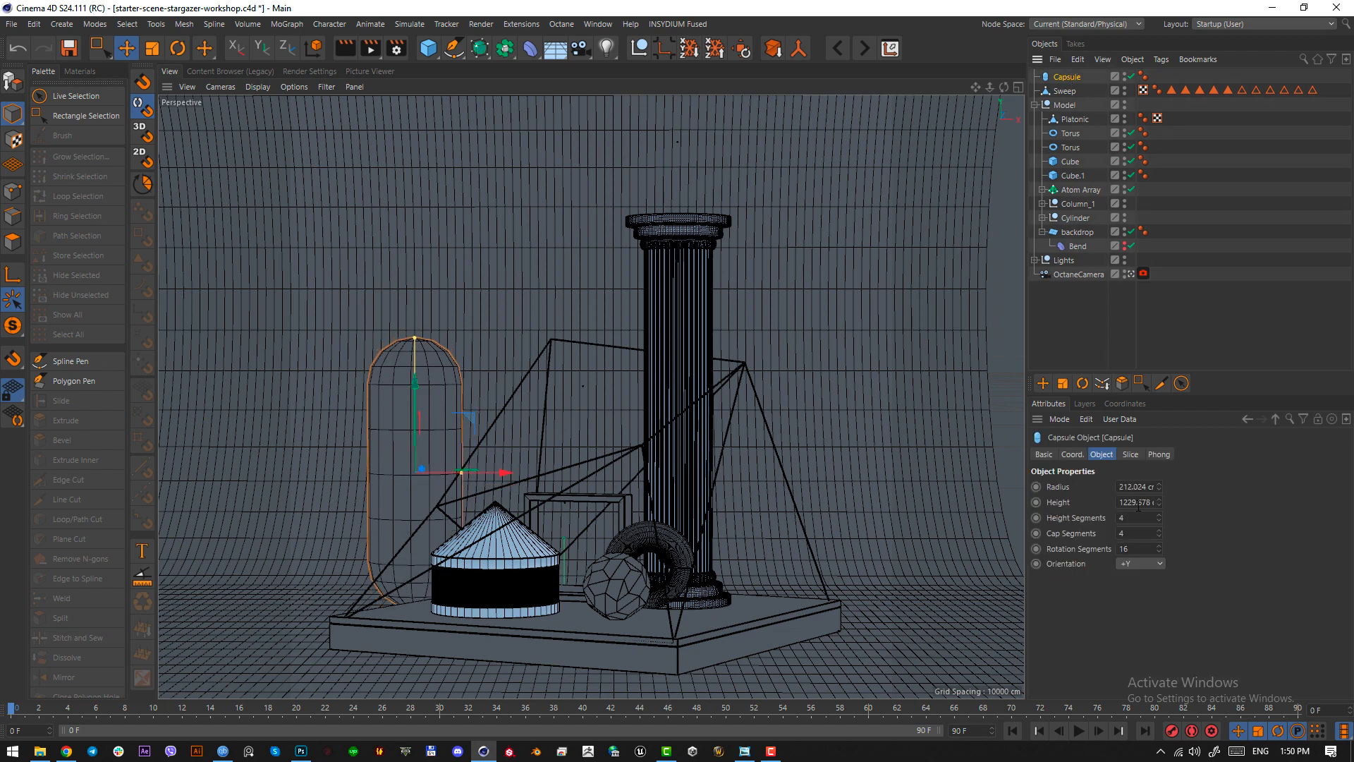
double_click(1144, 548)
text(60)
key(Return)
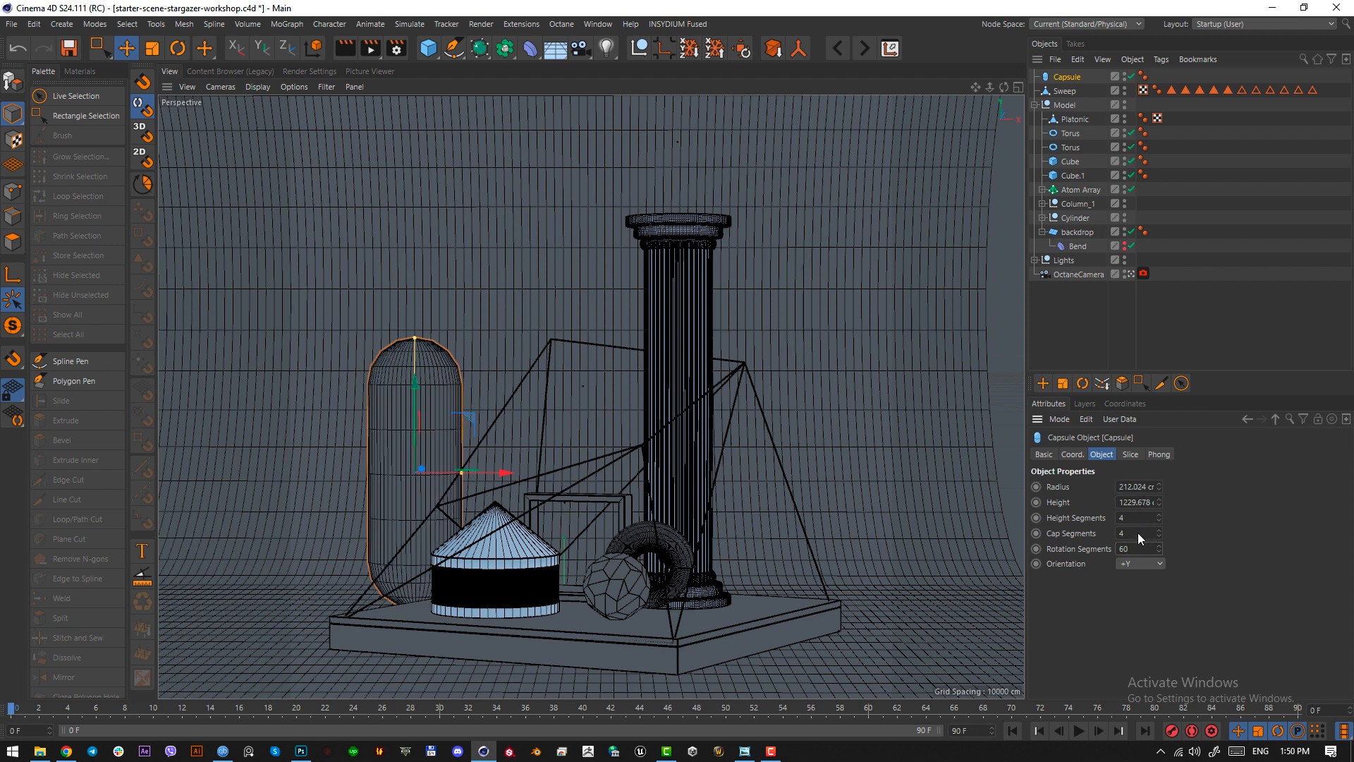
click(1137, 534)
text(36)
key(Return)
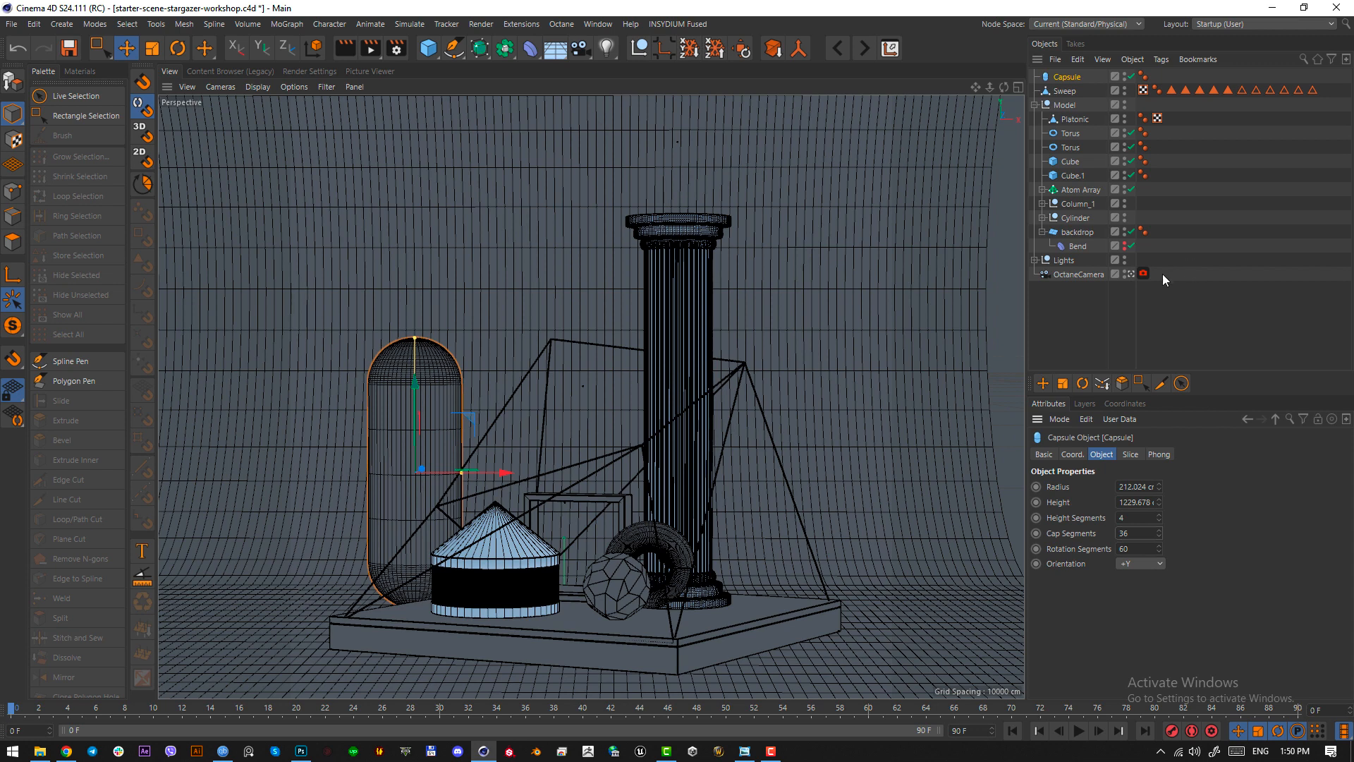
- Scale the capsule down to about 178 cm radius and lower it onto the platform
key(t)
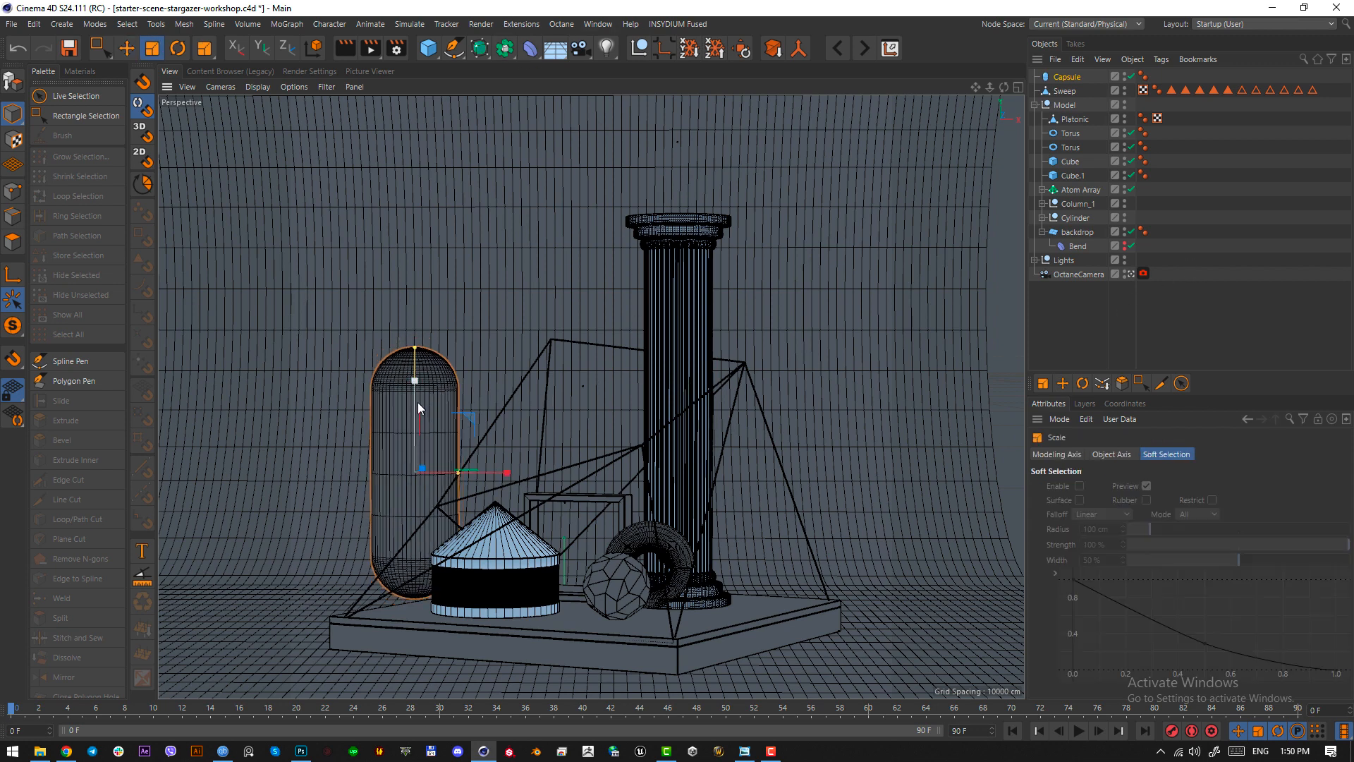
mouse_move(418, 402)
mouse_down()
mouse_move(402, 423)
mouse_move(421, 400)
mouse_move(414, 412)
mouse_up()
key(e)
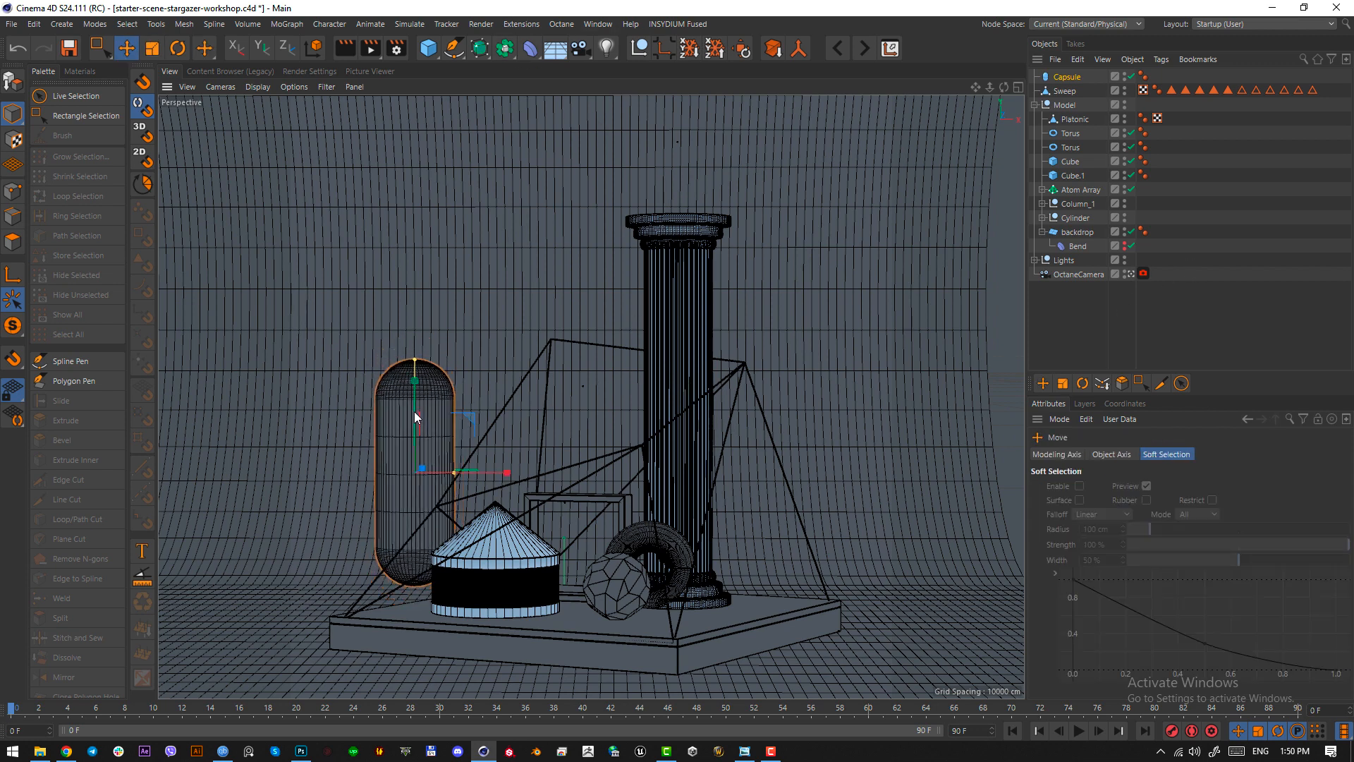
- Place the capsule inside a new Boole and add a sphere beneath it as the second operand
click(479, 48)
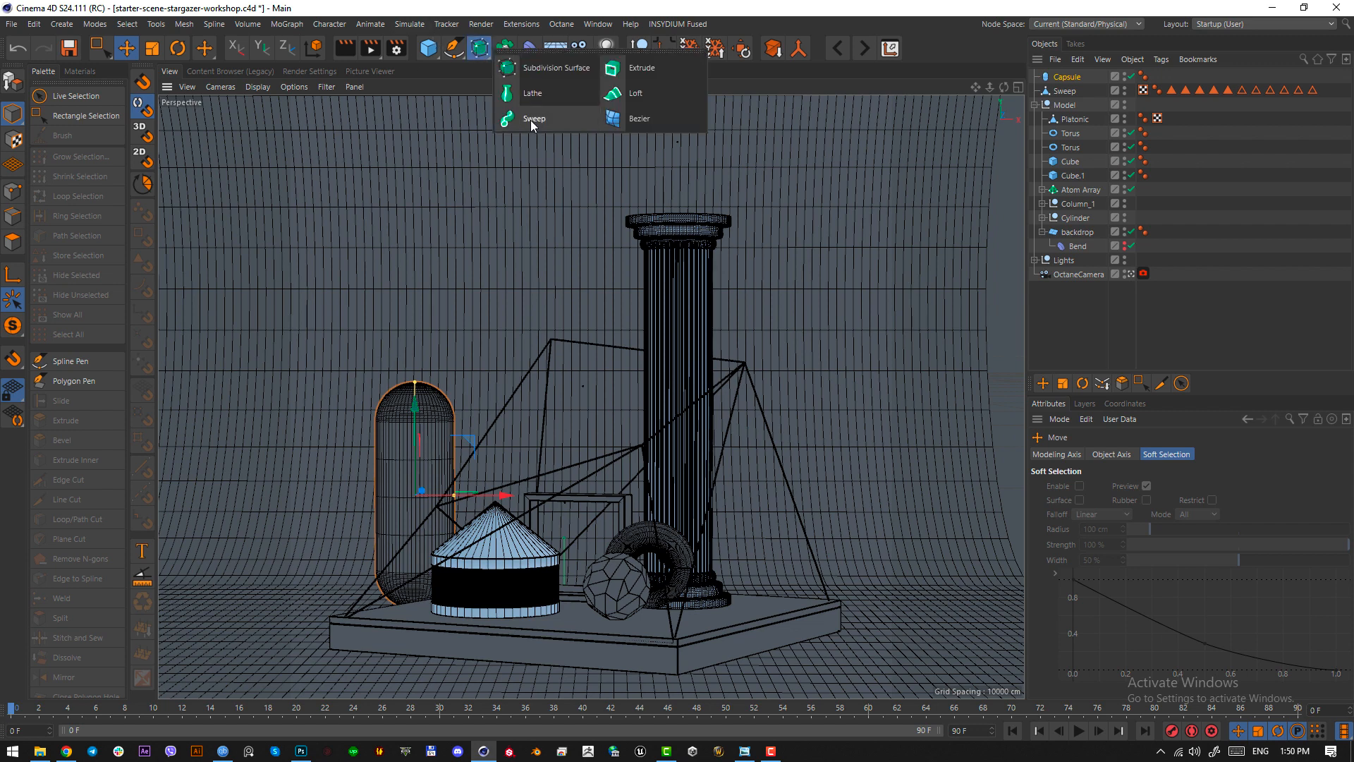
click(505, 48)
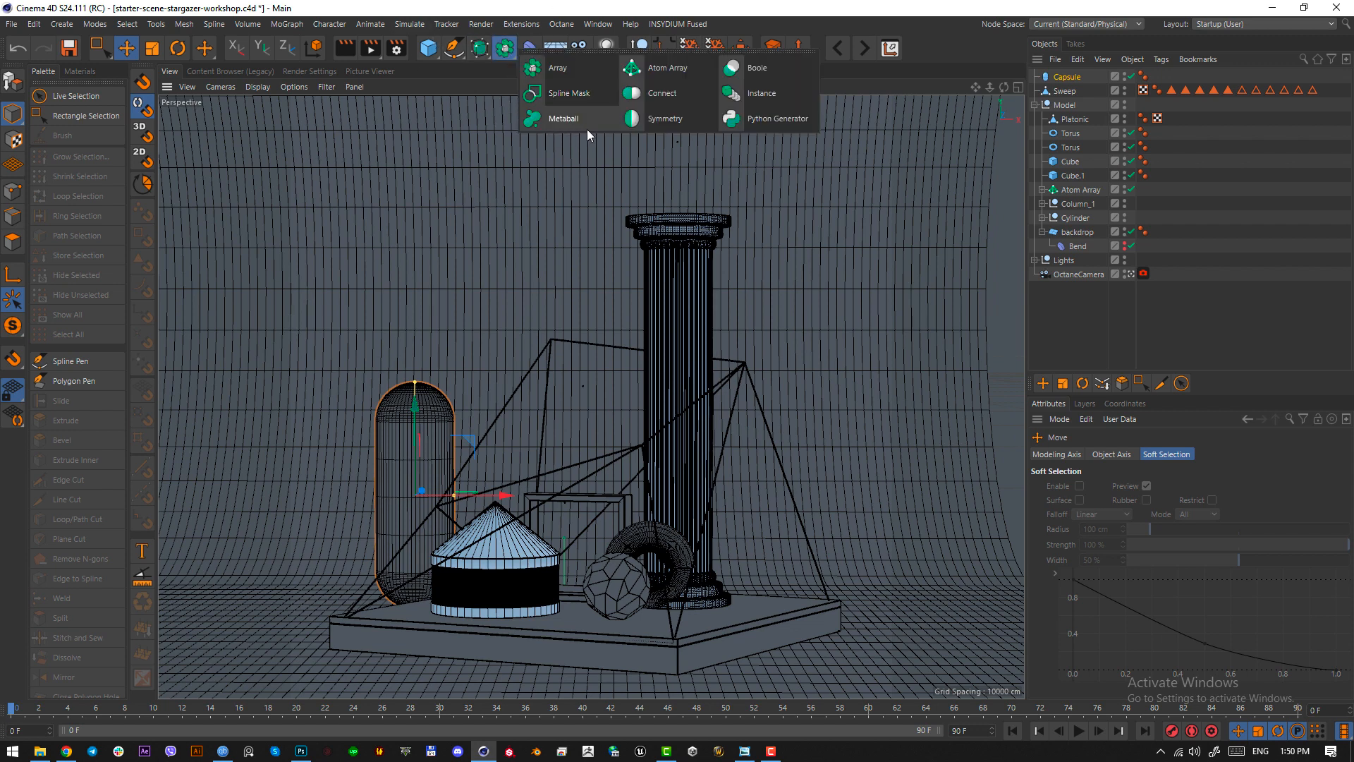
click(752, 66)
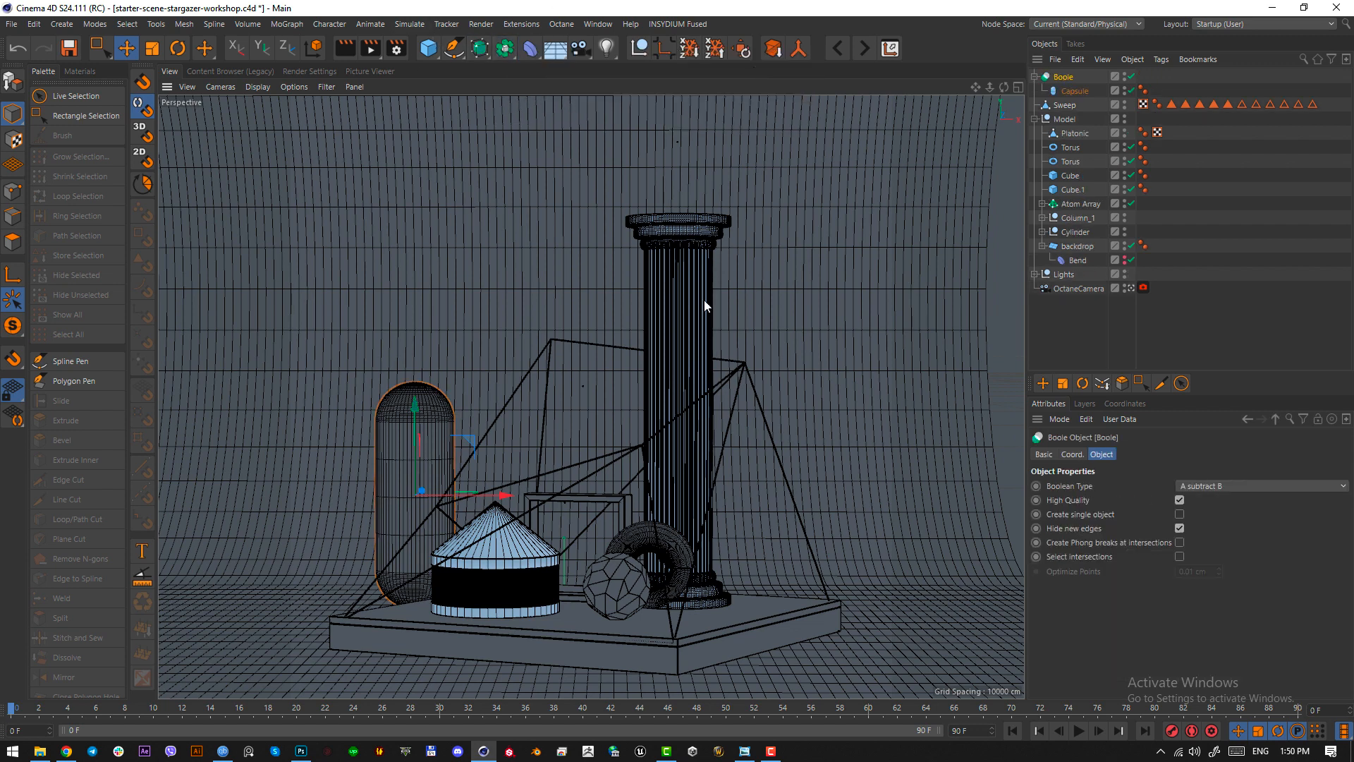
click(1081, 92)
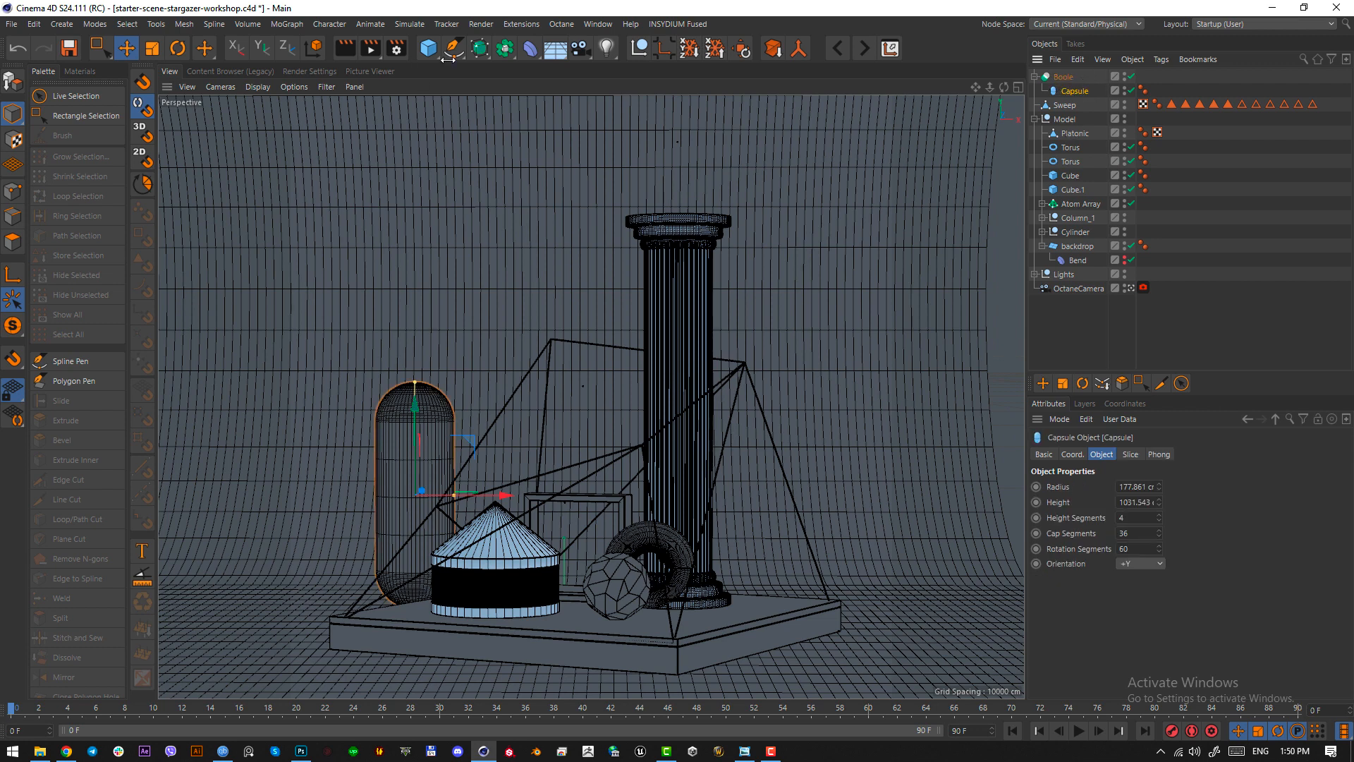
drag(431, 45, 718, 94)
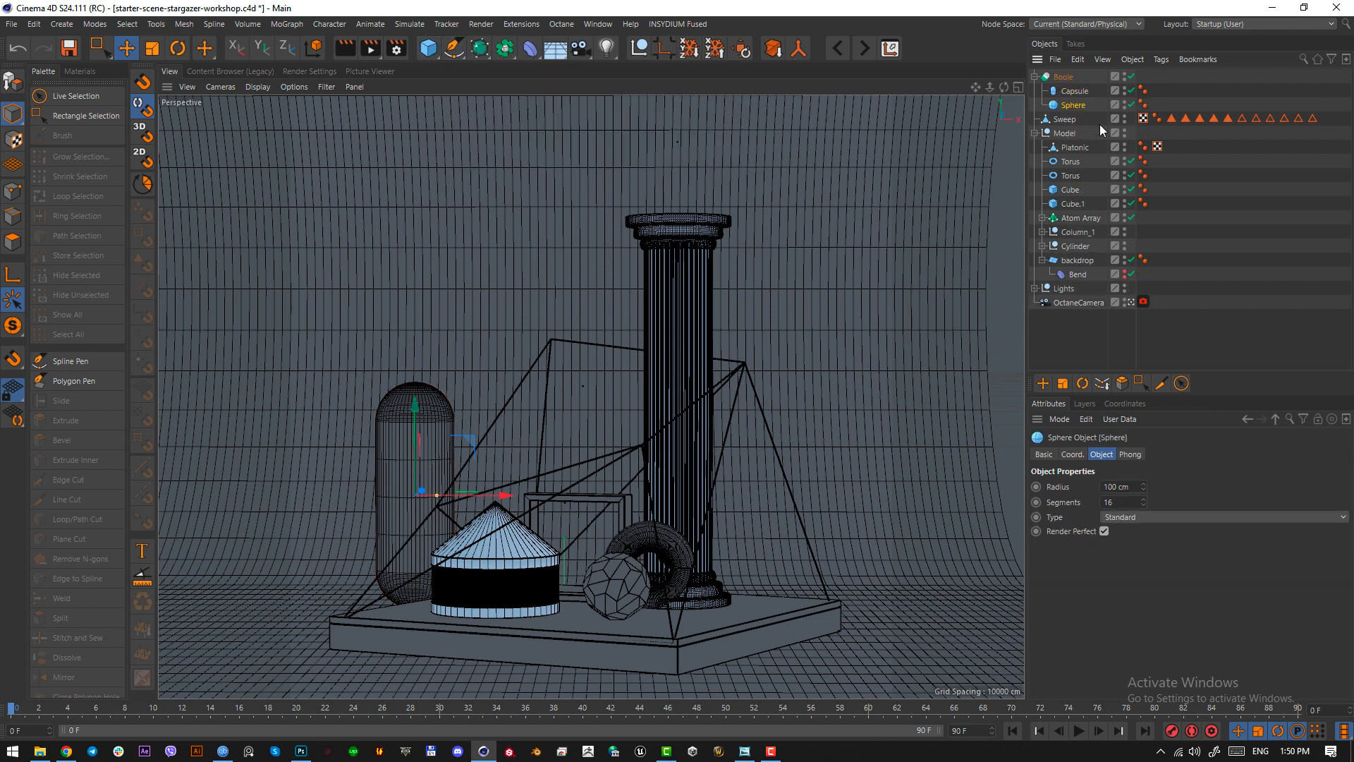
- Scale the Boole's sphere to about 117 cm radius and centre it on the upper front of the capsule
key(e)
drag(425, 434, 419, 402)
key(F2)
key(F1)
key(t)
key(F3)
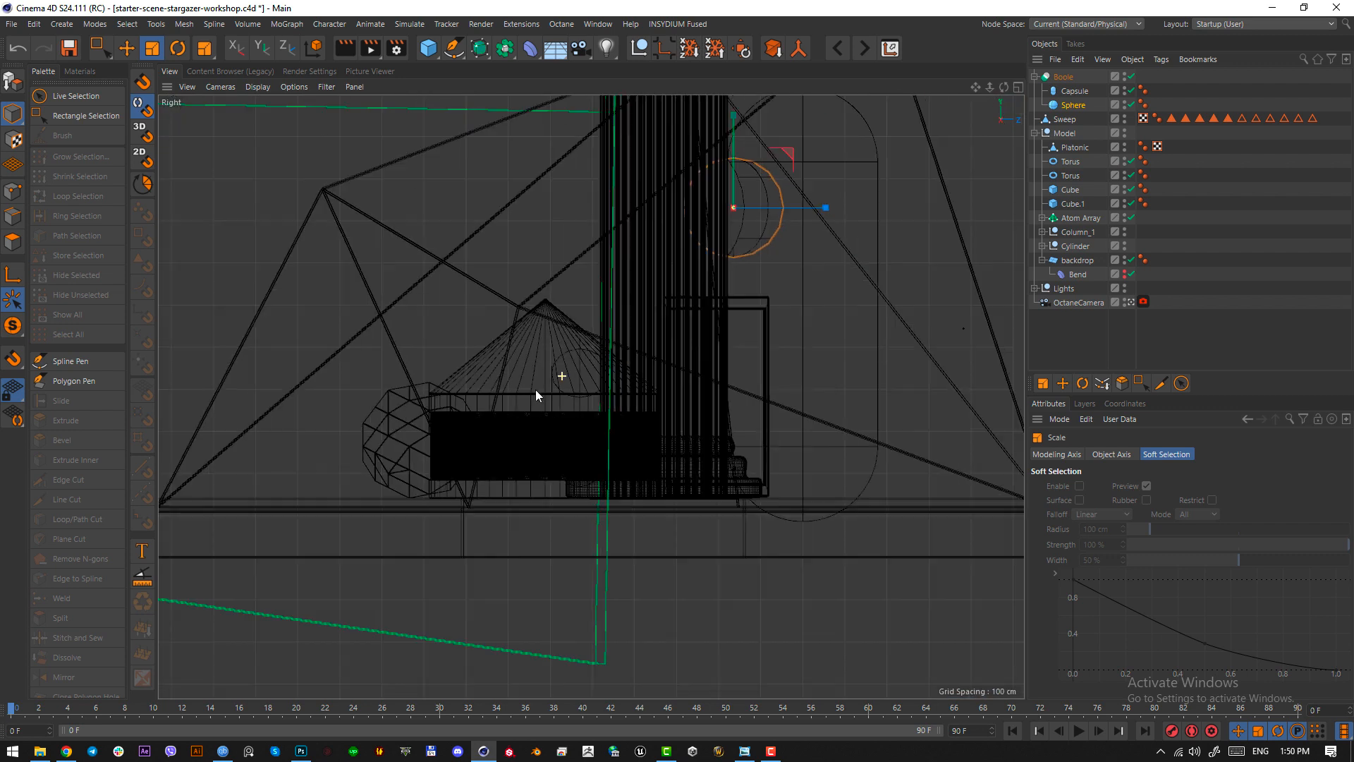
key(F1)
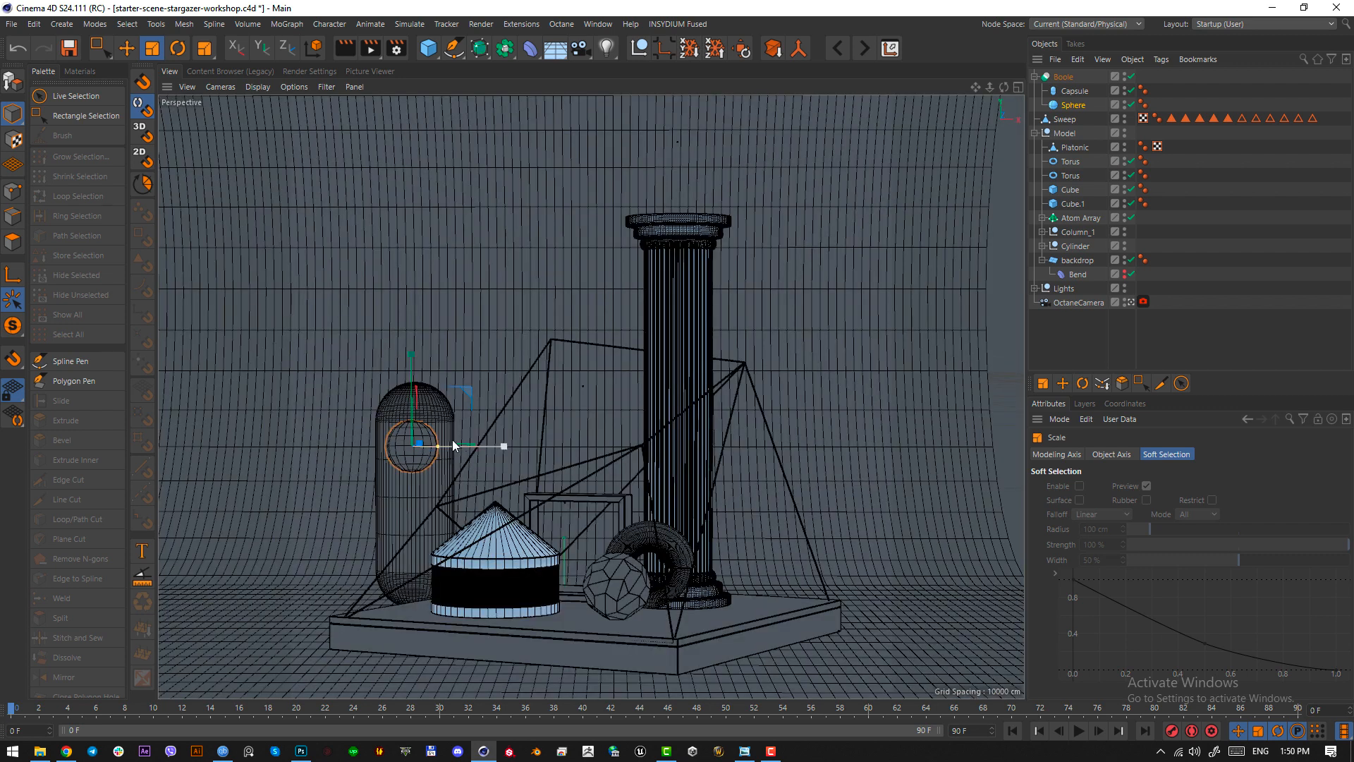
key(e)
drag(480, 444, 480, 446)
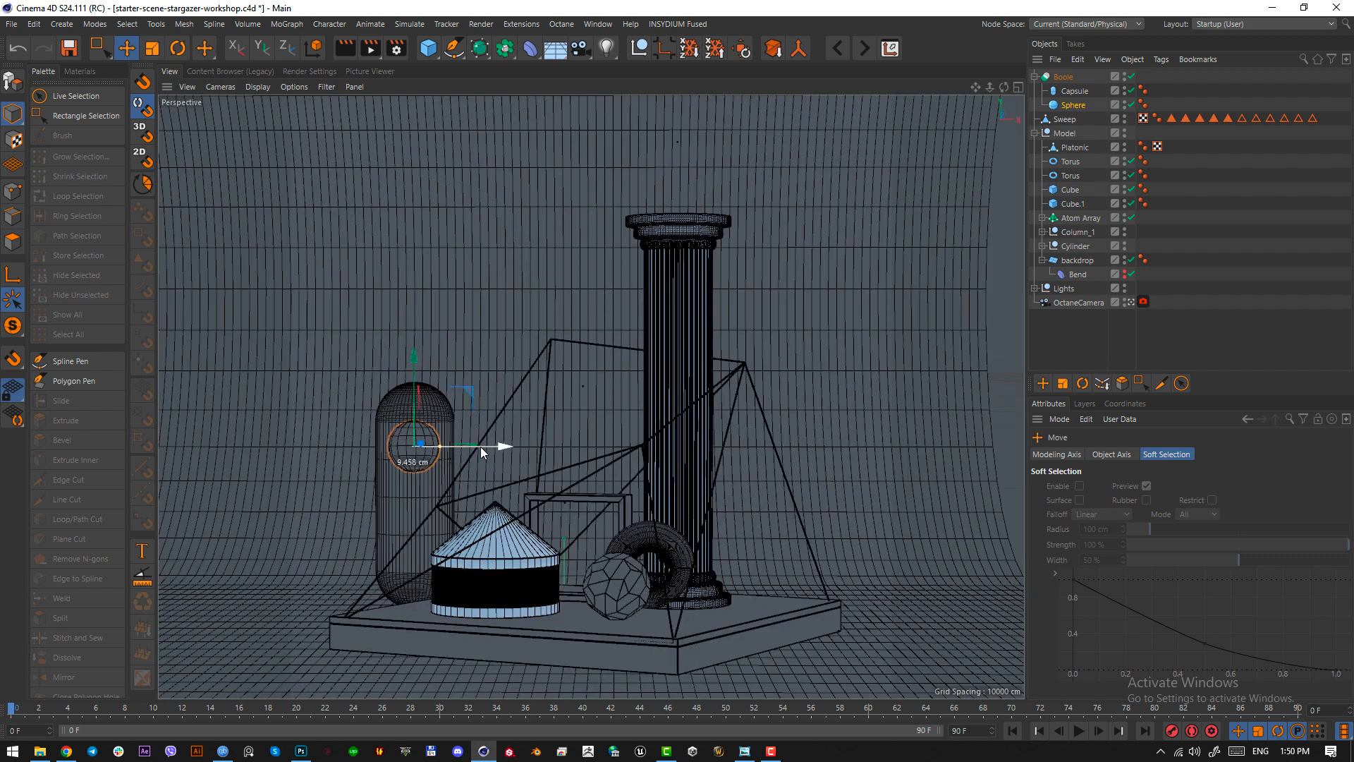
- Duplicate the cutting sphere outside the Boole and scale the copy down to fit within the cavity
click(1070, 105)
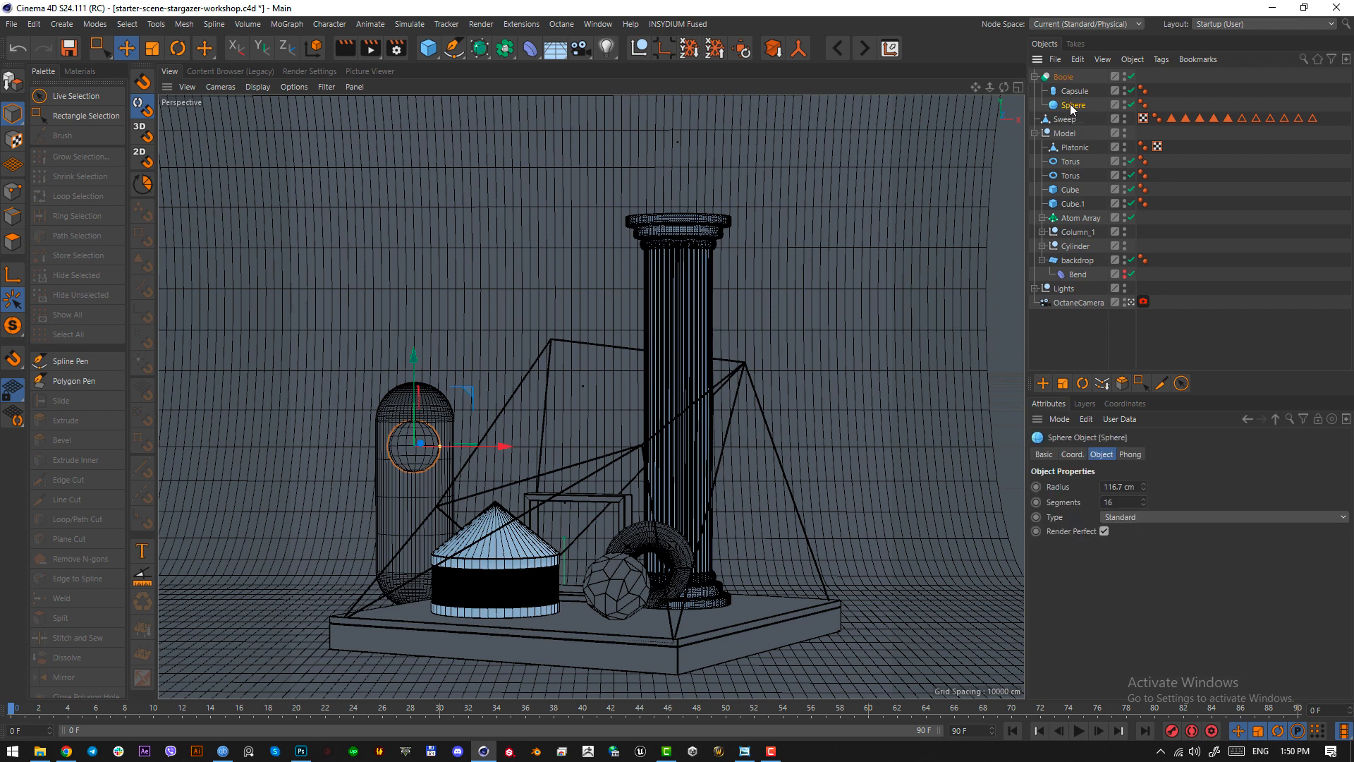
ctrl+drag(1072, 106, 1073, 79)
key(t)
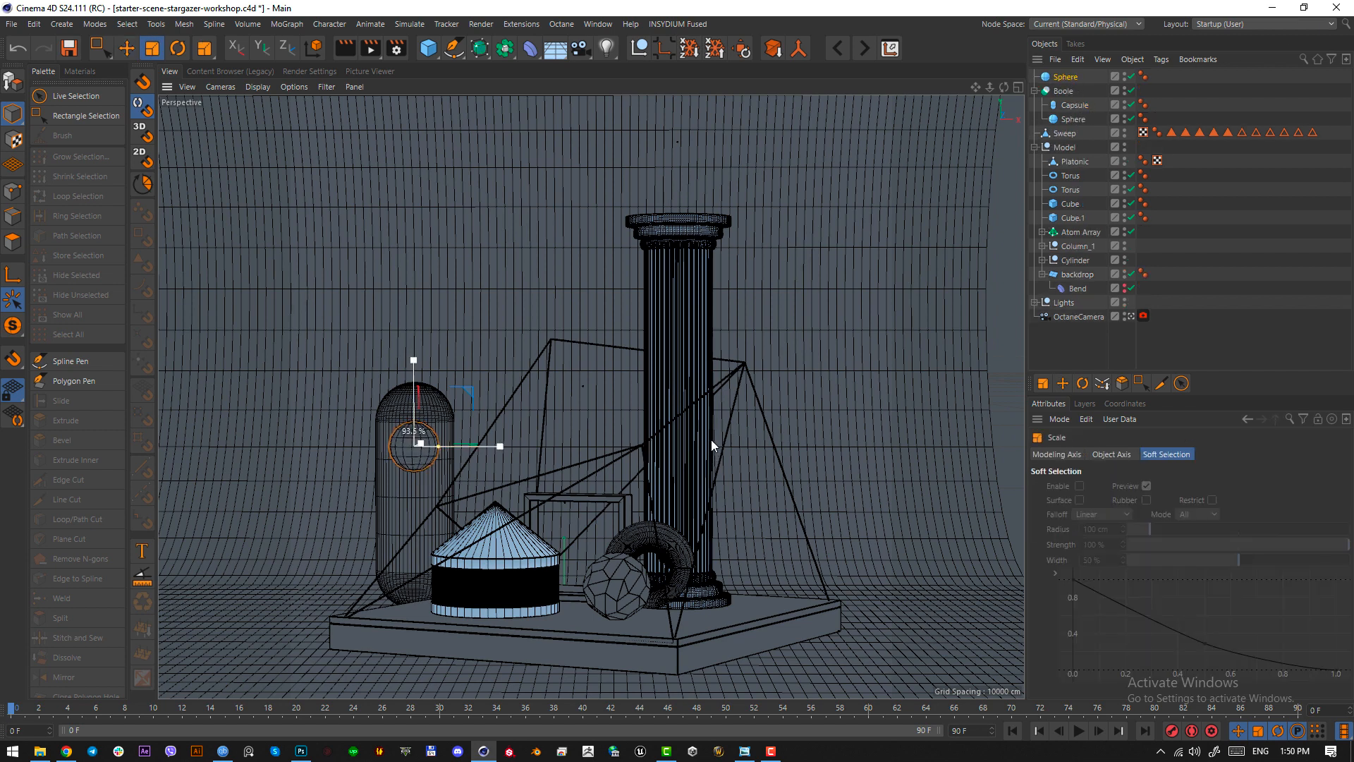
drag(711, 439, 540, 459)
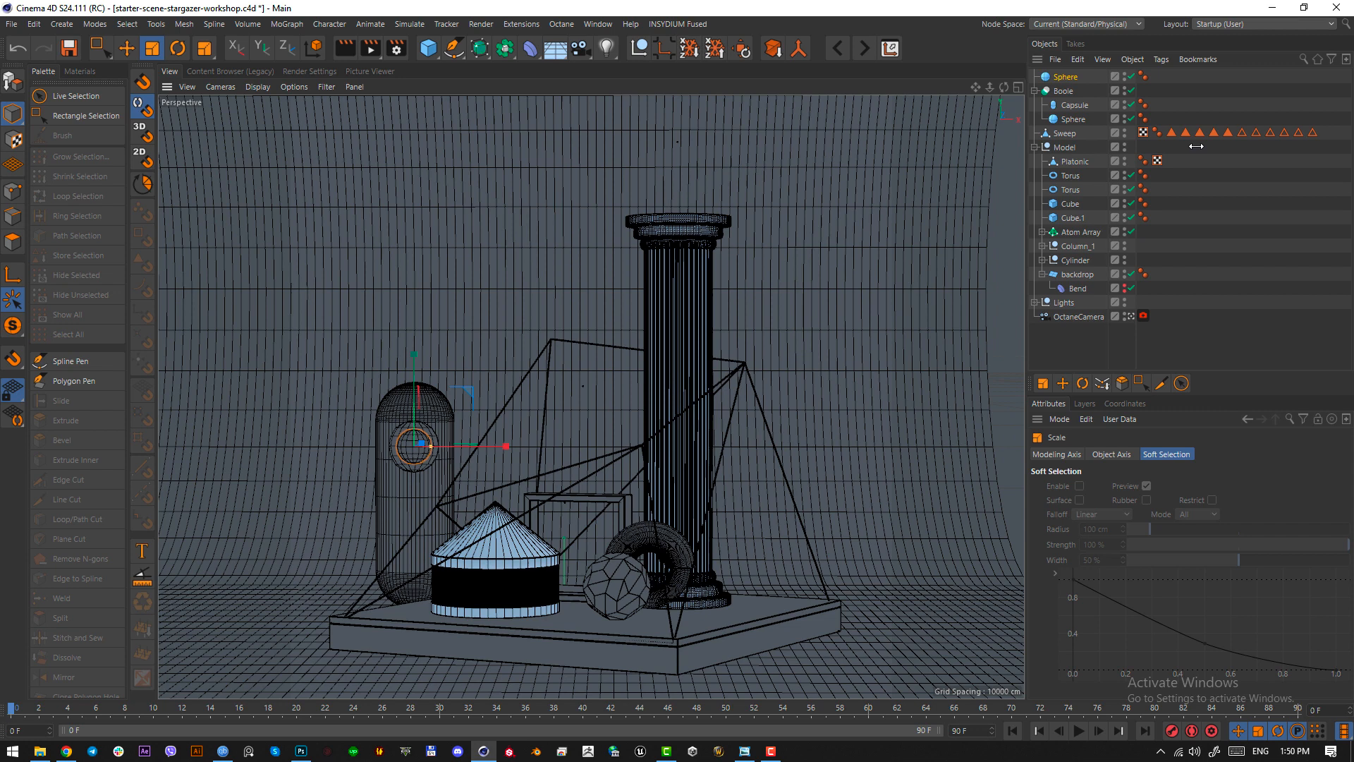
- Set the segments of both capsule spheres to 100
ctrl+click(1065, 118)
double_click(1126, 502)
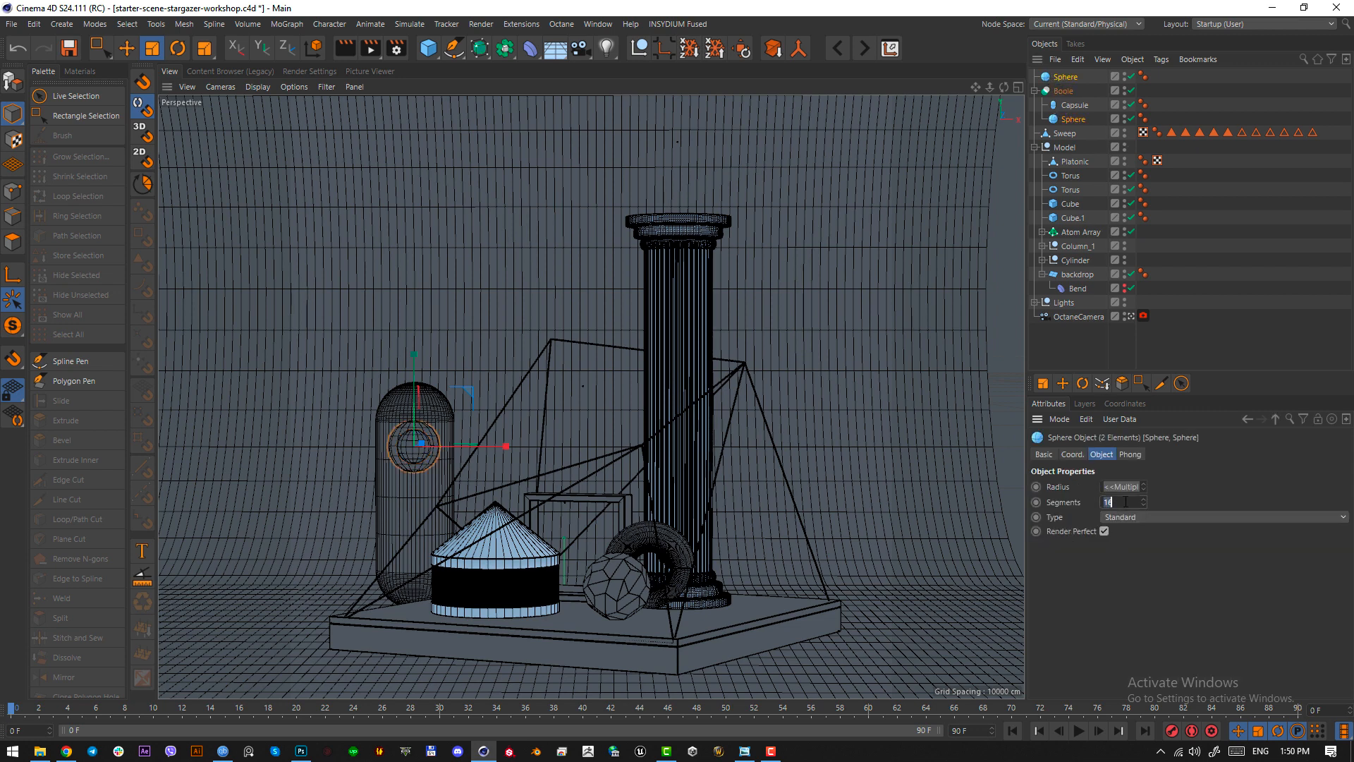
text(100)
key(Return)
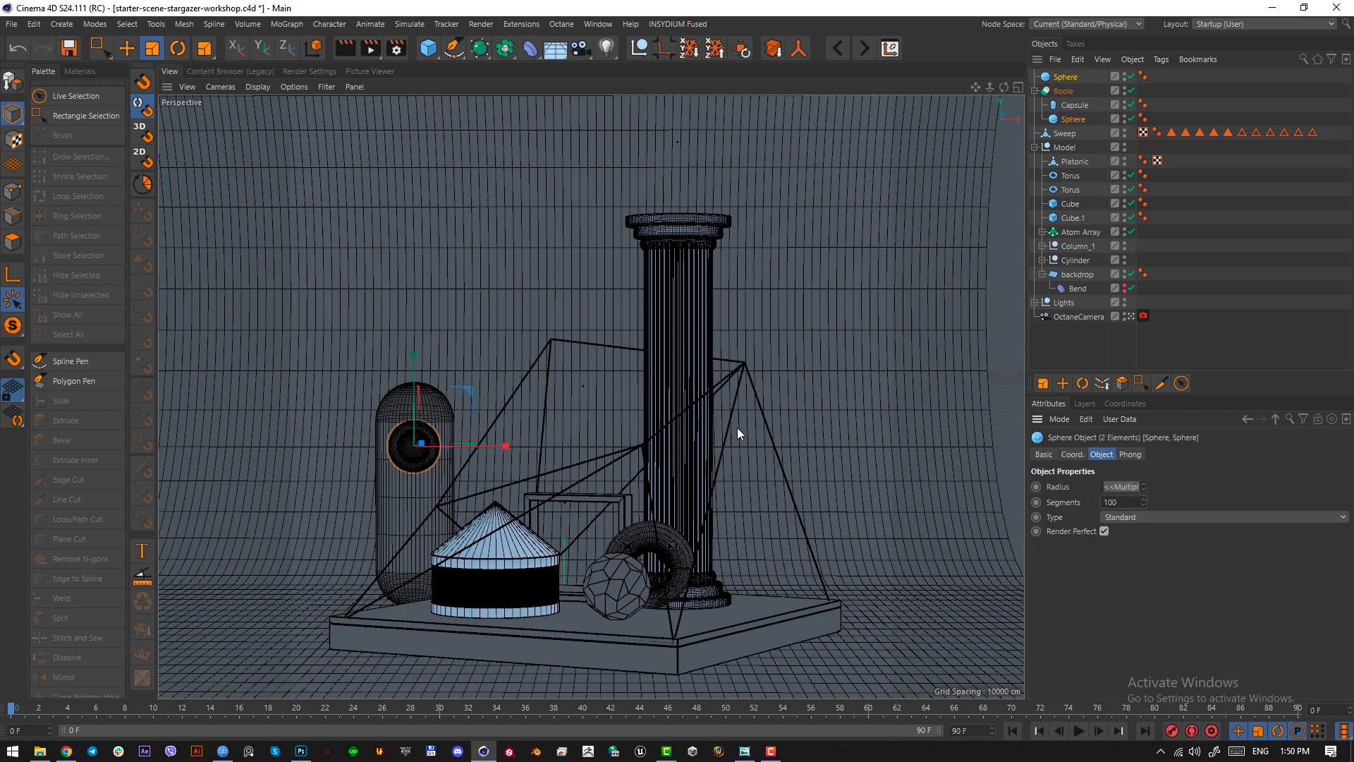
click(545, 324)
- Check the abs-4 reference image and rotate the Boole and inner sphere together so the cavity turns towards the platform's centre
click(744, 752)
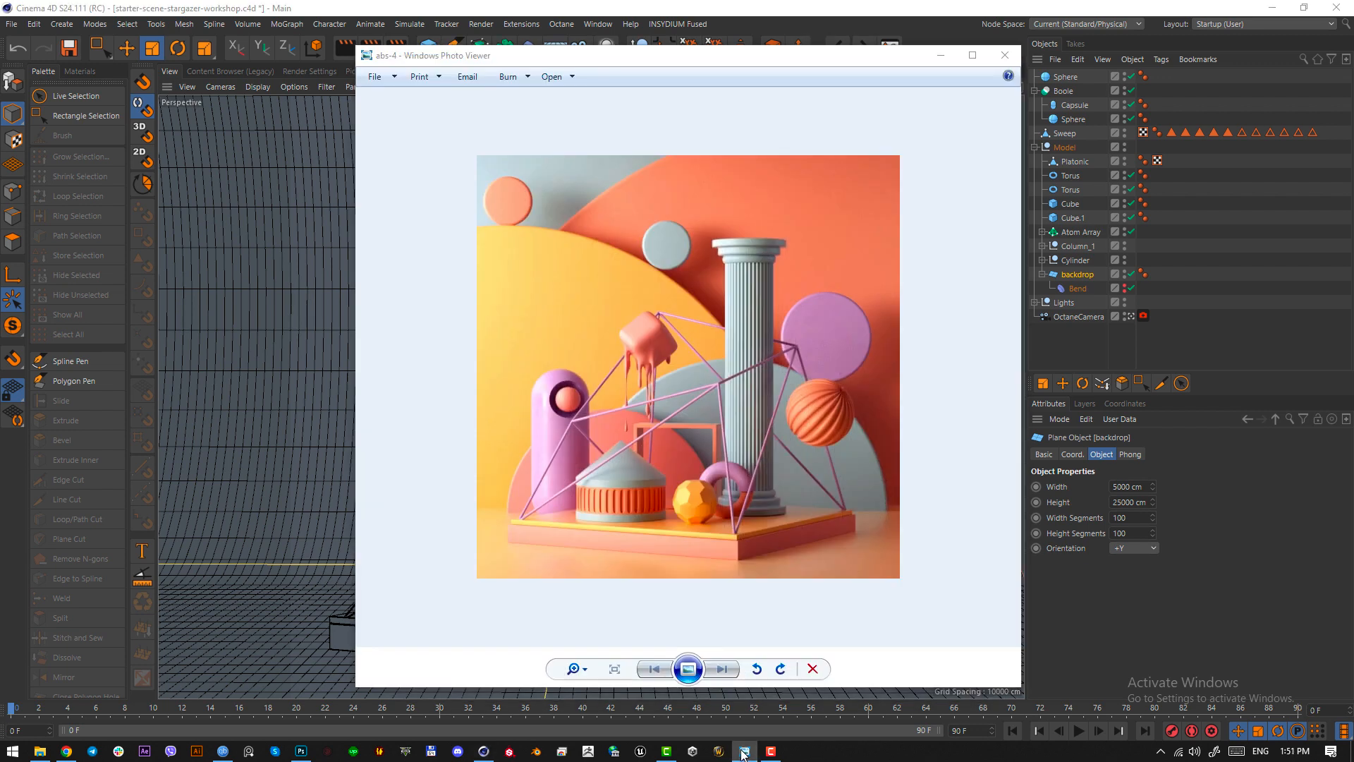
click(744, 752)
click(1065, 76)
click(1065, 92)
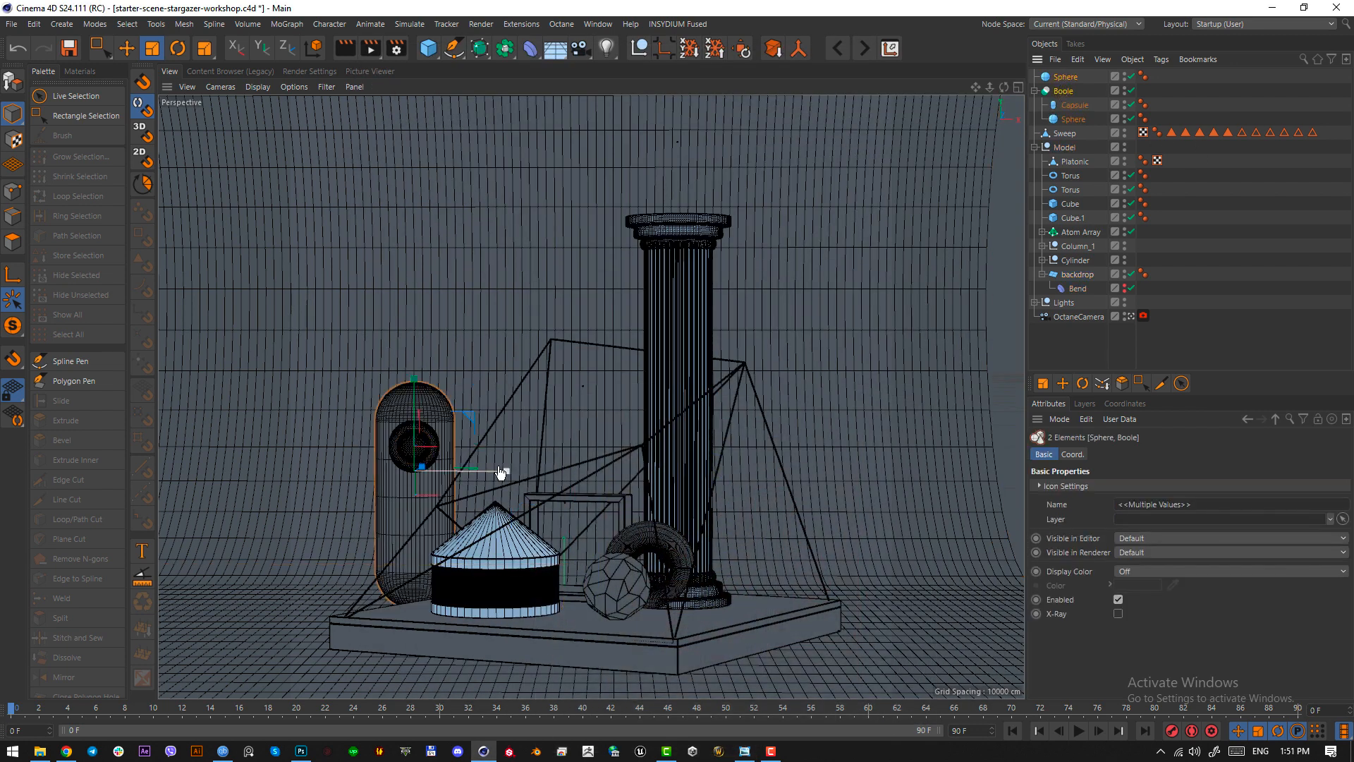
key(r)
drag(452, 471, 488, 481)
- Examine the spiral-grooved ball beside the column in the abs-4 reference image
click(744, 752)
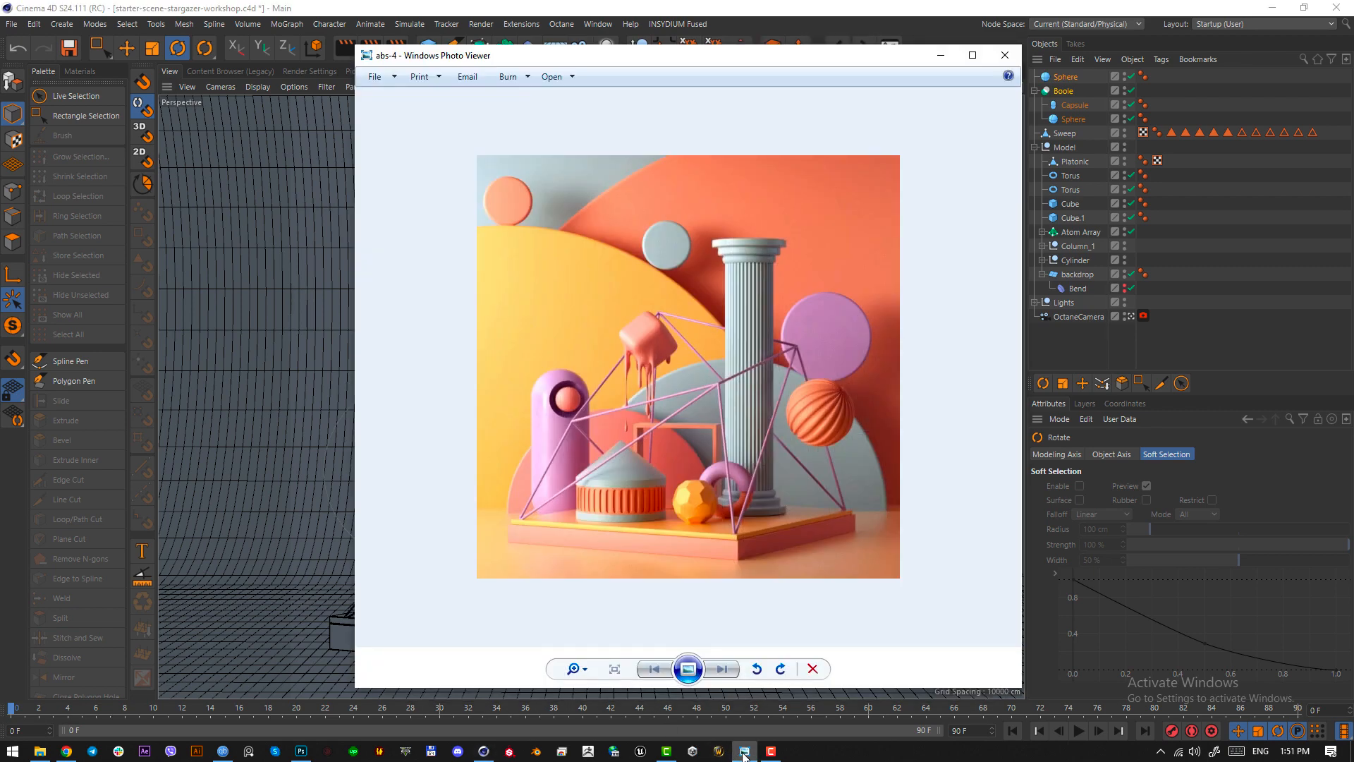
click(745, 752)
click(745, 752)
click(744, 751)
click(744, 752)
key(Print)
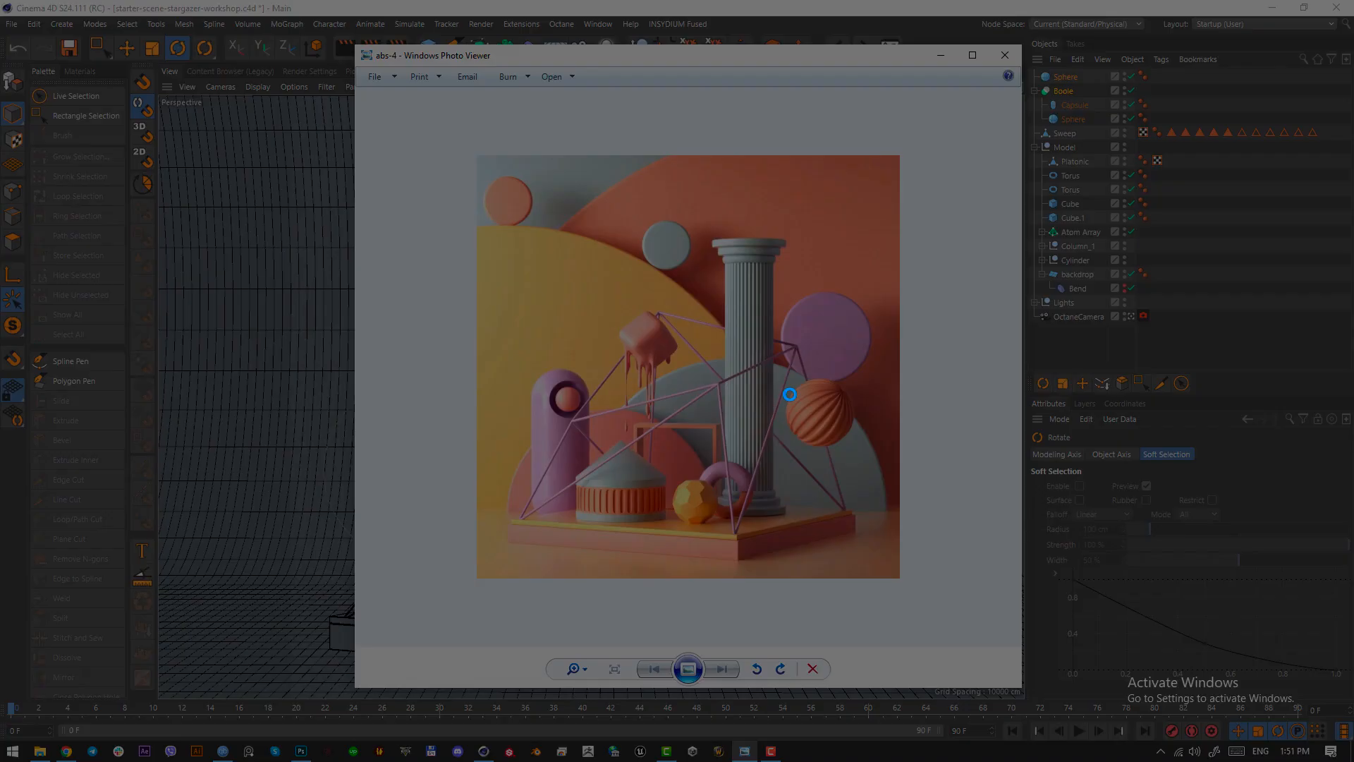
drag(790, 395, 870, 434)
click(858, 448)
click(943, 55)
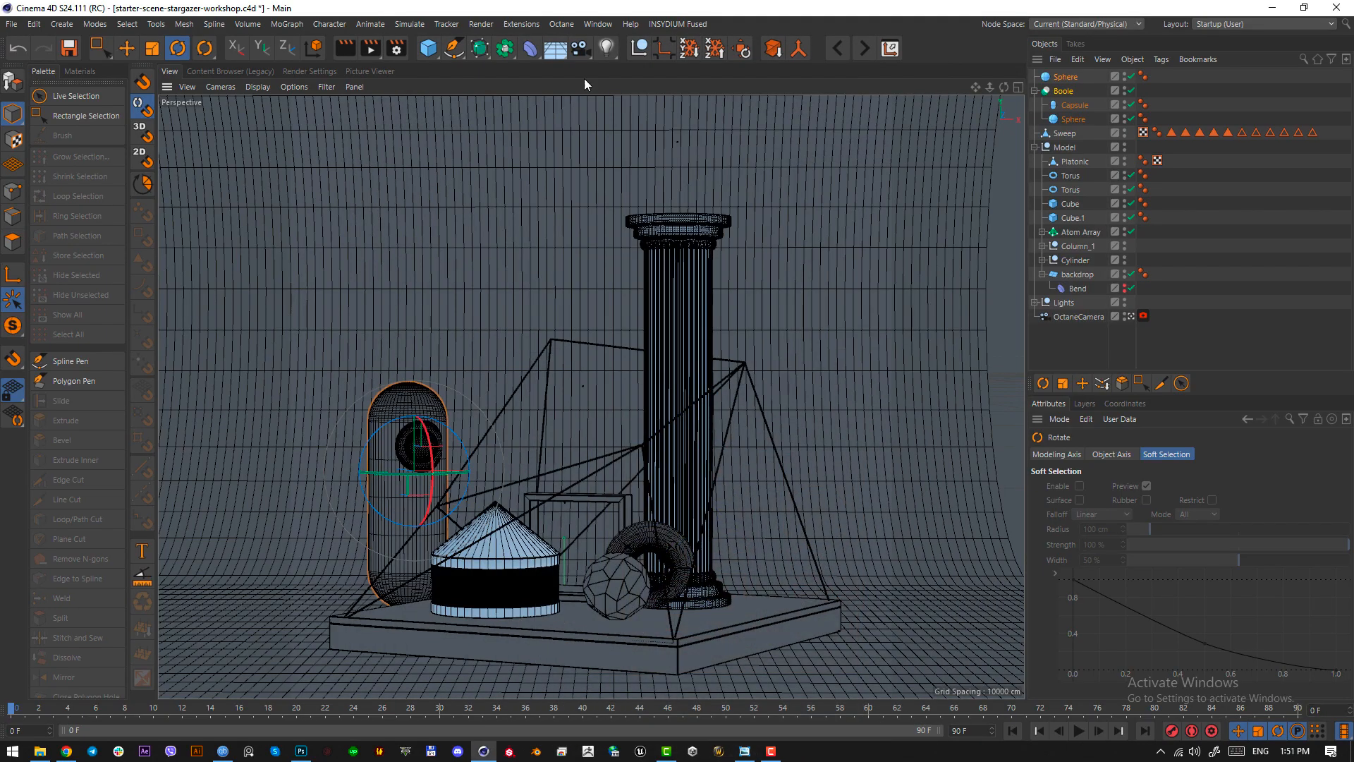
- Add another sphere and move it above the platform to the right of the column
click(434, 48)
click(711, 92)
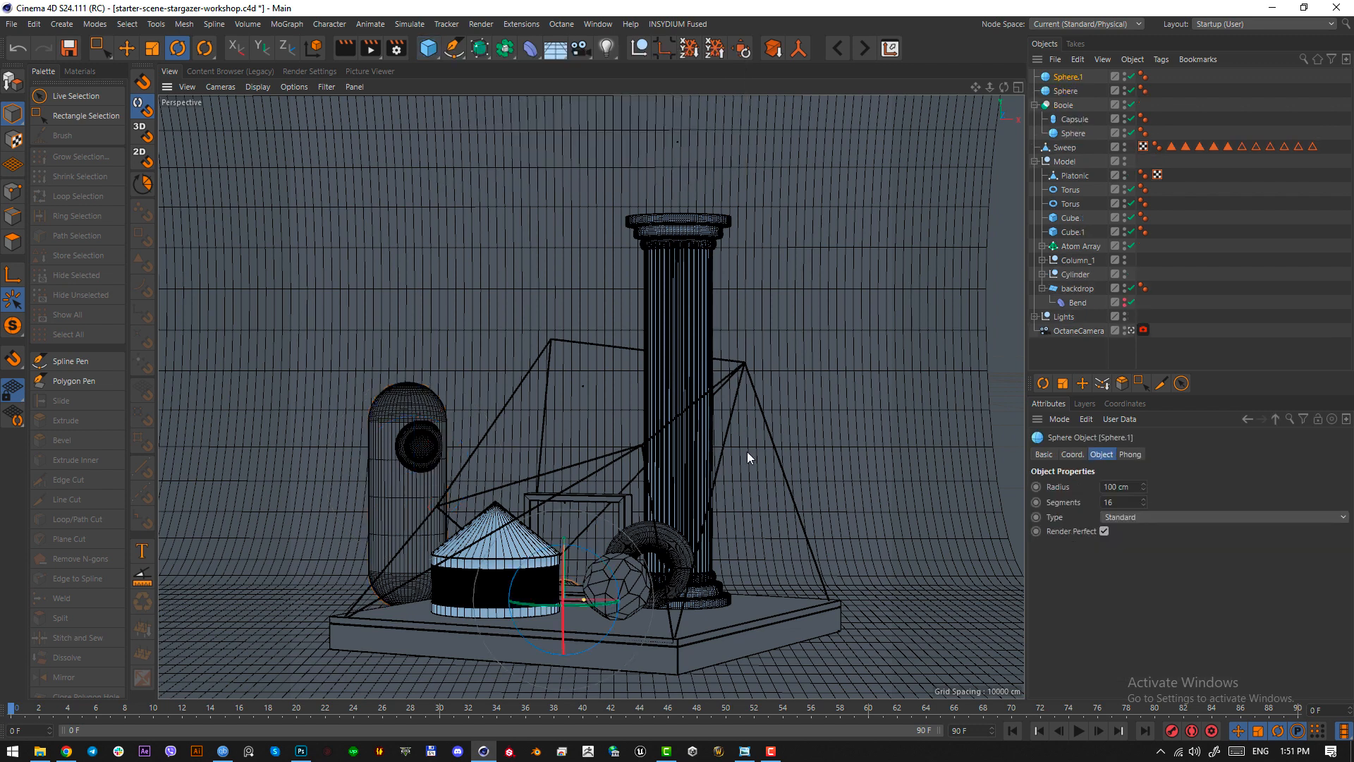
key(F2)
key(e)
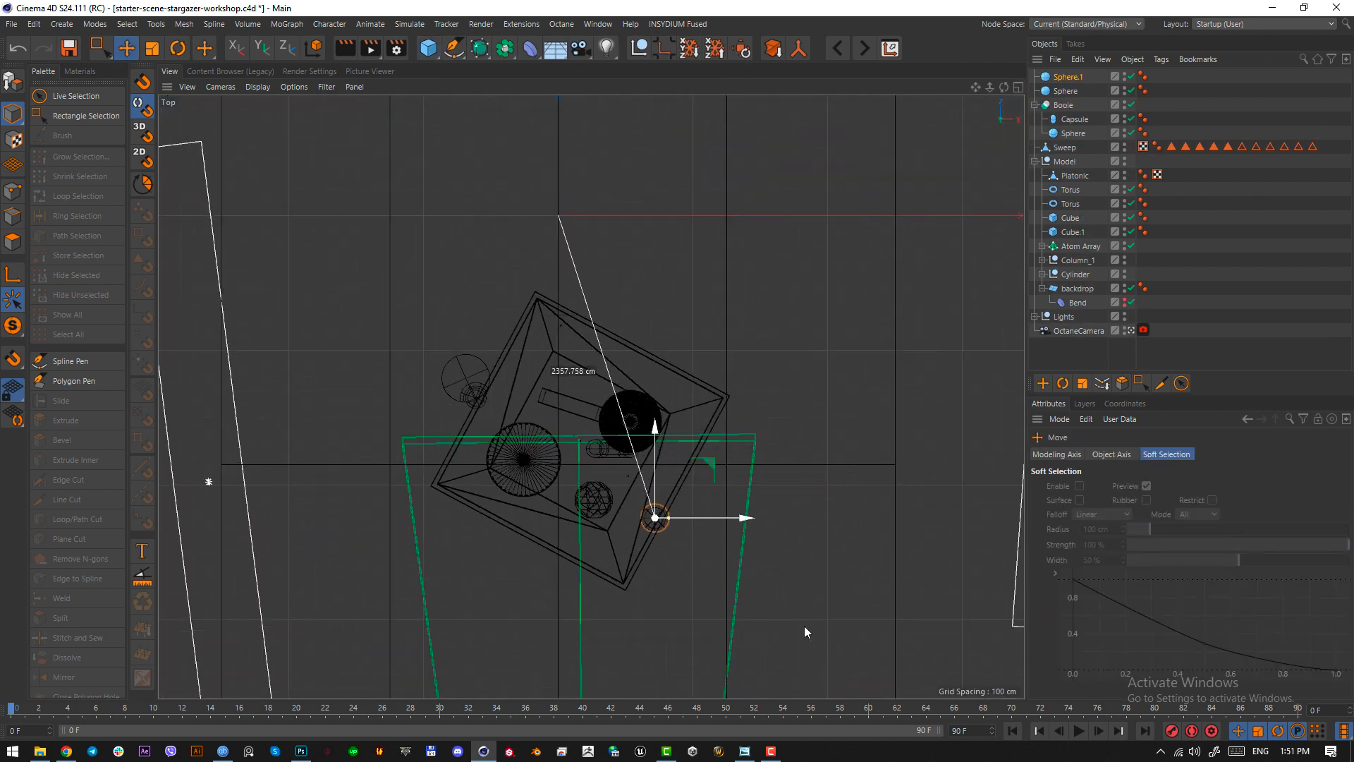
key(F1)
drag(777, 605, 776, 454)
key(F2)
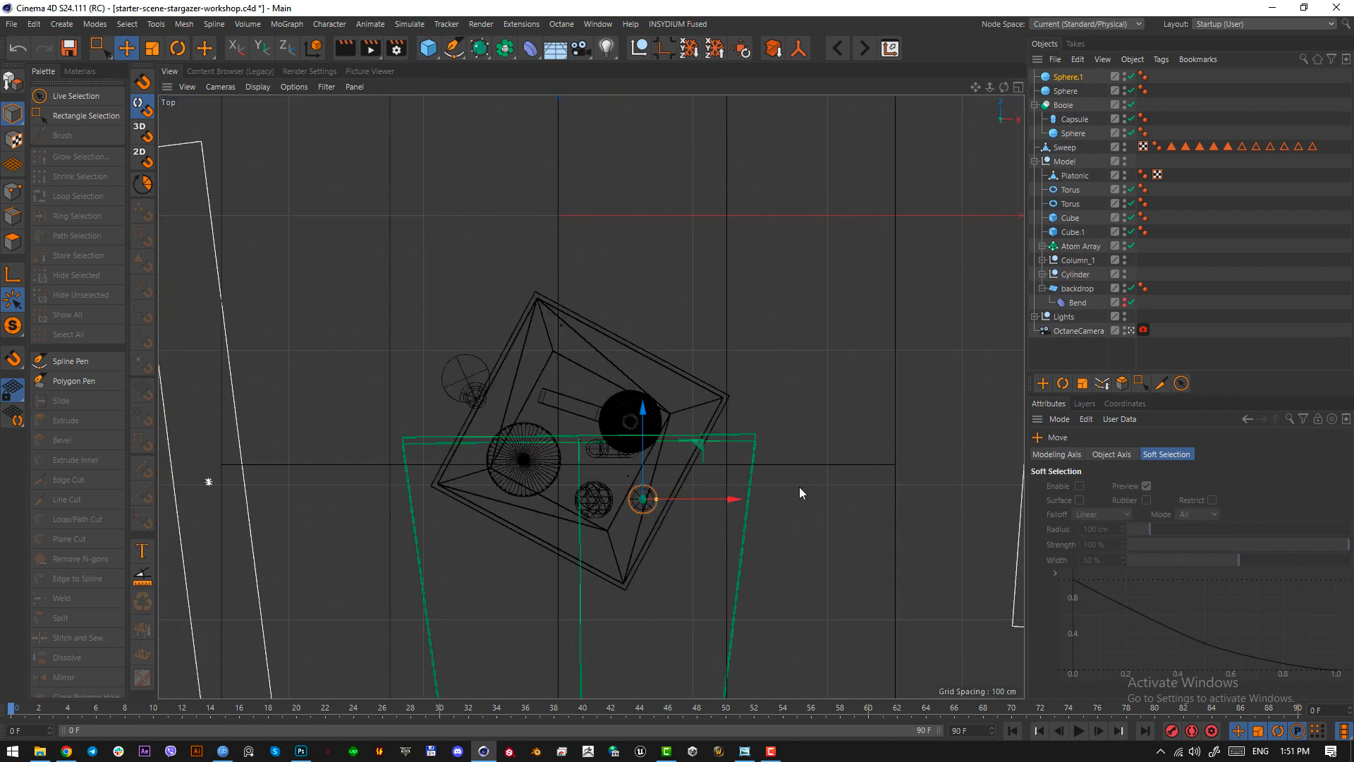
drag(790, 409, 803, 426)
key(F1)
- Scale the new sphere to about 200 cm radius and adjust its position beside the column
key(t)
key(e)
drag(764, 646, 781, 630)
key(t)
drag(749, 589, 808, 552)
key(e)
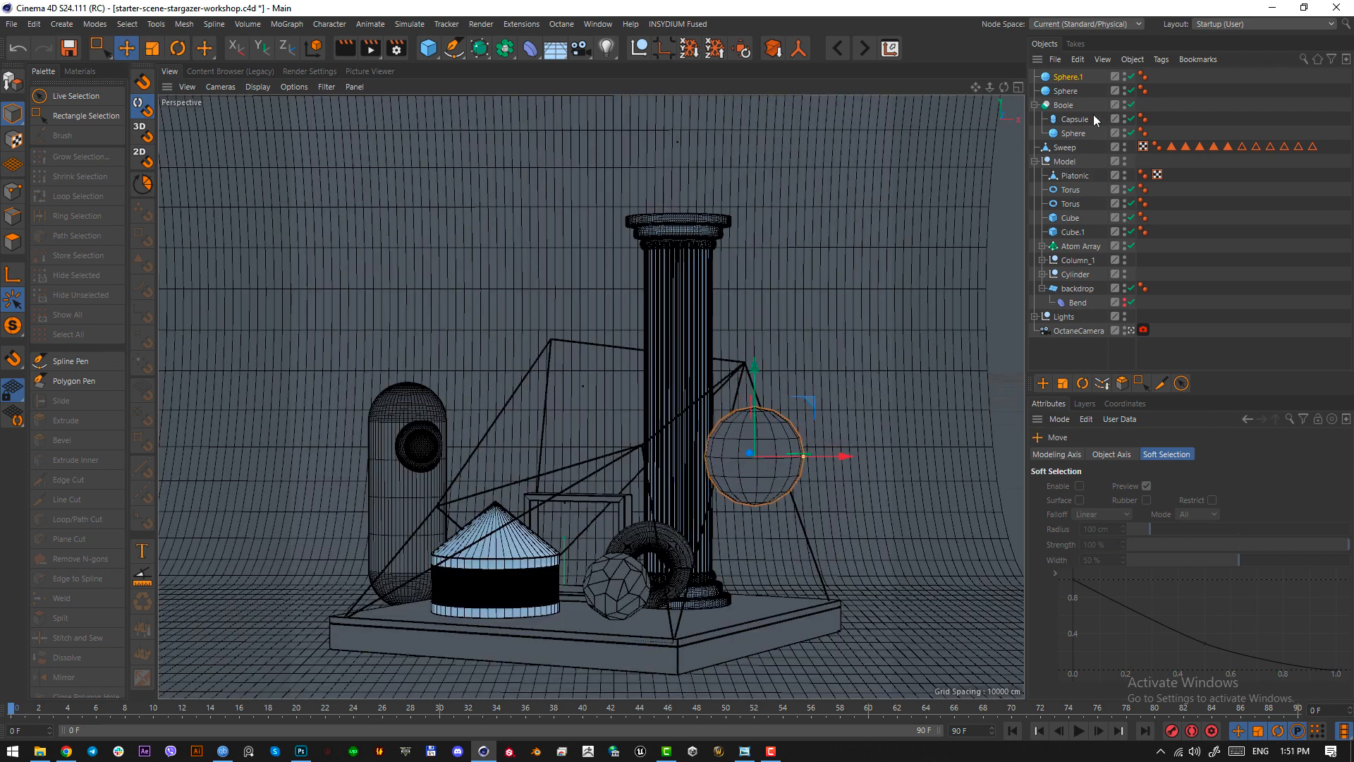
- Make the large sphere beside the column editable and switch to polygon mode
click(1059, 78)
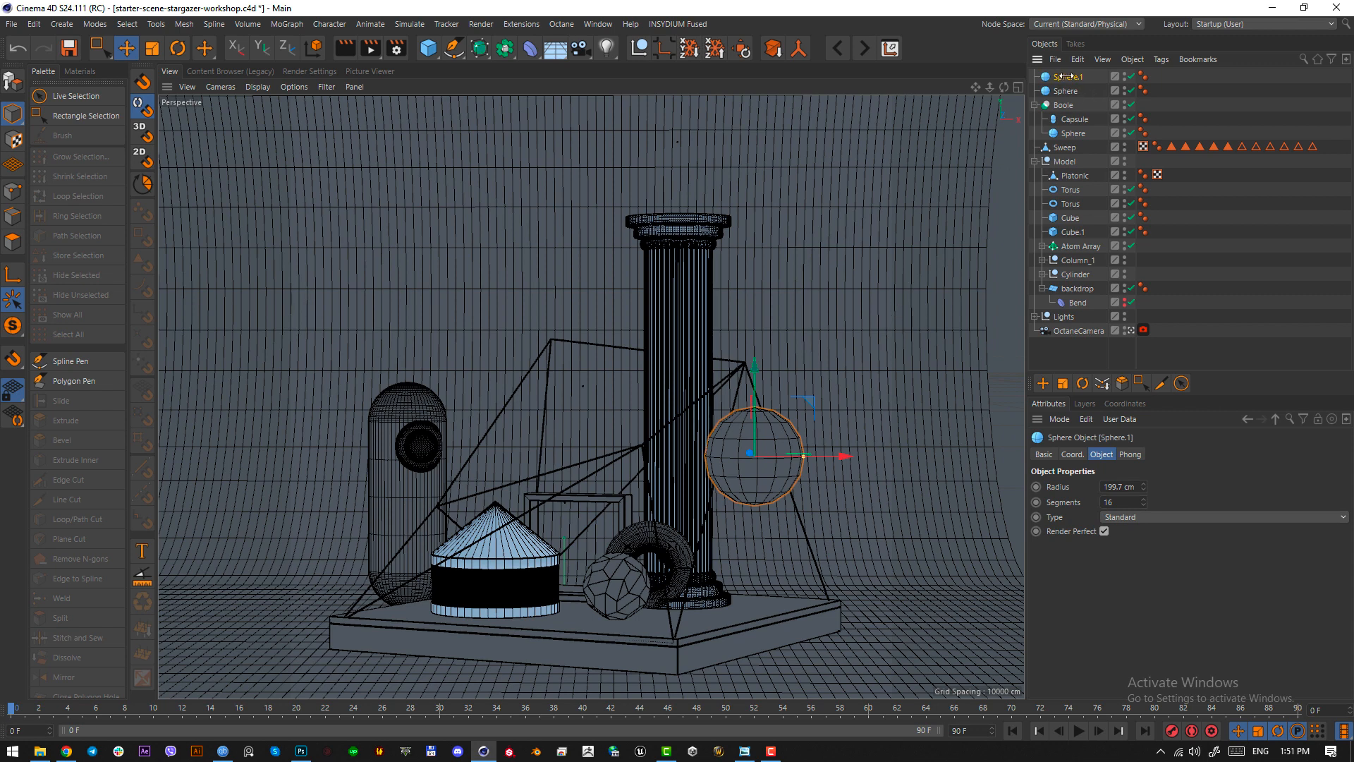
key(c)
click(12, 242)
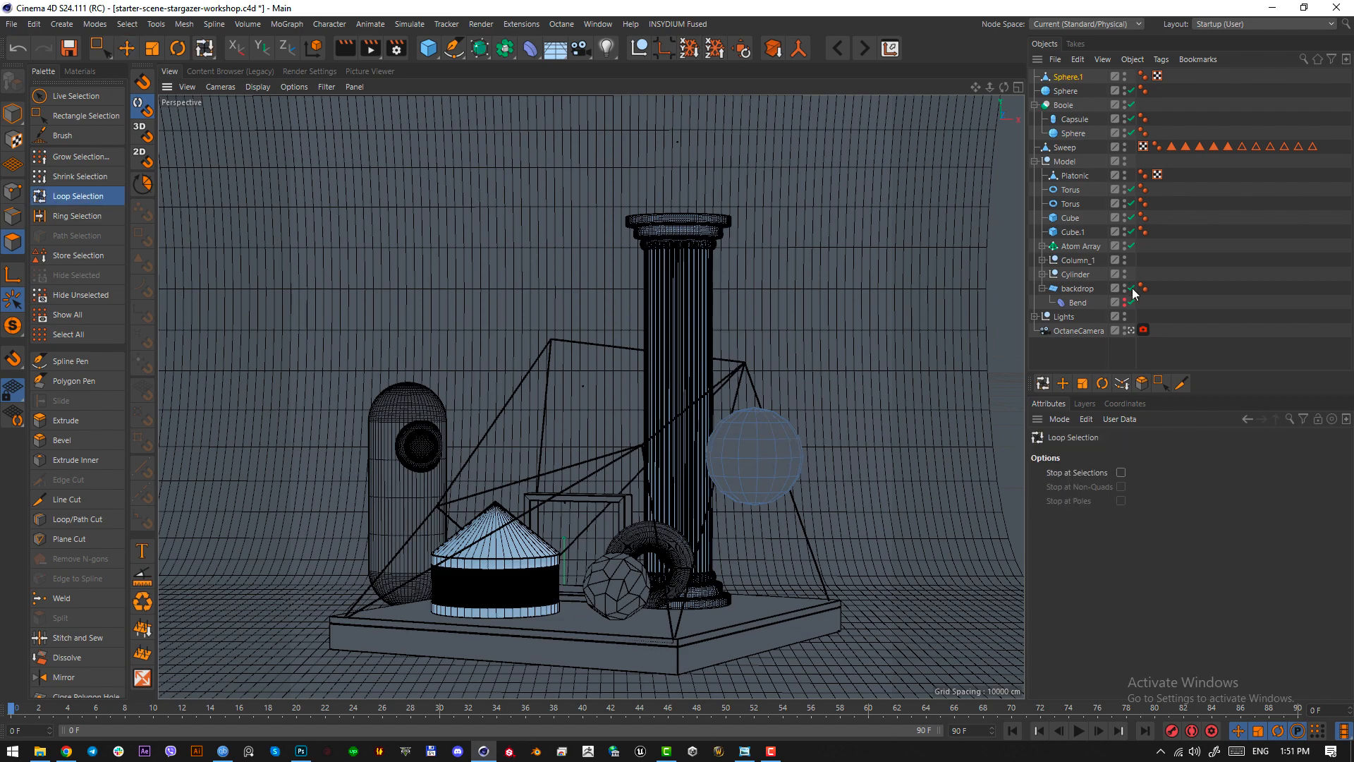
- Leave the camera view and loop-select alternating vertical polygon strips around the large sphere
click(1131, 330)
scroll(727, 498, up, 3)
alt+drag(726, 498, 647, 538)
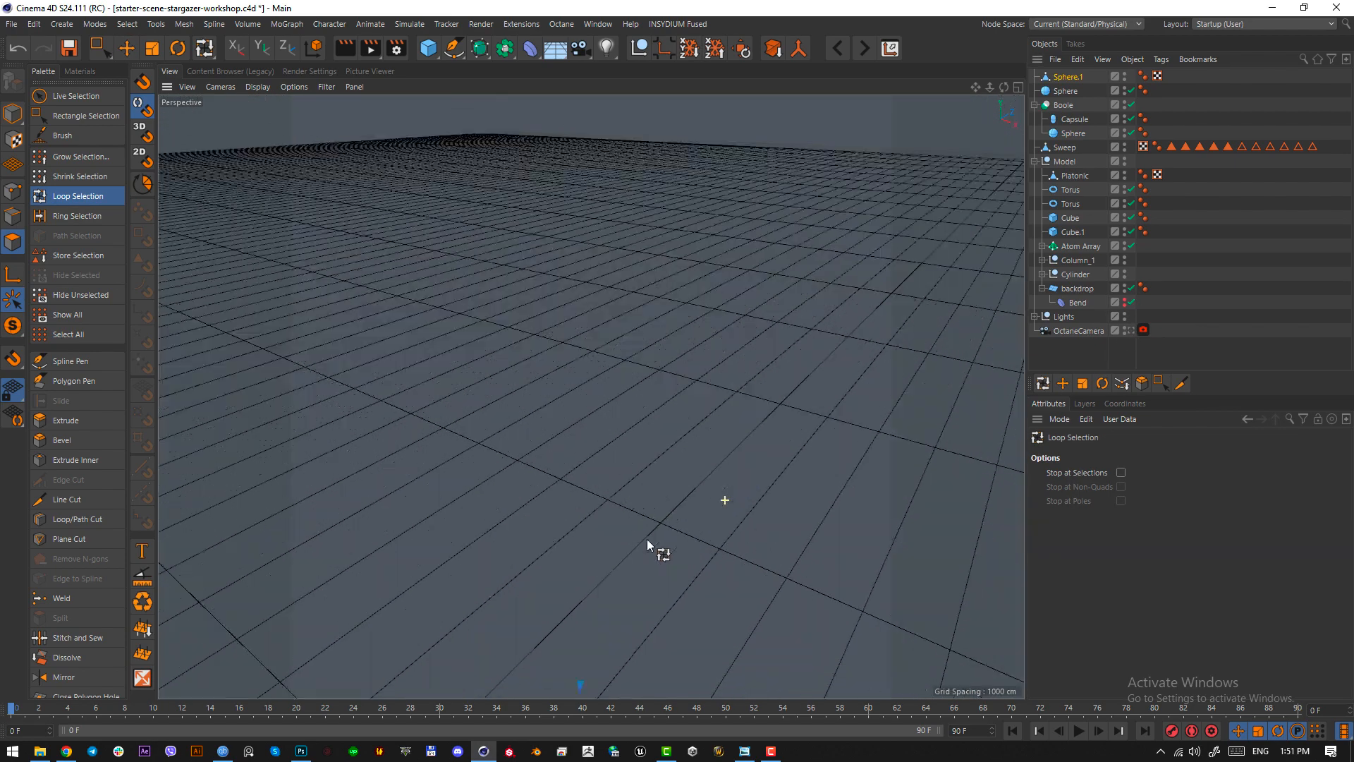
alt+drag(591, 396, 663, 272)
alt+drag(474, 346, 790, 415)
click(540, 371)
click(611, 429)
click(572, 416)
- Extrude the selected sphere strips with a -42 cm offset and Create Caps turned off
key(i)
key(d)
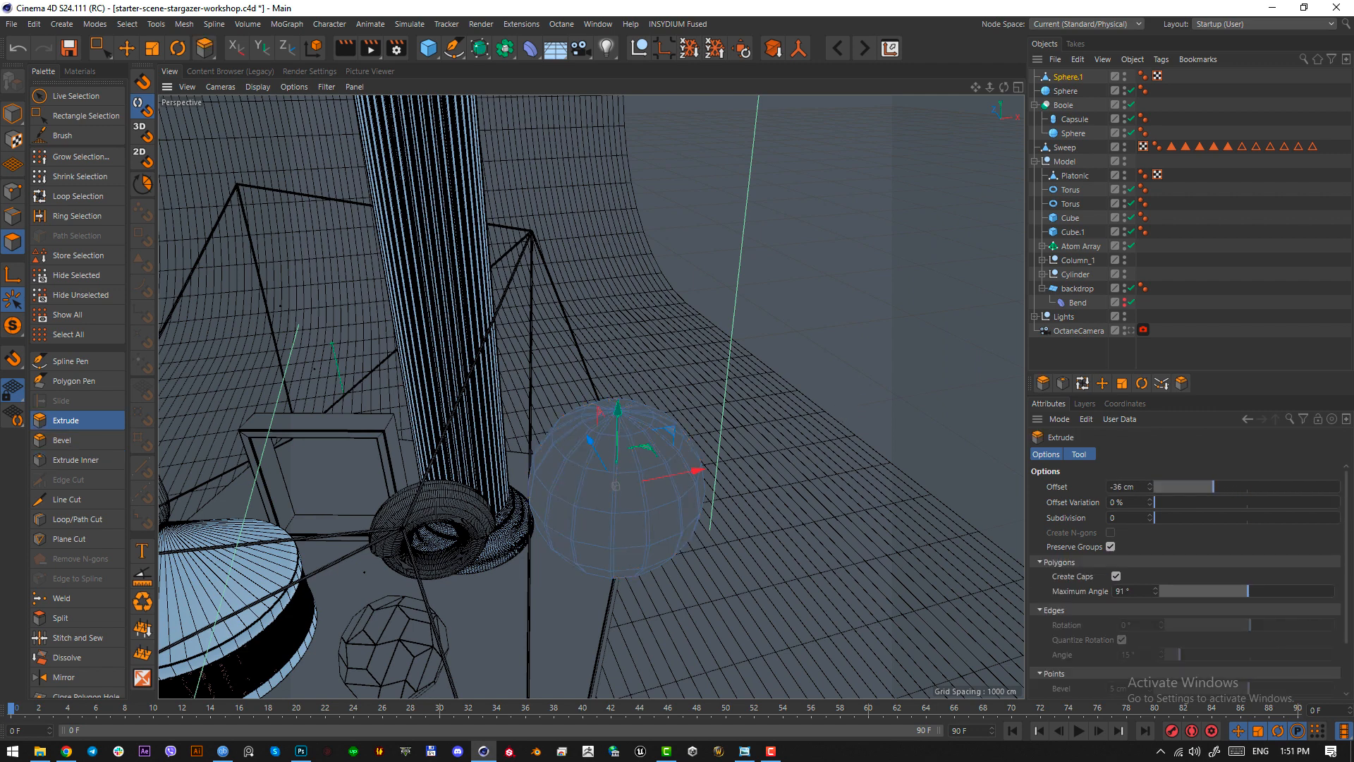
drag(907, 450, 895, 449)
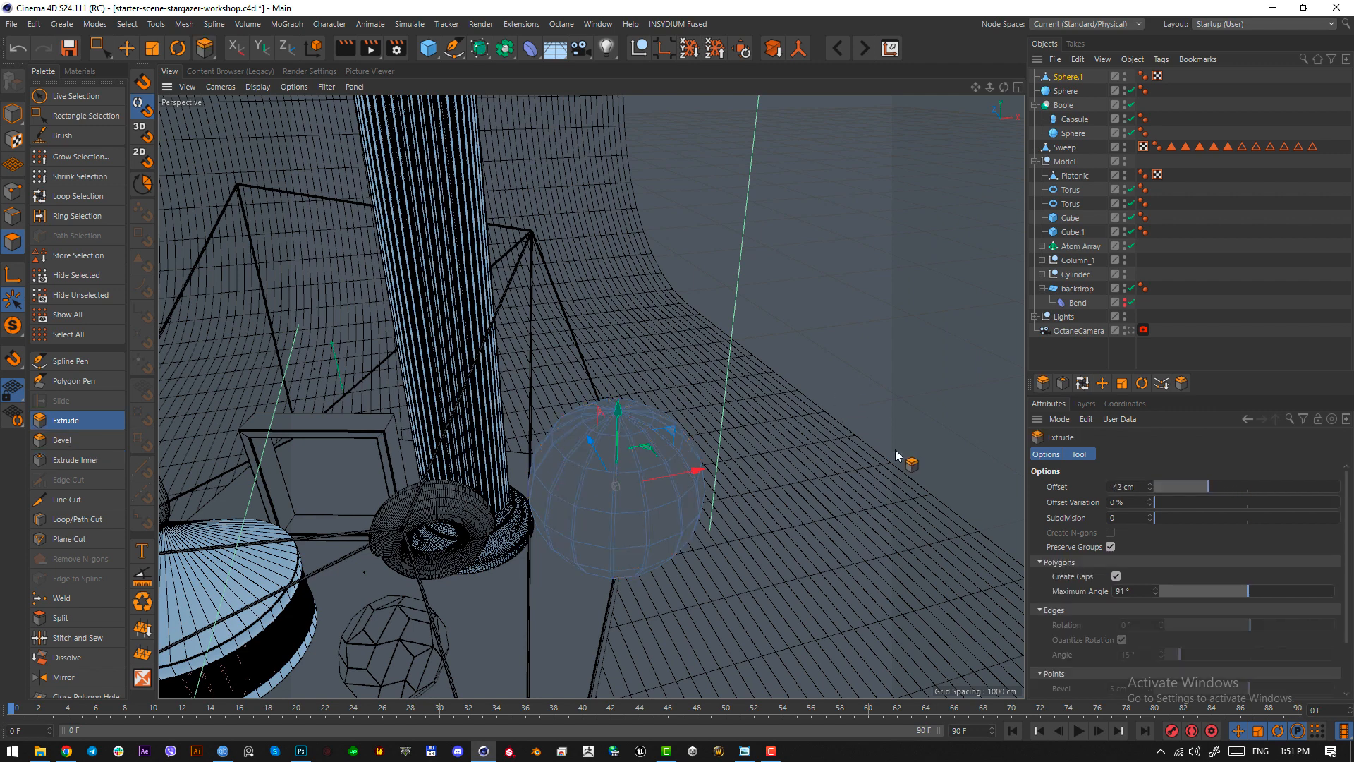
click(1117, 576)
- Inset the sunken sphere strips with Extrude Inner at a 6 cm offset
alt+drag(649, 484, 620, 454)
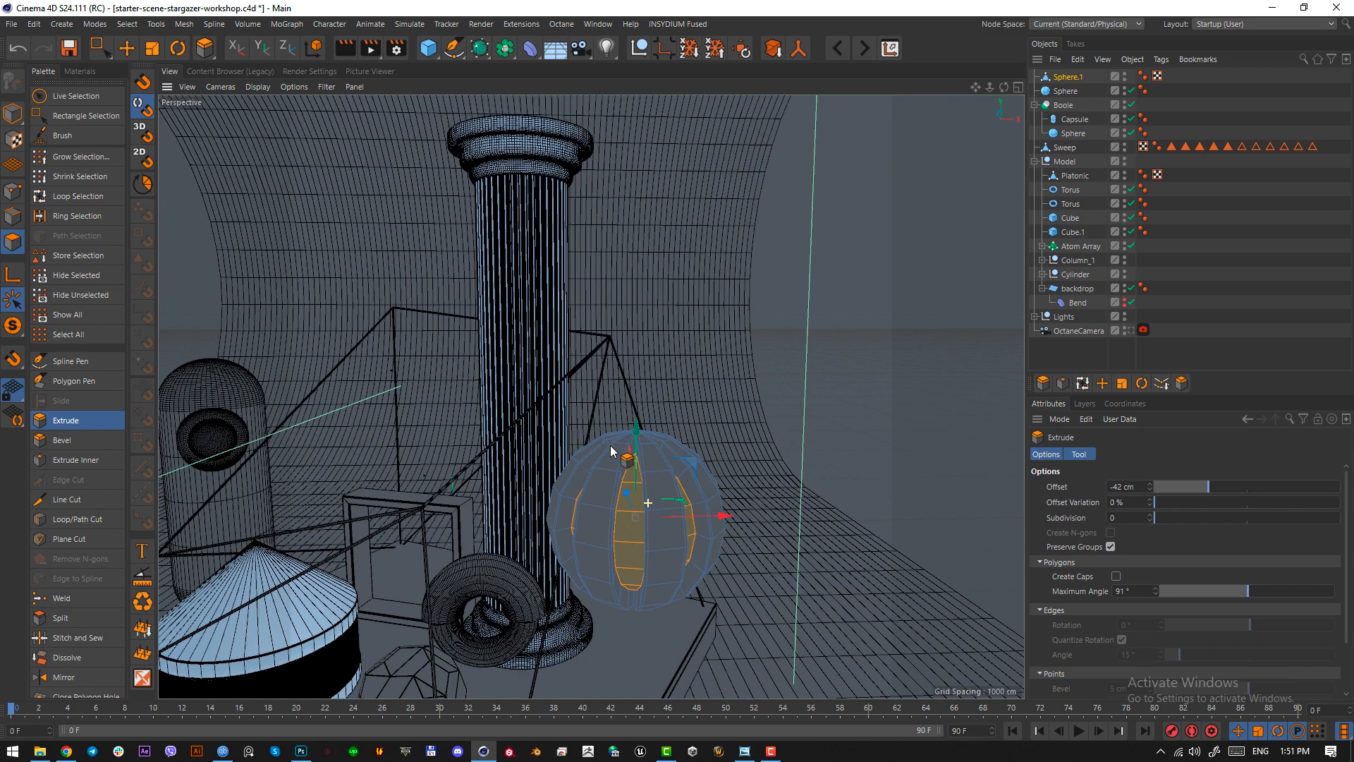
key(i)
drag(810, 402, 829, 462)
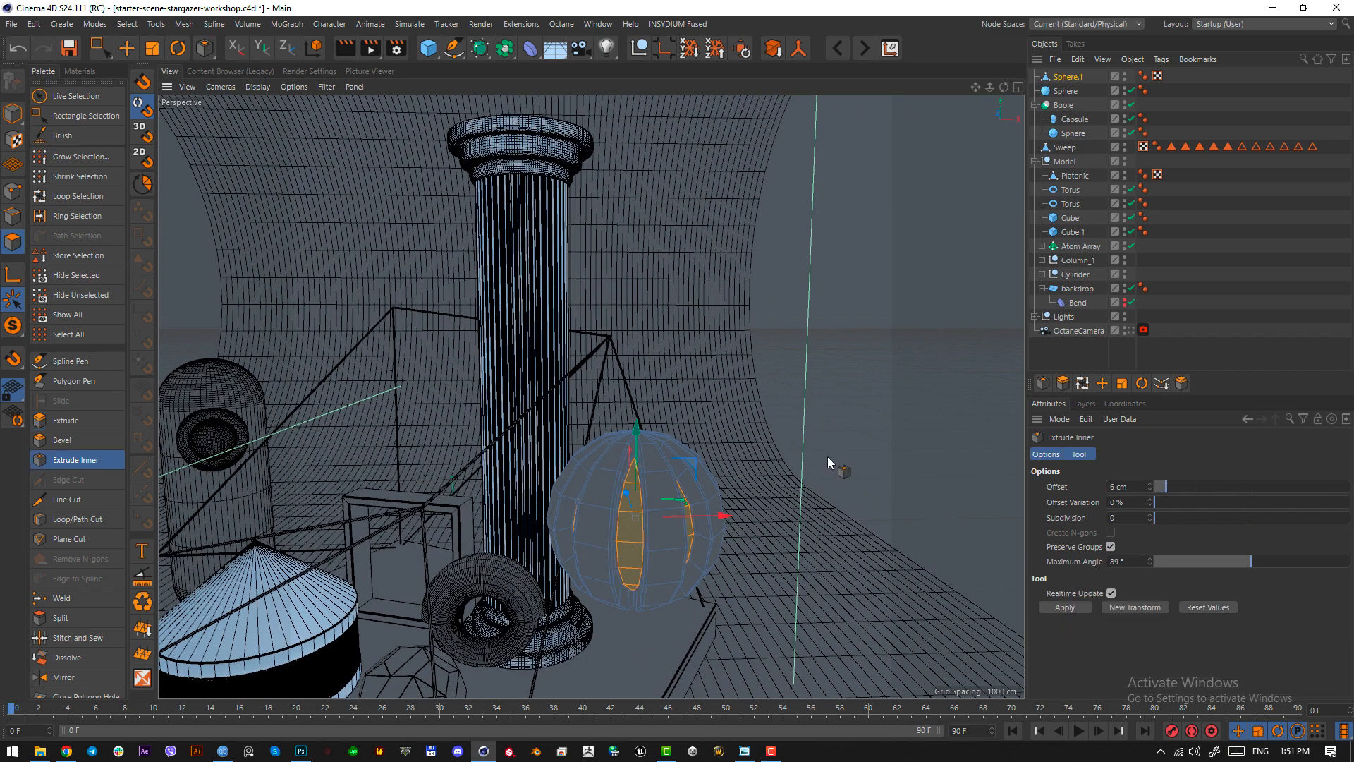
- Smooth the grooved sphere by placing it inside a Subdivision Surface generator
click(1069, 77)
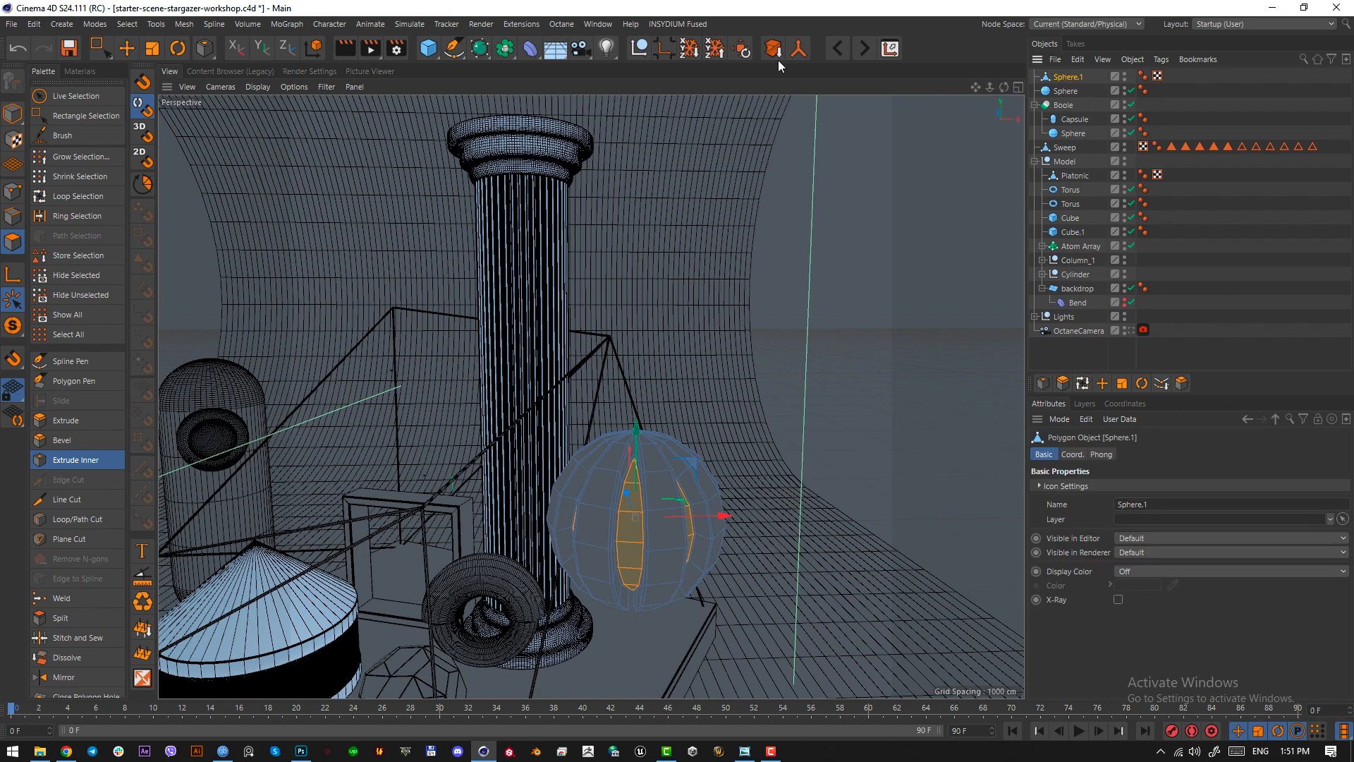
alt+click(478, 49)
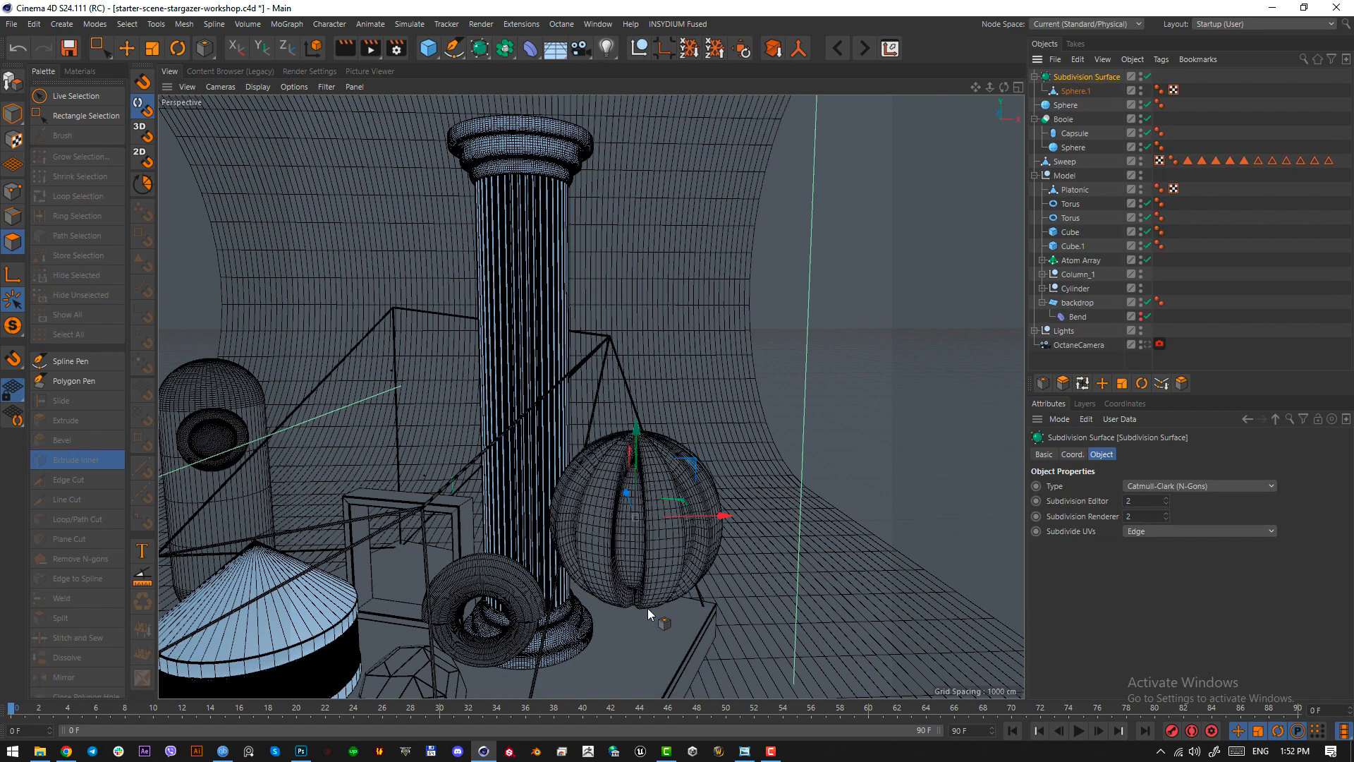
alt+drag(647, 608, 647, 547)
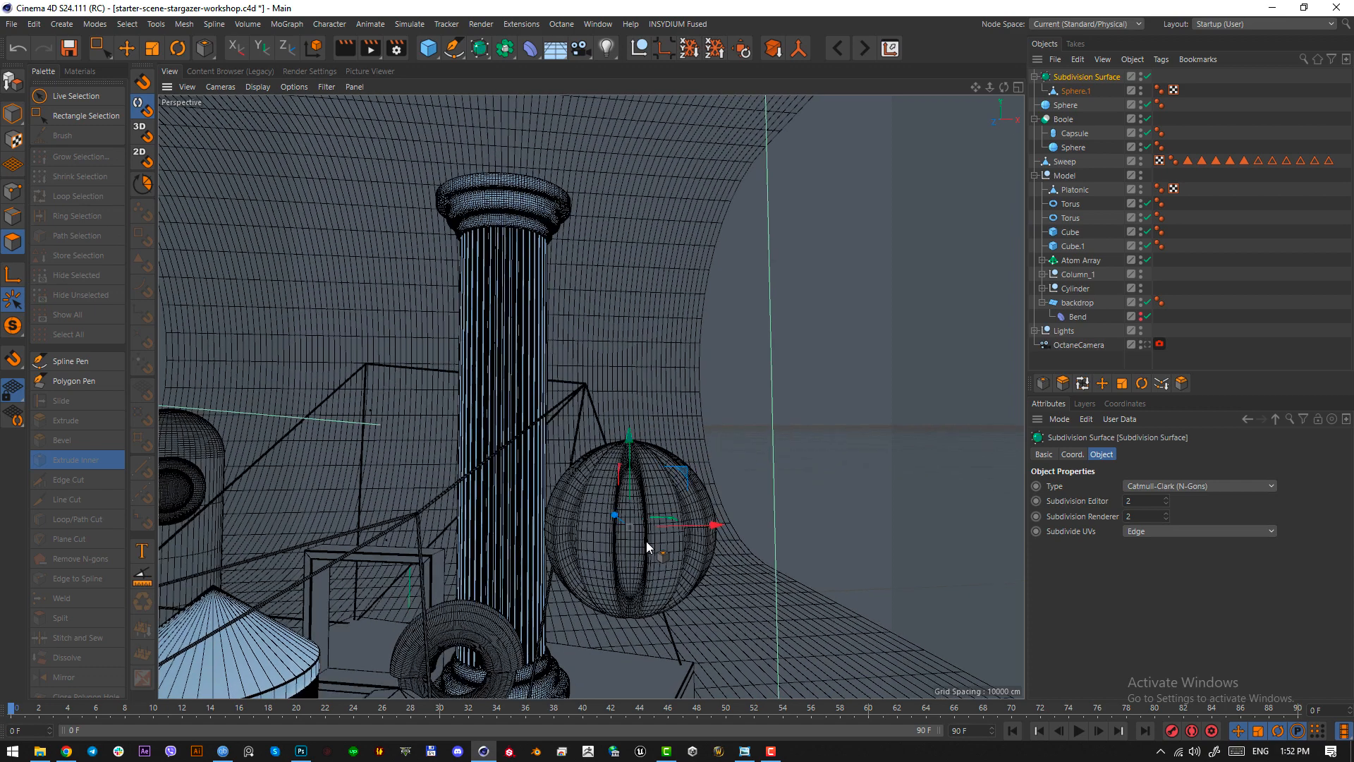
- Return to the camera view, raise the grooved sphere slightly and tilt it to match the reference image
click(1145, 344)
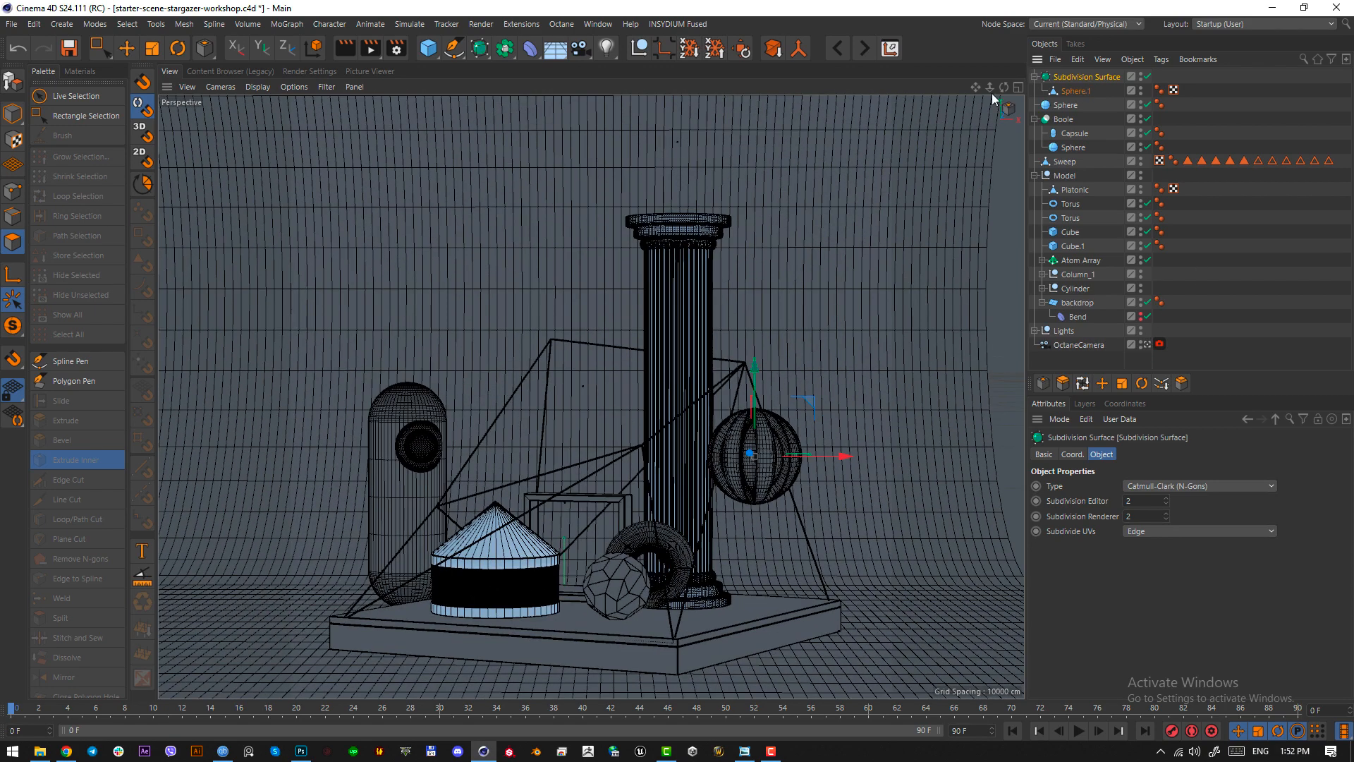
drag(755, 385, 755, 362)
click(12, 113)
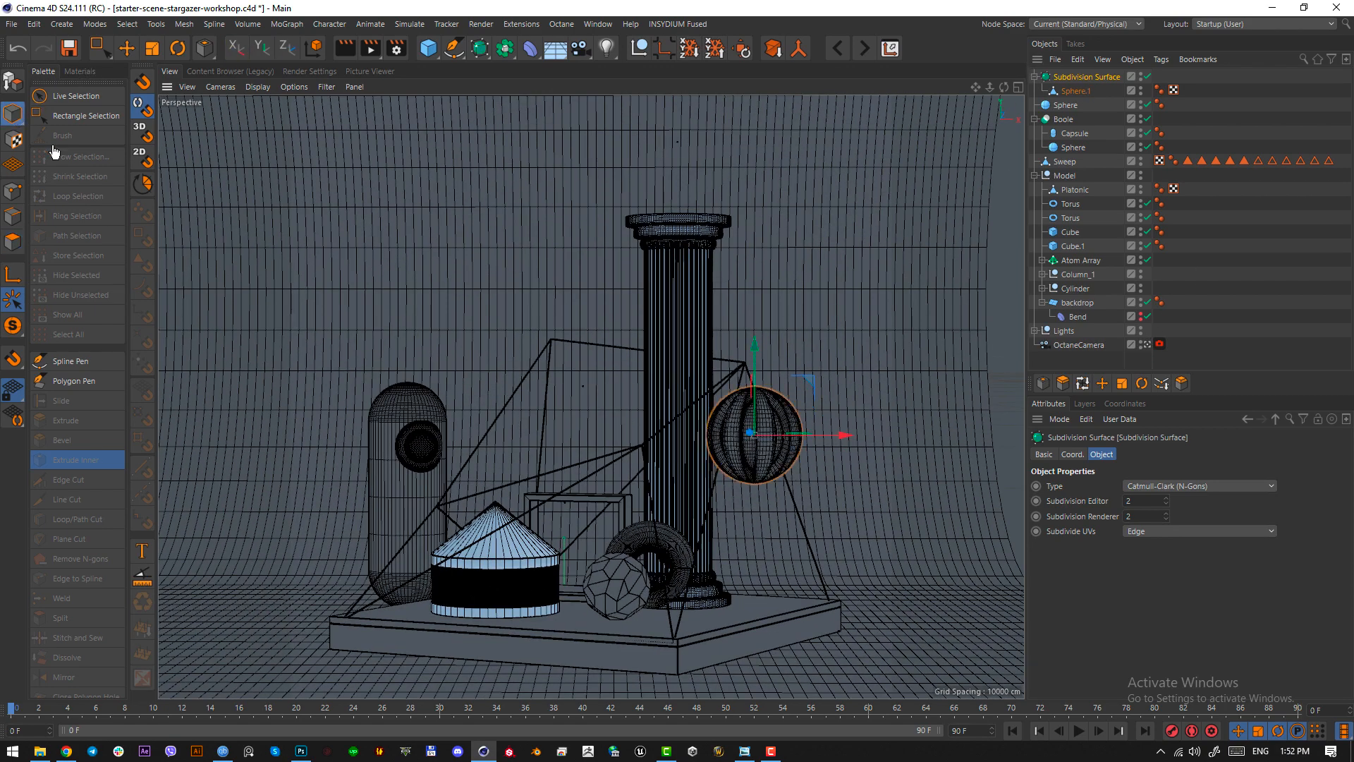
key(r)
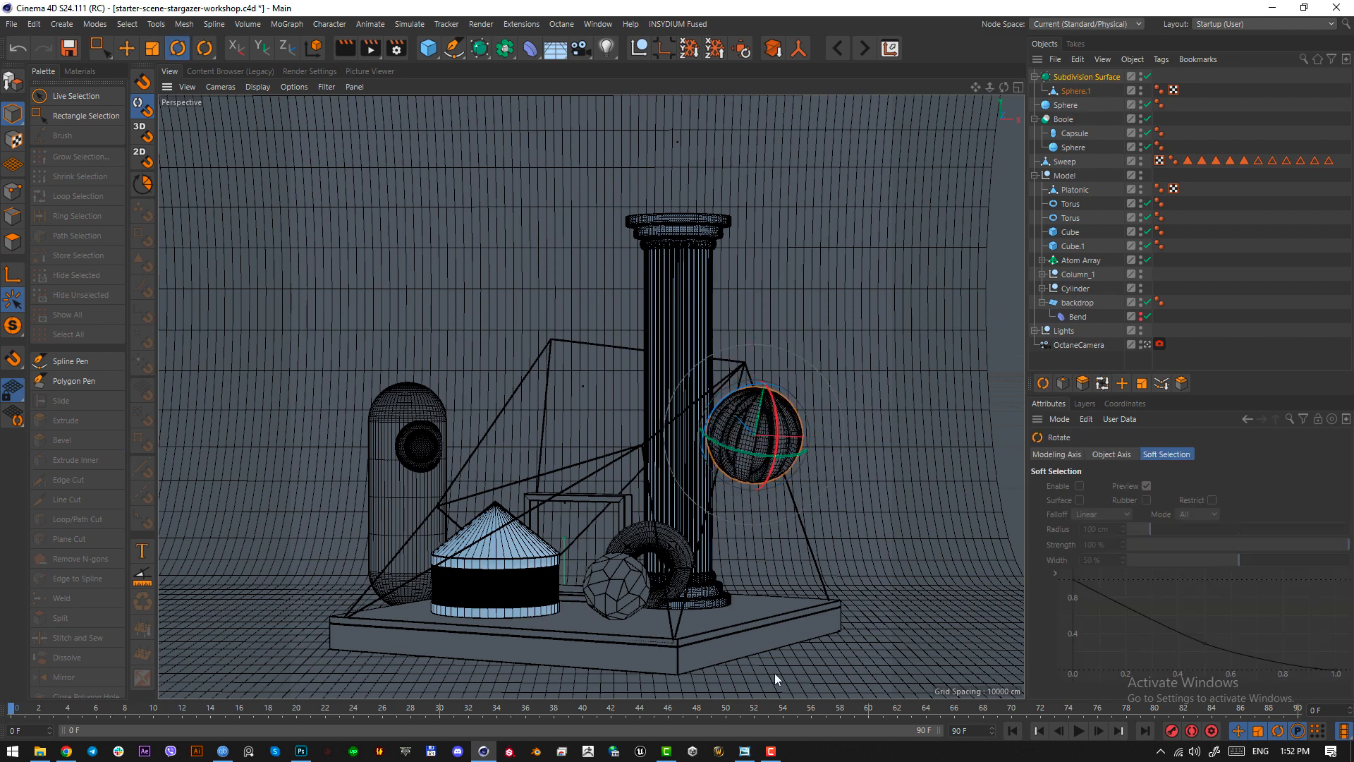
click(745, 751)
click(749, 749)
click(747, 752)
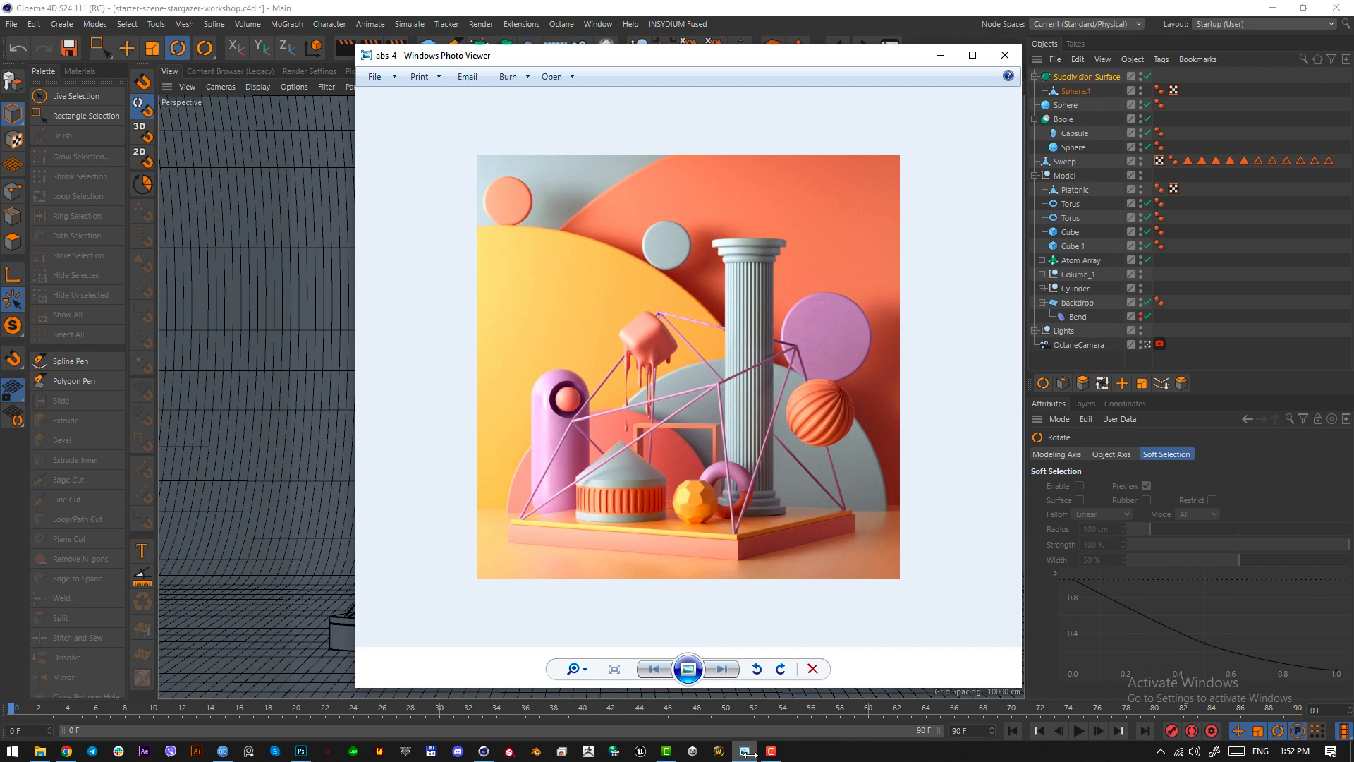
click(749, 752)
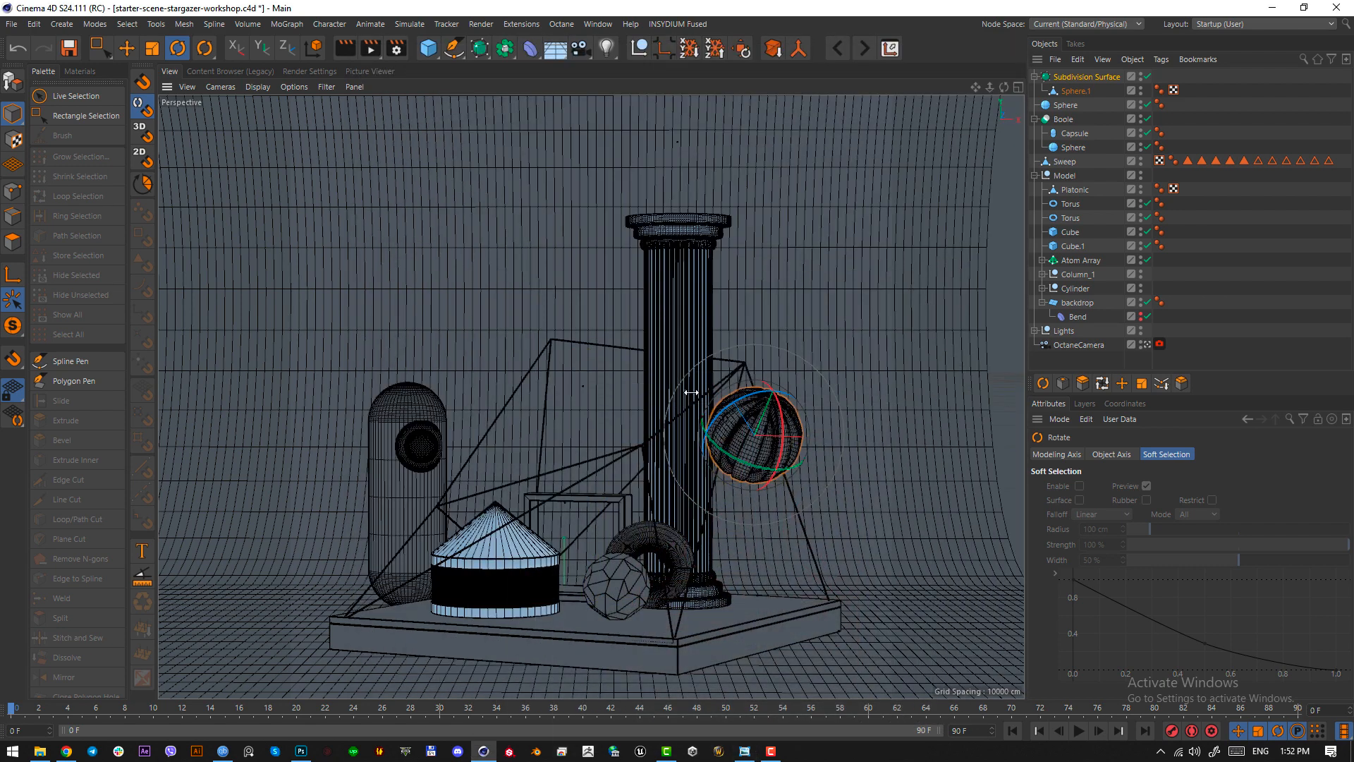
- Add a cube and place it floating above the conical-roofed drum, left of the column
click(457, 47)
click(428, 47)
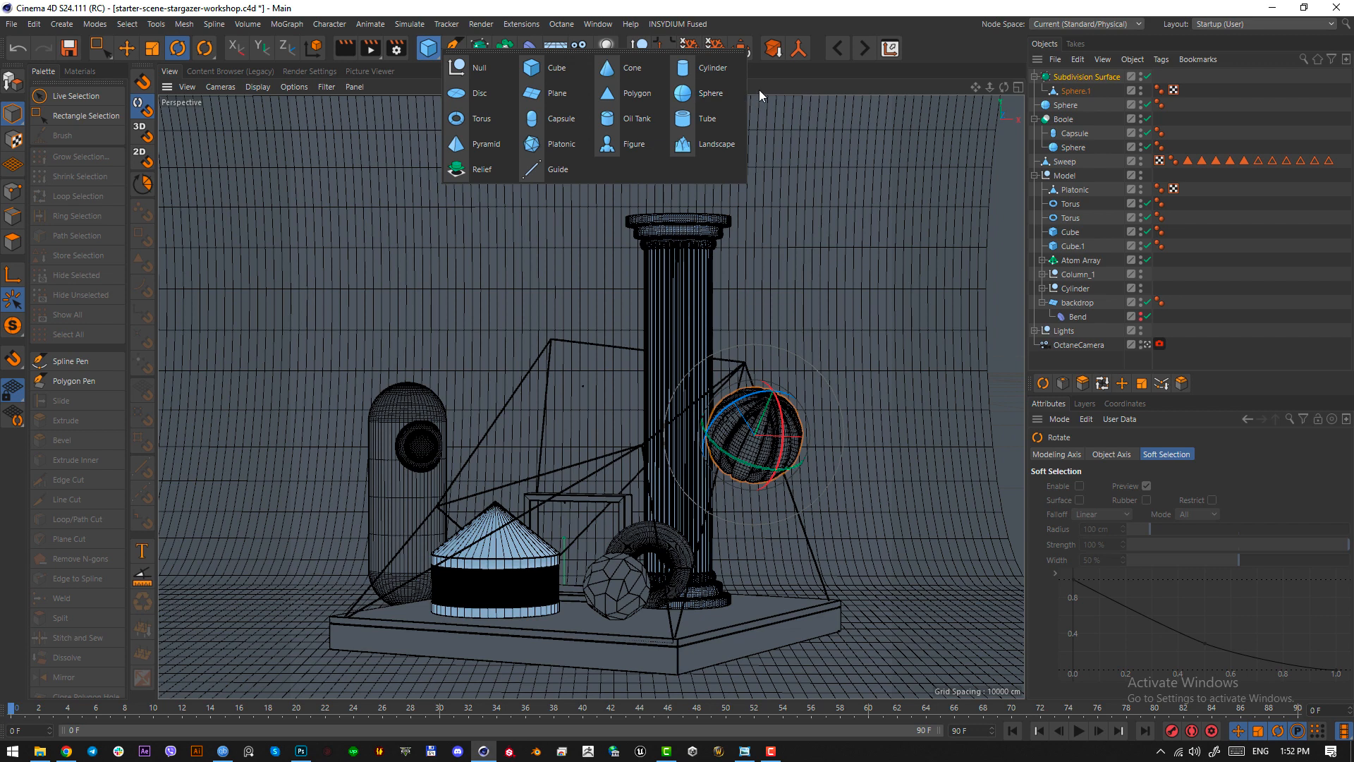
click(548, 73)
key(e)
drag(868, 313, 751, 307)
key(F2)
key(F1)
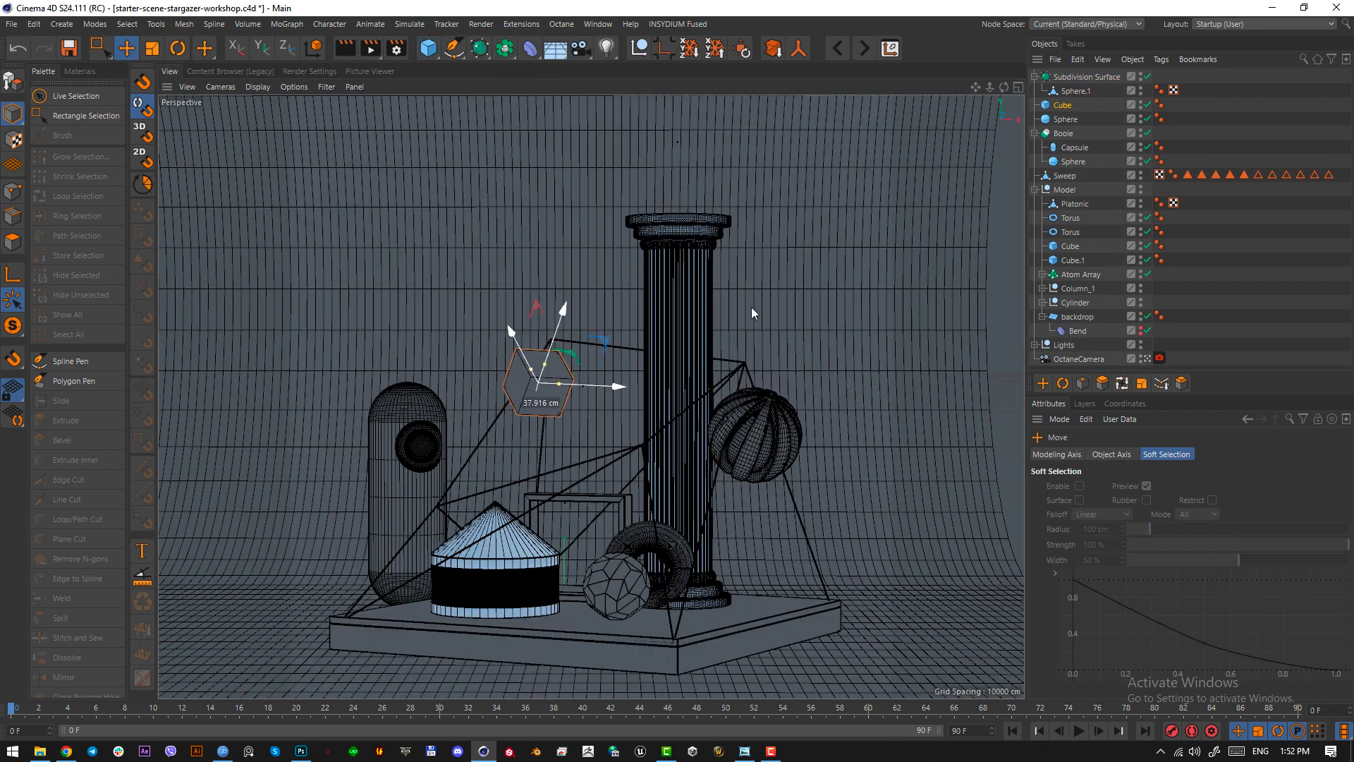
- Enable the floating cube's fillet with a 20 cm radius and scale the cube up slightly
click(1062, 104)
click(1116, 551)
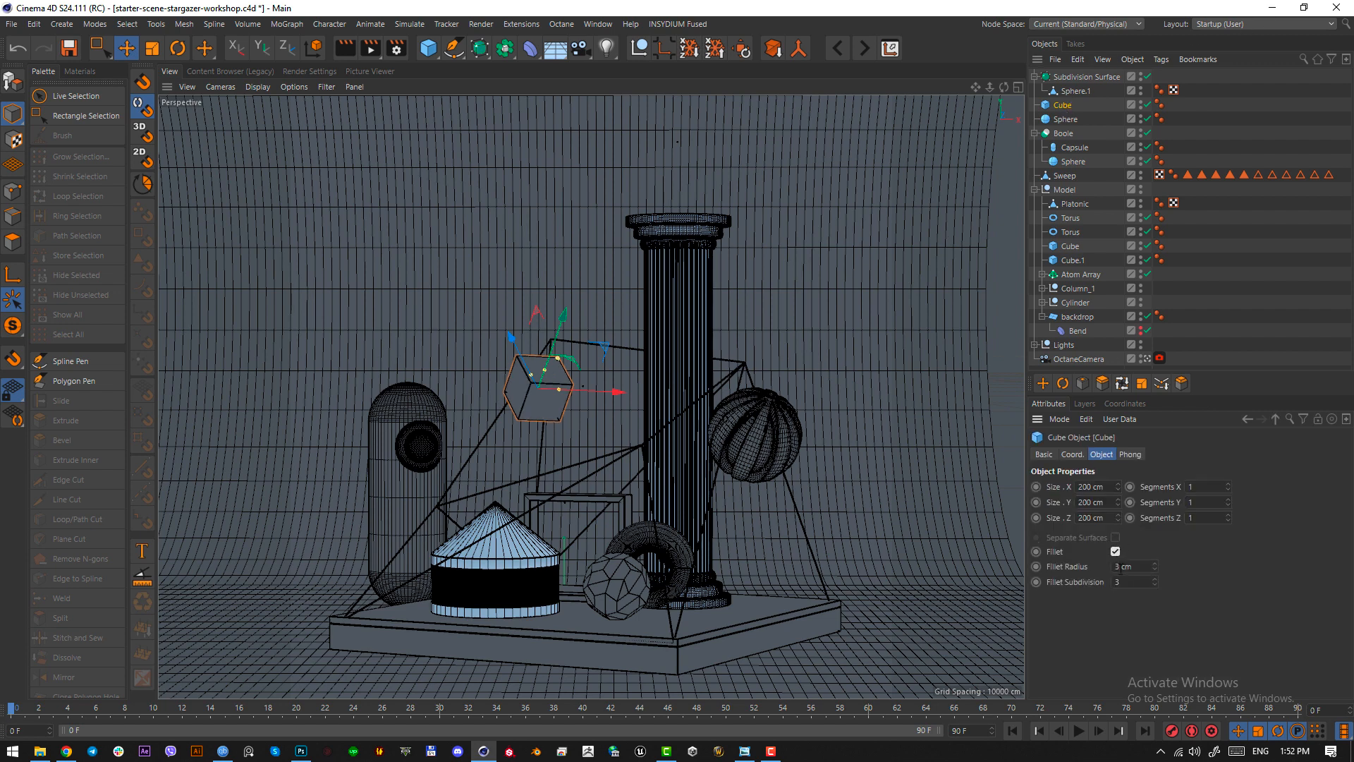
click(1137, 569)
text(10)
key(Return)
click(1132, 567)
text(20)
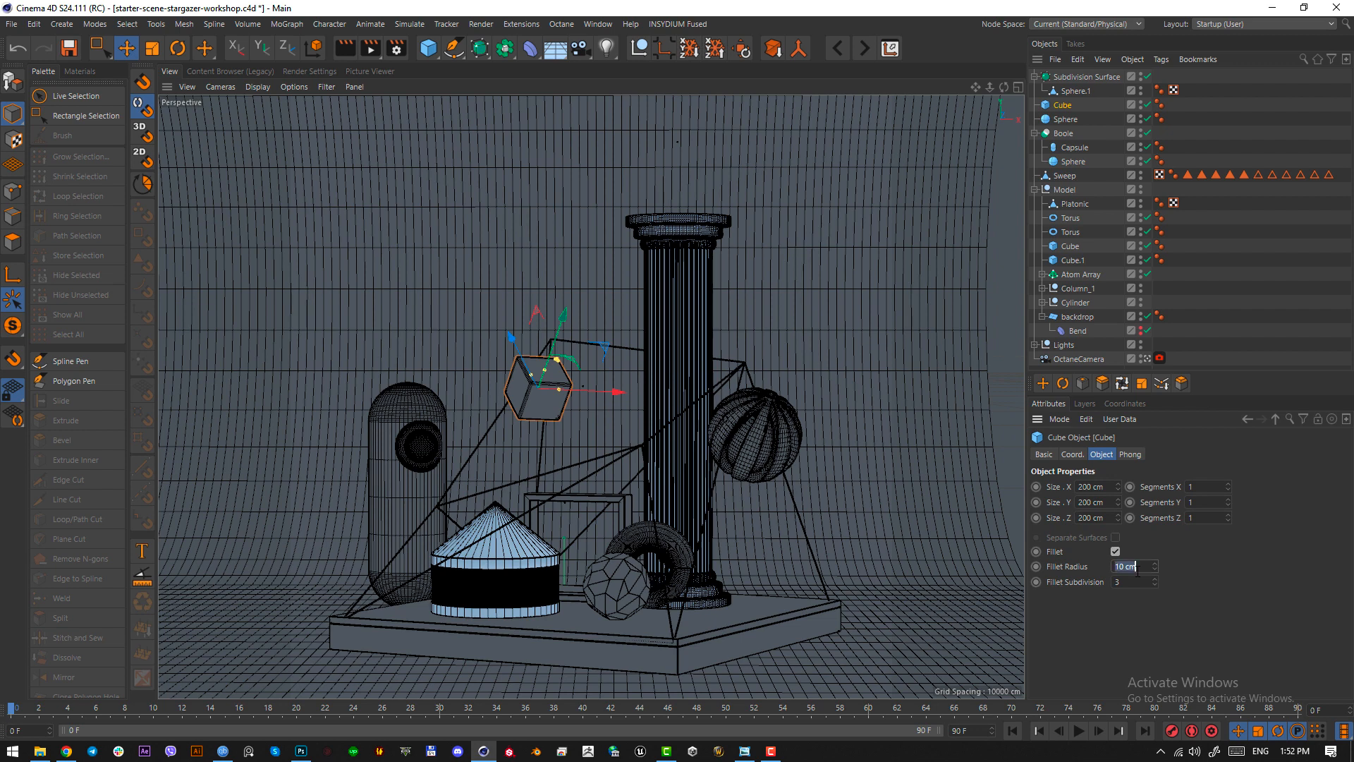
key(Return)
key(t)
drag(679, 463, 804, 468)
key(e)
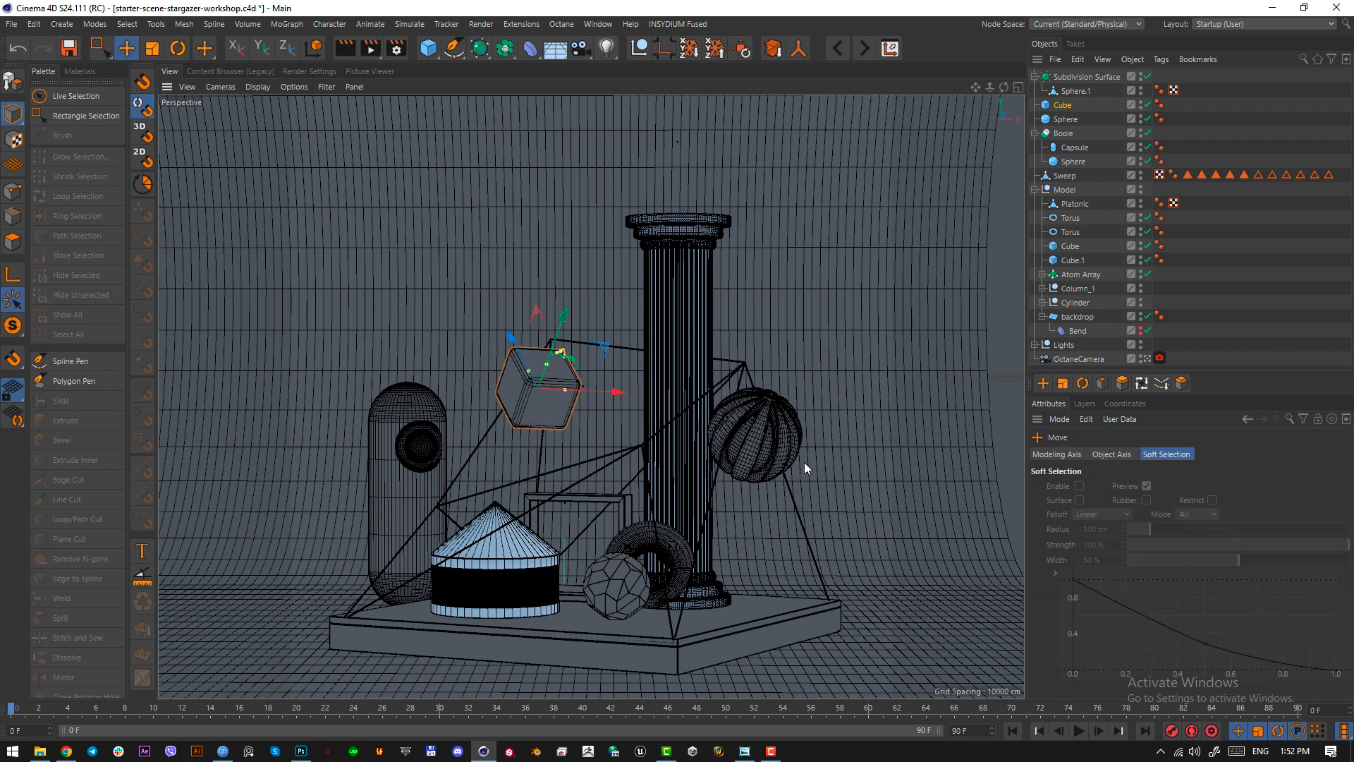
- Examine the half-round backdrop shapes behind the column in the abs-4 reference image
click(744, 752)
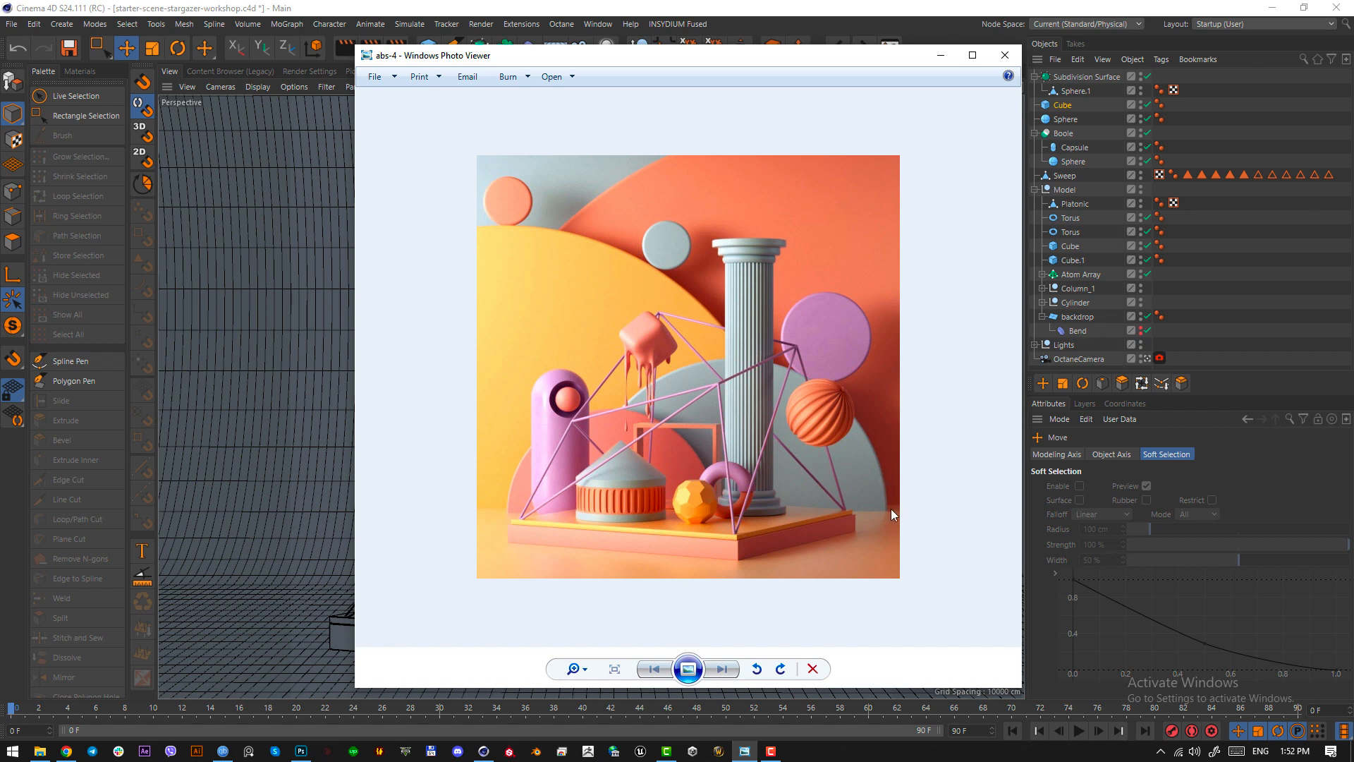
key(Print)
mouse_move(886, 508)
mouse_down()
mouse_move(617, 376)
mouse_move(621, 352)
mouse_move(586, 366)
mouse_move(594, 357)
mouse_up()
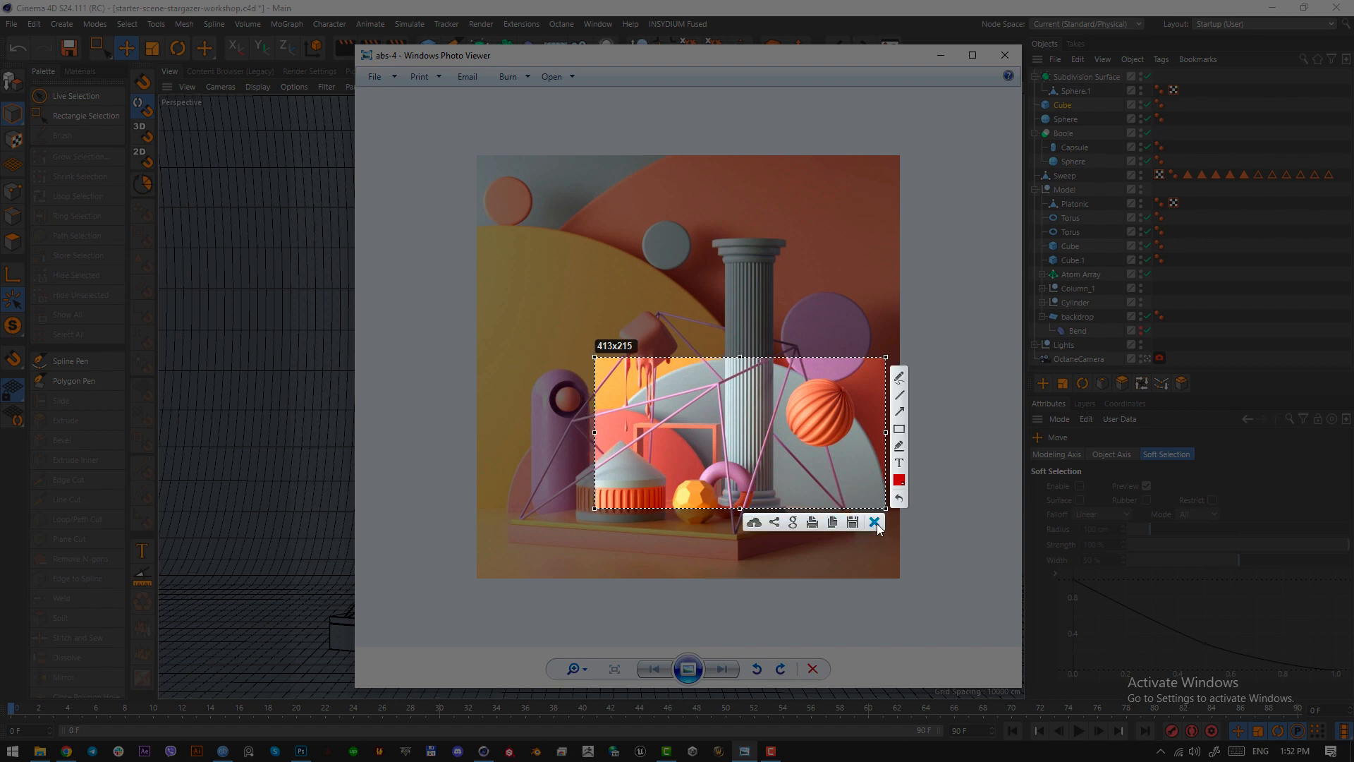
click(875, 523)
click(940, 63)
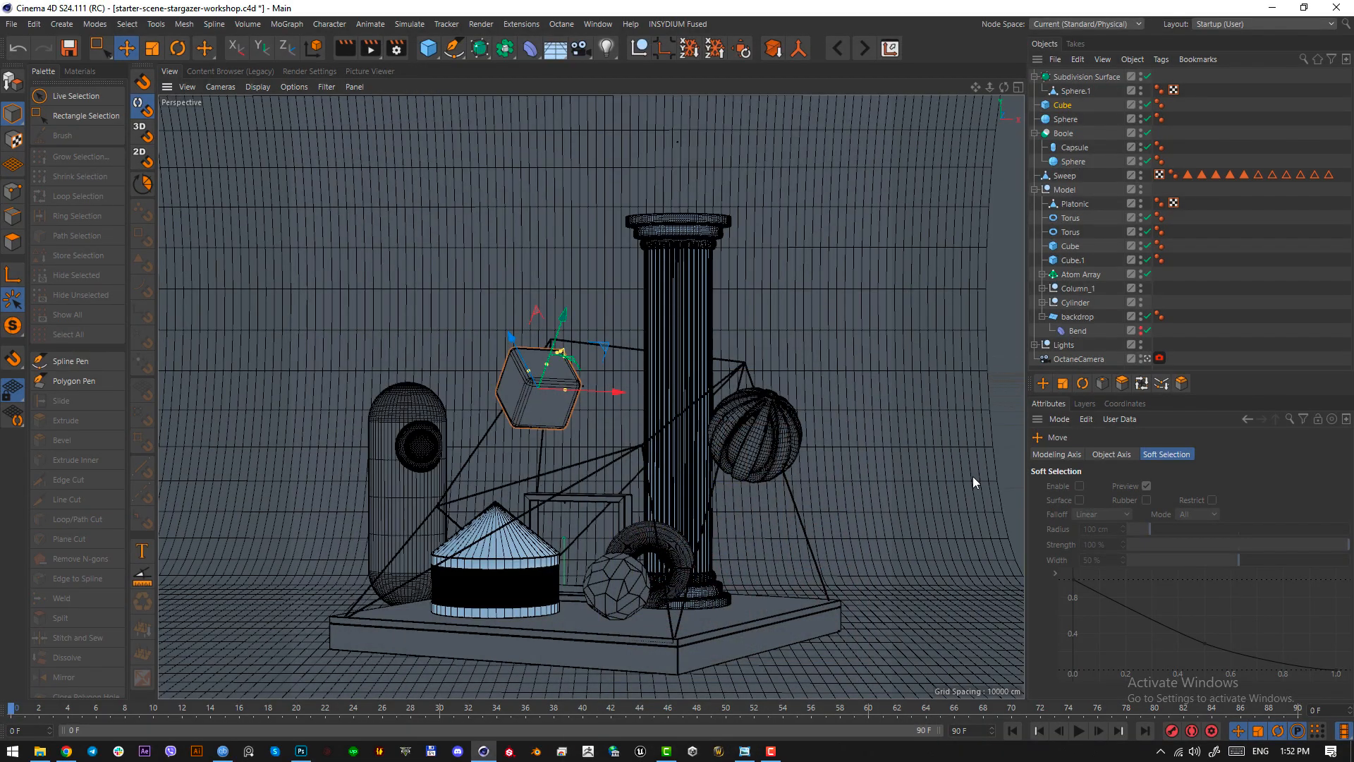
- Add a cylinder and rotate it in the top view so its round face points toward the camera
drag(429, 47, 718, 67)
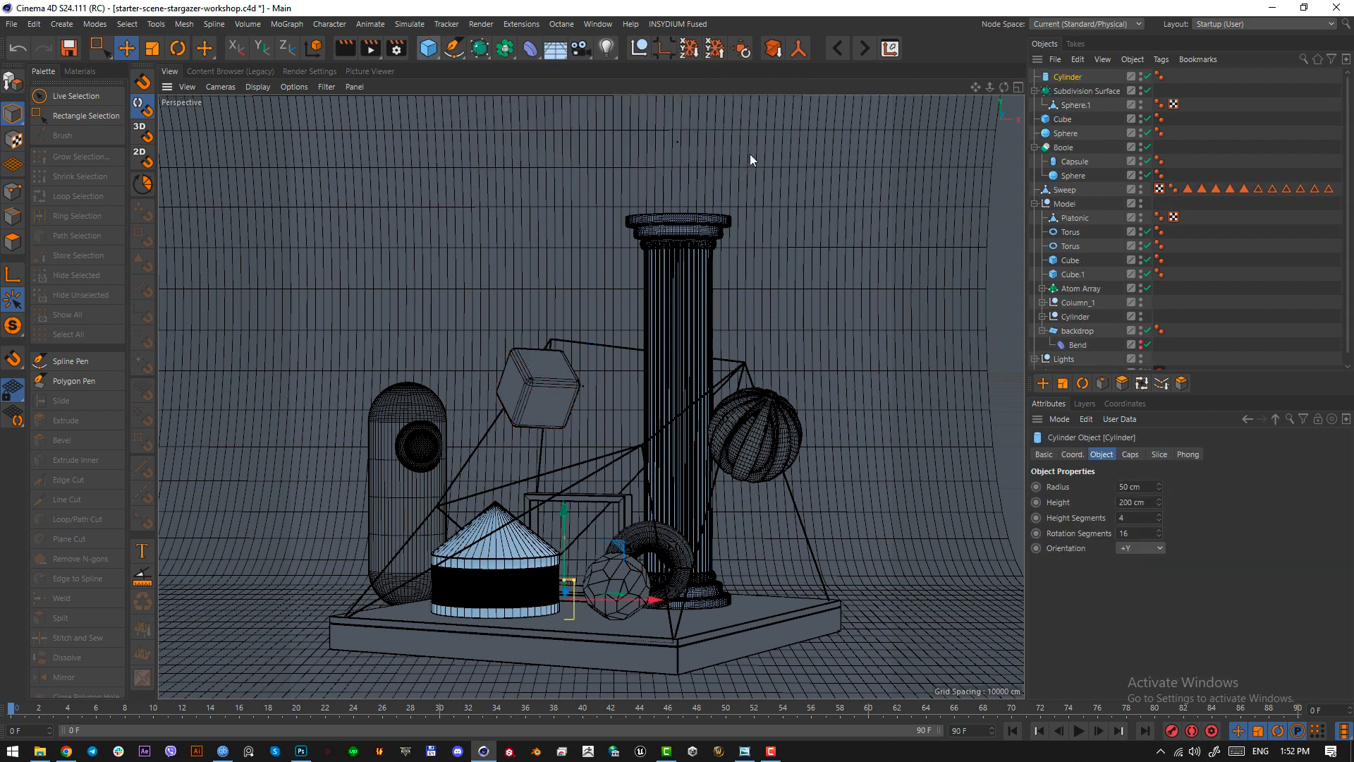
key(F2)
scroll(611, 421, down, 2)
alt+middle_drag(624, 345, 642, 472)
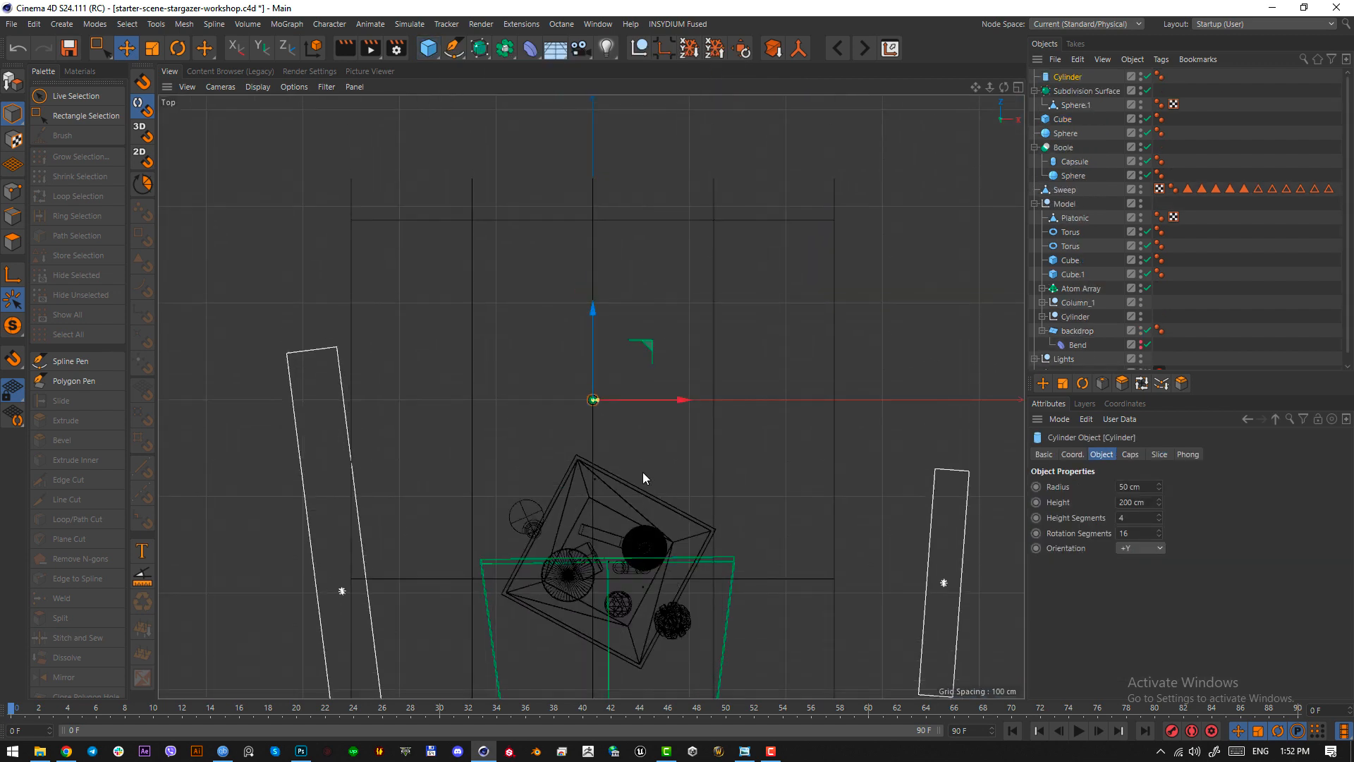
key(r)
drag(594, 422, 593, 583)
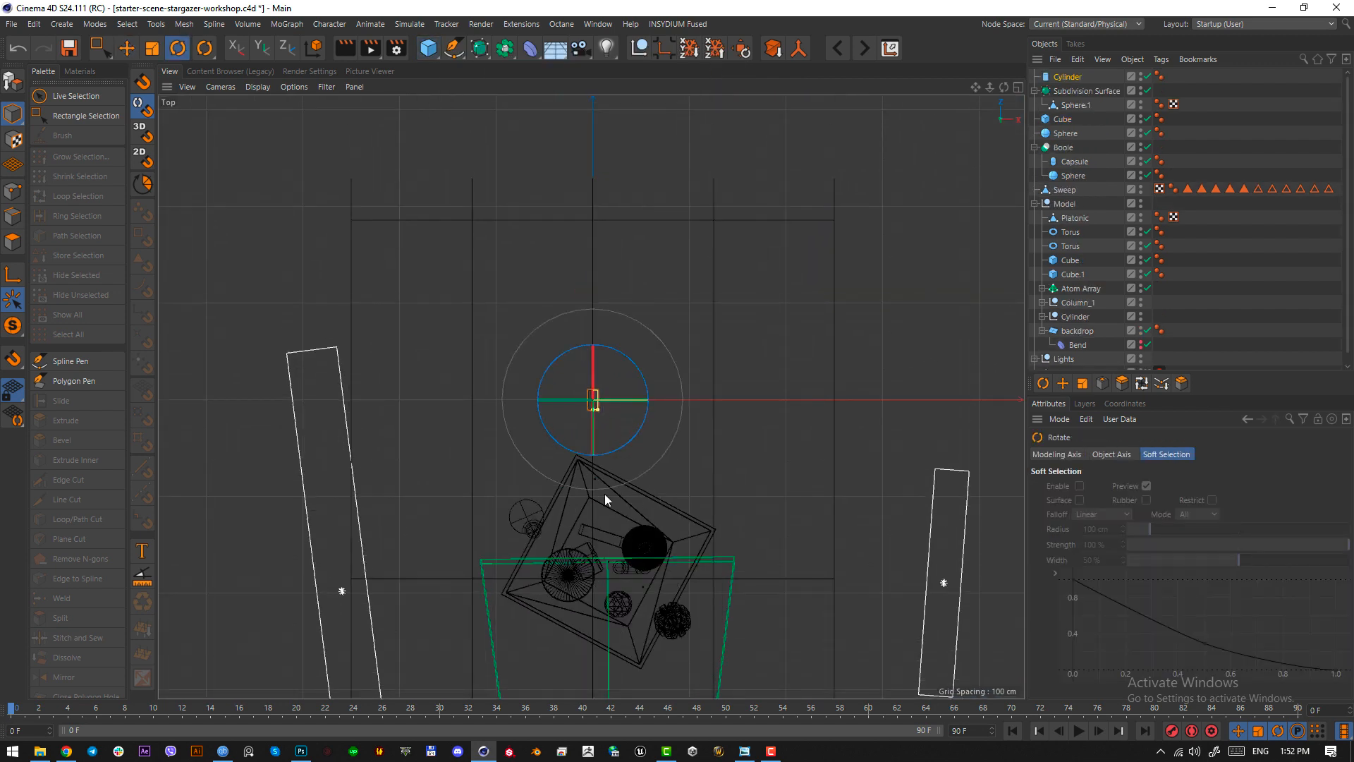
- Thin the cylinder to a height of about 41 cm and widen its radius into a large backdrop disc
alt+right_drag(590, 373, 598, 450)
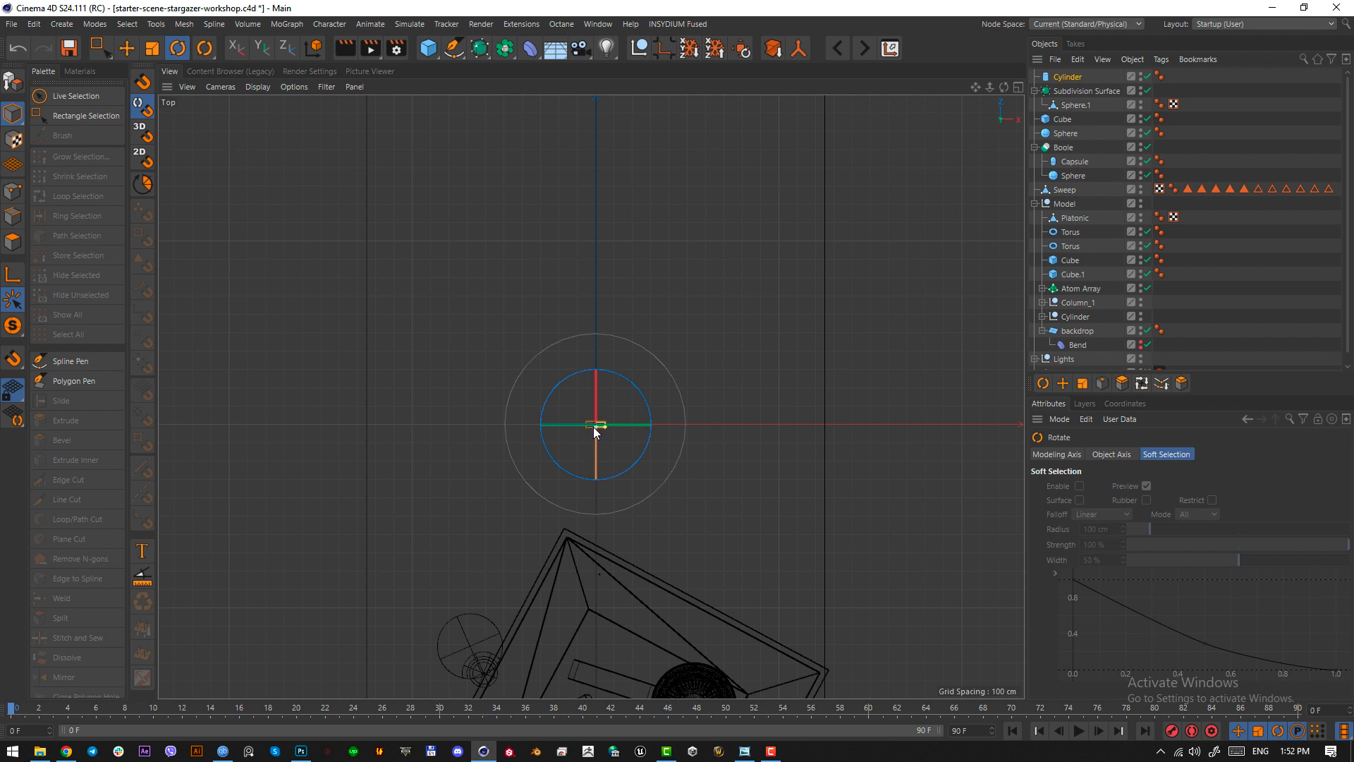
scroll(598, 436, up, 2)
drag(598, 434, 599, 427)
alt+right_drag(620, 447, 576, 451)
alt+middle_drag(628, 458, 572, 446)
drag(566, 423, 697, 425)
key(F1)
- Shift the backdrop disc right and up behind the column and reduce its radius to about 1078 cm
key(e)
drag(572, 560, 584, 535)
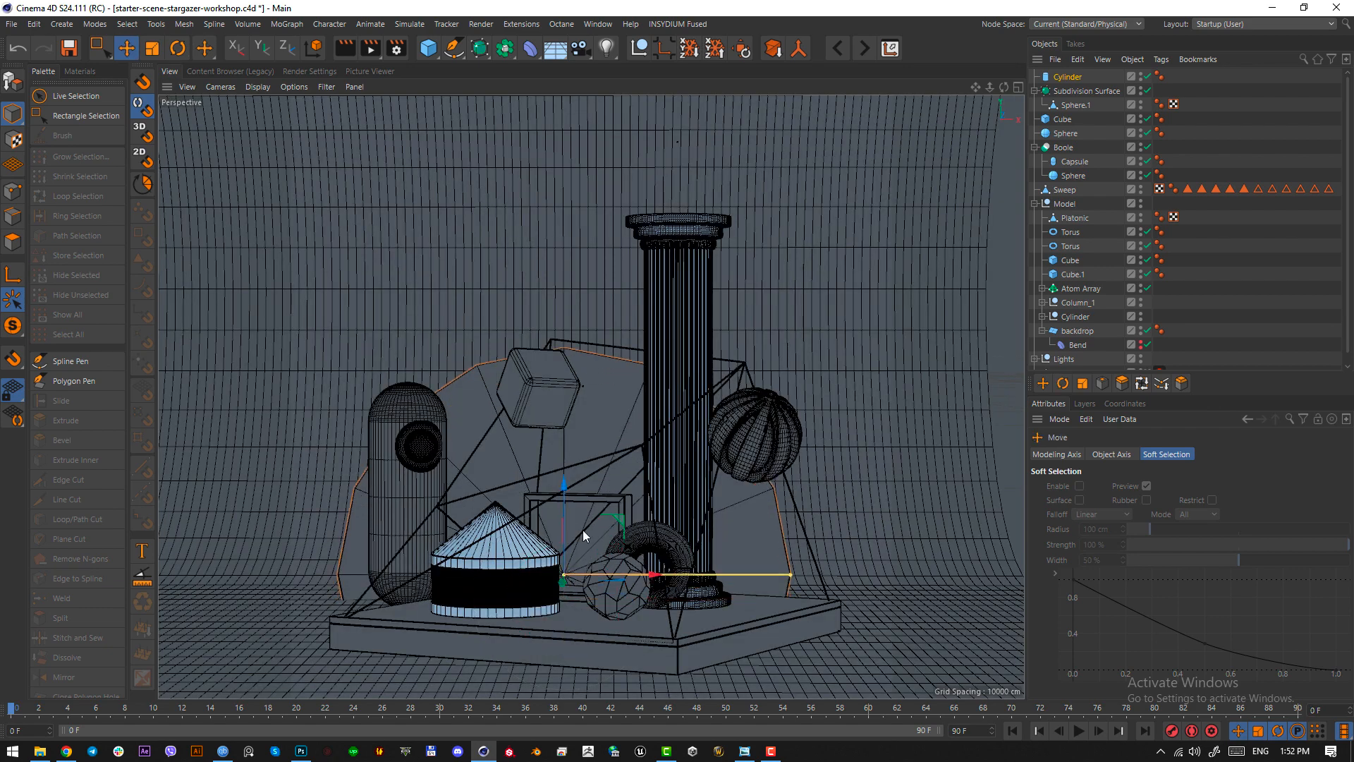
drag(649, 573, 702, 572)
drag(622, 507, 621, 493)
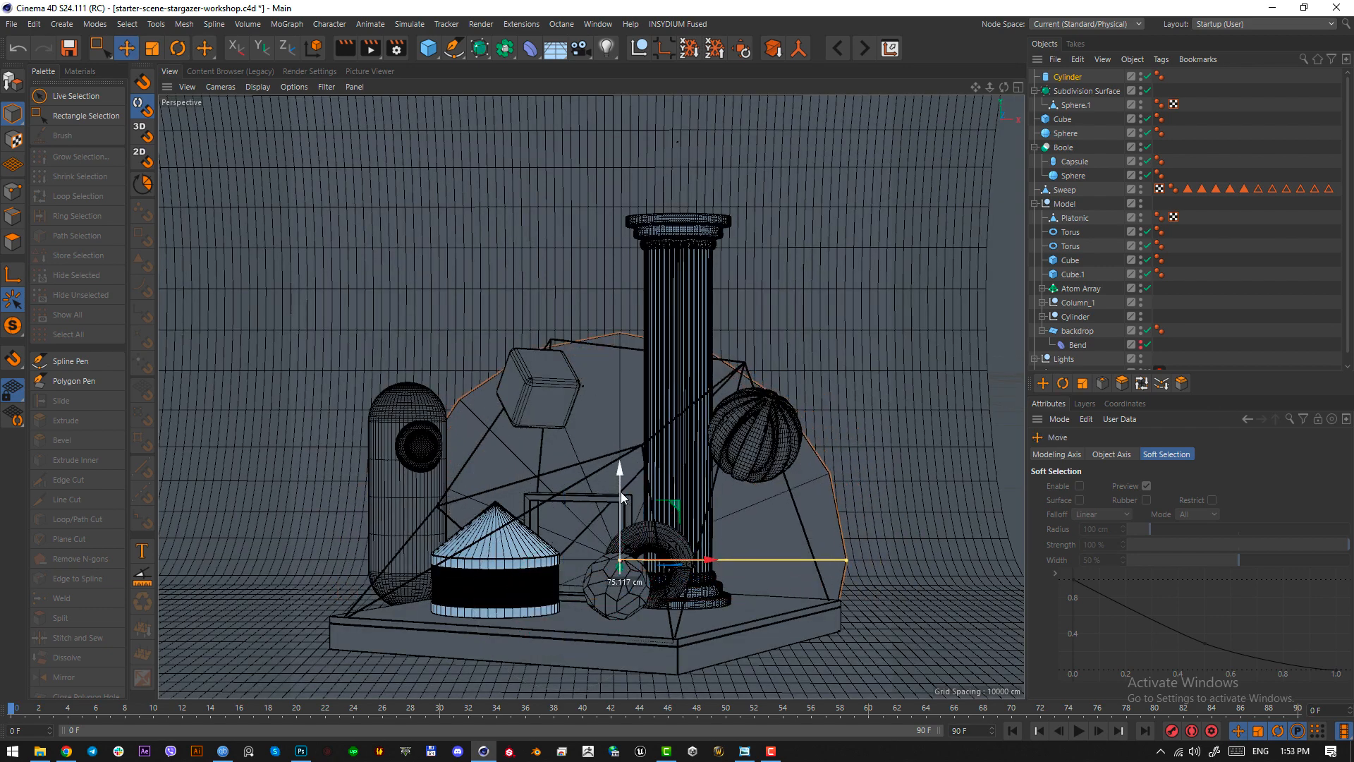
drag(847, 561, 833, 560)
drag(686, 561, 700, 562)
- Slice the backdrop disc from 0° to 180° and lower the half disc to match the reference
click(1056, 79)
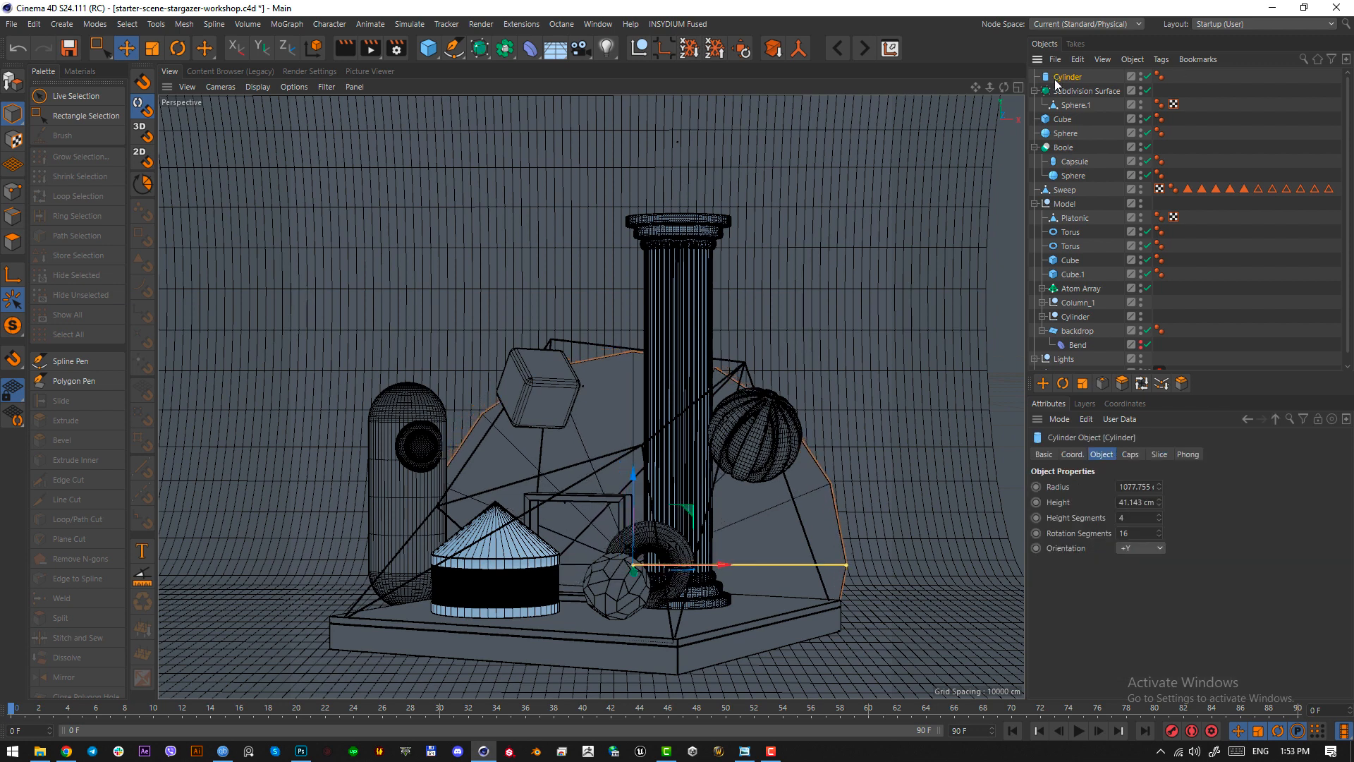
click(1160, 455)
click(1097, 486)
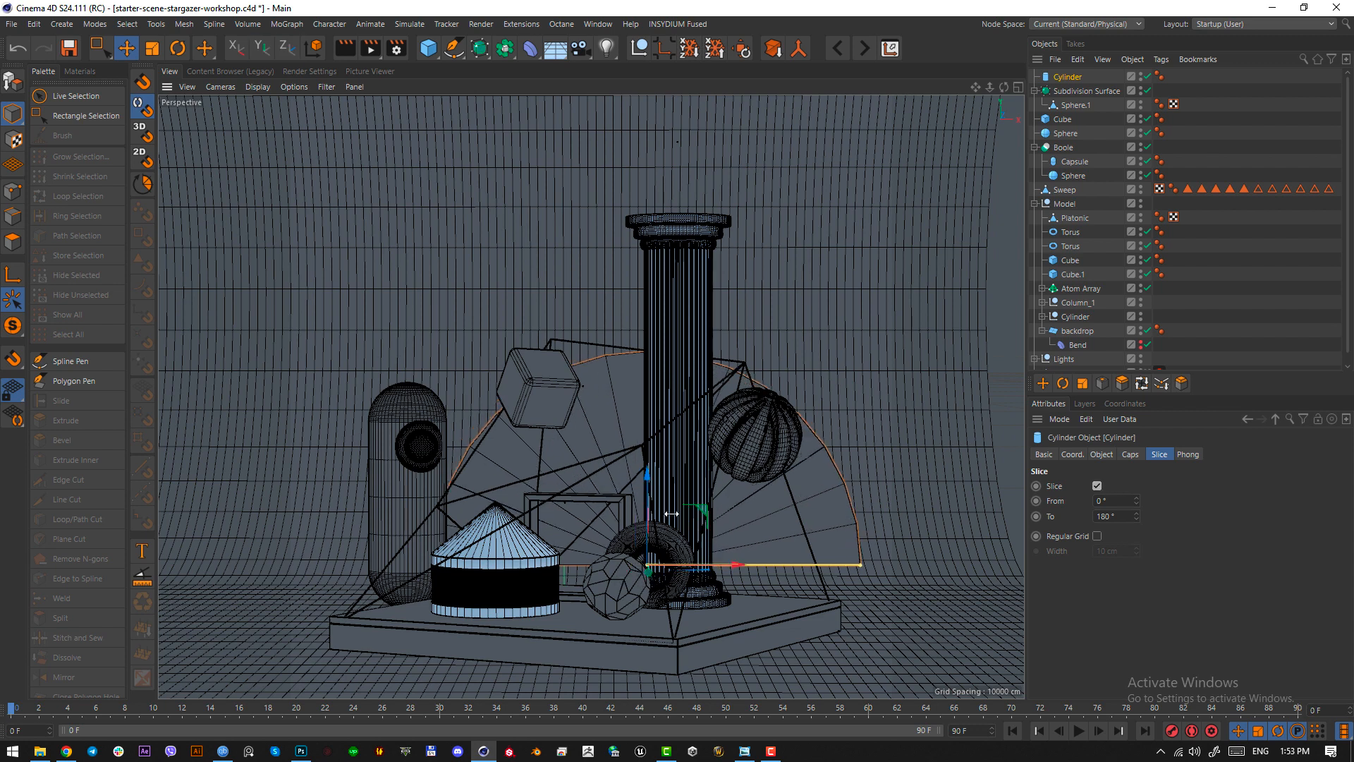
drag(651, 493, 652, 519)
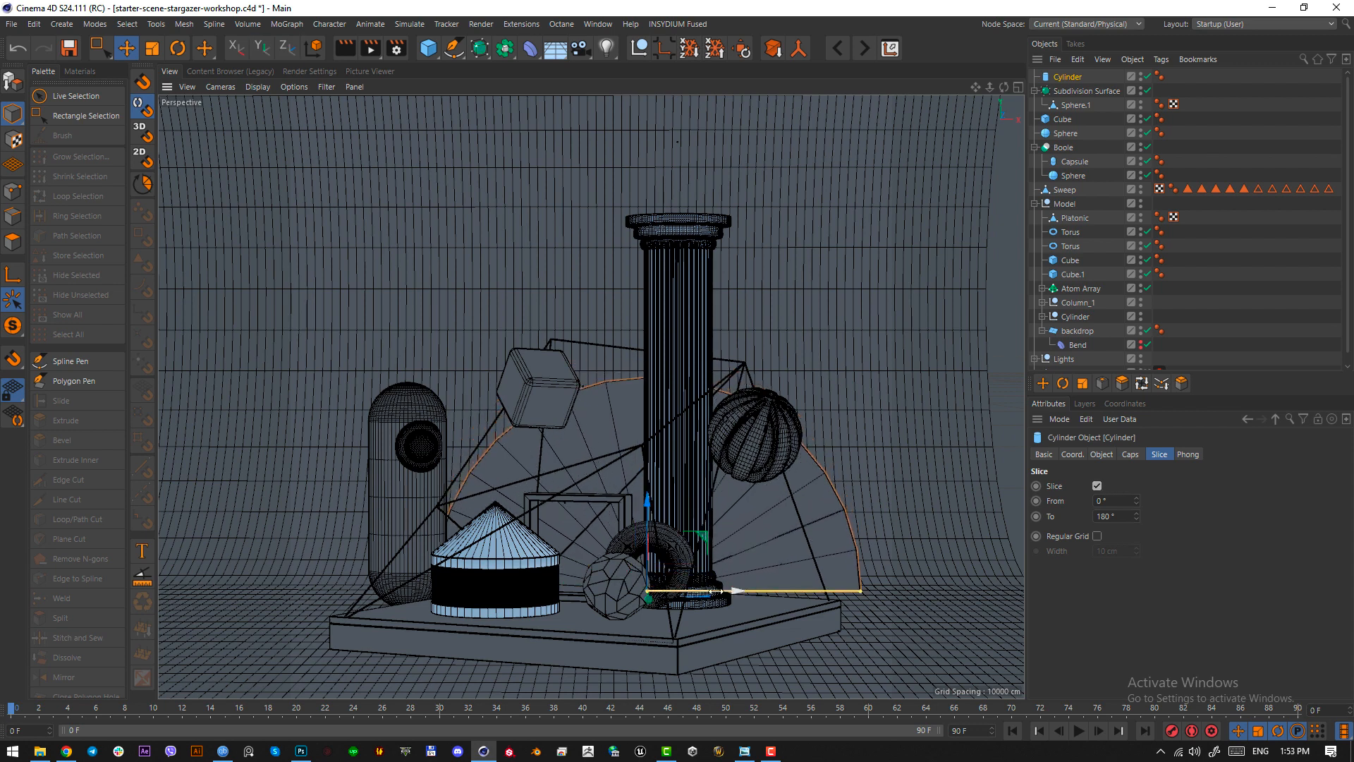
click(745, 752)
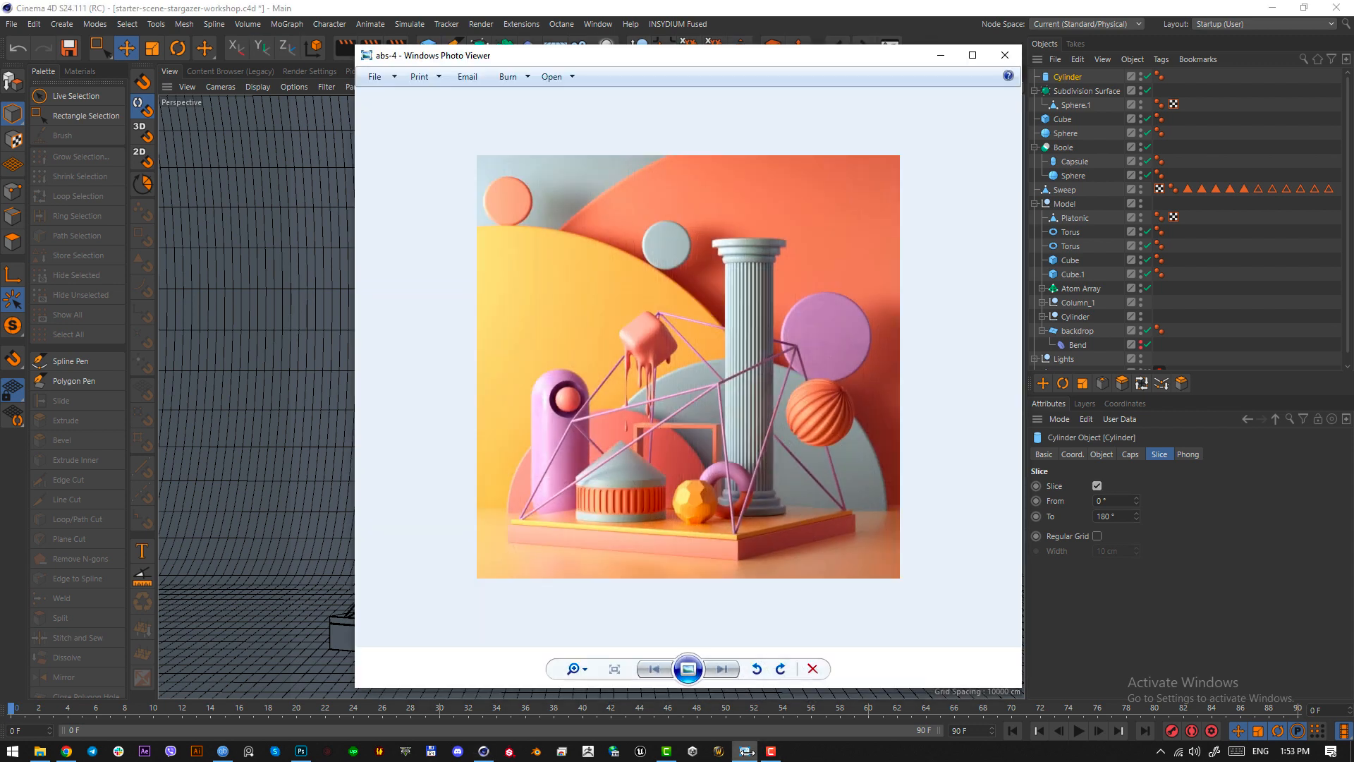
click(748, 751)
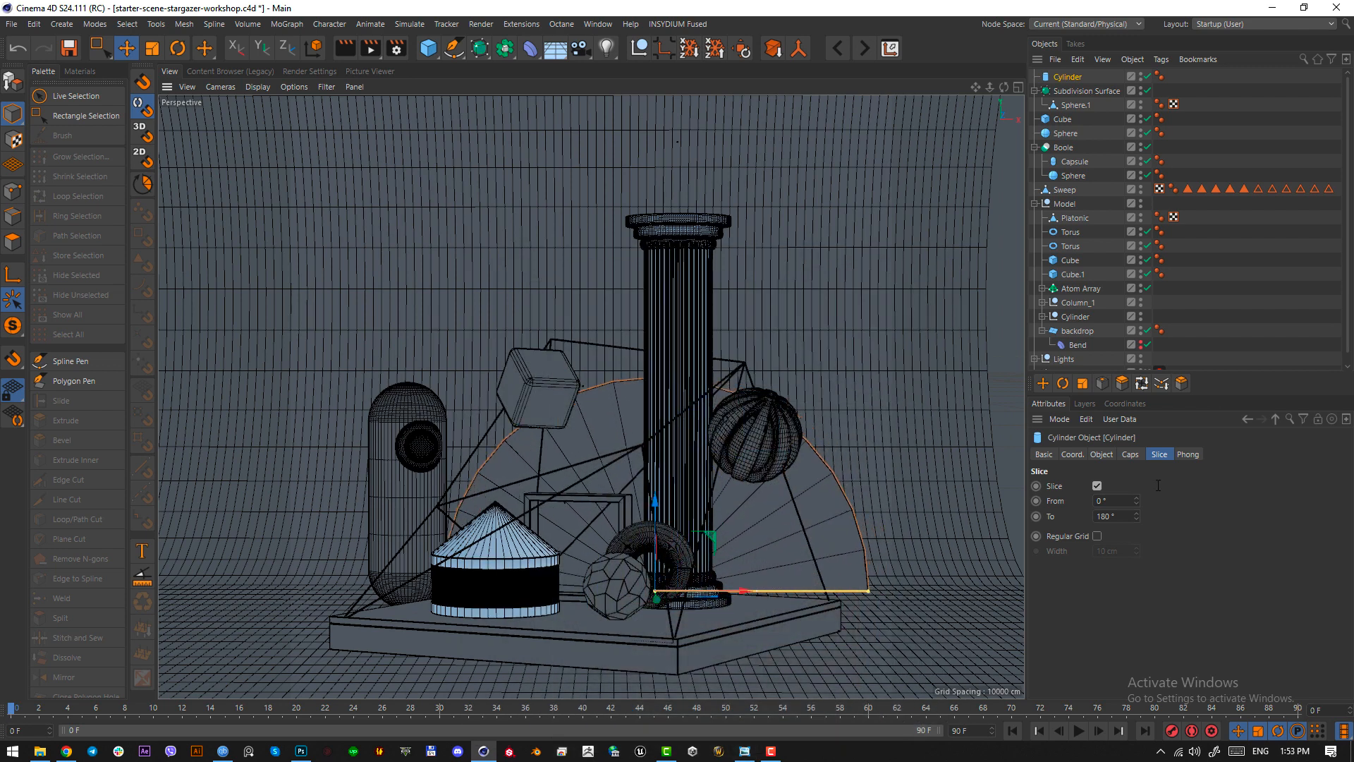
- Set the half disc's Rotation Segments to 100 and enable the fillet on its caps
click(1101, 454)
text(64)
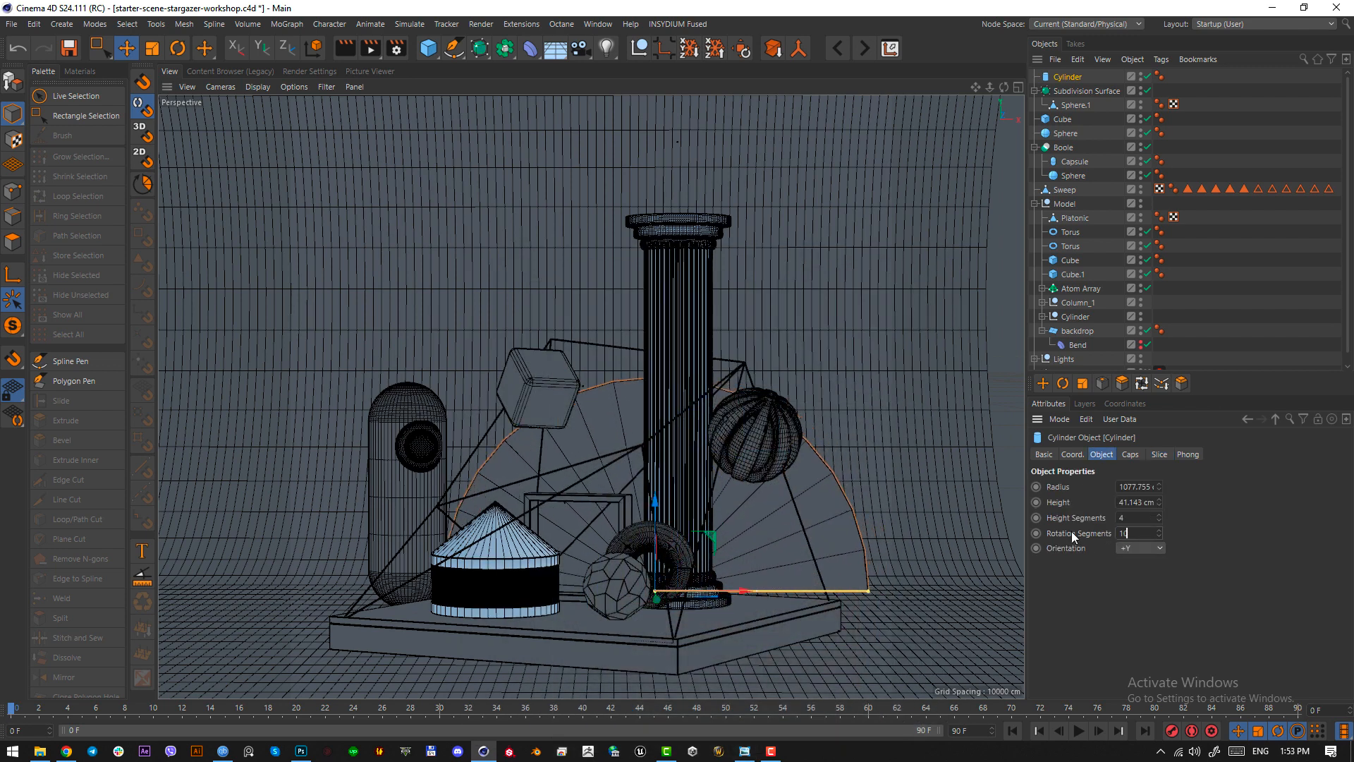
key(Return)
click(1132, 454)
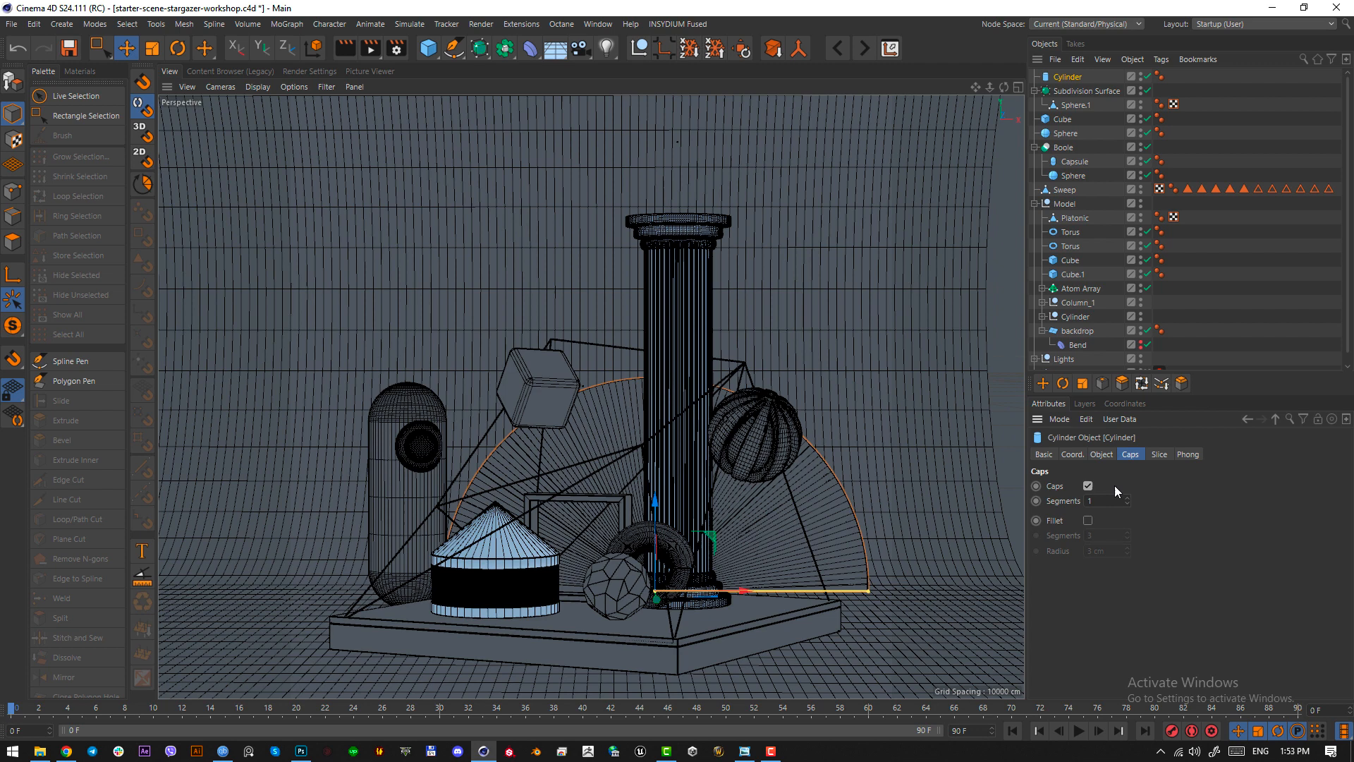
click(1086, 521)
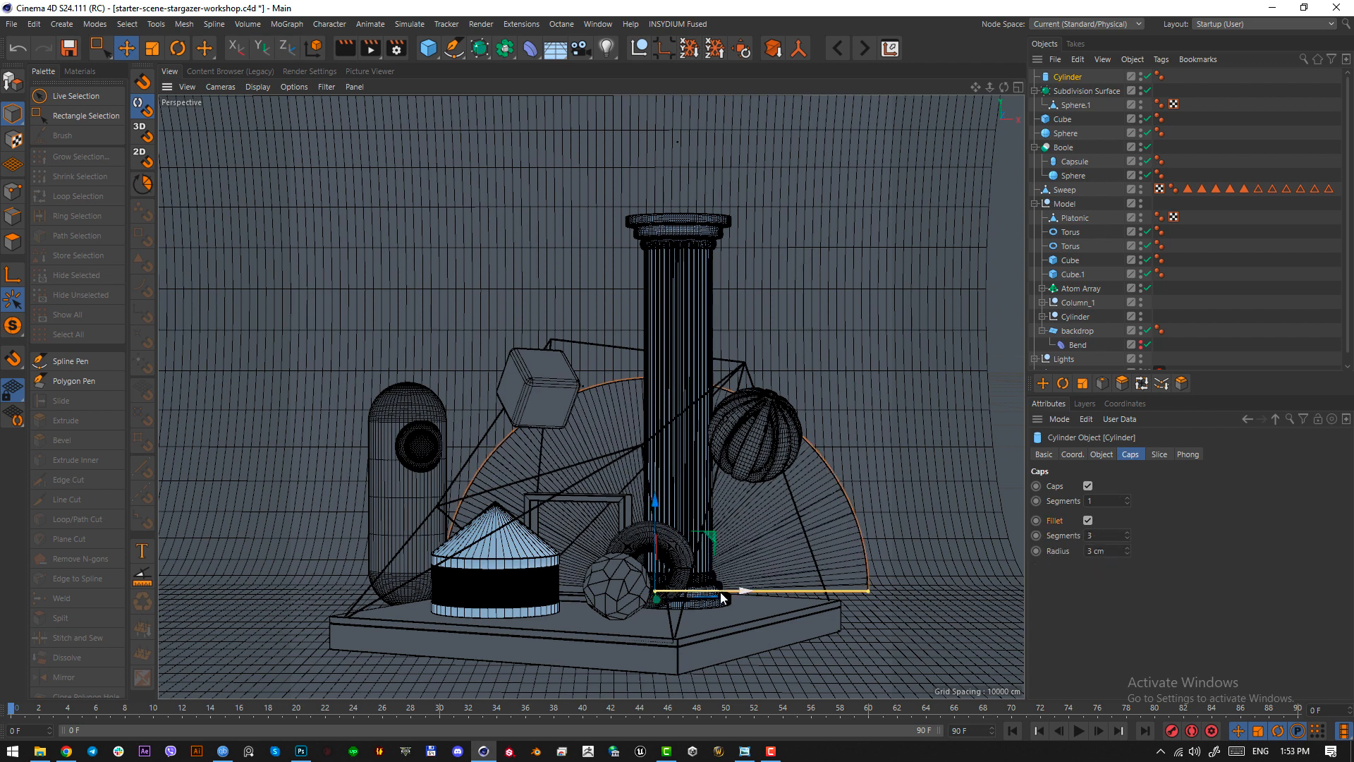
- Duplicate the half disc to the left and move the copy about 209 cm back toward the backdrop
ctrl+drag(737, 587, 653, 608)
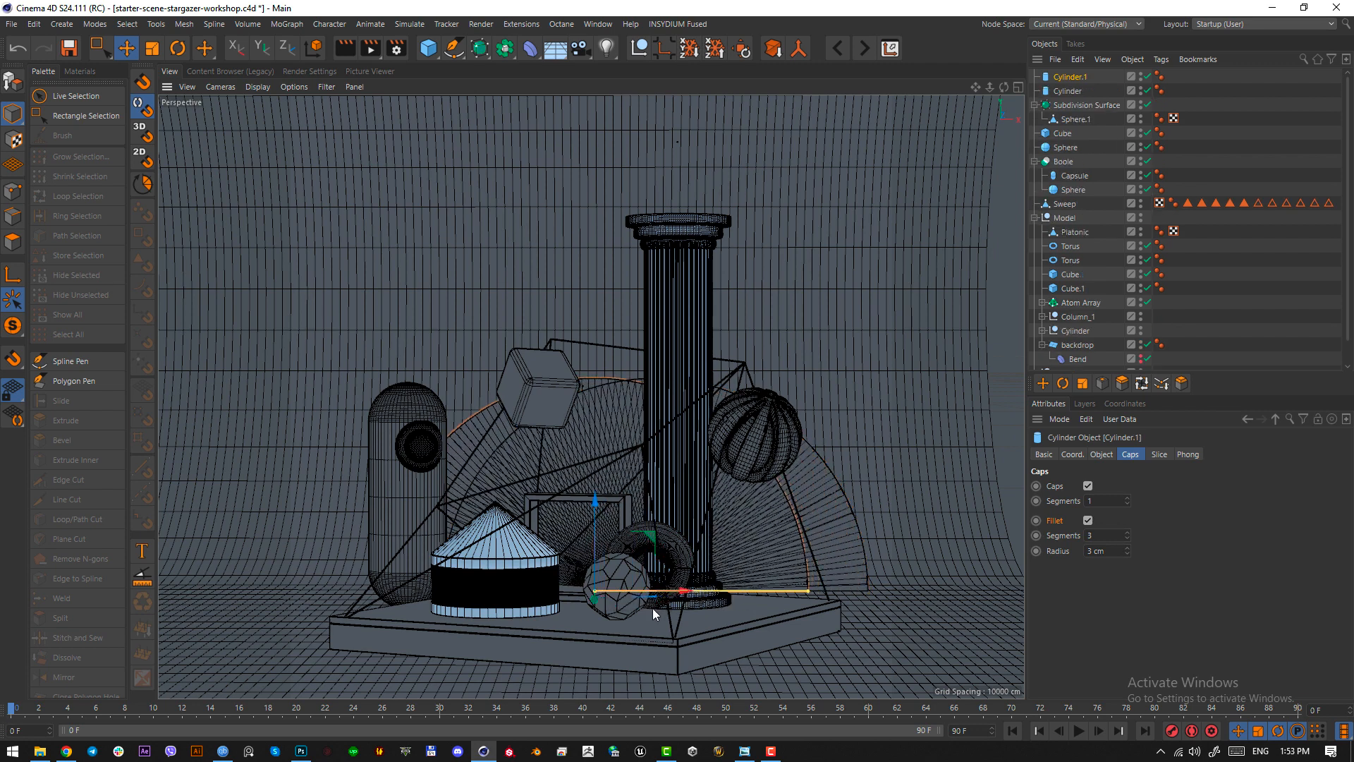
key(F2)
drag(573, 482, 571, 455)
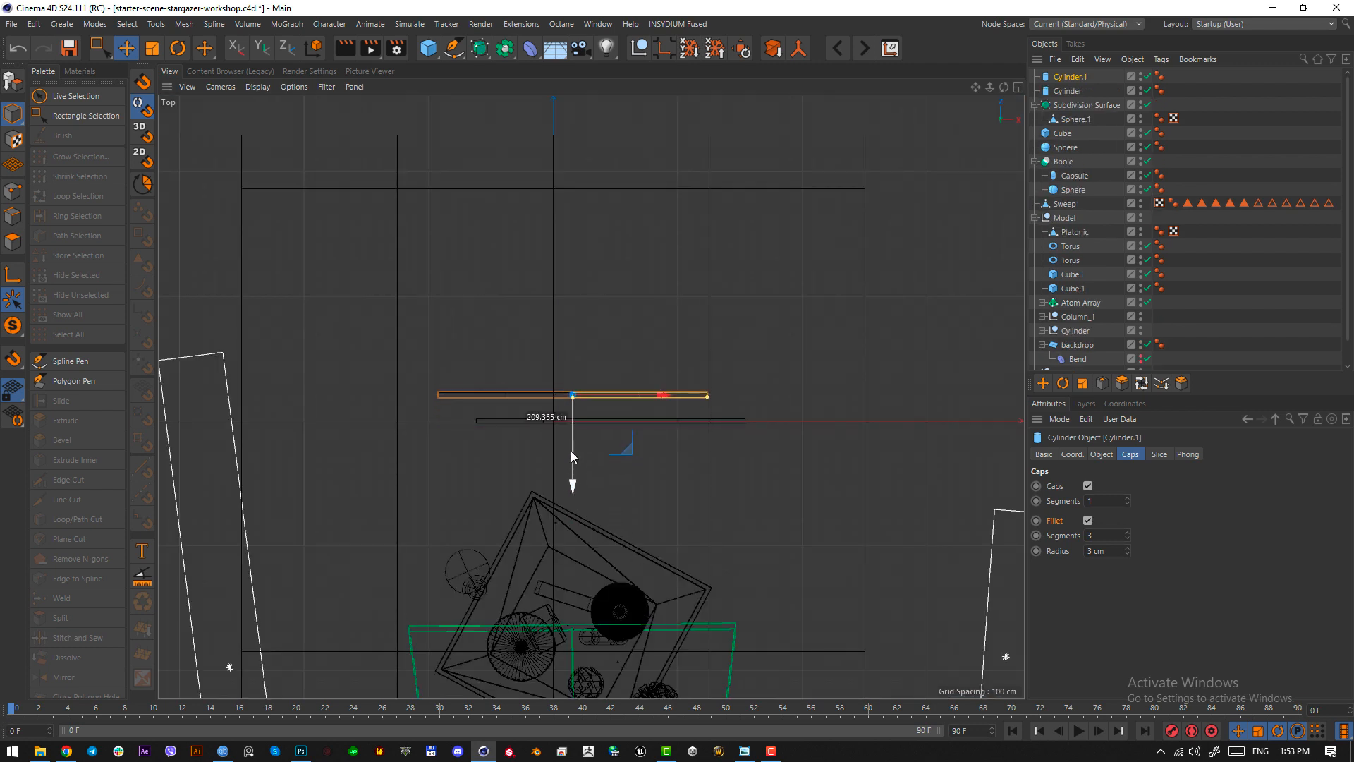
key(F1)
- Scale the rear half disc up to a radius of about 1736 cm and open its object properties
click(748, 752)
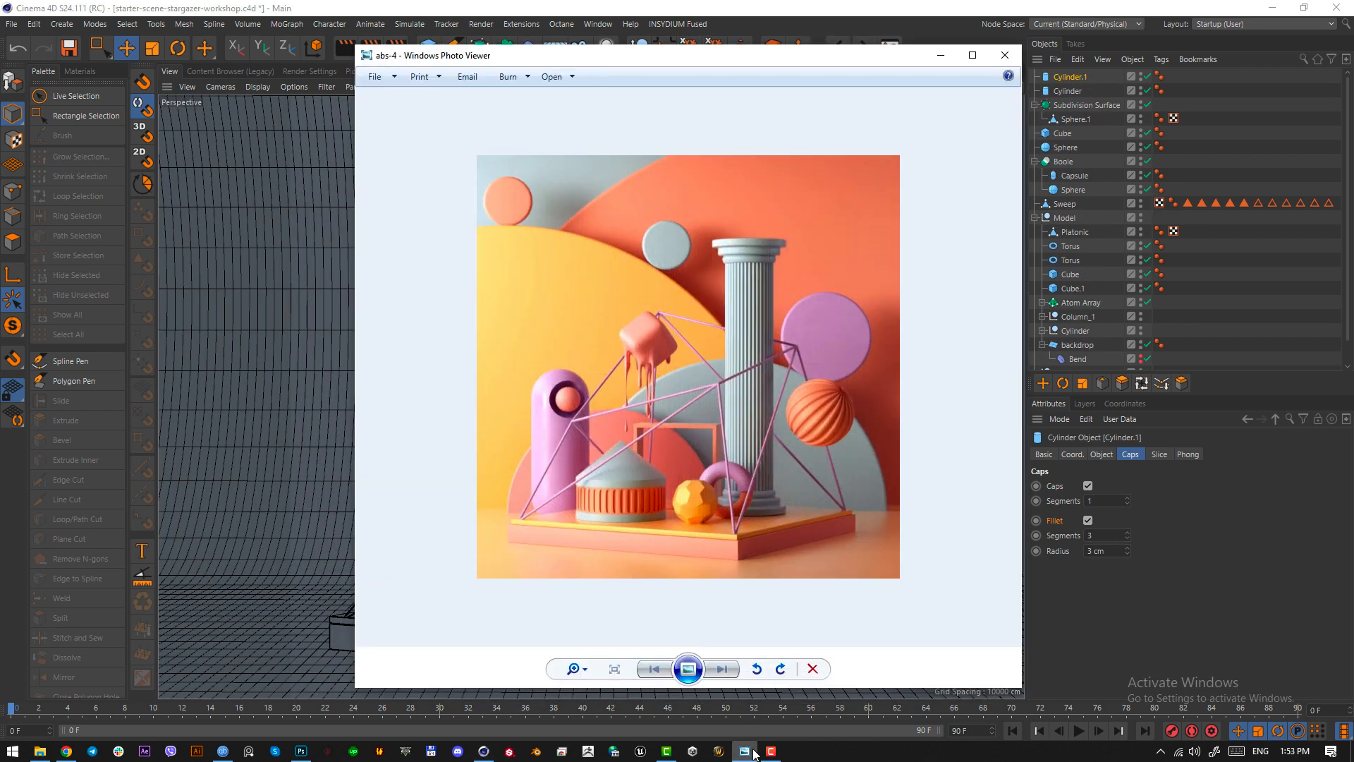
click(747, 752)
drag(685, 586, 701, 658)
key(t)
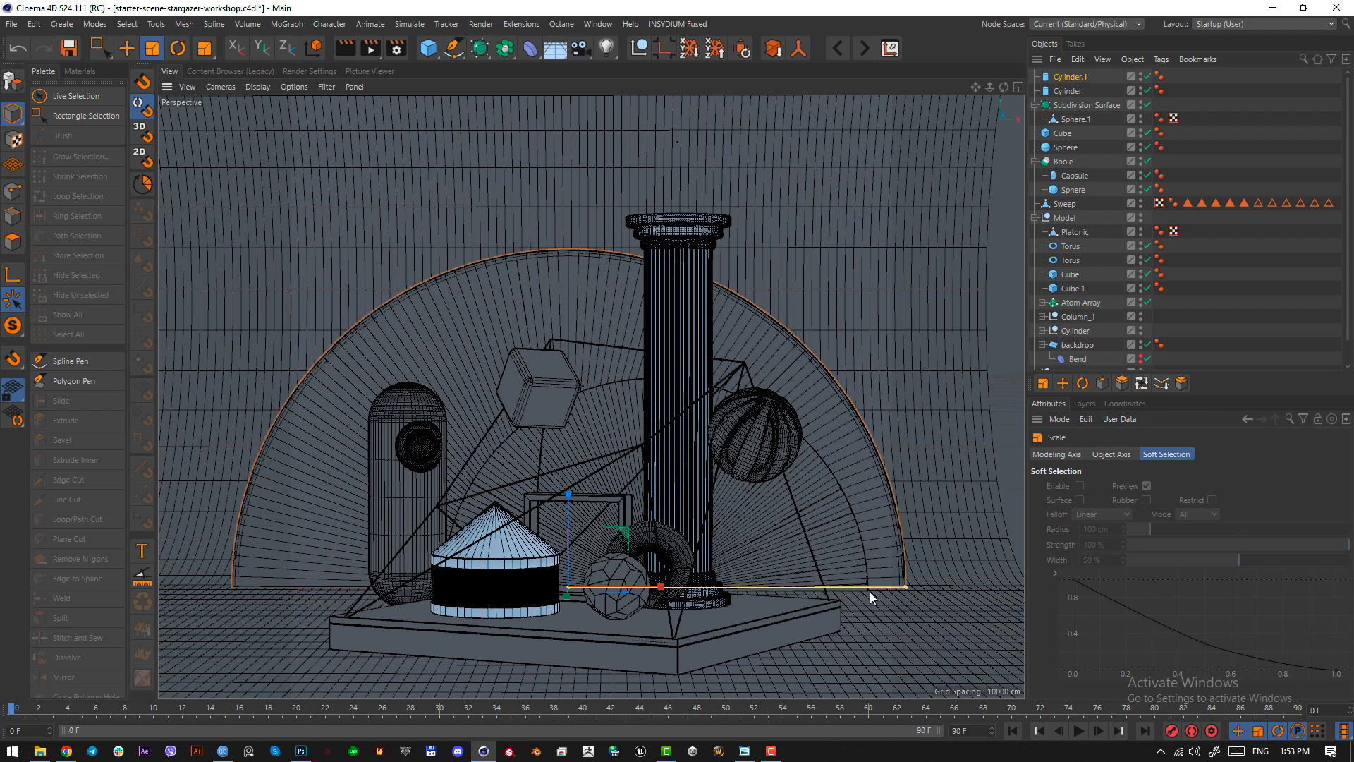
click(1071, 76)
click(1102, 454)
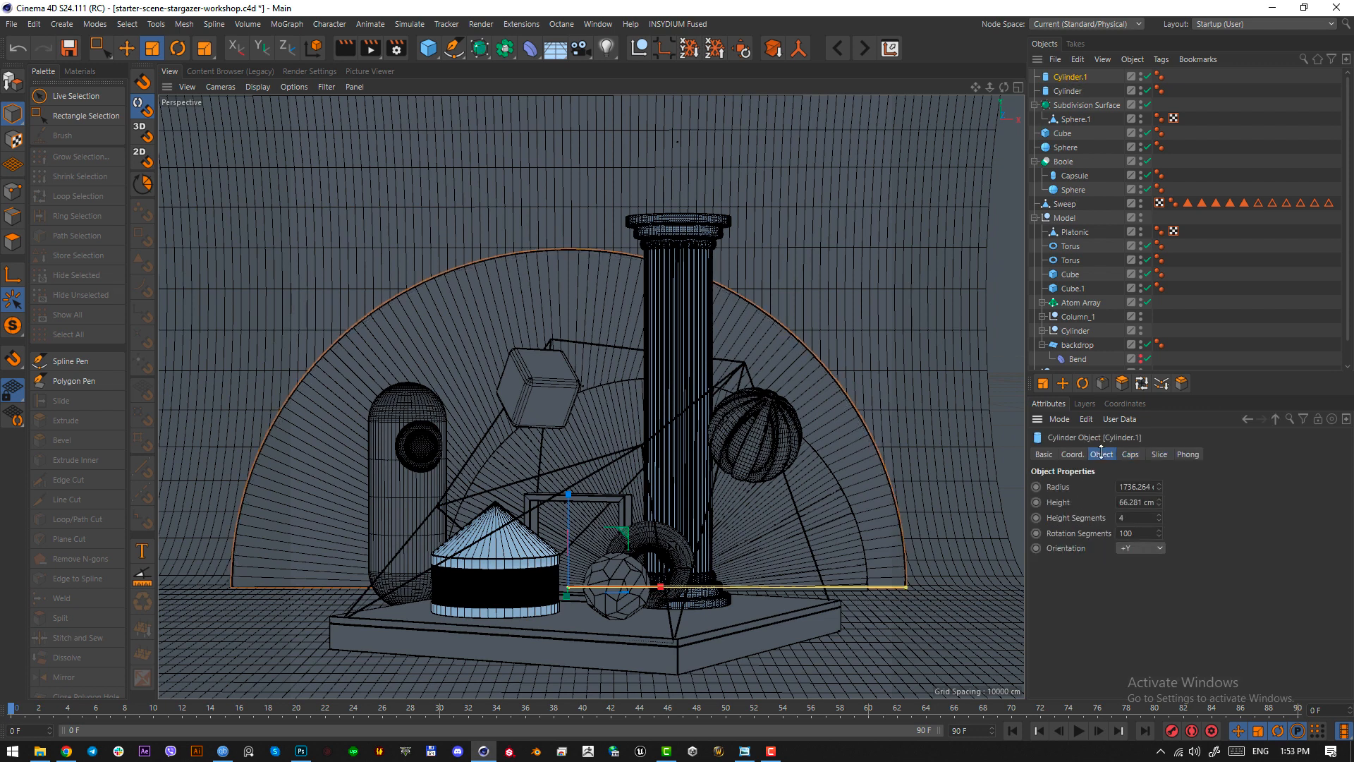
- Scale the rear half disc down slightly and move it about 1191 cm to the left, checking the abs-4 reference
drag(1157, 485, 1125, 460)
drag(636, 650, 816, 638)
key(e)
click(749, 749)
click(748, 749)
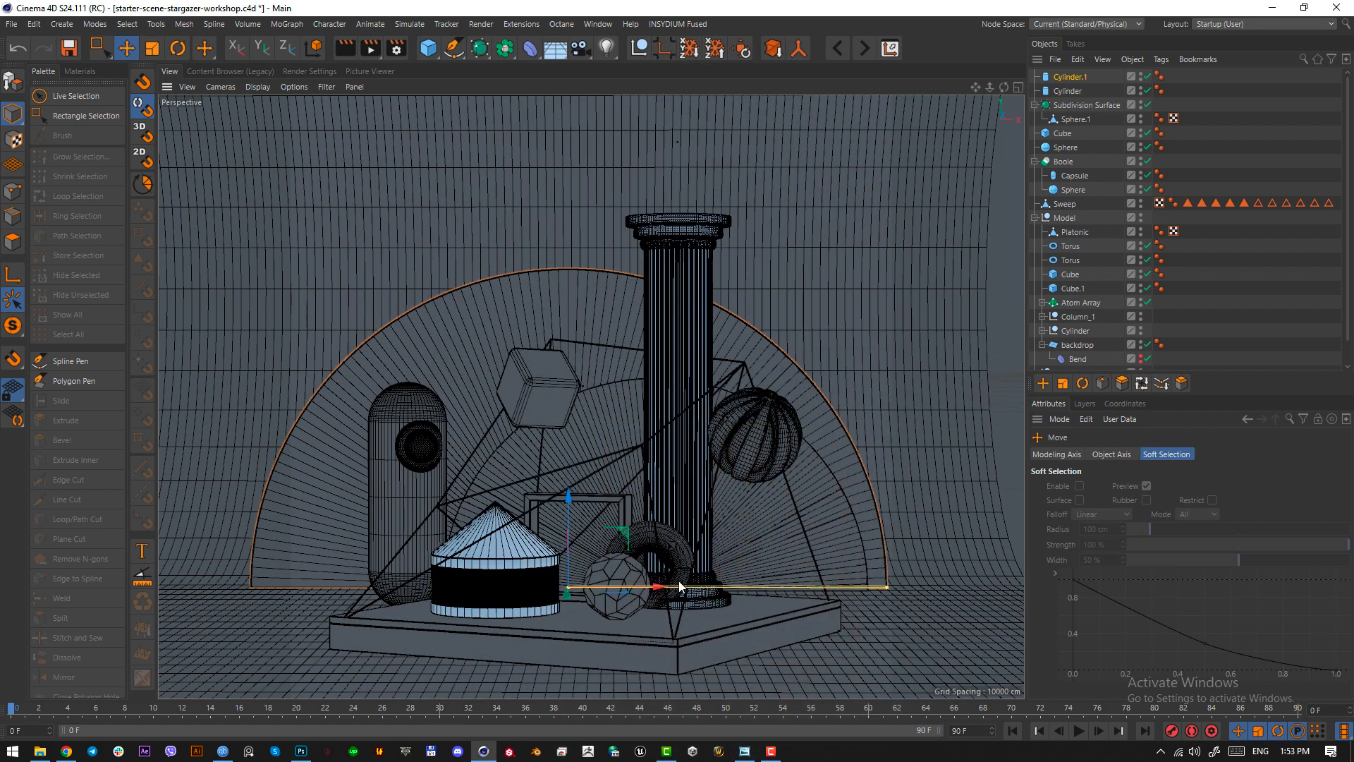
drag(653, 587, 421, 584)
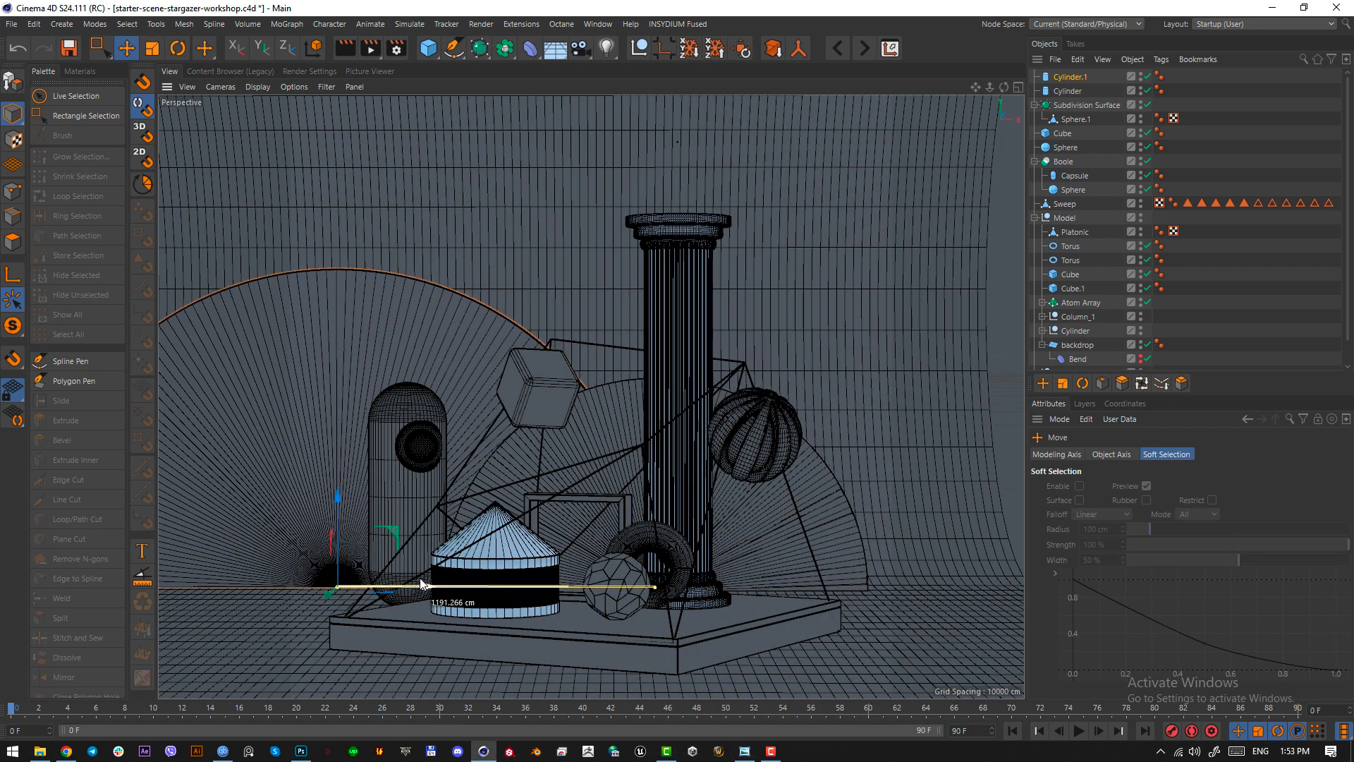
- Set the height of both half discs to 100 cm
ctrl+click(1067, 91)
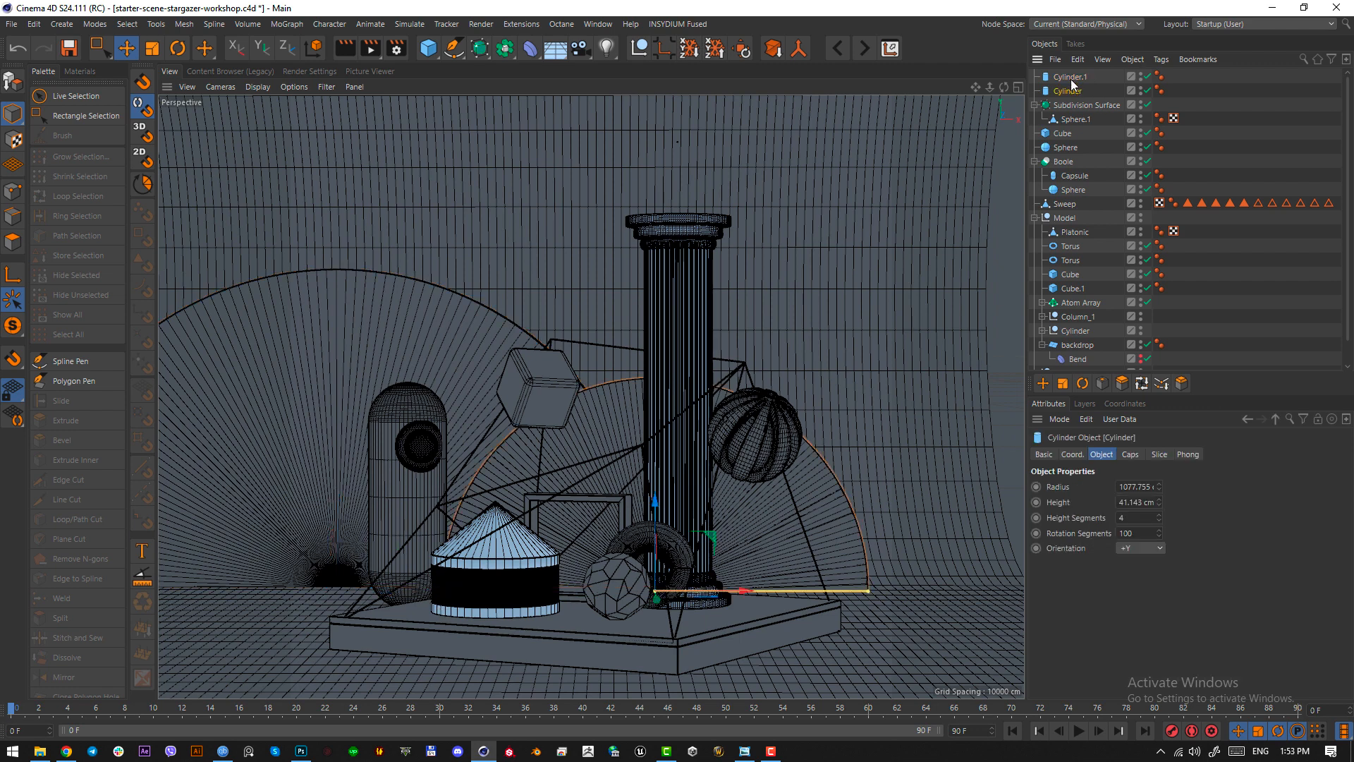
click(1145, 516)
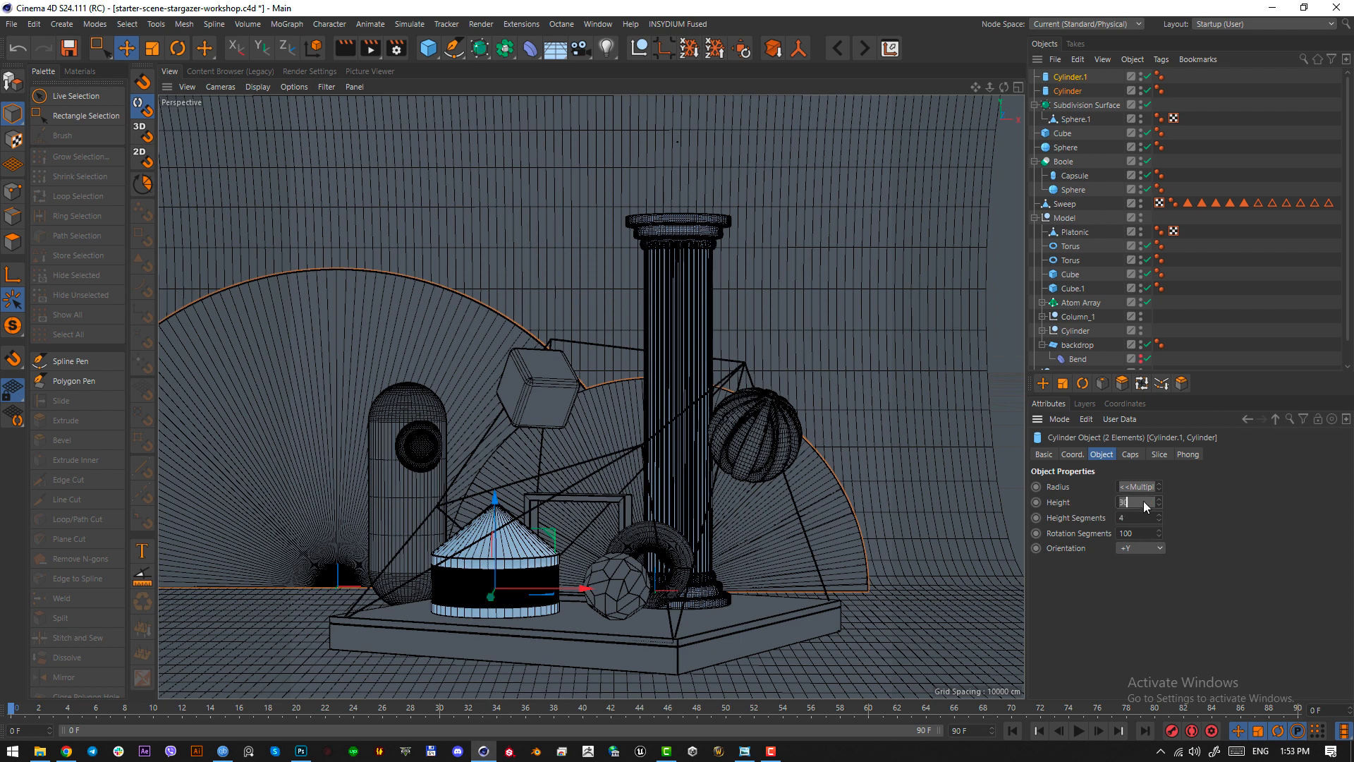
click(1144, 501)
text(30)
key(Return)
key(F2)
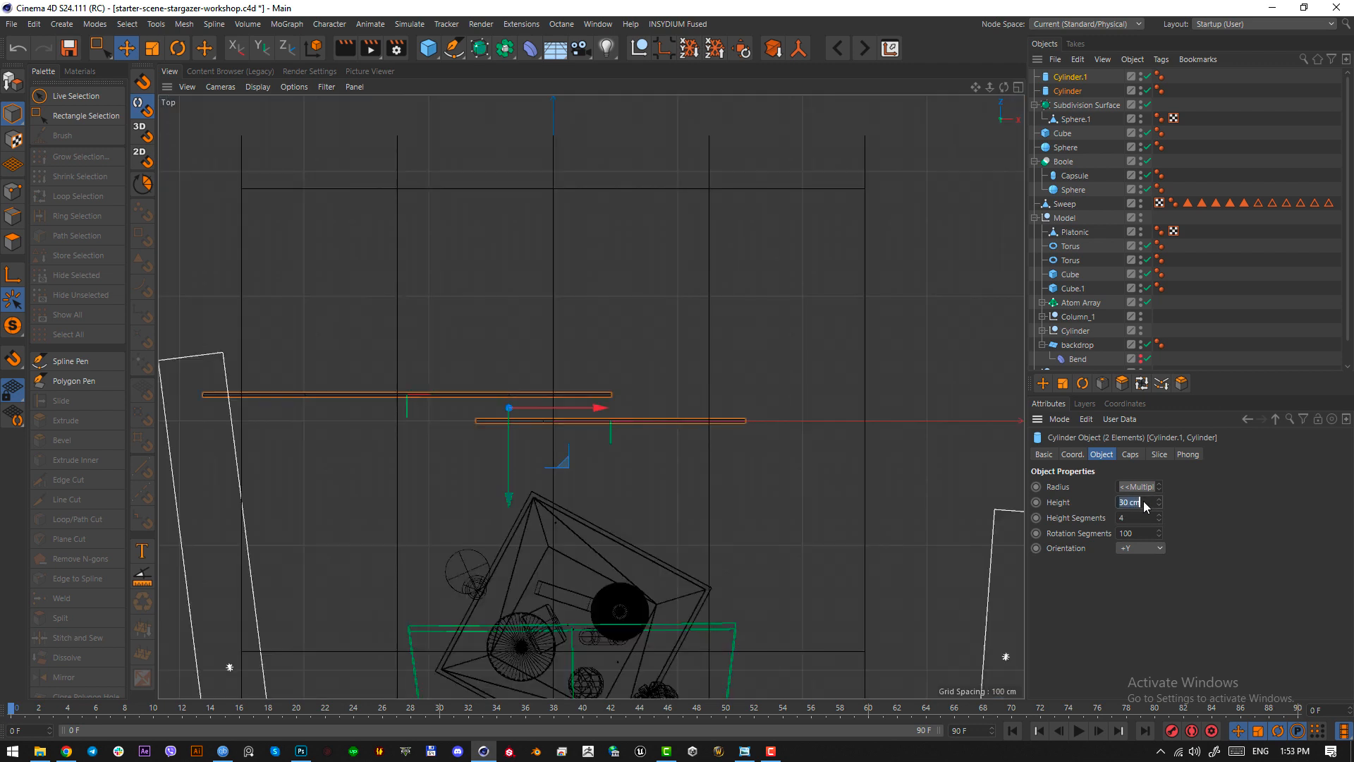
text(100)
key(Return)
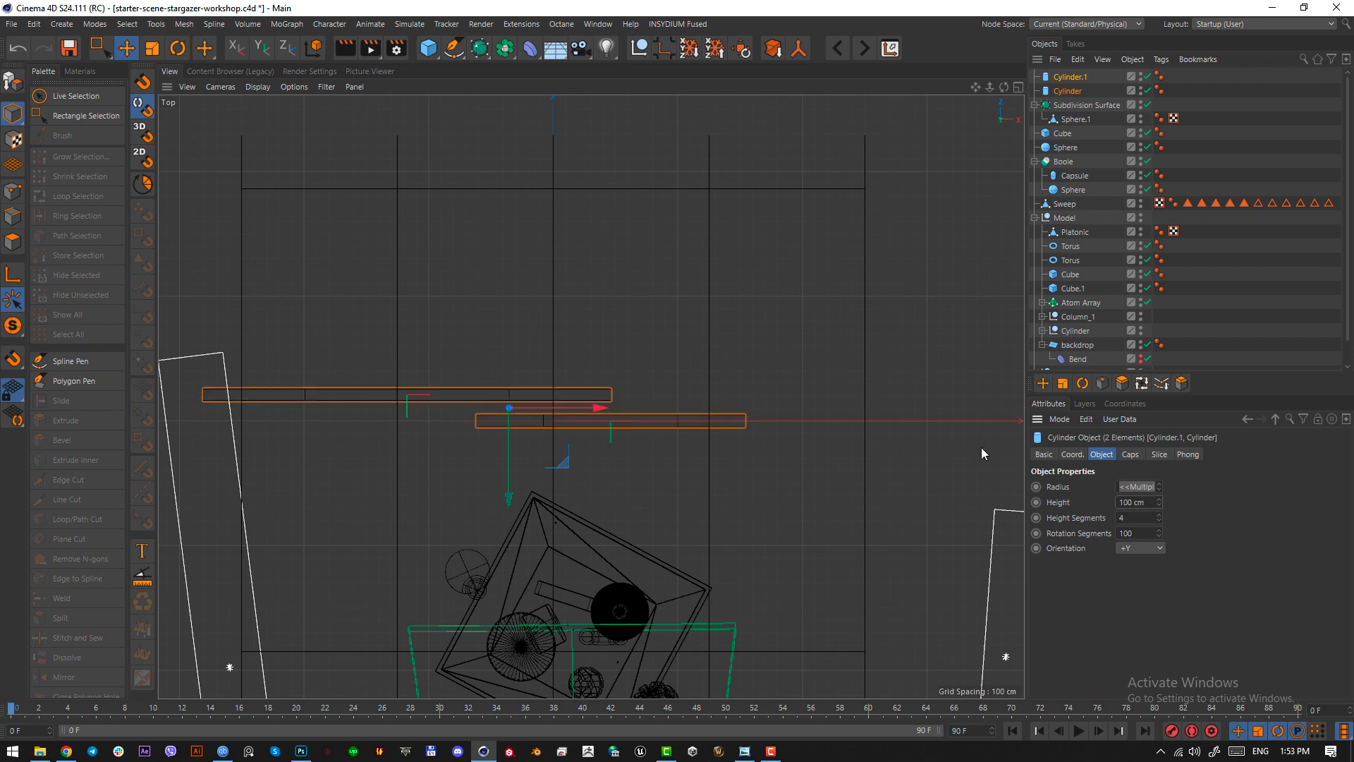
key(F1)
- Set the caps' fillet radius of both half discs to 15 cm
click(1131, 455)
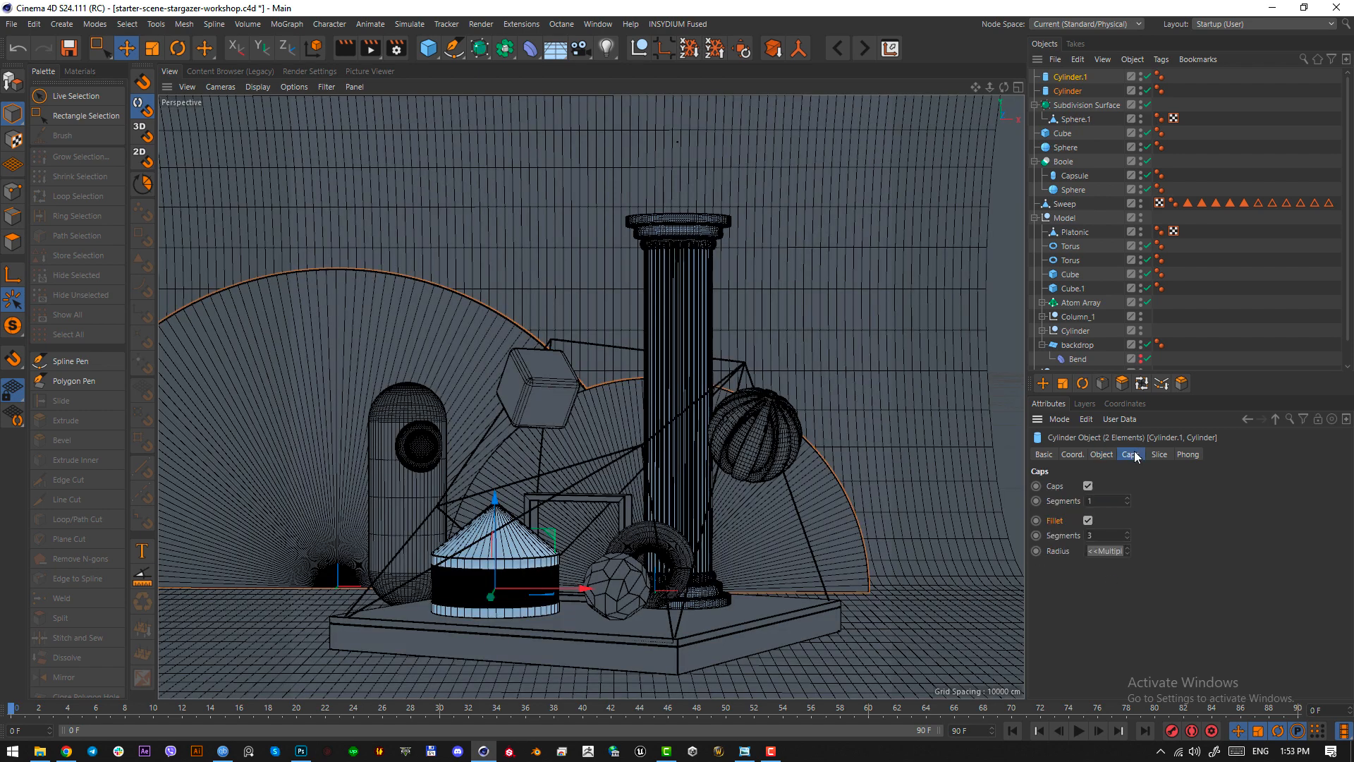
click(1111, 551)
text(3)
key(Return)
click(1112, 551)
text(10)
key(Return)
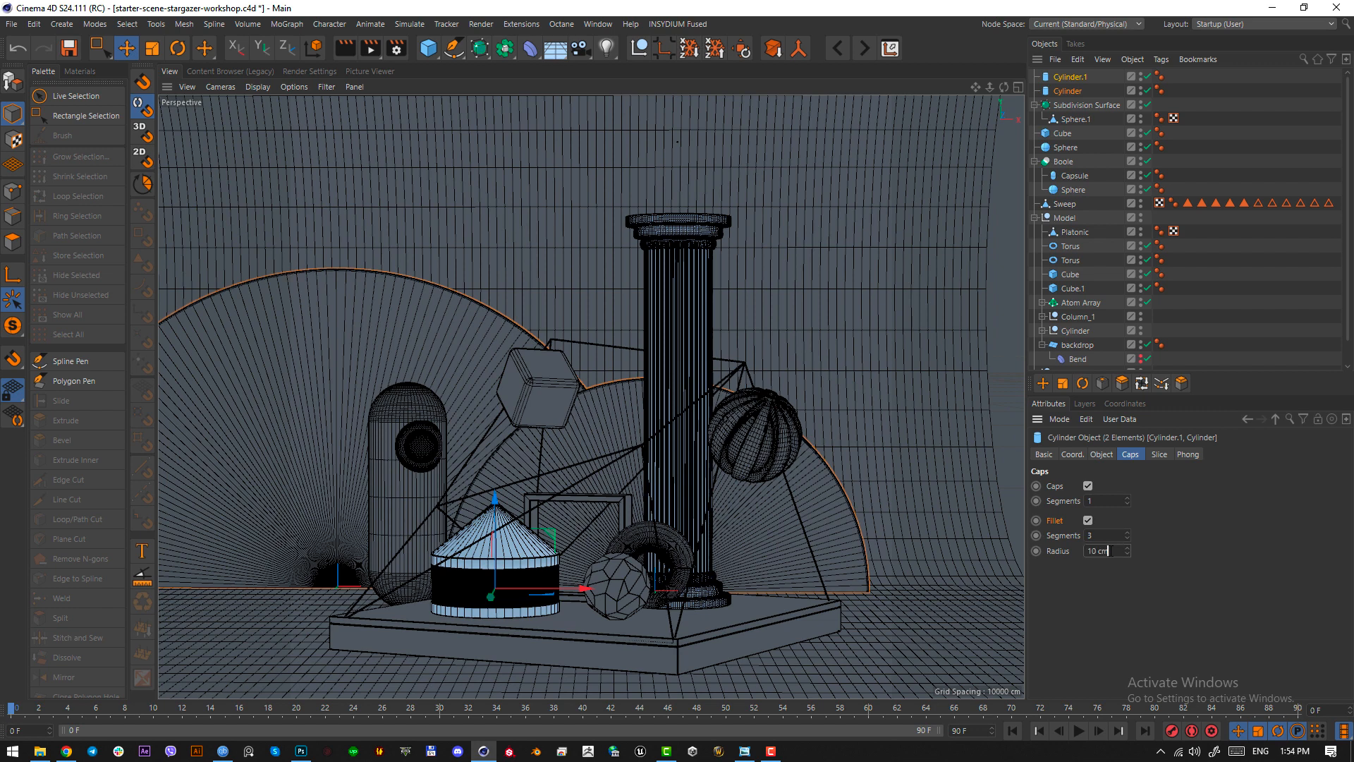
double_click(1111, 551)
text(15)
key(Return)
- Duplicate the left half disc straight back in the top view and shift the copy to the right
click(890, 521)
click(439, 324)
key(F2)
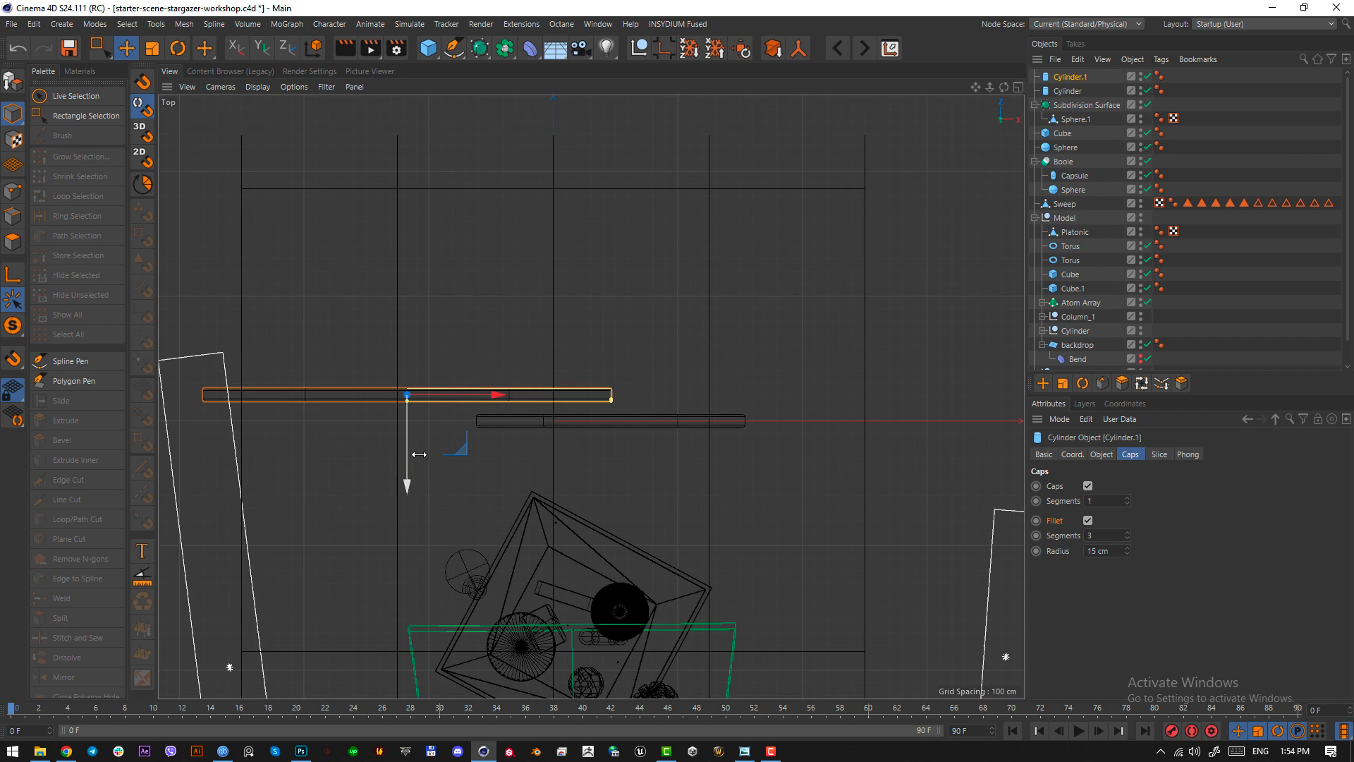
ctrl+drag(407, 465, 412, 413)
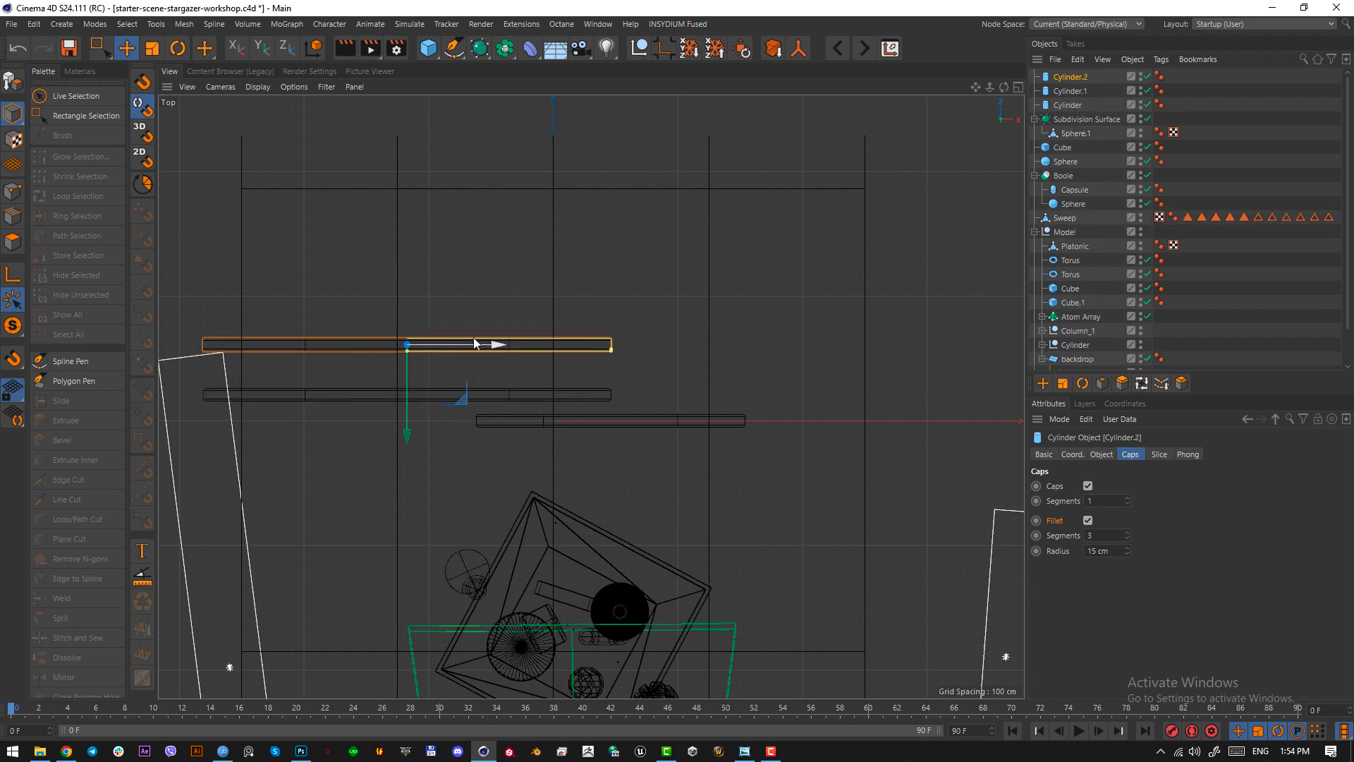
drag(487, 343, 692, 342)
- Scale up the new half disc behind the column to match the abs-4 reference and move it about 86 cm right
key(F1)
key(t)
drag(872, 604, 970, 604)
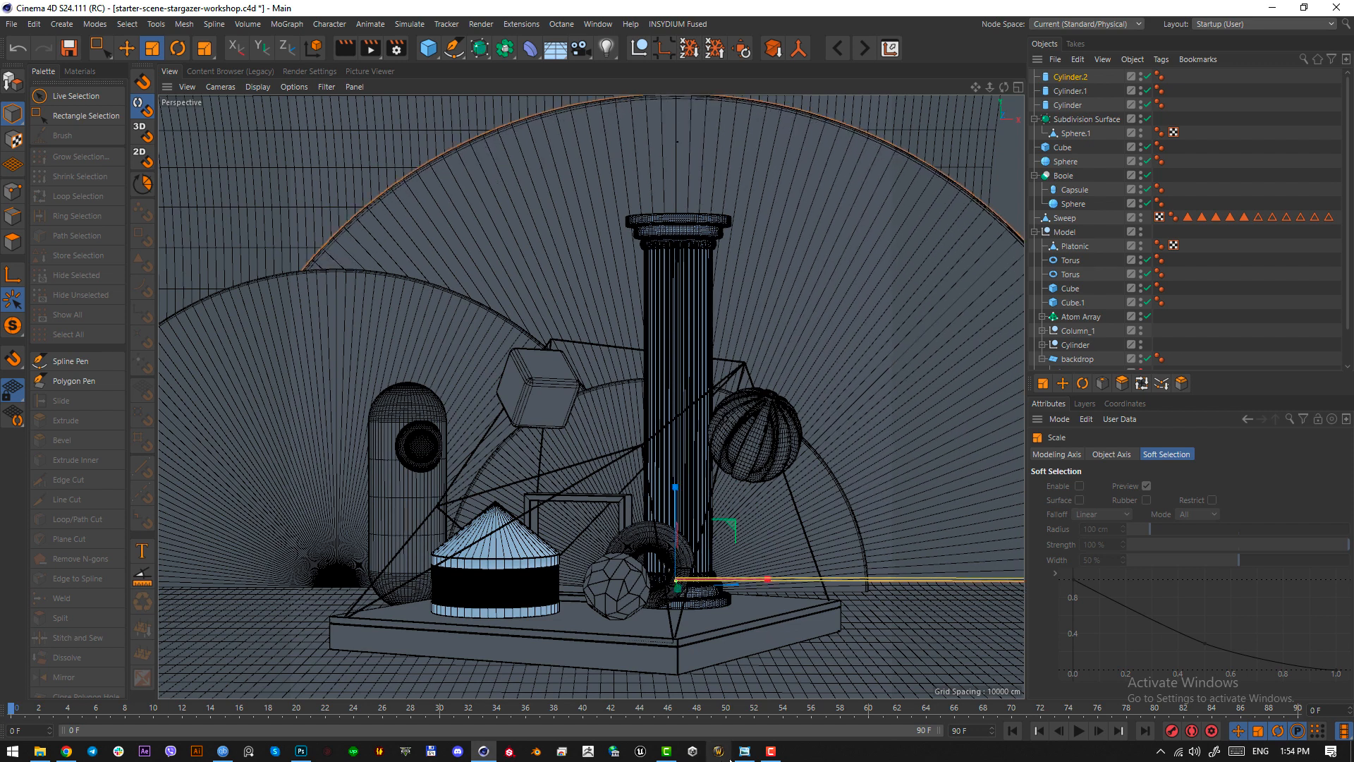
click(744, 751)
click(743, 752)
key(e)
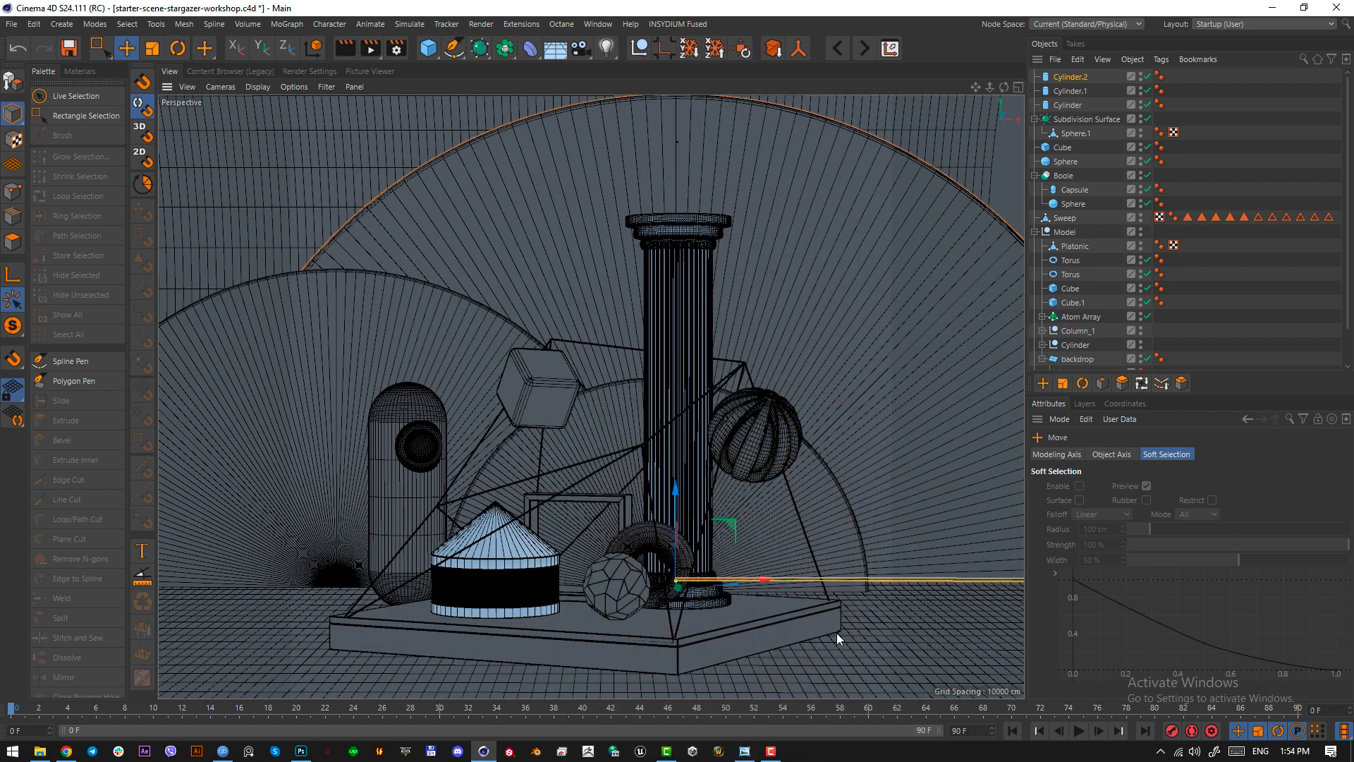
key(t)
drag(811, 641, 777, 650)
key(e)
drag(742, 581, 753, 582)
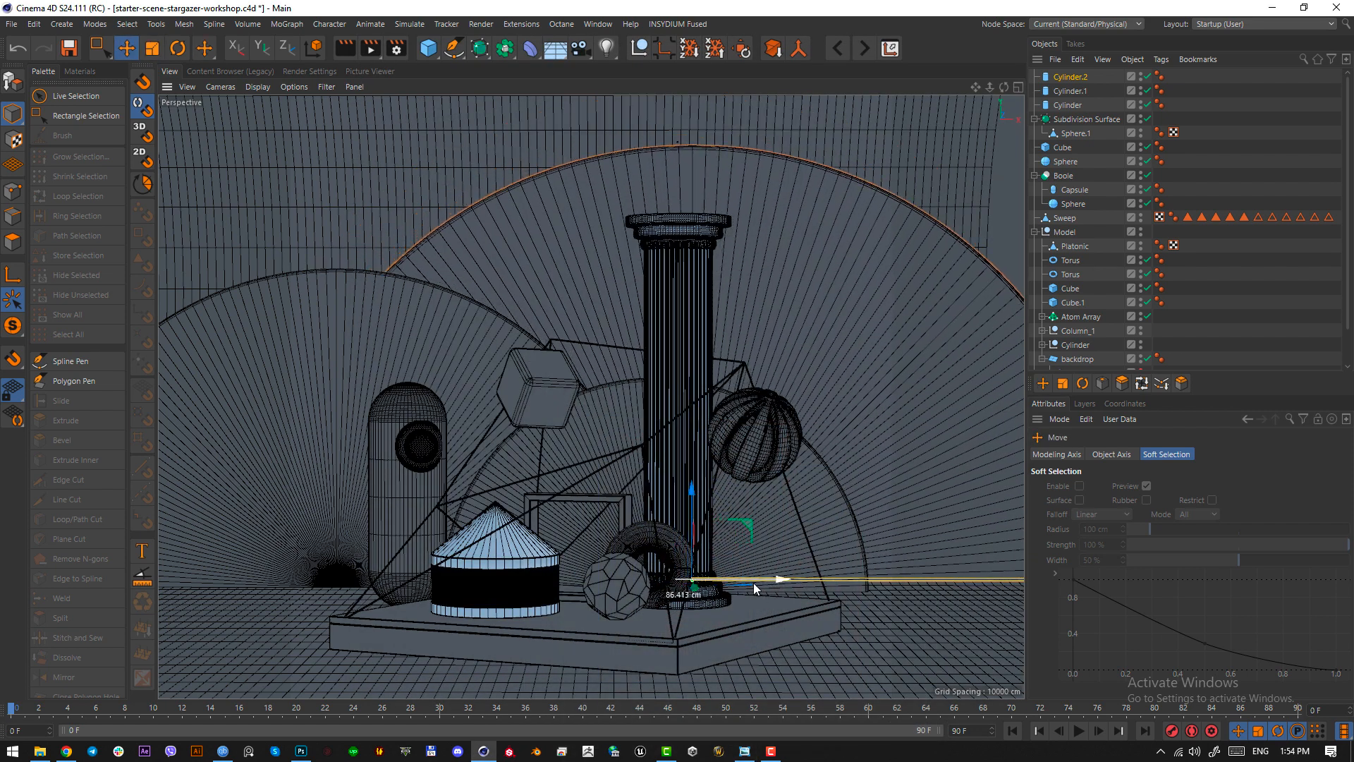
- Duplicate the large half disc behind and to the left, and move the two rearmost half discs about 192 cm forward
key(F2)
drag(636, 409, 636, 373)
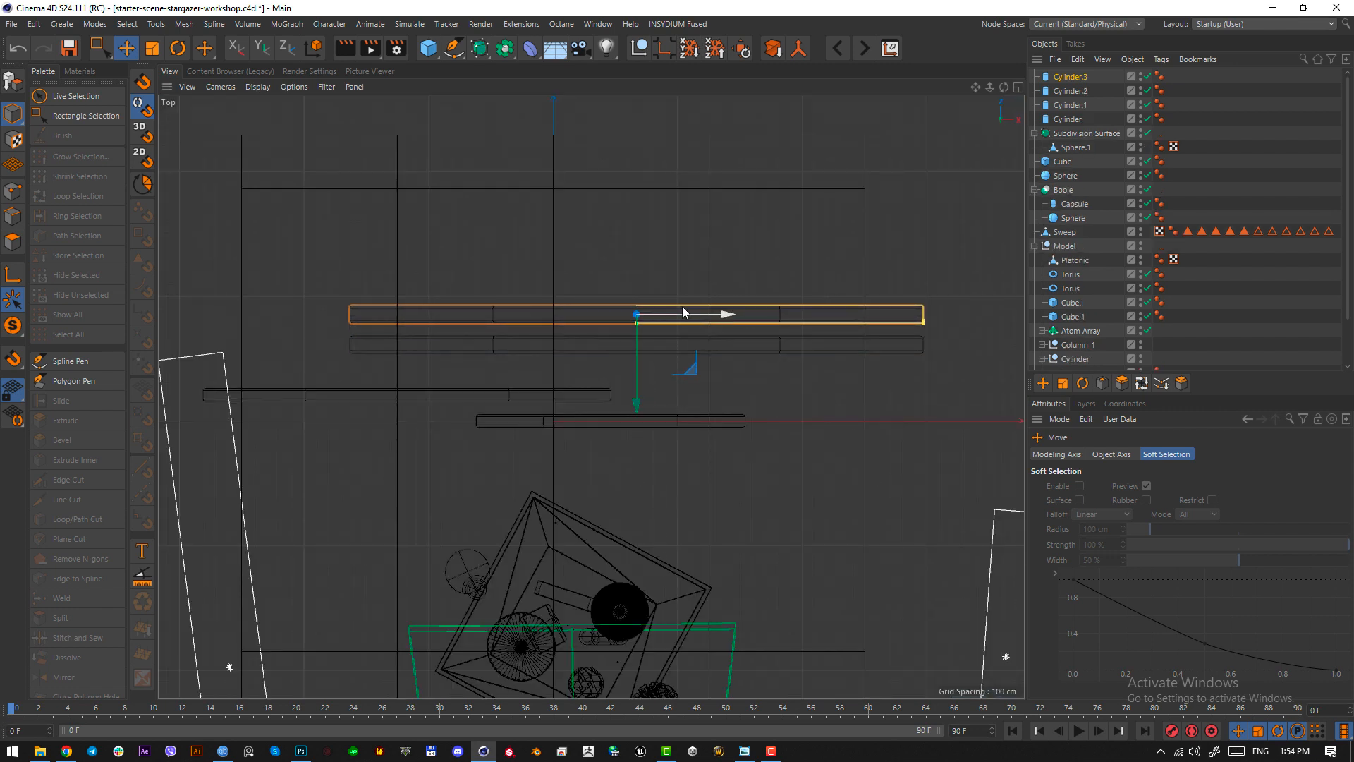
drag(674, 315, 488, 317)
drag(446, 360, 443, 346)
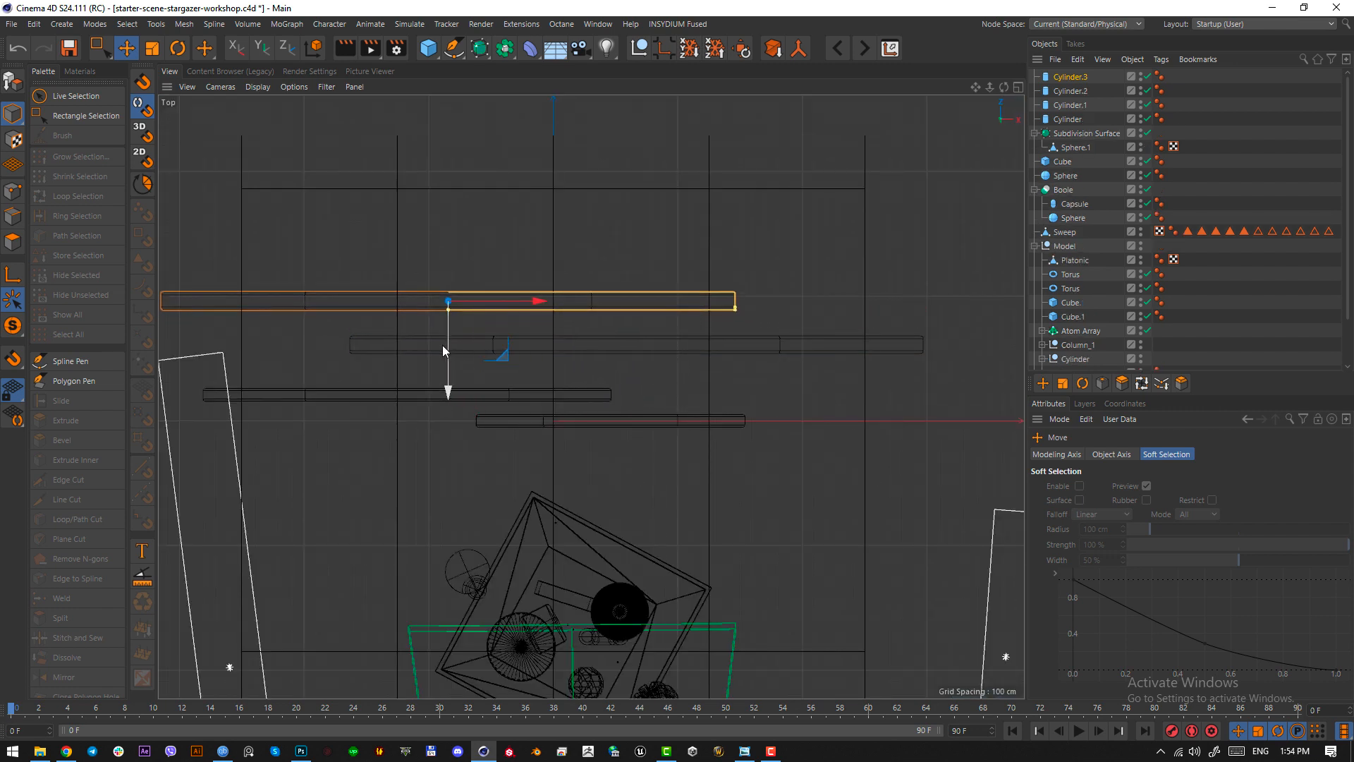
shift+click(641, 337)
drag(539, 363, 540, 387)
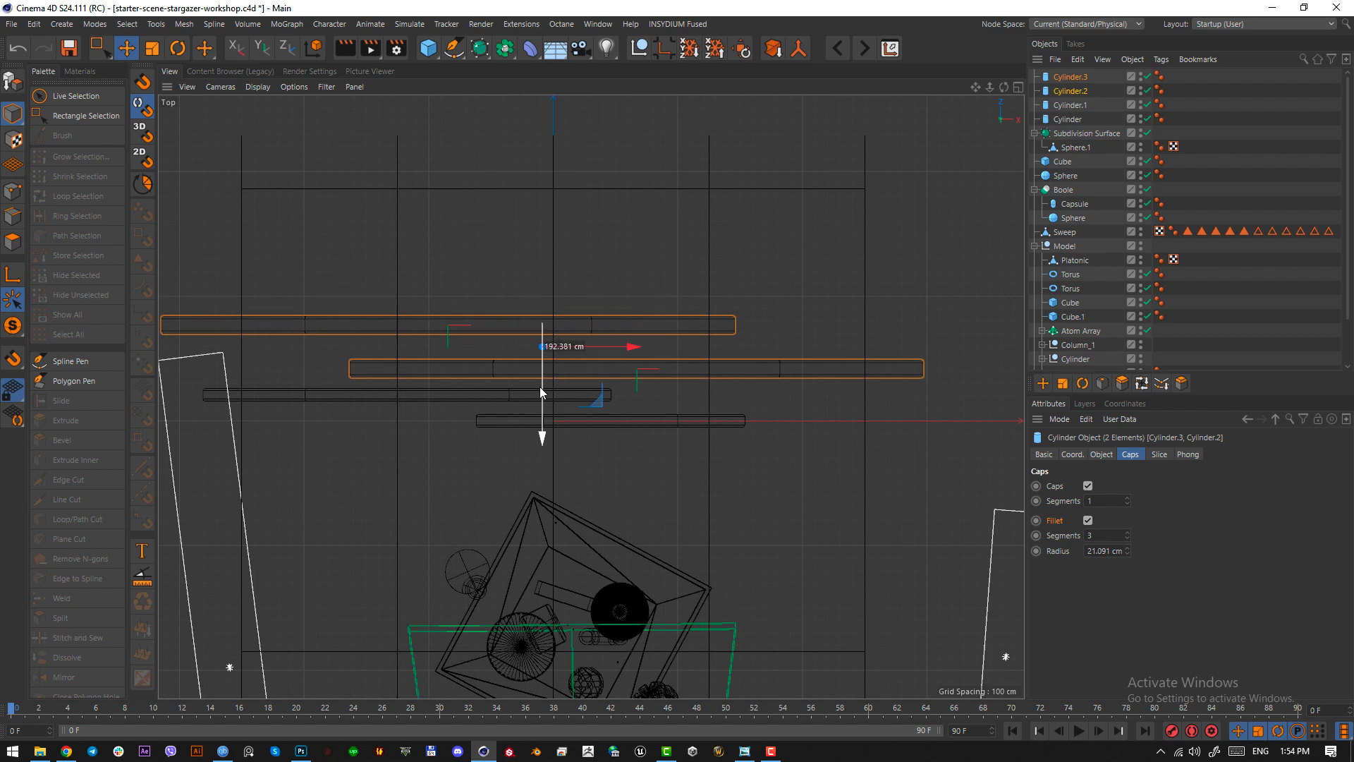
- Bring the rearmost half disc slightly forward and scale it up until it fills most of the backdrop
click(645, 328)
drag(448, 359, 444, 374)
key(F1)
key(t)
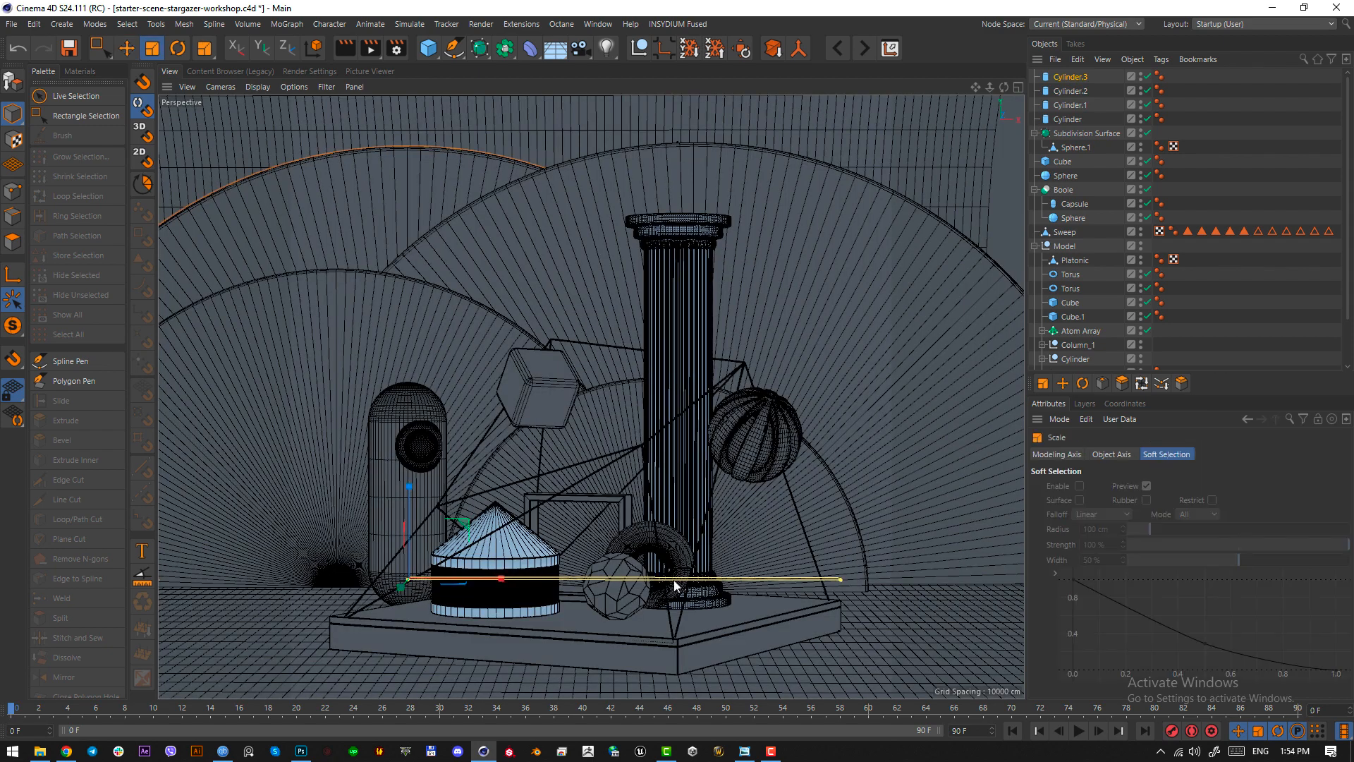
drag(539, 472, 966, 452)
- Duplicate the front left half disc upward and scale the copy down to a radius of about 237 cm
click(823, 361)
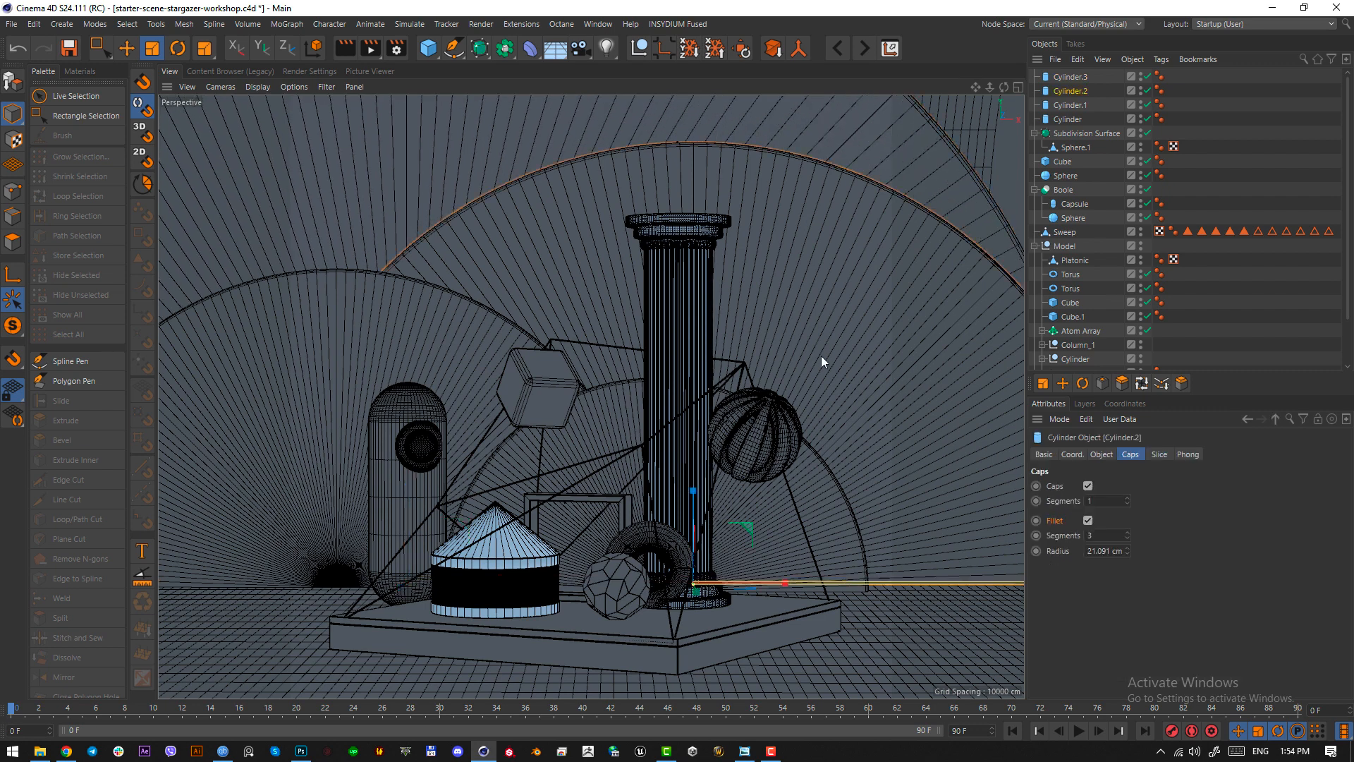
click(413, 303)
key(e)
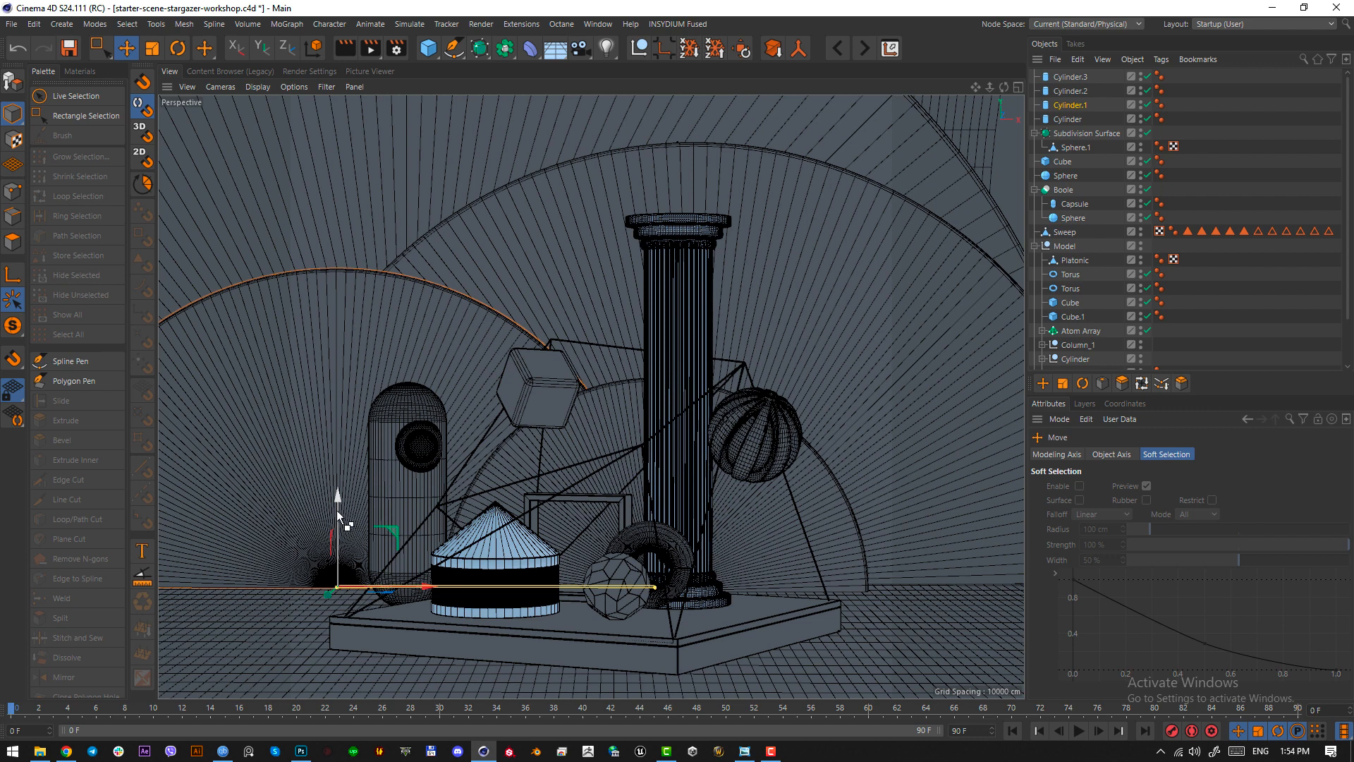
ctrl+drag(336, 510, 339, 176)
key(t)
drag(607, 423, 223, 476)
- Turn off slicing on the small copy to make it a full disc and move it to the right
click(1086, 76)
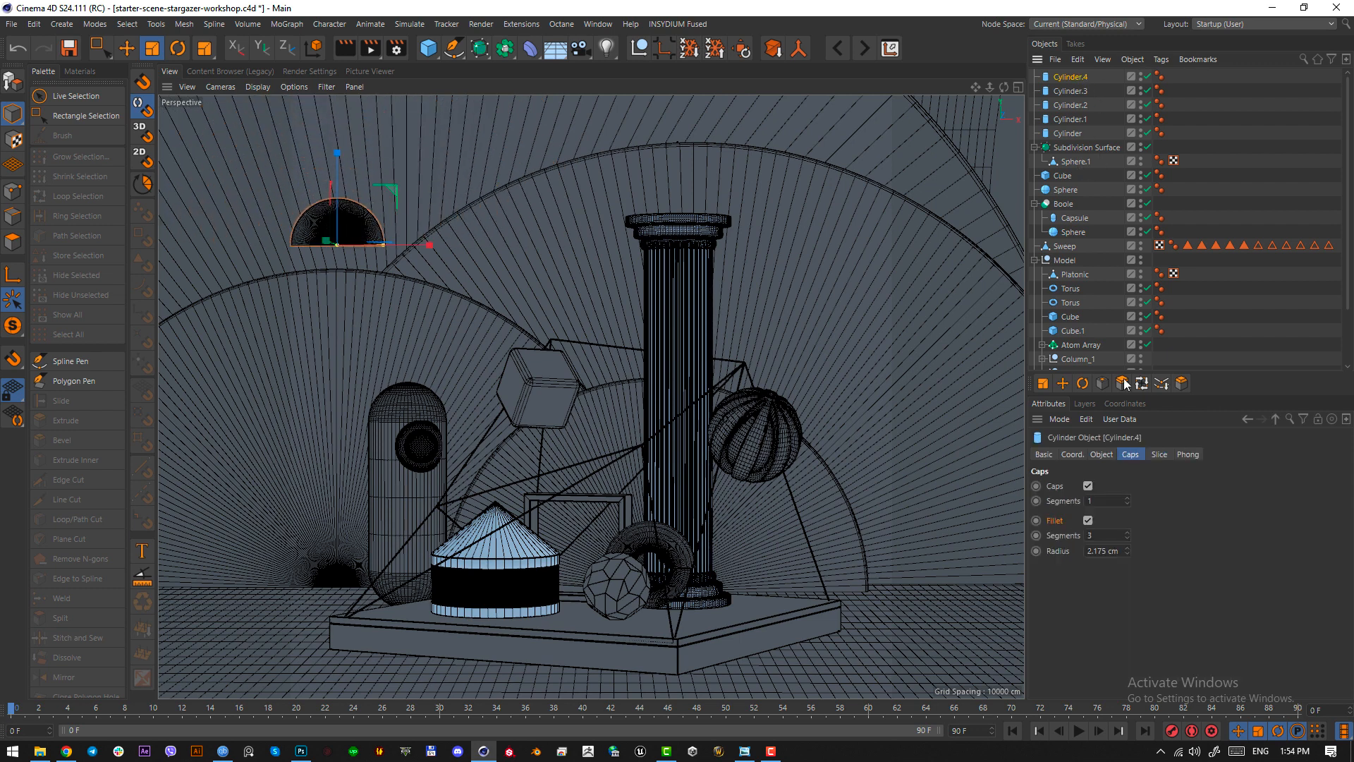
click(1155, 455)
click(1097, 486)
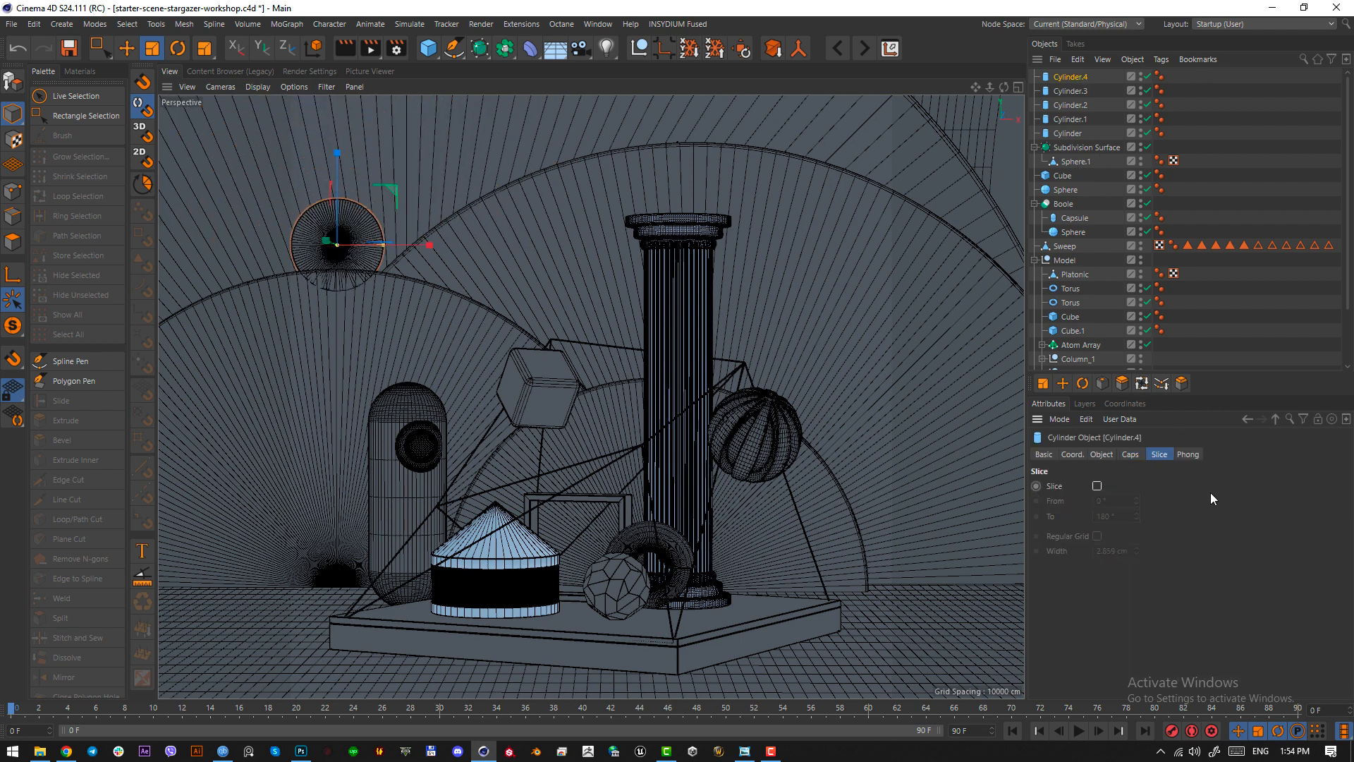
click(1103, 454)
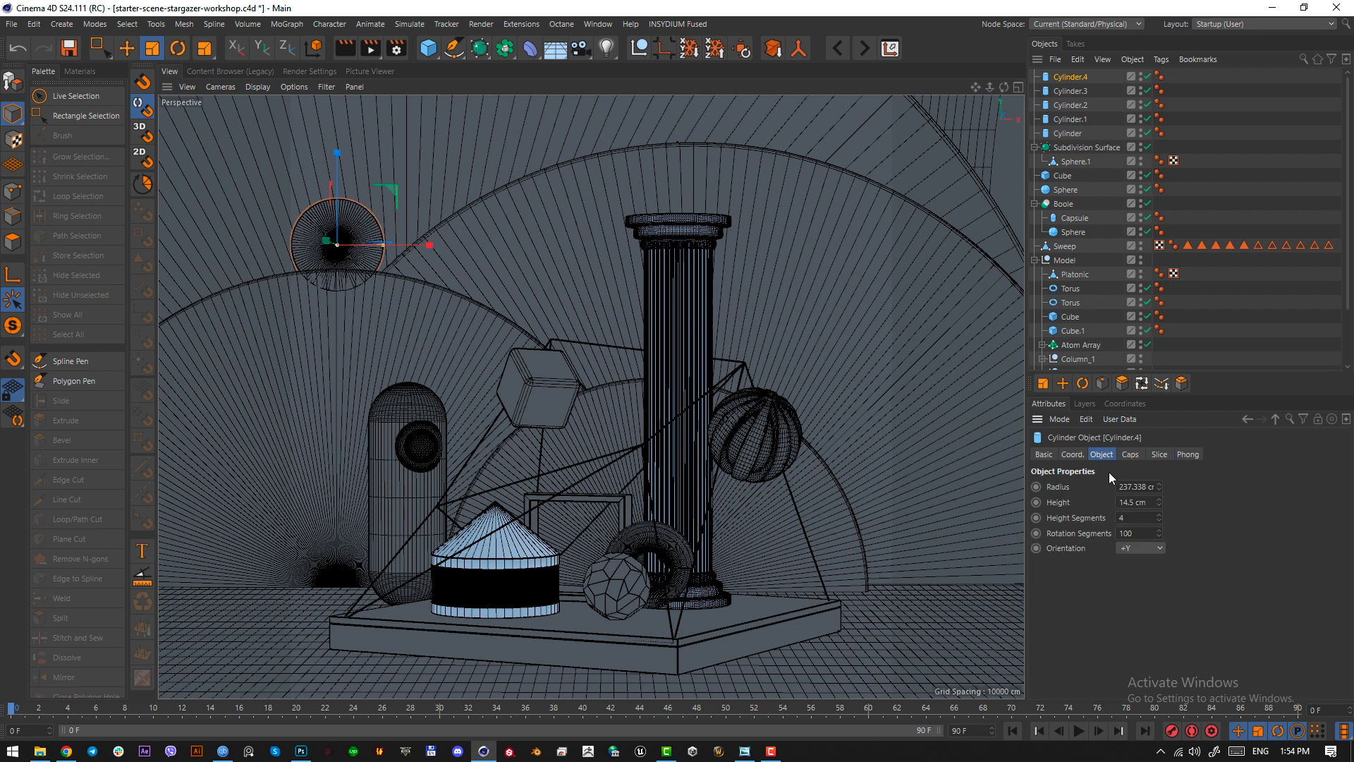
key(e)
drag(416, 245, 539, 250)
- Set the small disc's fillet radius to 7.25 cm and its height to 50 cm
click(1068, 77)
click(1130, 455)
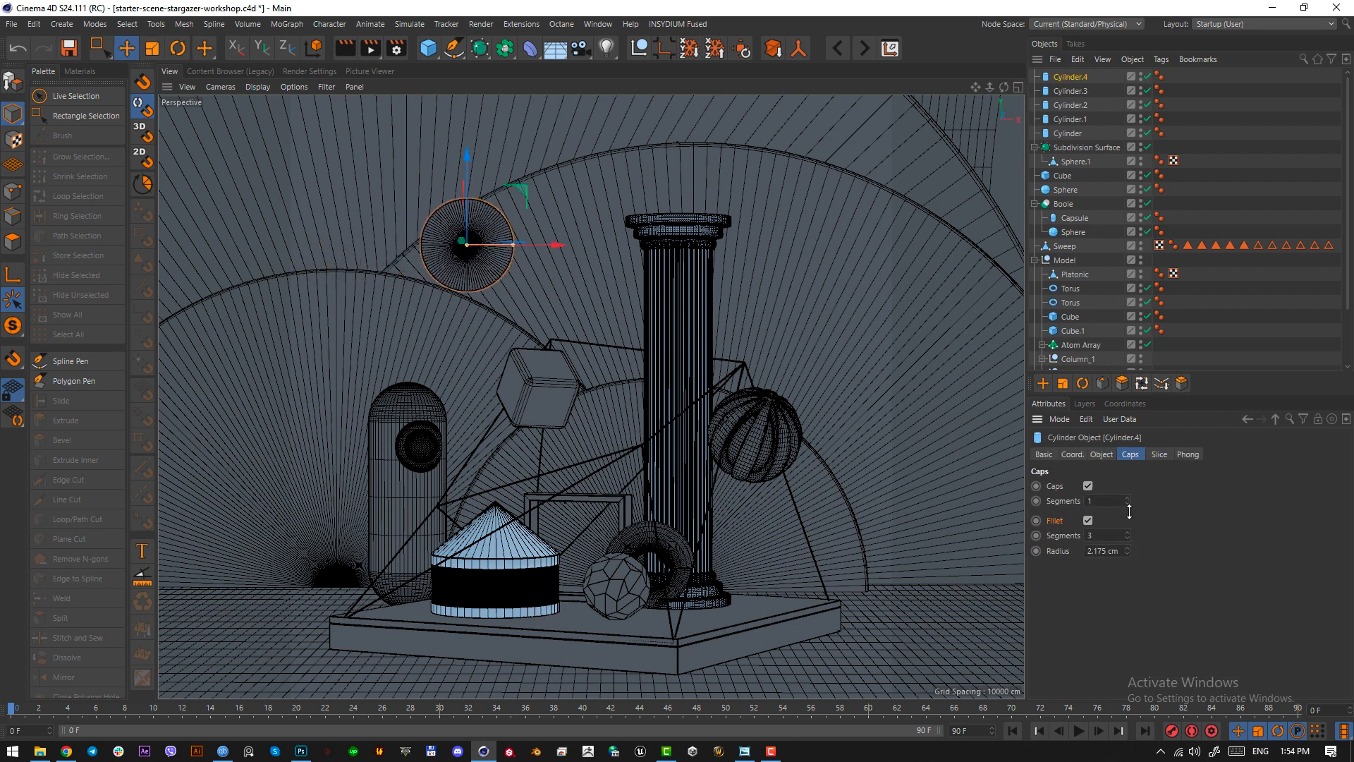
double_click(1111, 551)
text(7.25)
key(Return)
click(1102, 455)
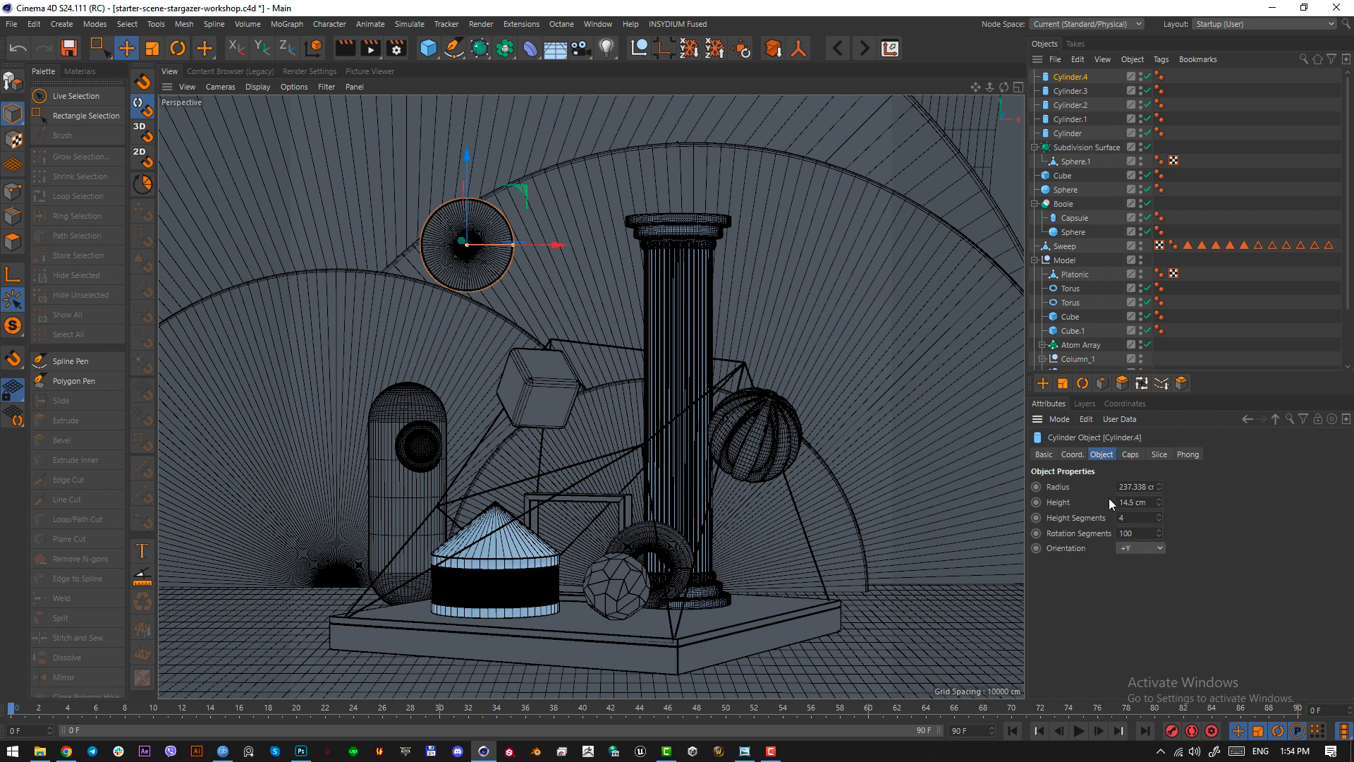
double_click(1144, 503)
text(50)
key(Return)
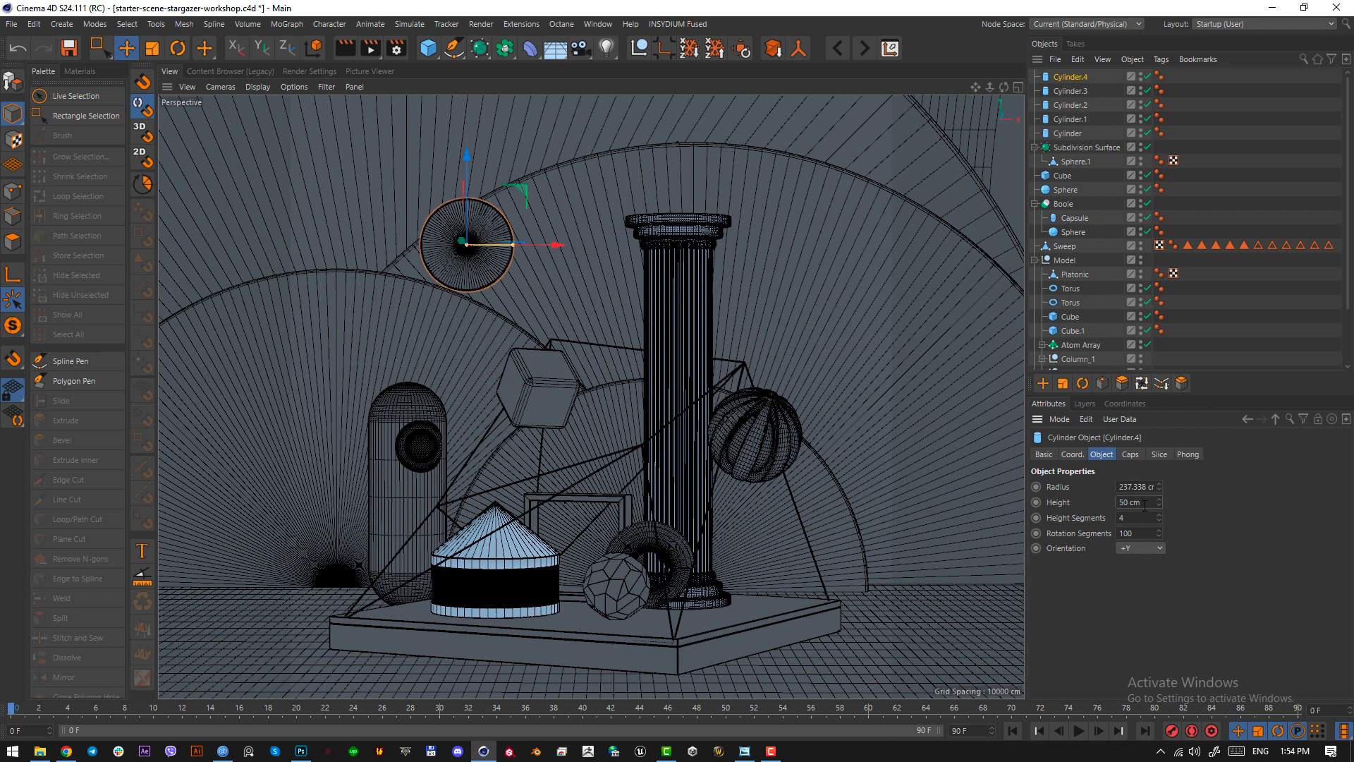
- Scale the small disc down to a radius of about 208 cm and shift it slightly down and about 116 cm right
key(F2)
key(F1)
key(t)
drag(633, 345, 540, 345)
key(e)
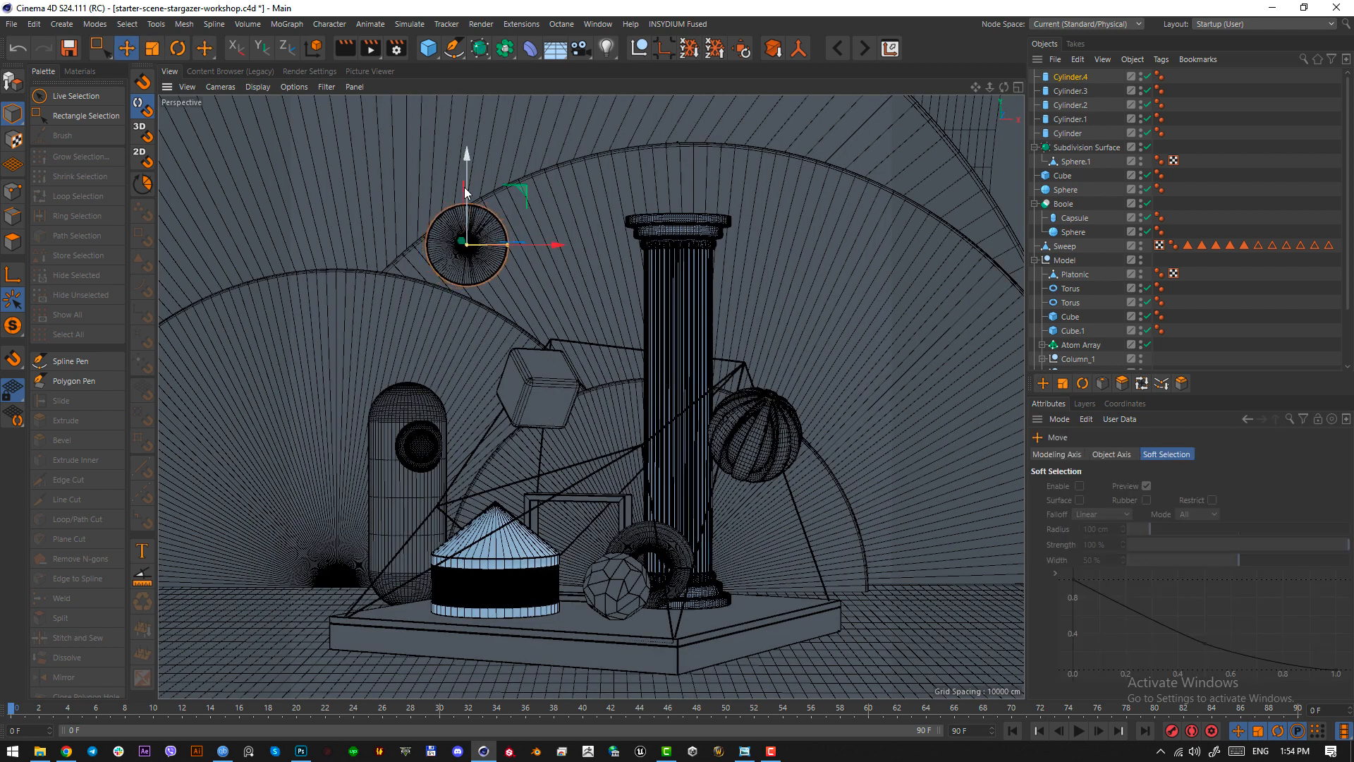
drag(466, 188, 470, 200)
drag(559, 252, 574, 254)
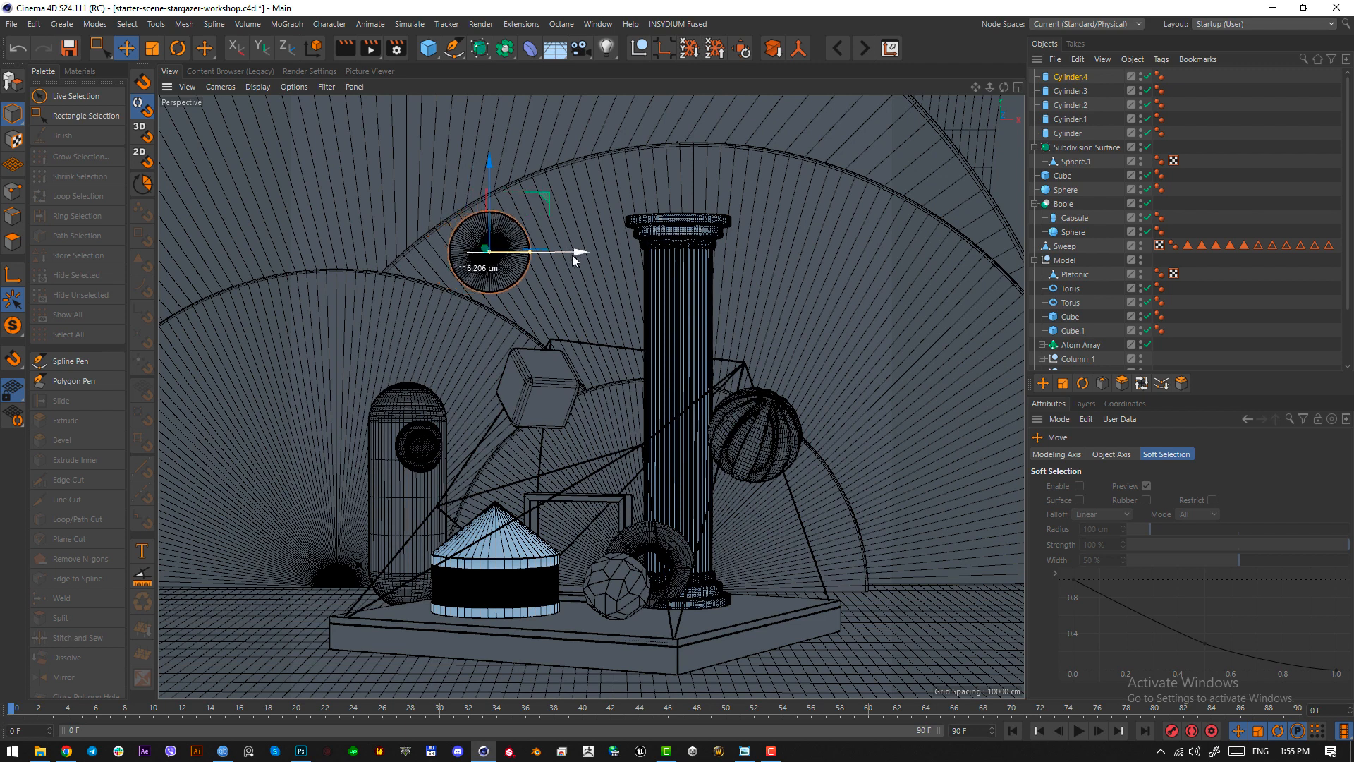
- Lower the small disc a little more and duplicate it up and to the left
drag(505, 181, 505, 205)
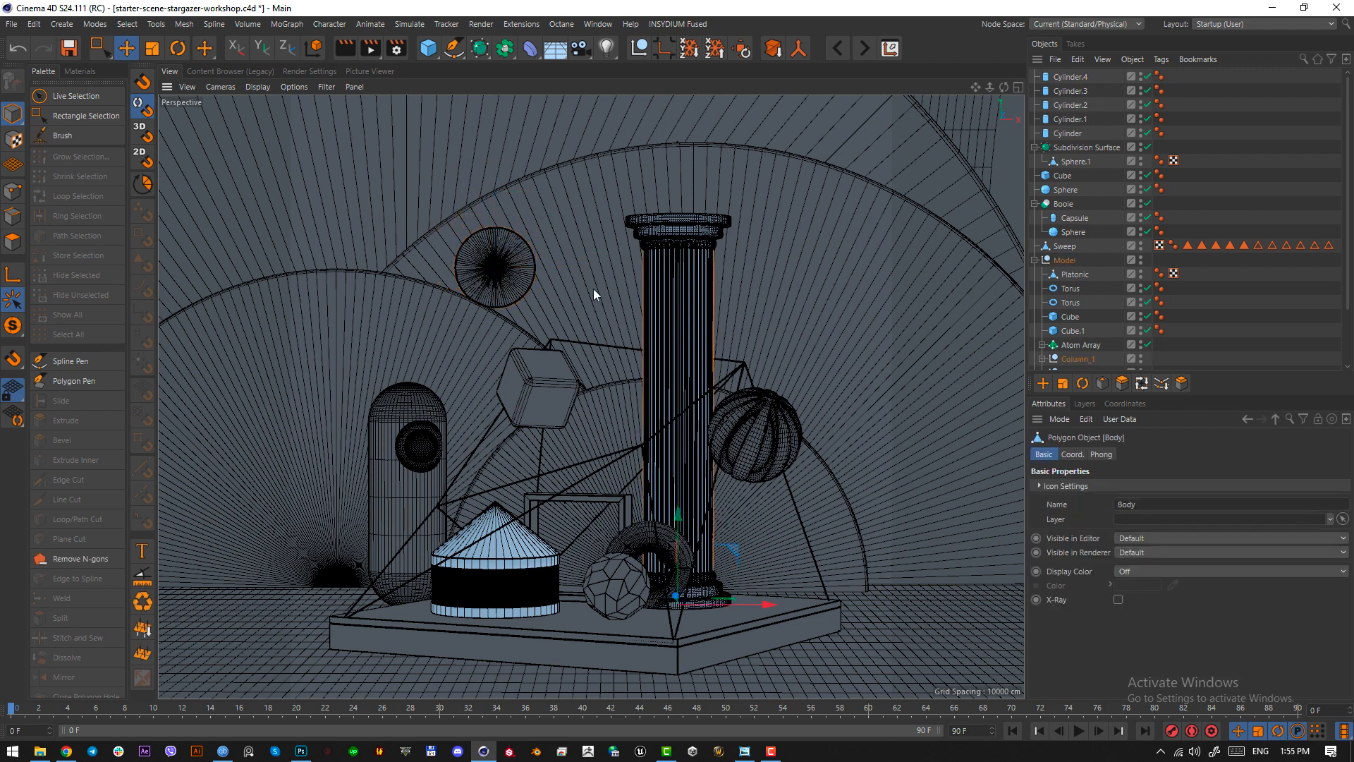
drag(582, 268, 580, 273)
drag(510, 205, 426, 173)
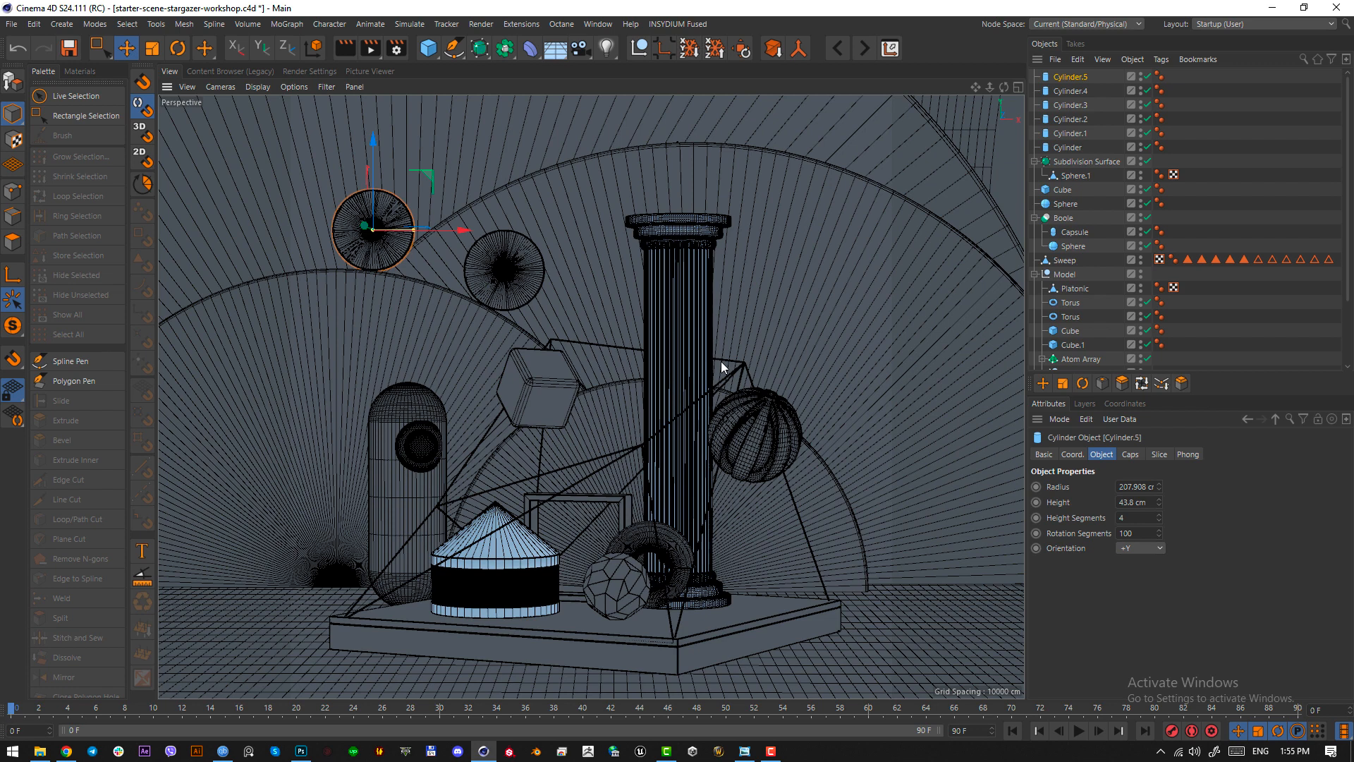
- Following the reference, duplicate the middle small disc to the right of the column, lower the copy and bring it forward to the front half disc
click(512, 268)
click(745, 752)
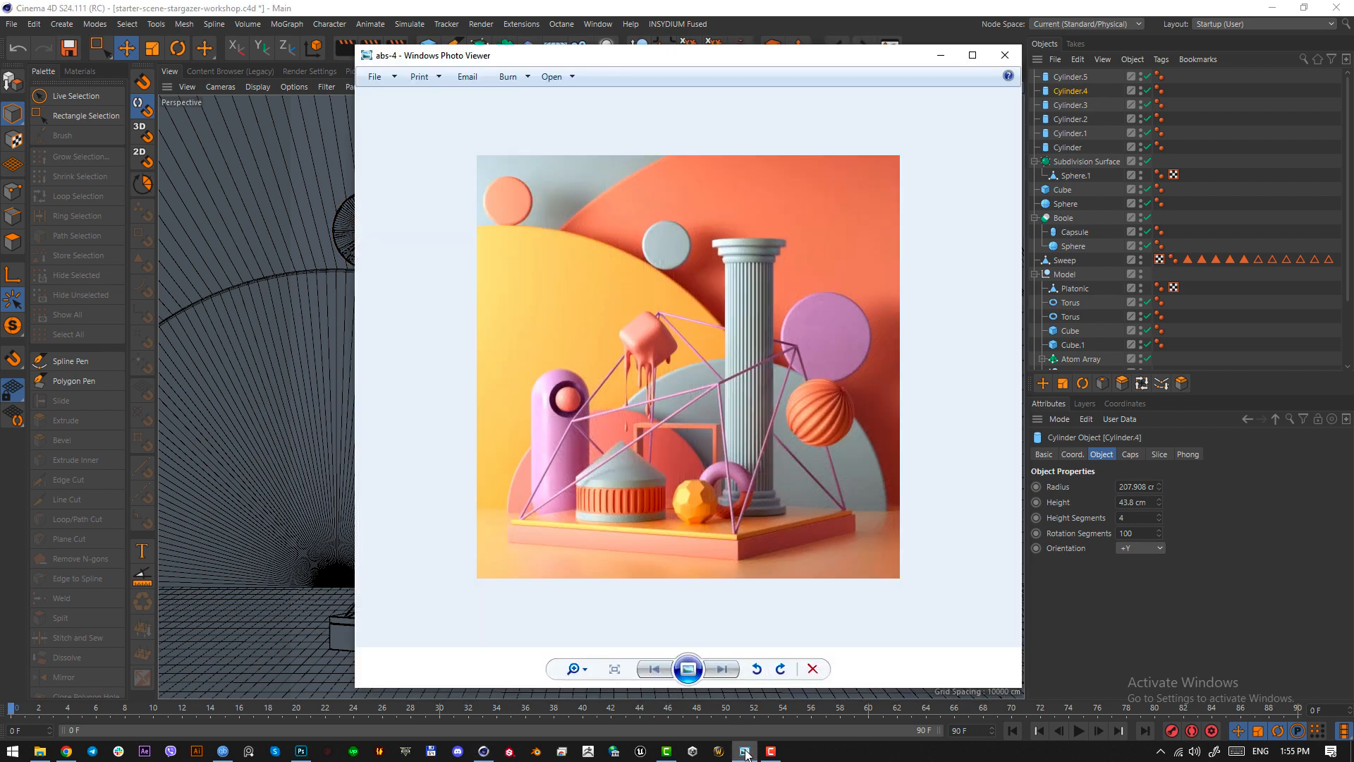
click(745, 752)
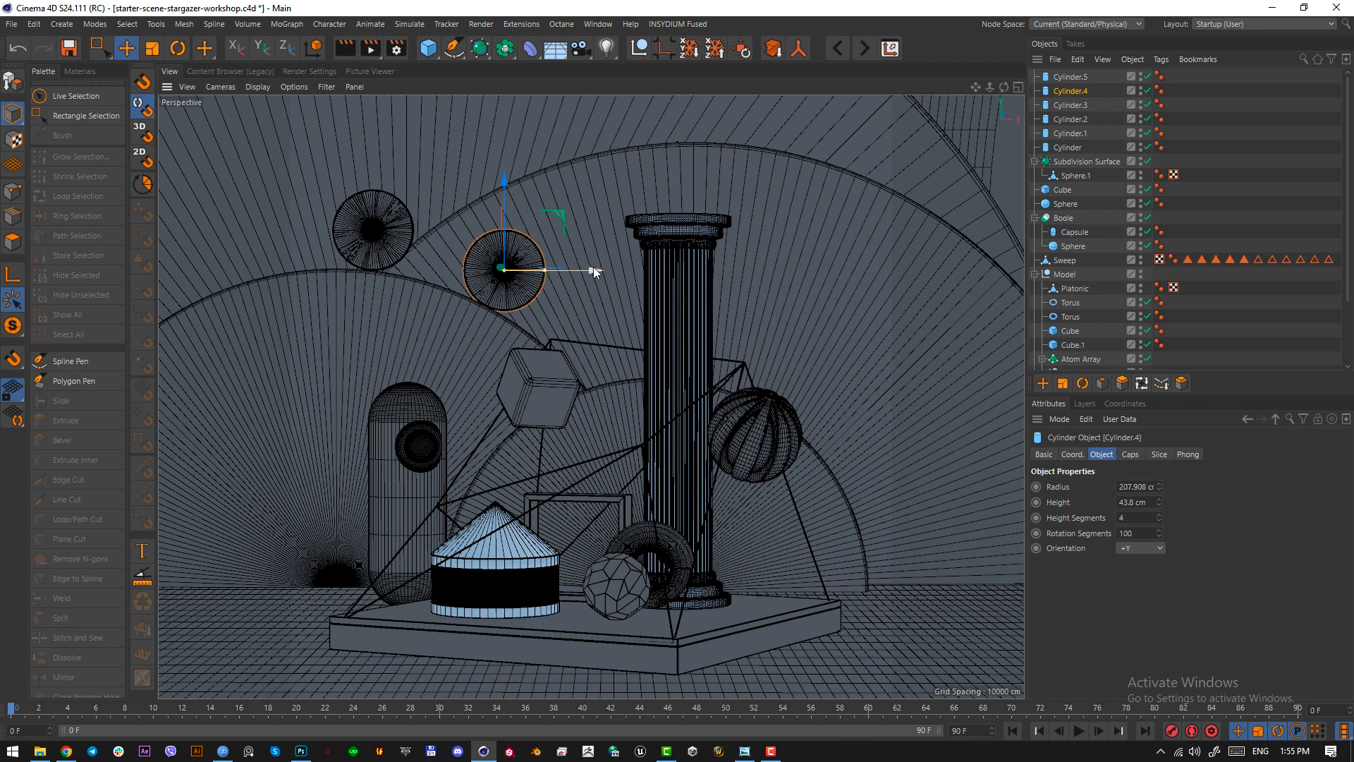
ctrl+drag(594, 268, 883, 270)
drag(802, 193, 820, 308)
key(F2)
drag(713, 421, 706, 464)
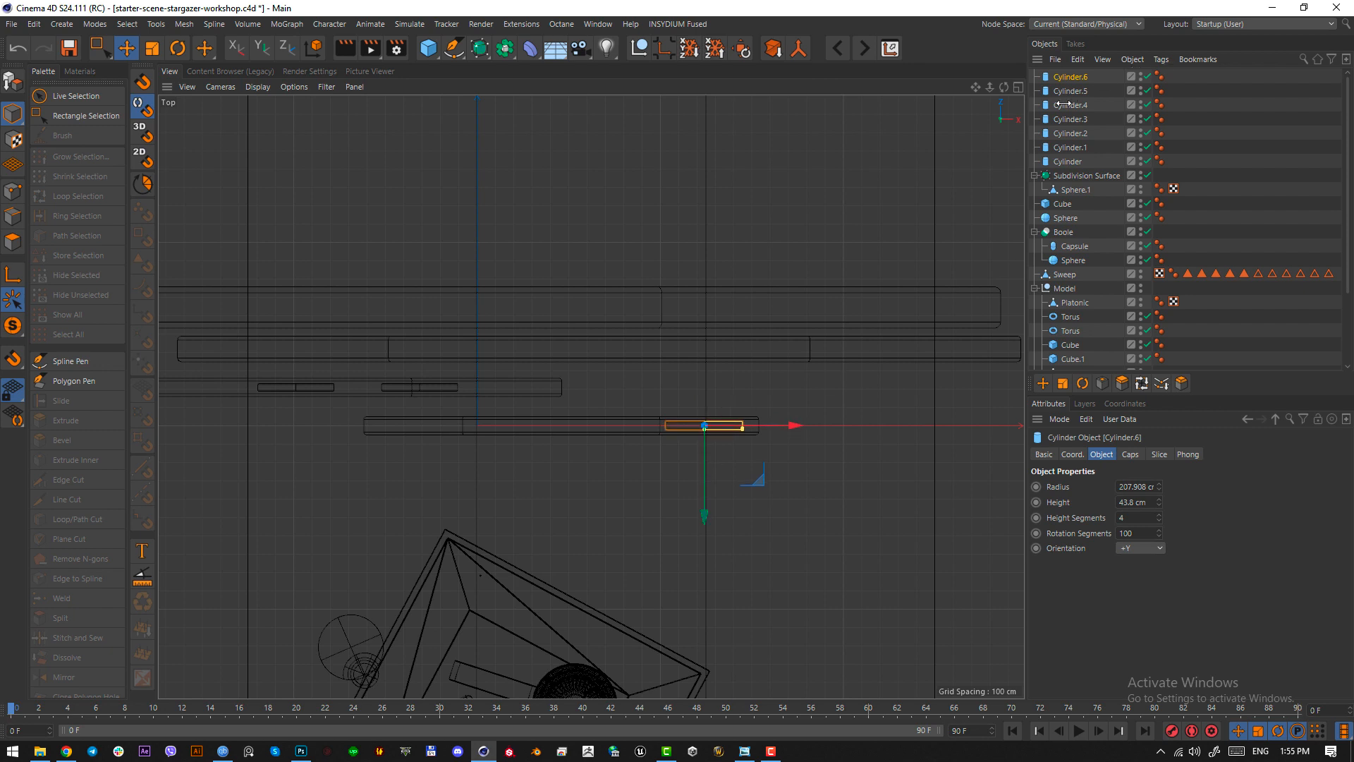
- Set the height of all three small discs to 60 cm
shift+click(1065, 104)
key(F1)
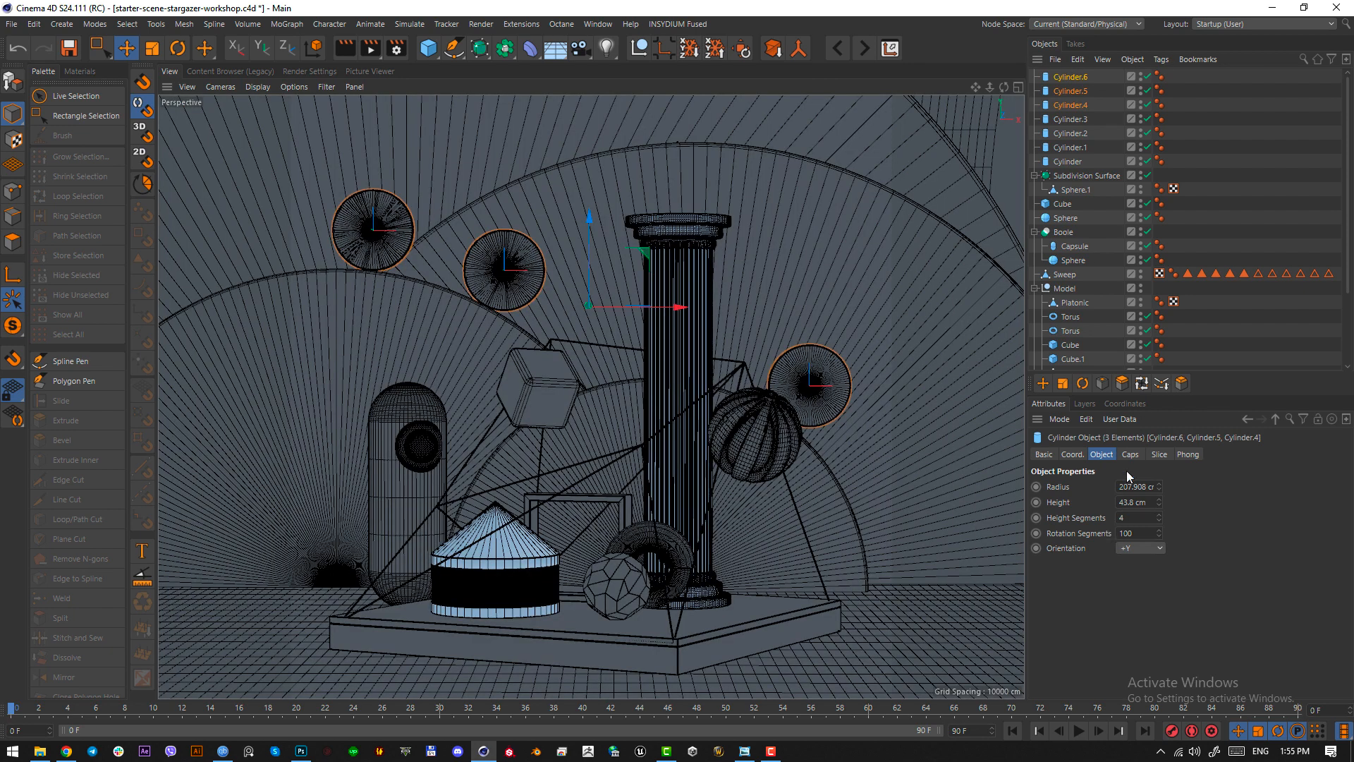
click(1134, 502)
text(60)
key(Return)
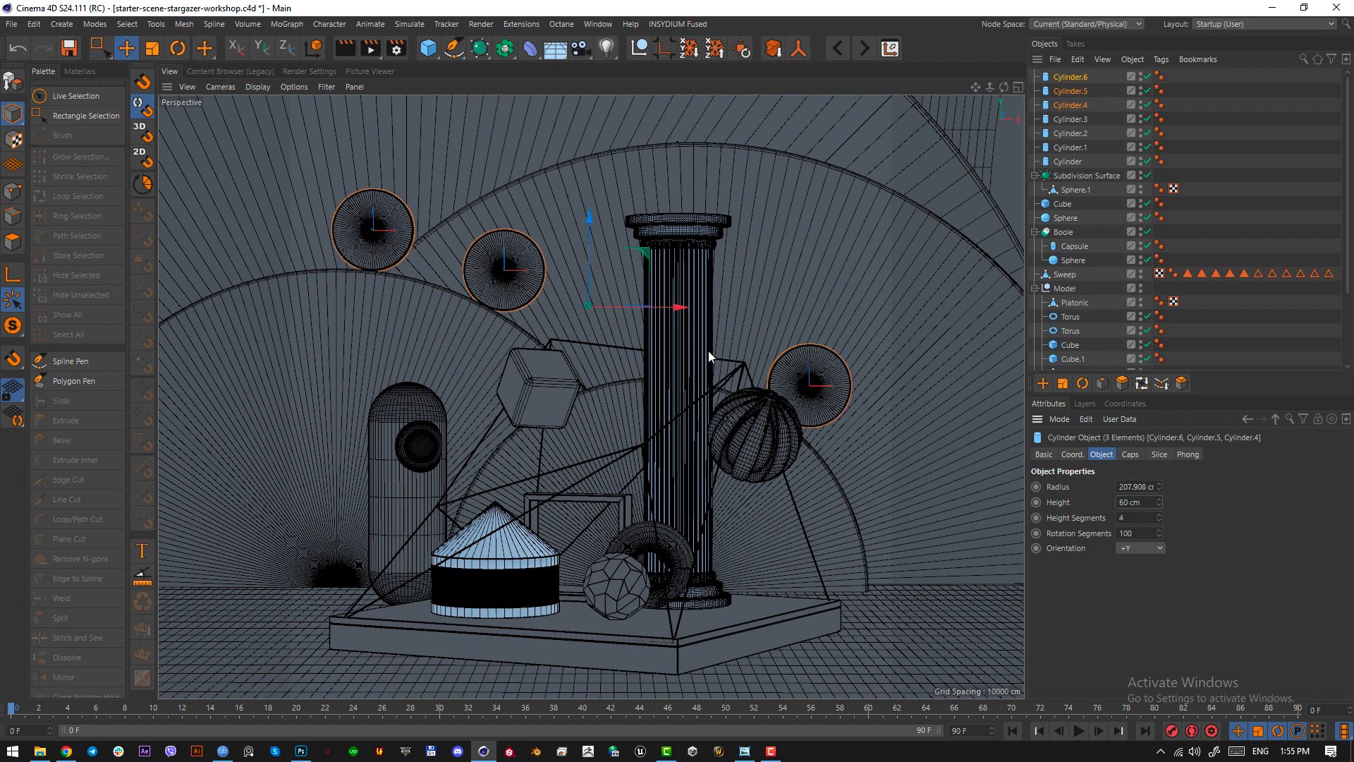
- Save the scene file and bring up its list of materials
key(ctrl+s)
click(79, 71)
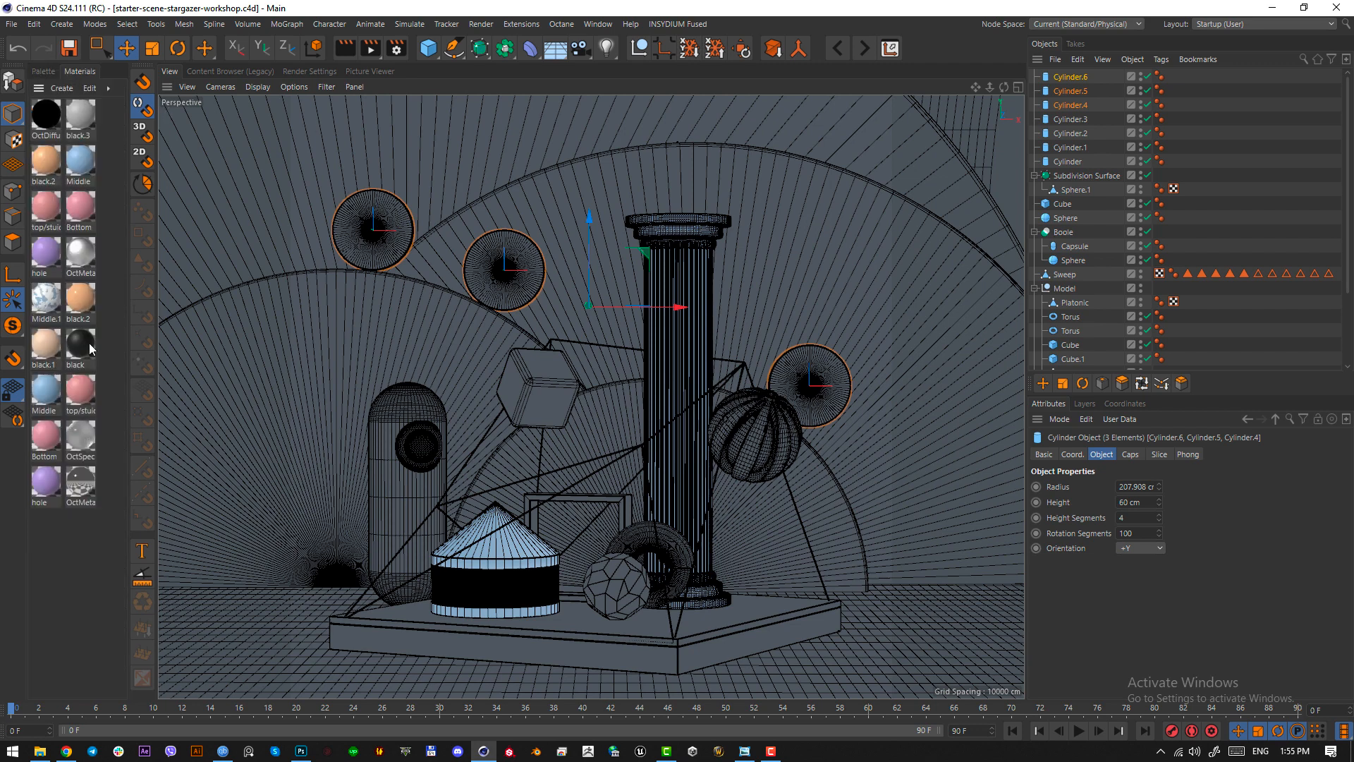
- Consult the abs-4 reference, open the Octane Live Viewer and dock it between the perspective viewport and the object list, keeping the materials list narrow
click(65, 577)
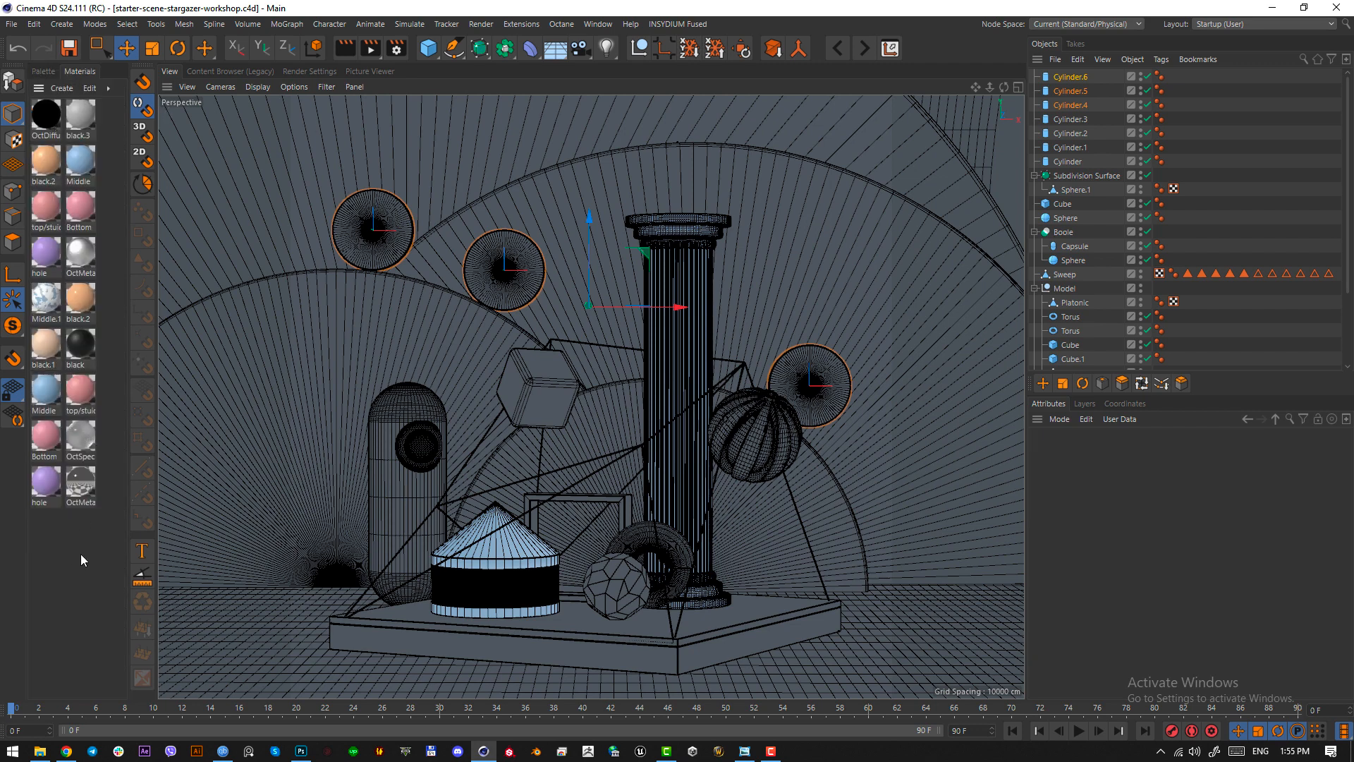
click(742, 752)
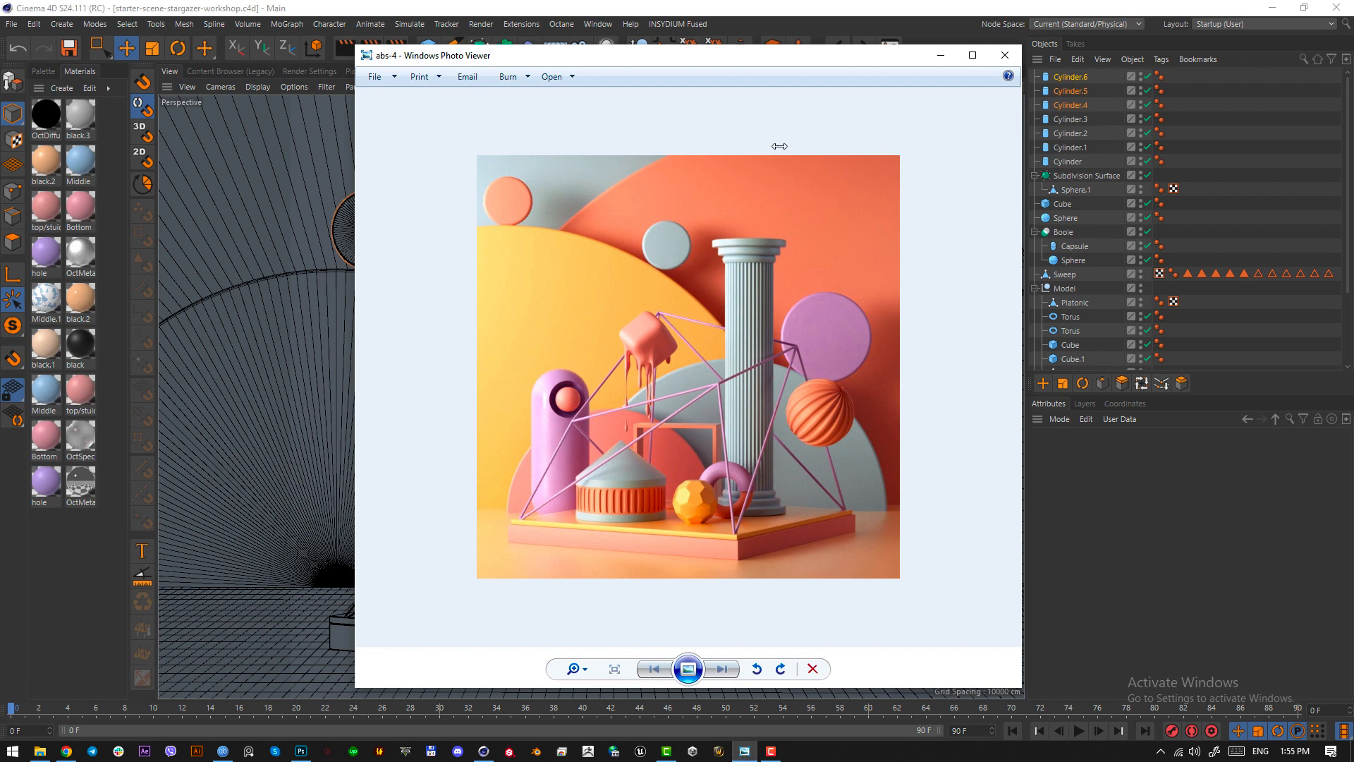
click(940, 55)
click(561, 24)
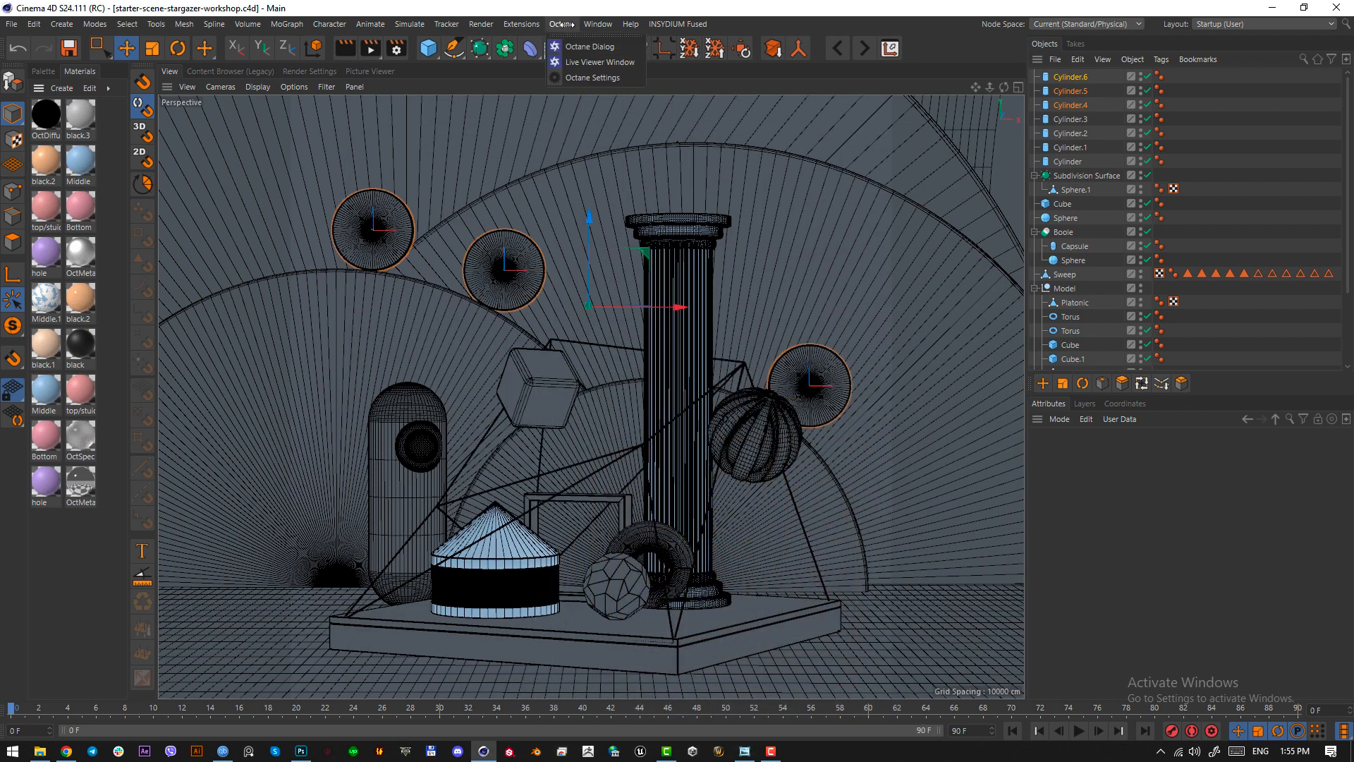
click(592, 61)
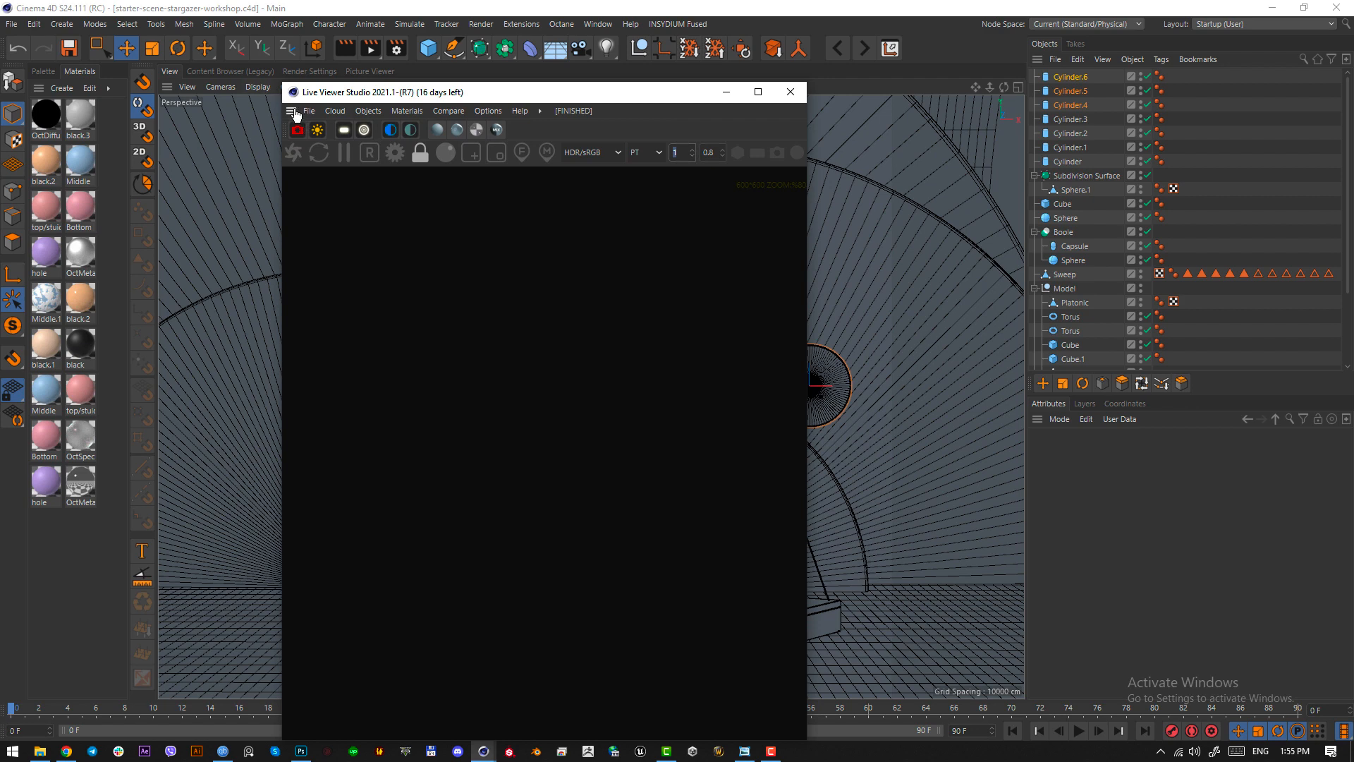
drag(291, 111, 971, 379)
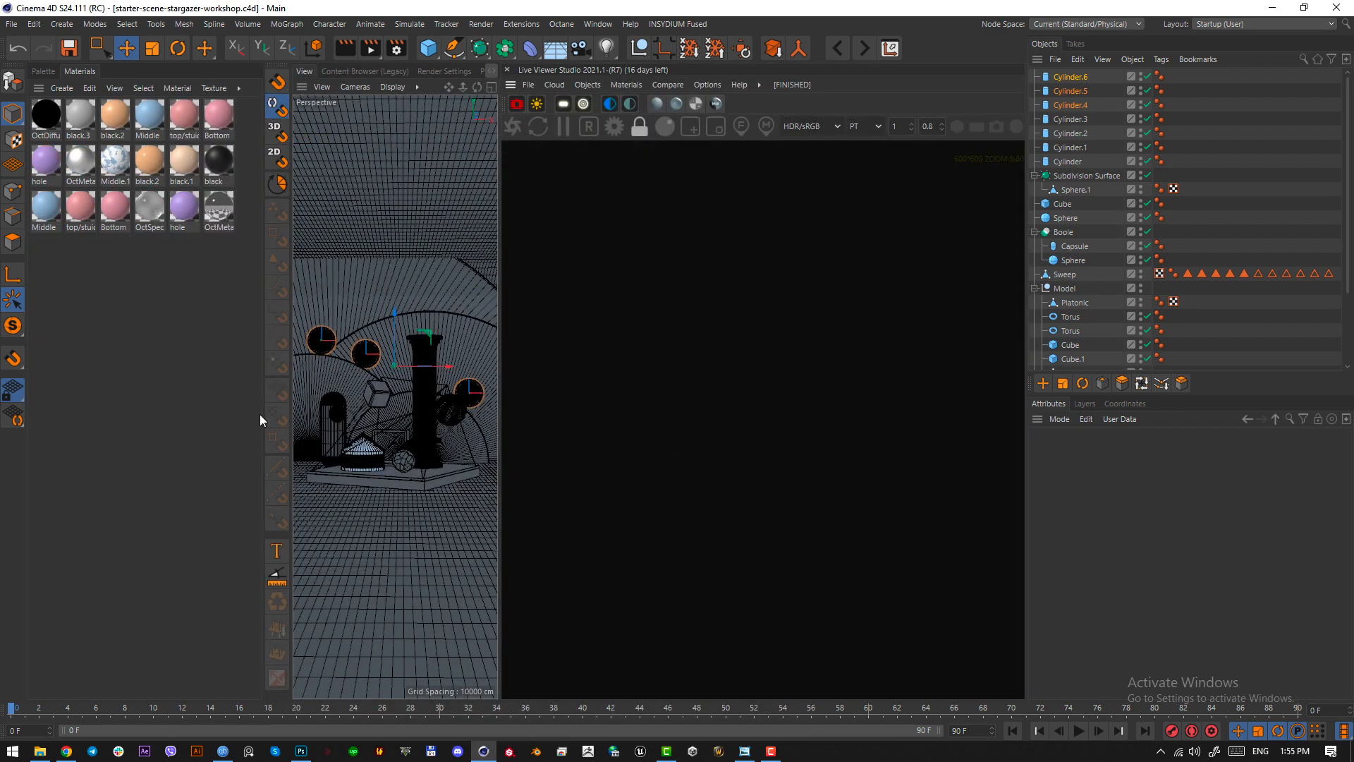
drag(259, 413, 130, 413)
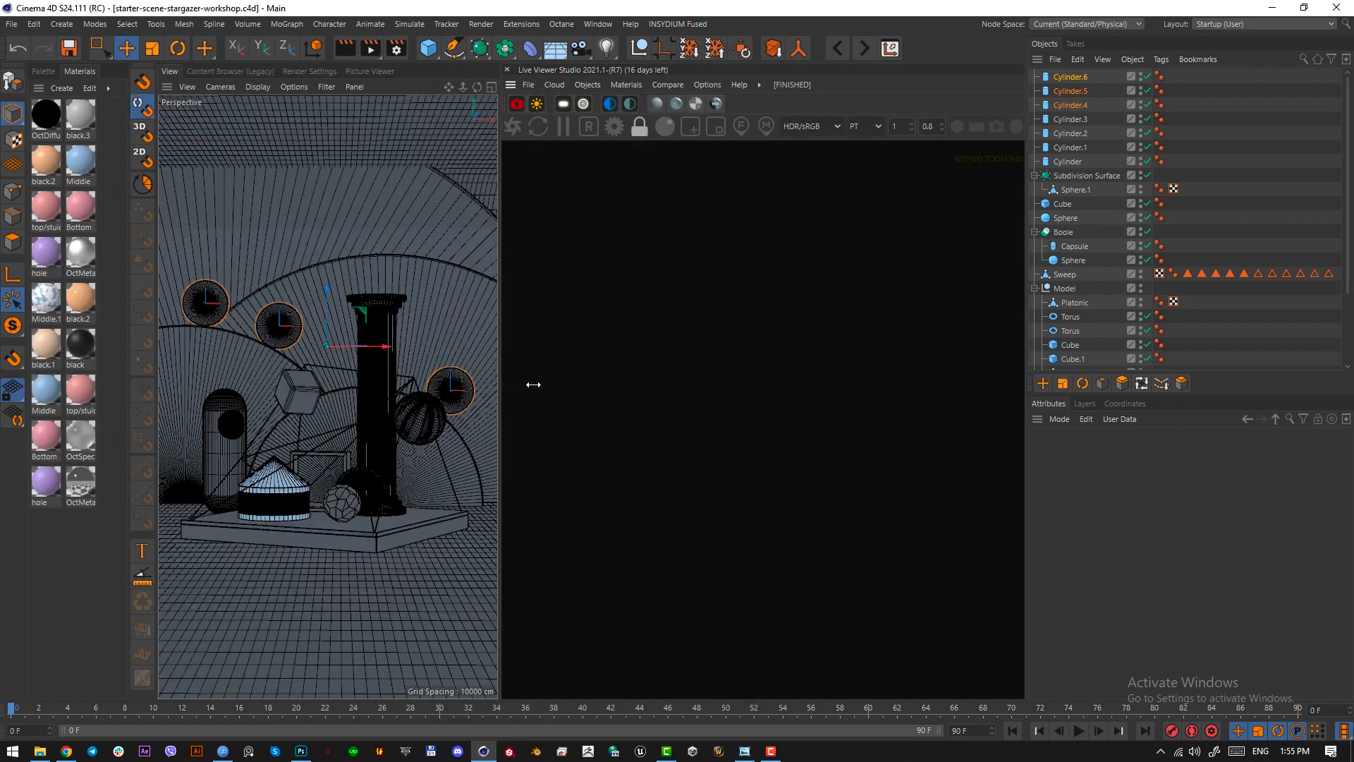
- Set the path tracing kernel's maximum samples to 500 in the Octane settings
click(613, 127)
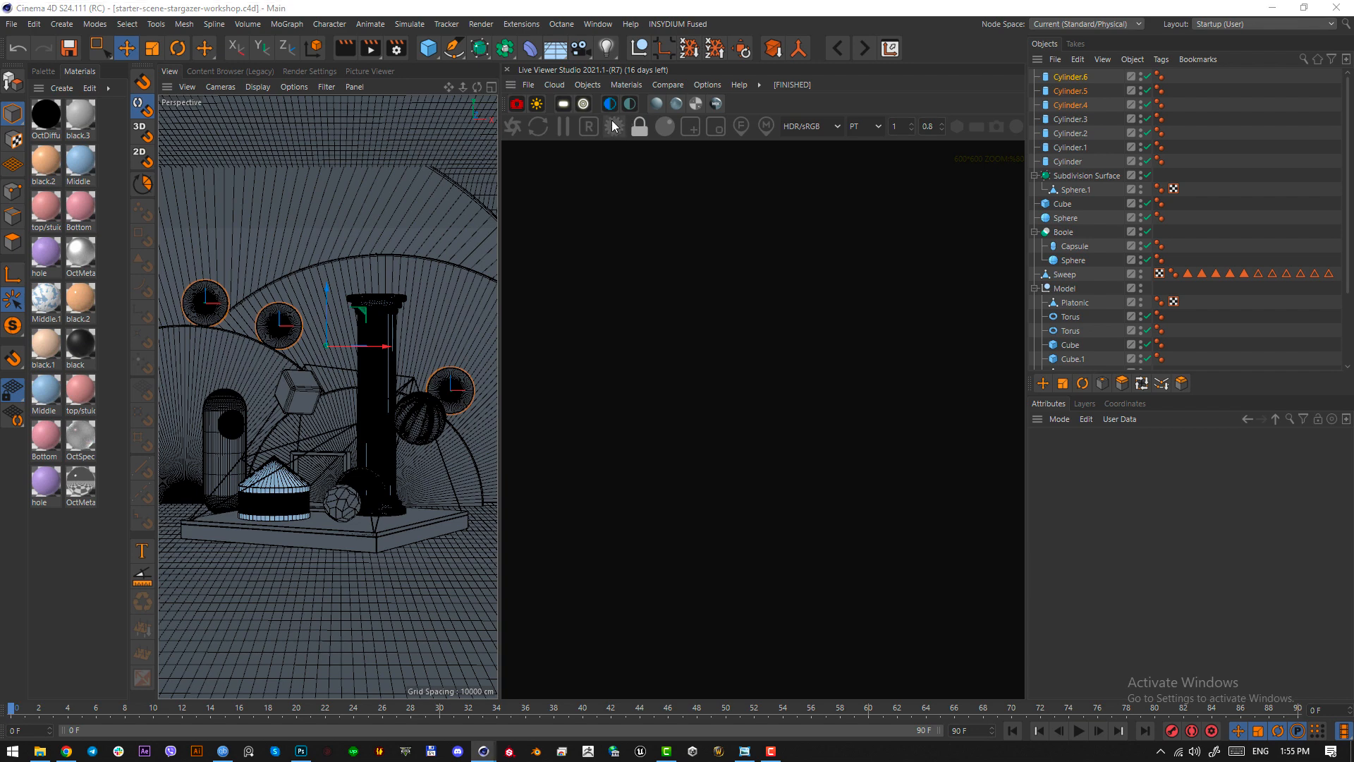
drag(126, 27, 299, 158)
drag(446, 407, 622, 608)
click(284, 221)
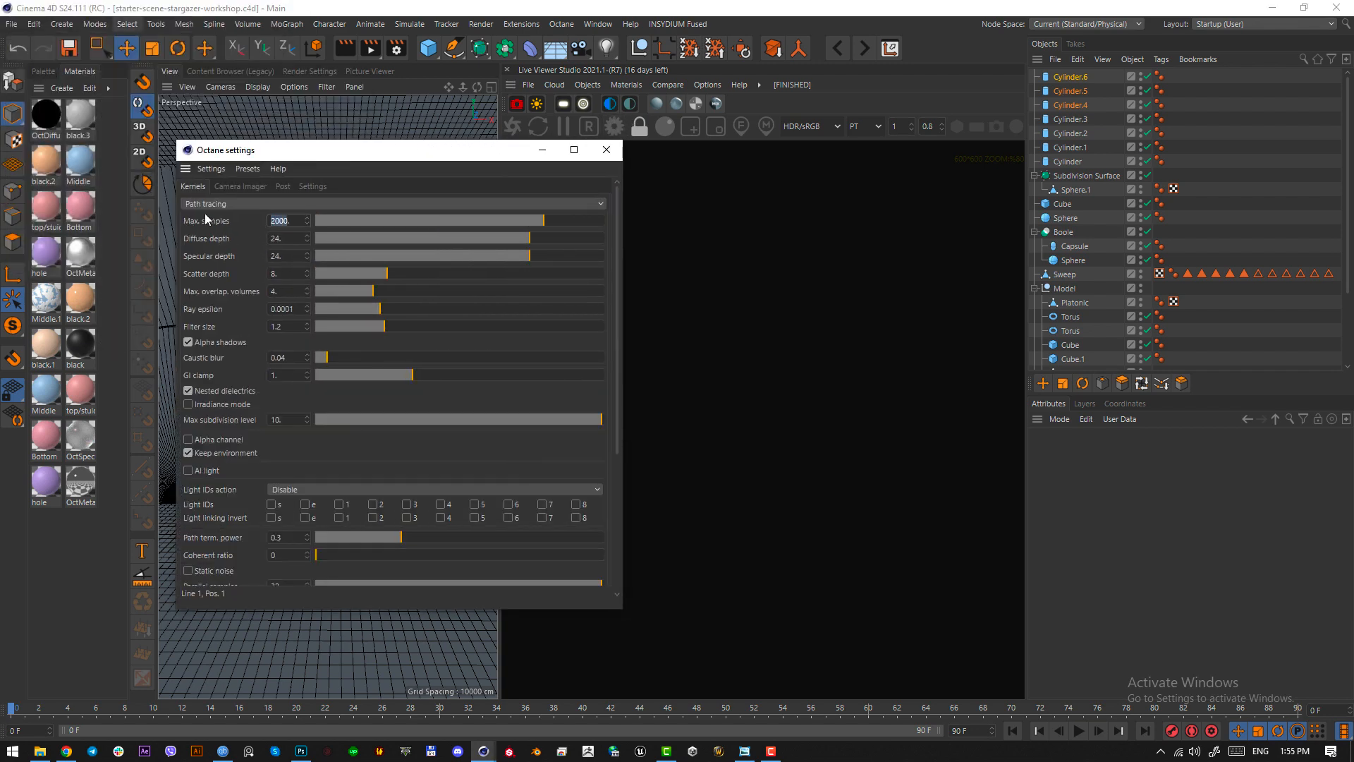
text(500)
key(Return)
- Set the camera imager denoiser's minimum samples to 20 and maximum interval to 40, and close the Octane settings
click(252, 188)
click(227, 207)
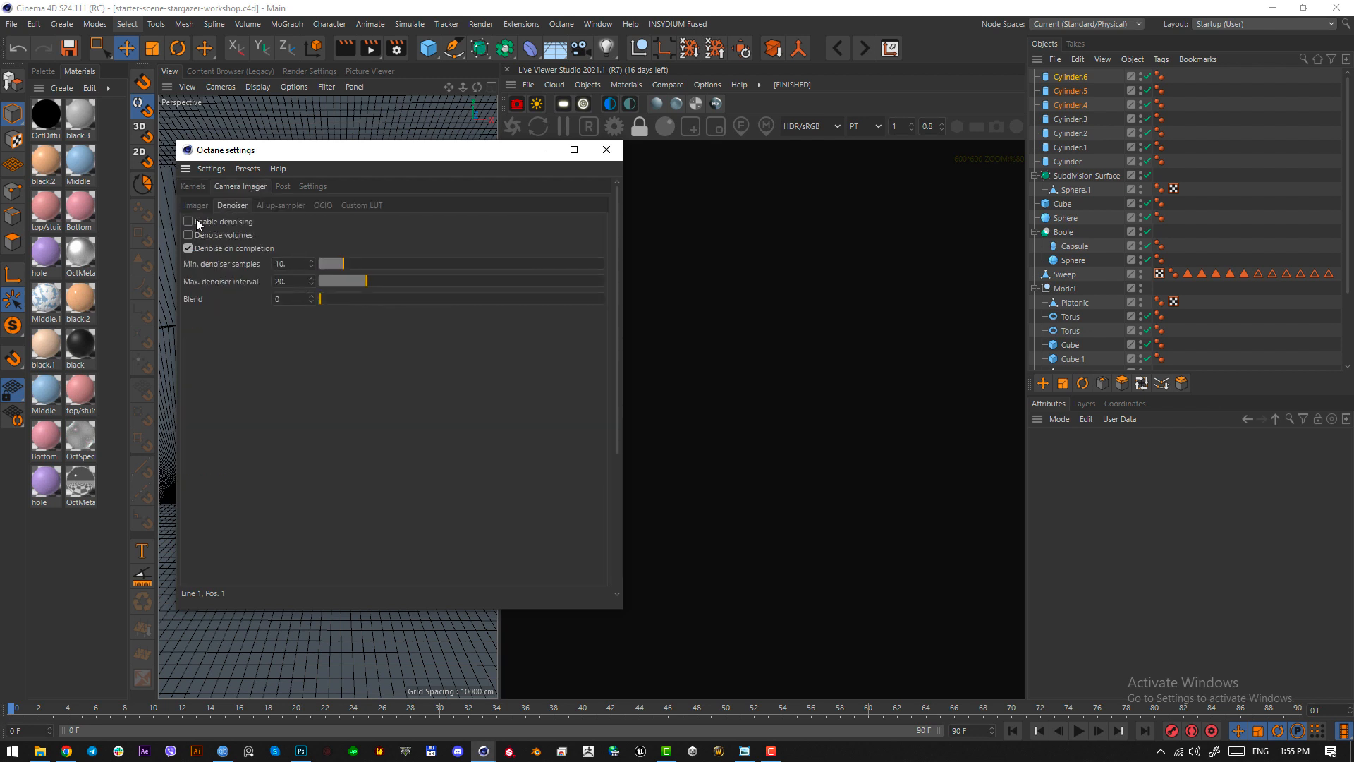
click(283, 262)
text(20)
key(Tab)
text(40)
key(Return)
click(606, 150)
- Show the Spectral AI denoiser settings of the OctaneCamera's tag
scroll(1209, 285, down, 3)
click(1160, 361)
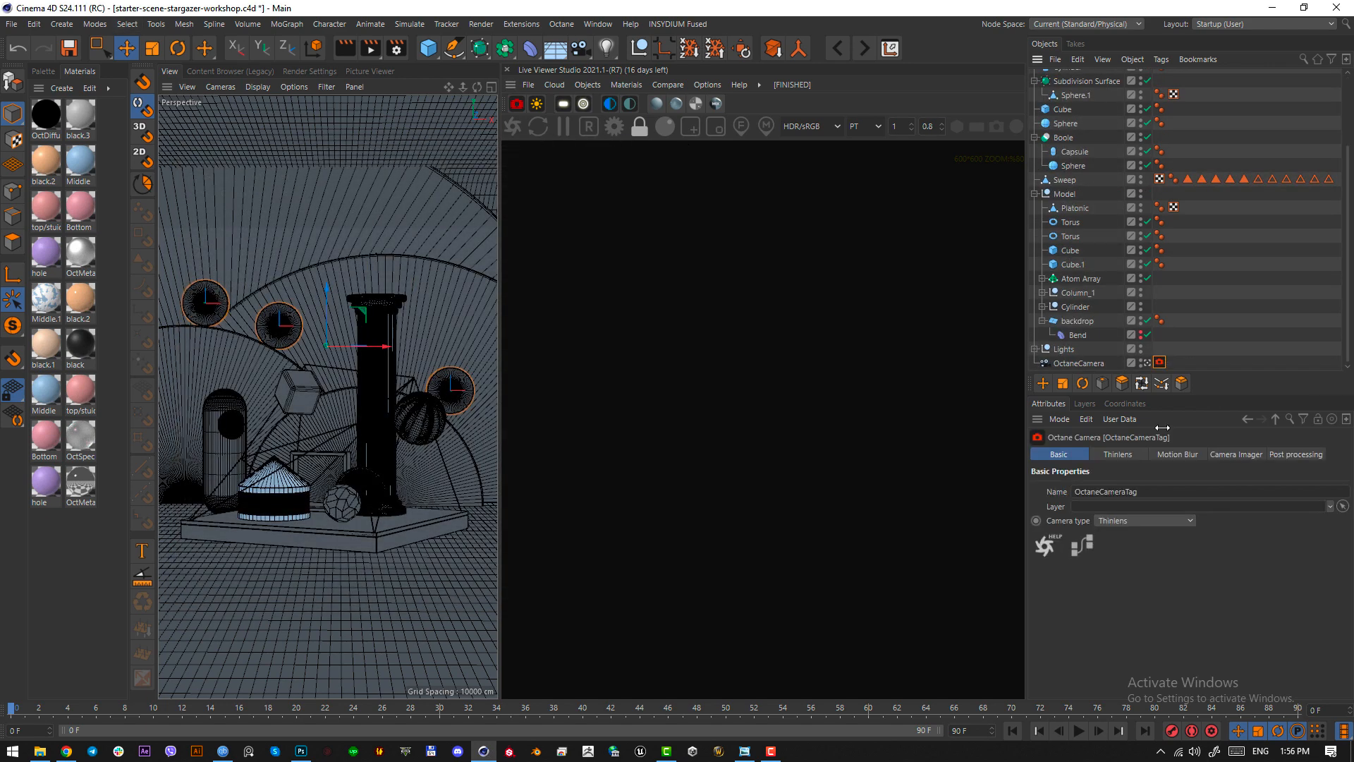
click(1236, 455)
click(1061, 520)
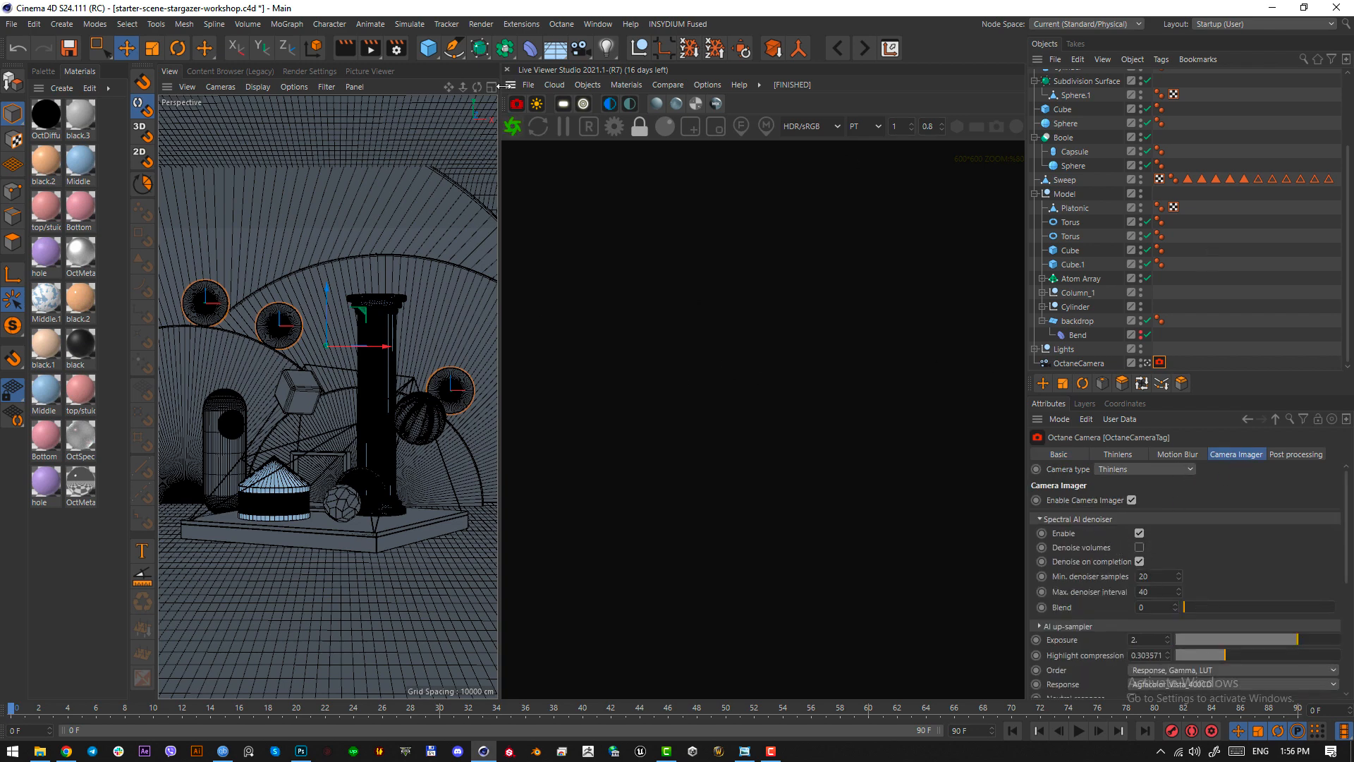
- Start the live render of the scene and raise its preview scale to 1
click(512, 122)
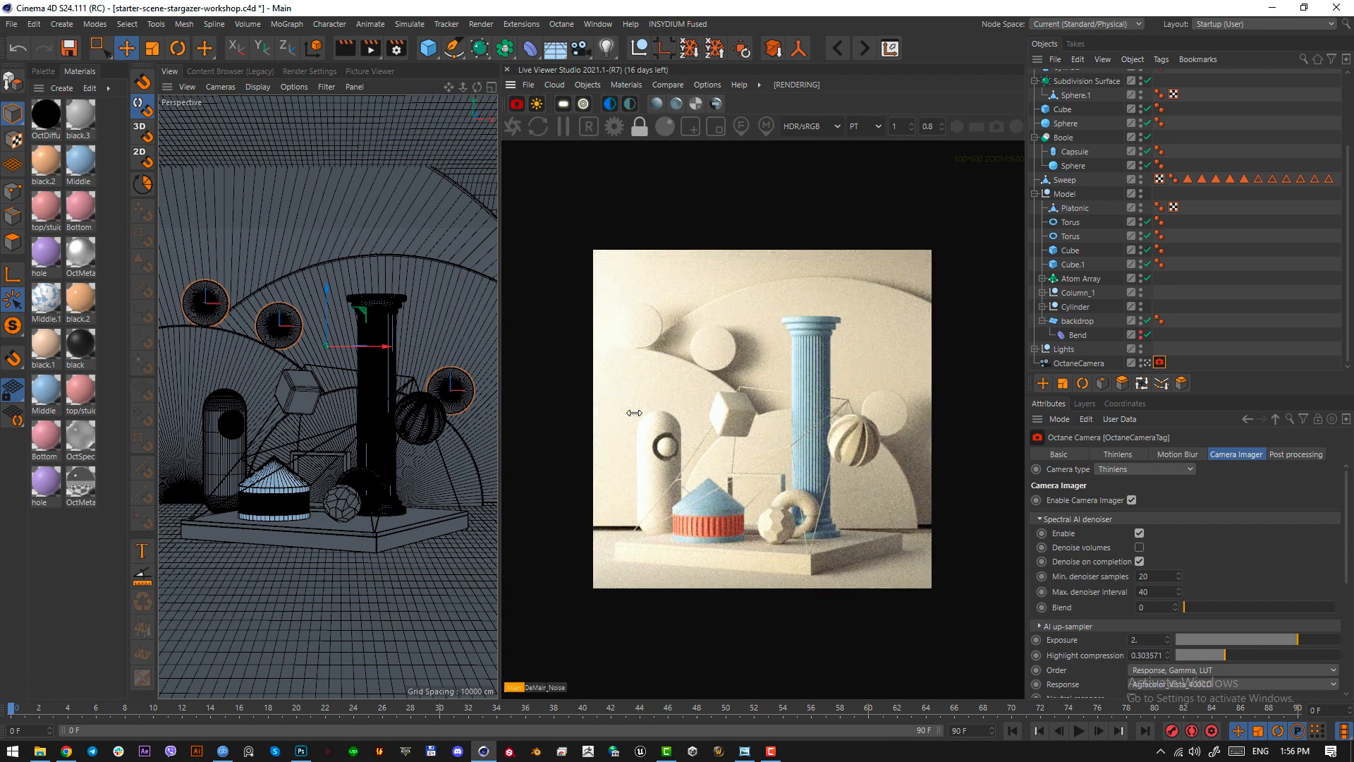
click(942, 123)
click(942, 124)
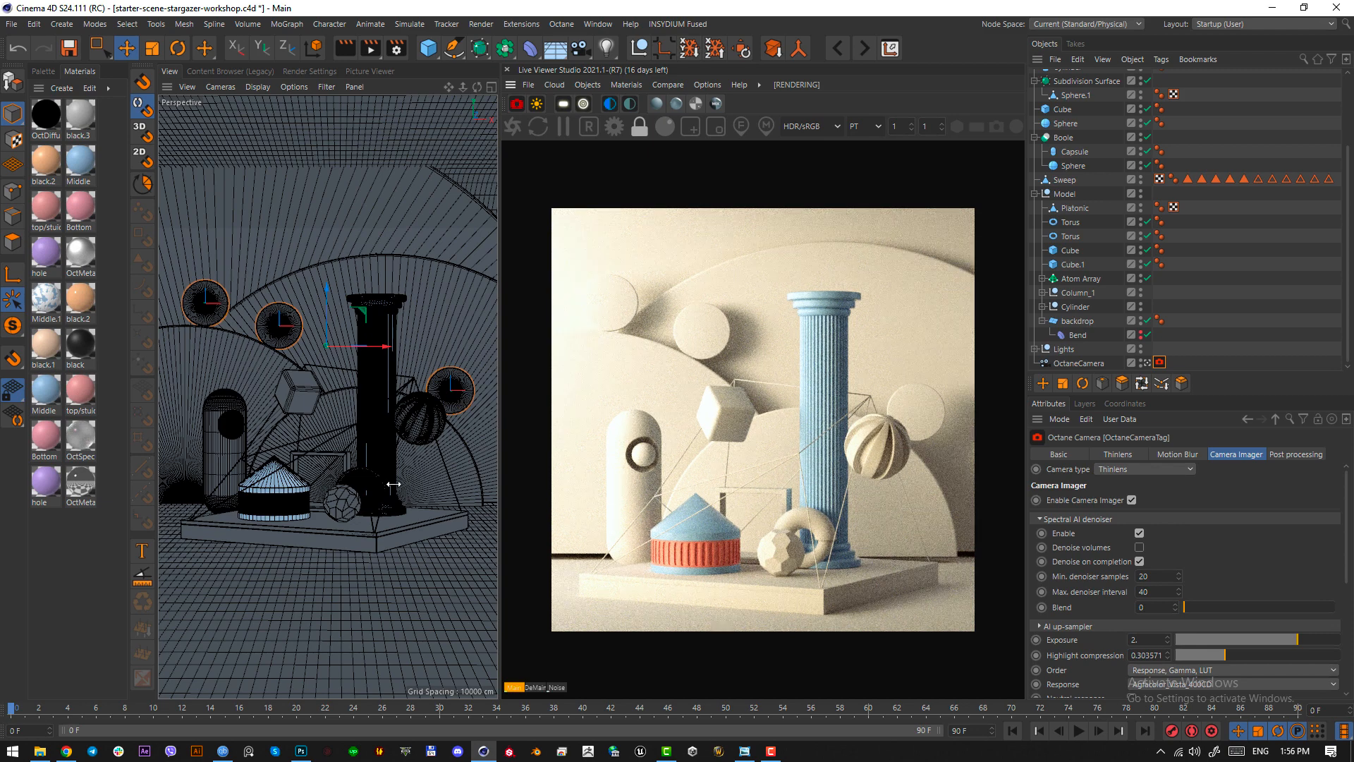
- Lower the left half disc slightly together with the two small discs above it
click(210, 380)
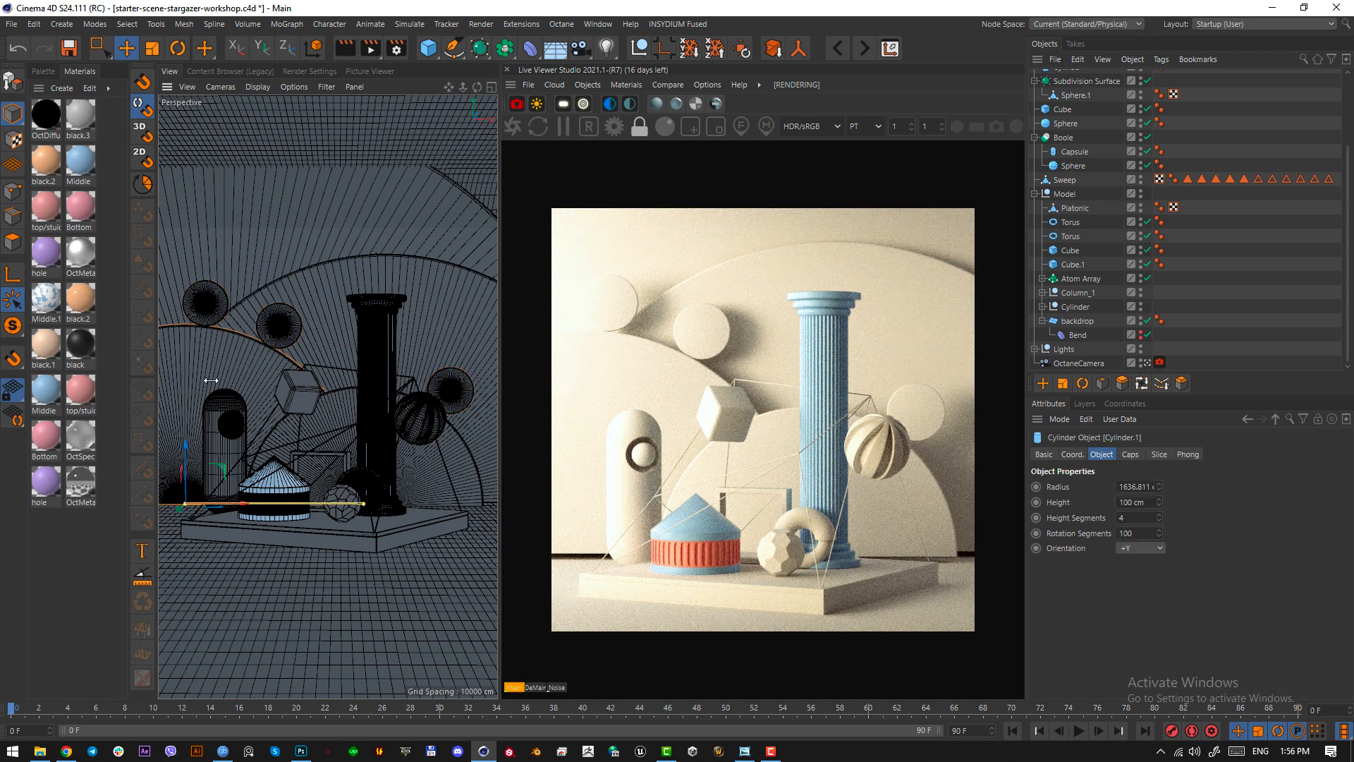
shift+click(216, 303)
shift+click(288, 320)
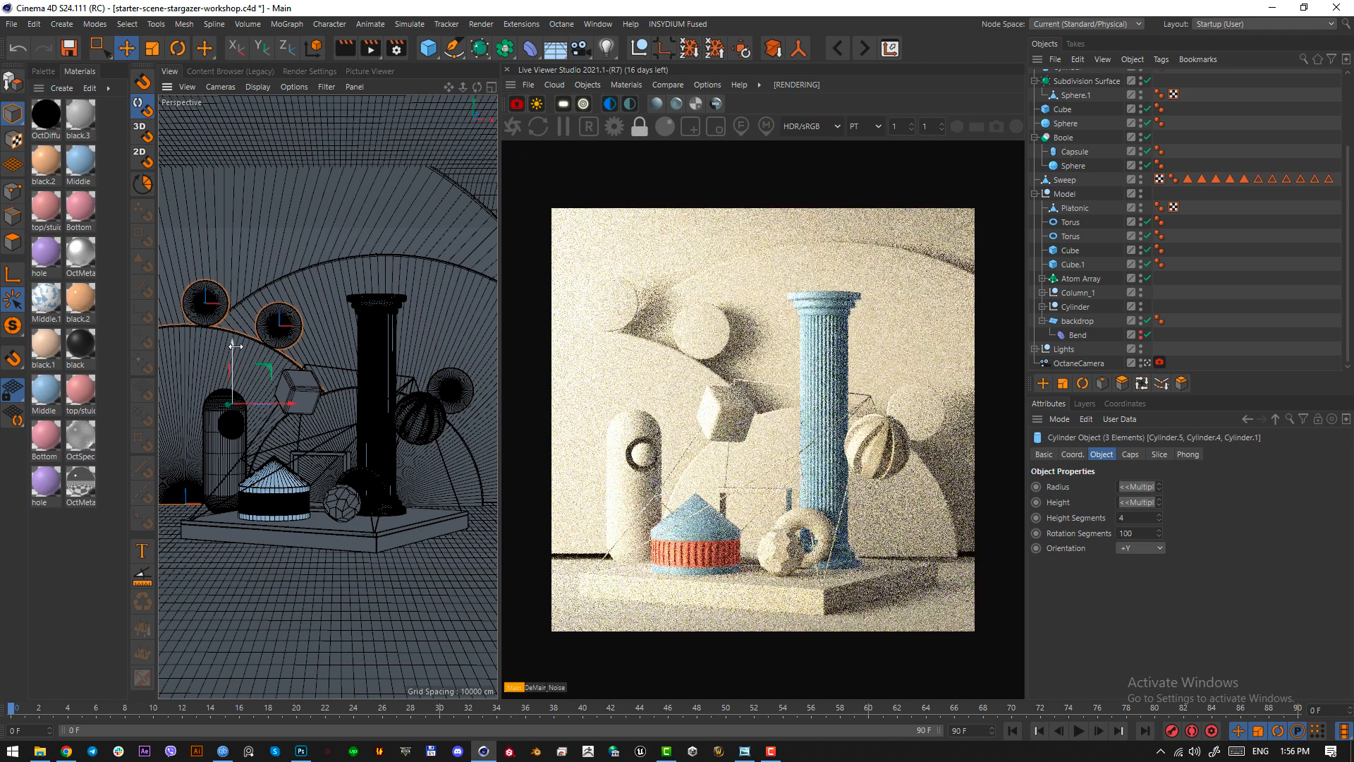
drag(233, 346, 236, 353)
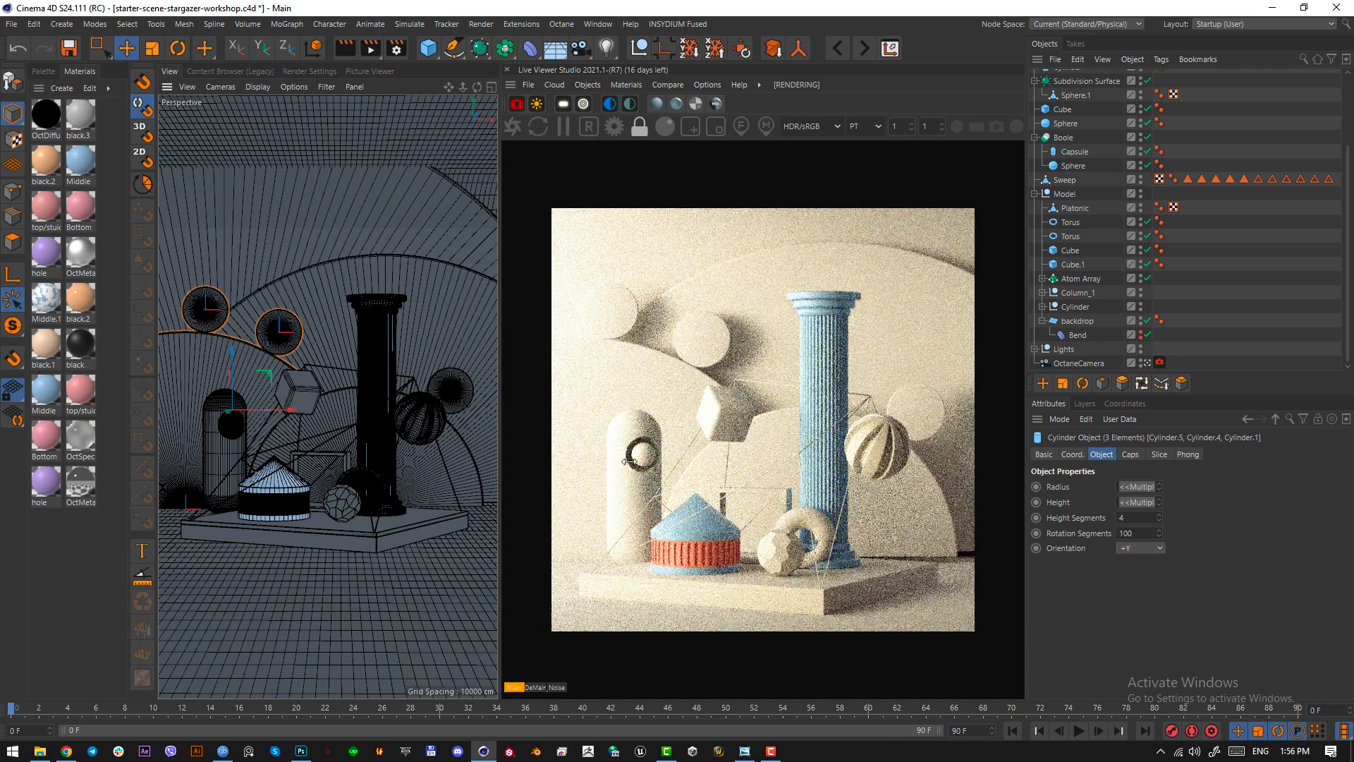
- Lower the front right half disc and the large back half disc slightly towards the floor, fine-tuning the back one on its own
click(466, 463)
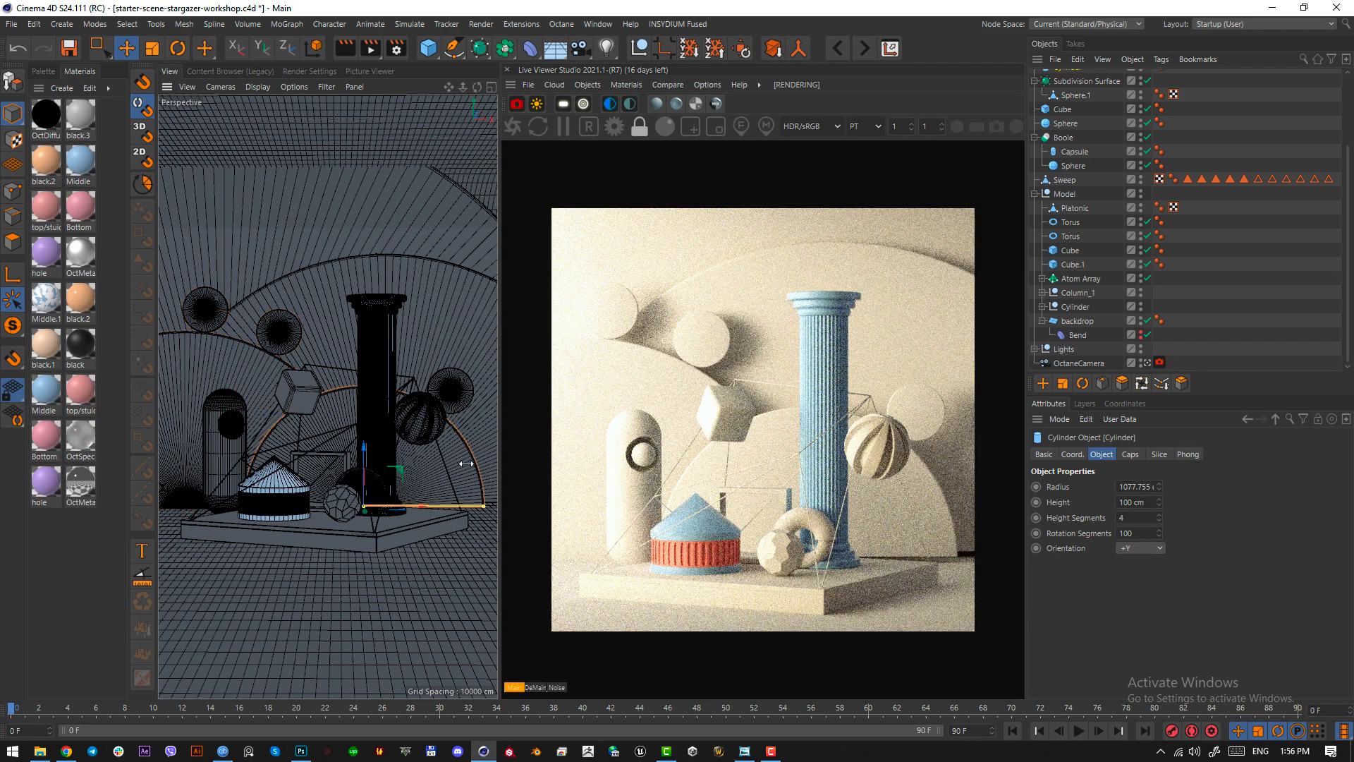
shift+click(367, 417)
drag(375, 467, 376, 453)
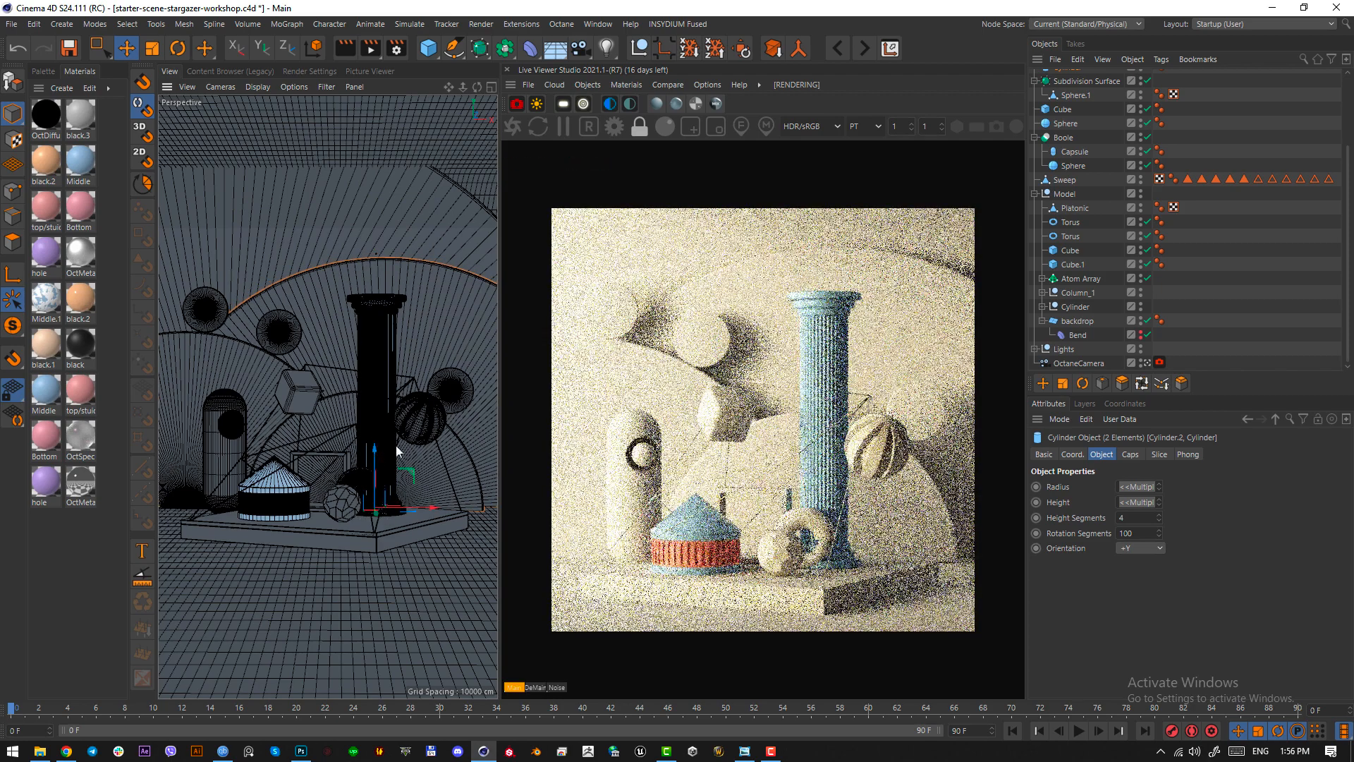
click(483, 344)
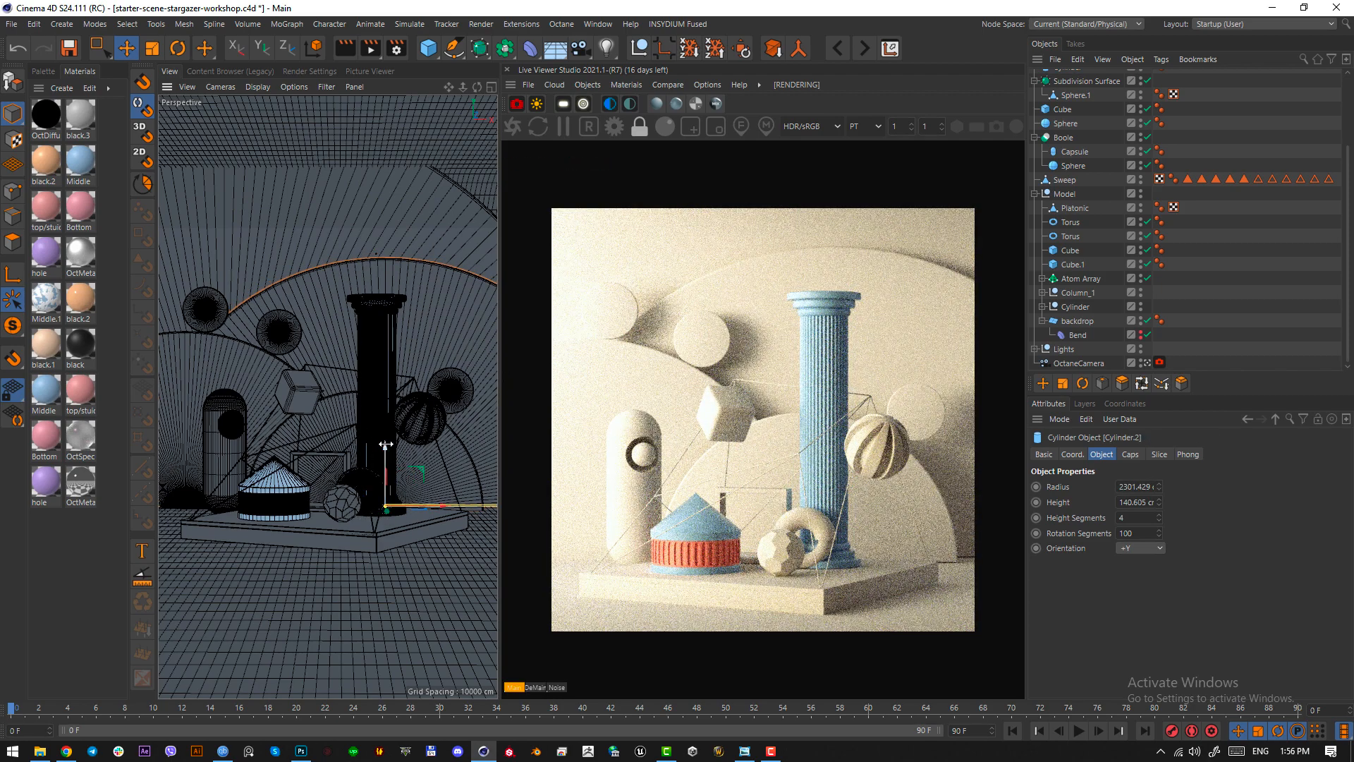
drag(385, 445, 386, 449)
- Compare the front right half disc with the reference image and nudge its height slightly
click(363, 455)
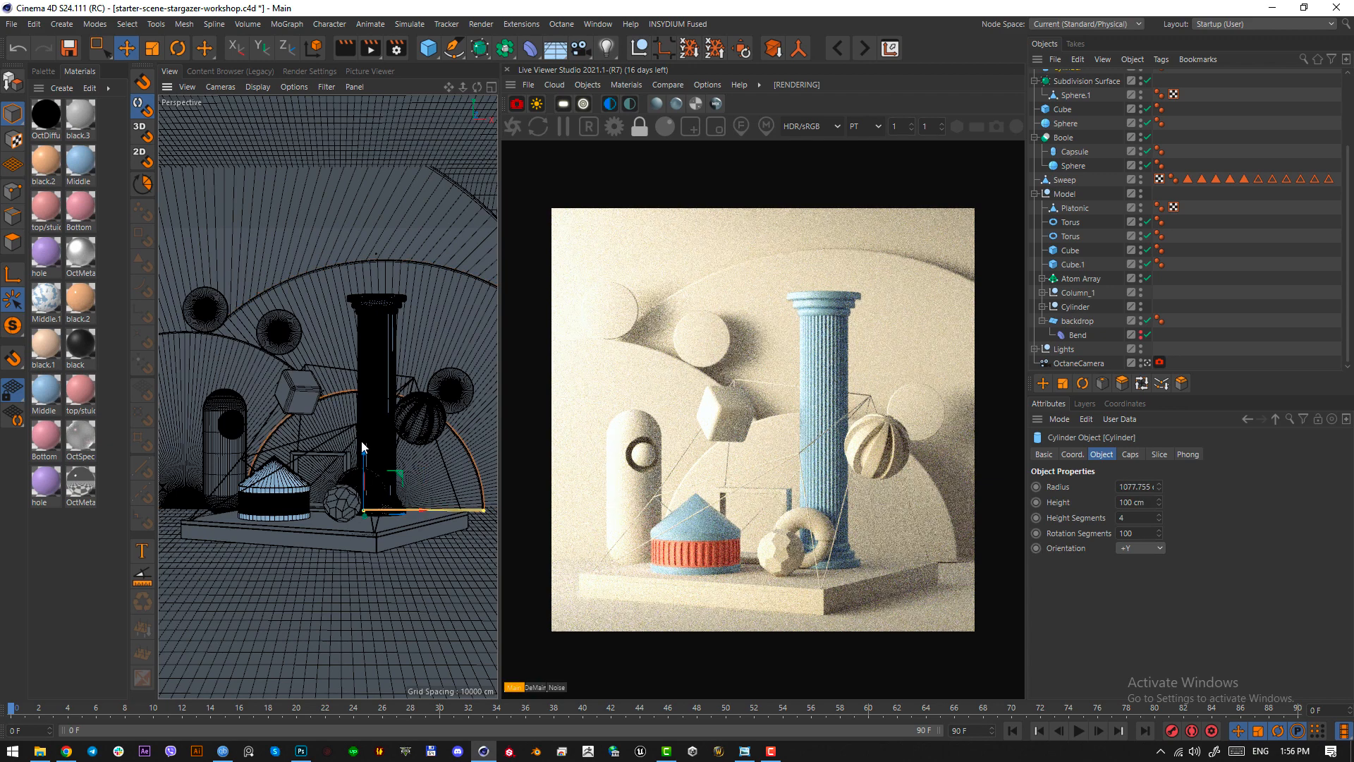
click(745, 751)
click(484, 751)
drag(366, 462, 365, 459)
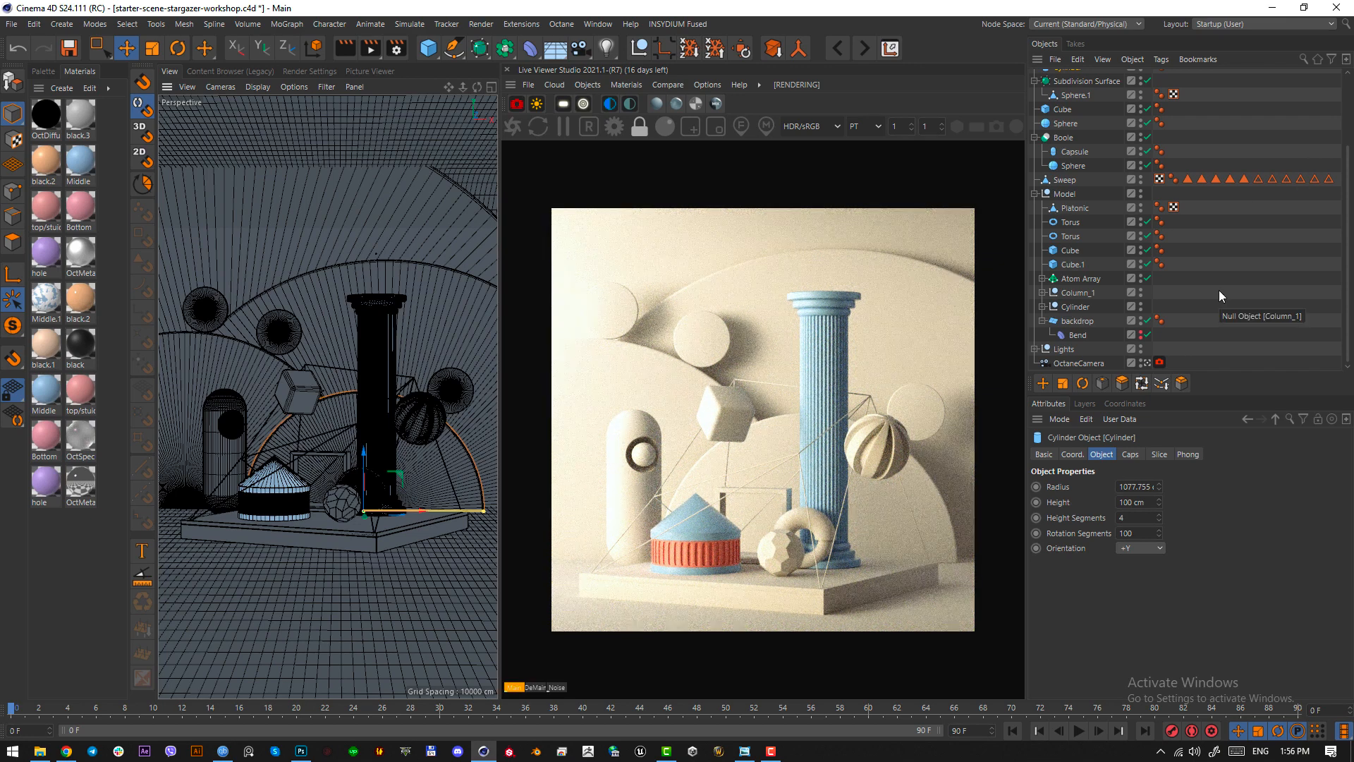
- Following the reference, apply the orange black.2 material to the backdrop
click(744, 752)
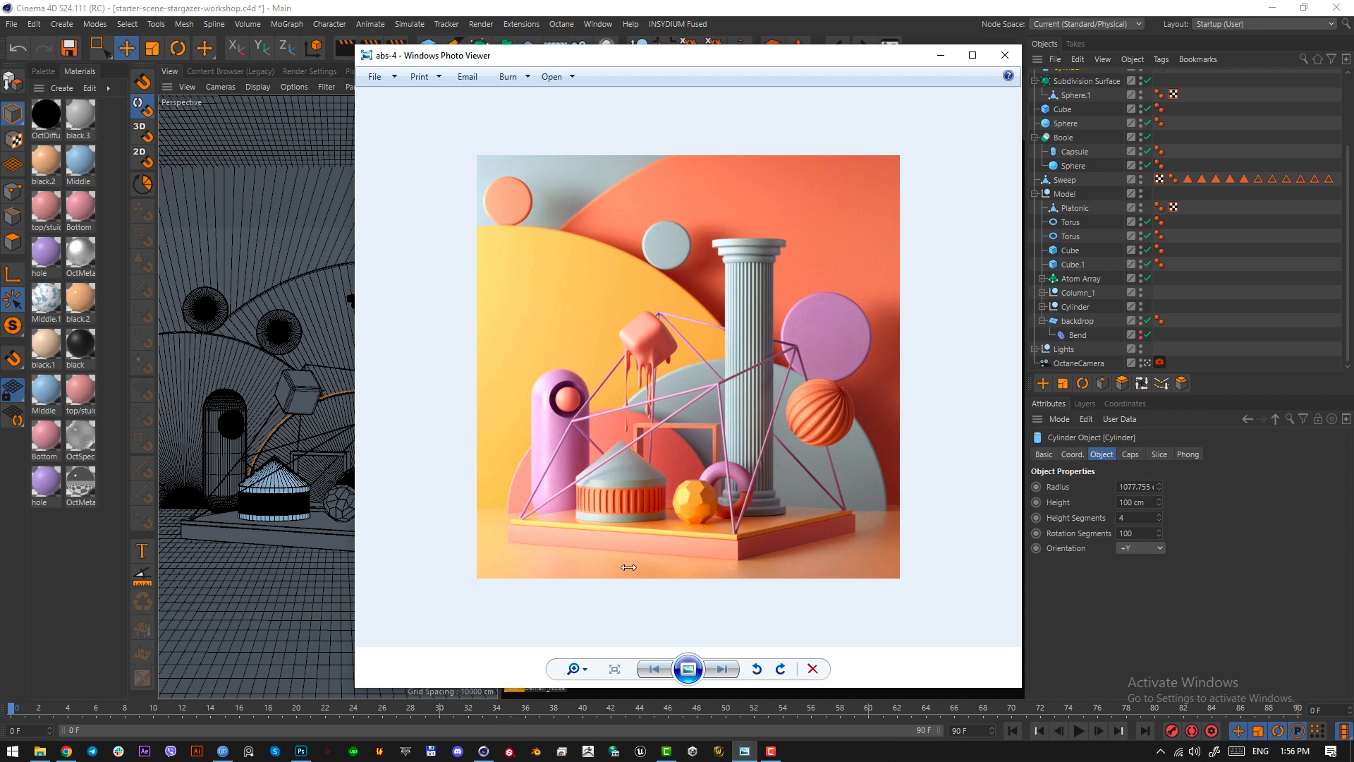
click(744, 751)
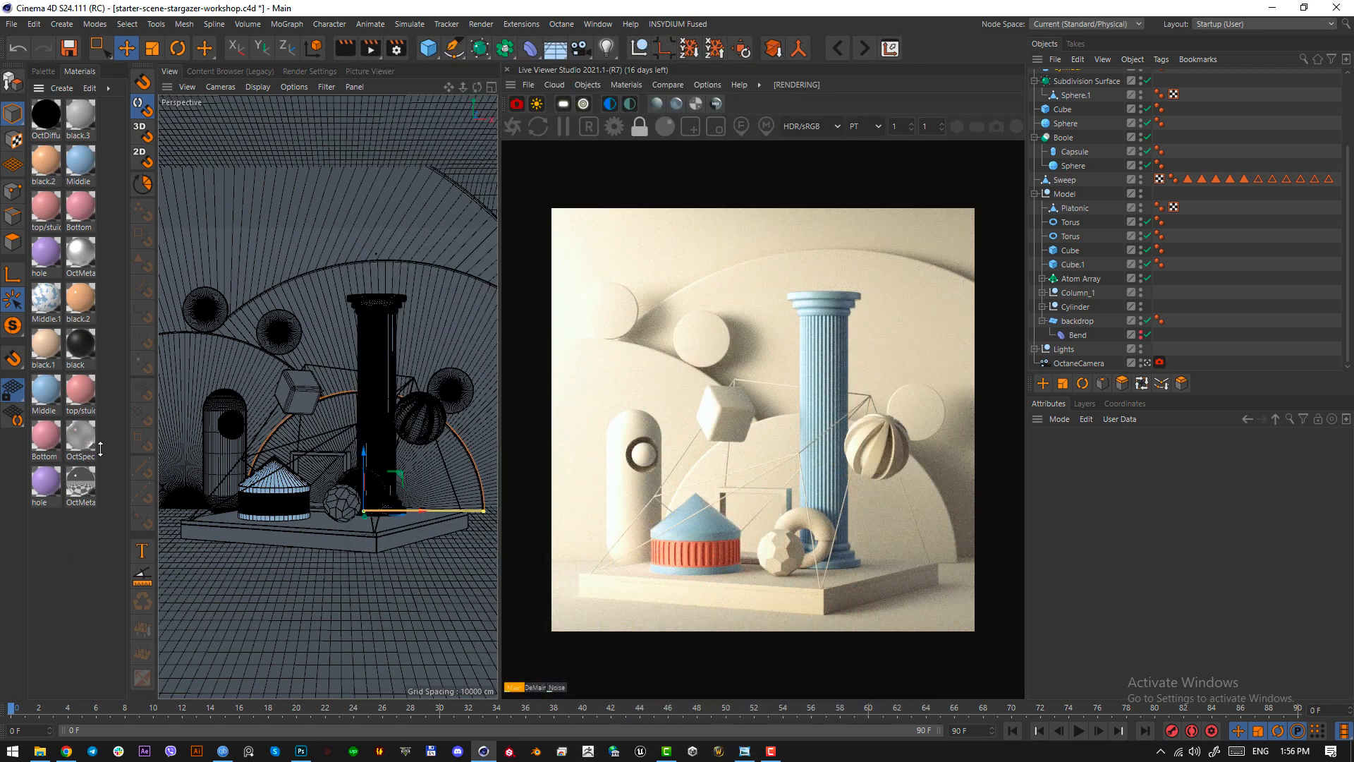
drag(46, 158, 292, 627)
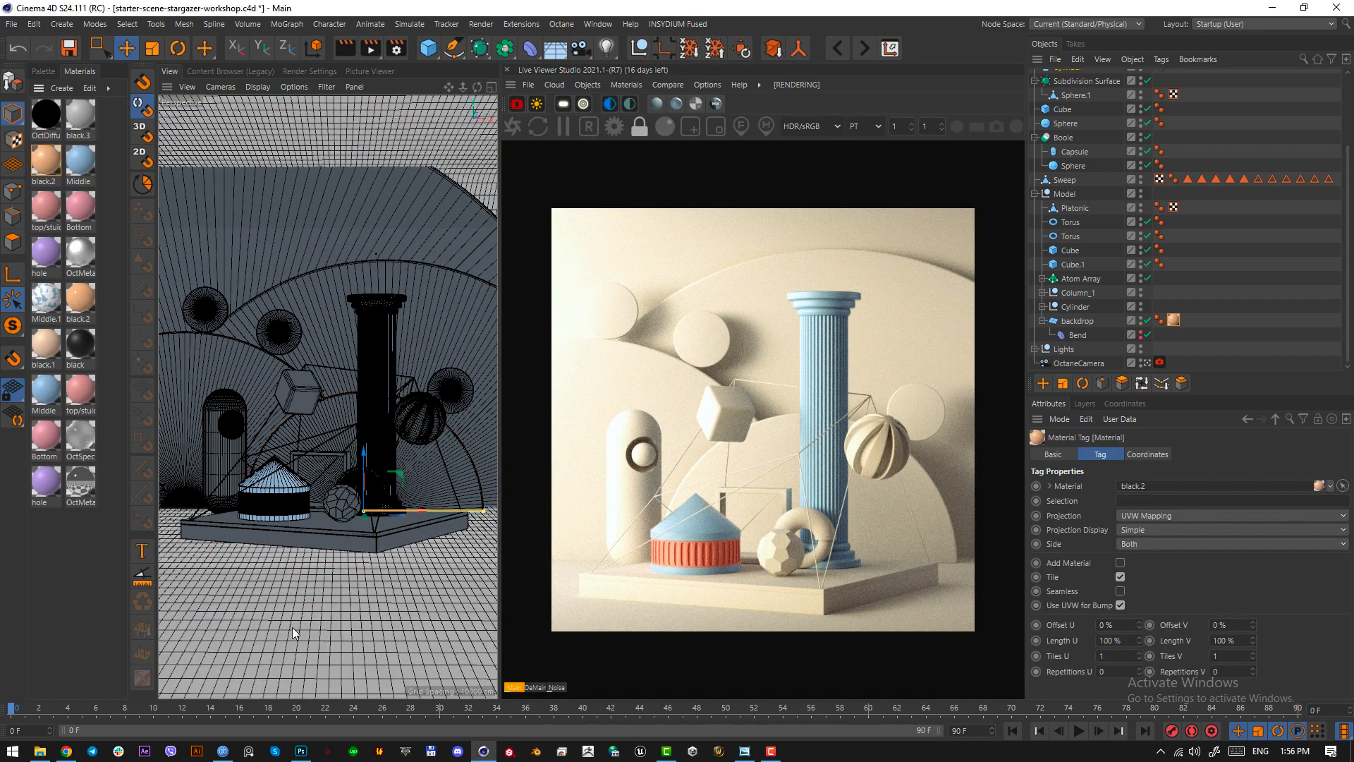
- Following the reference, apply the pink Bottom material to the platform's lower slab and the orange black.2 material to its upper slab
click(744, 751)
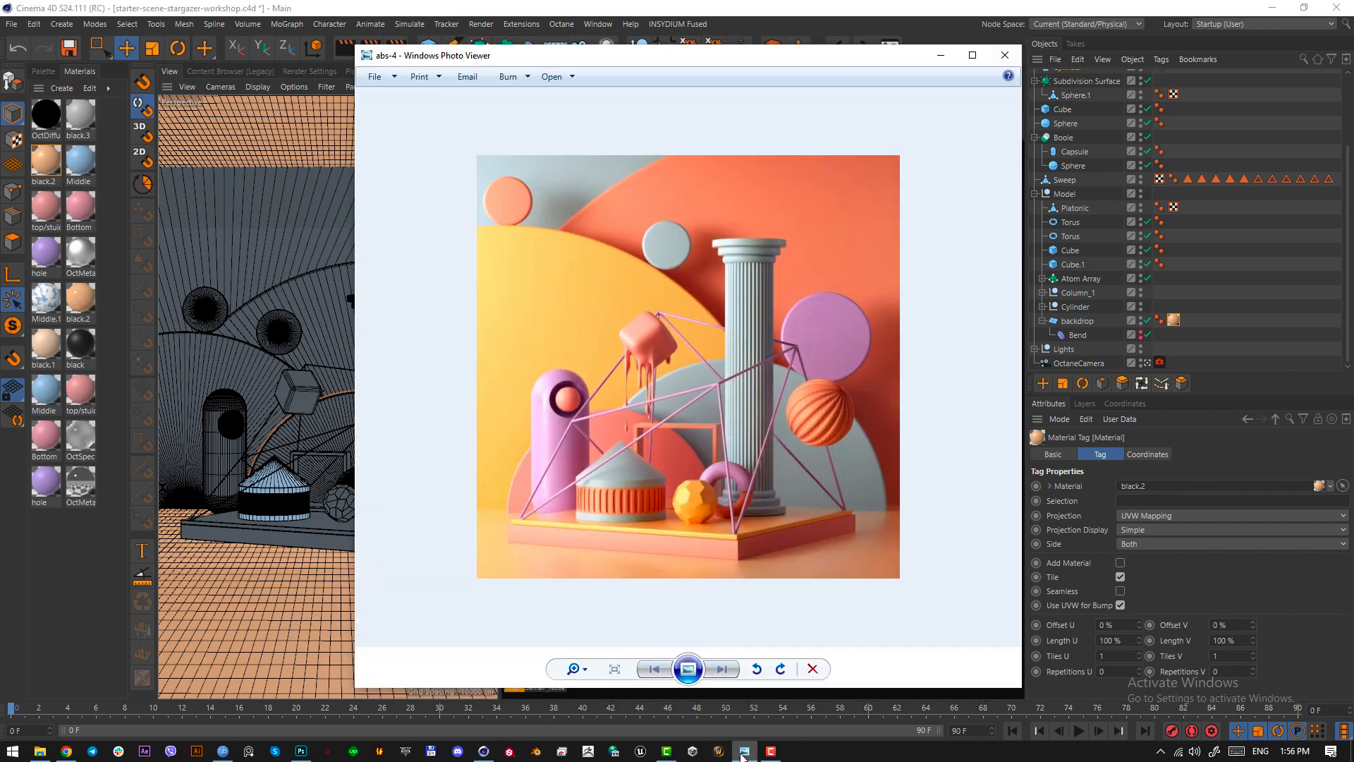
click(744, 751)
drag(80, 205, 349, 543)
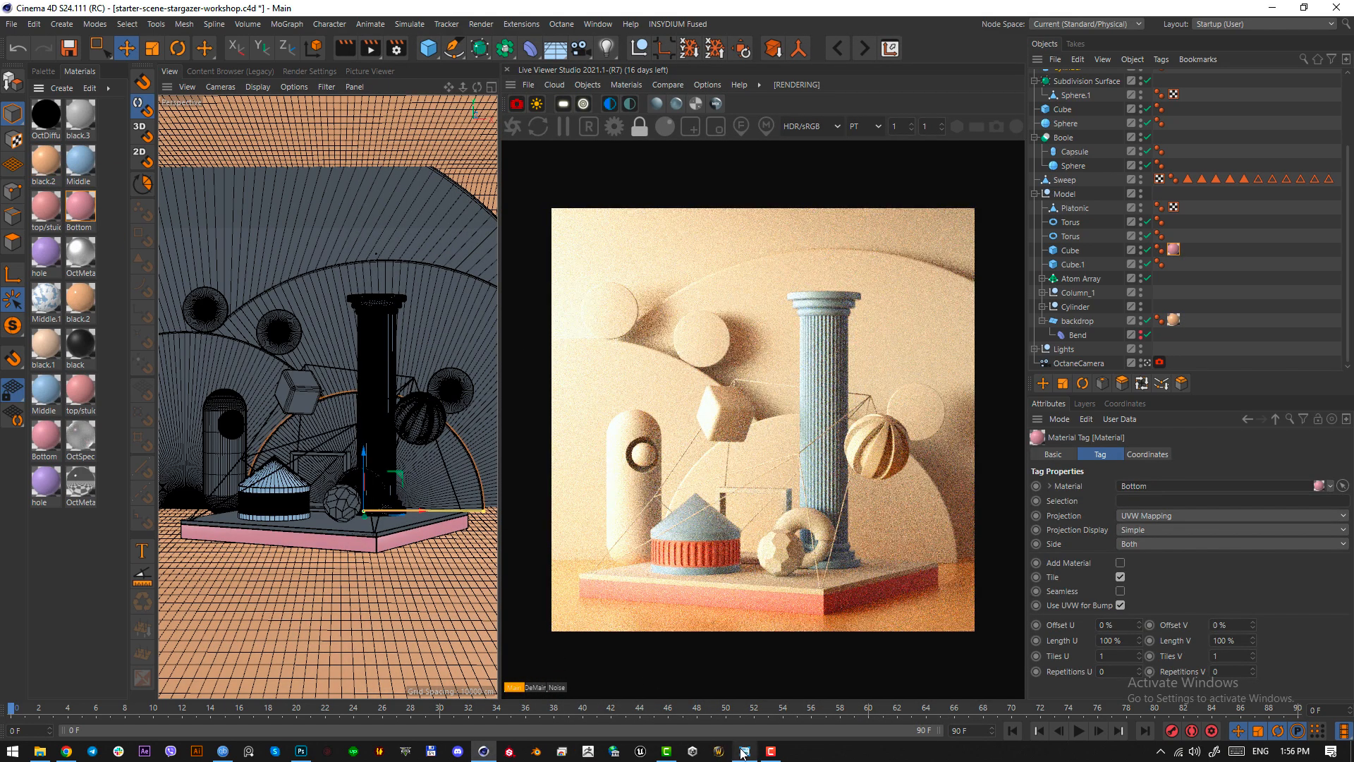
click(744, 751)
click(744, 751)
drag(48, 169, 336, 536)
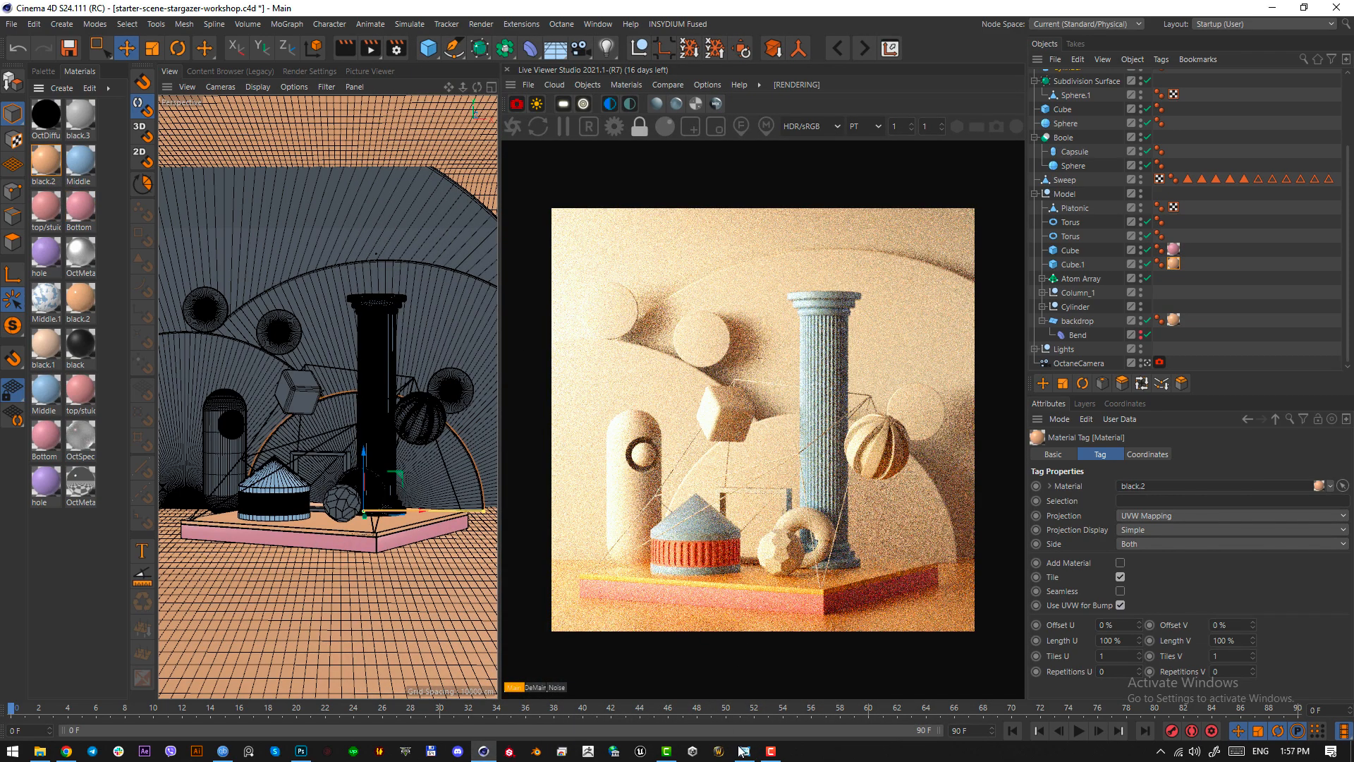
- Check the reference and apply the orange black.2 material to the faceted ball on the platform
click(744, 751)
click(744, 751)
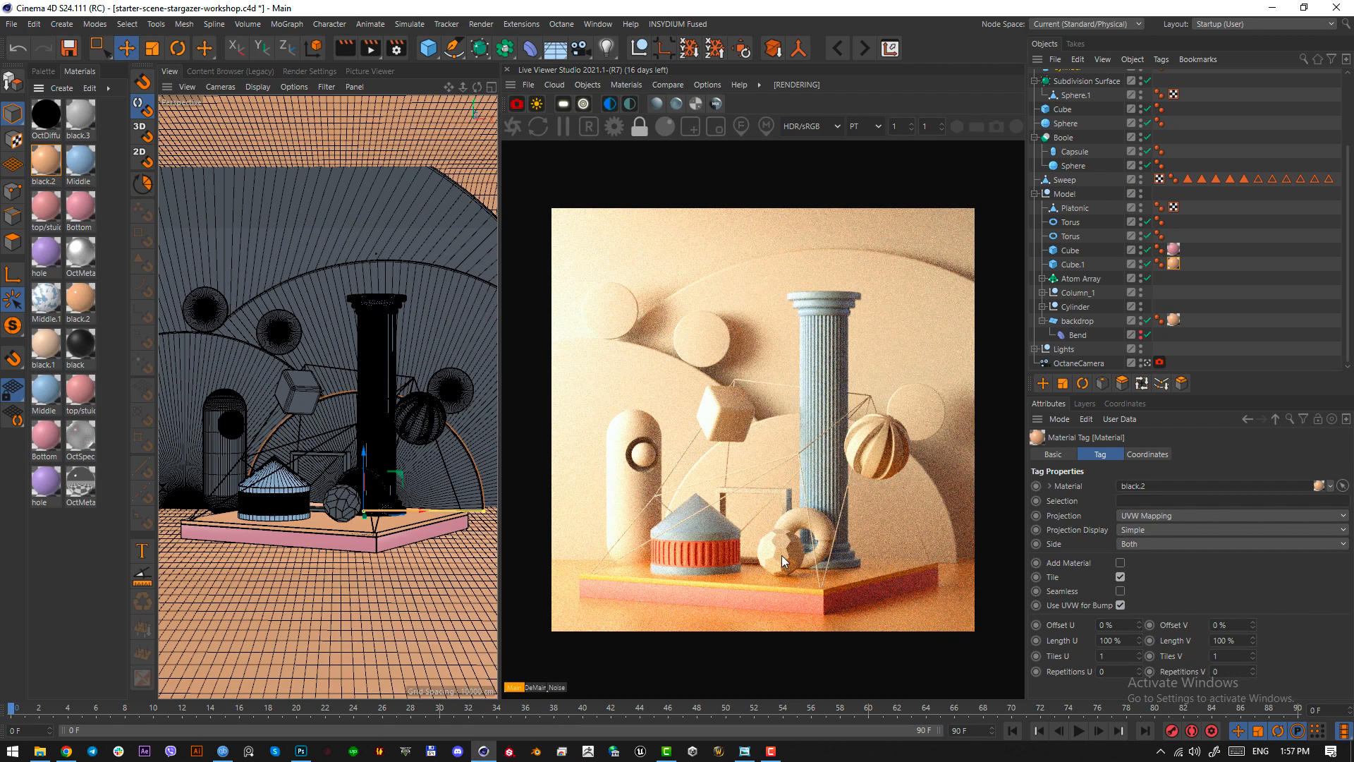
drag(47, 164, 342, 504)
- After inspecting the ring in the reference, apply the purple hole material to one torus and the orange black.2 material to the other
click(746, 752)
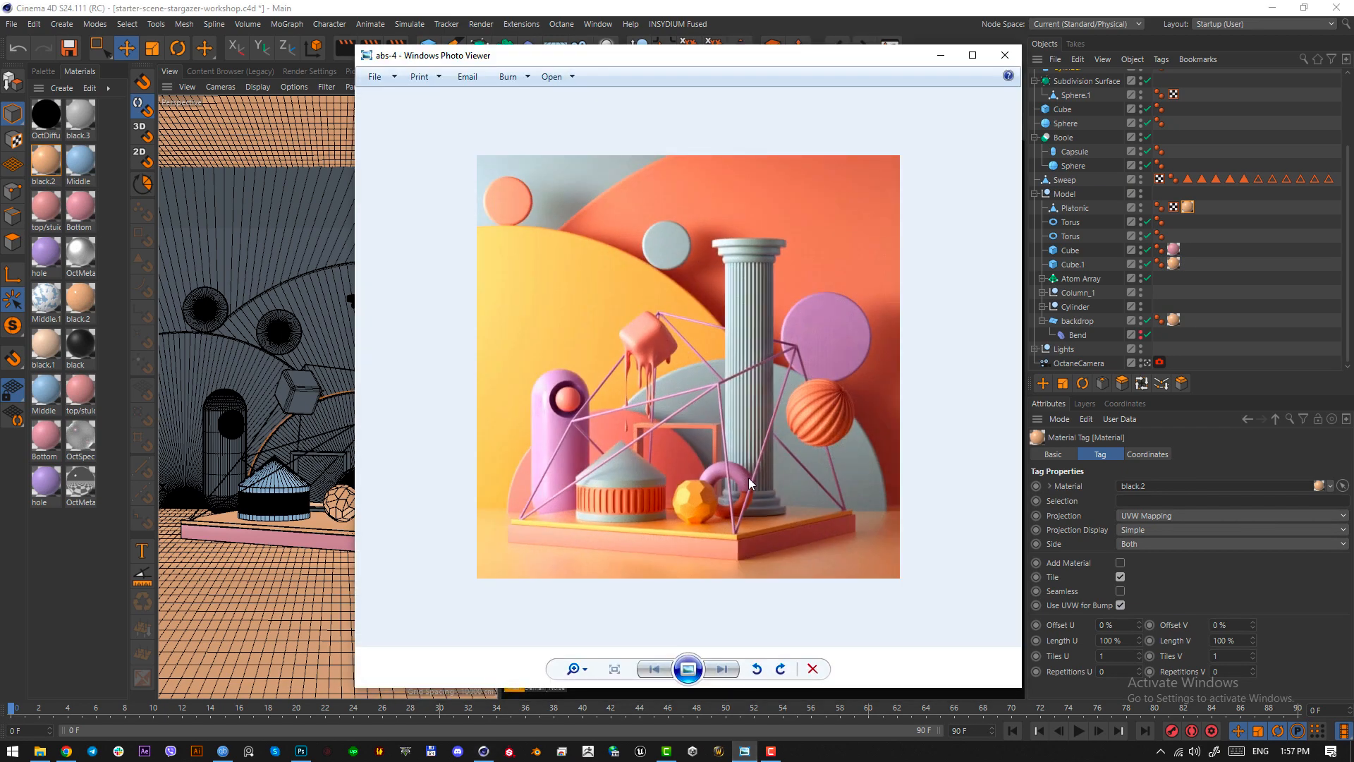
key(Print)
drag(702, 461, 752, 516)
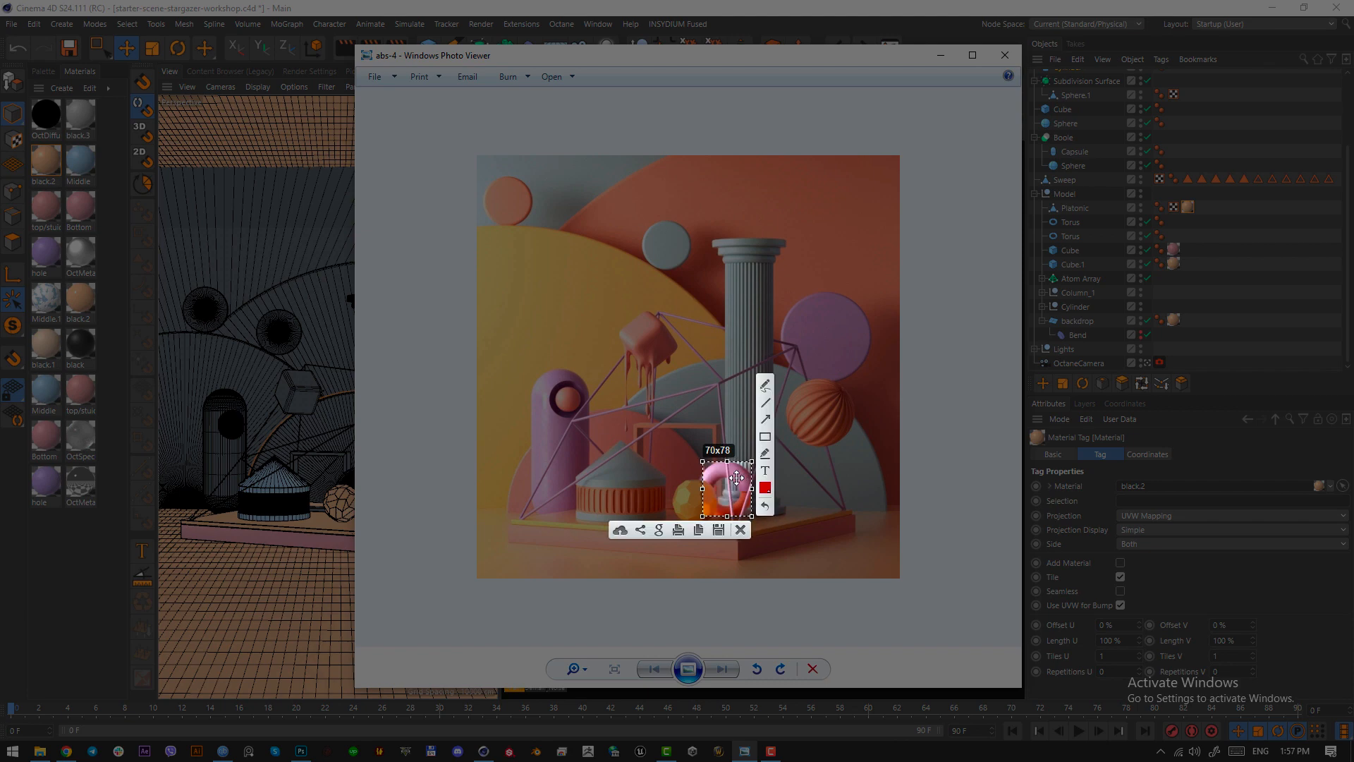
click(740, 530)
click(746, 752)
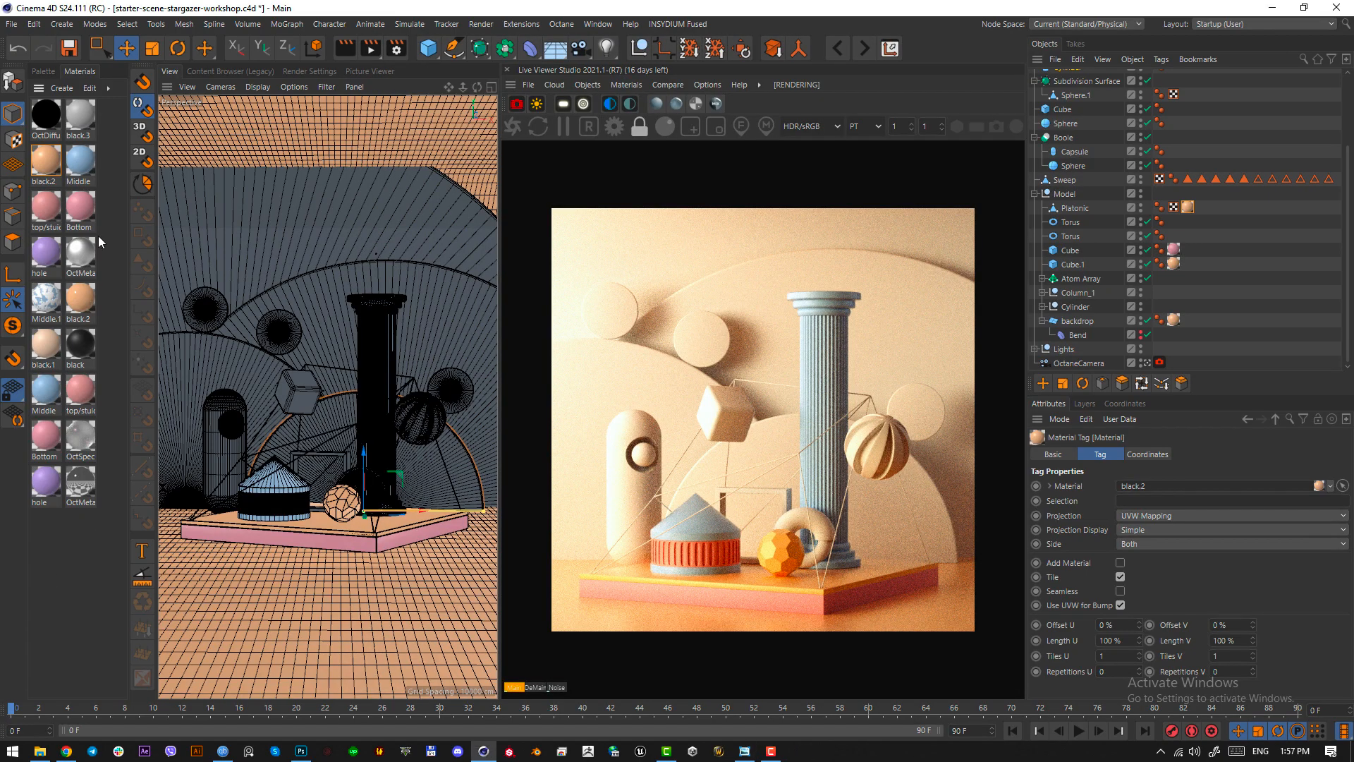
drag(43, 259, 374, 479)
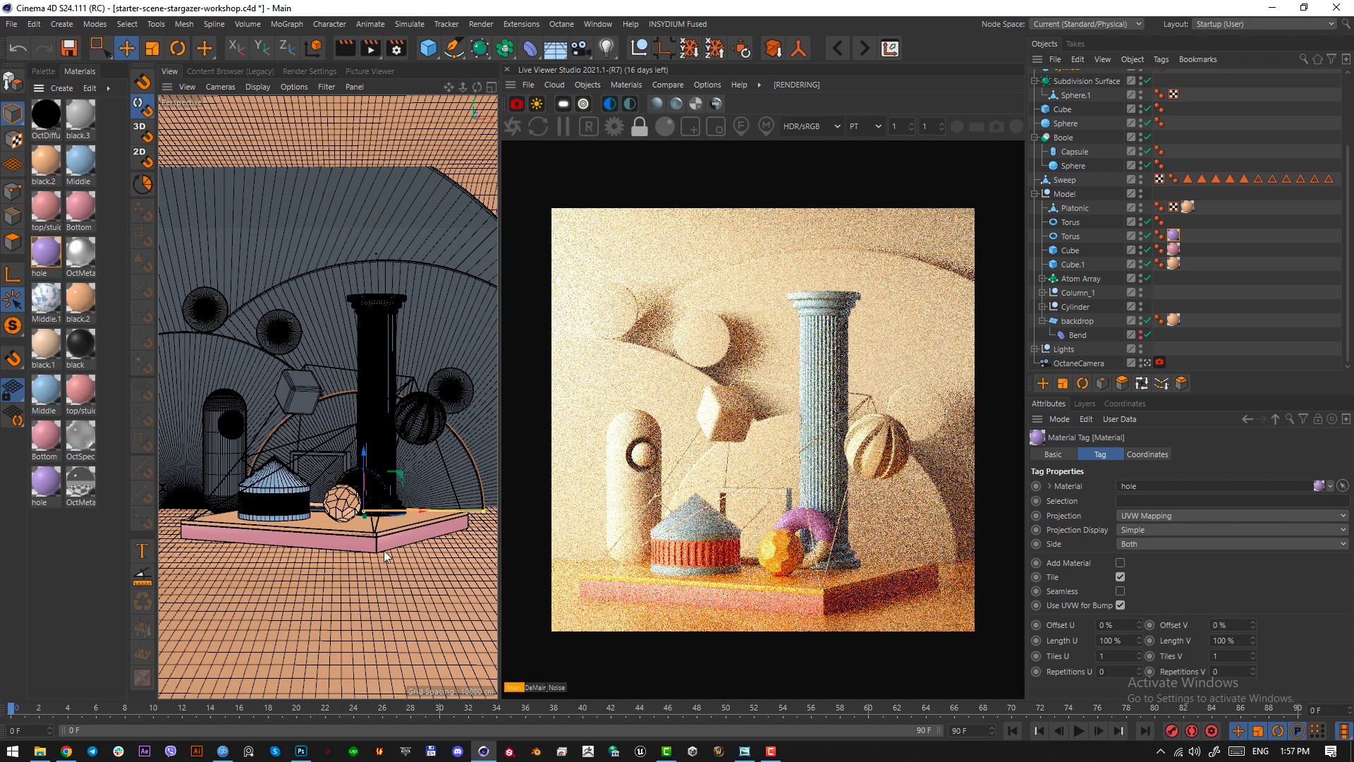
- Switch the perspective viewport to Quick Shading and select the backdrop plane
click(247, 88)
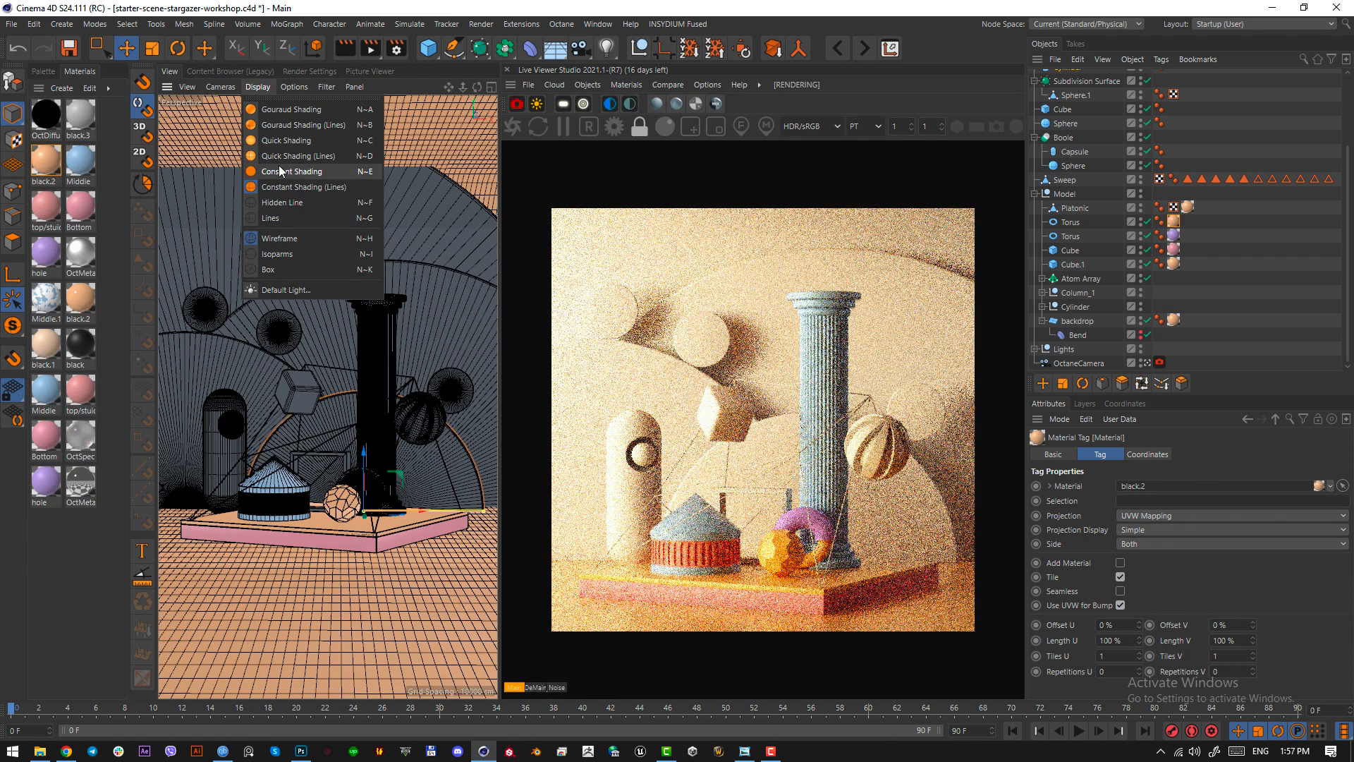
click(285, 141)
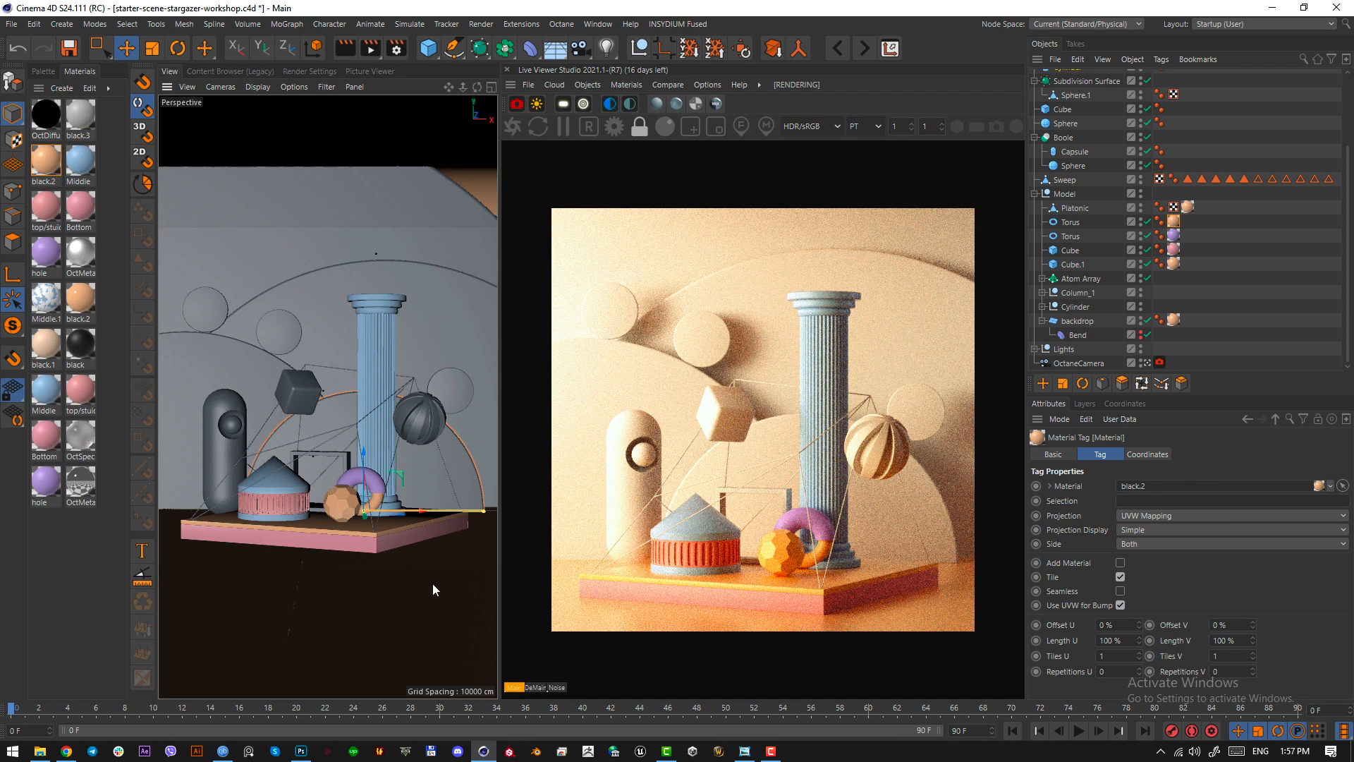
click(464, 589)
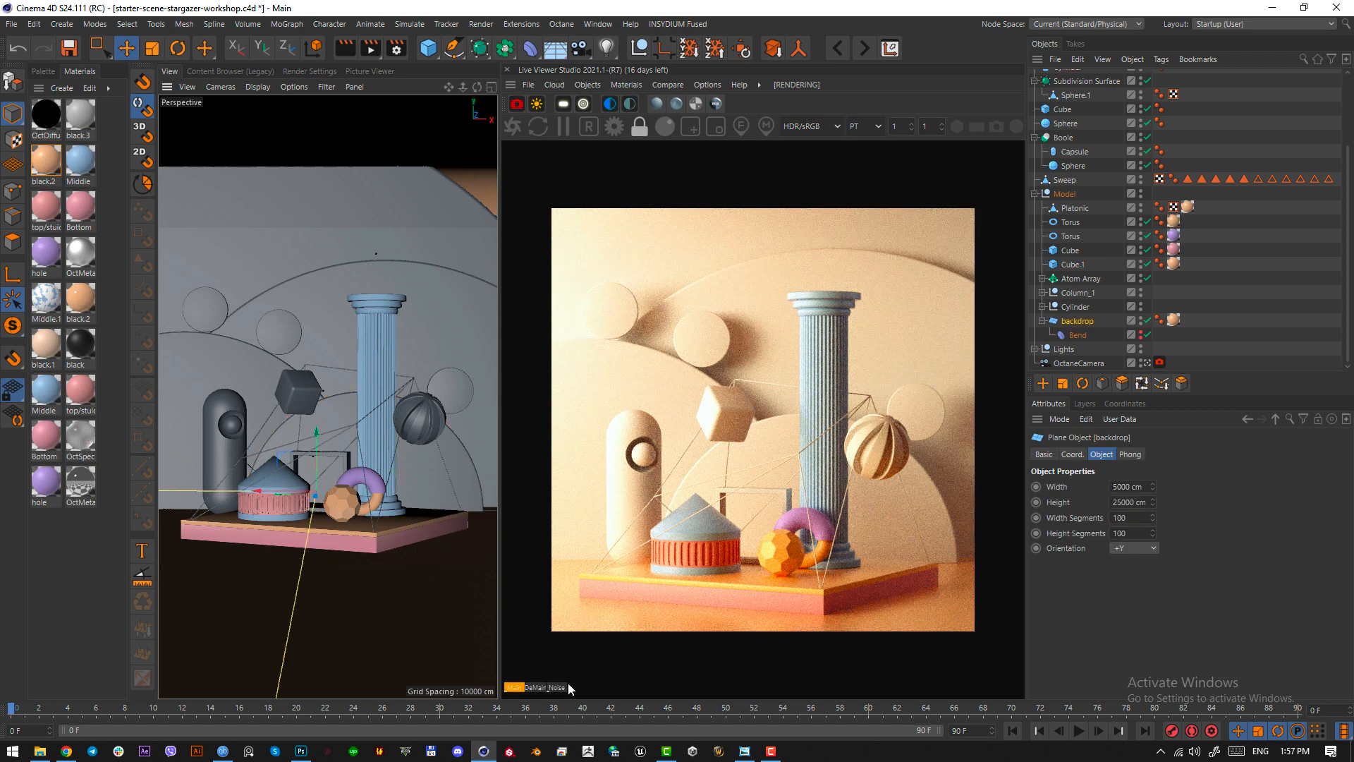
- Check the reference and apply the orange black.2 material to the Subdivision Surface holding the ribbed floating ball
click(743, 752)
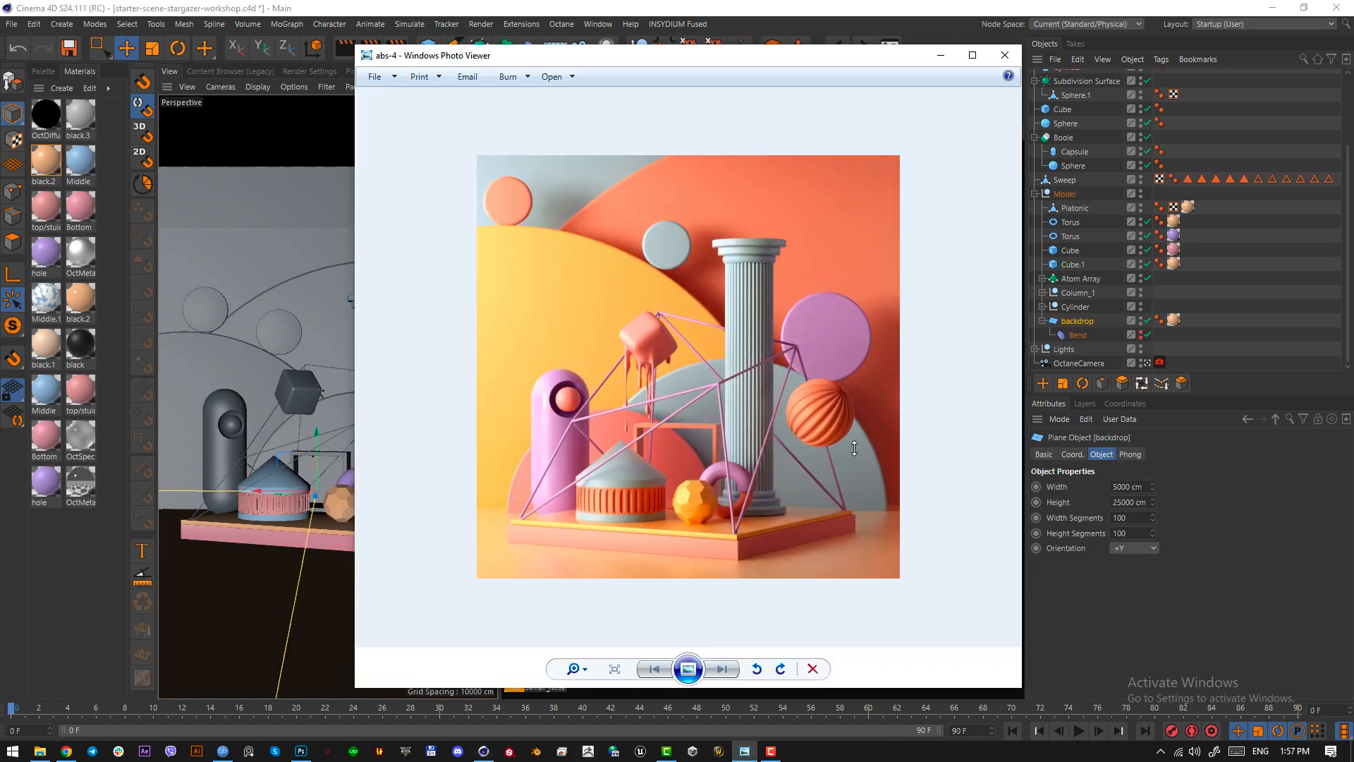
key(alt+Tab)
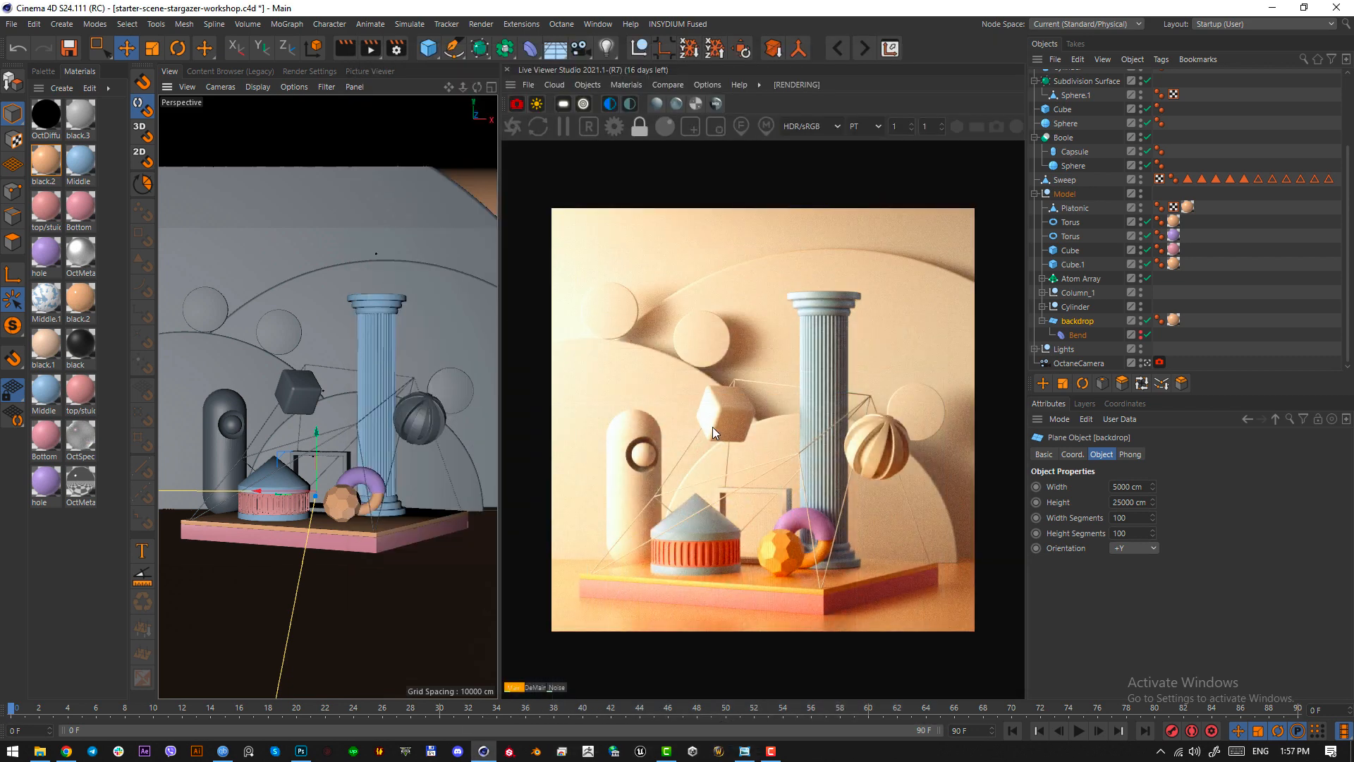
click(421, 422)
right_click(57, 182)
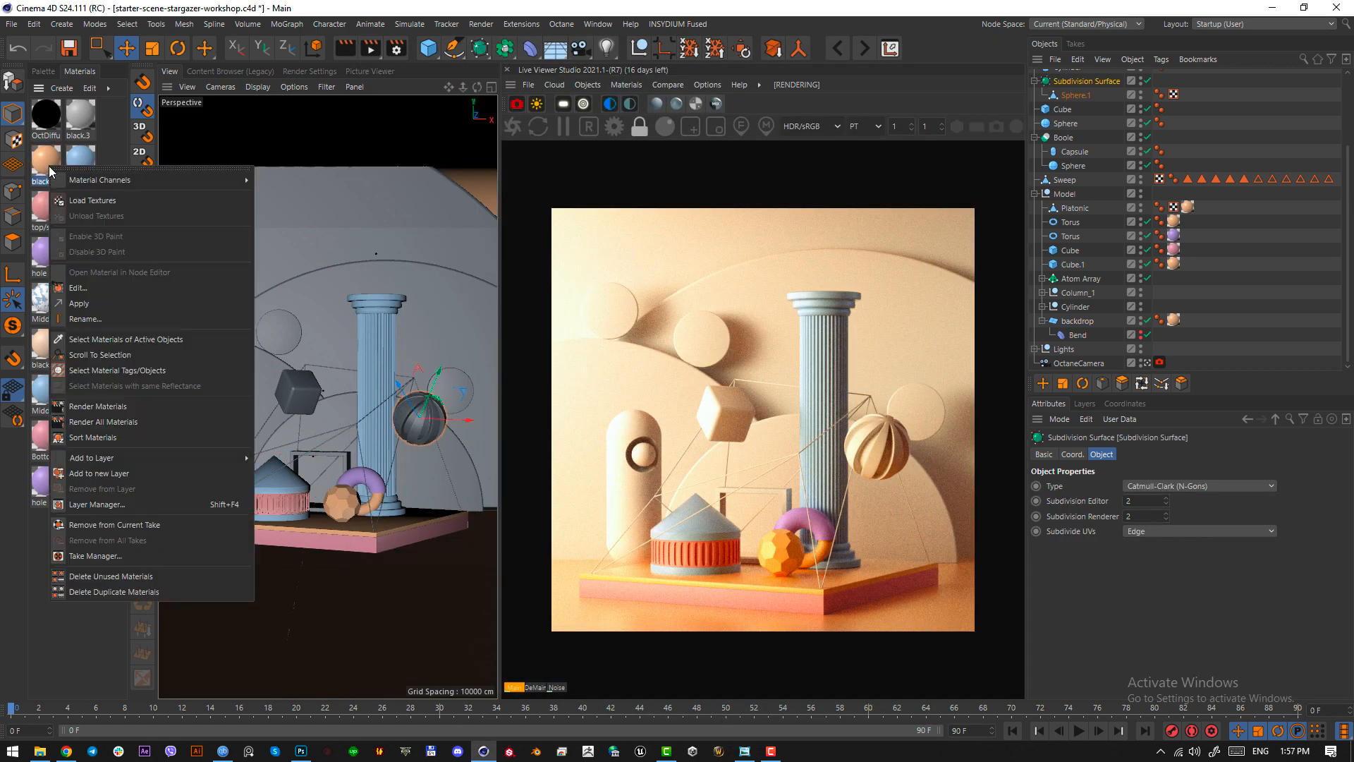
click(89, 309)
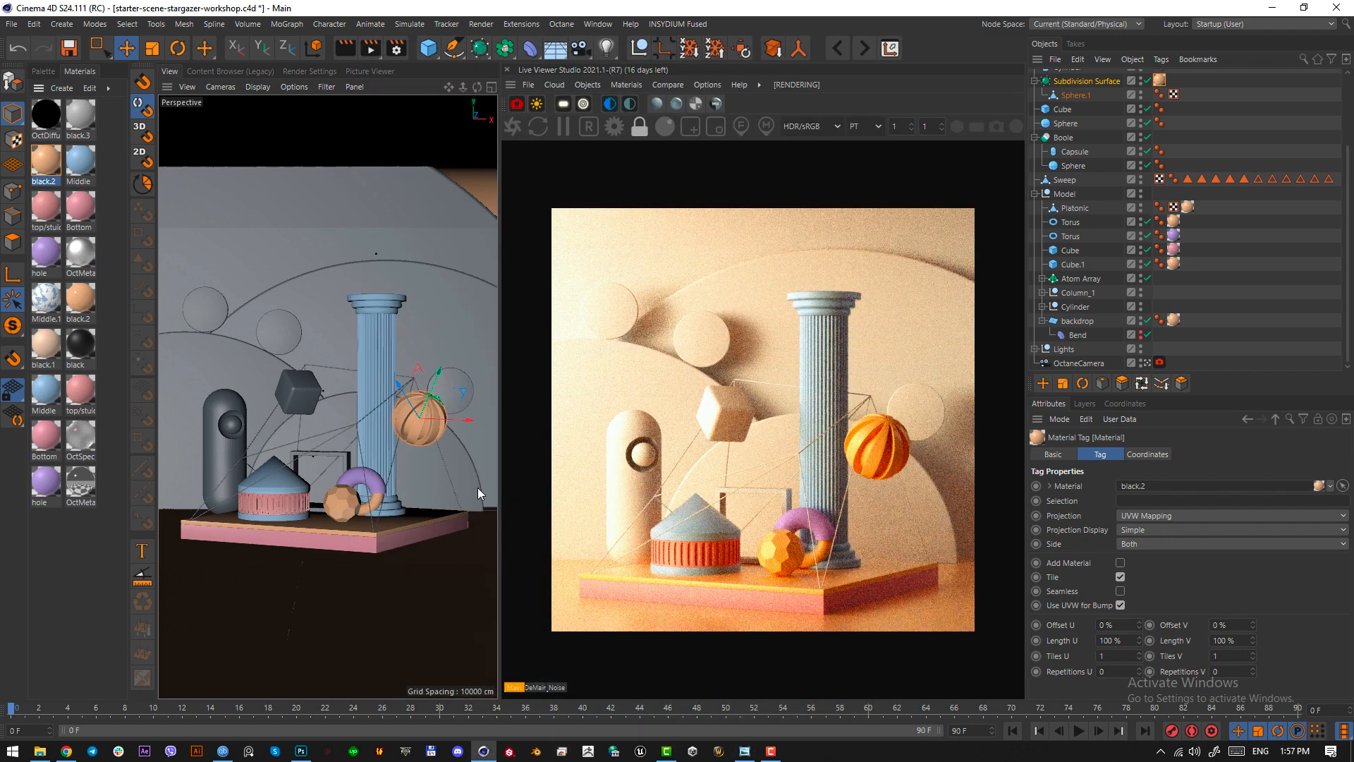
- Apply the blue Middle material to the smaller half-disc cylinder standing behind the column
click(477, 488)
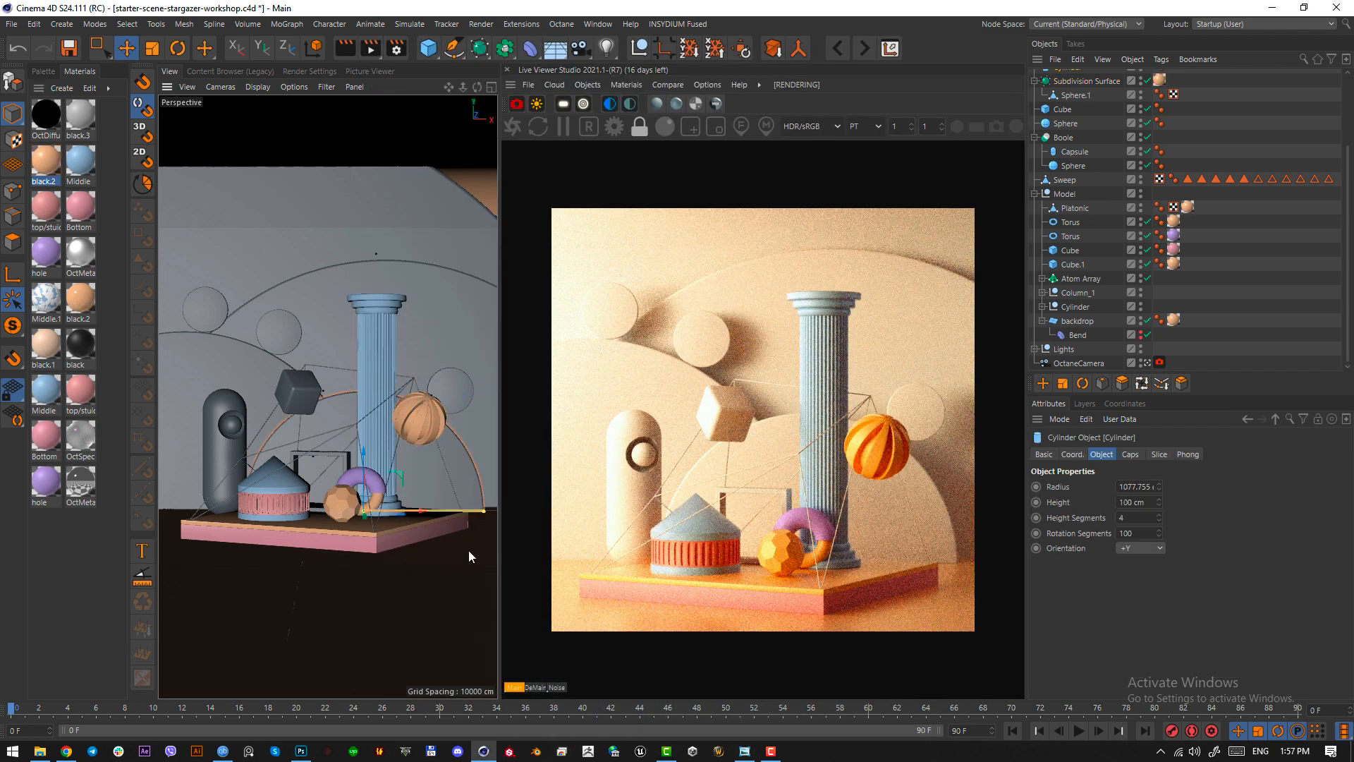
right_click(81, 161)
click(127, 313)
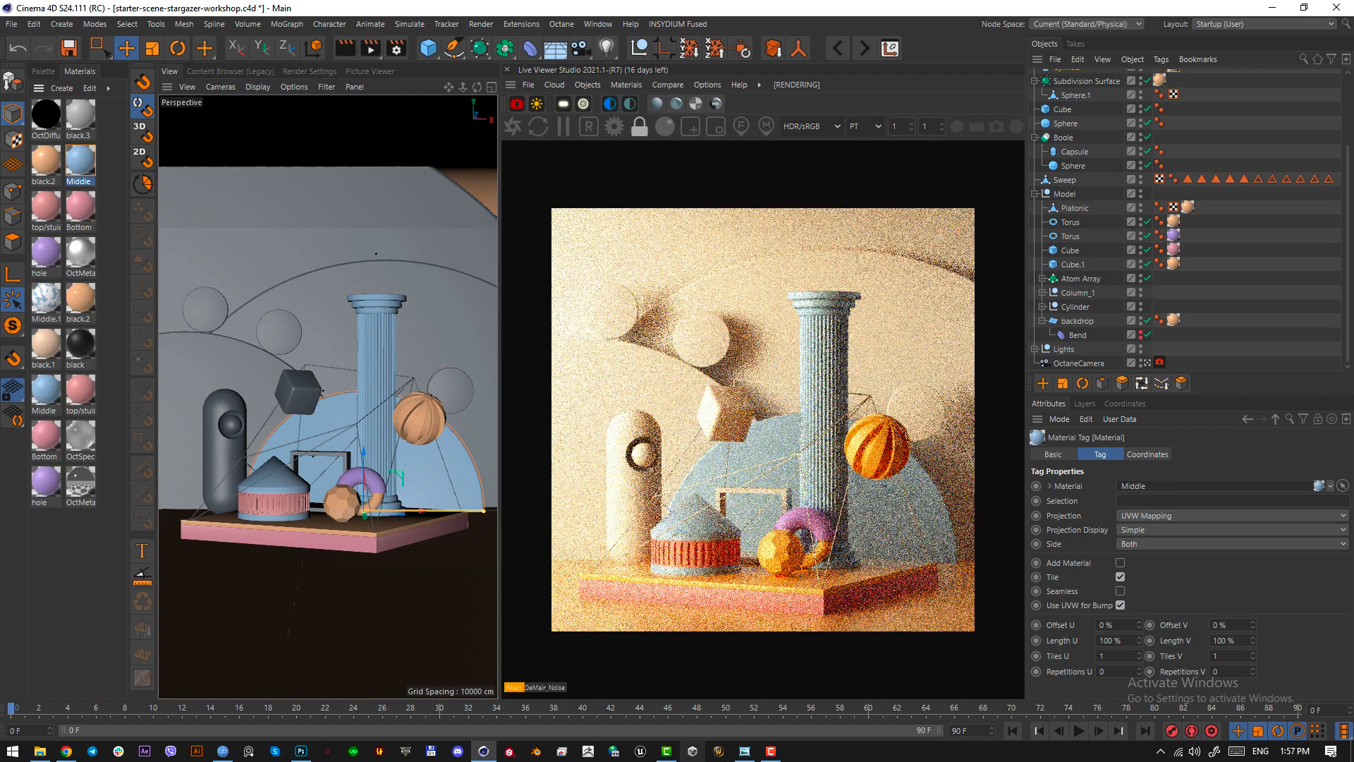
- Following the reference, apply the pale black.1 material to the left backdrop disc and the orange black.2 material to the large rear disc
click(745, 752)
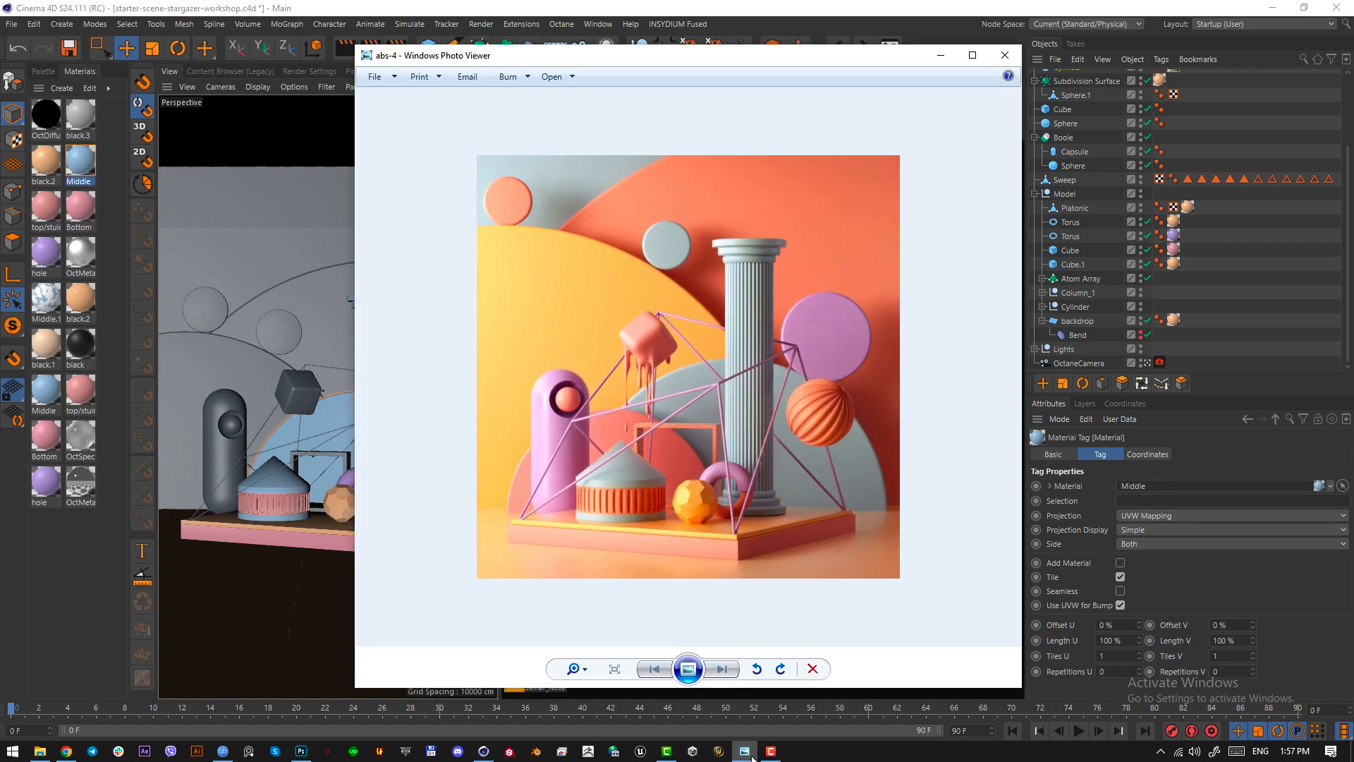
click(748, 754)
click(282, 509)
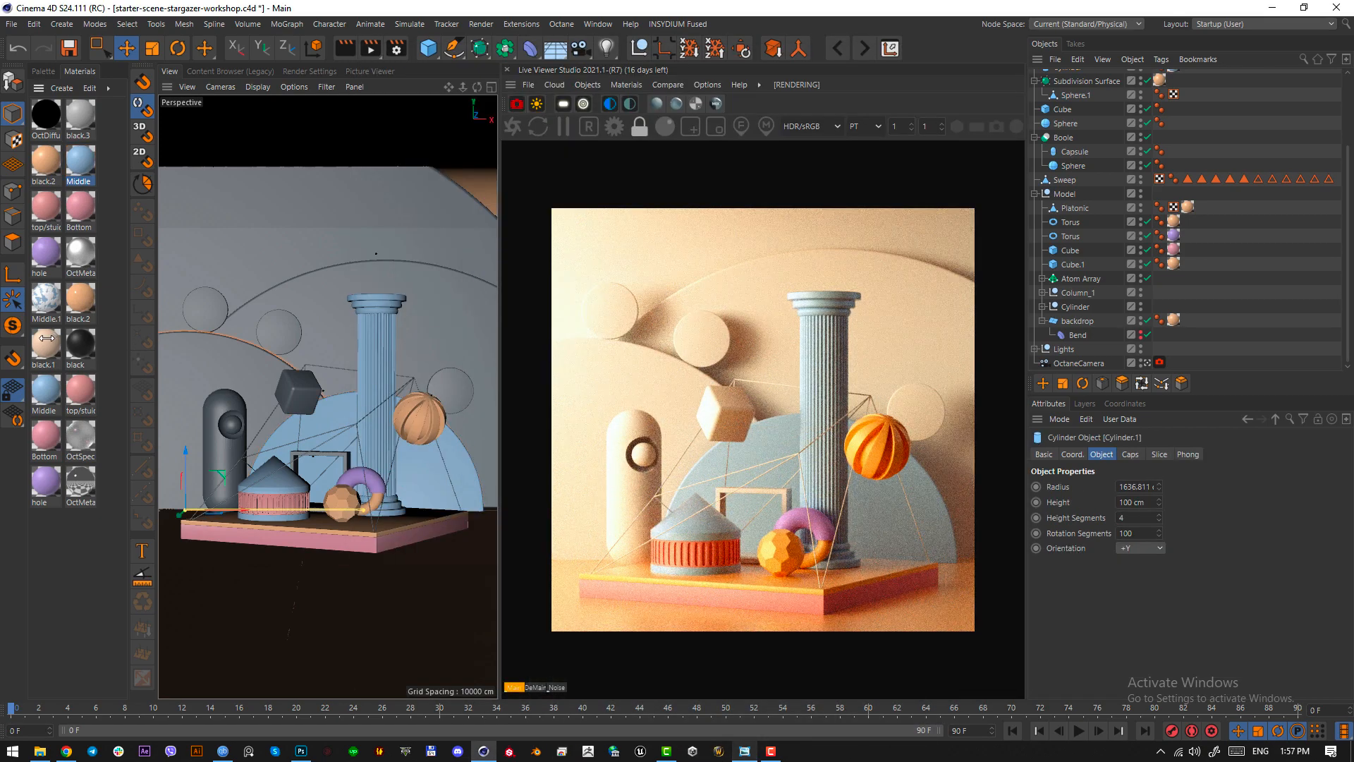
drag(46, 338, 230, 377)
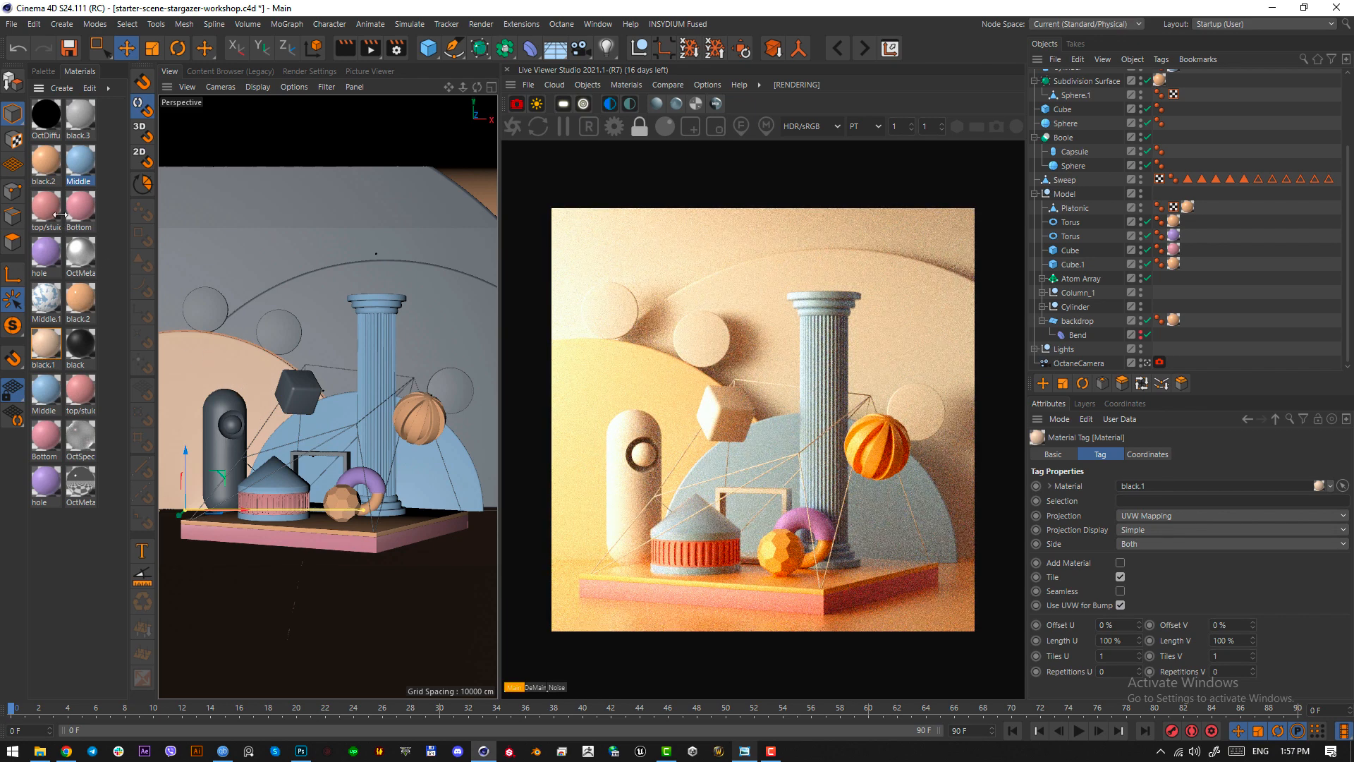
drag(46, 161, 316, 333)
- Check the reference and apply the blue Middle material to the back wall behind the discs
click(744, 754)
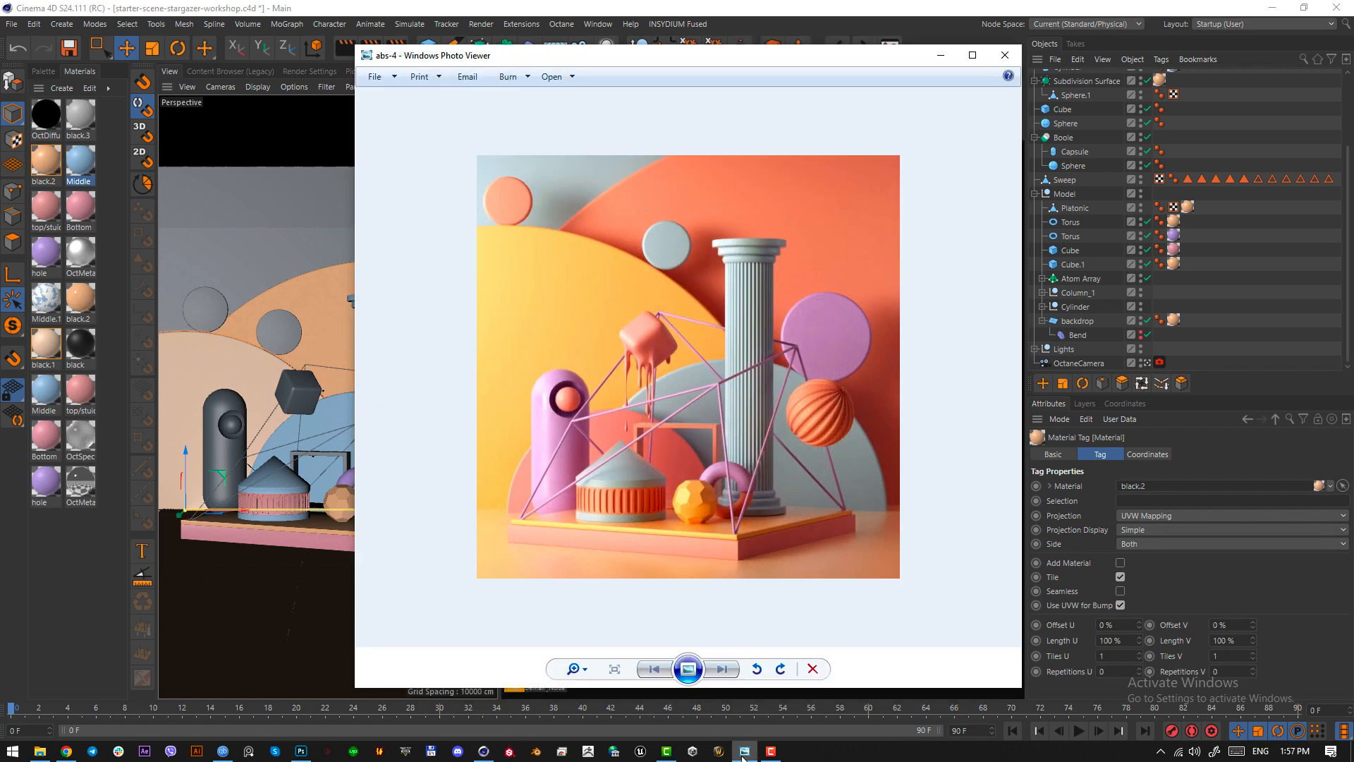
click(742, 756)
drag(72, 162, 267, 288)
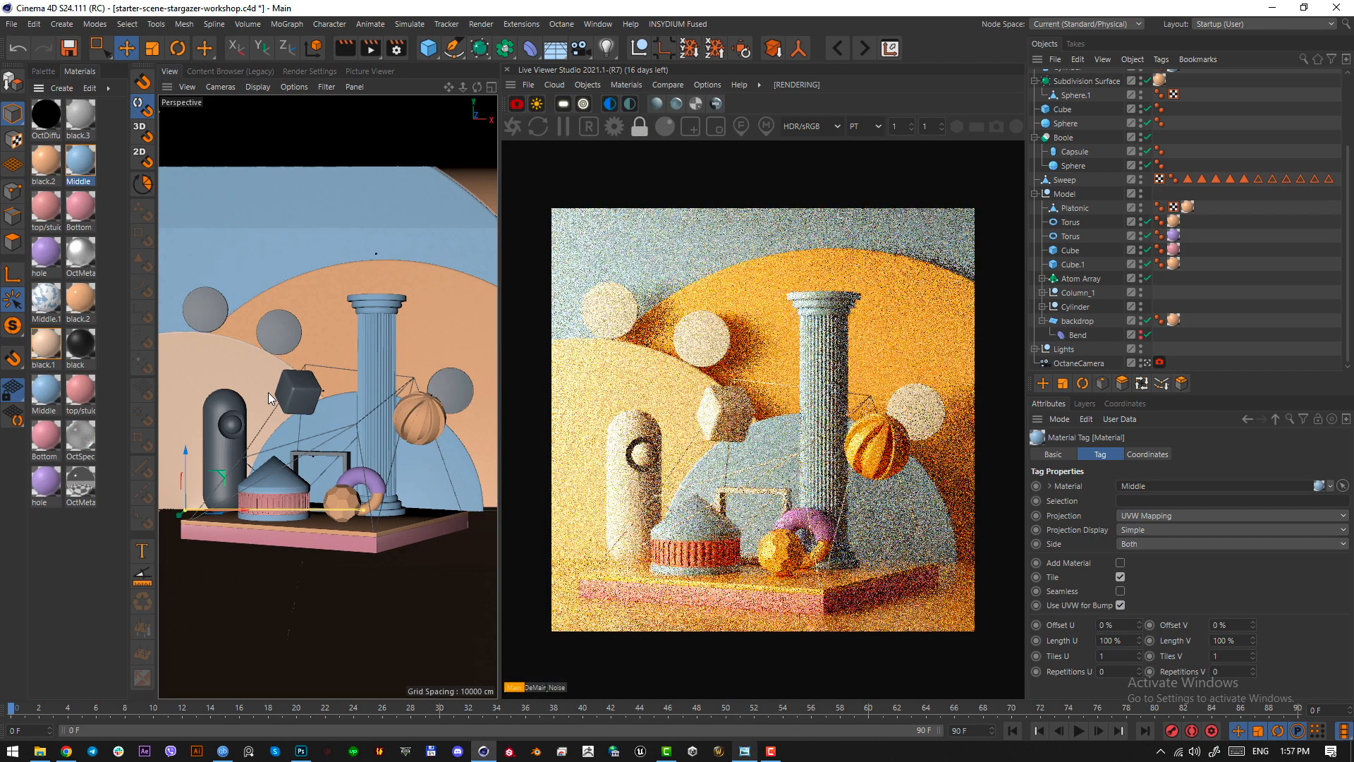
- Following the reference, apply the orange black.2 material to the leftmost small wall disc and the blue Middle material to the disc beside it
click(745, 752)
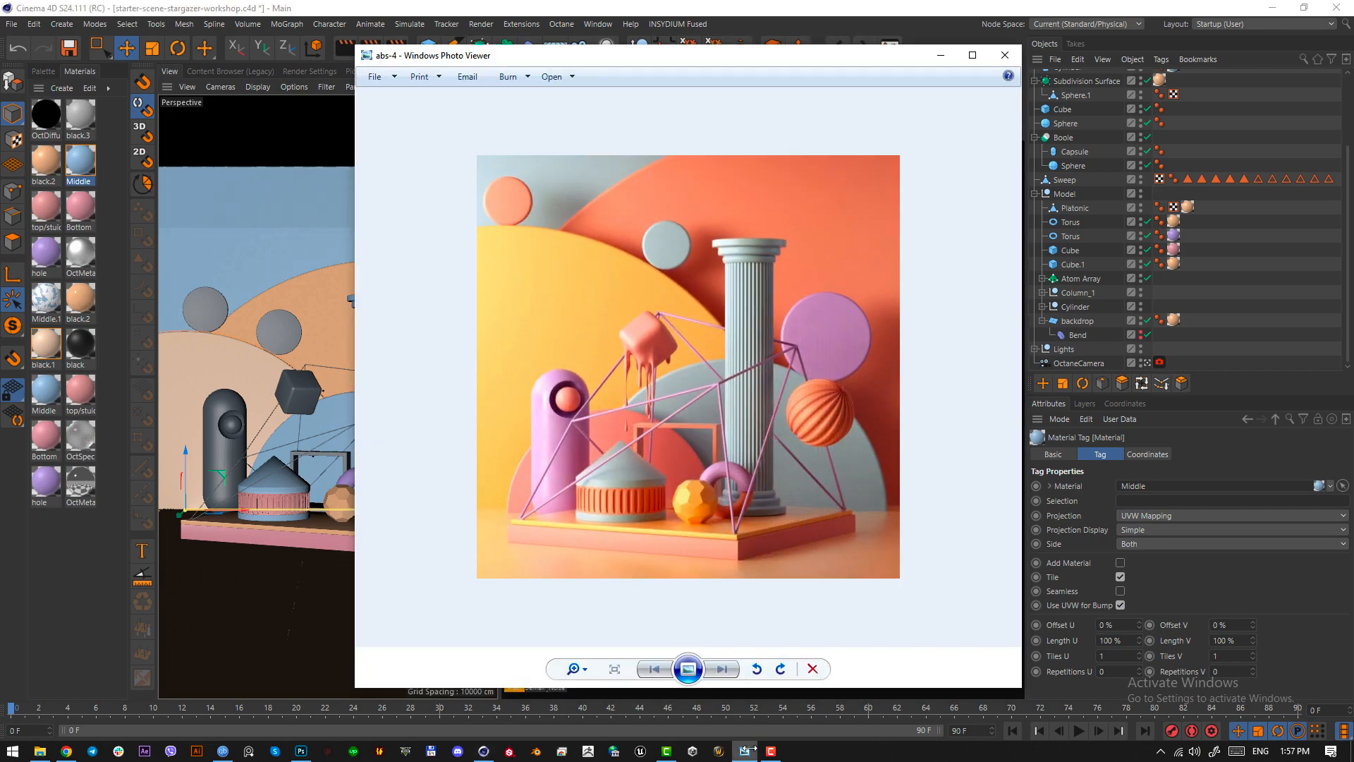
click(748, 751)
click(92, 571)
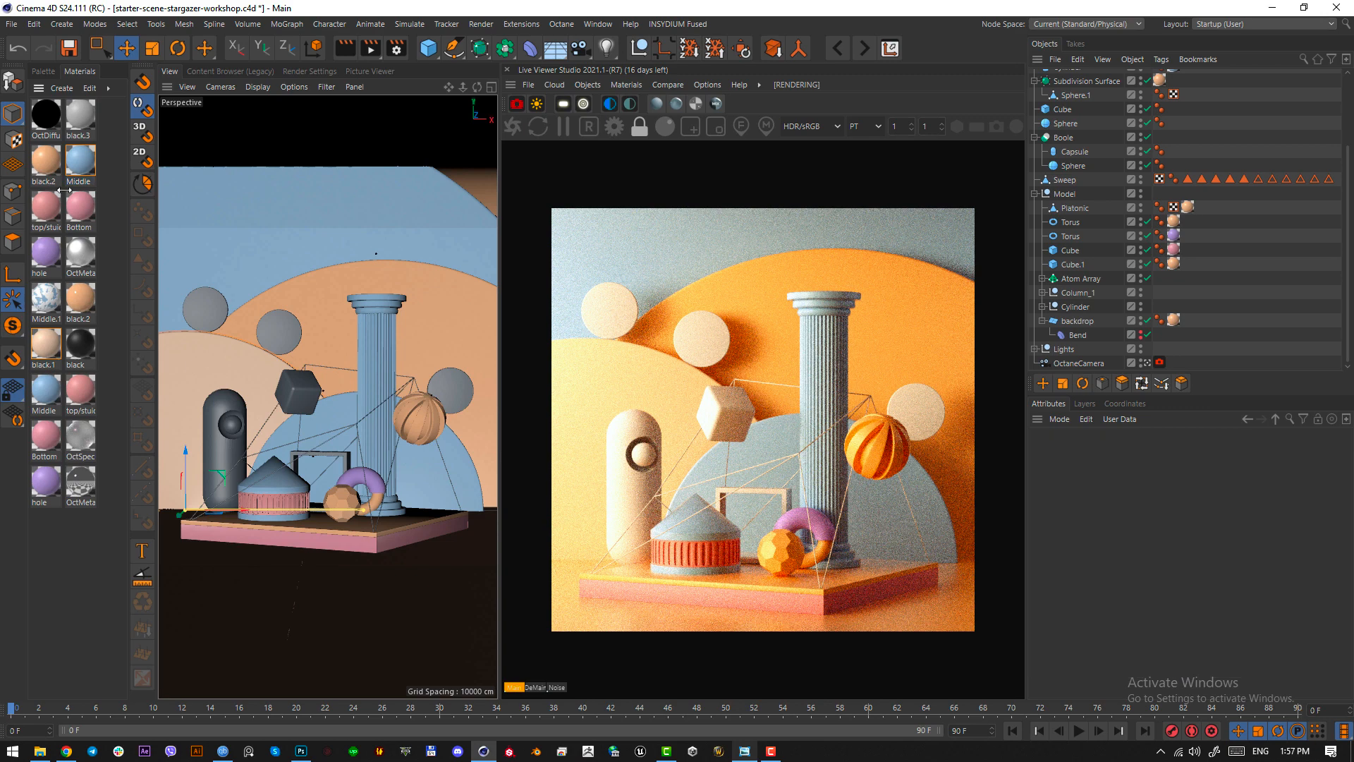
drag(83, 181, 204, 308)
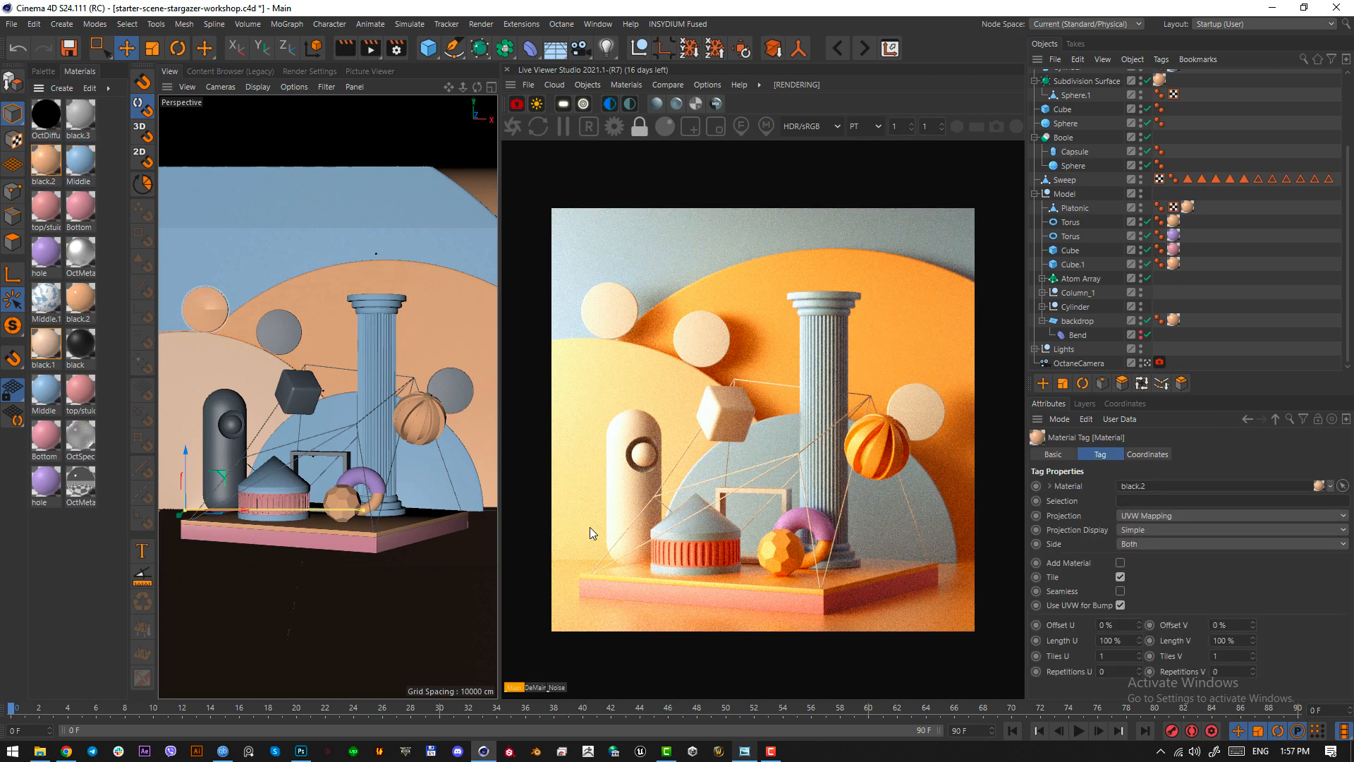
click(747, 750)
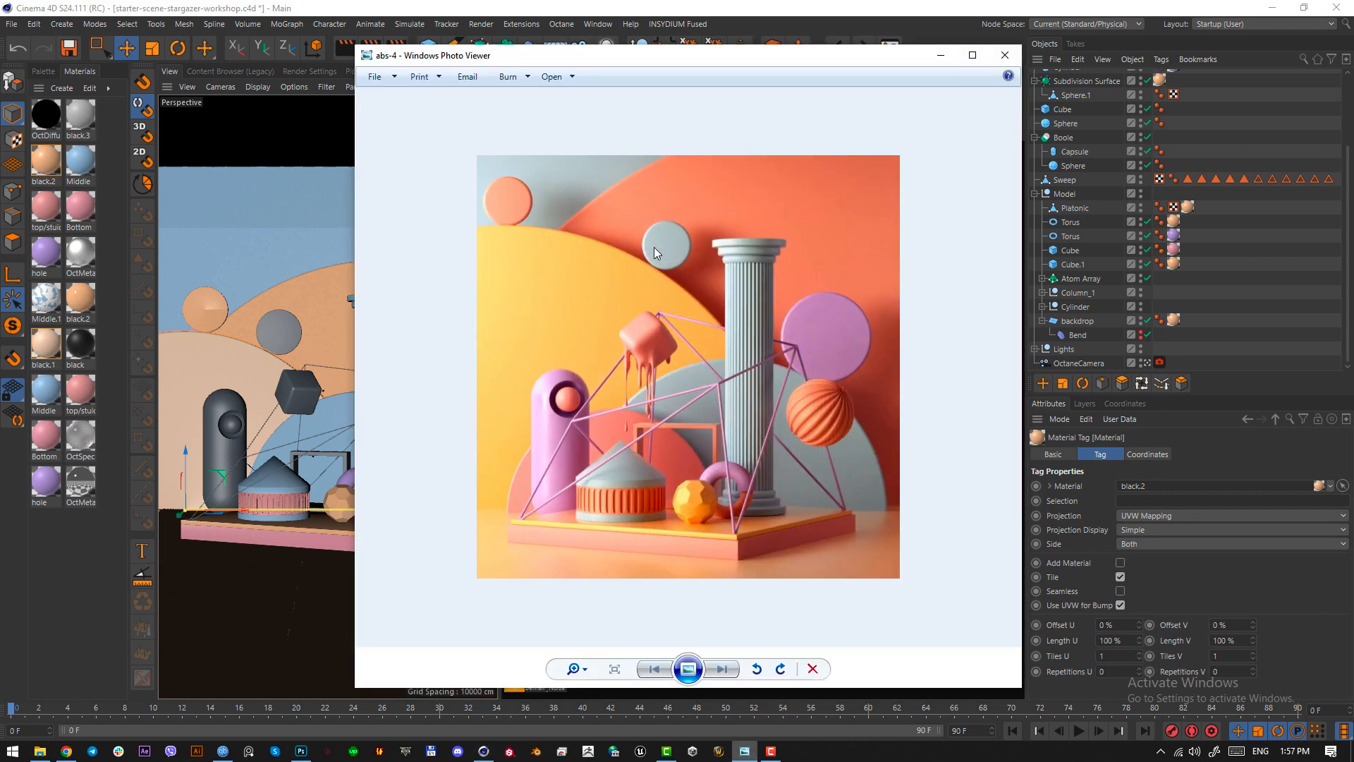
click(940, 55)
drag(79, 160, 281, 330)
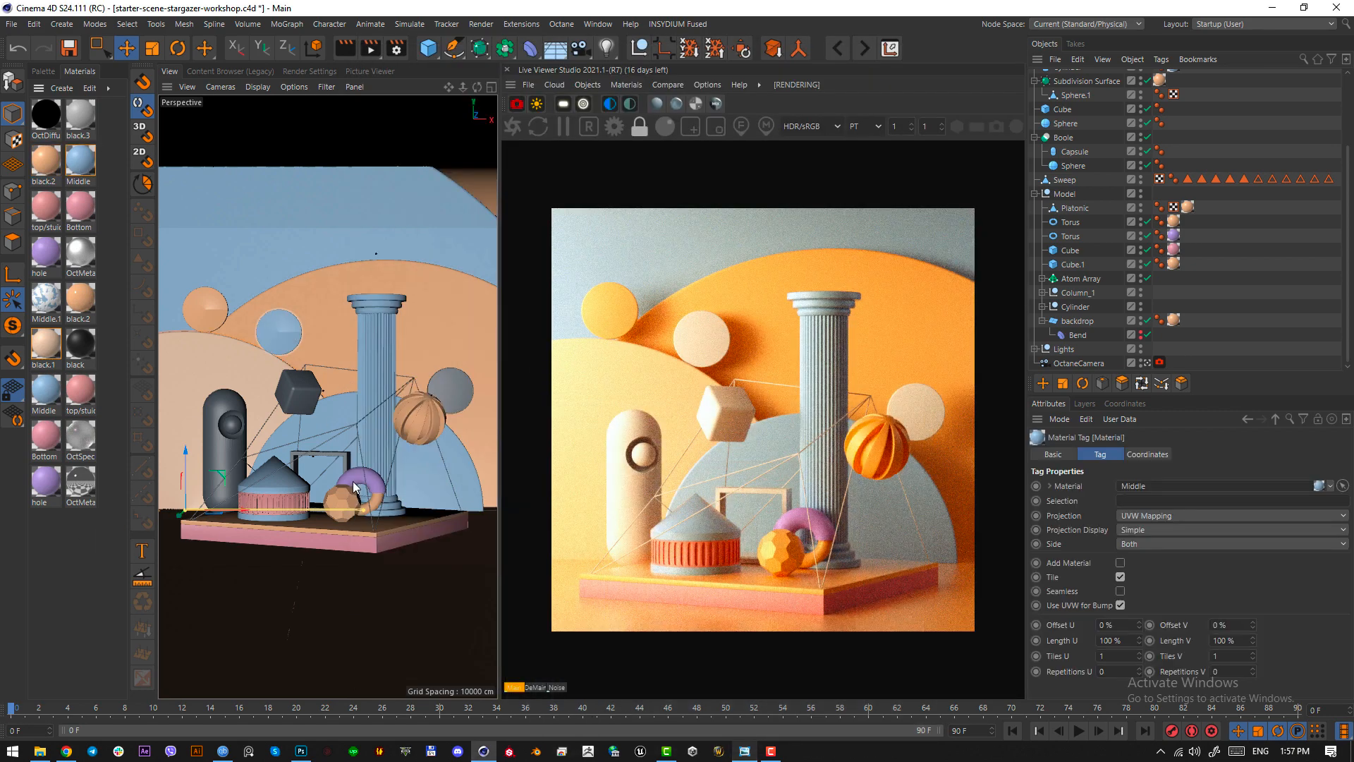
- Check the reference and apply the purple hole material to the upright capsule
click(745, 751)
click(745, 750)
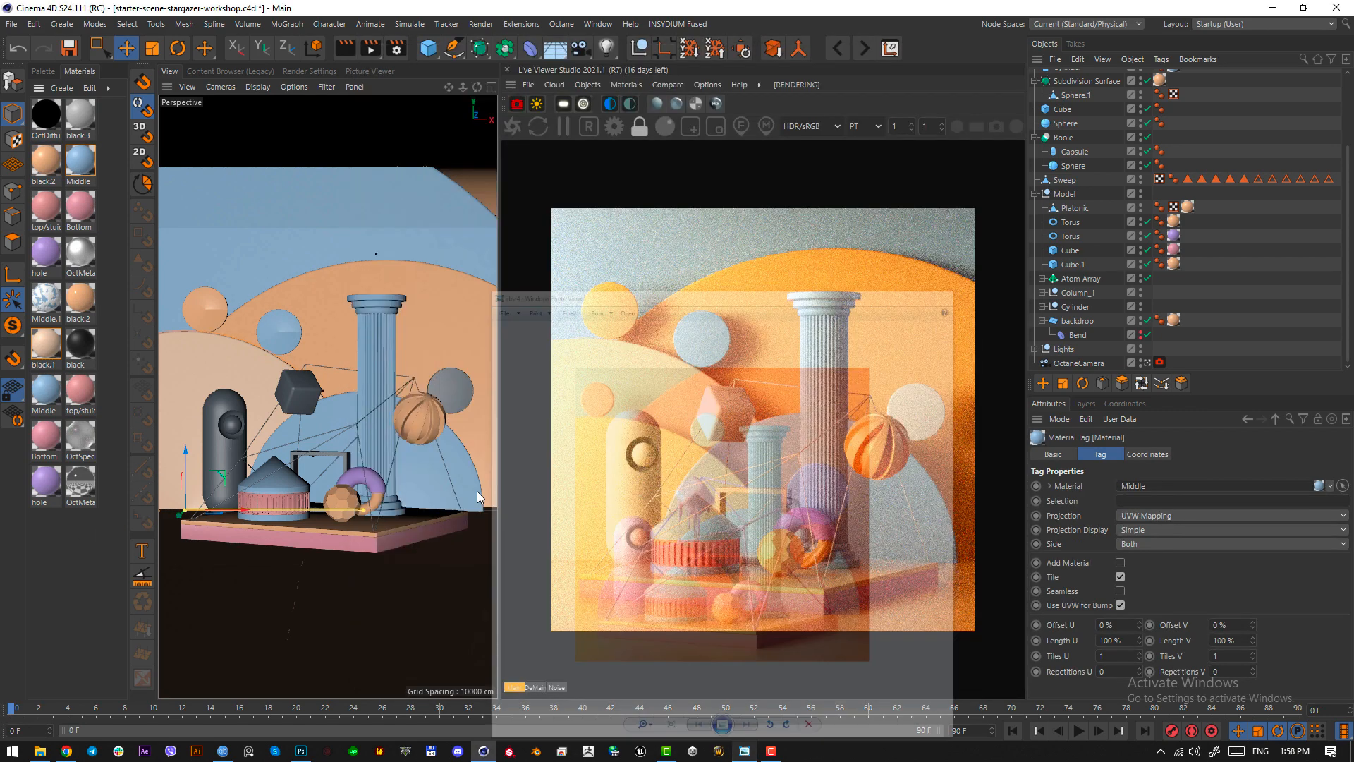
drag(46, 252, 224, 446)
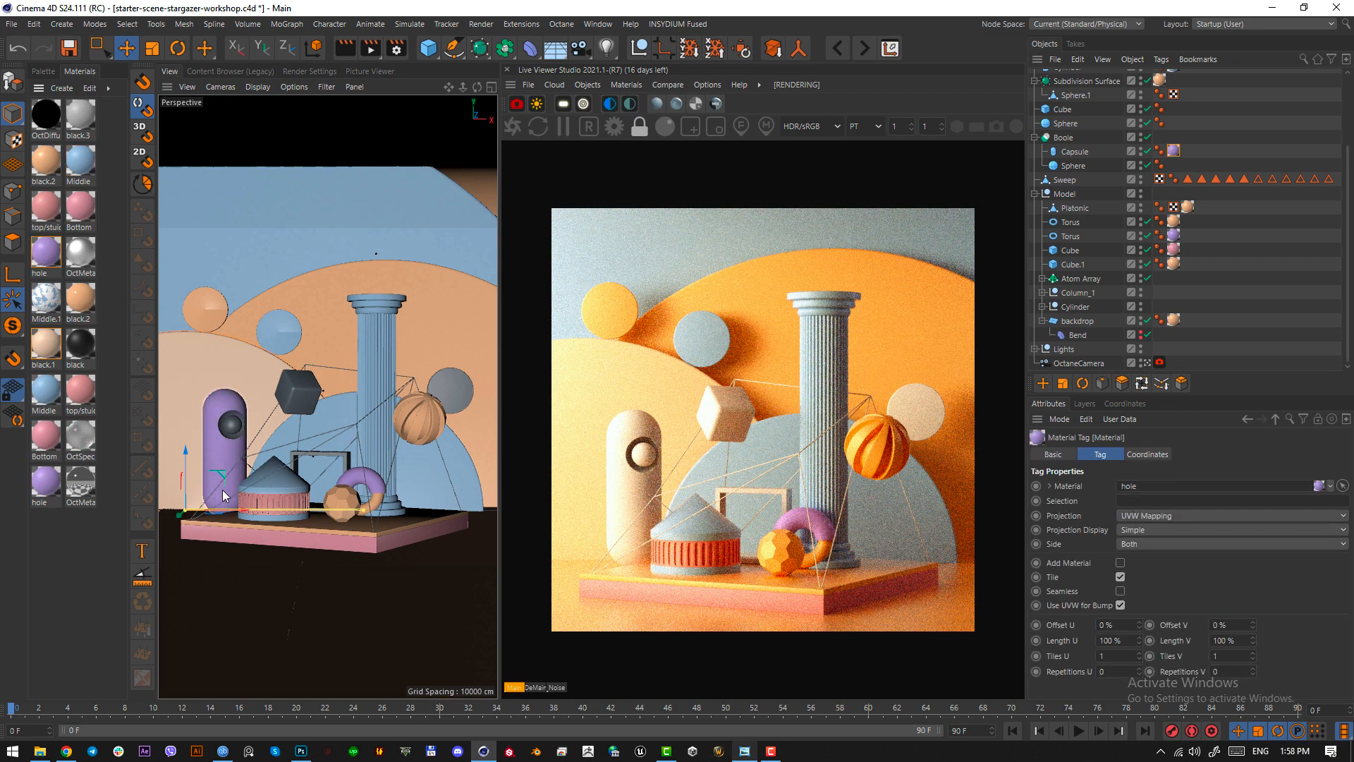
- Copy the capsule's purple hole material tag onto the parent Boole object
click(1150, 138)
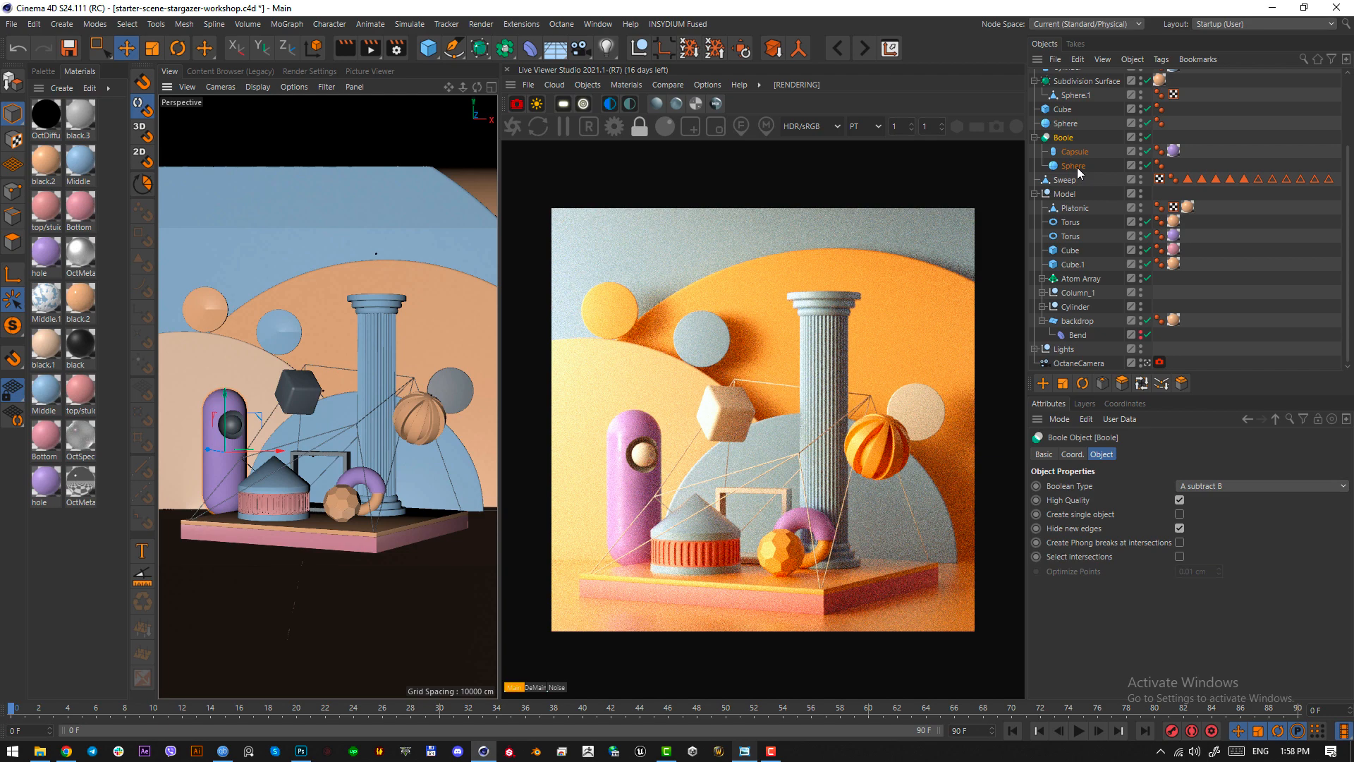
click(1174, 151)
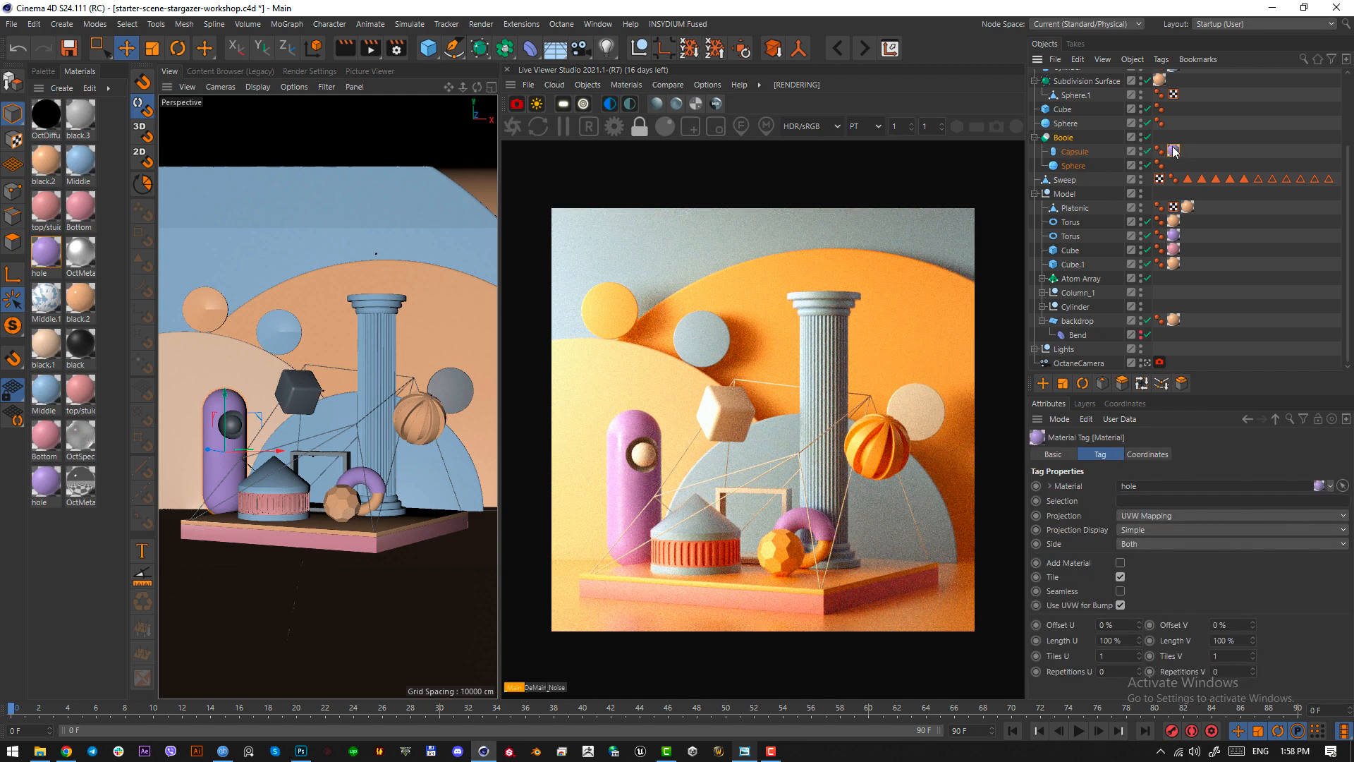
ctrl+drag(1174, 151, 1159, 137)
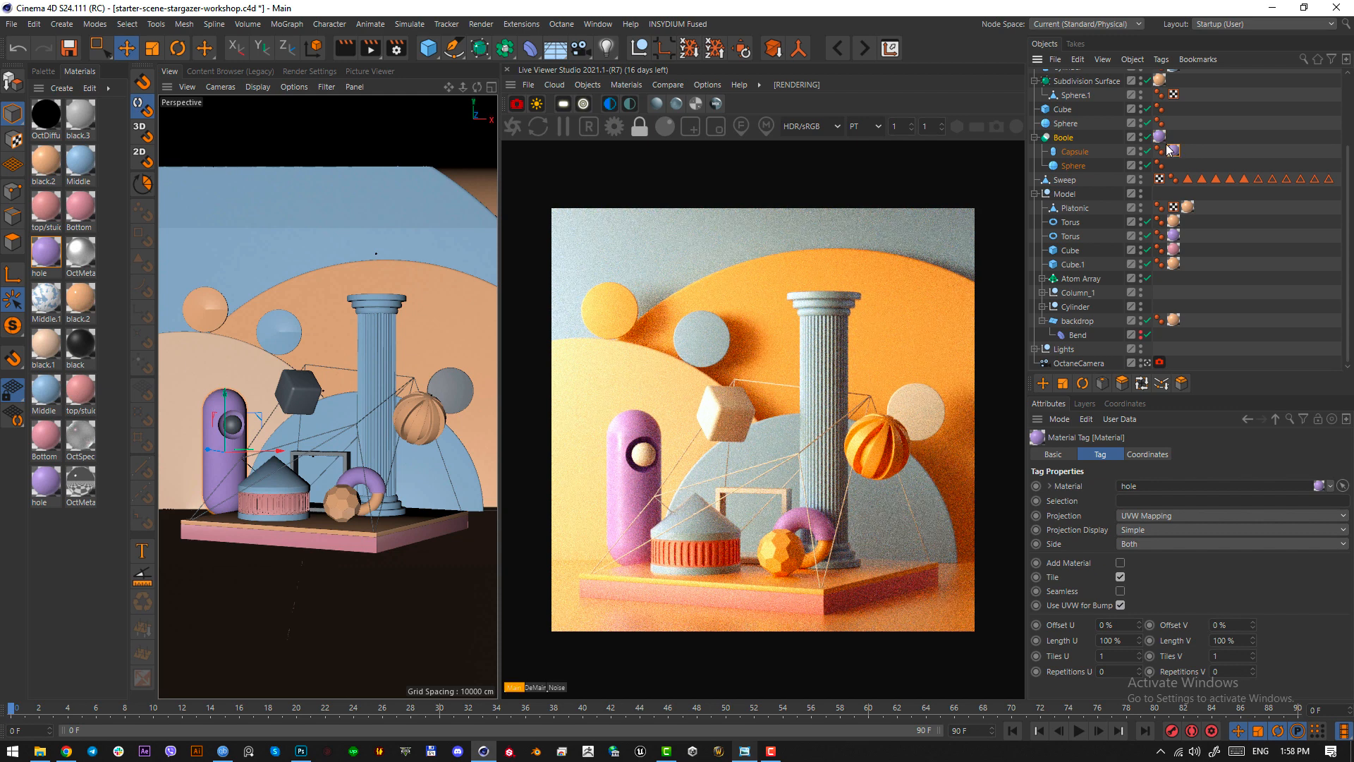
click(1175, 139)
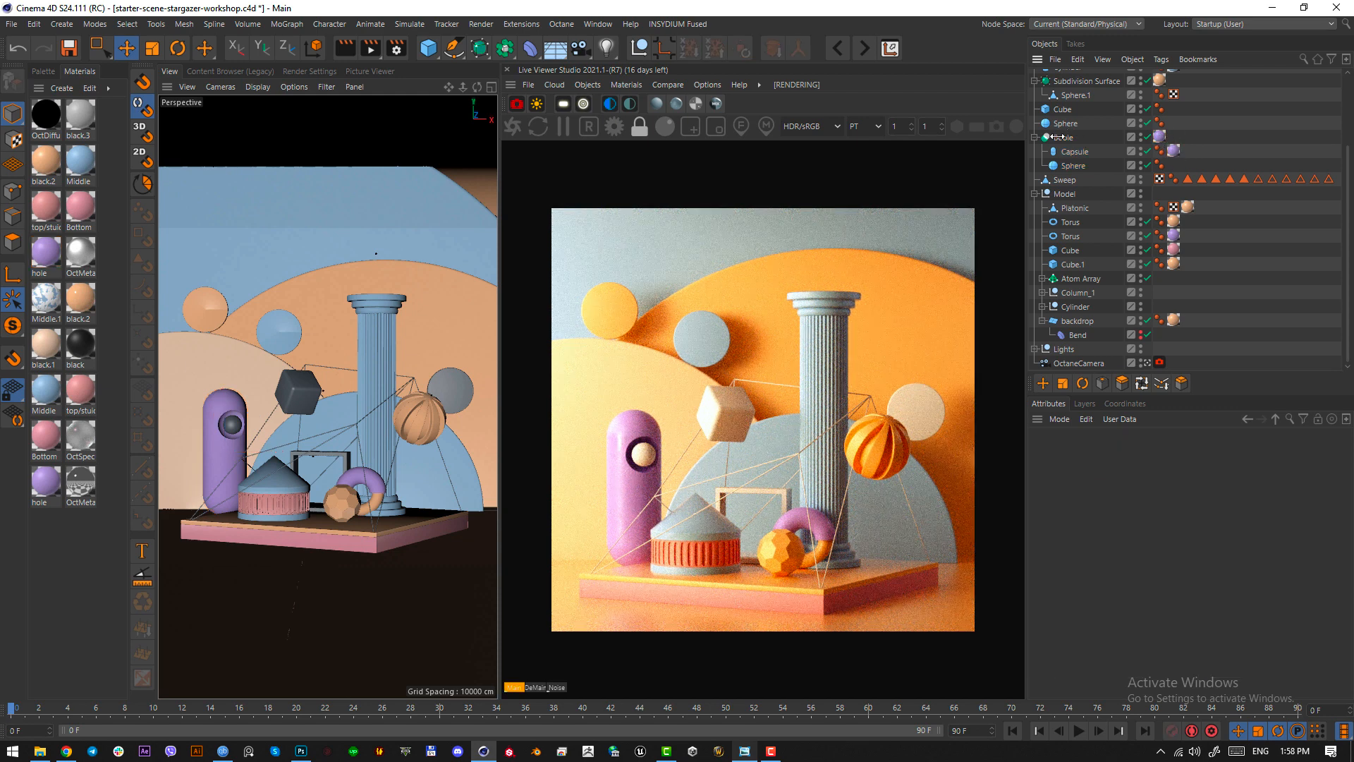
click(1064, 137)
click(1227, 157)
- Try the orange black.2 material on the cutting sphere inside the Boole, then remove its material tag
click(745, 751)
click(1104, 172)
click(1062, 165)
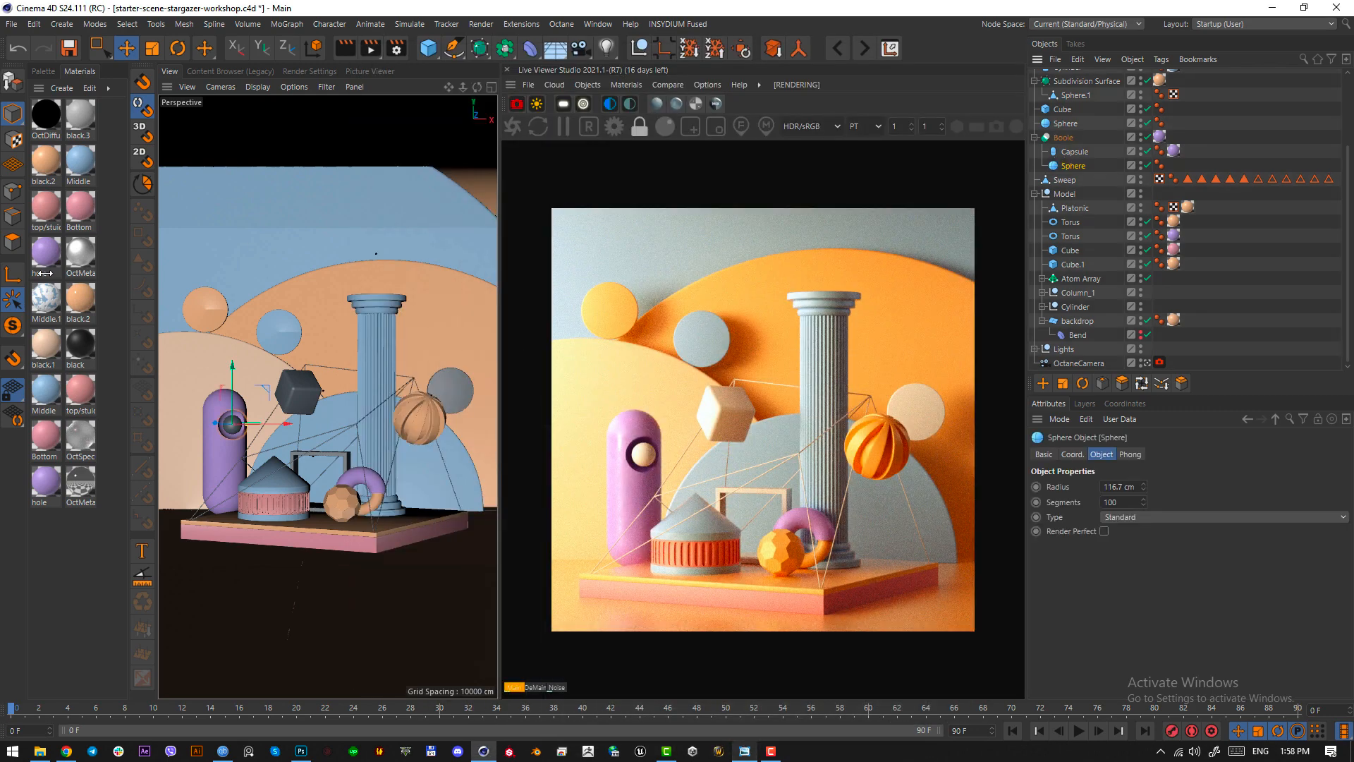
right_click(46, 205)
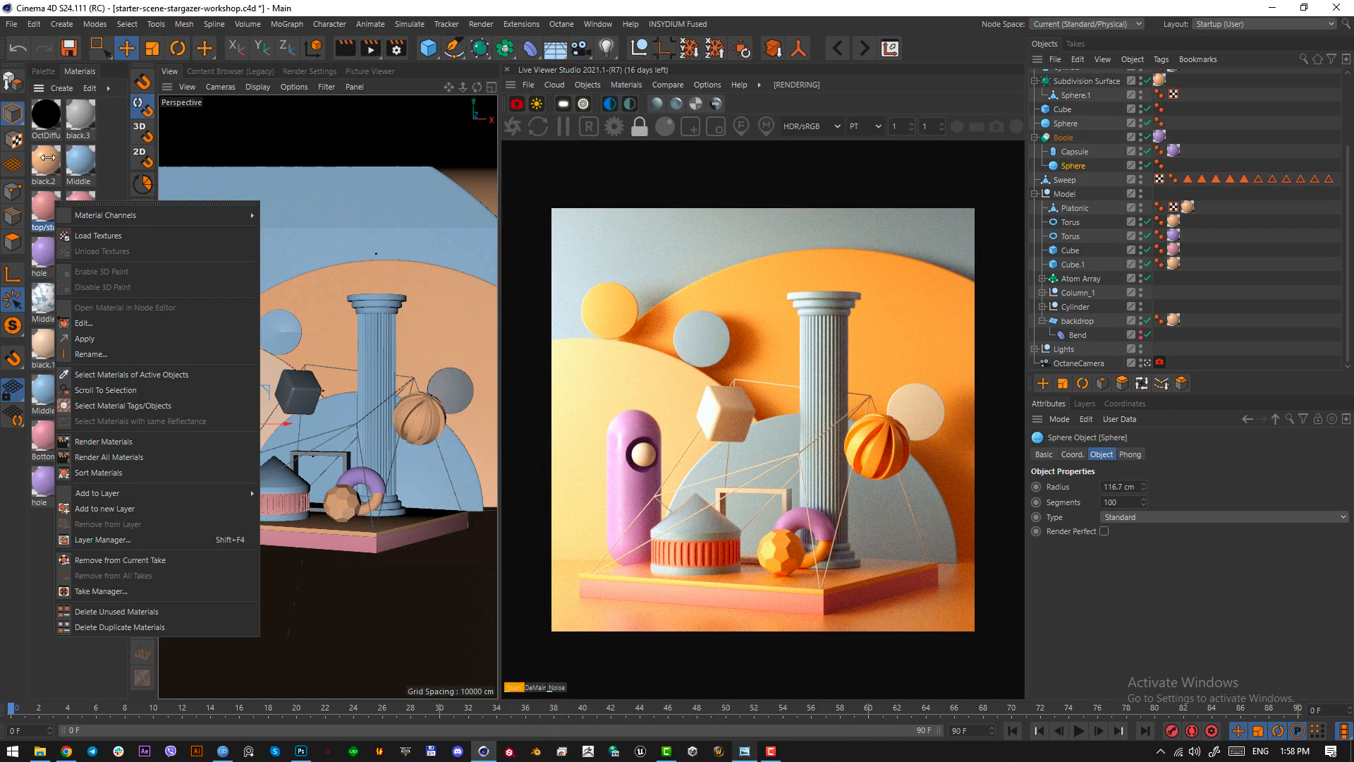
click(78, 280)
click(714, 146)
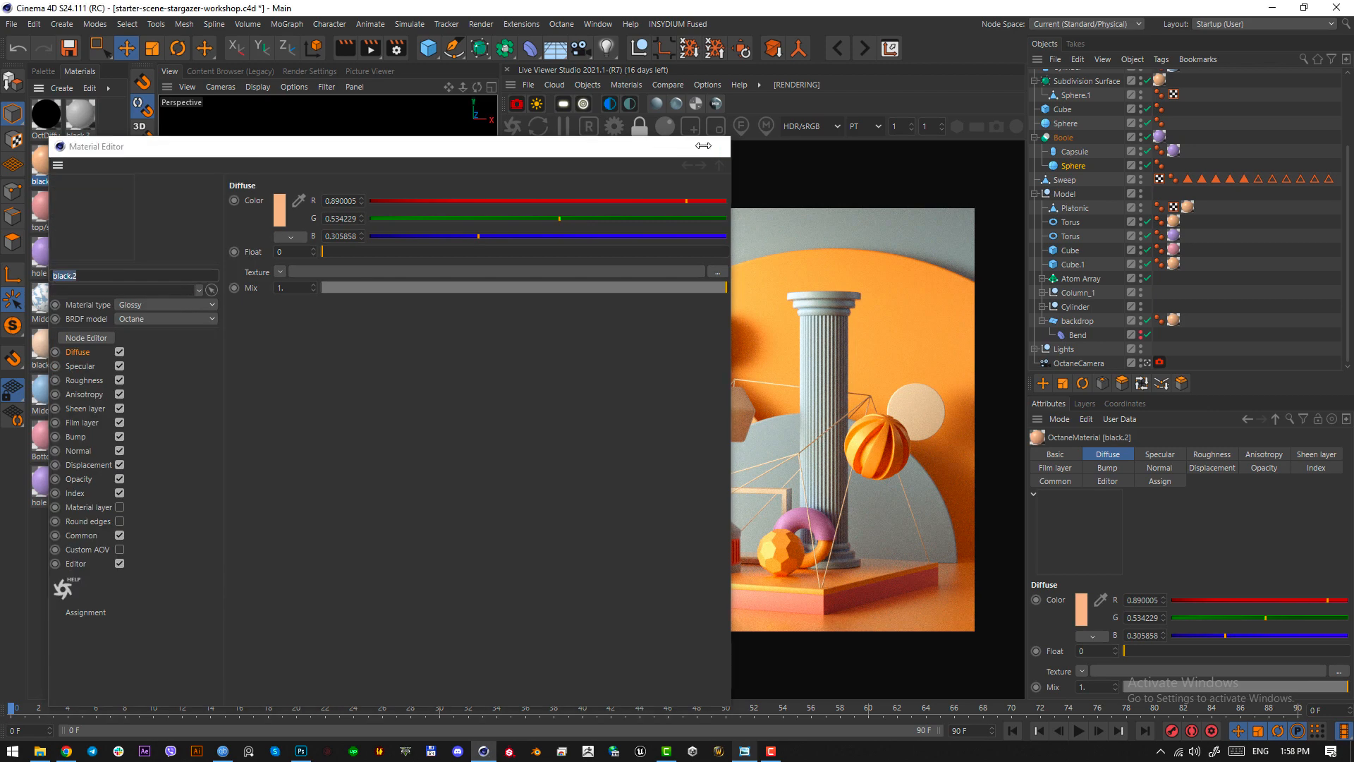
right_click(49, 160)
click(112, 295)
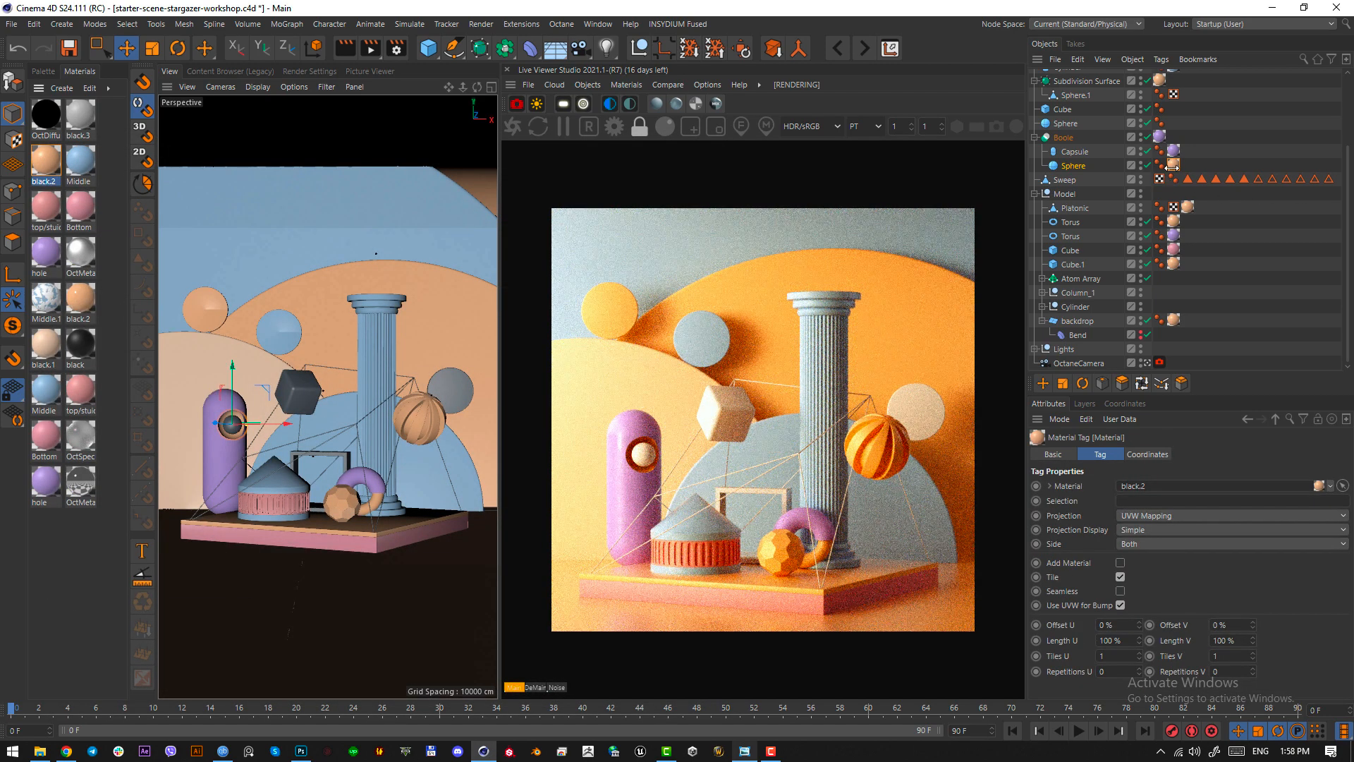
key(Delete)
- Apply the top/stuidio material to the separate small sphere sitting in the capsule's hole
click(1066, 124)
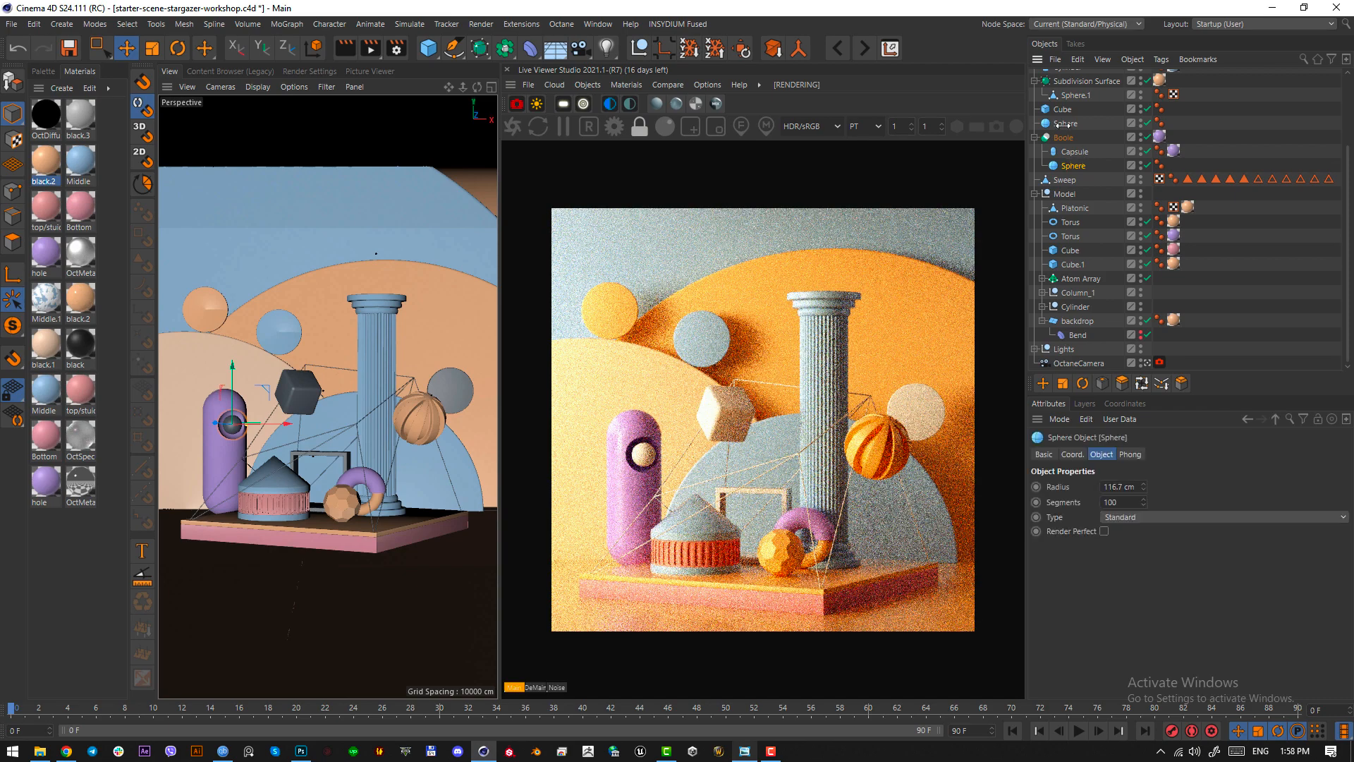
click(1066, 124)
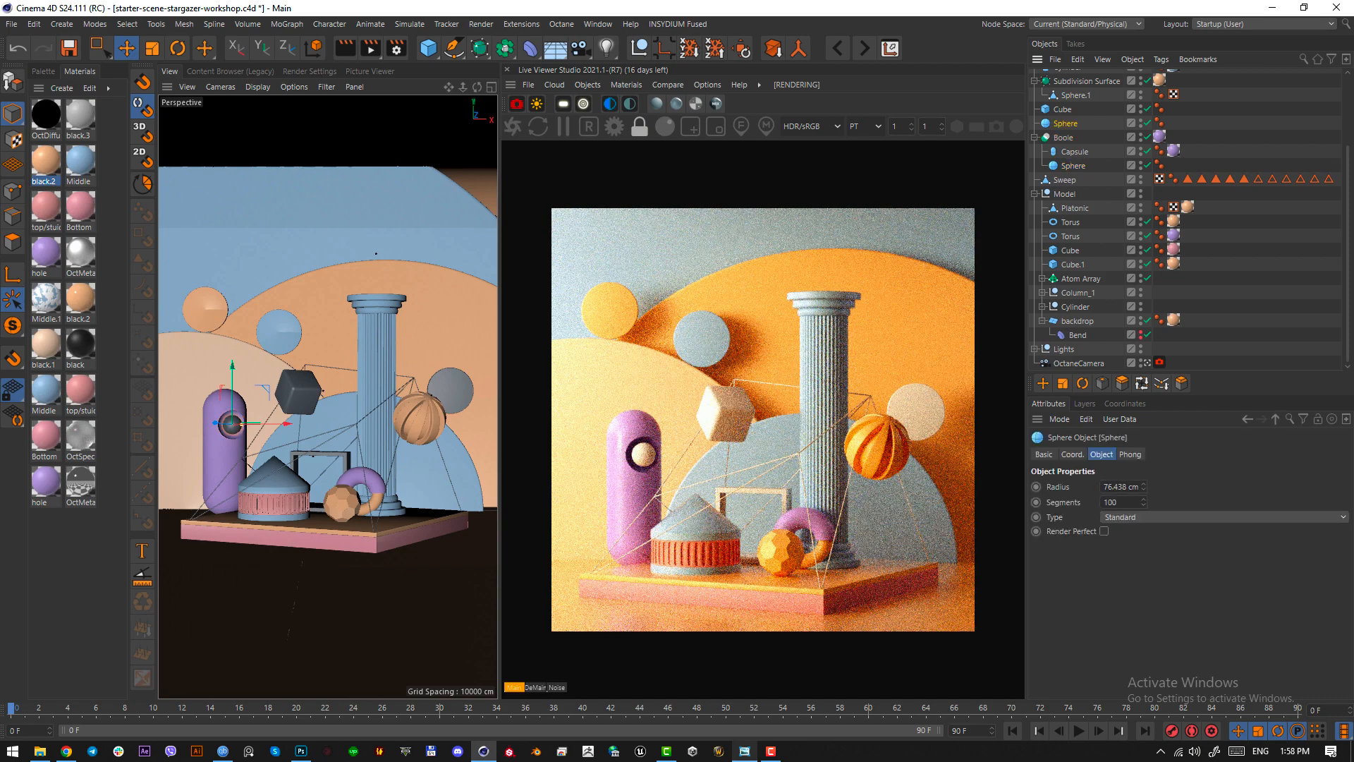
right_click(77, 393)
click(106, 455)
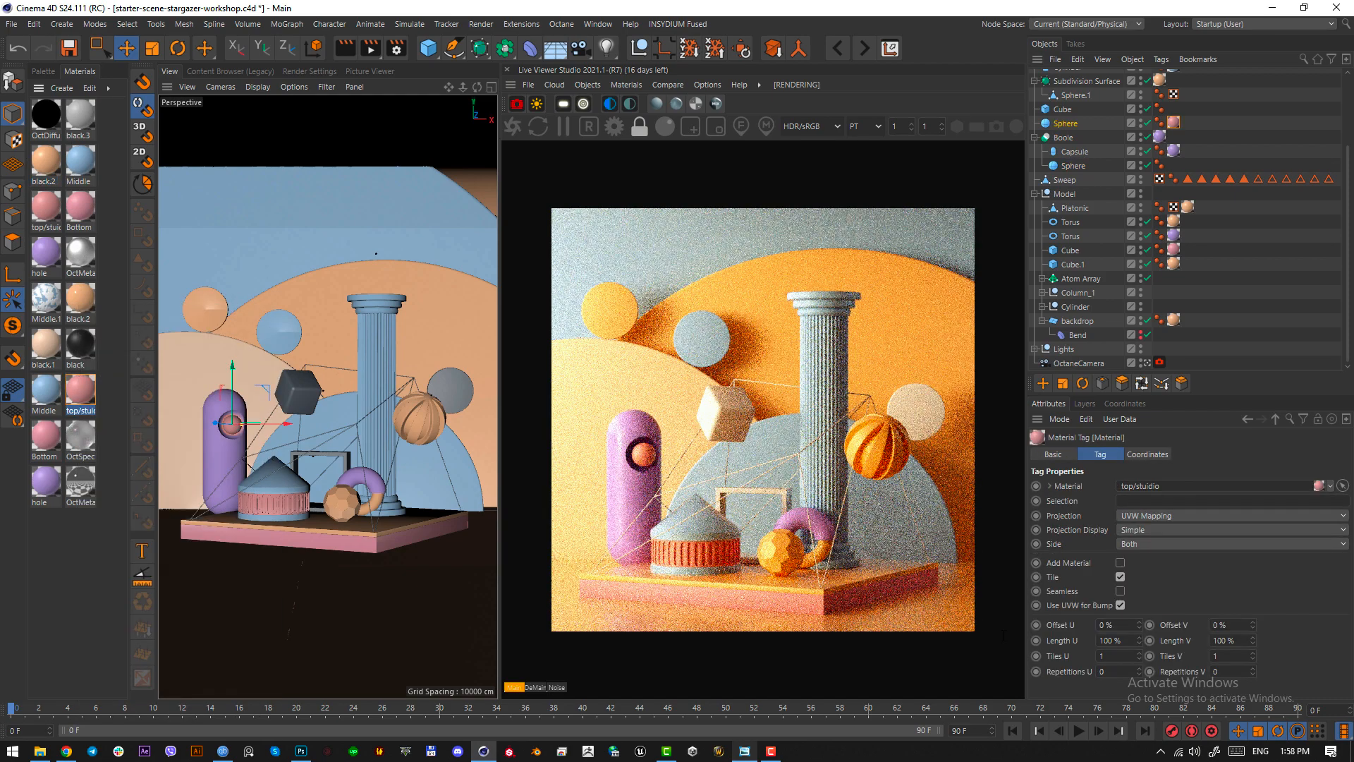
- Check the reference and apply the top/stuidio material to the floating rounded cube
click(735, 756)
click(735, 756)
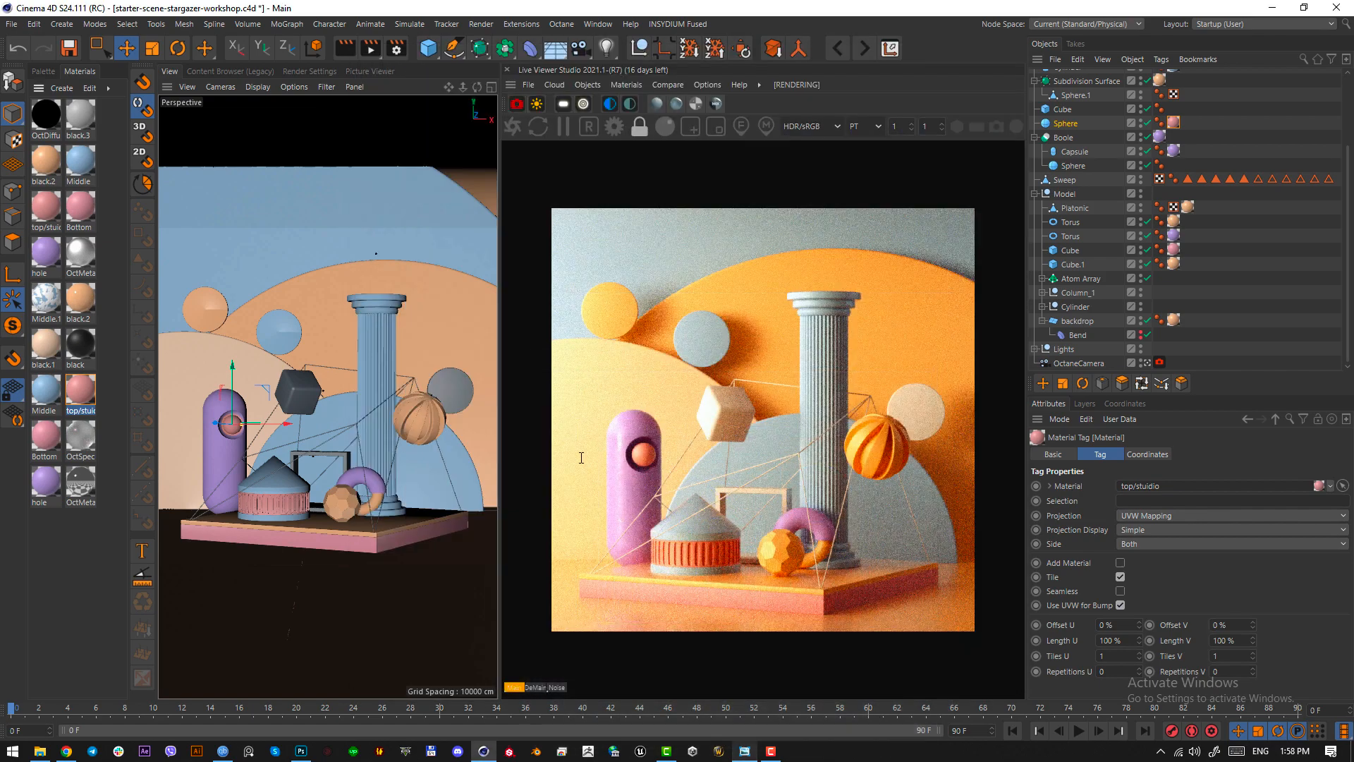
click(300, 390)
right_click(80, 392)
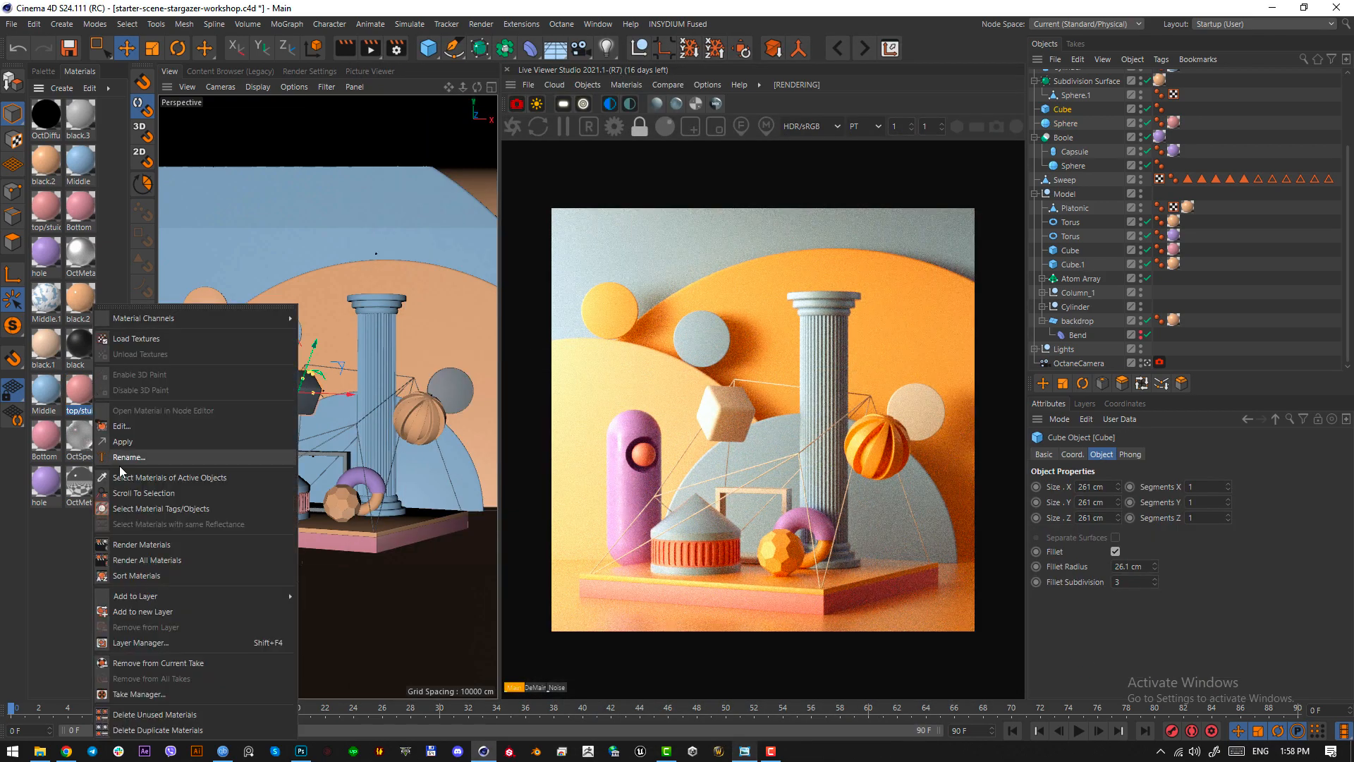
click(122, 442)
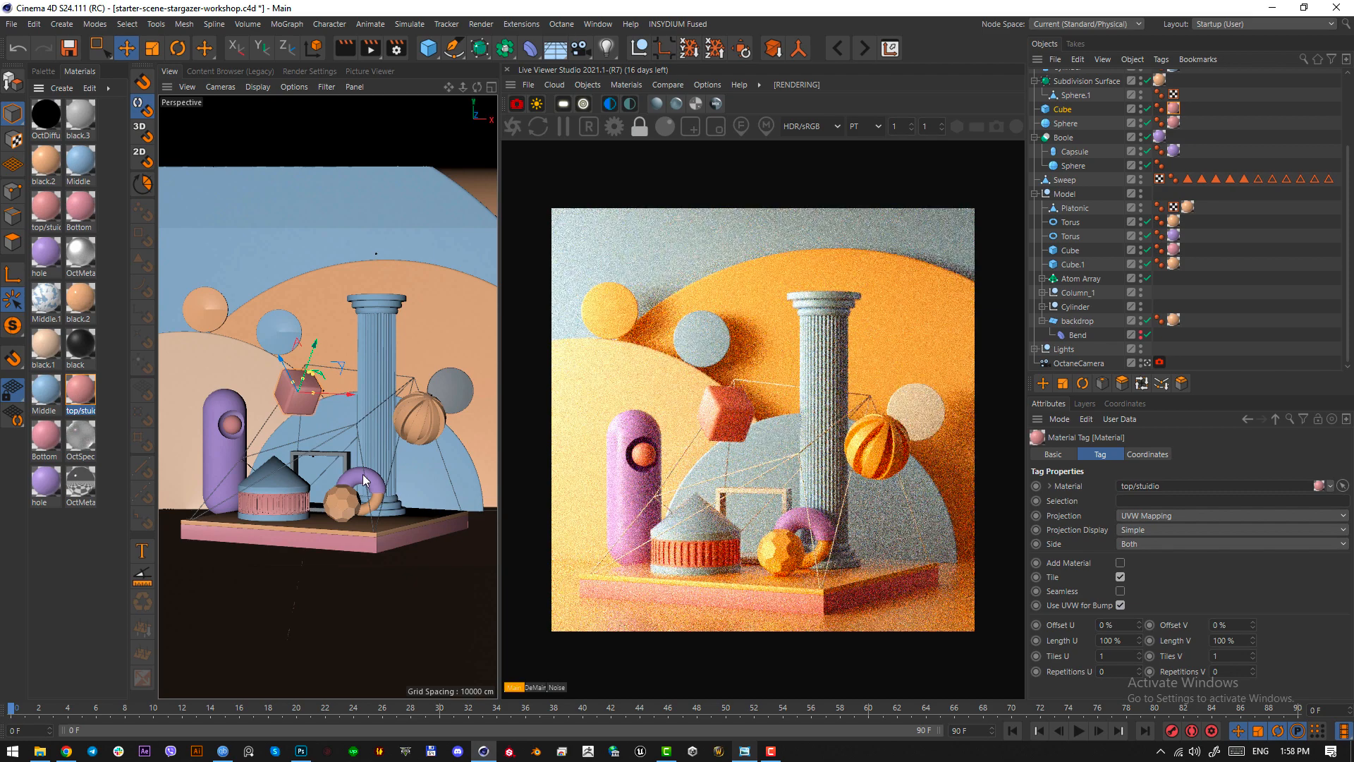
- Check the reference and apply the top/stuidio material to the Sweep frame behind the tent-shaped object
click(346, 461)
click(744, 752)
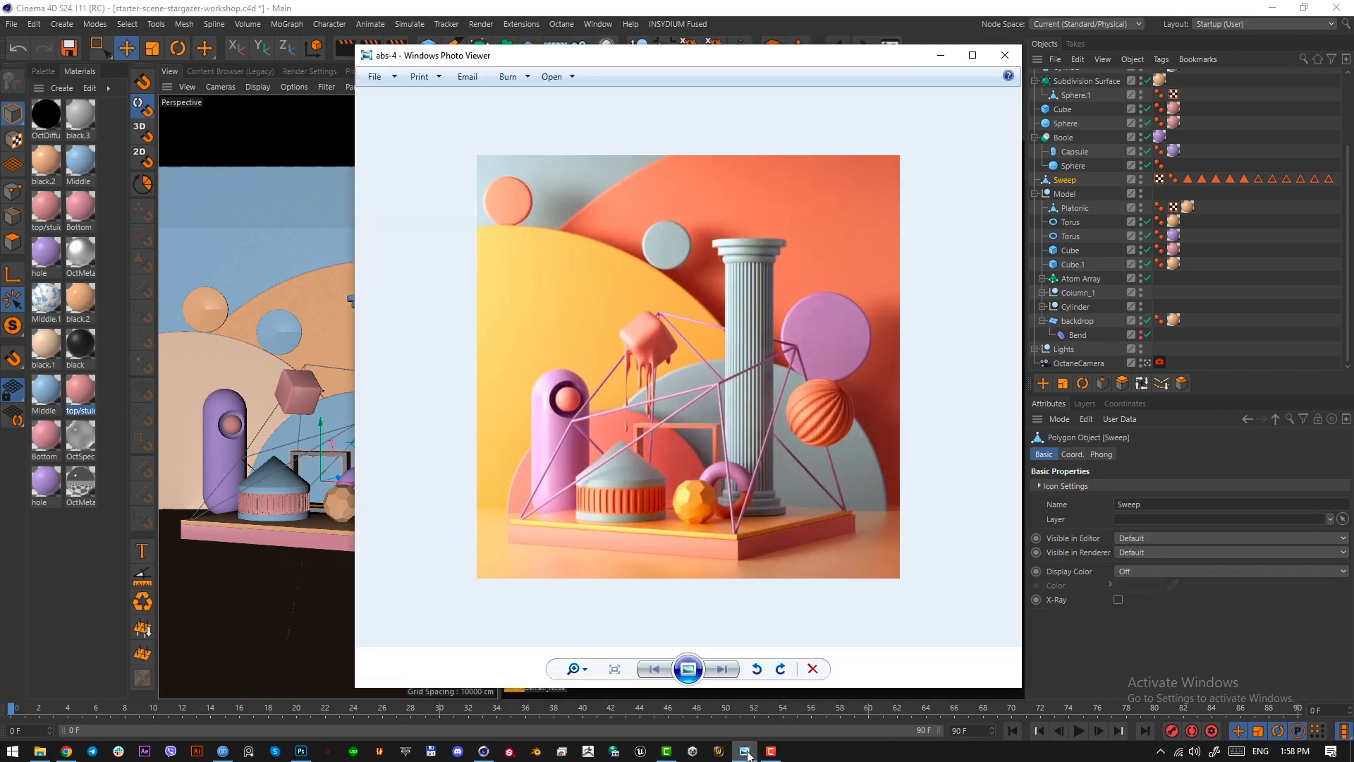
click(745, 752)
right_click(80, 392)
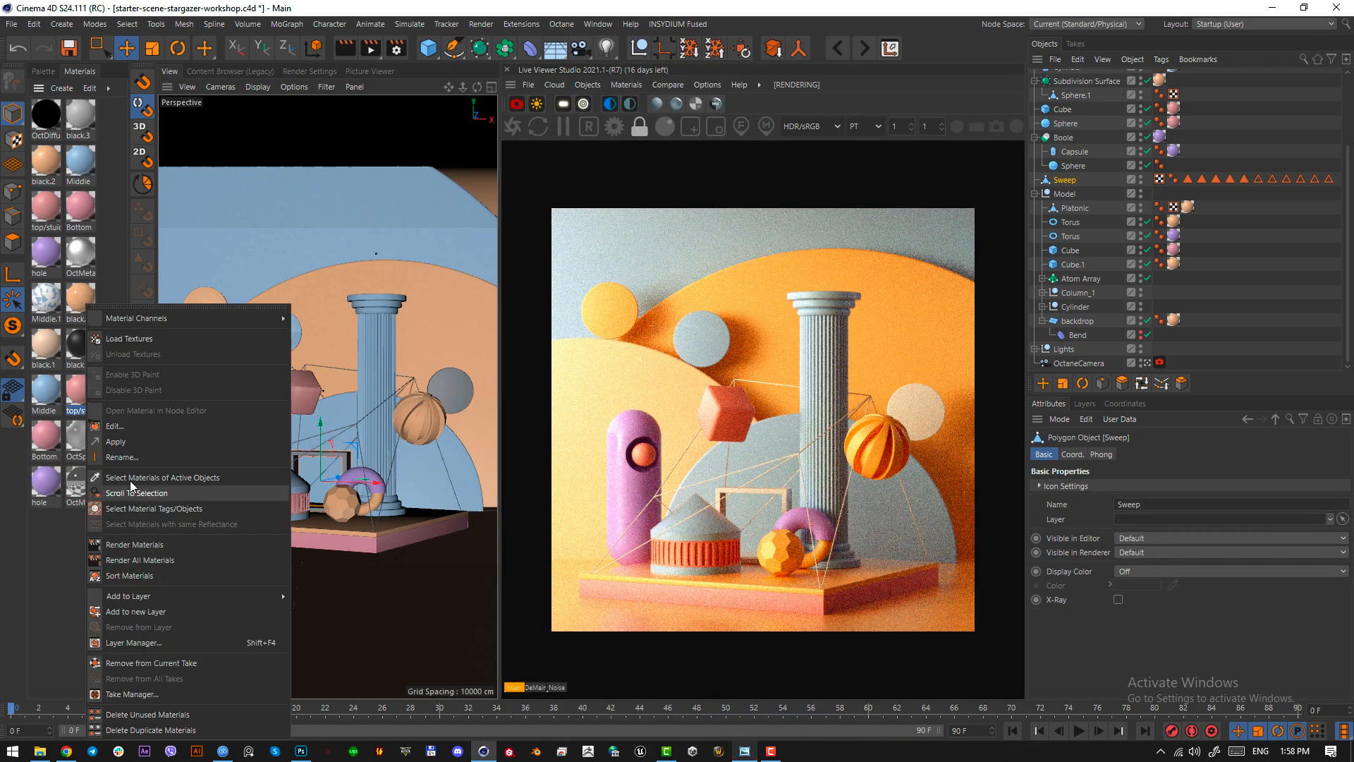
click(133, 443)
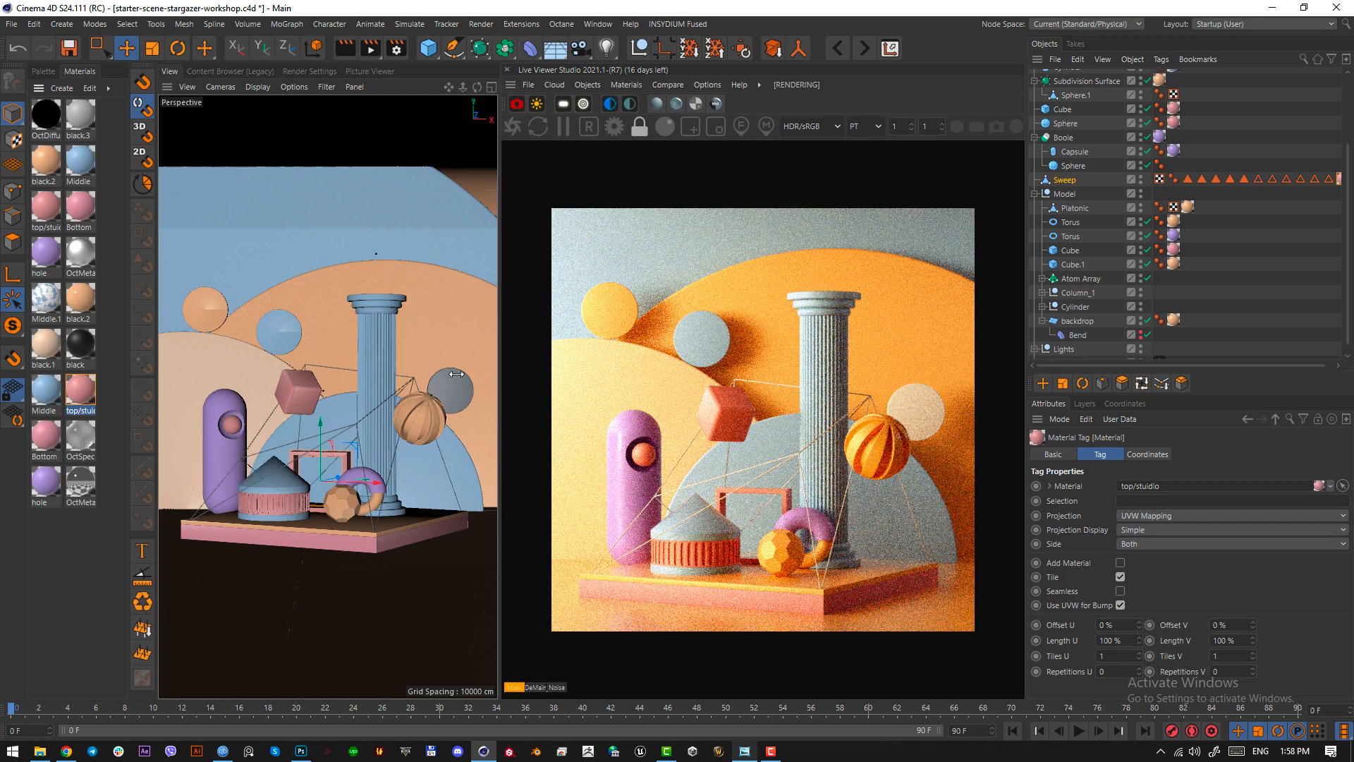
- Check the abs-4 reference and apply the purple hole material to the disc behind the striped sphere
click(449, 381)
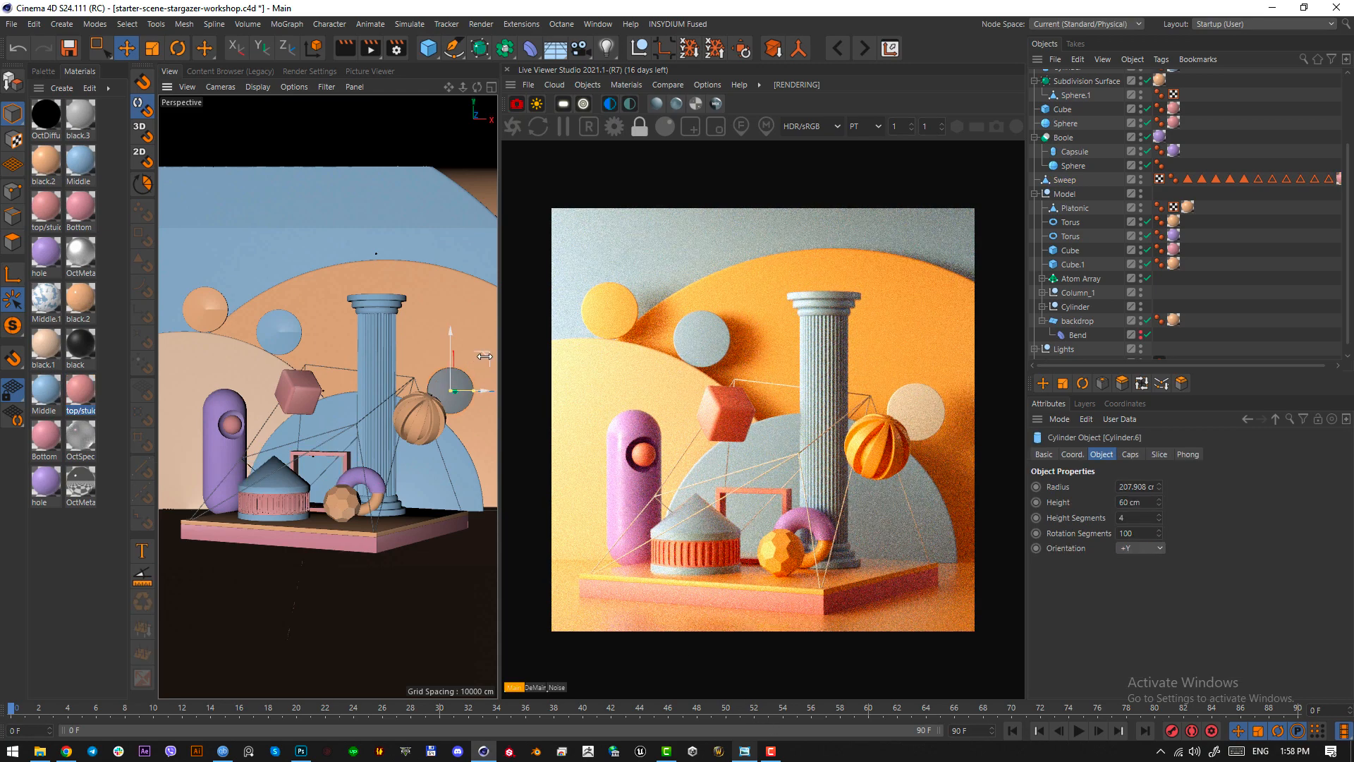
click(744, 752)
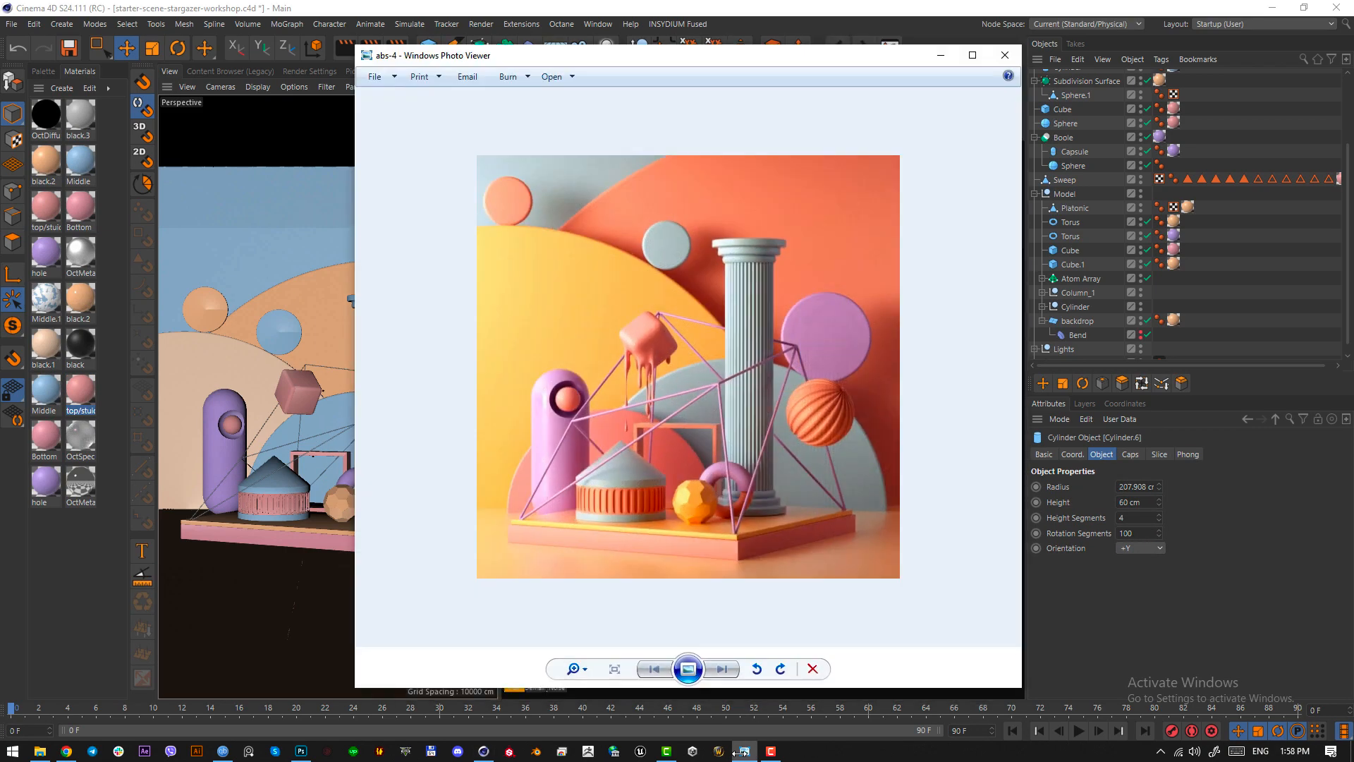
click(745, 752)
right_click(45, 259)
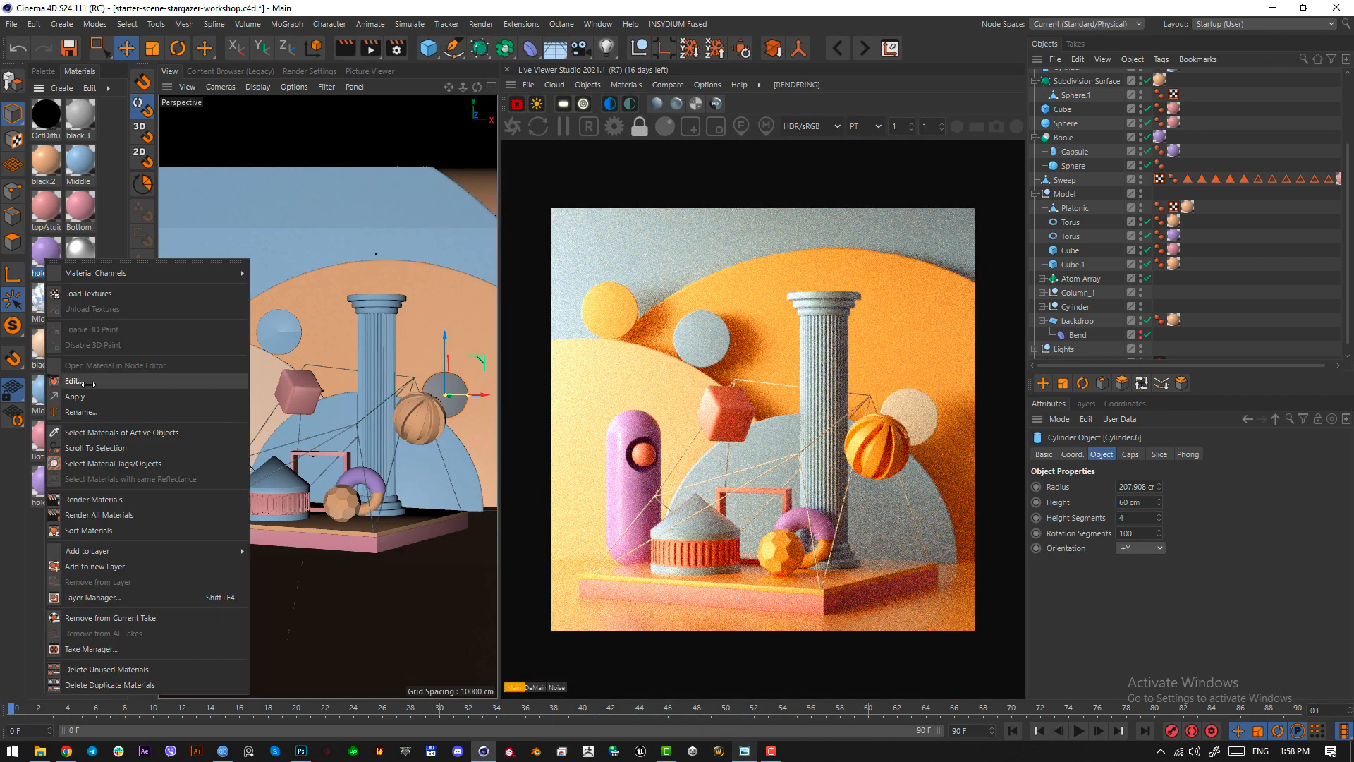
click(89, 383)
click(745, 752)
click(744, 752)
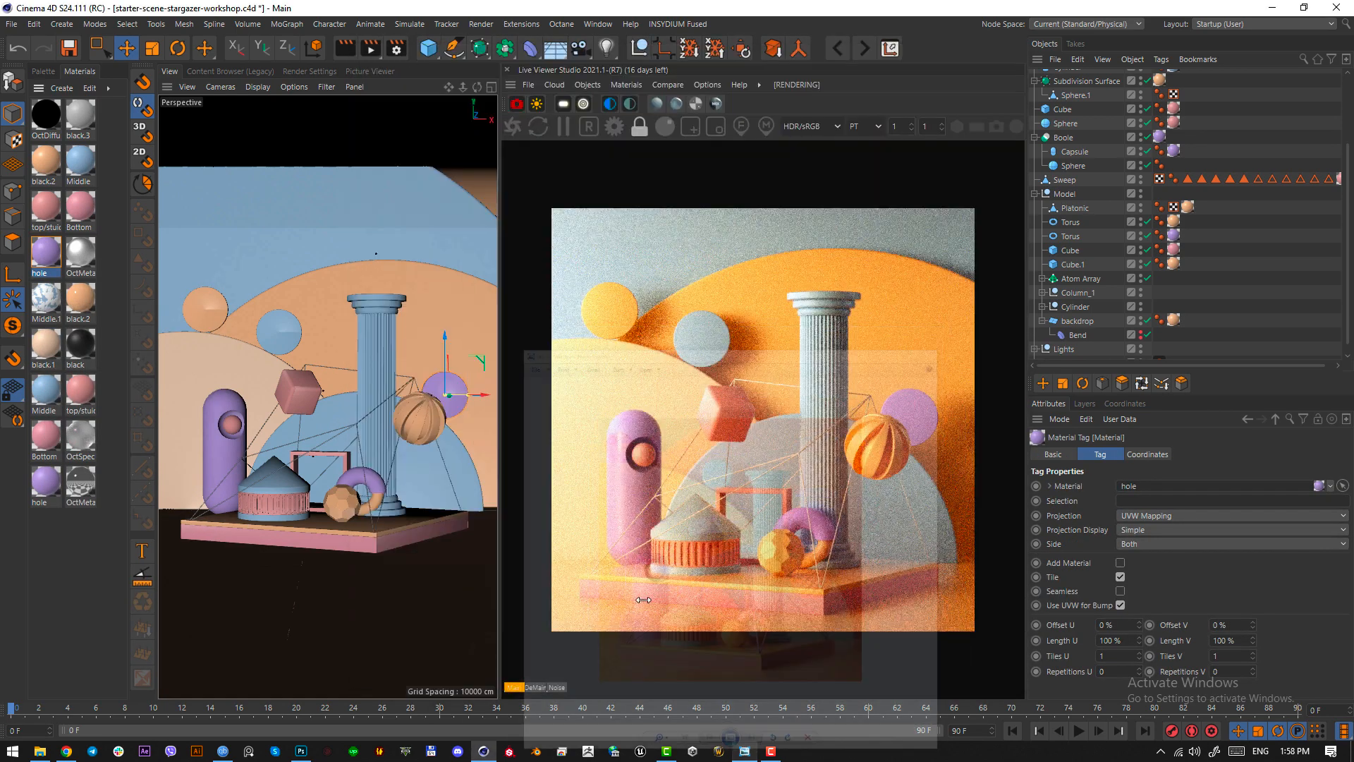
- Select the Atom Array wireframe and set its sphere radius and cylinder radius to 10 cm
click(379, 513)
click(1111, 487)
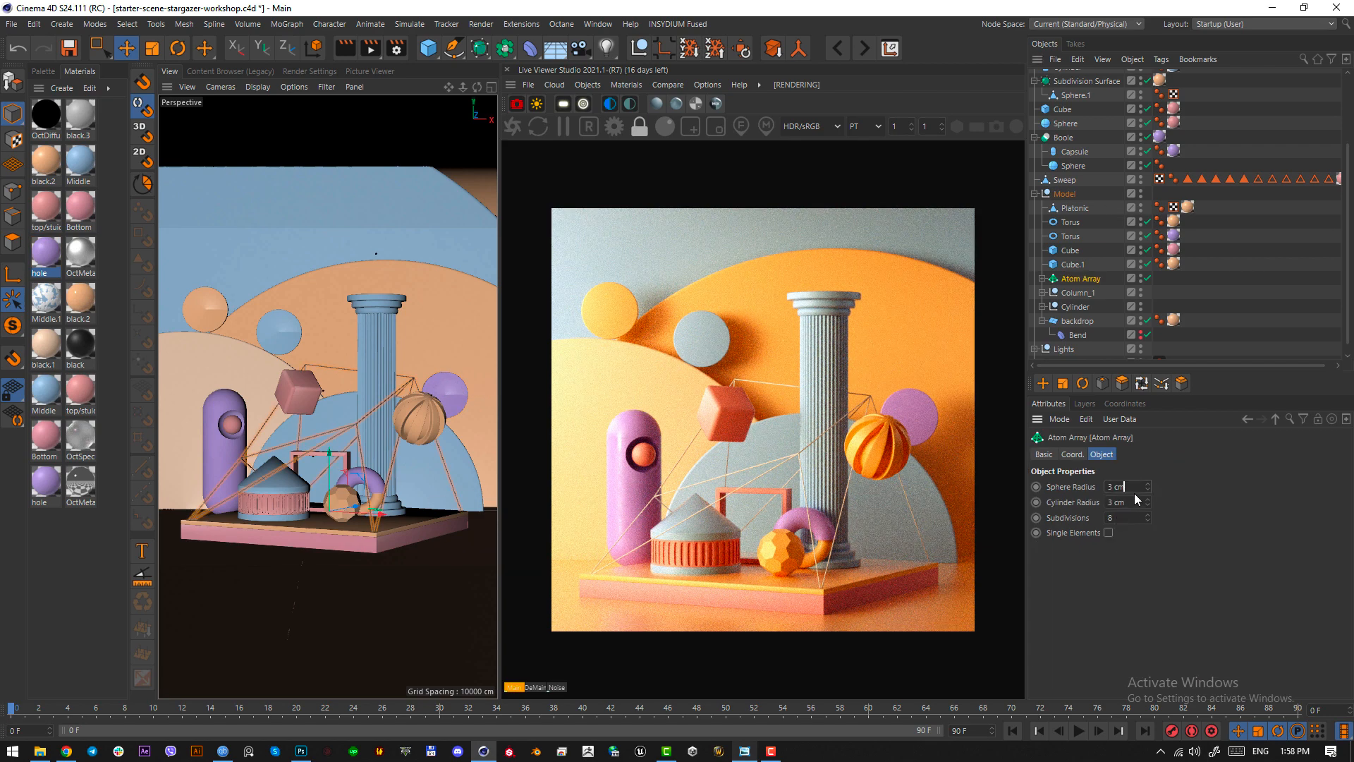
text(10)
key(Tab)
text(10)
key(Return)
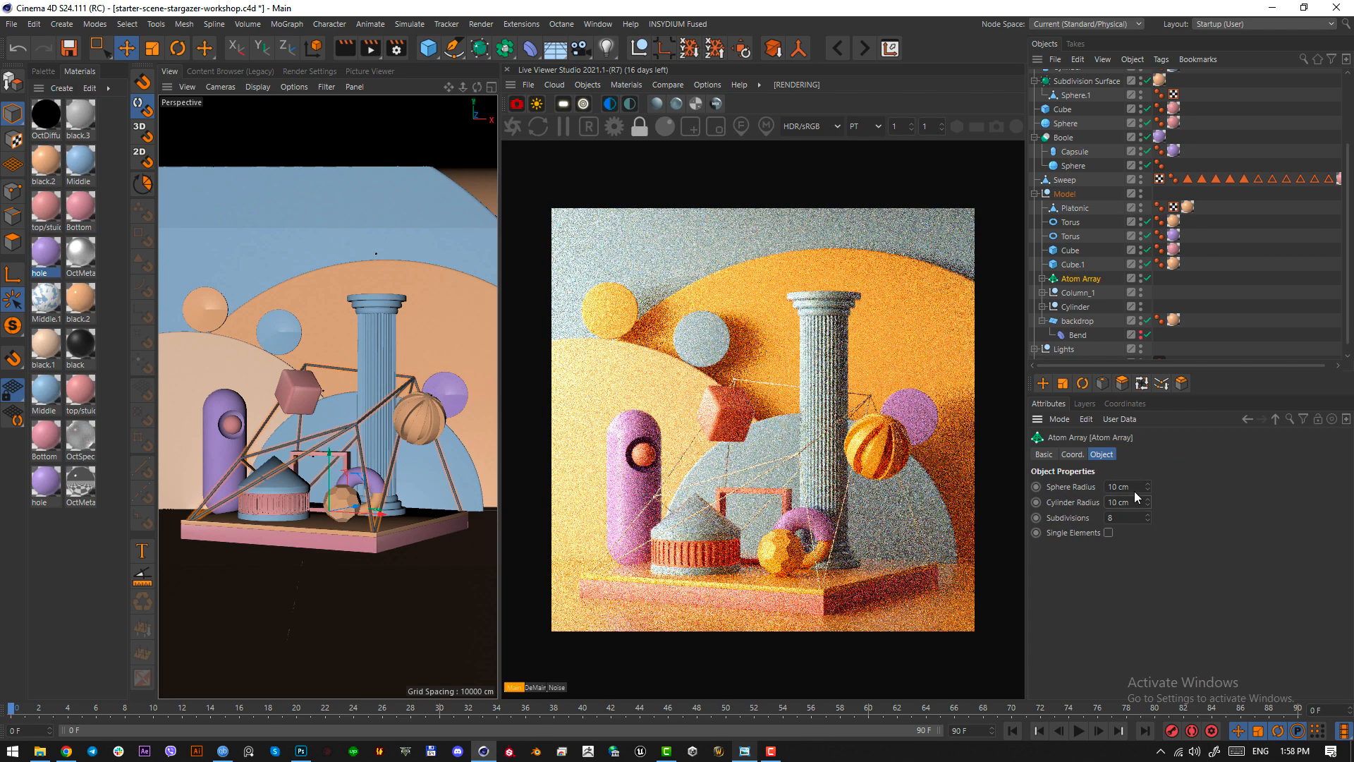
- Try a 20 cm sphere radius and cylinder radius on the Atom Array and preview it in the Live Viewer
click(1134, 489)
text(20)
key(Tab)
text(20)
key(Return)
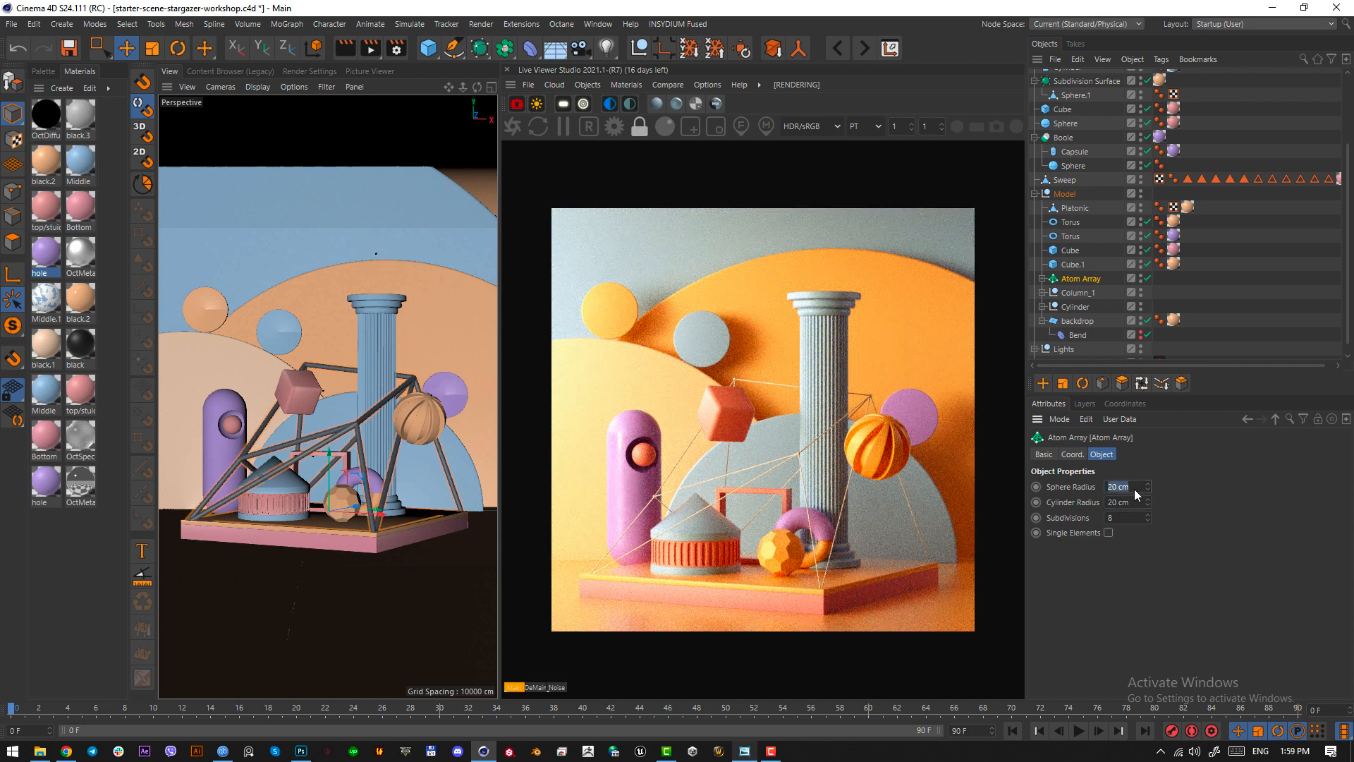
click(513, 125)
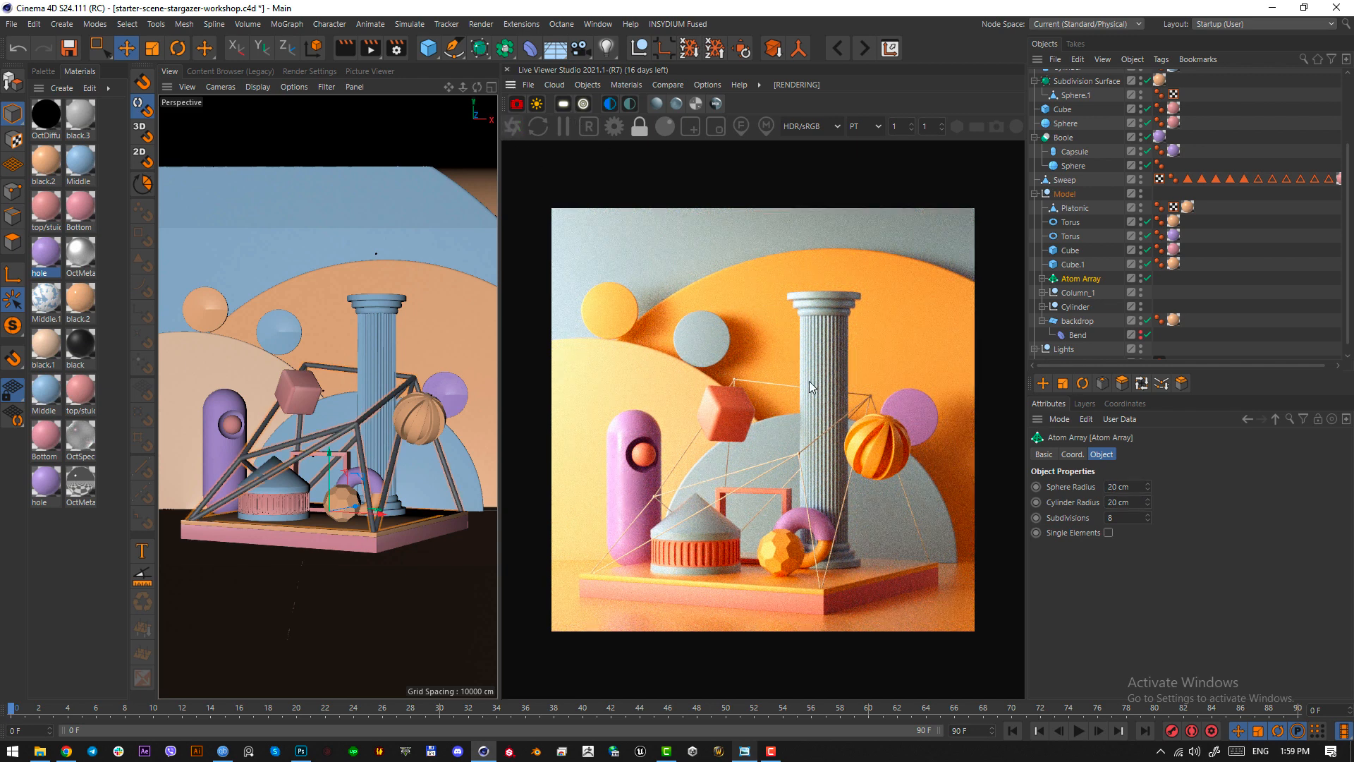
- Reduce the Atom Array's sphere radius and cylinder radius to 10 cm, and finally to 7 cm
click(1128, 487)
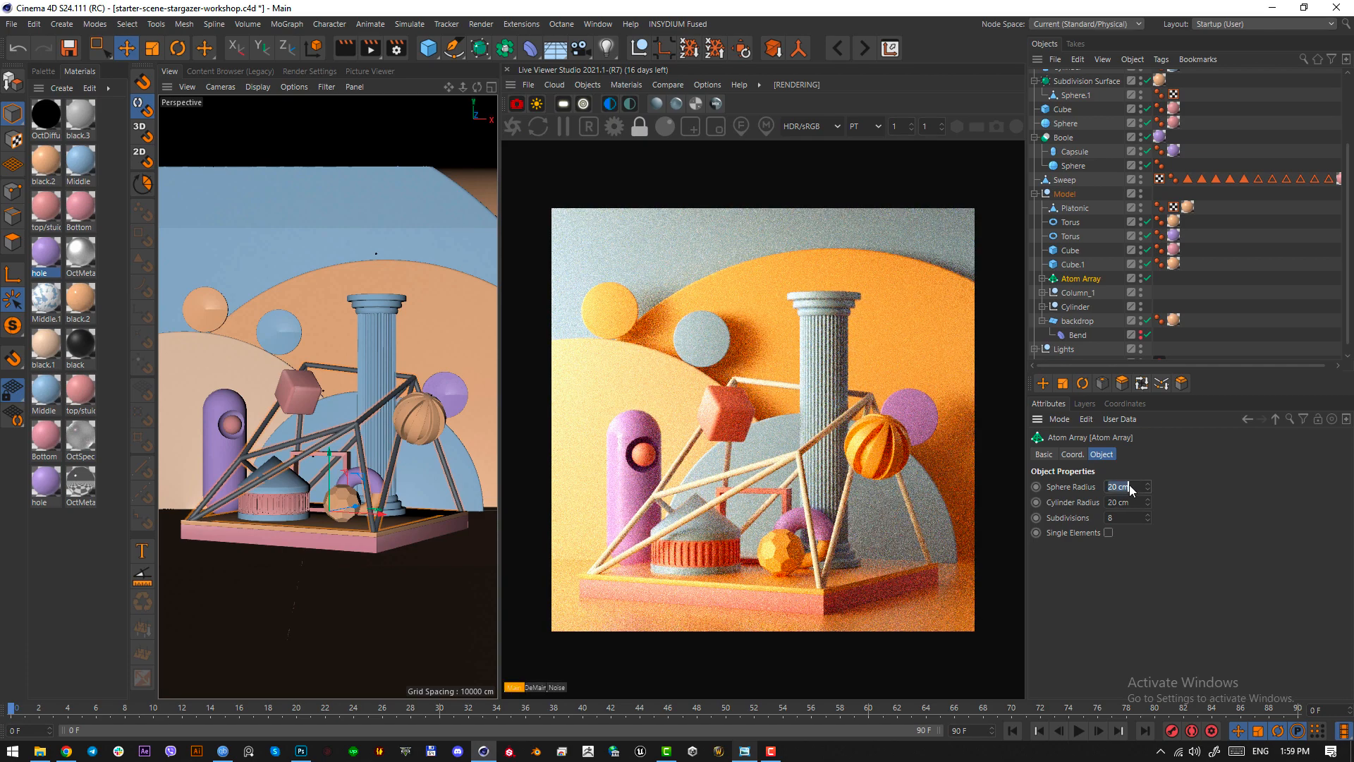
text(10)
key(Tab)
text(10)
key(Return)
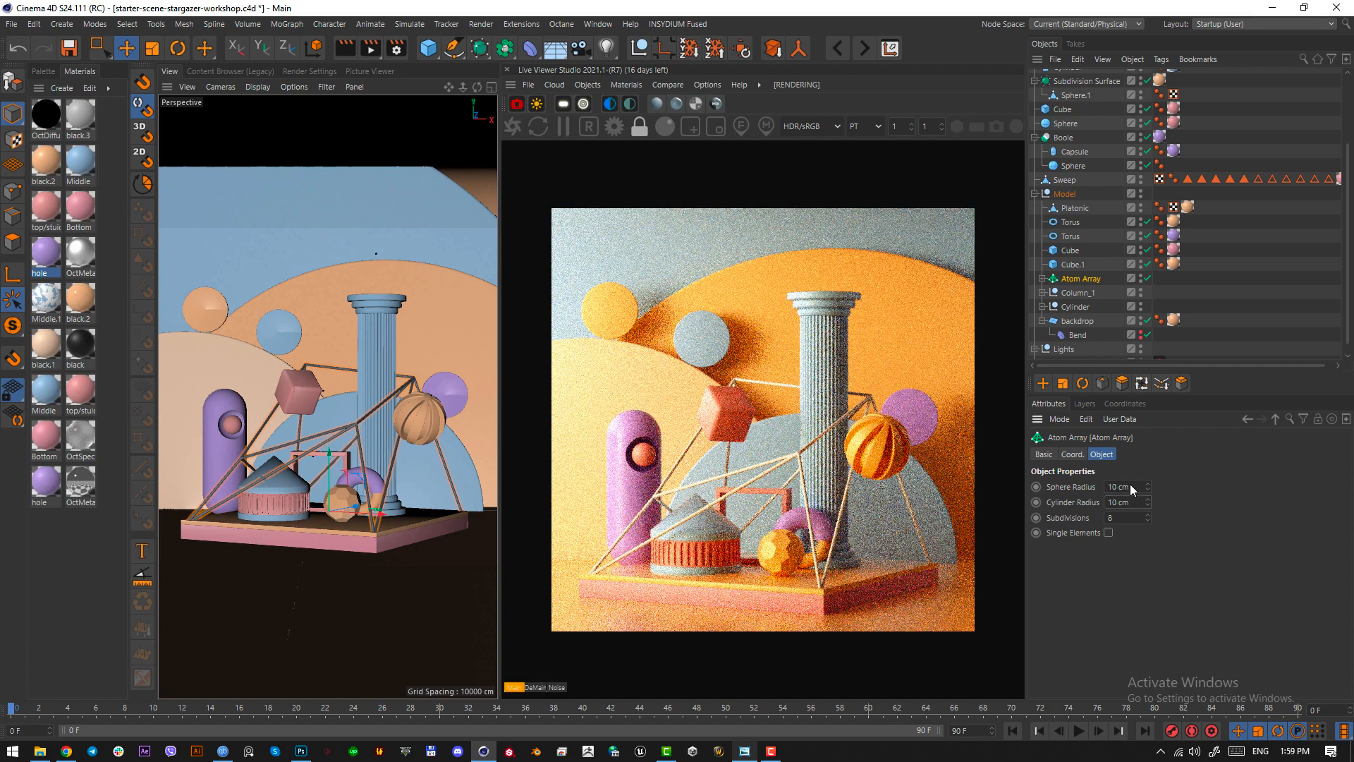
key(Return)
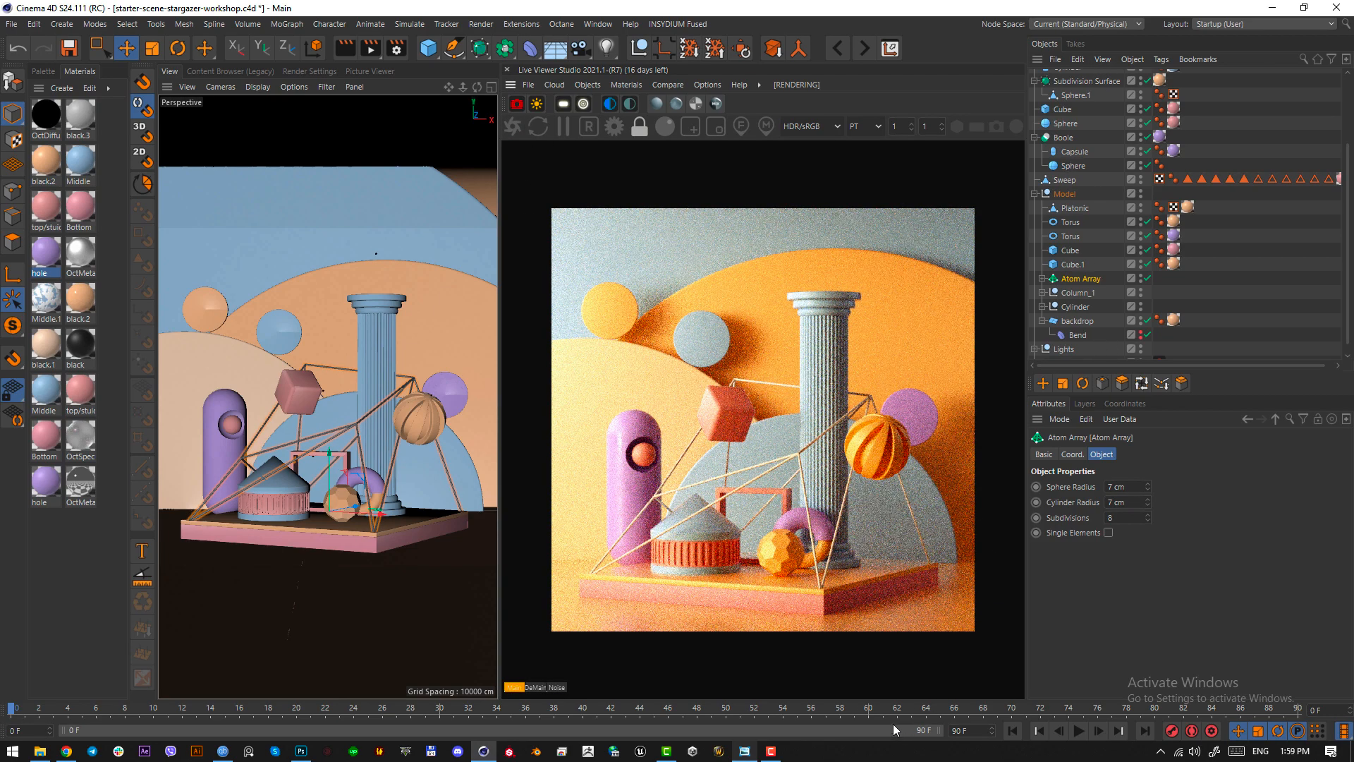
- Check the reference and apply the purple hole material to the Atom Array
click(748, 748)
click(1216, 245)
right_click(52, 244)
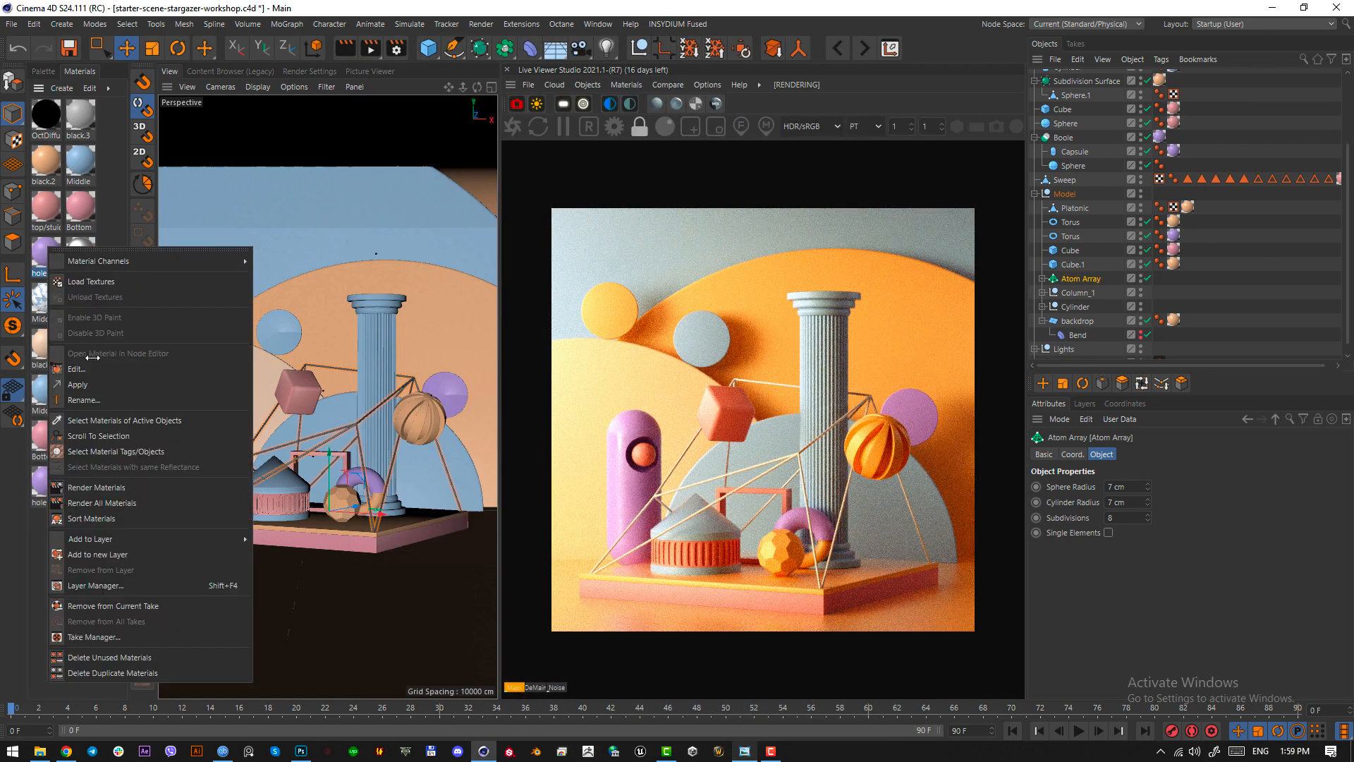
click(92, 384)
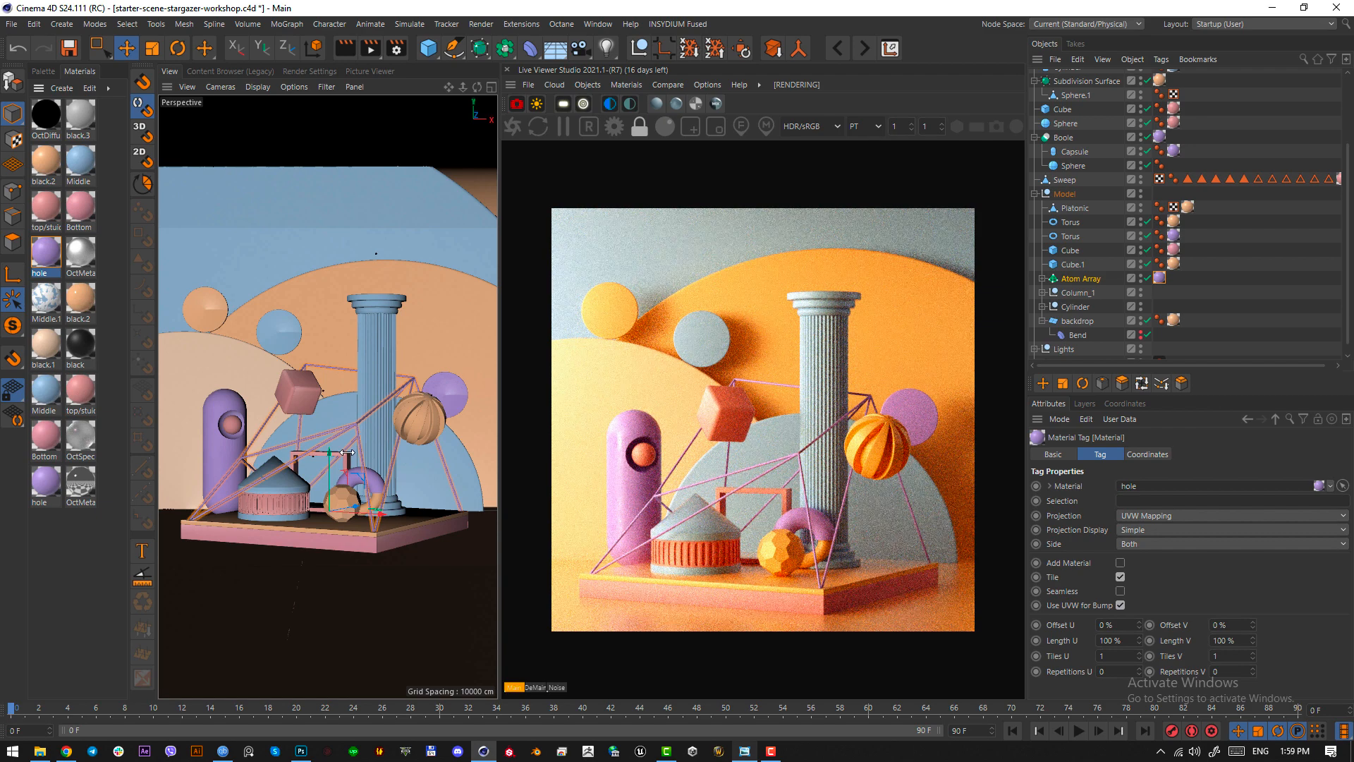
- Compare with the reference and apply the top/stuidio material to the large backdrop disc behind the column
click(745, 748)
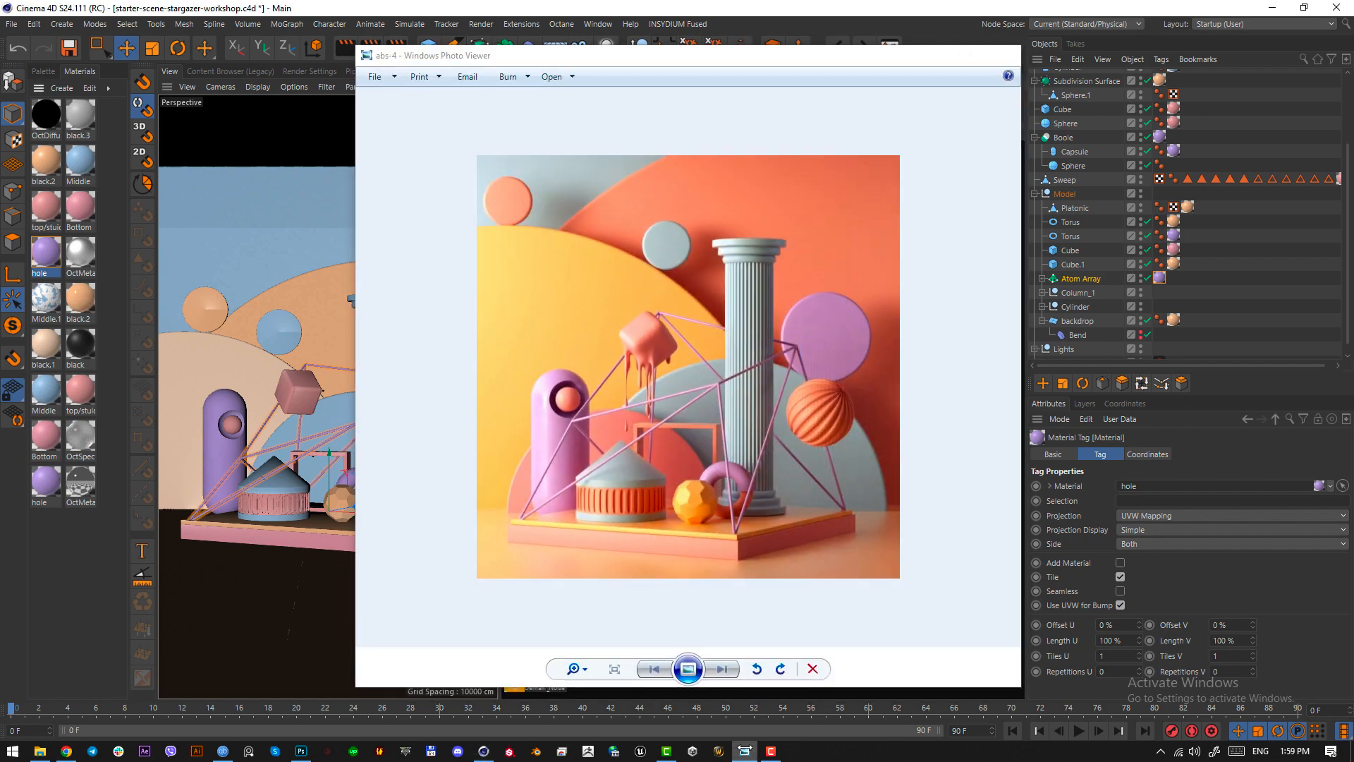
click(745, 748)
click(744, 749)
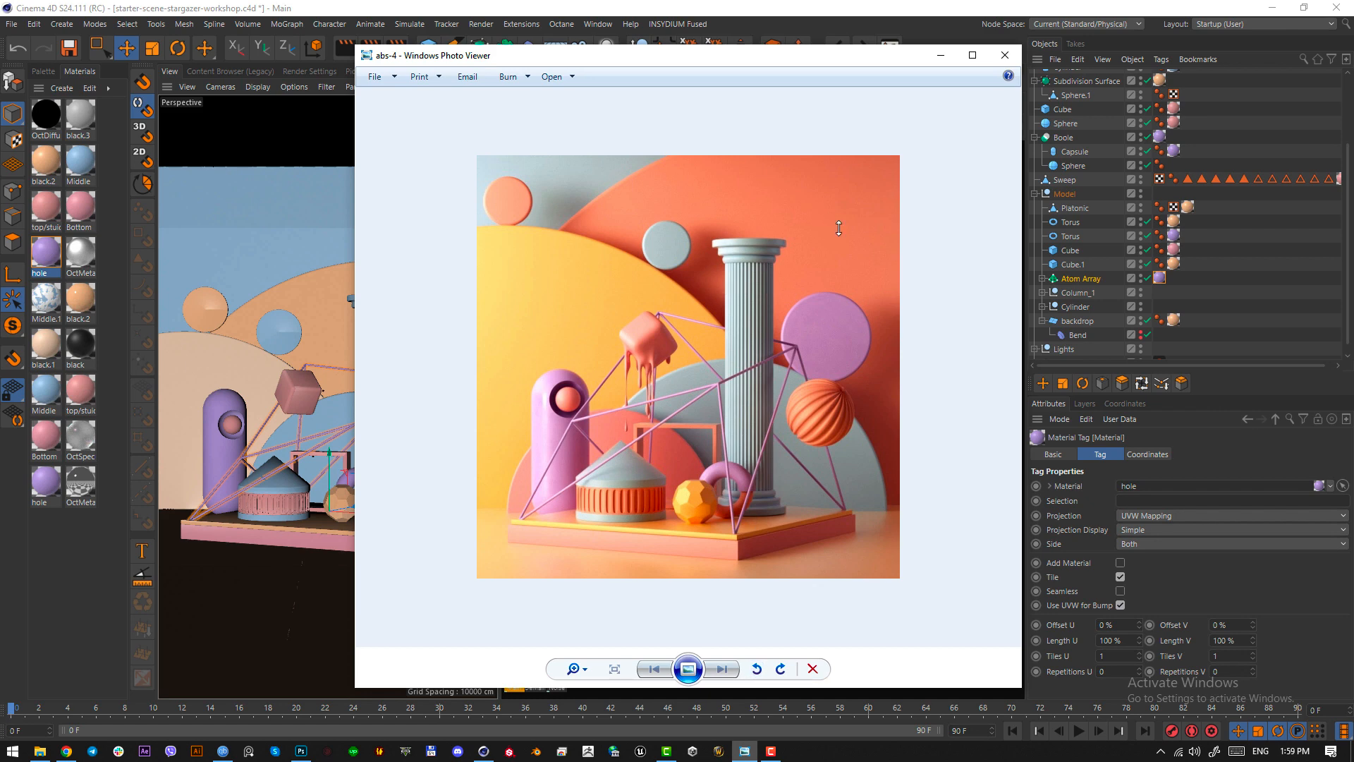
click(941, 55)
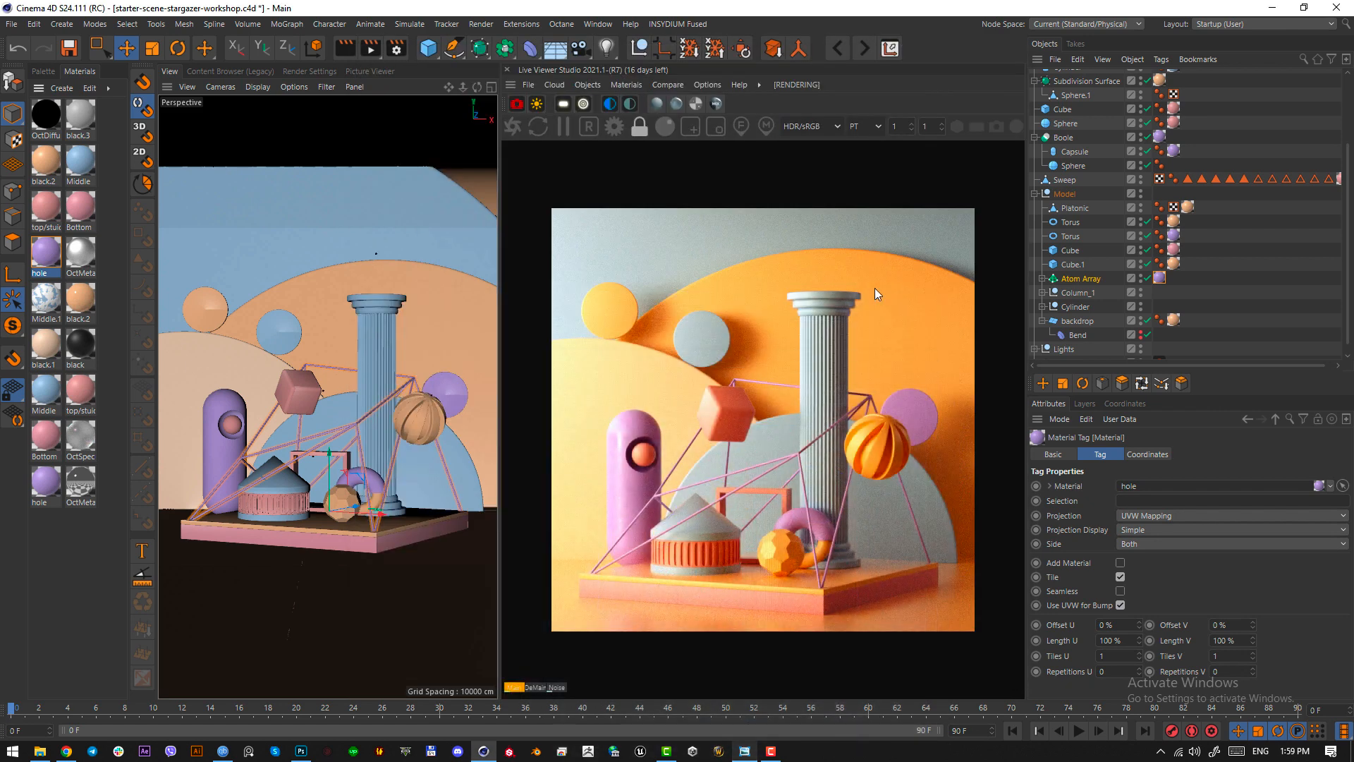
click(422, 334)
right_click(80, 398)
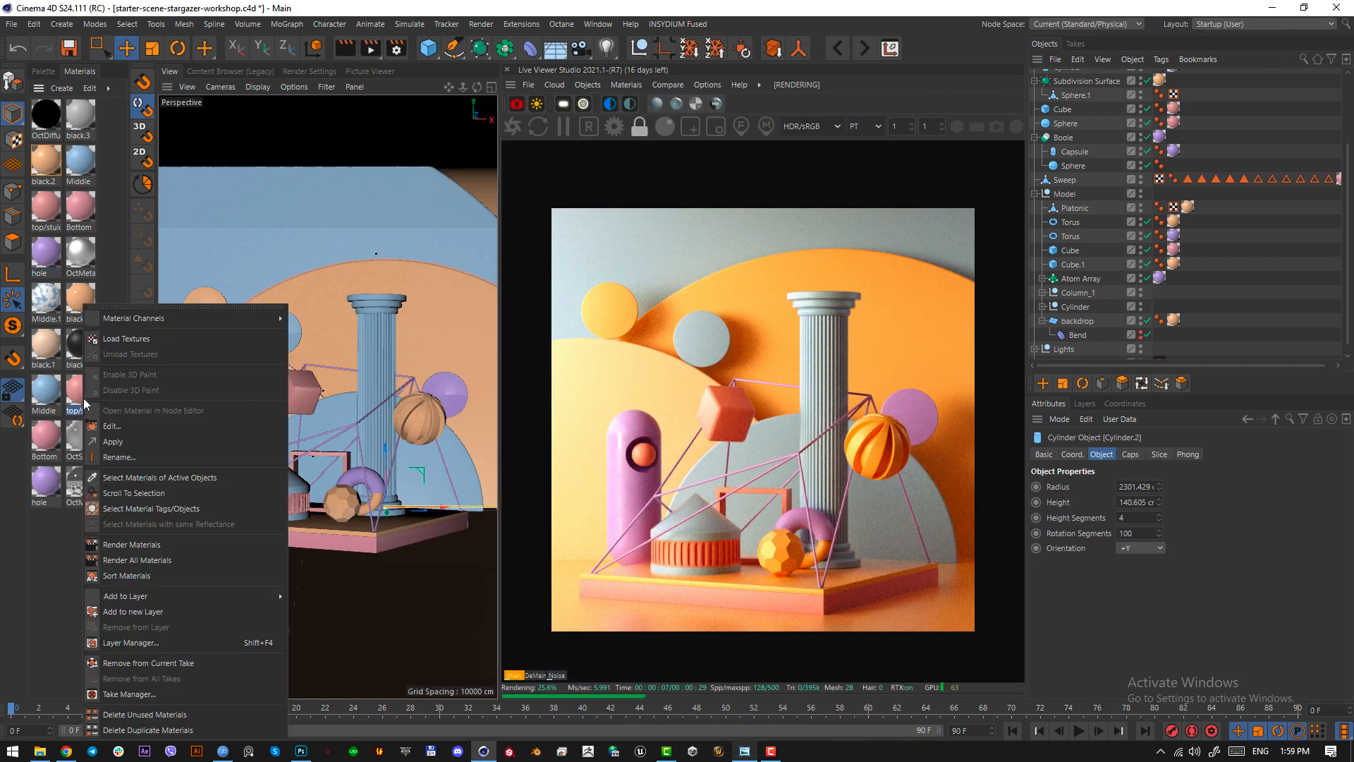
click(110, 443)
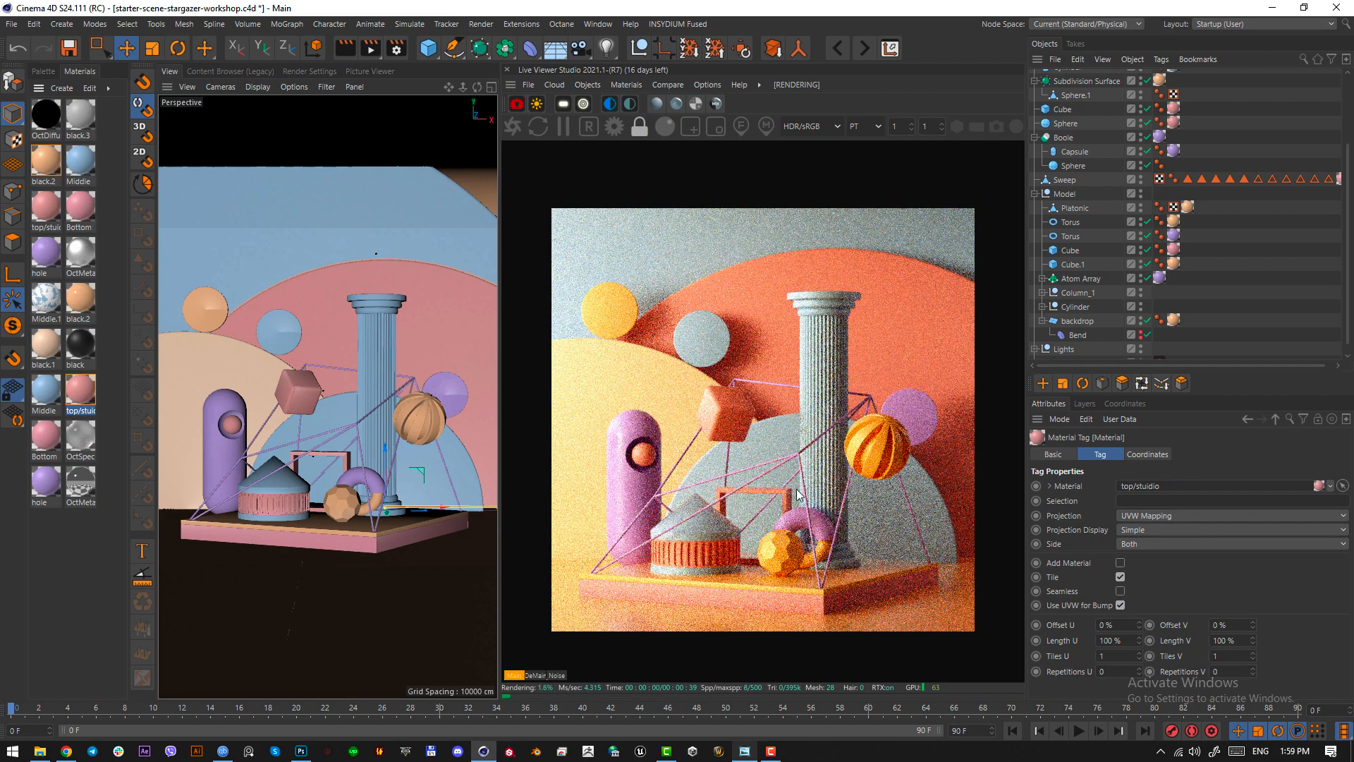
- Scale up the large red backdrop disc and shift it further right to match the reference
click(748, 752)
click(941, 55)
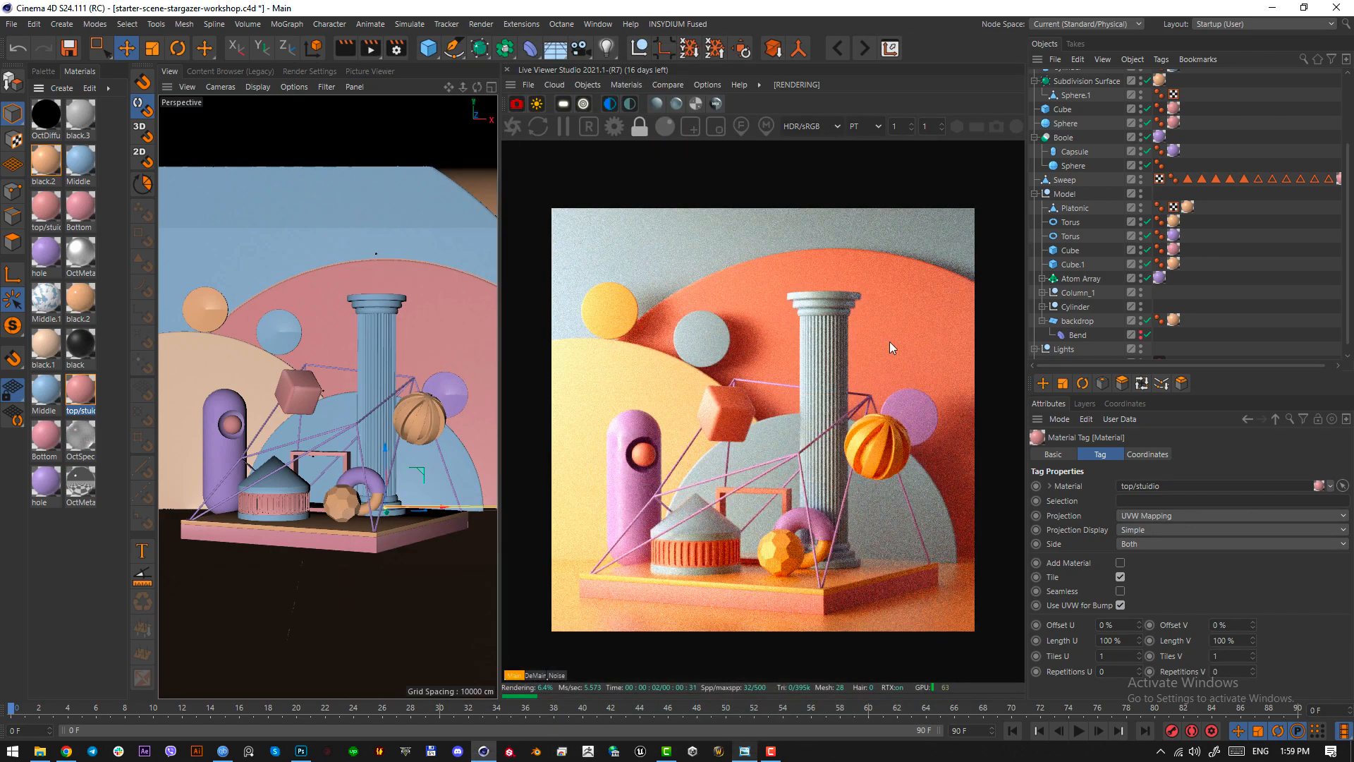
click(411, 312)
key(t)
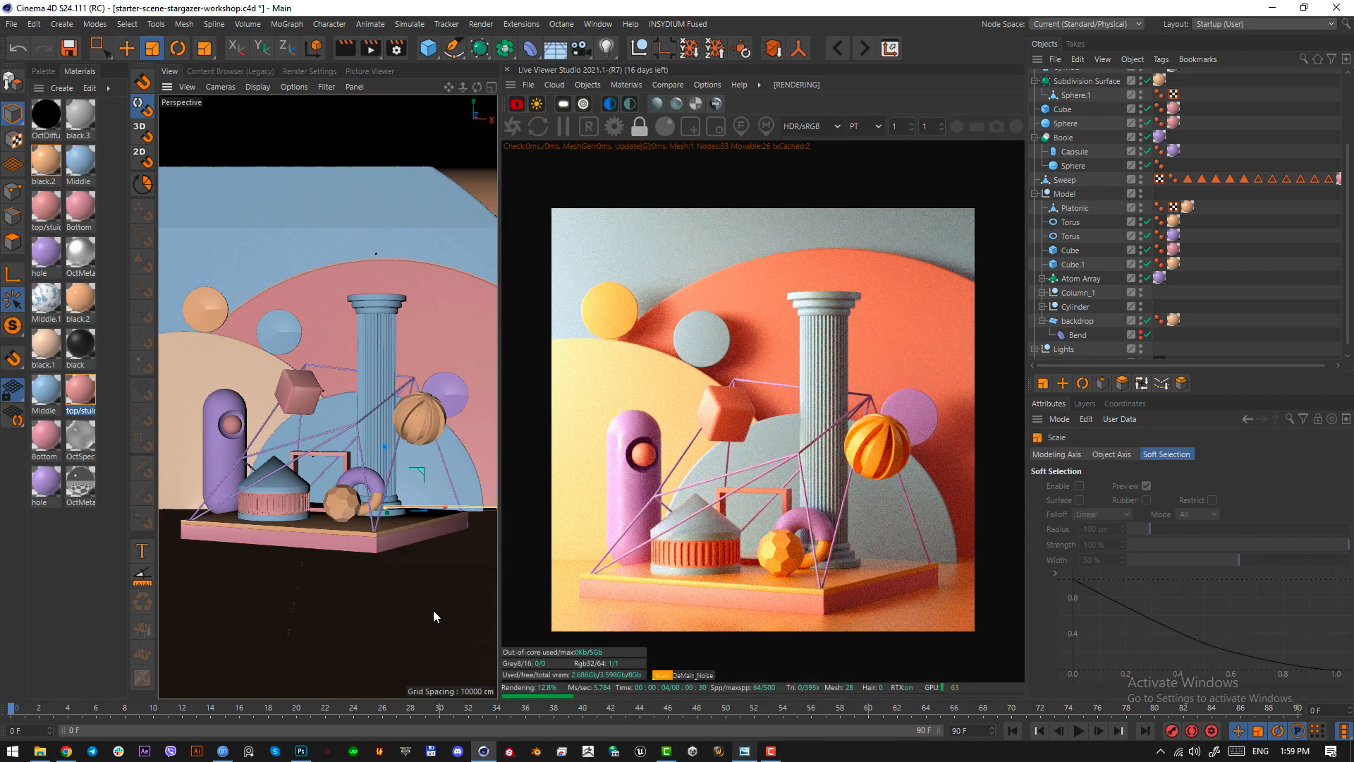
drag(433, 611, 499, 611)
key(e)
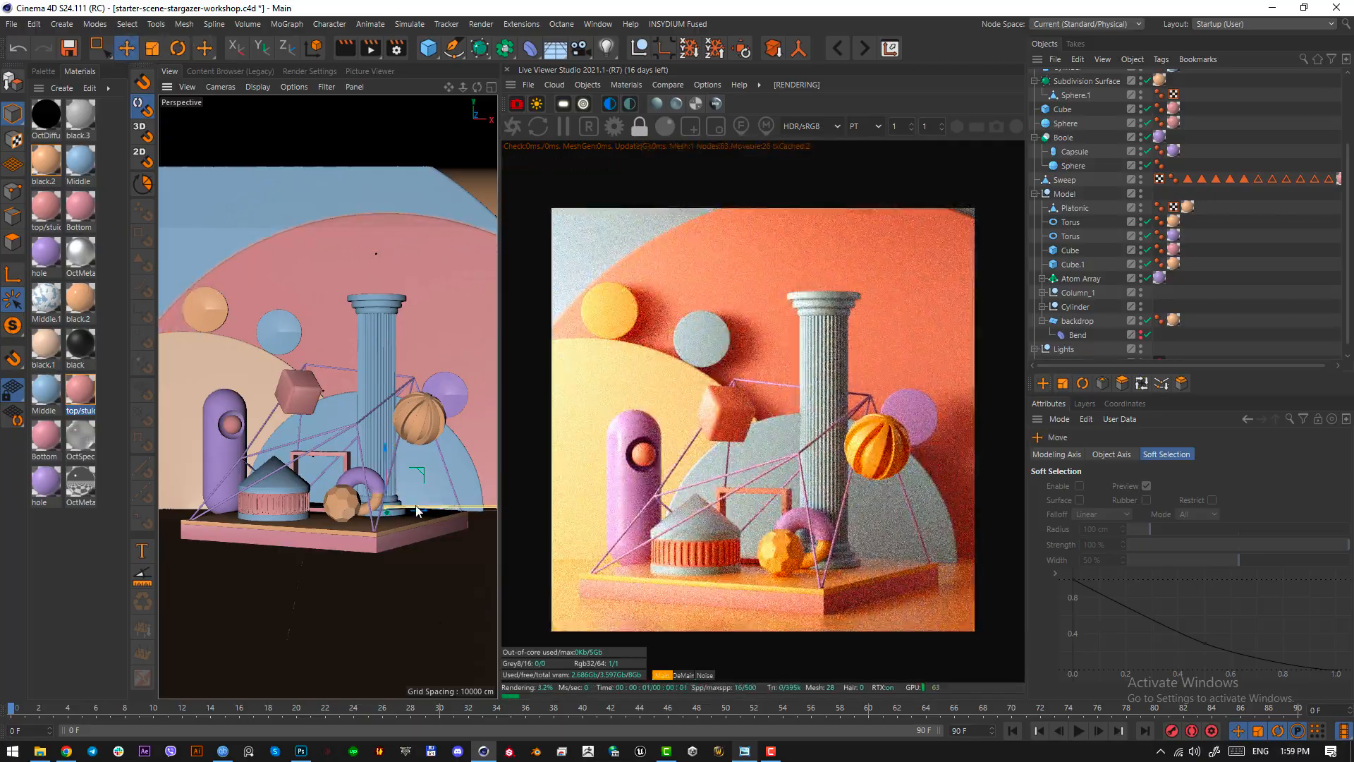
drag(416, 507, 456, 578)
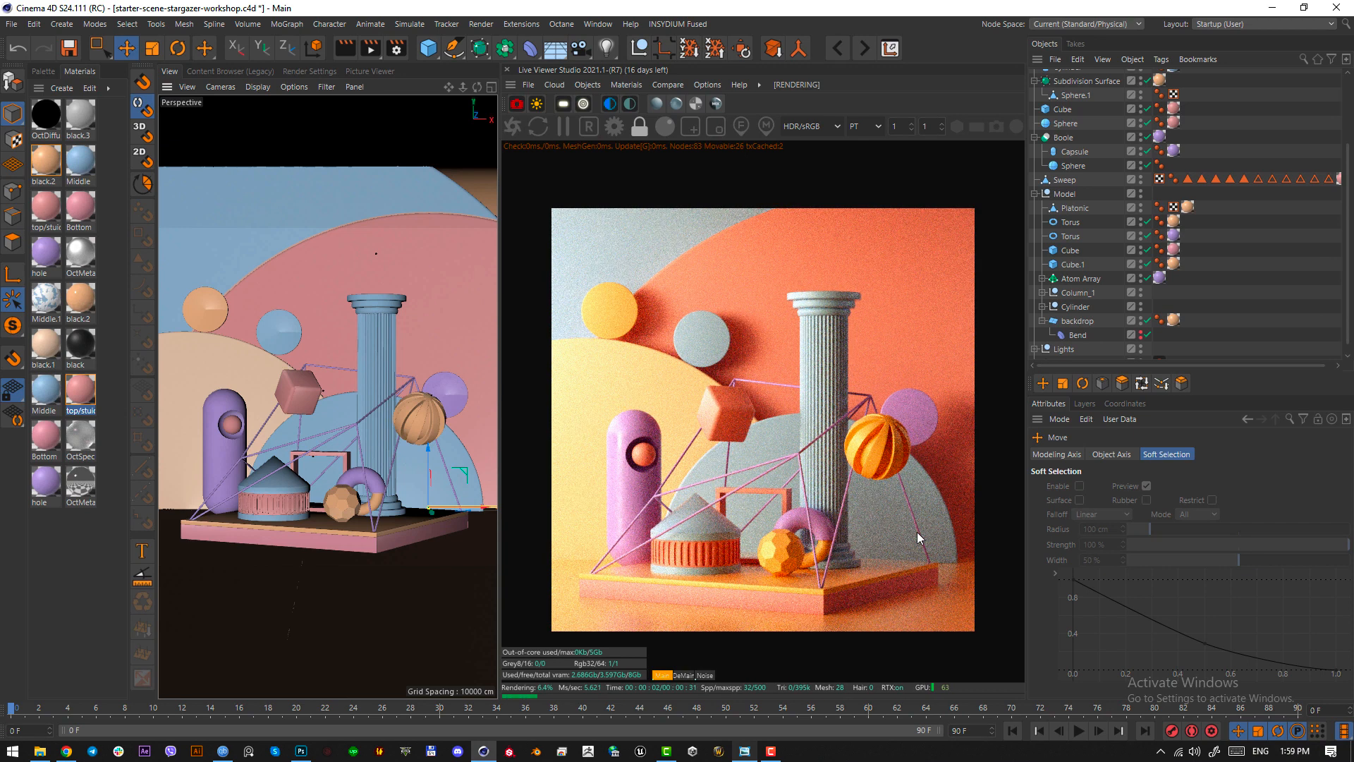
- Save the scene and move all loose objects, from Cylinder.6 through Sweep, into the Model null
key(ctrl+s)
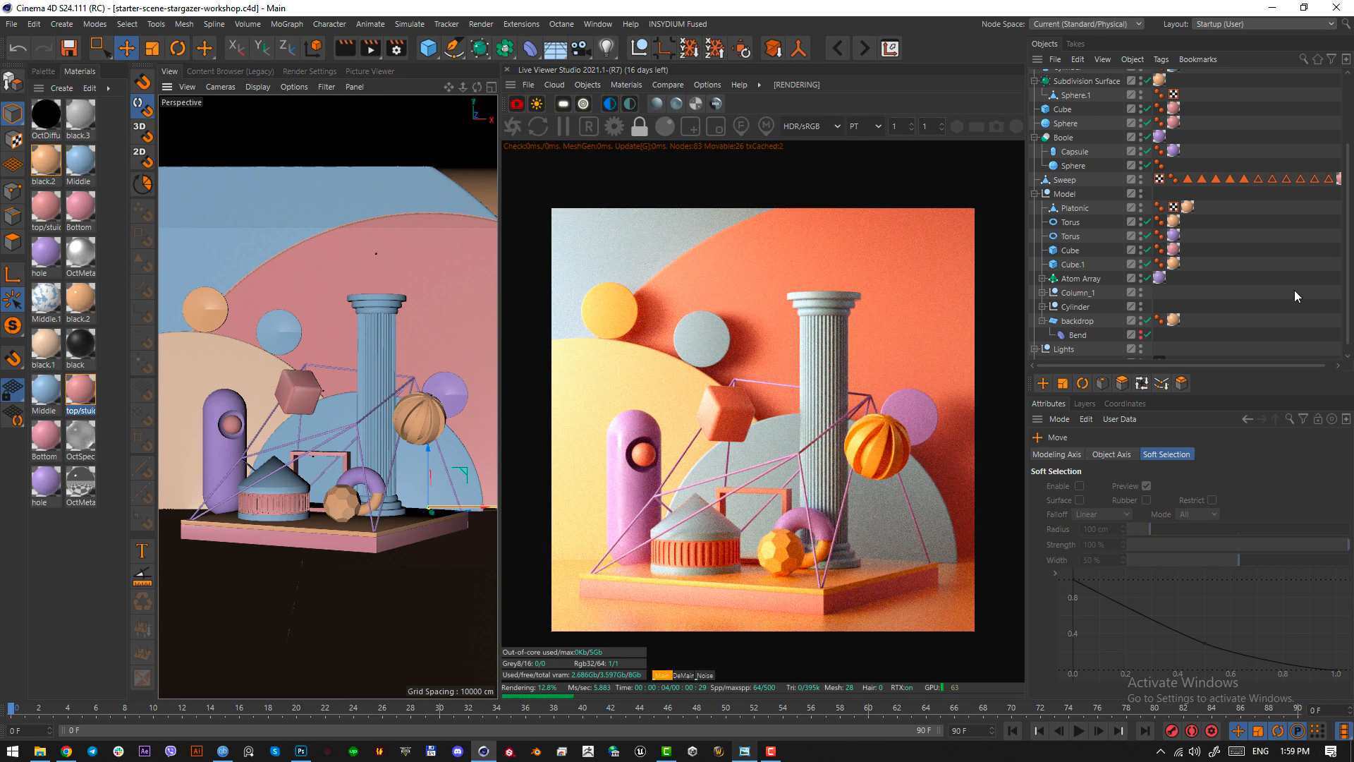
scroll(1052, 278, up, 5)
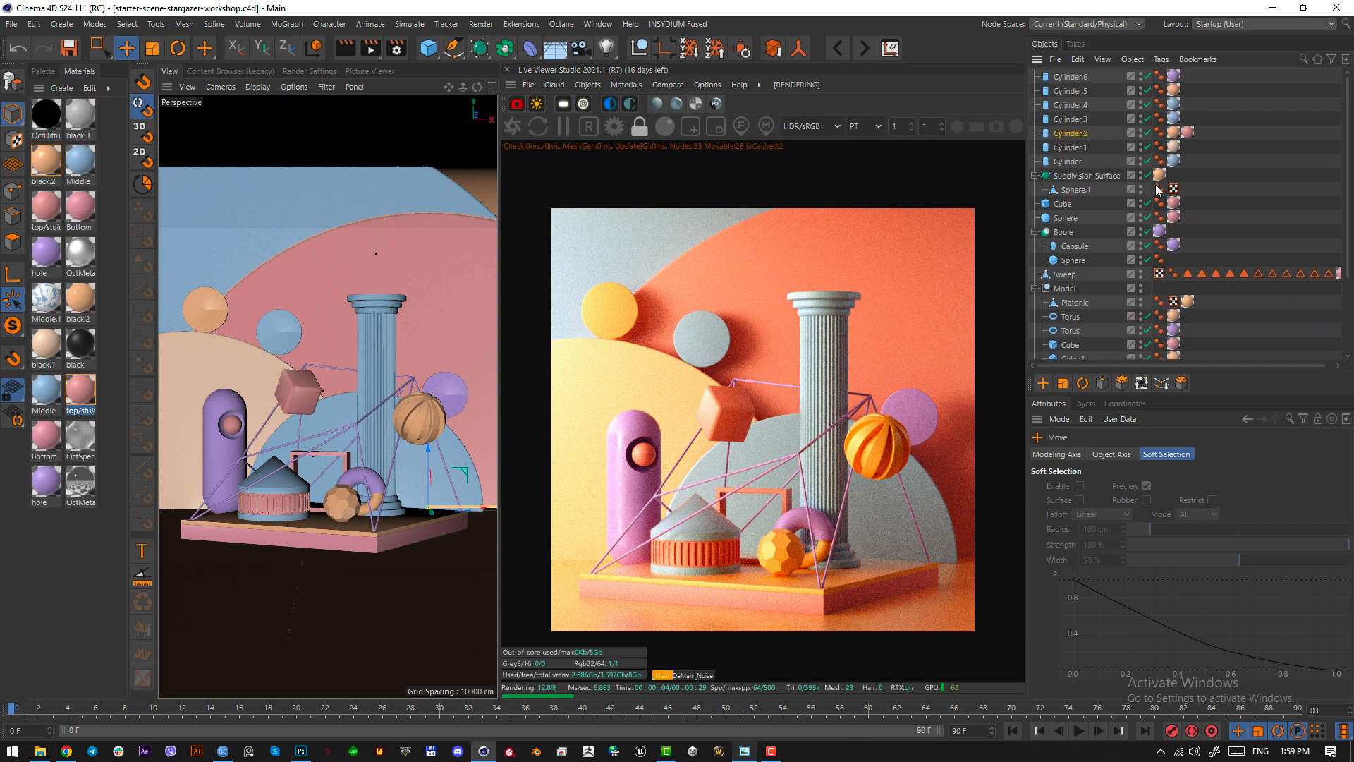
click(1034, 288)
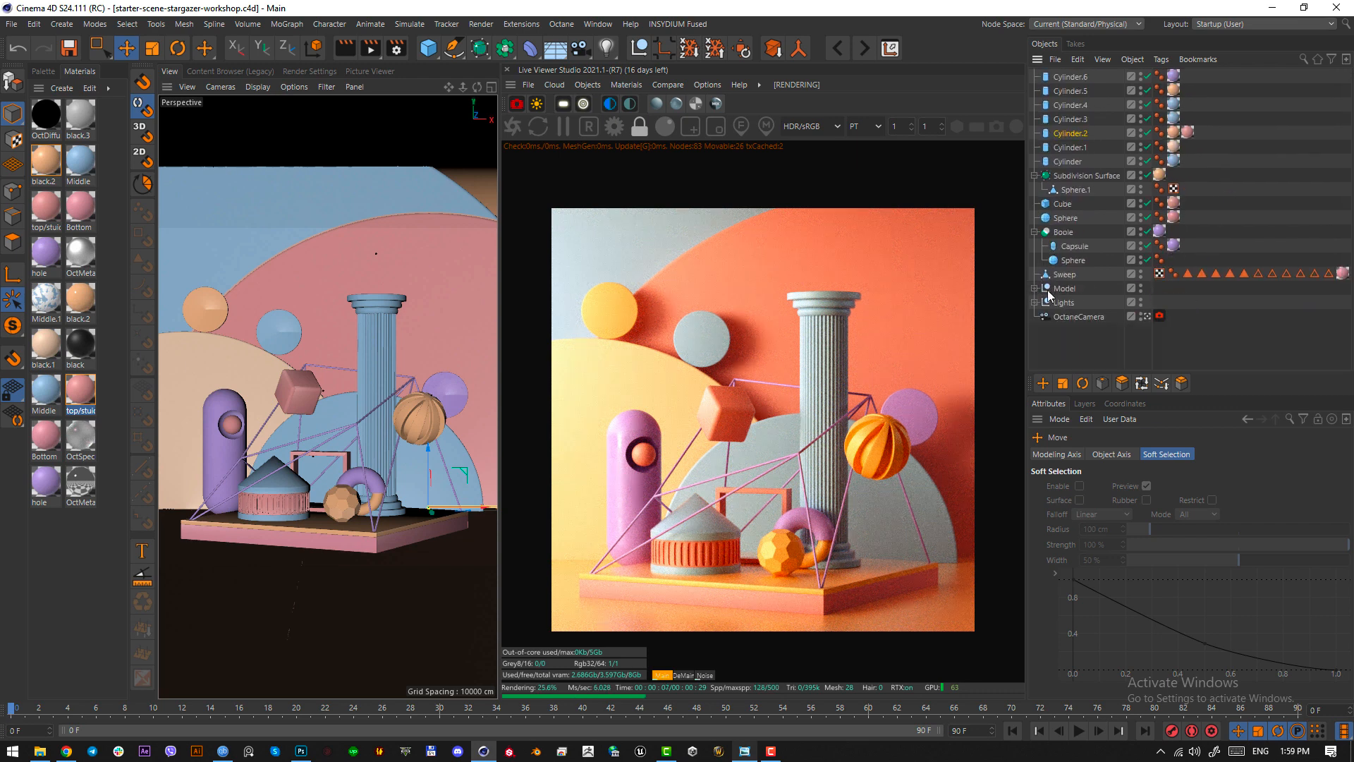
drag(1217, 64, 1064, 289)
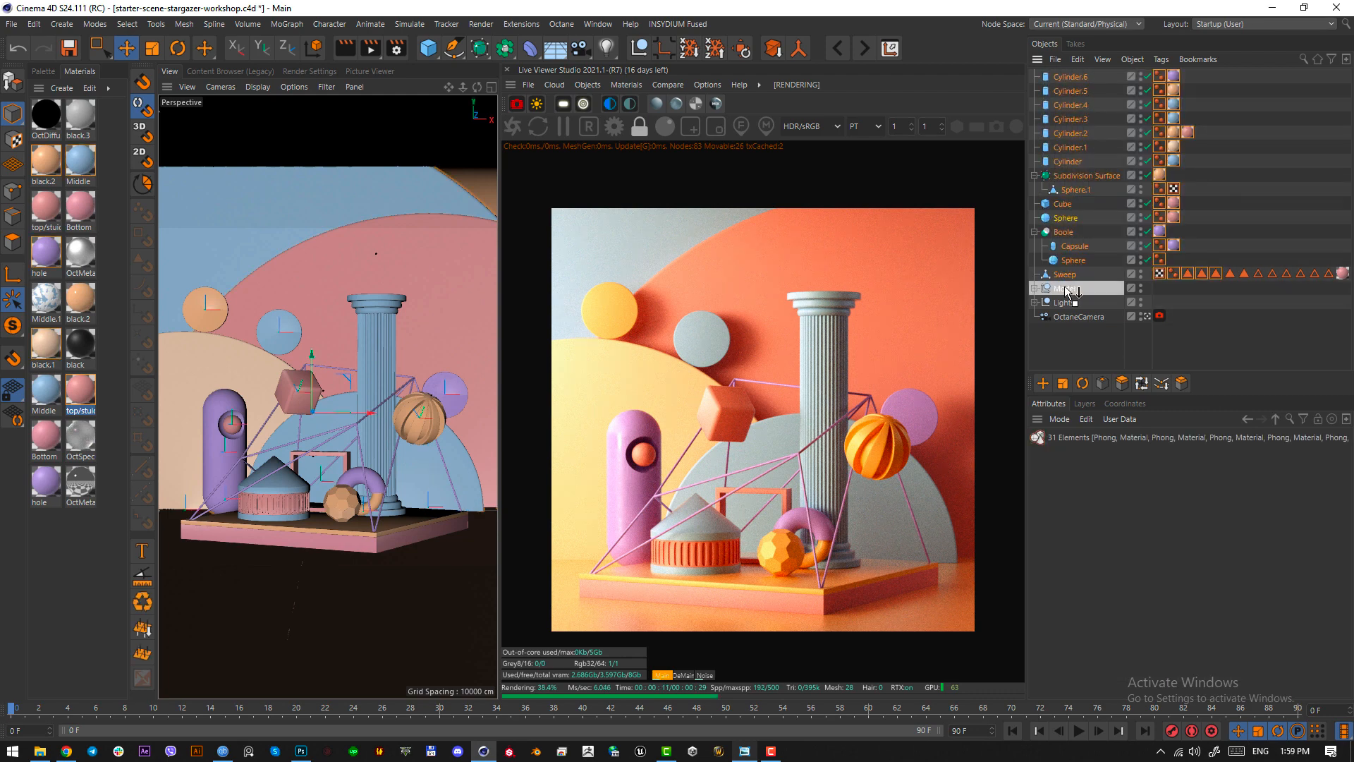
click(1116, 258)
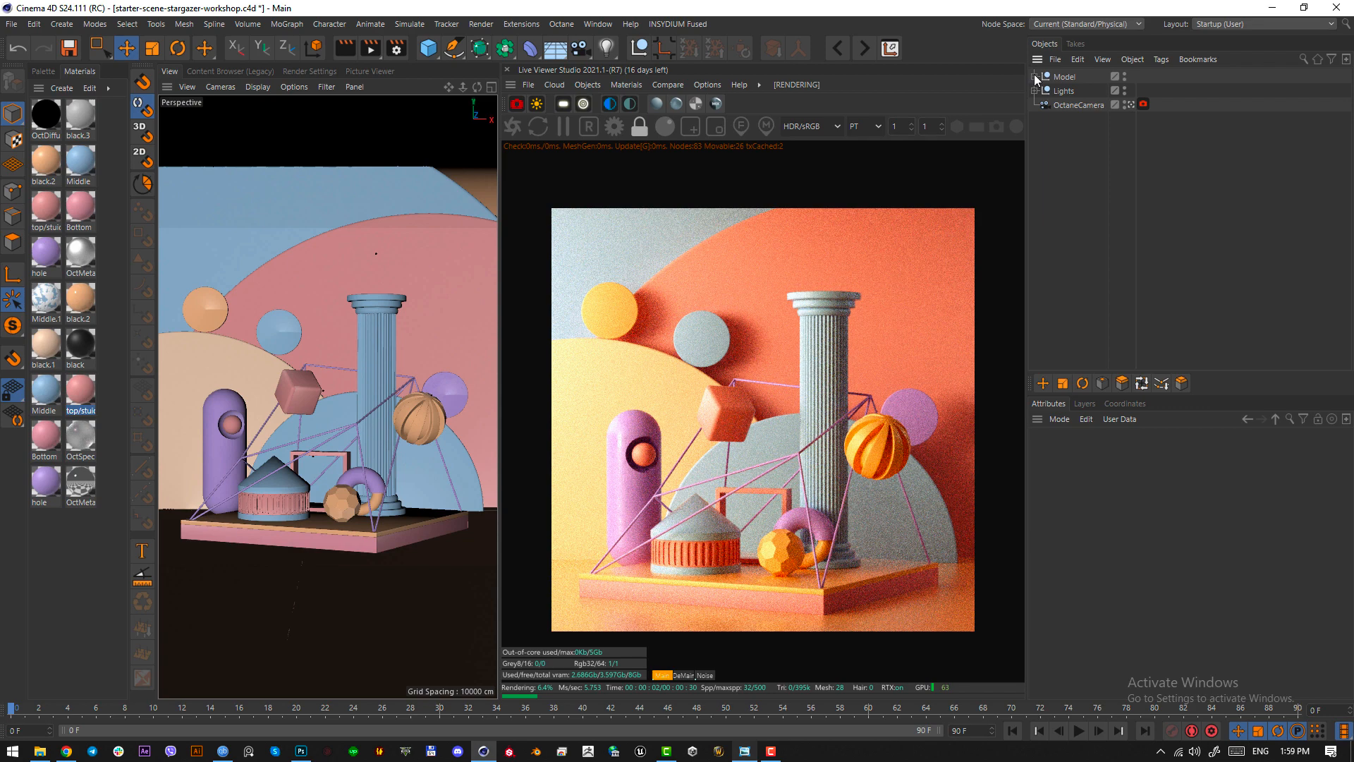
- Expand the Lights group, disable the Key and Fill lights, and hide the OctaneSky
click(1034, 90)
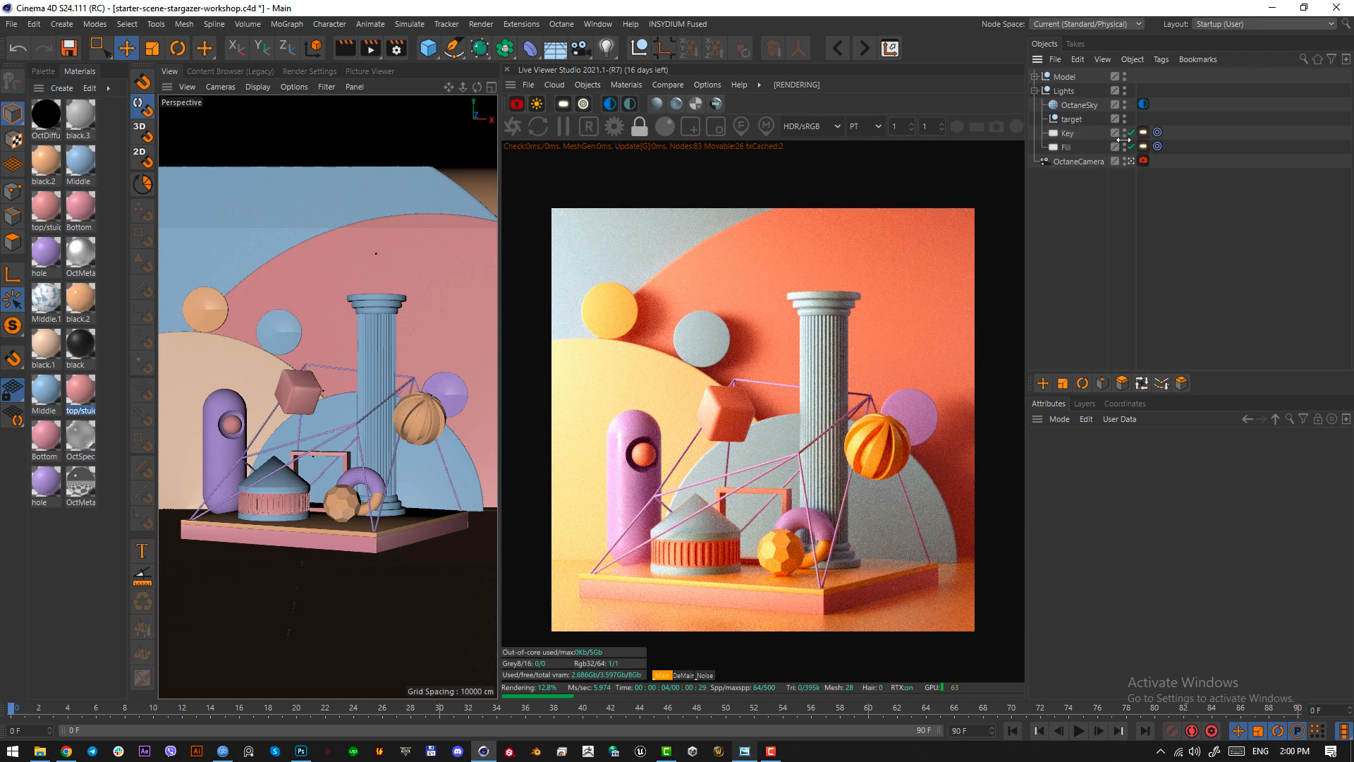
drag(1131, 132, 1131, 147)
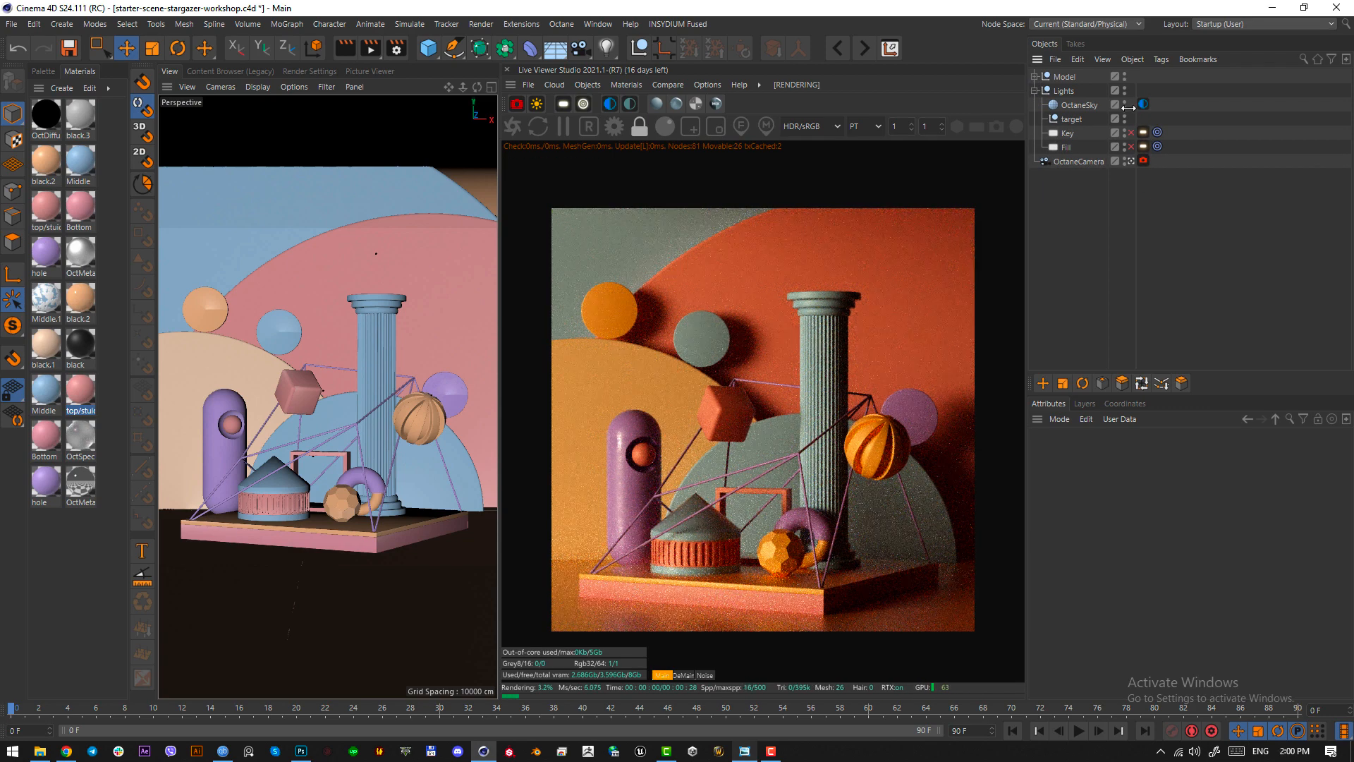
click(1125, 104)
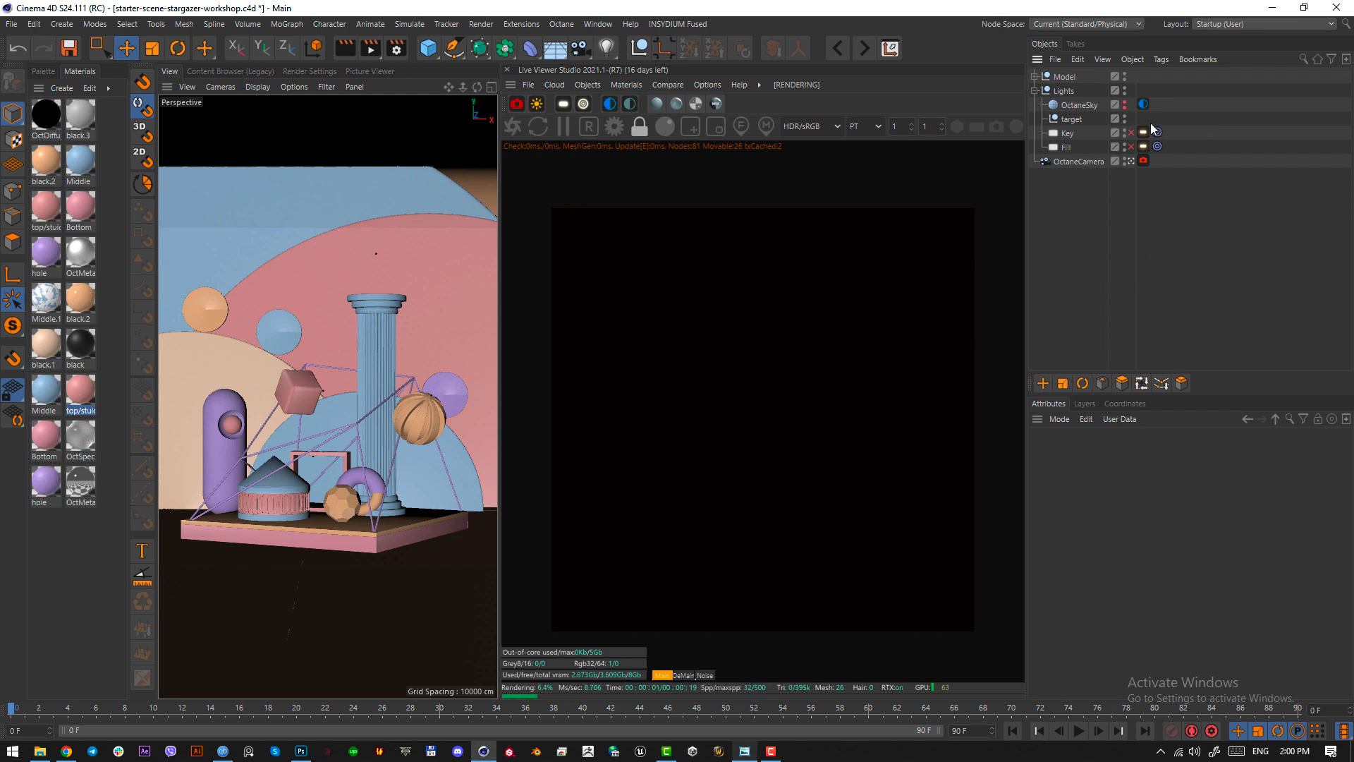
- Open the image texture of the OctaneSky's environment tag and make the OctaneSky active again
click(1144, 104)
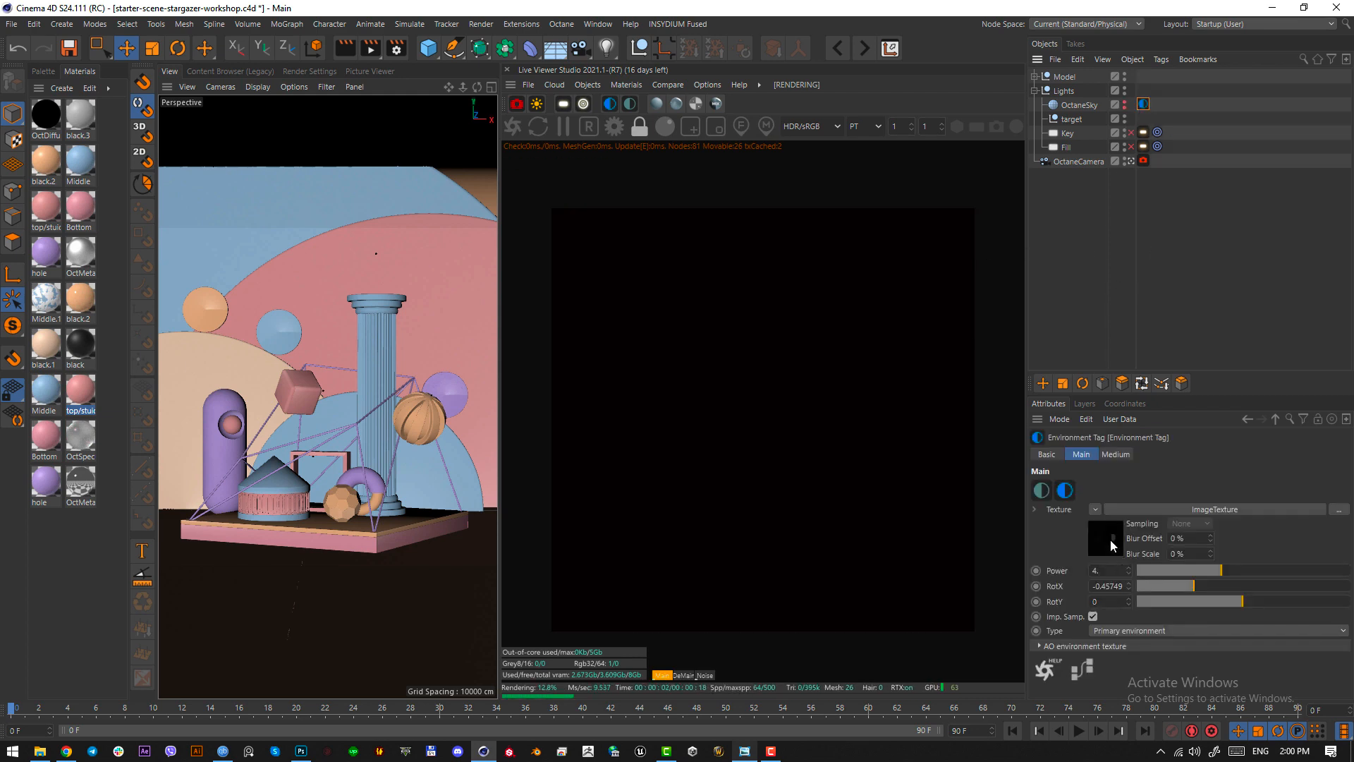
click(1110, 536)
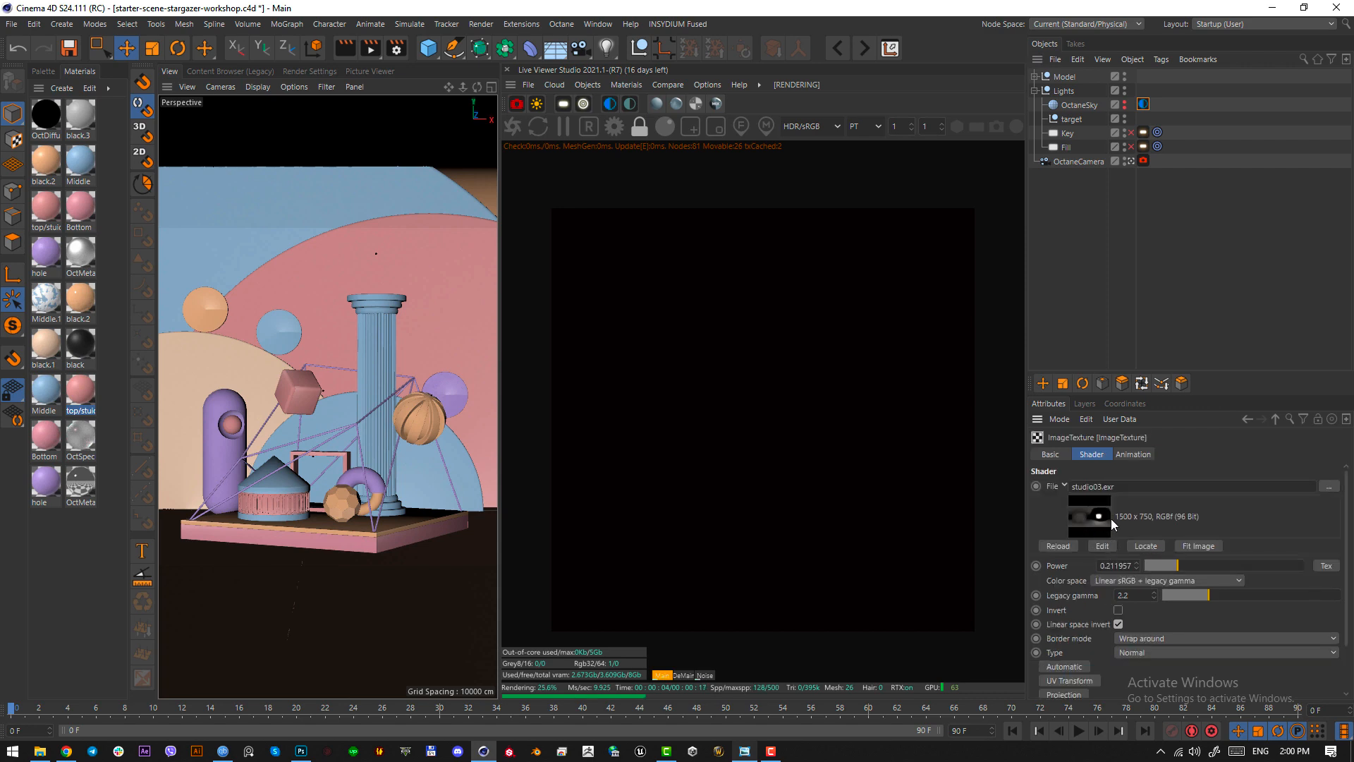
alt+click(1124, 103)
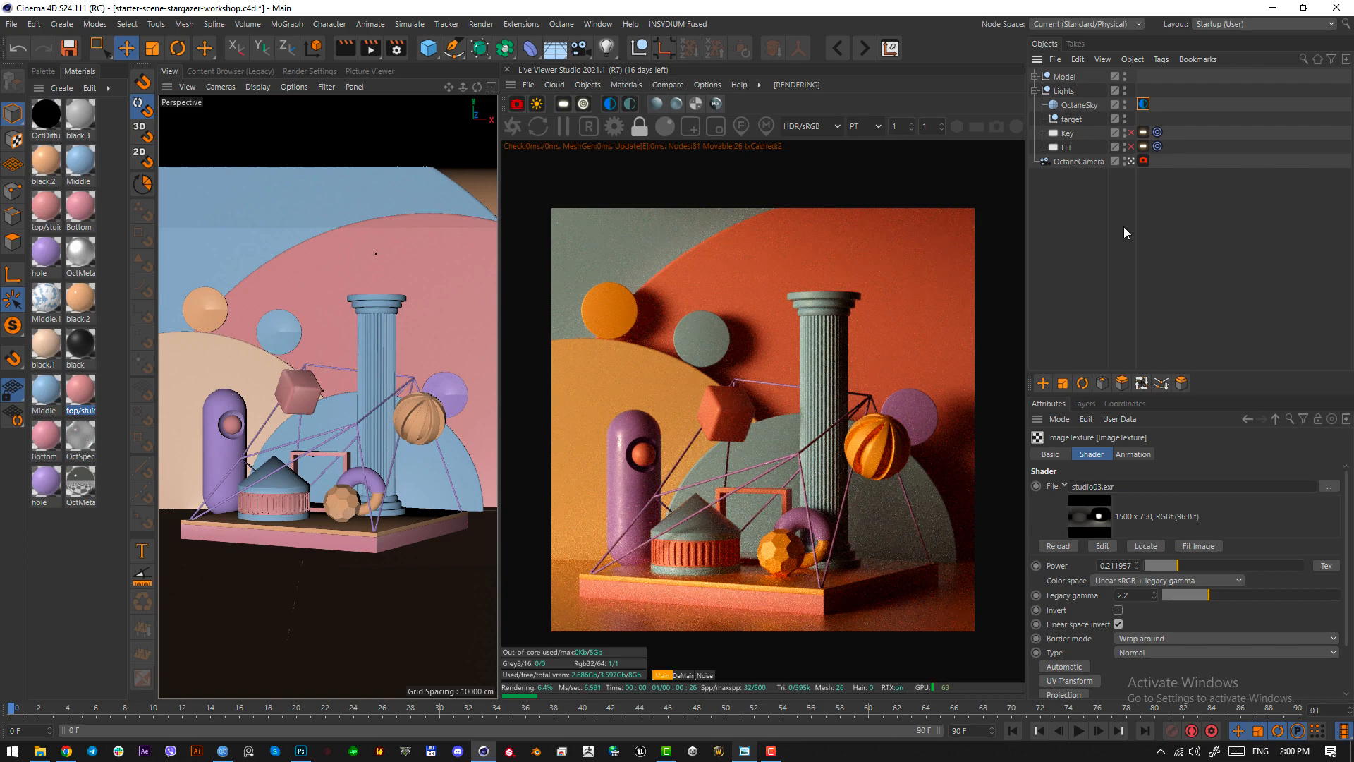
key(Print)
drag(578, 273, 634, 577)
drag(785, 281, 832, 596)
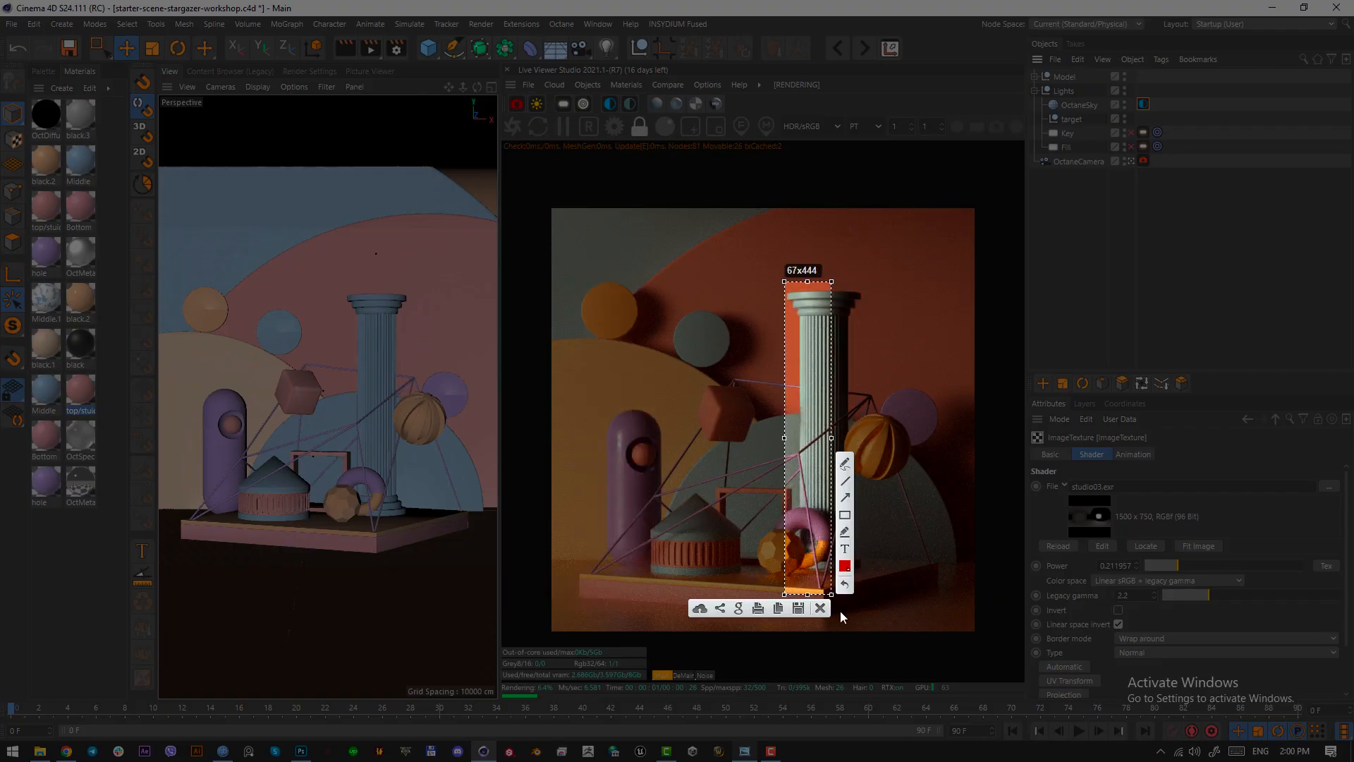
key(Escape)
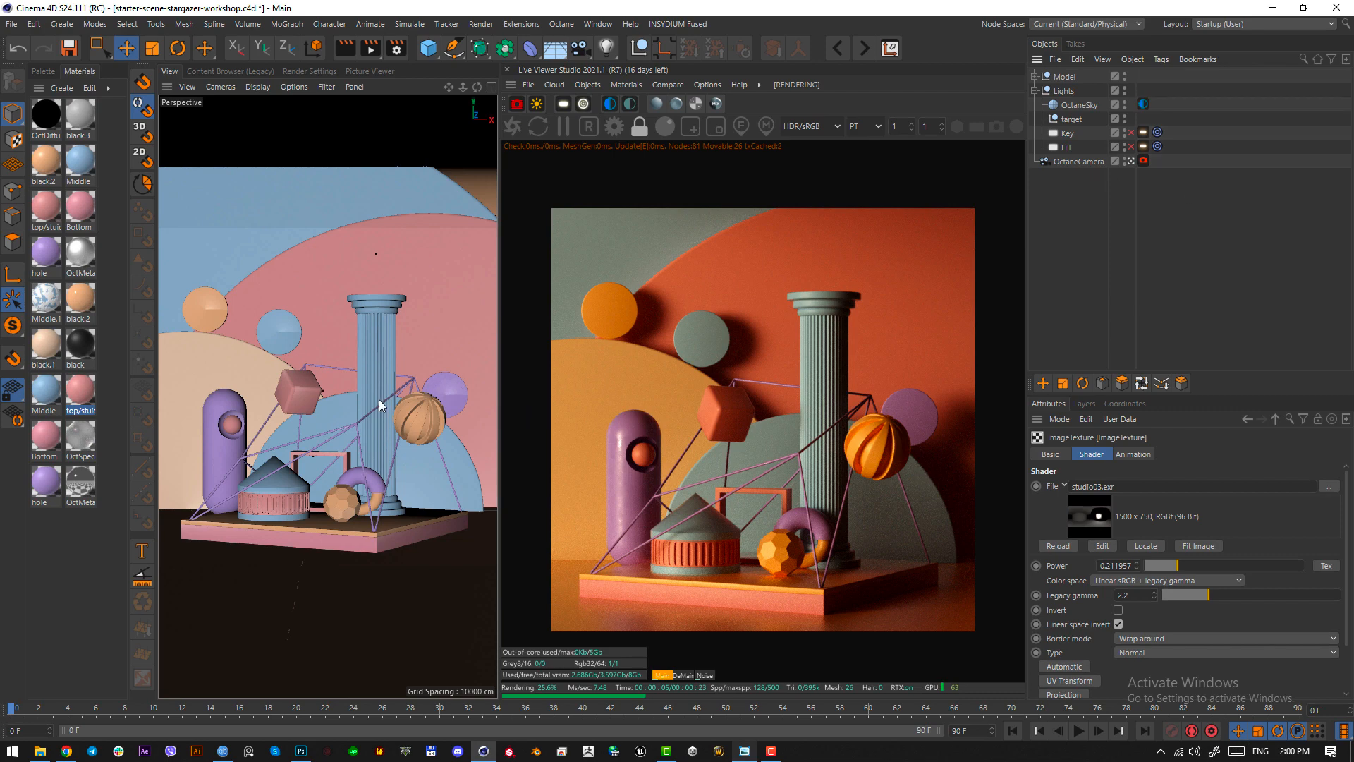
- Examine the placement of the two area lights around the model in the top view
key(F2)
scroll(354, 484, down, 7)
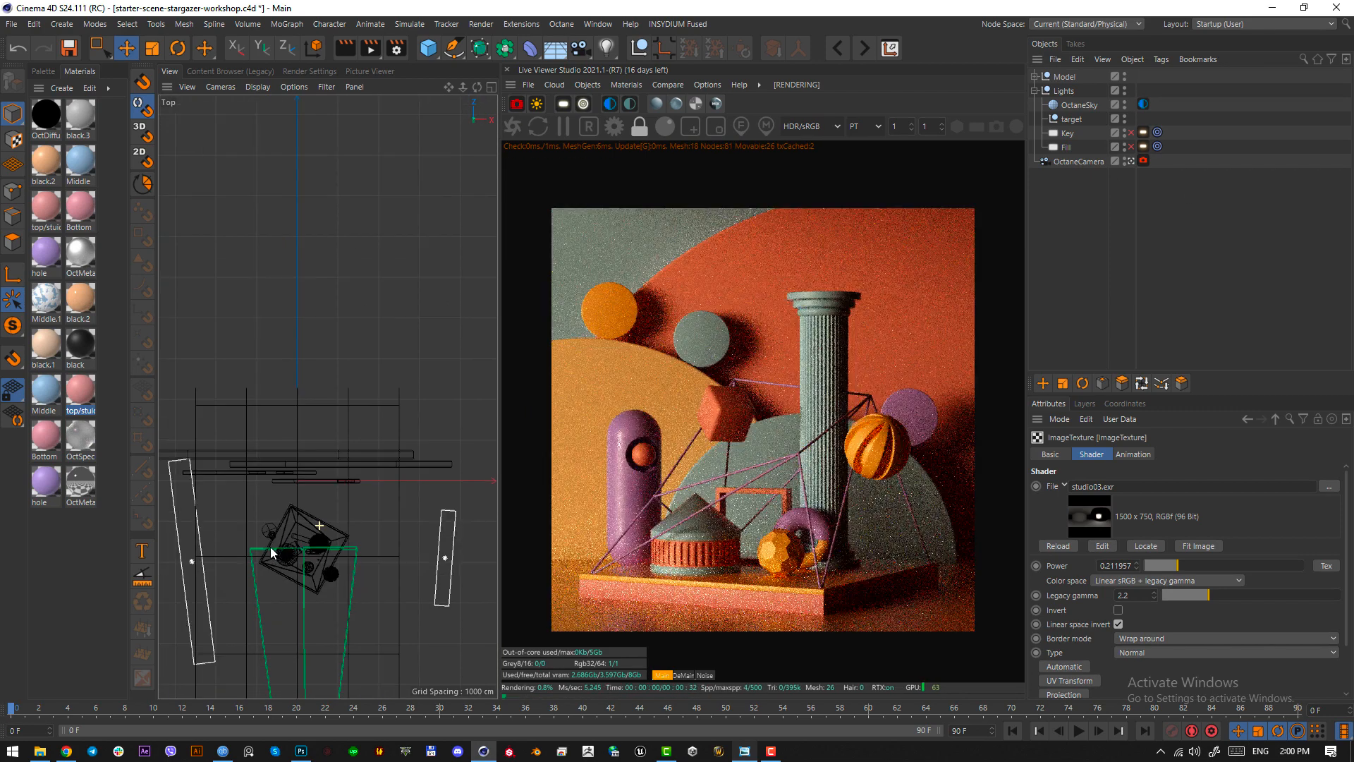
alt+middle_drag(343, 458, 358, 414)
click(262, 460)
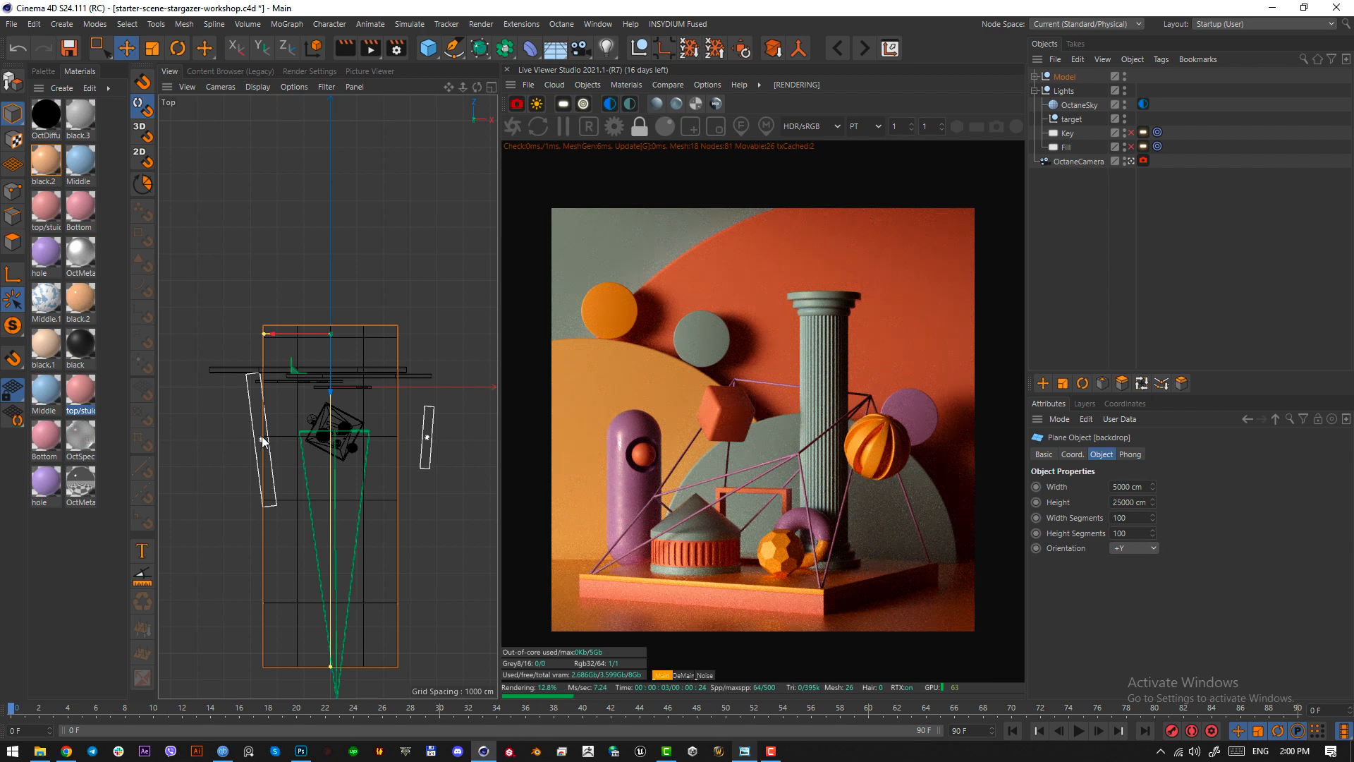
click(264, 440)
click(262, 438)
click(251, 466)
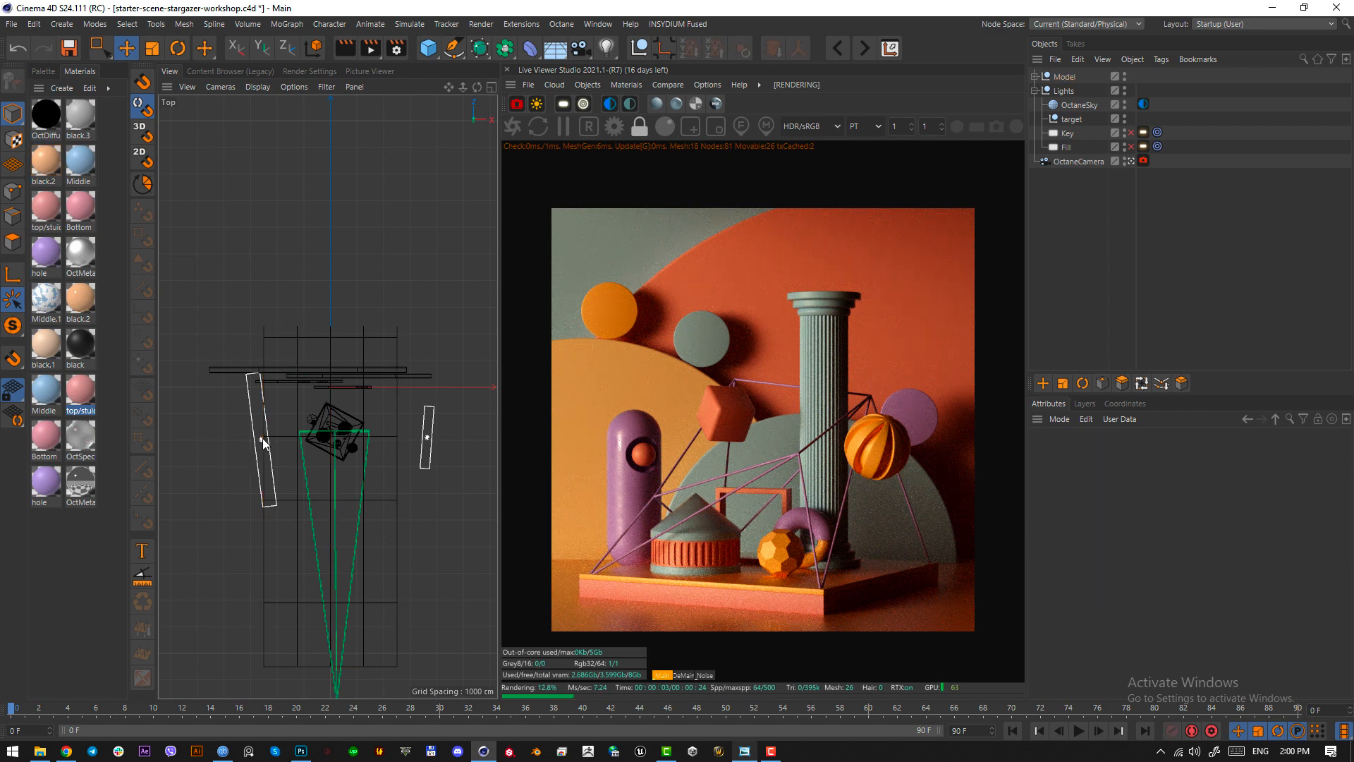
click(425, 436)
click(440, 518)
click(431, 446)
click(436, 519)
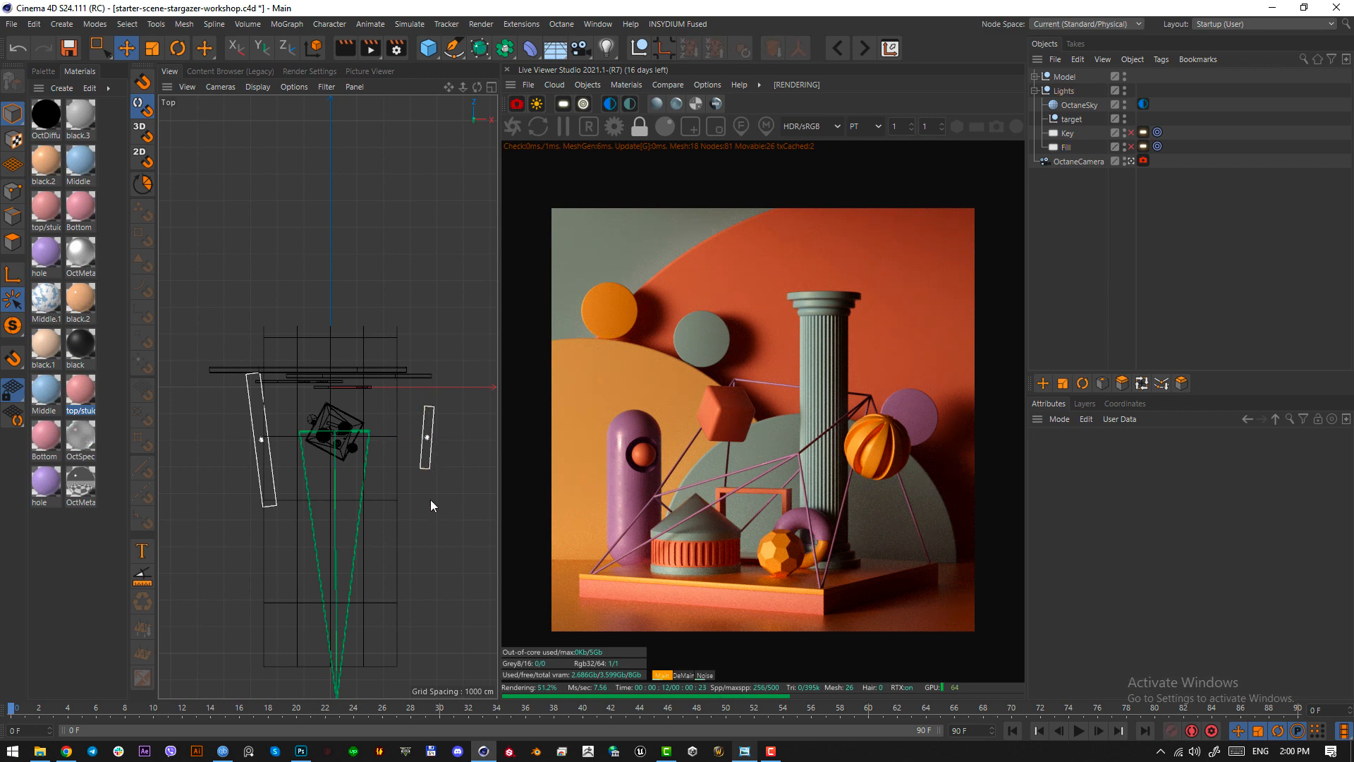
- Examine the height of the area lights relative to the model in the right side view
key(F3)
scroll(381, 472, down, 3)
scroll(405, 459, down, 1)
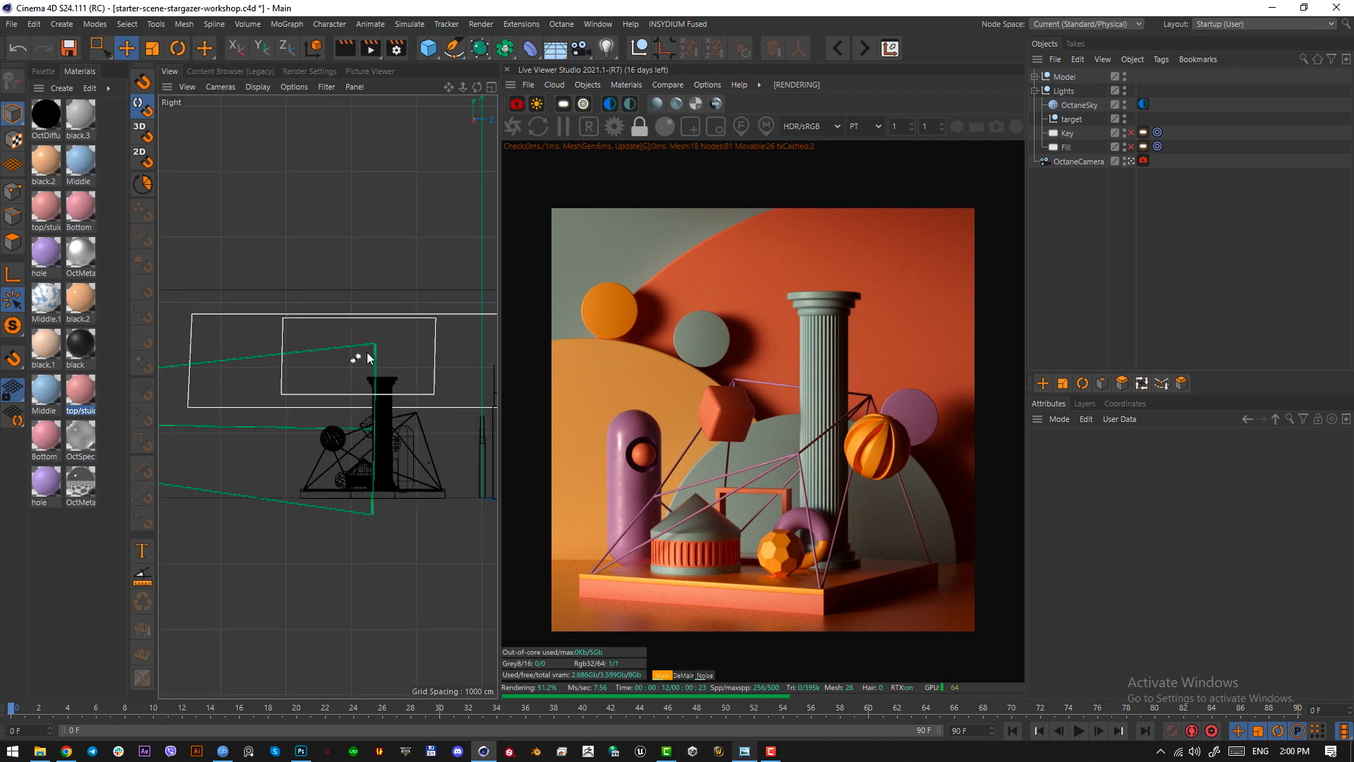
alt+middle_drag(374, 387, 348, 460)
scroll(388, 443, down, 2)
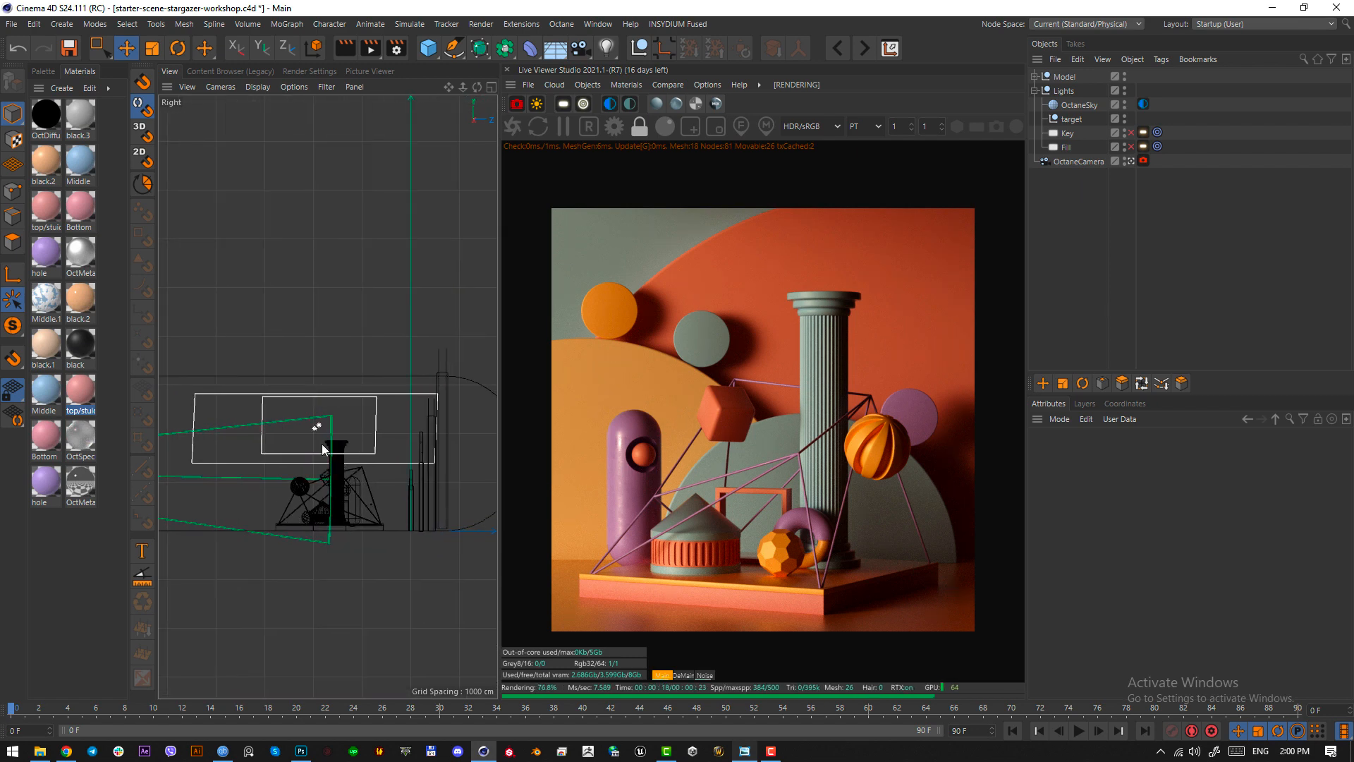
- Return to the perspective view, enable the Fill light, and hide the OctaneSky to isolate the Fill's lighting
key(F1)
click(1130, 147)
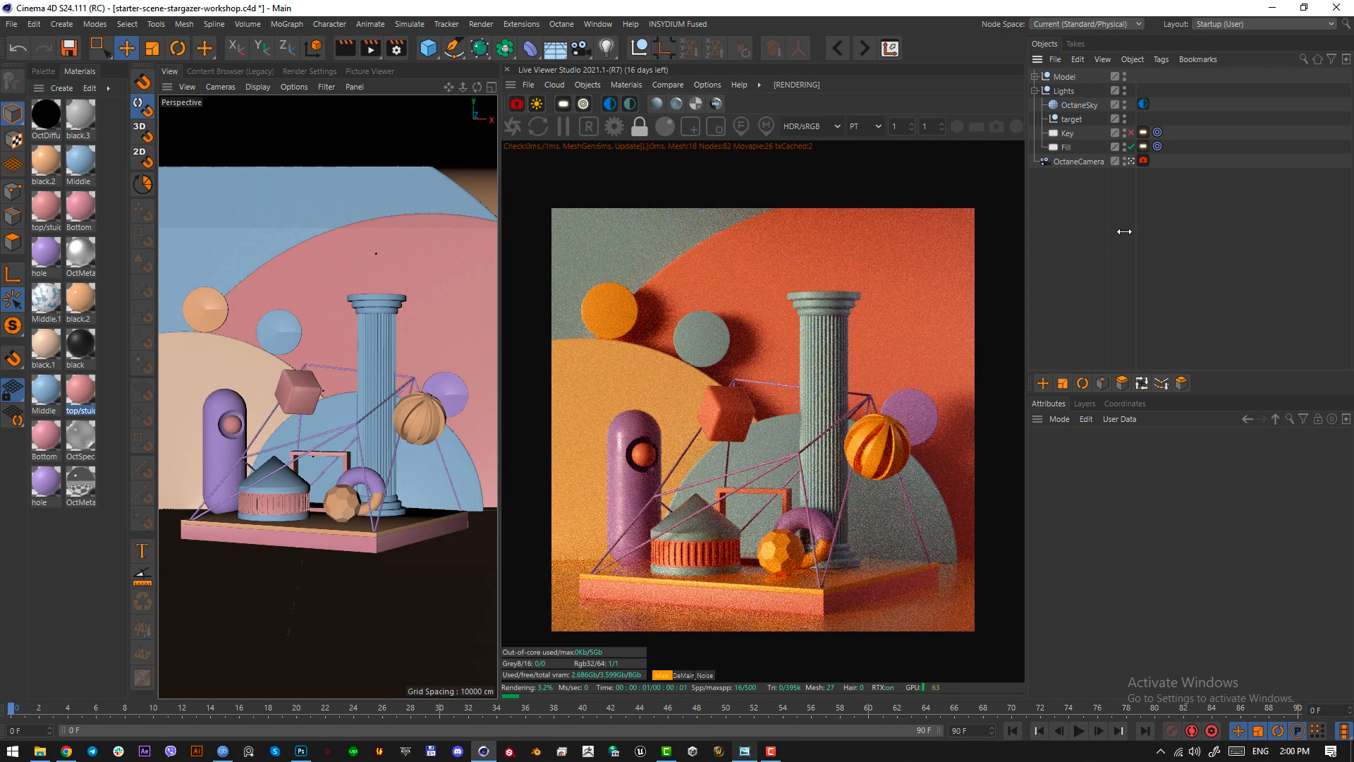
click(1125, 103)
click(1125, 109)
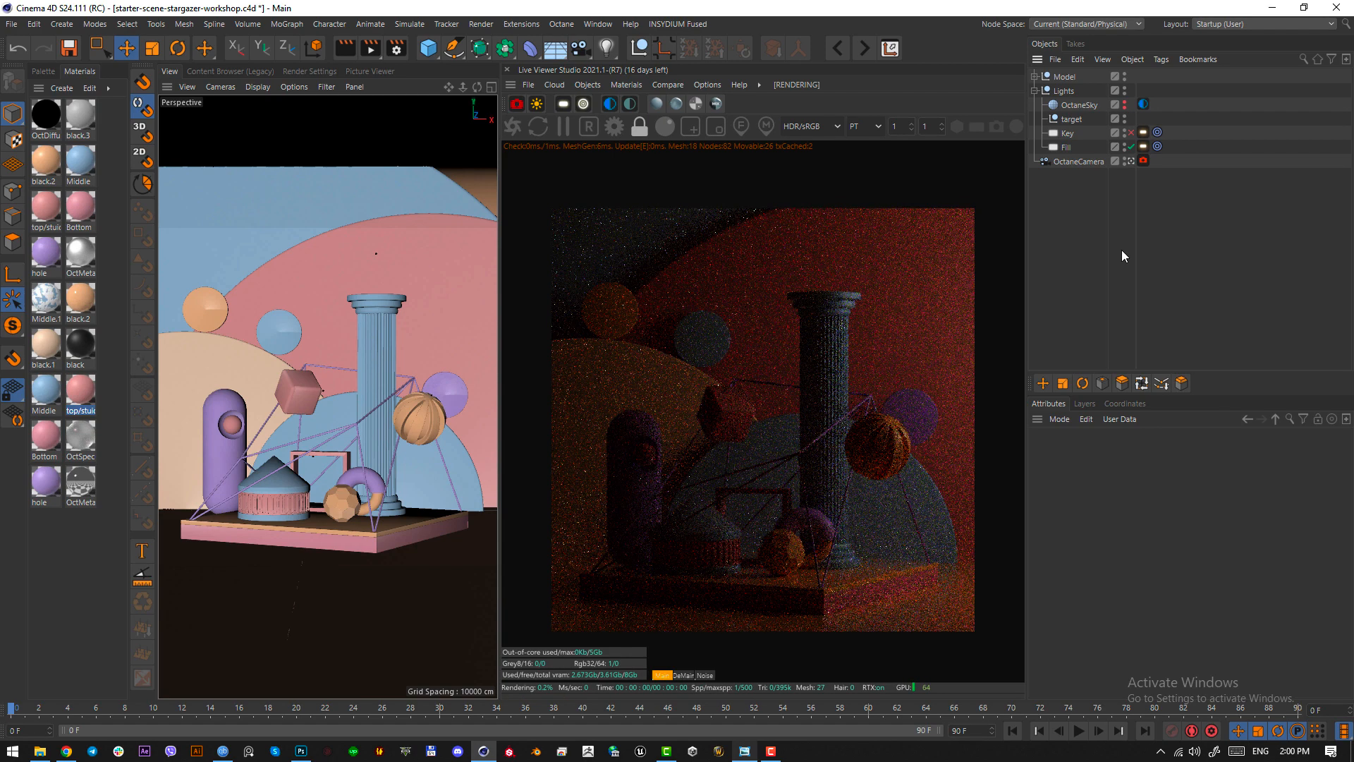
- Preview the Key light alone by disabling the Fill, re-enable the Fill, and make the OctaneSky visible again
click(1131, 146)
click(1131, 132)
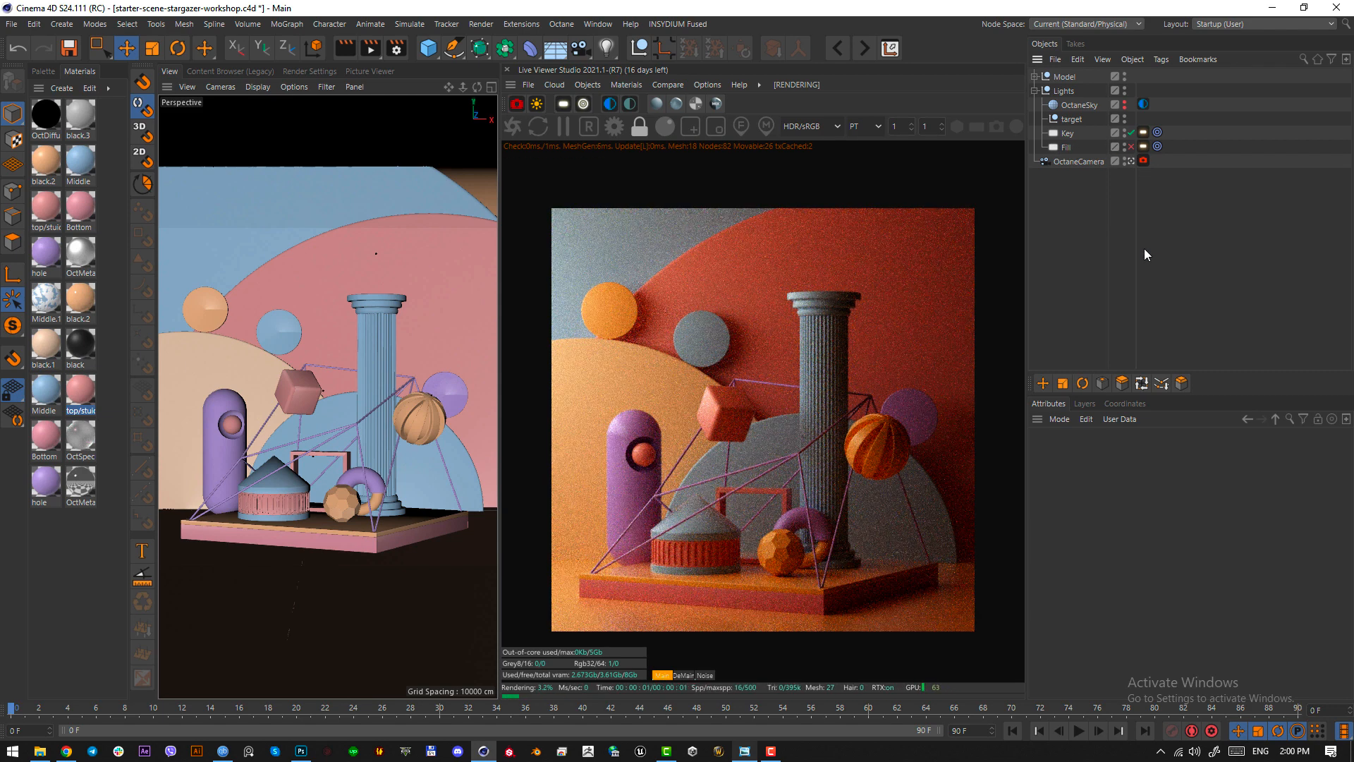
click(1130, 146)
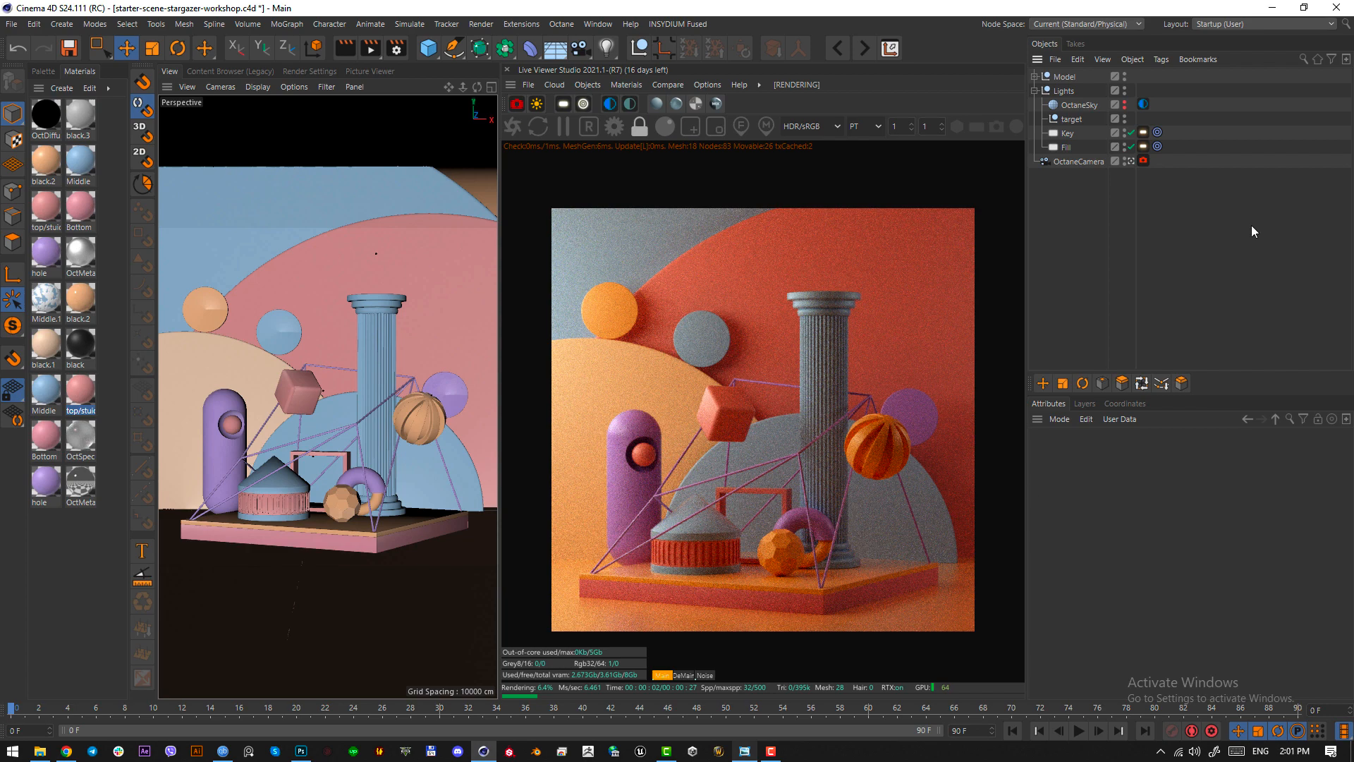
click(1125, 103)
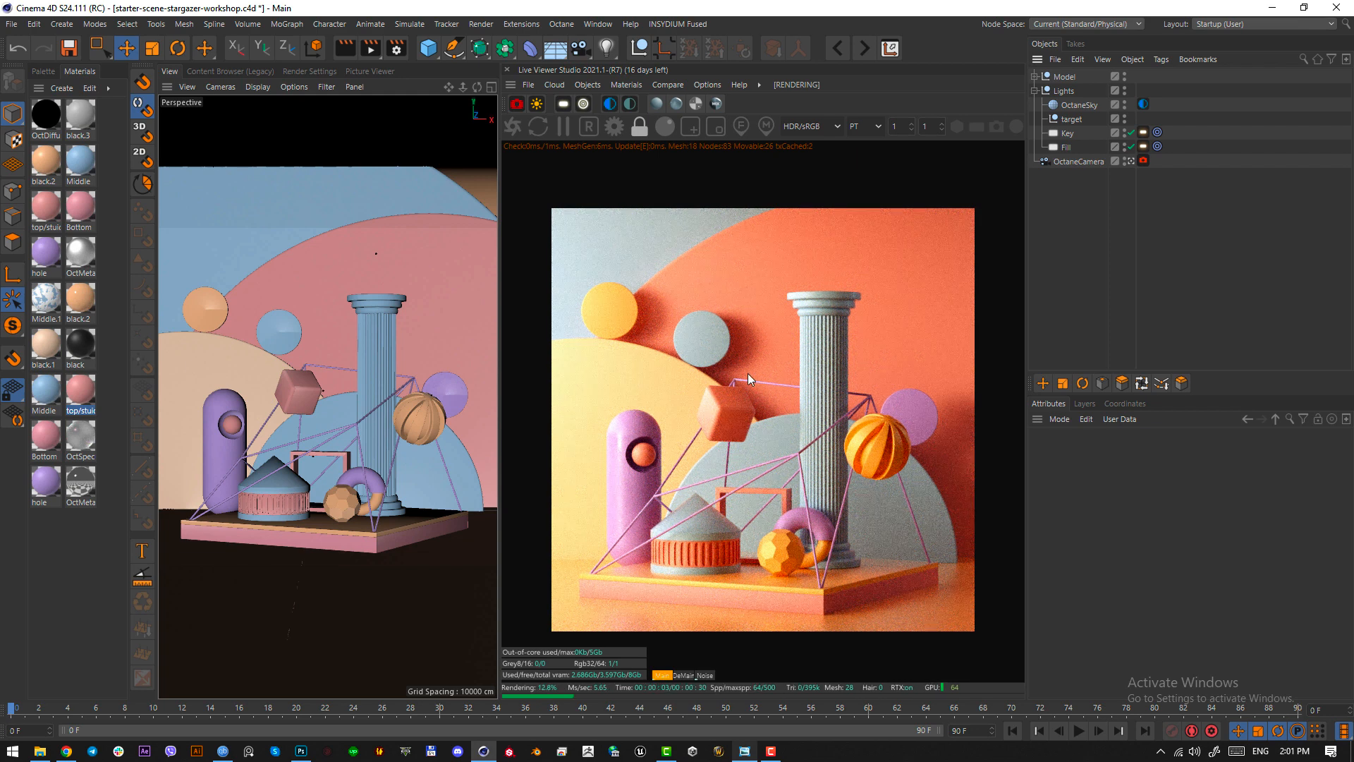
- Apply the black.1 material to the striped sphere beside the column and clear the selection
click(427, 437)
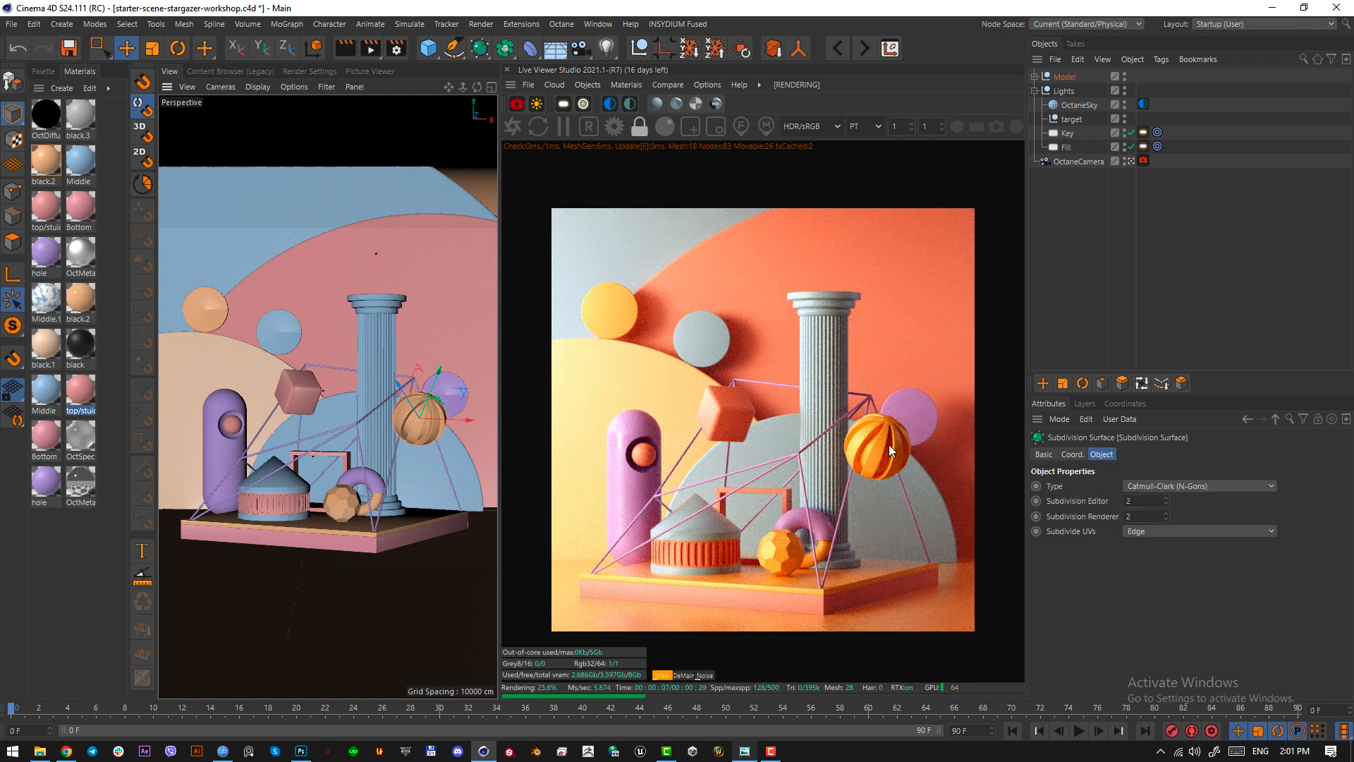
key(Print)
drag(849, 412, 907, 479)
click(896, 488)
right_click(46, 346)
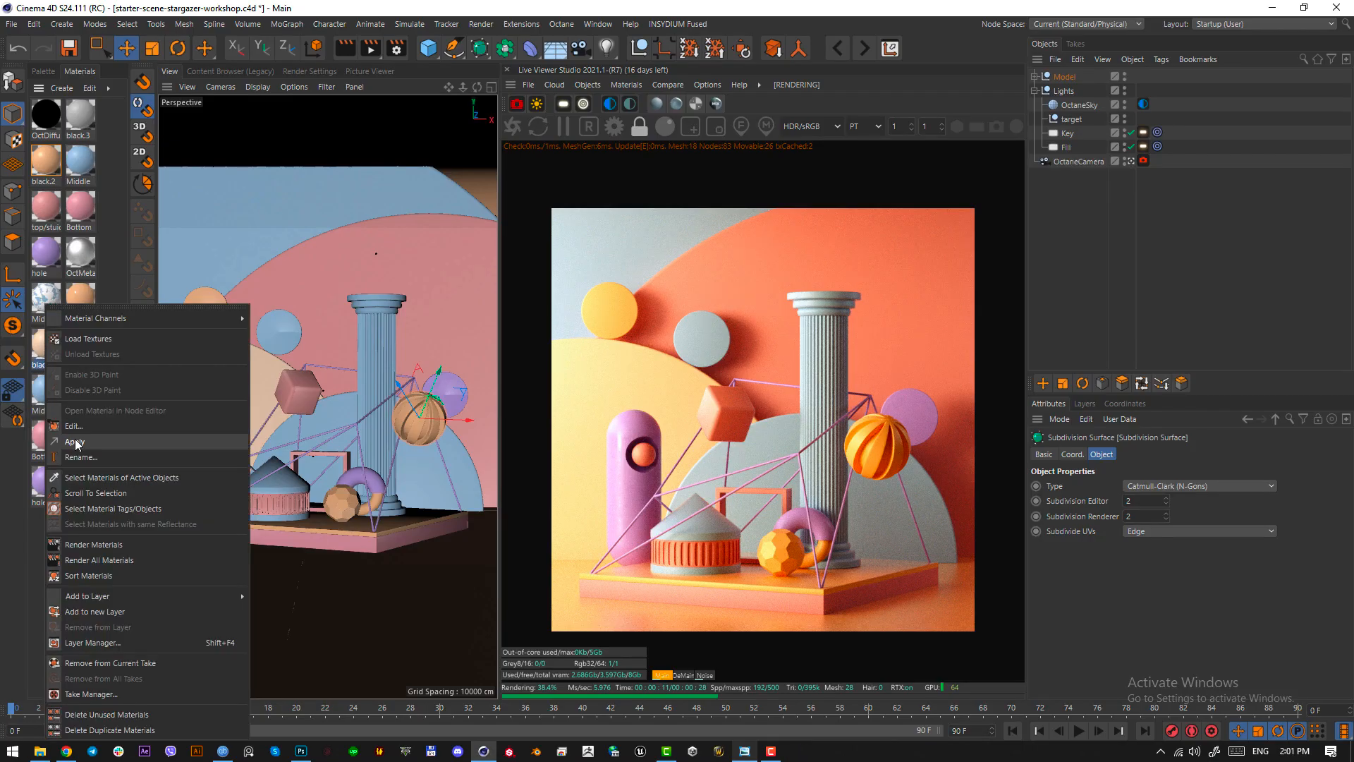
click(77, 444)
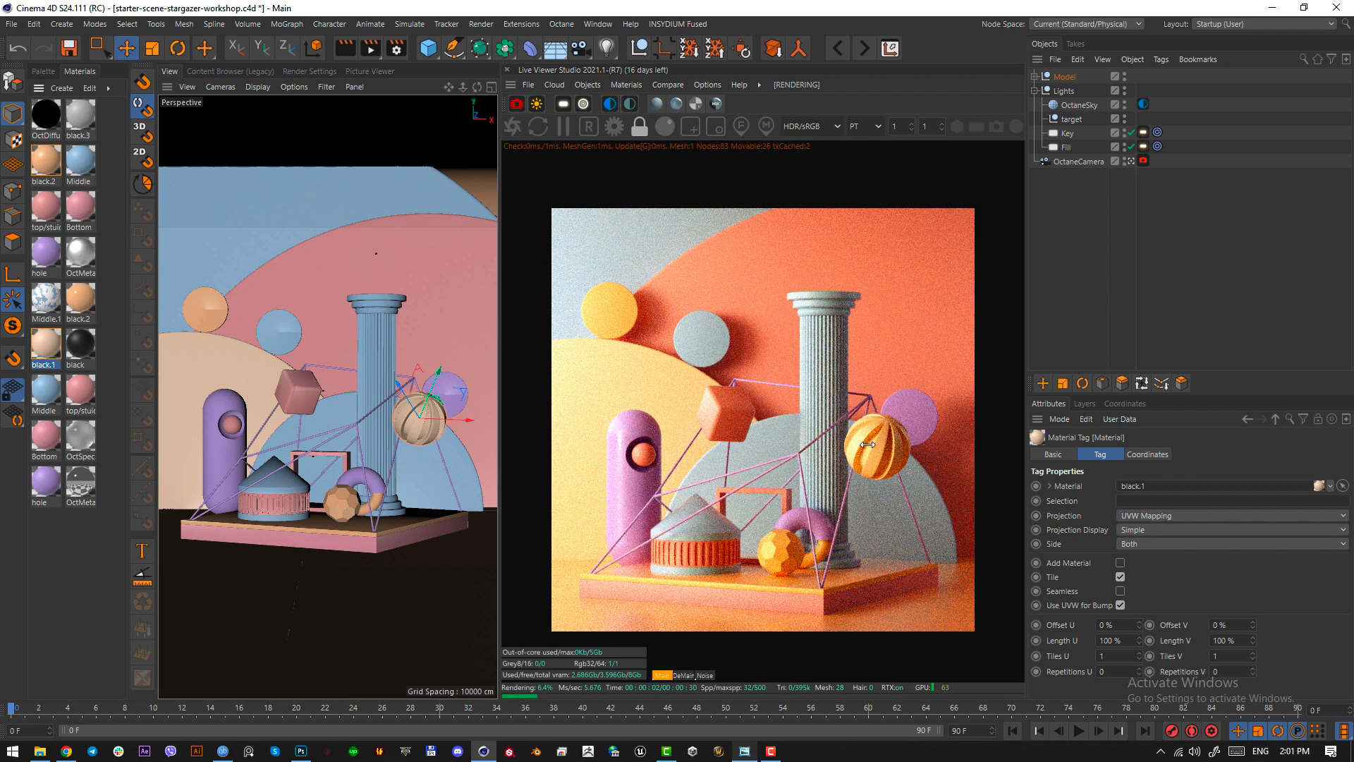
click(1138, 194)
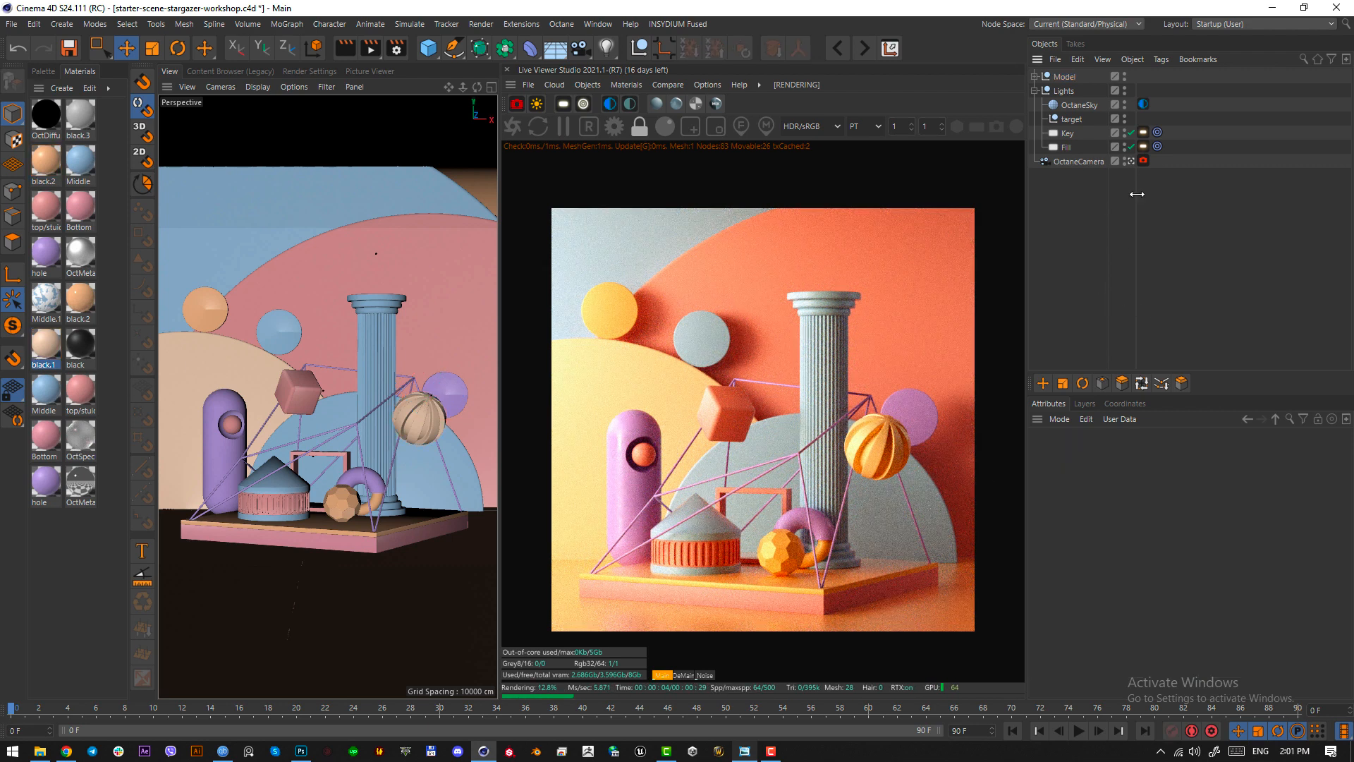
- Review the Key light's Octane light settings and falloff map distribution, as well as the Fill light's settings
click(1143, 132)
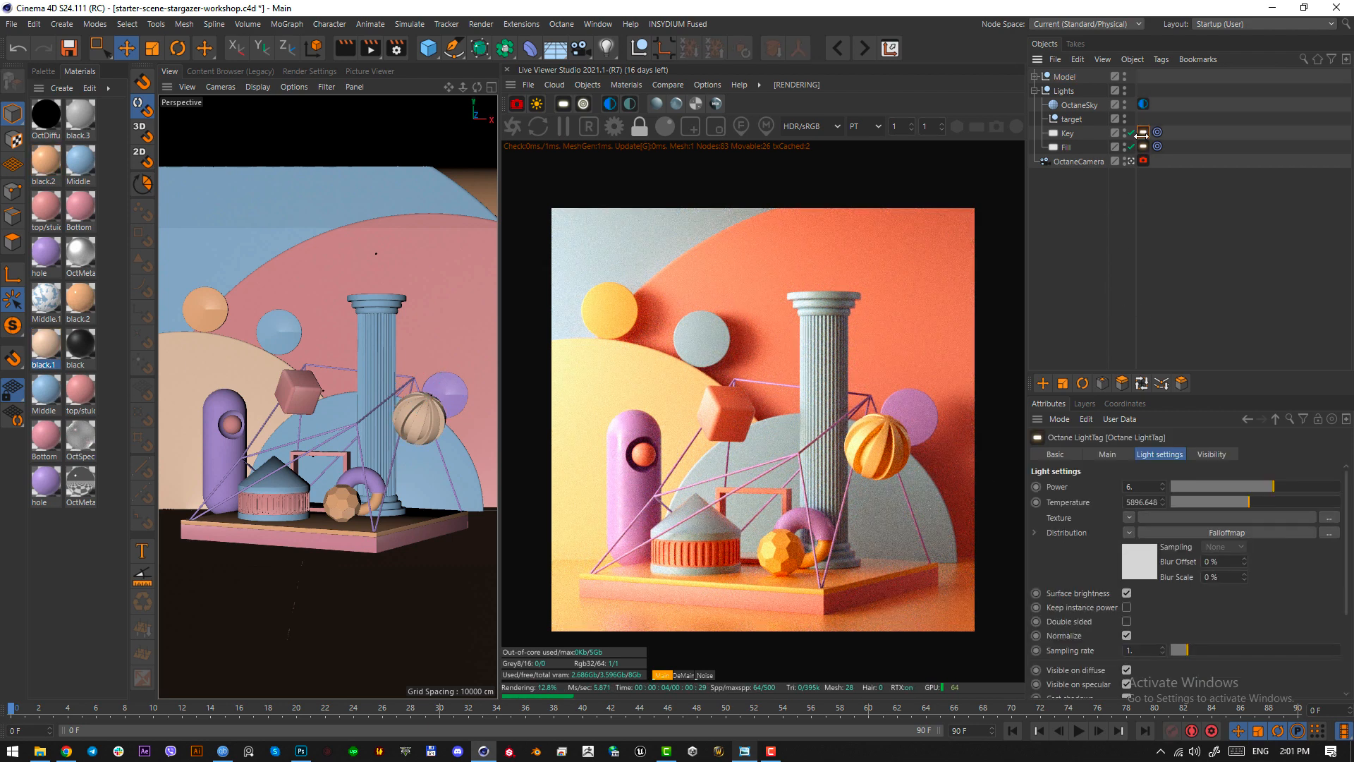
click(1140, 562)
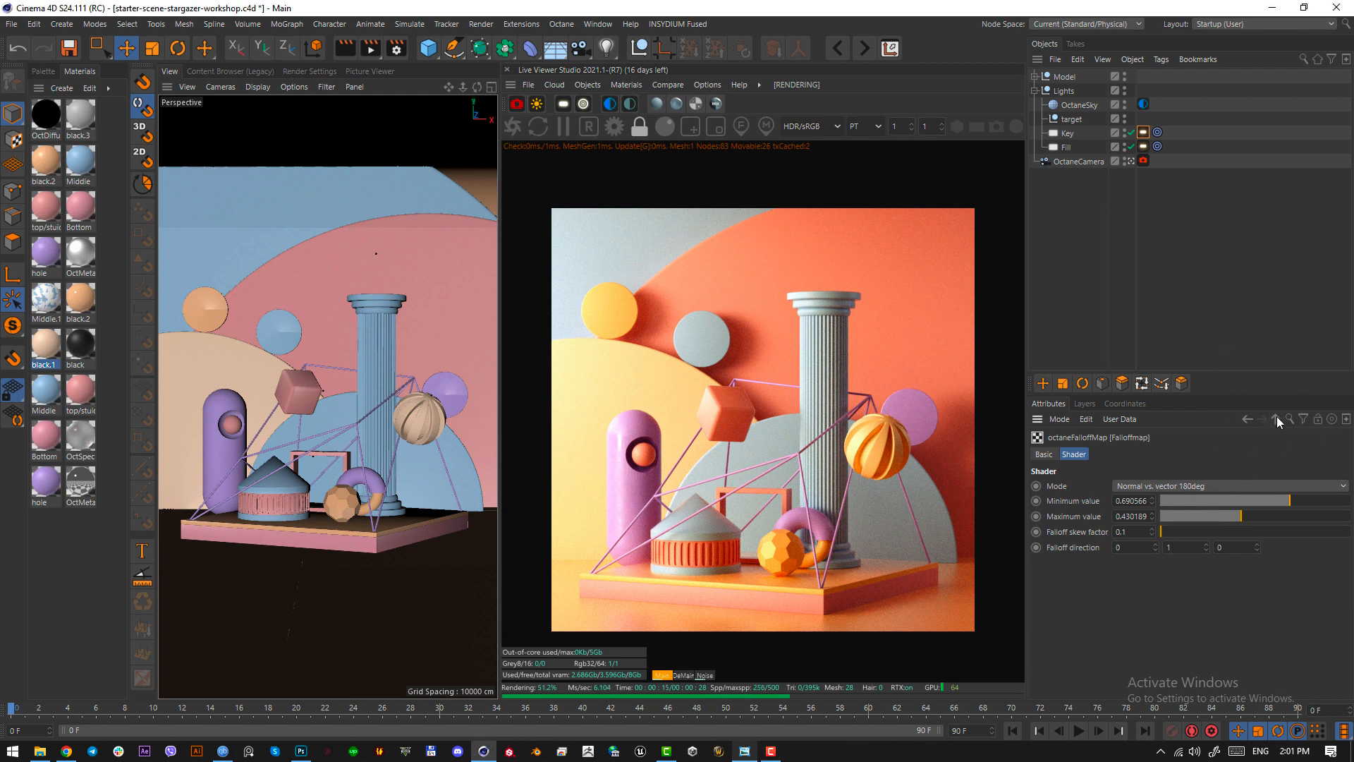
click(1276, 418)
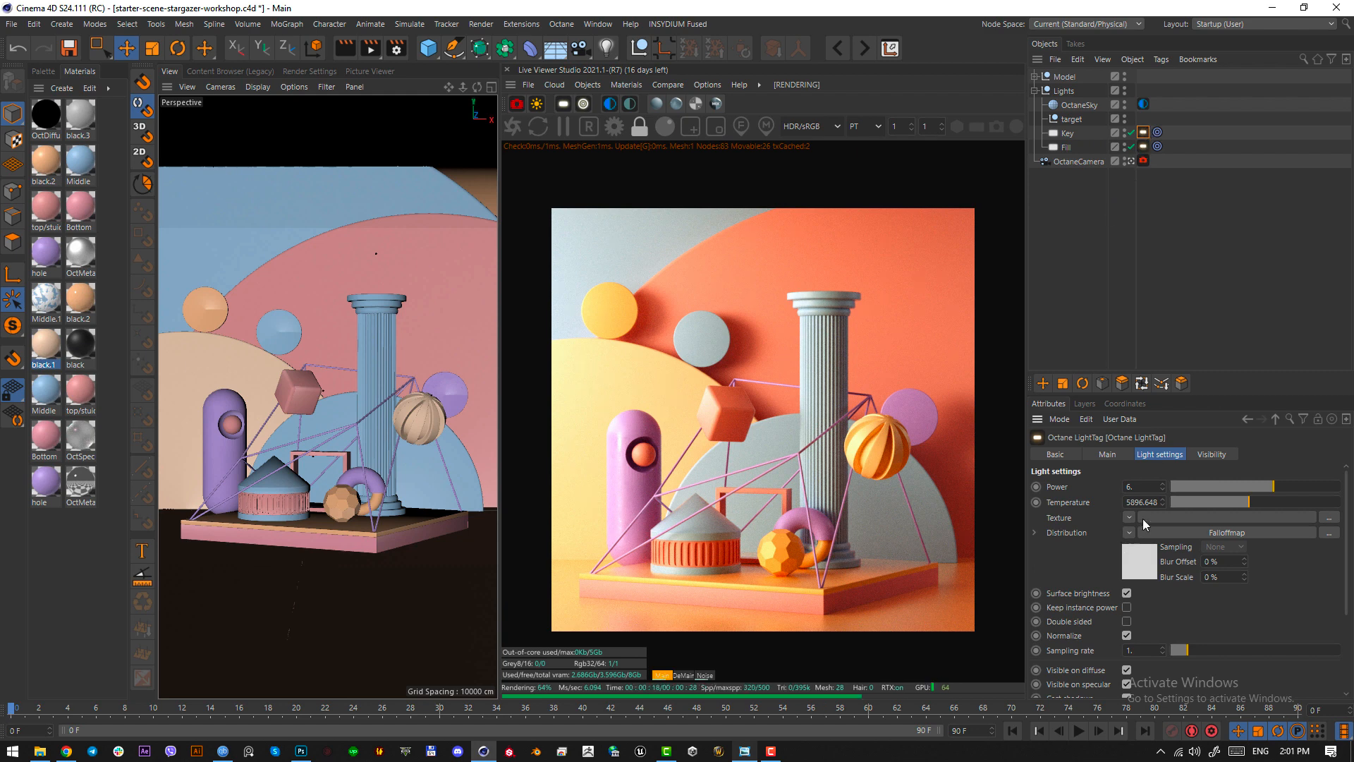
click(1144, 146)
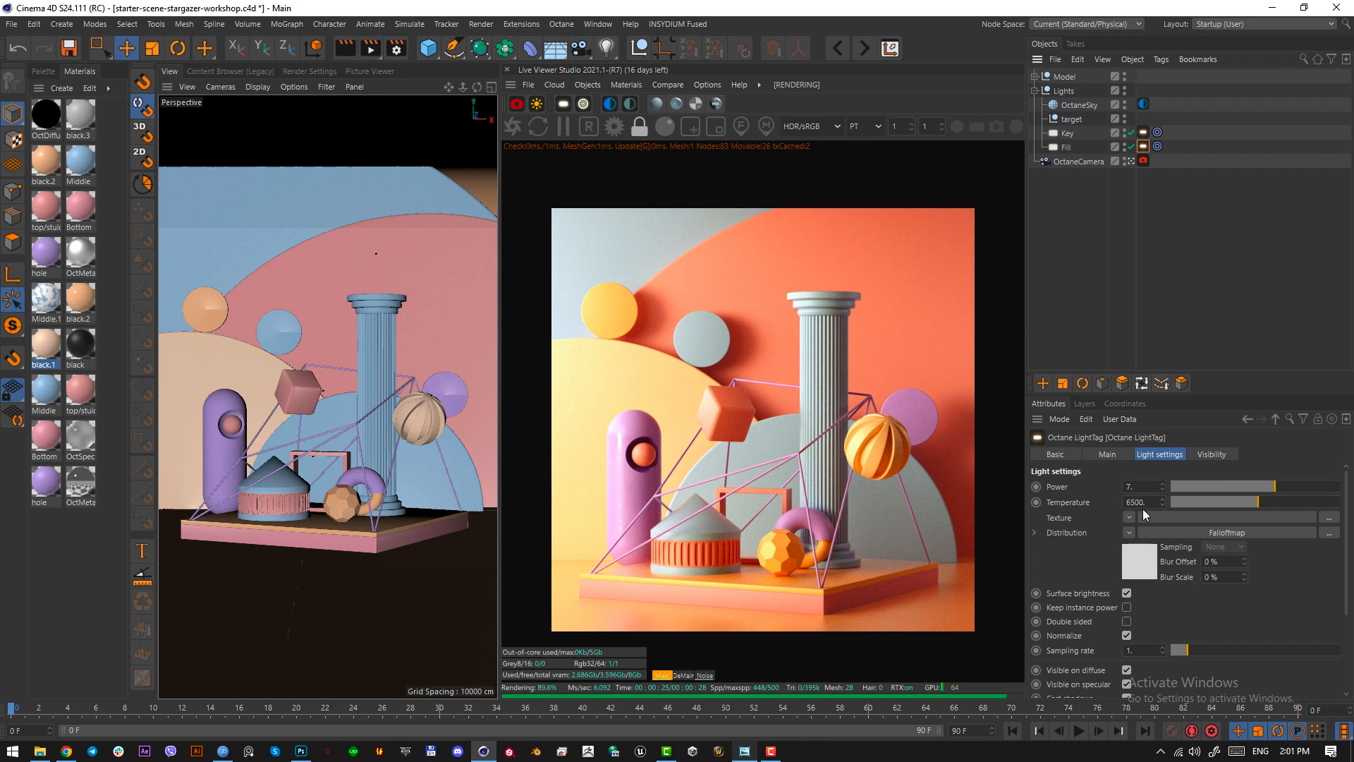
- Select the Fill light and move it down in the right side view to the height of the model
click(1066, 147)
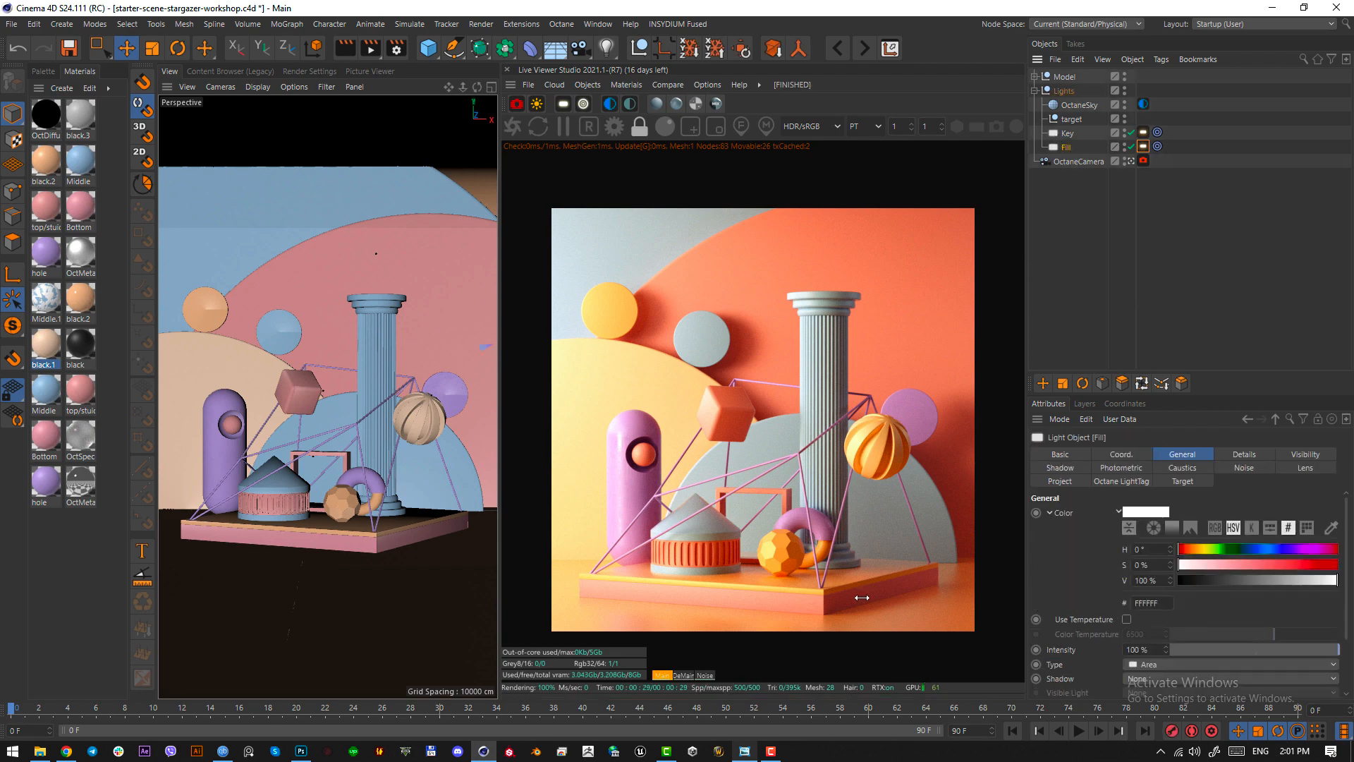
key(Print)
drag(971, 563, 815, 628)
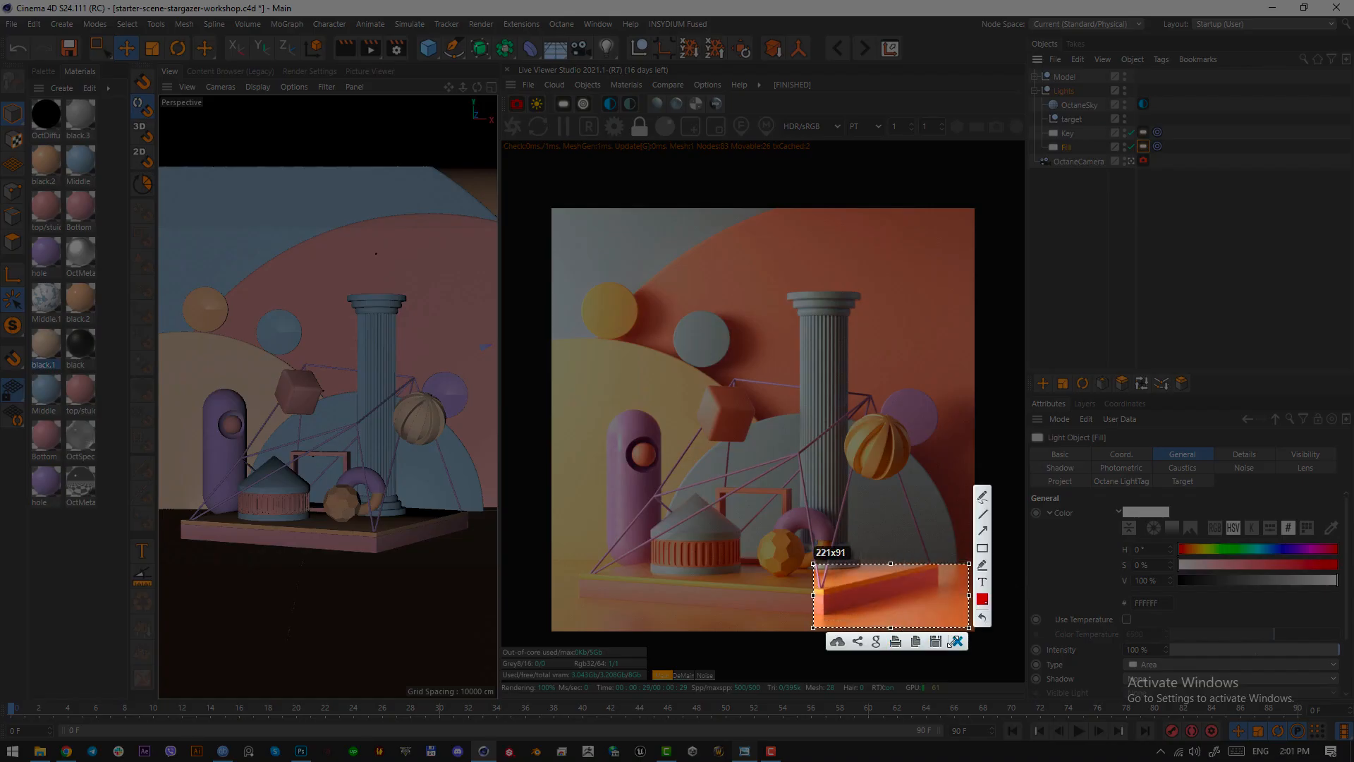
click(955, 641)
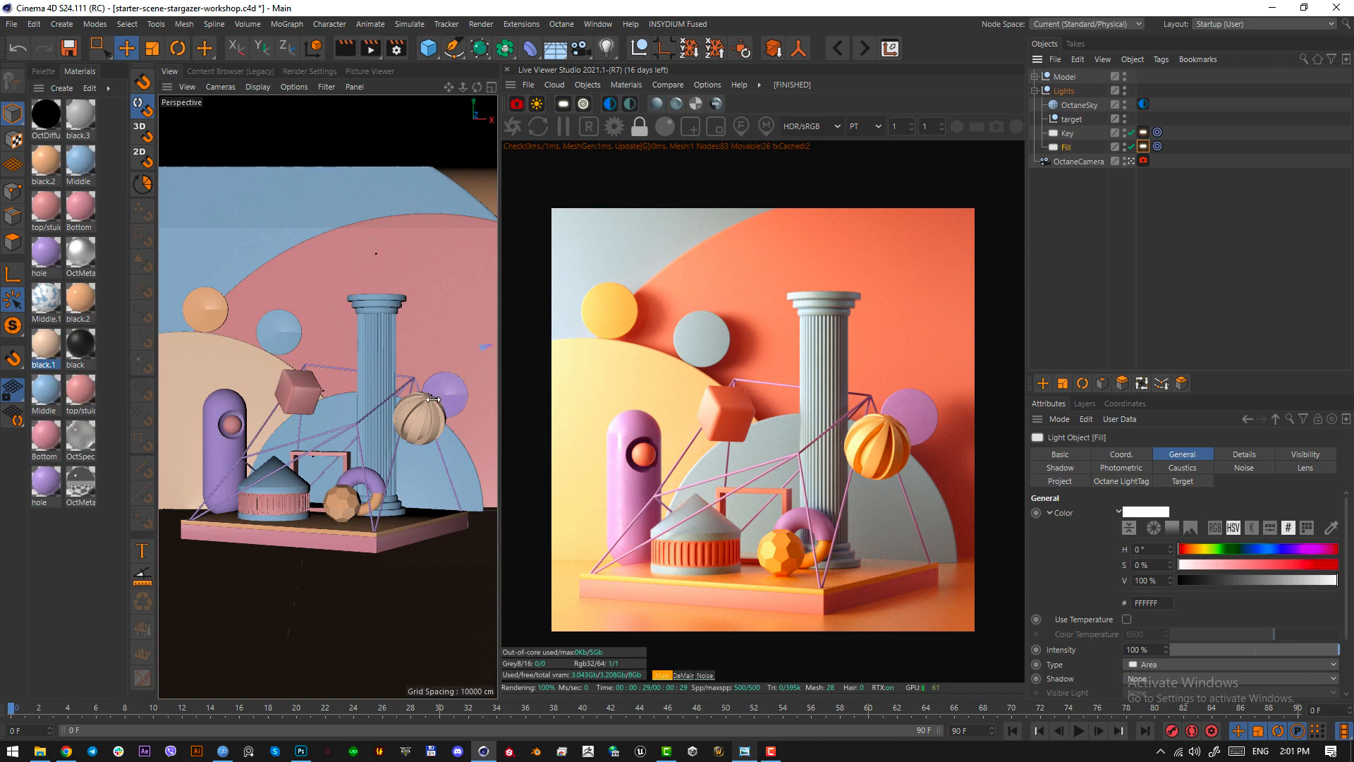
key(F3)
scroll(353, 412, down, 1)
key(e)
drag(326, 370, 323, 423)
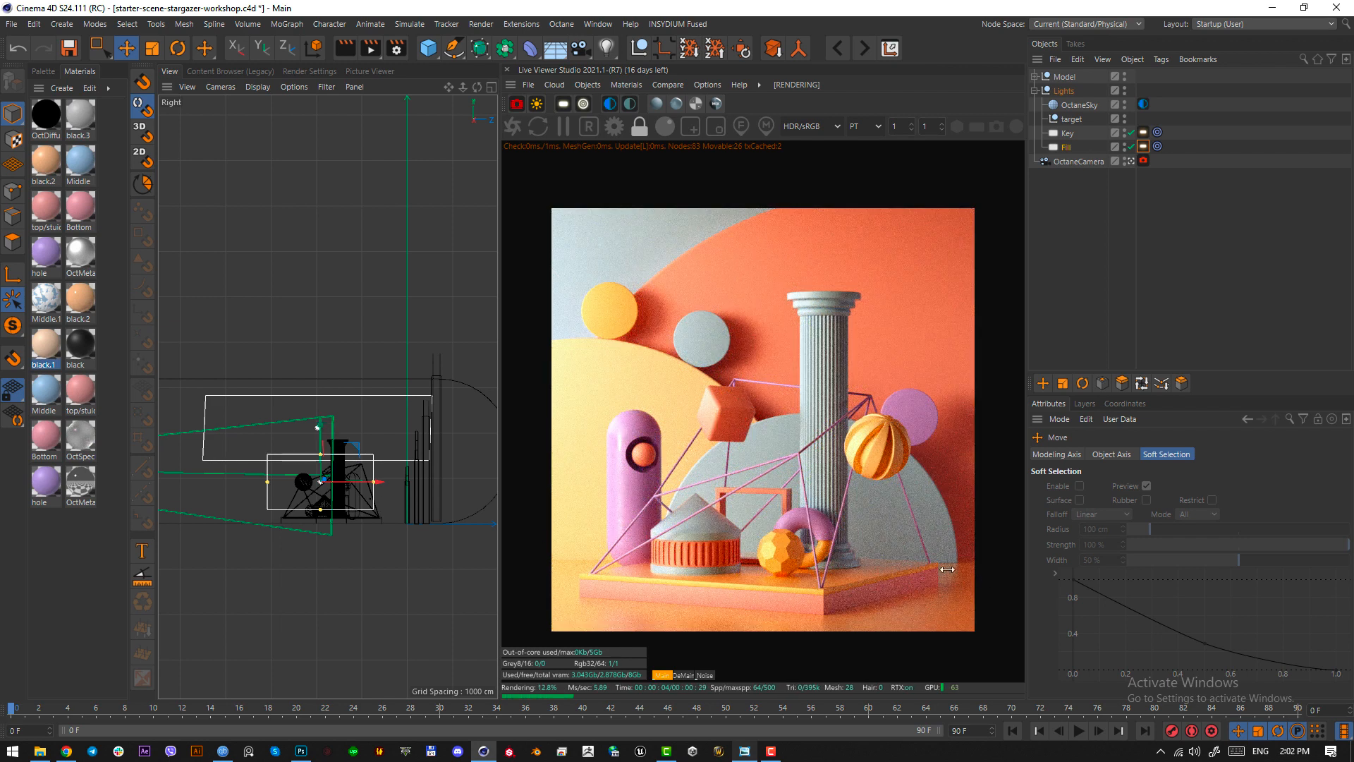
- Set the sampling rate in the Fill light's Octane light tag to 10
click(1143, 146)
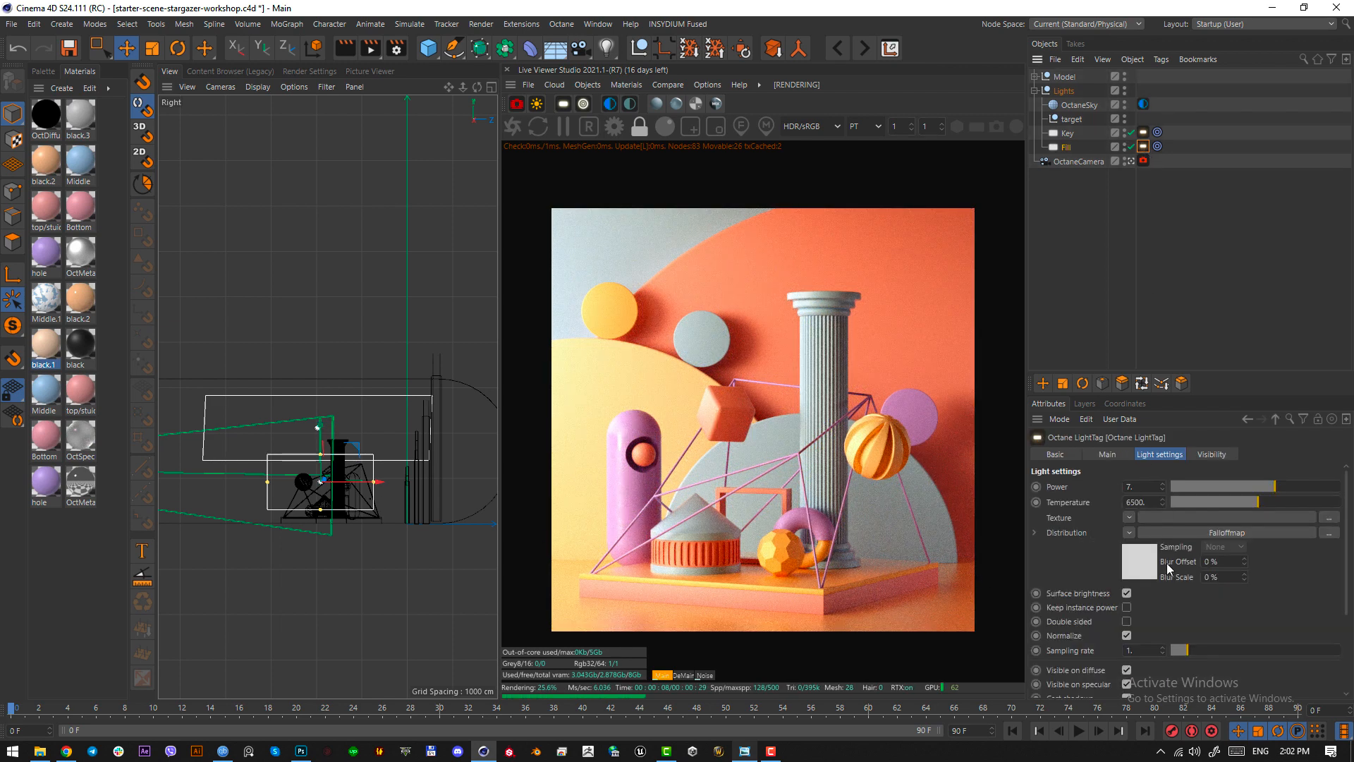
double_click(1137, 650)
text(2)
key(Return)
text(10)
key(Return)
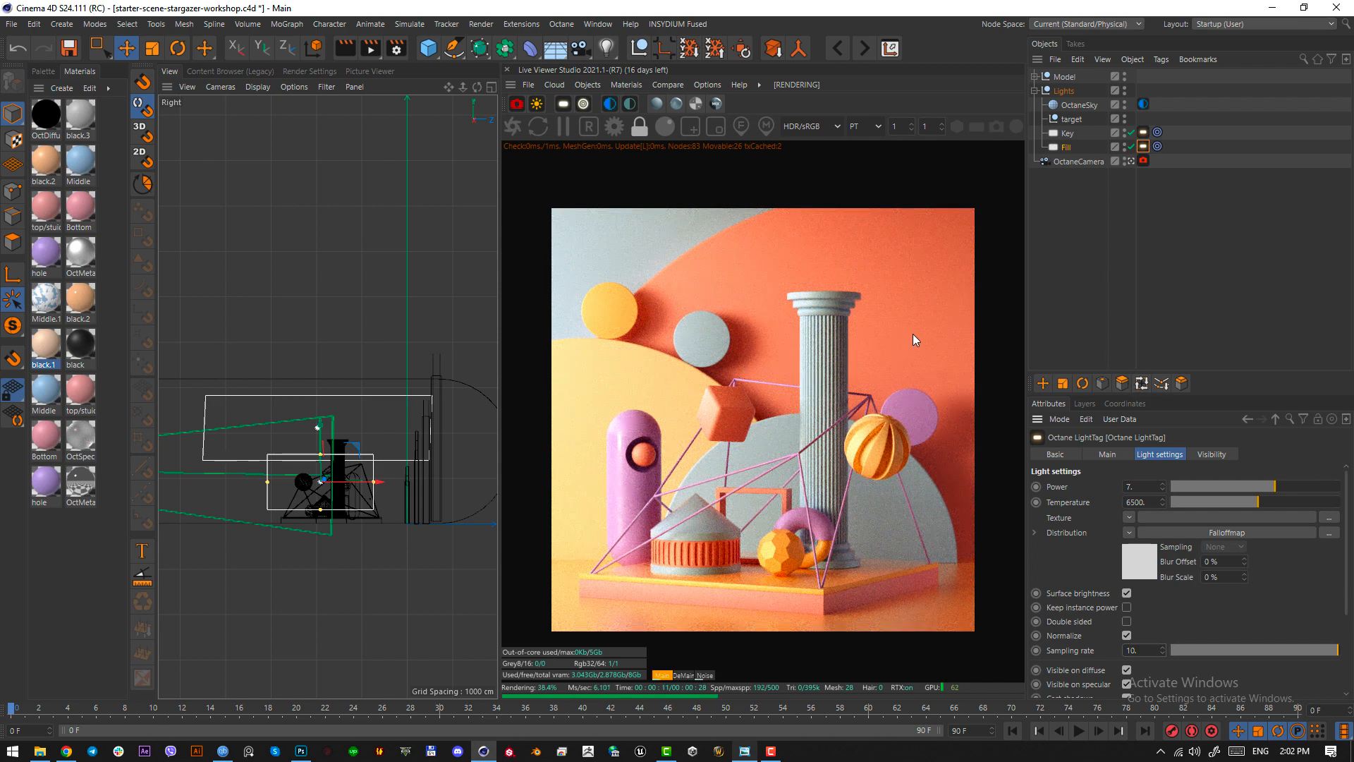
- Switch to Chrome and look over the Abstract Composition - Starter Scene product page
click(66, 751)
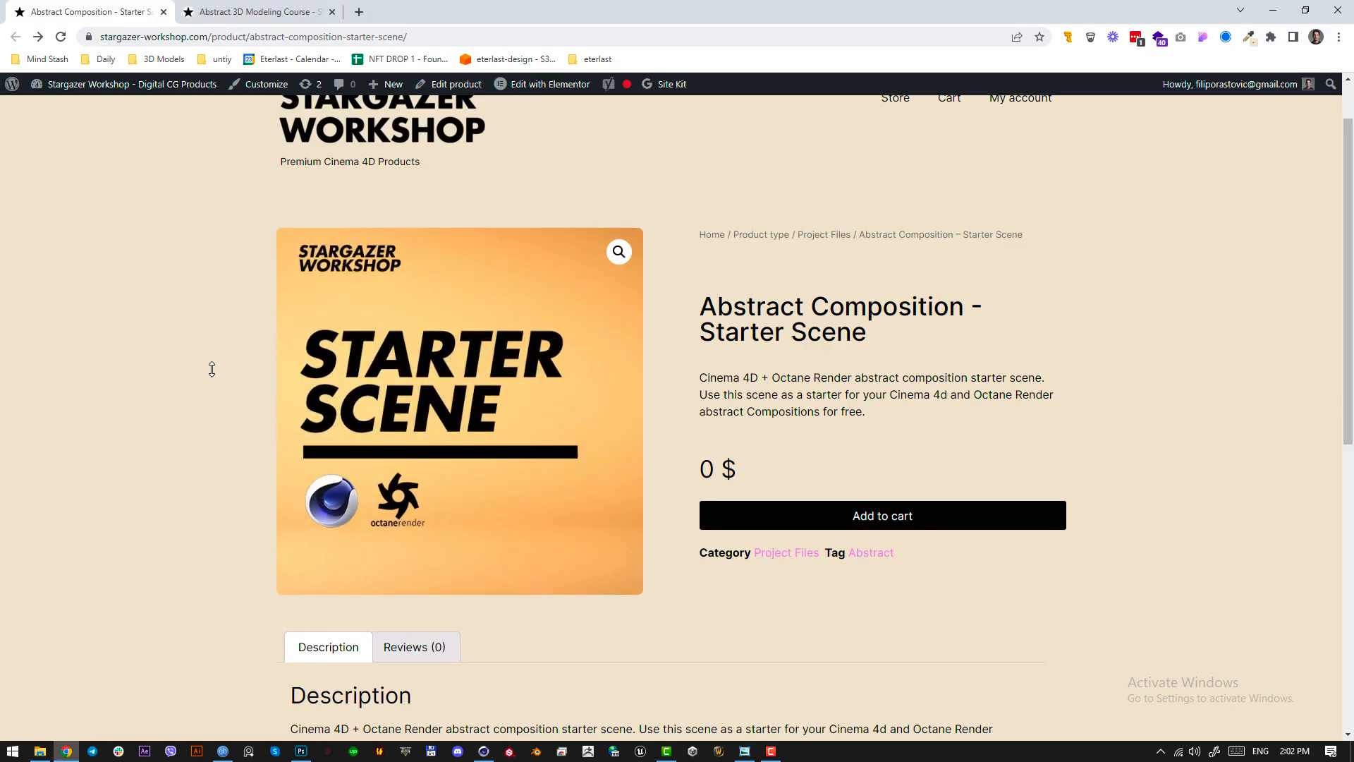
scroll(212, 369, up, 1)
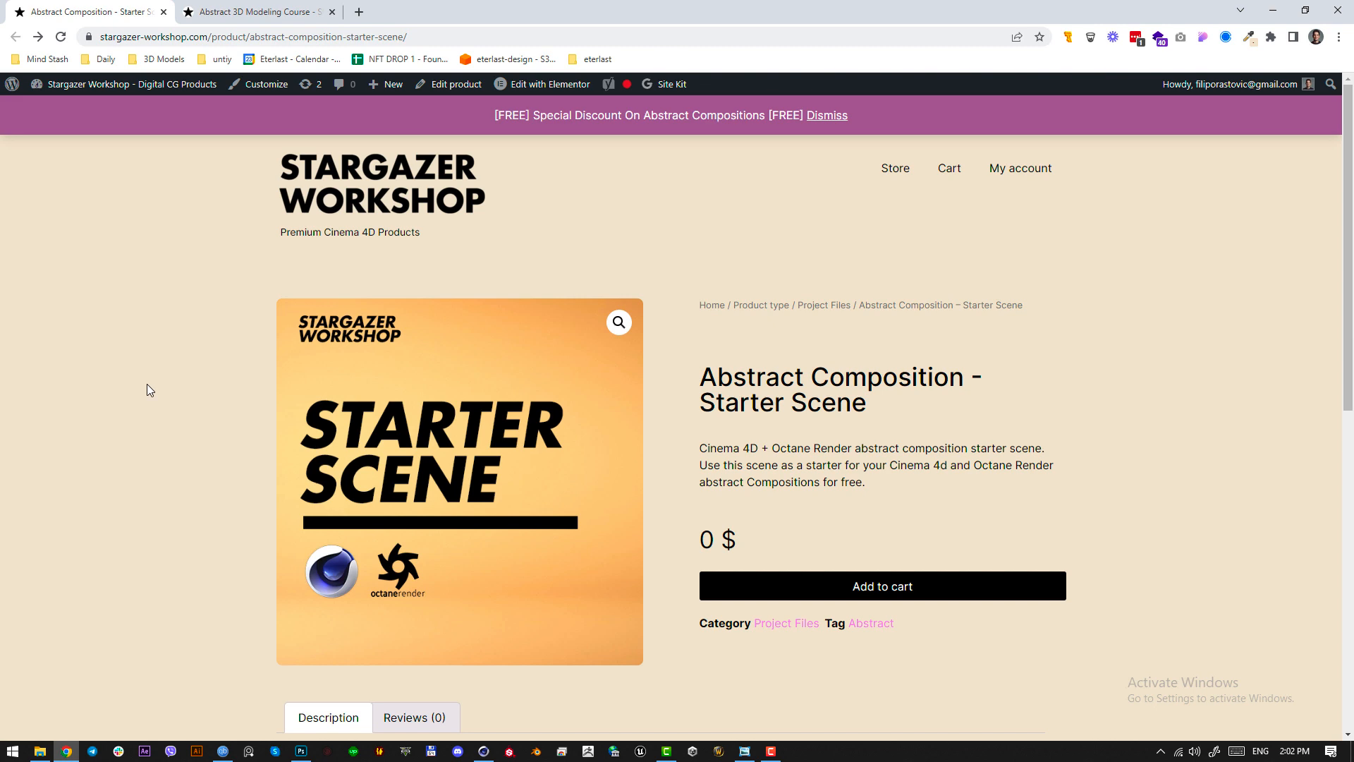
scroll(147, 388, down, 3)
scroll(238, 383, up, 3)
- Open the Stargazer Workshop store and browse the list of all products
click(891, 177)
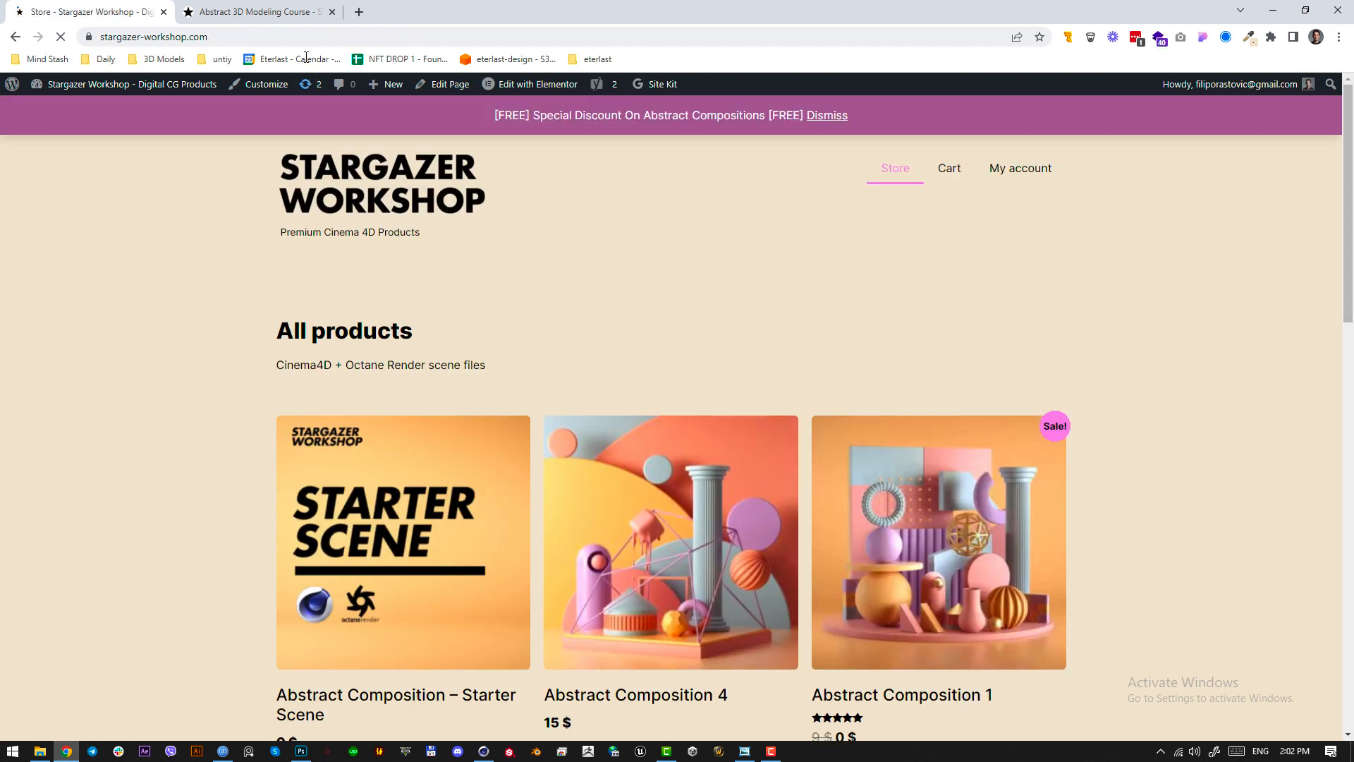
scroll(215, 372, down, 12)
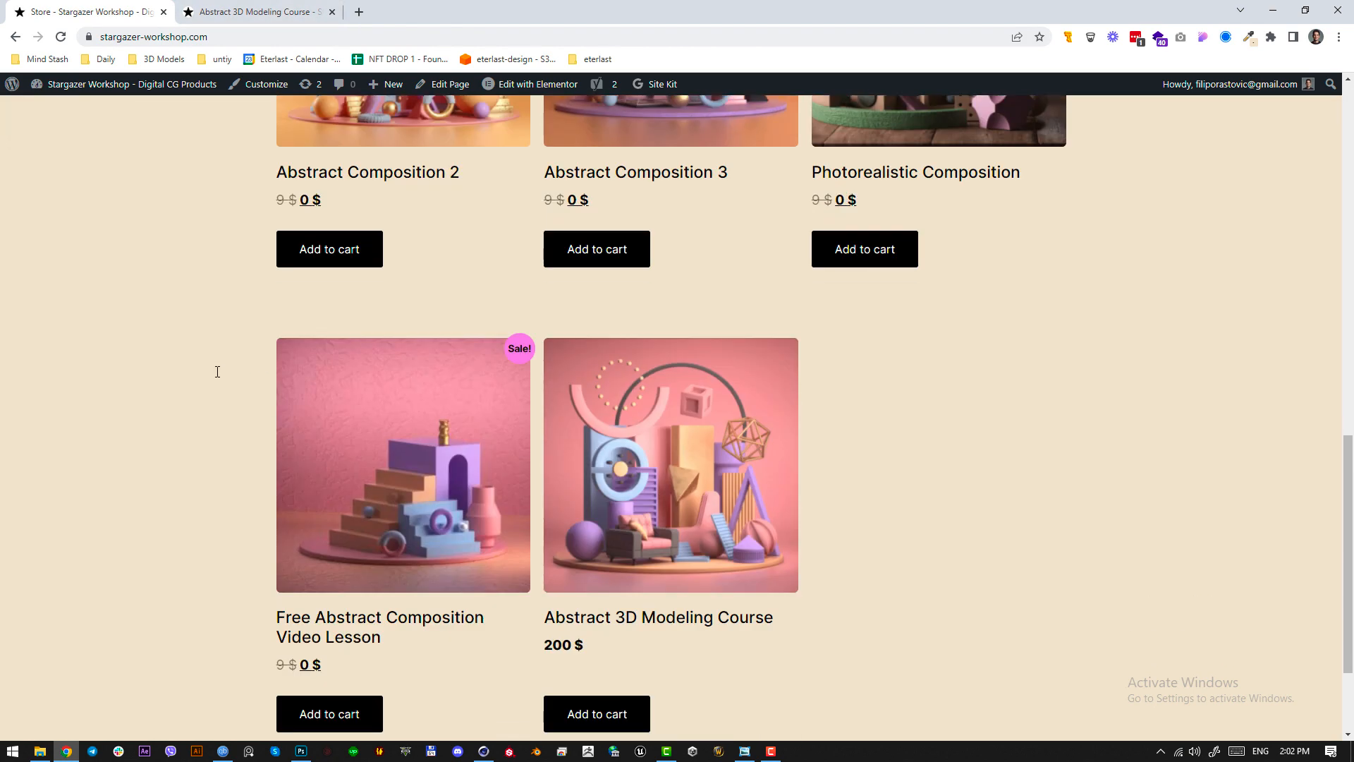
scroll(879, 603, up, 3)
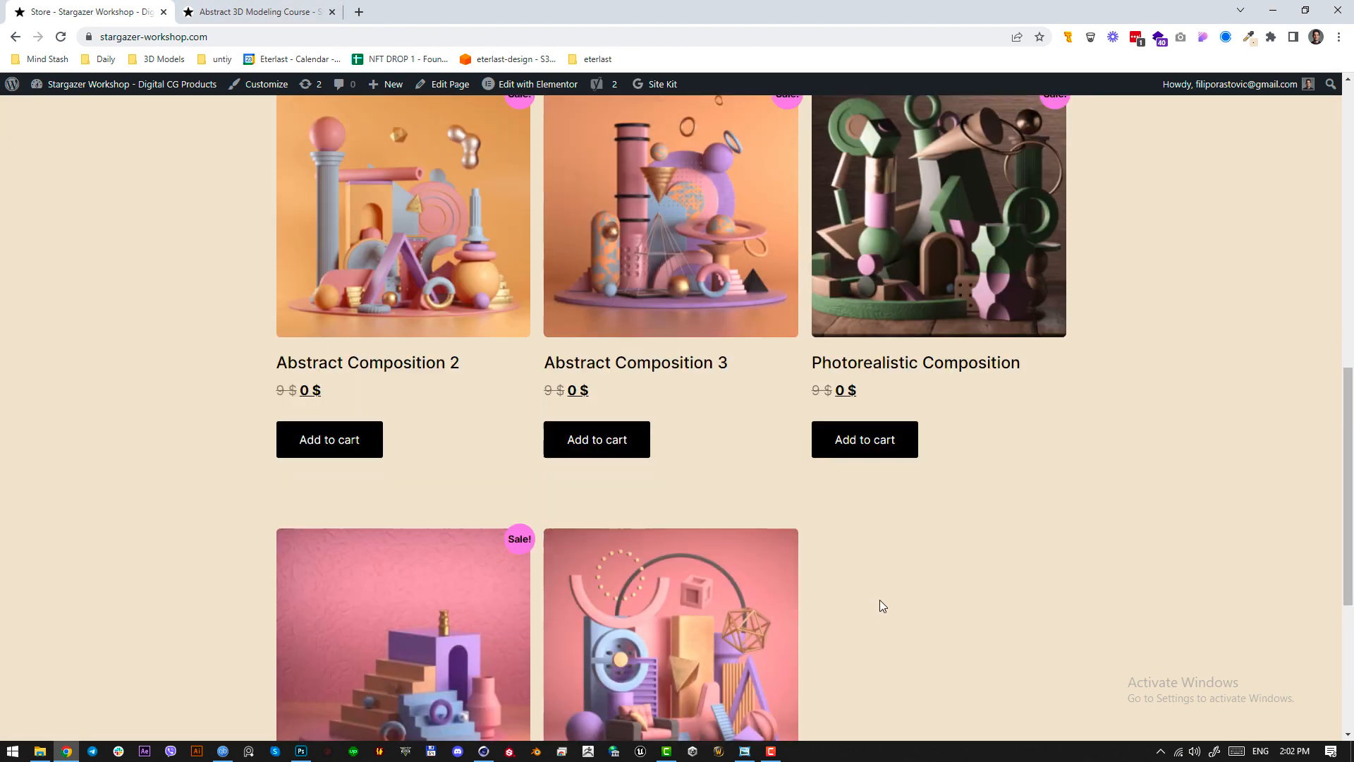
- View the Abstract 3D Modeling Course product page and its gallery images
click(254, 12)
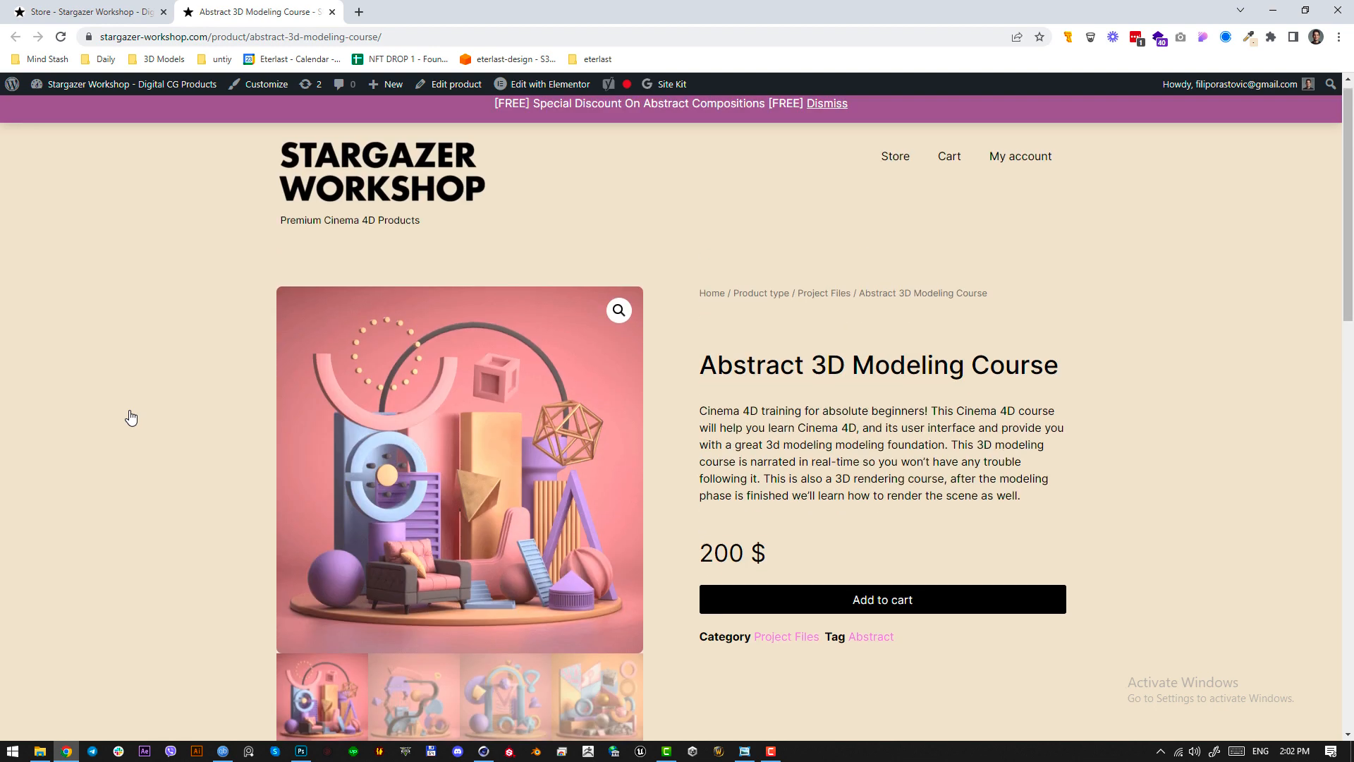
scroll(134, 421, down, 2)
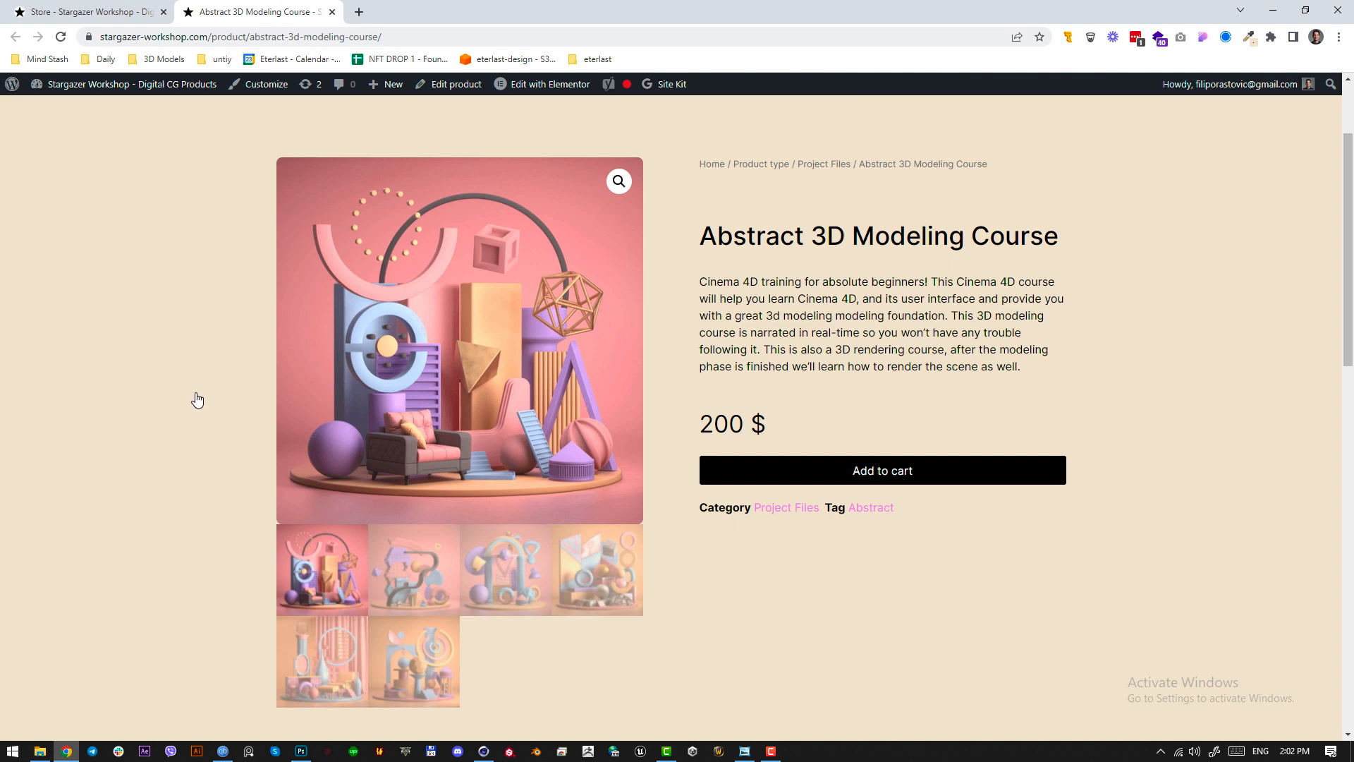
scroll(158, 401, up, 2)
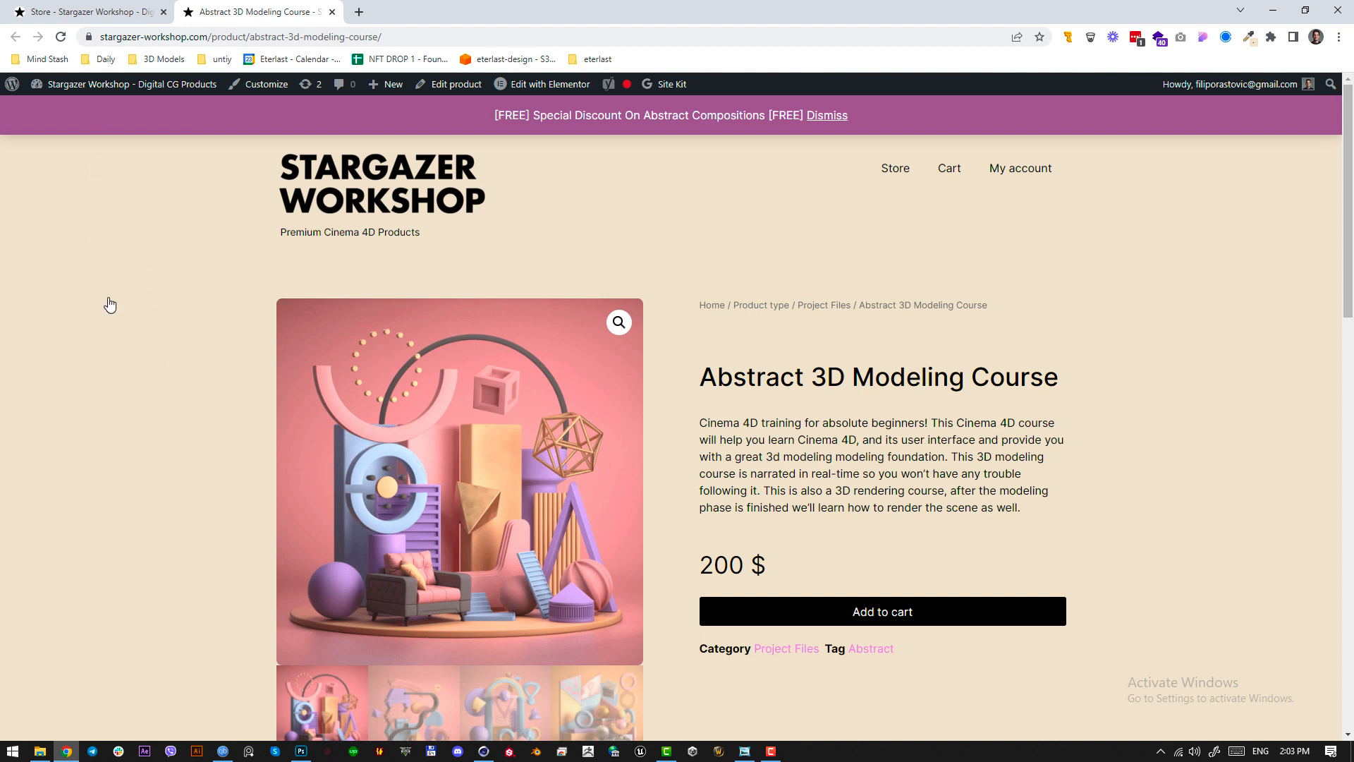
- Return to the store page and look through its abstract composition products and course listing
key(ctrl+shift+Tab)
scroll(158, 379, down, 2)
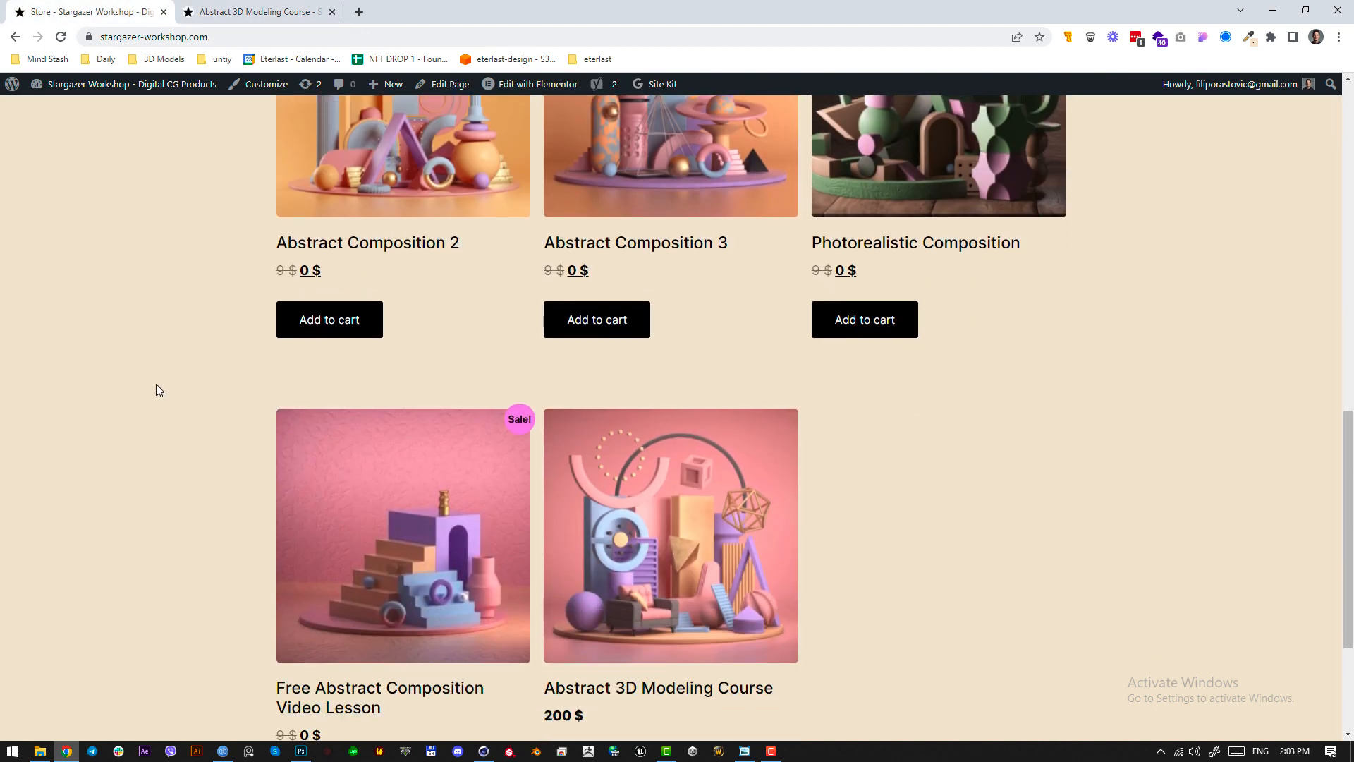
scroll(157, 387, up, 9)
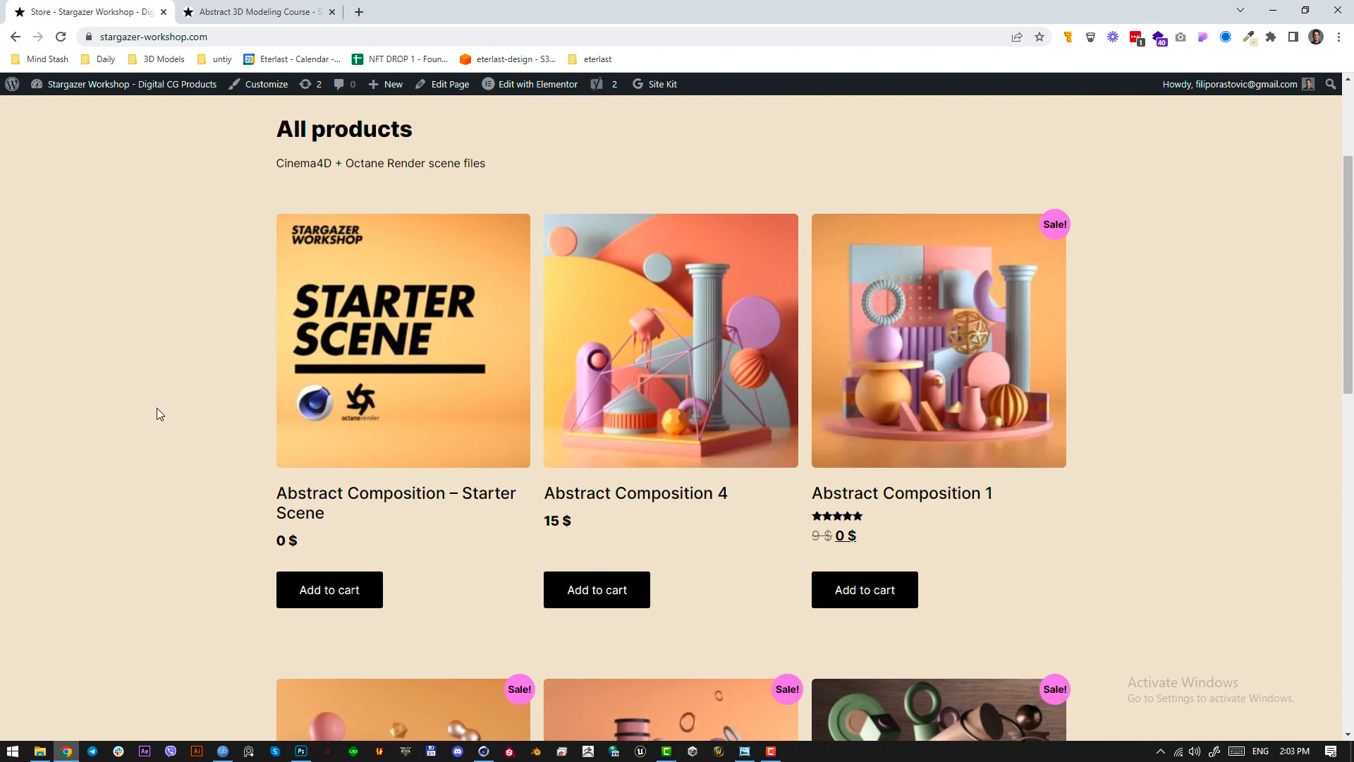
scroll(155, 409, down, 6)
scroll(157, 414, down, 3)
scroll(1073, 562, up, 6)
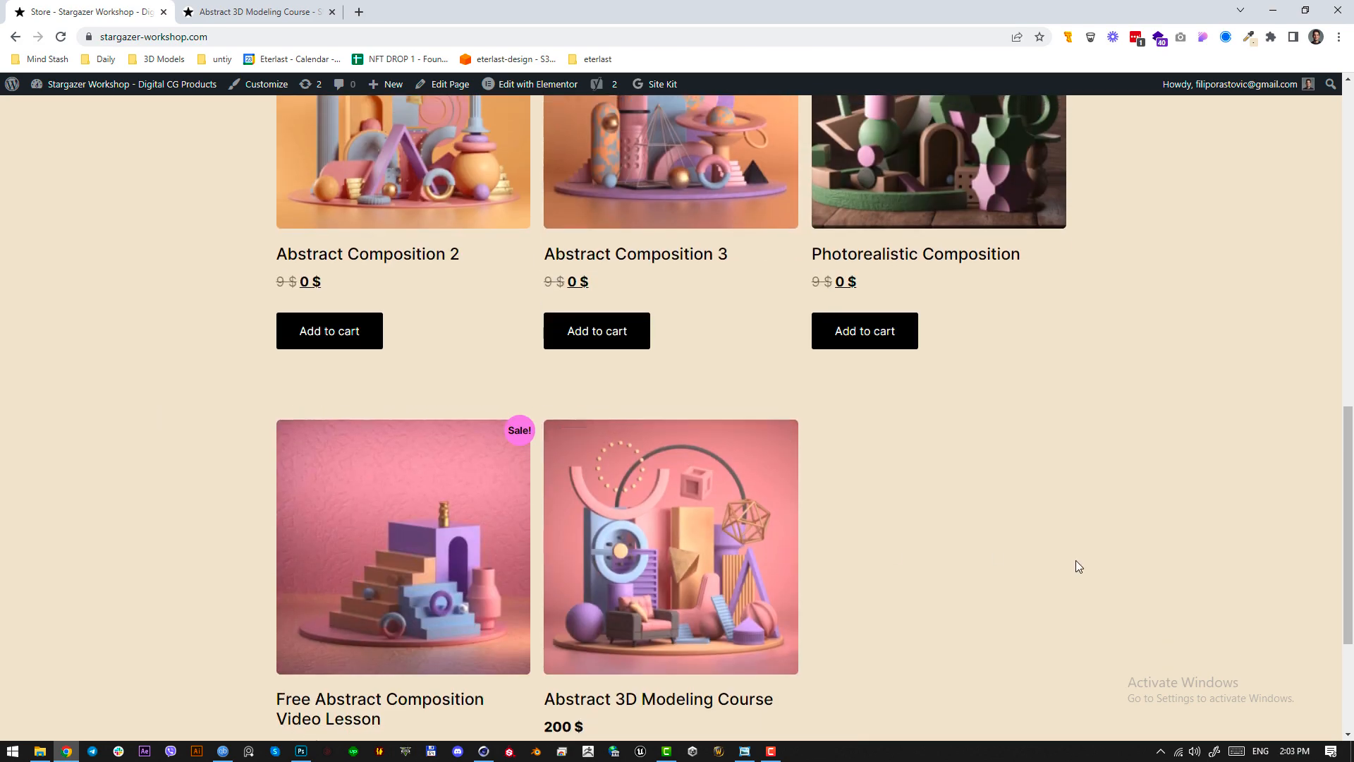